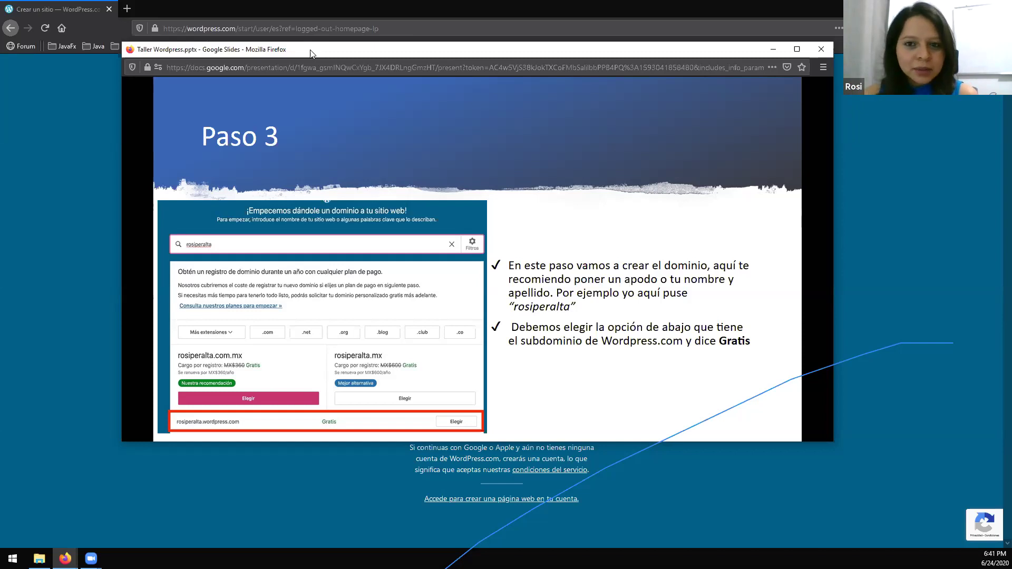
Enter your Gmail address in the WordPress.com signup form's email field
key(alt+Tab)
click(505, 196)
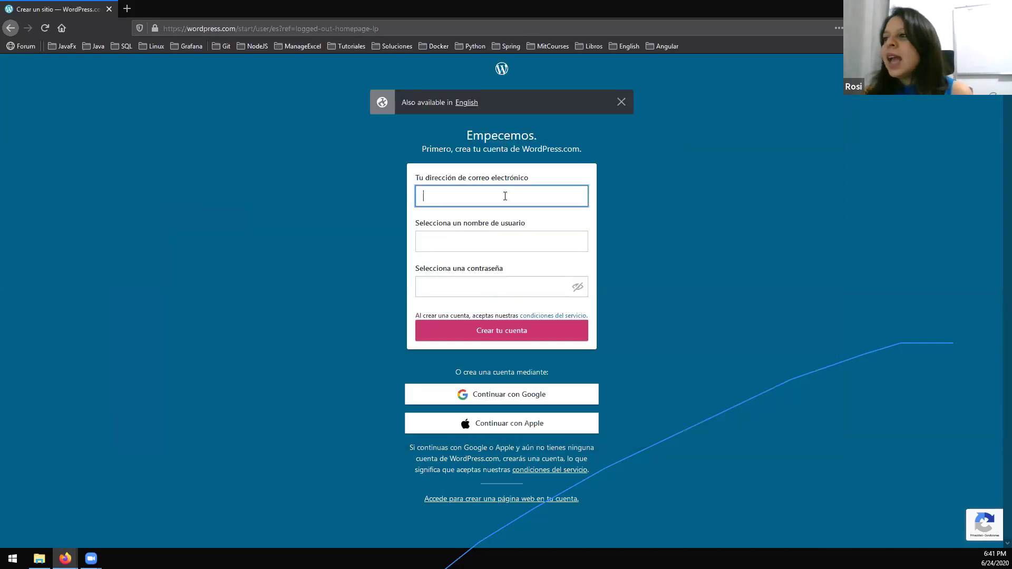
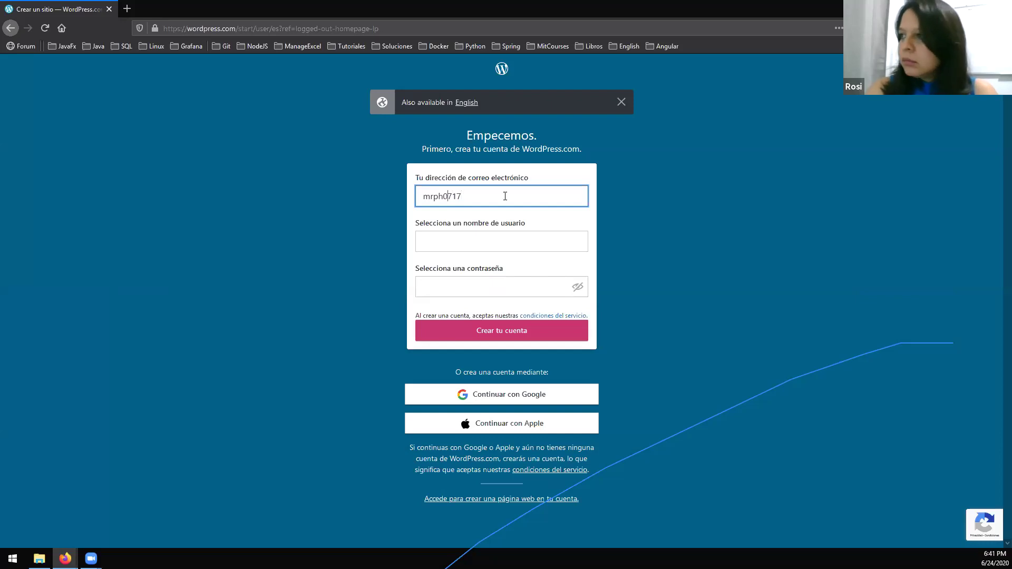
key(Left)
key(Left)
key(Left)
key(Left)
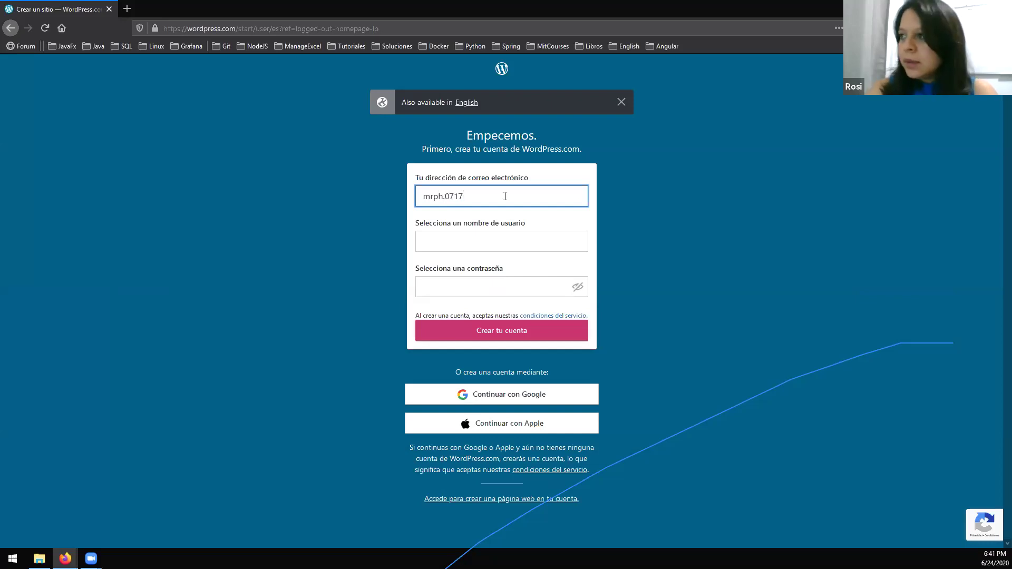
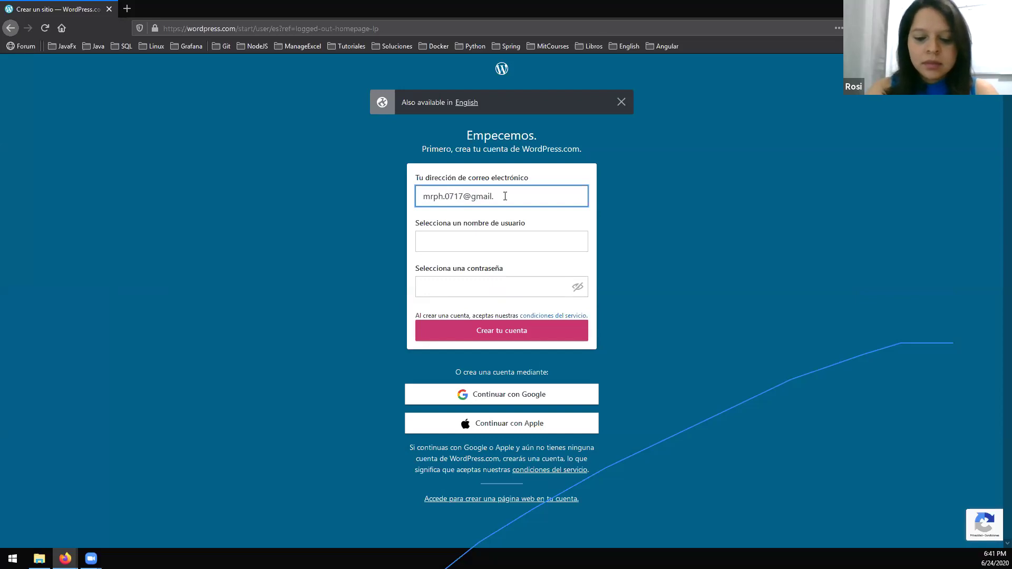
click(478, 247)
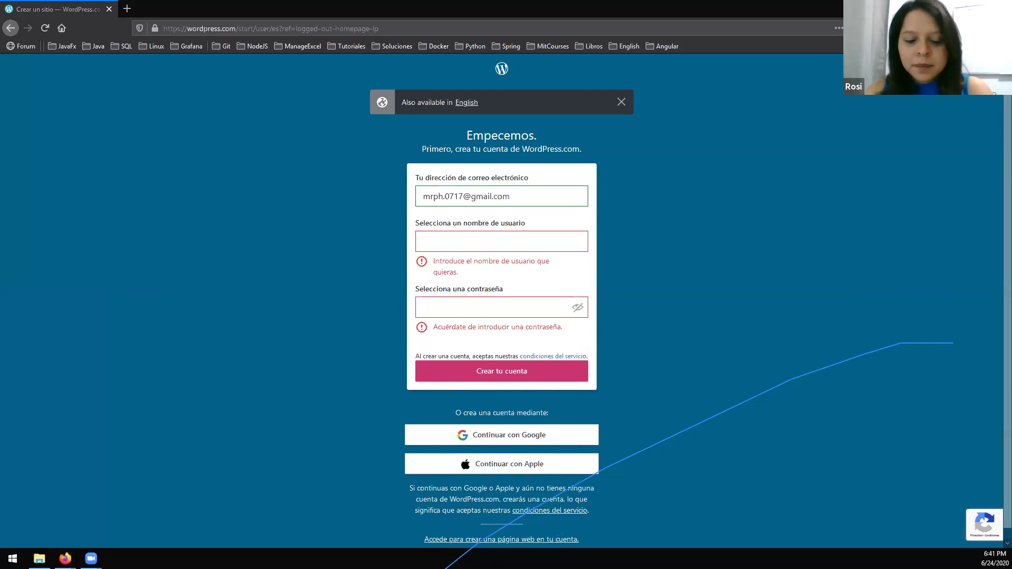
Paste a saved suggestion into the username field
click(548, 242)
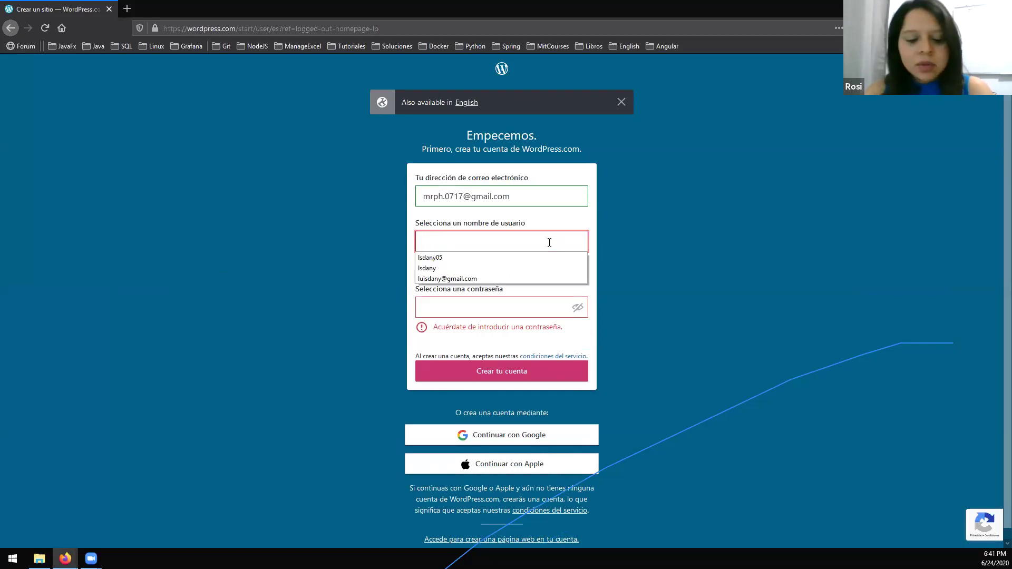
key(ctrl+v)
click(506, 285)
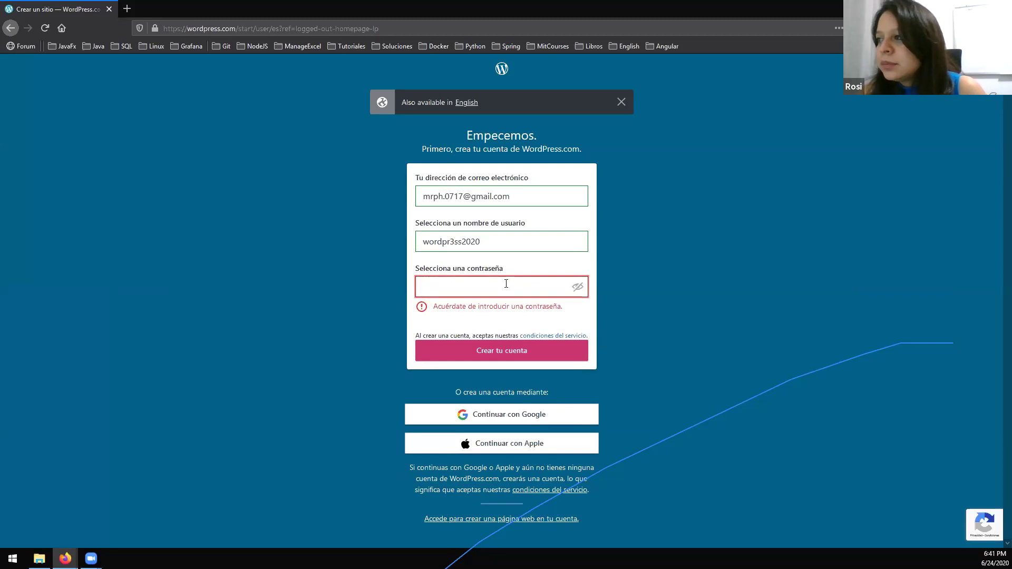
Replace it with a username based on your name, which is flagged unavailable
drag(497, 248, 271, 255)
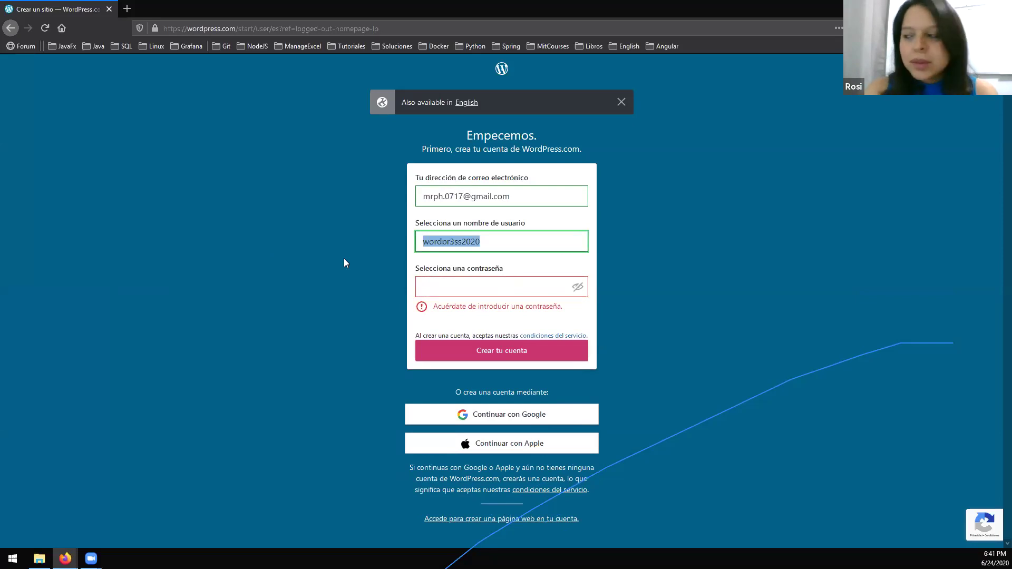
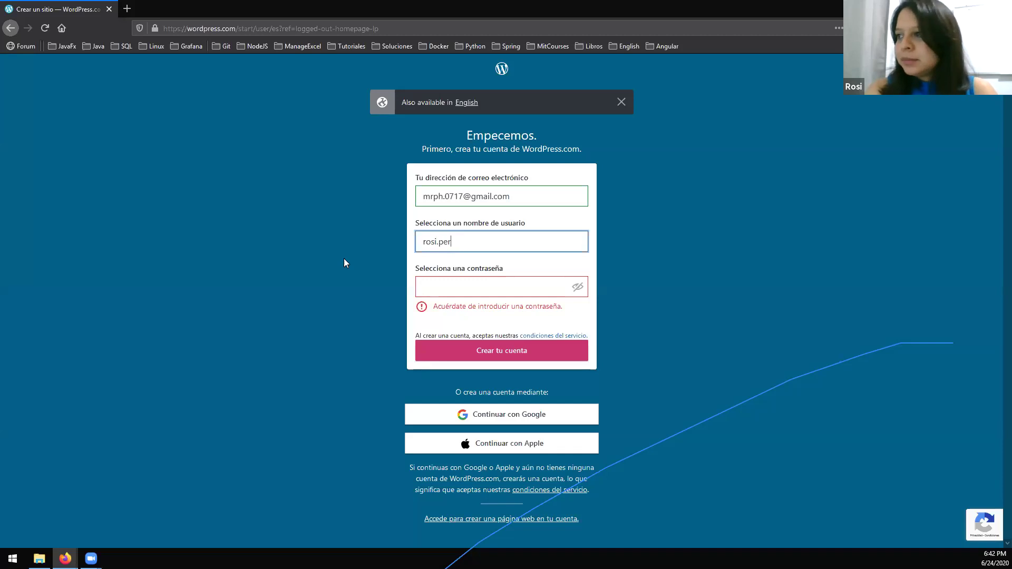
click(447, 281)
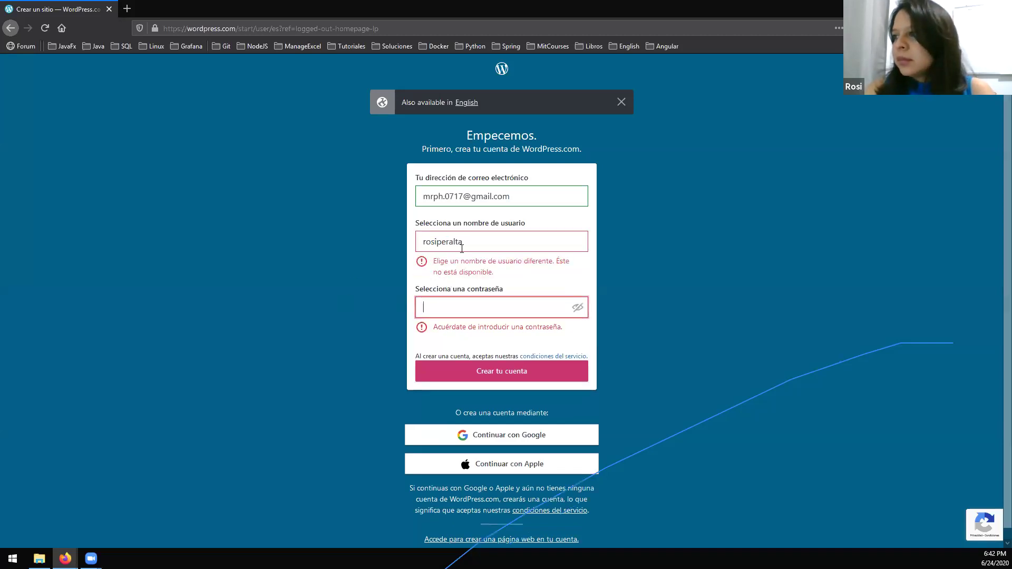
click(464, 242)
Append 123 to the username, paste and verify the password, and create the account
text(123)
click(460, 280)
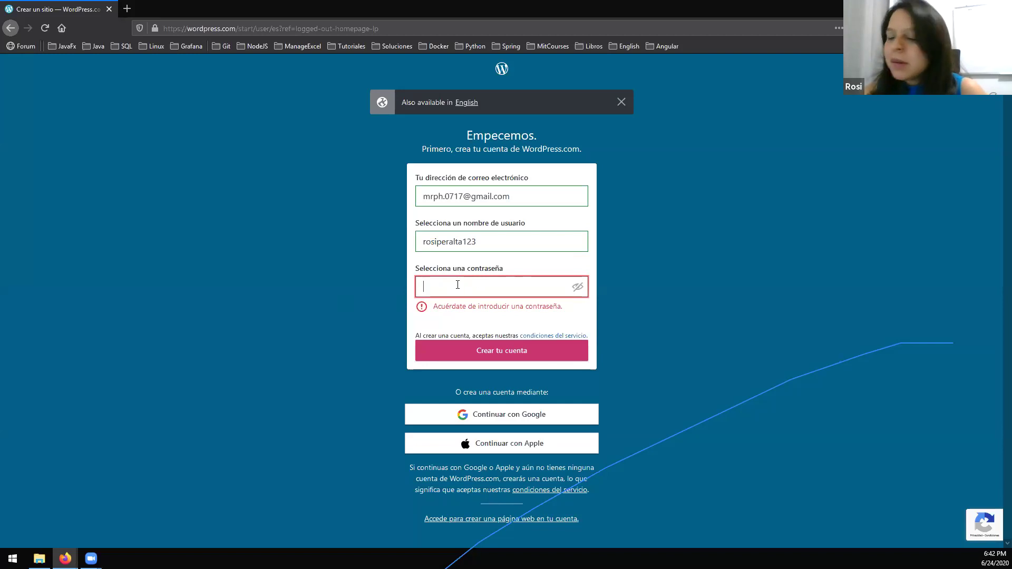
key(ctrl+v)
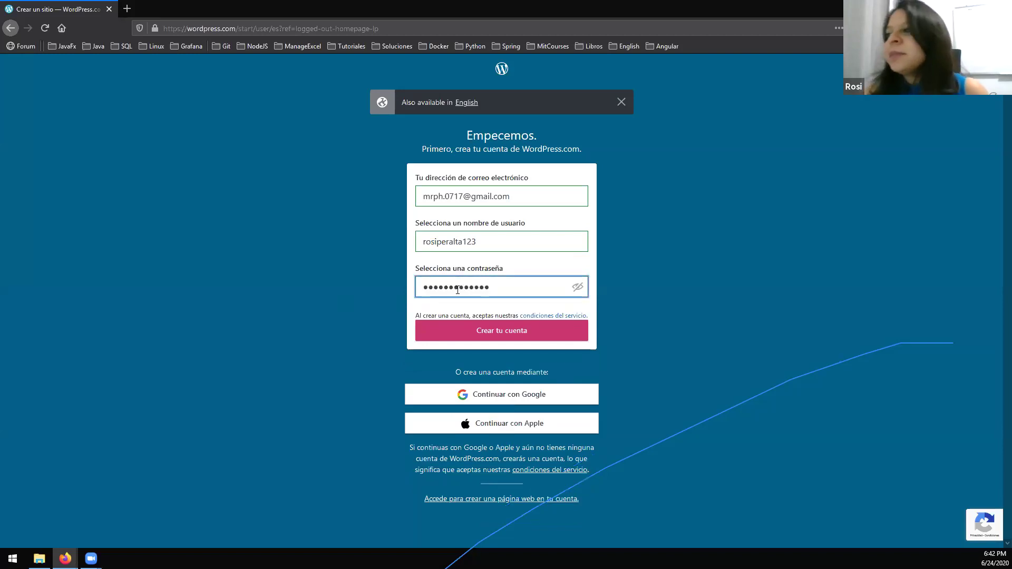
click(577, 288)
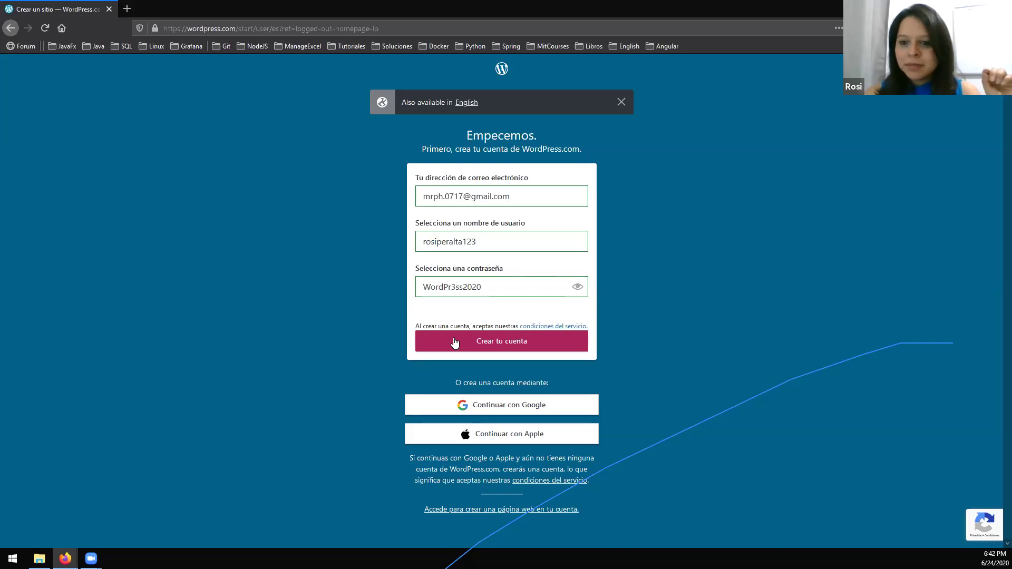
click(455, 343)
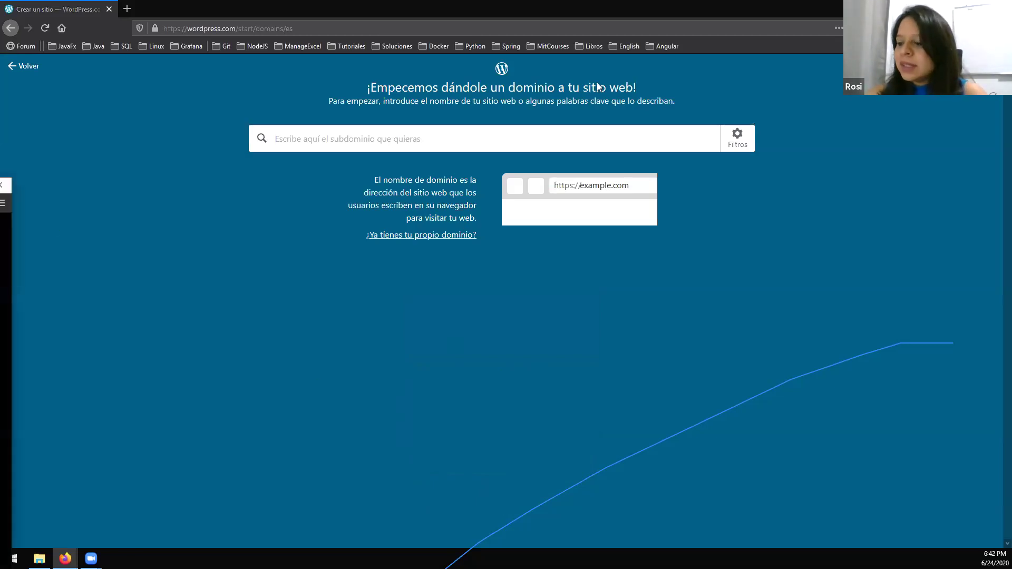
key(alt+Tab)
key(Left)
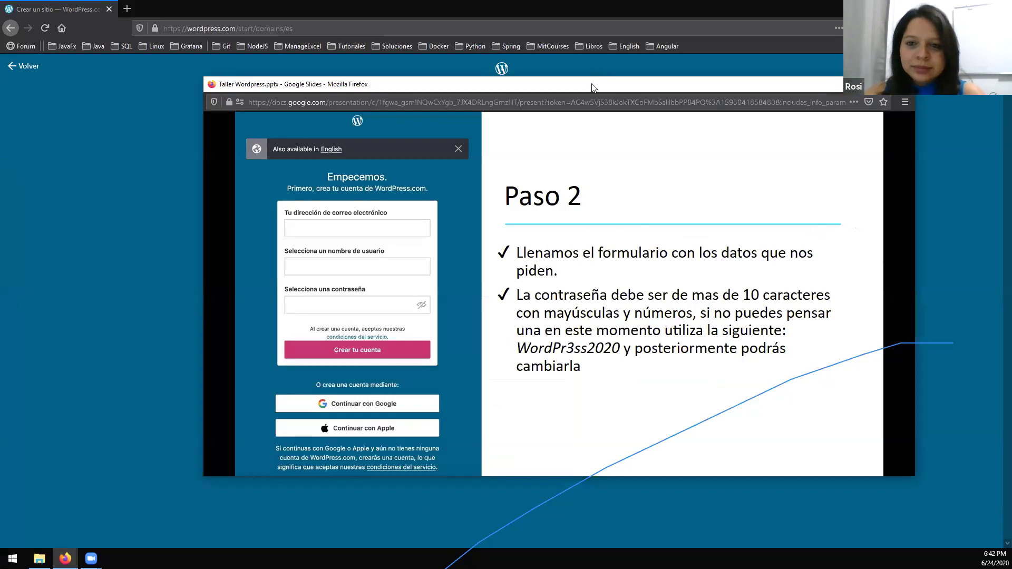
click(854, 85)
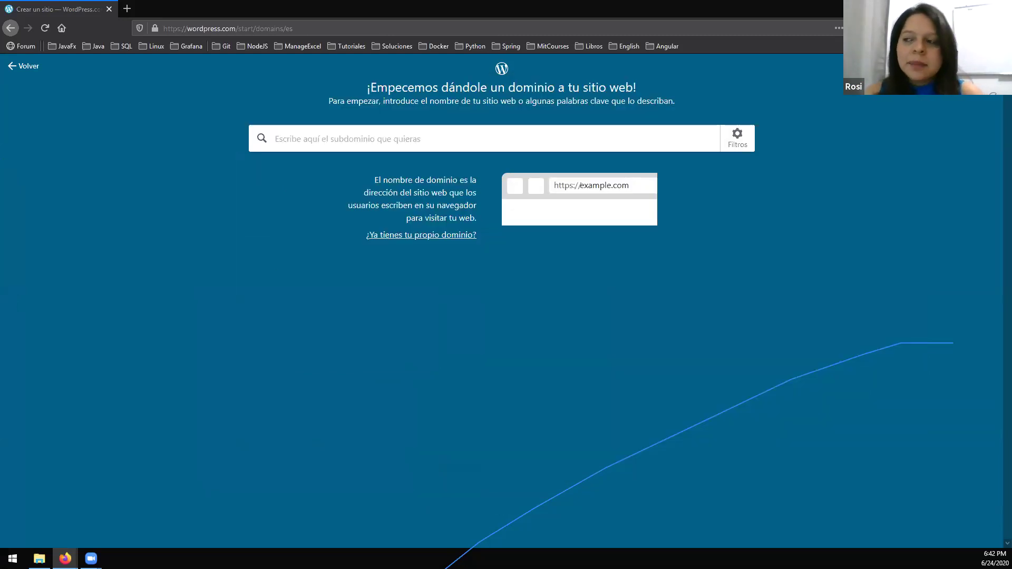
Search domains for a site name made of your name plus a number
click(448, 148)
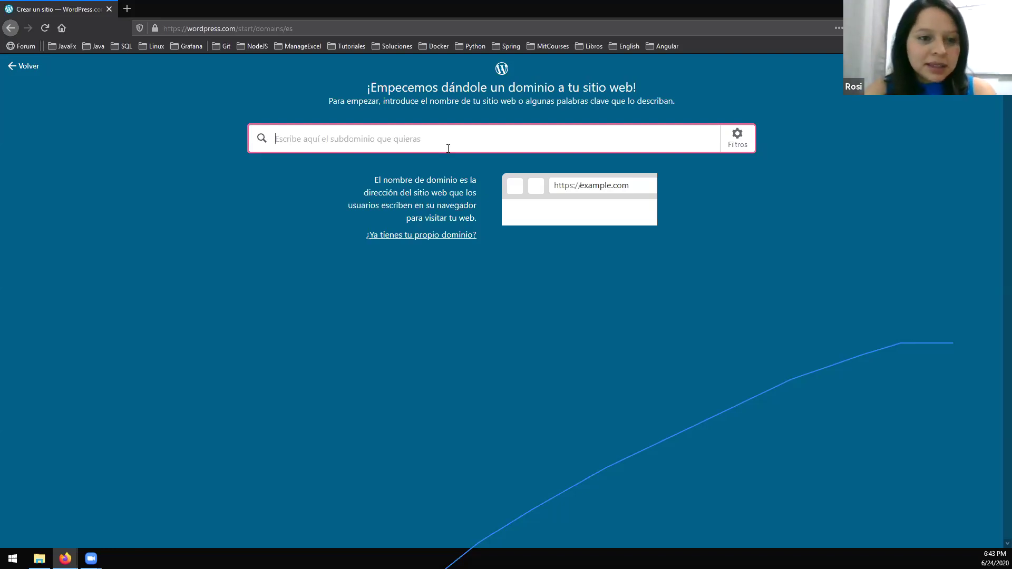
text(mr)
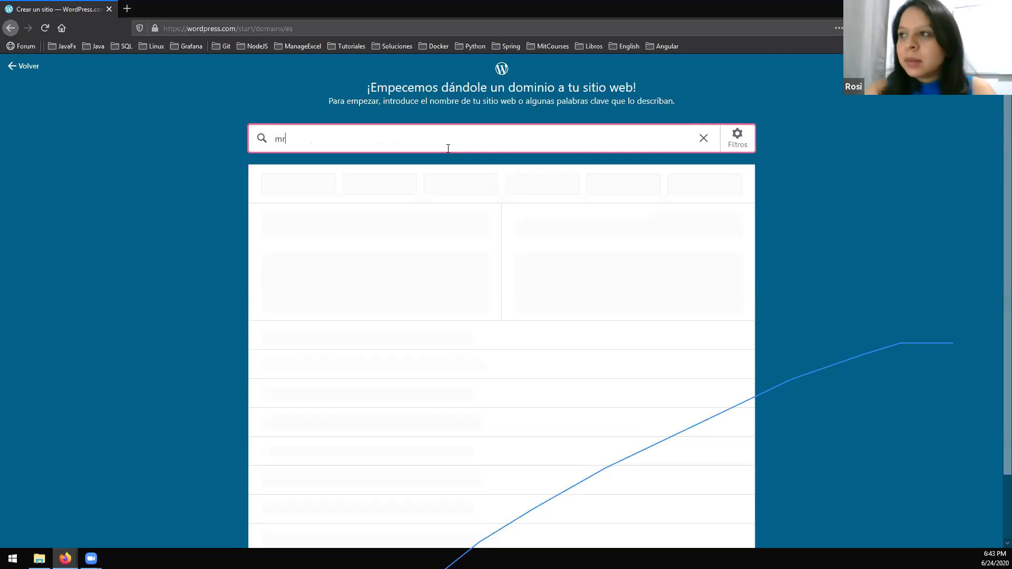
text(ph)
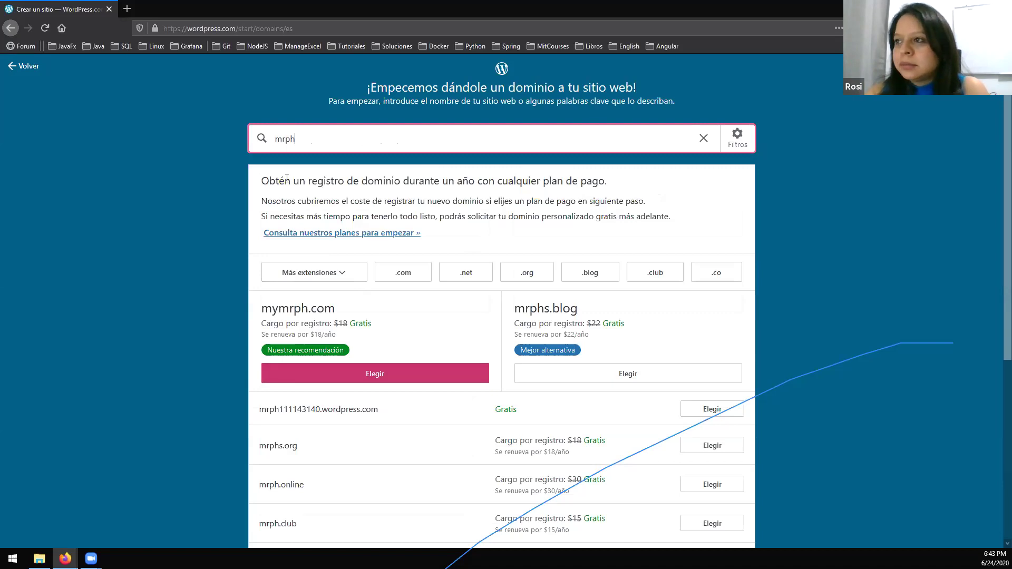
text(0717)
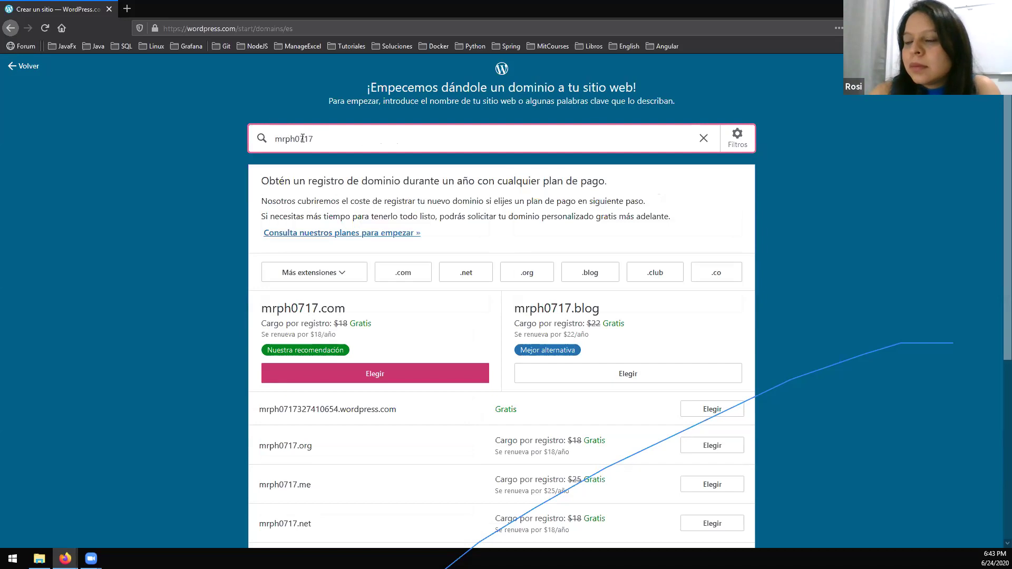
text(igda)
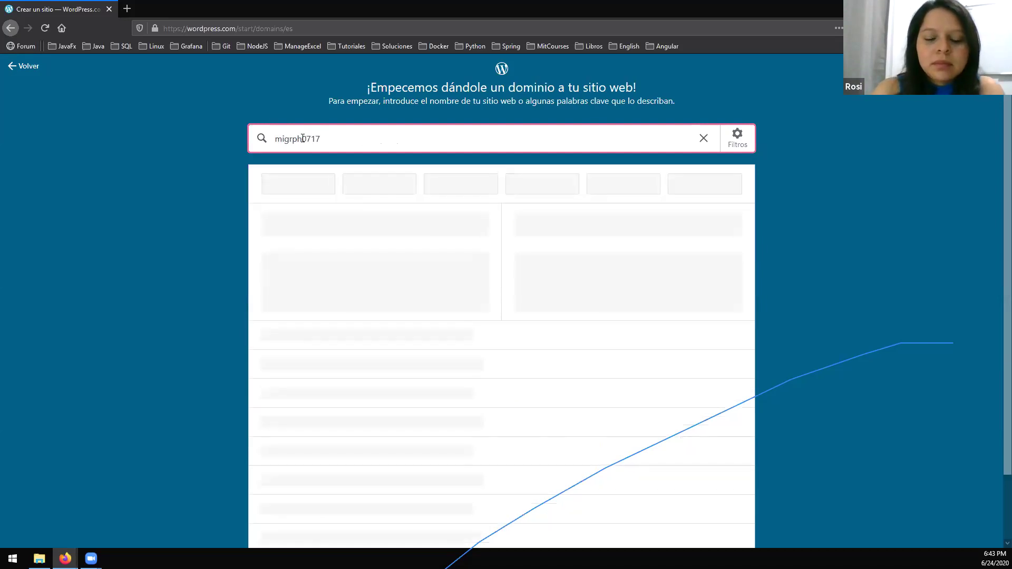
drag(311, 139, 300, 140)
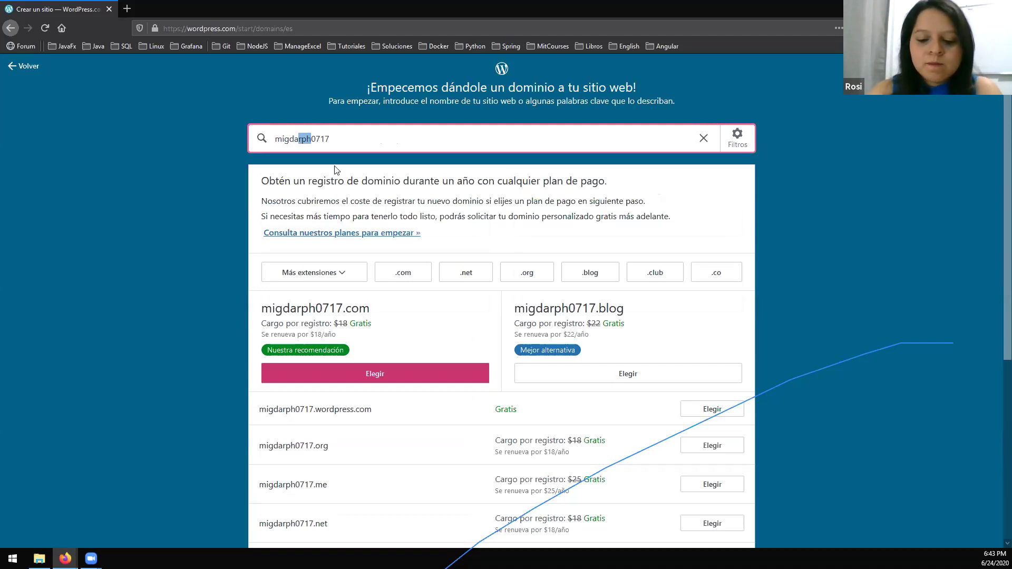
text(-)
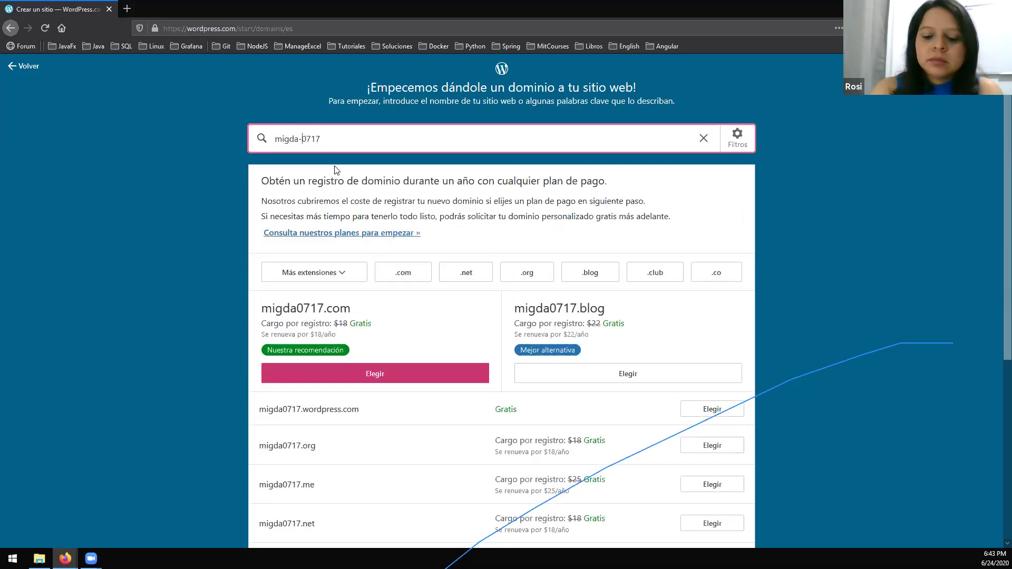
key(BackSpace)
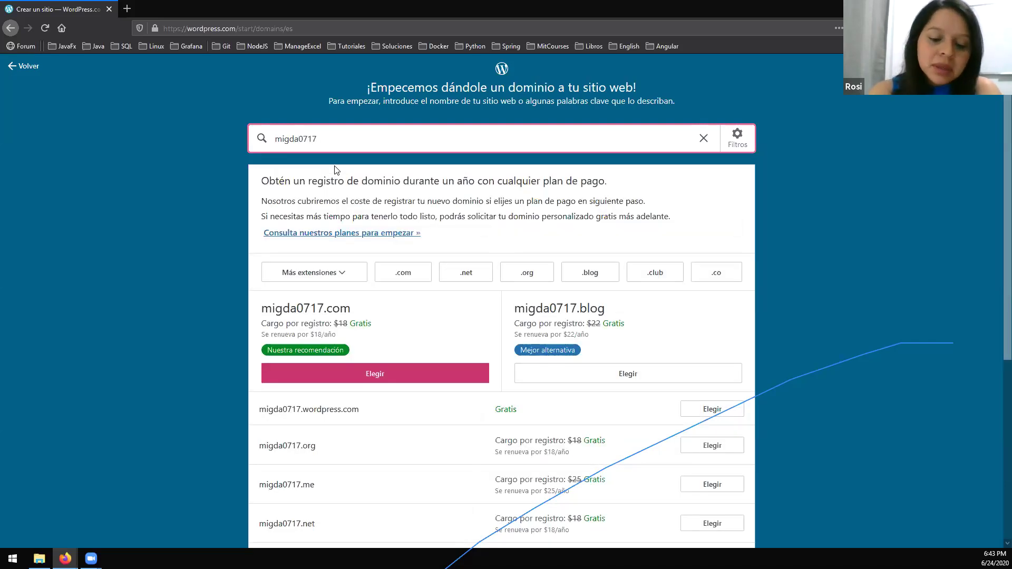
text(herrera)
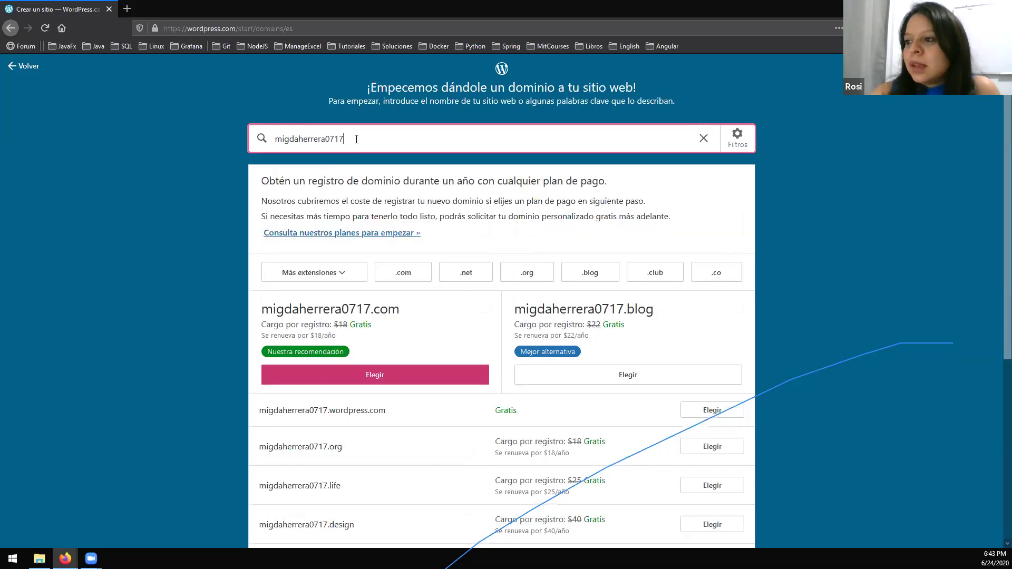
Delete the trailing number from the domain search term
key(BackSpace)
key(BackSpace)
key(BackSpace)
key(BackSpace)
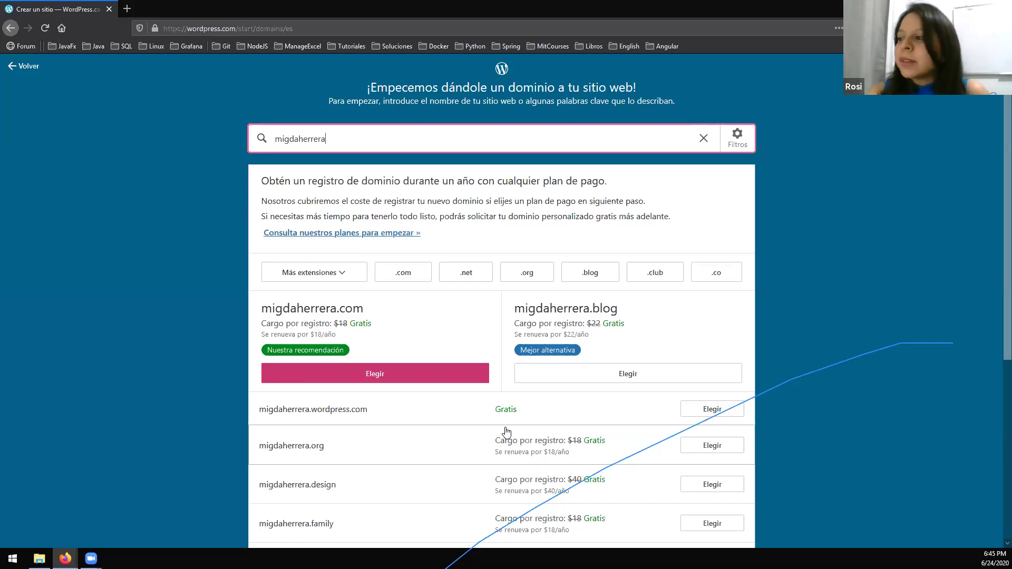
Choose the free .wordpress.com subdomain with Elegir, backing out once and choosing again
click(529, 412)
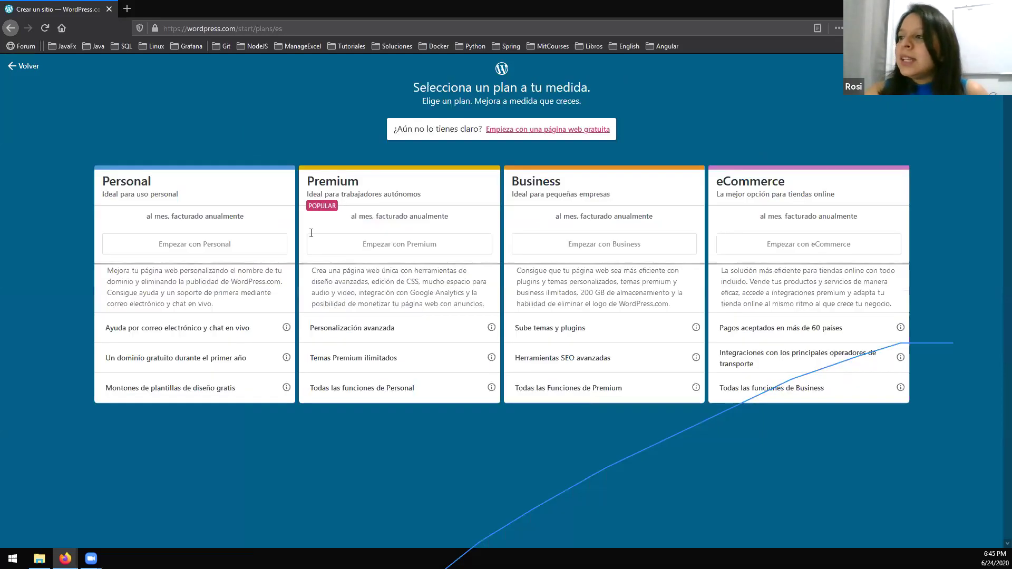
click(34, 70)
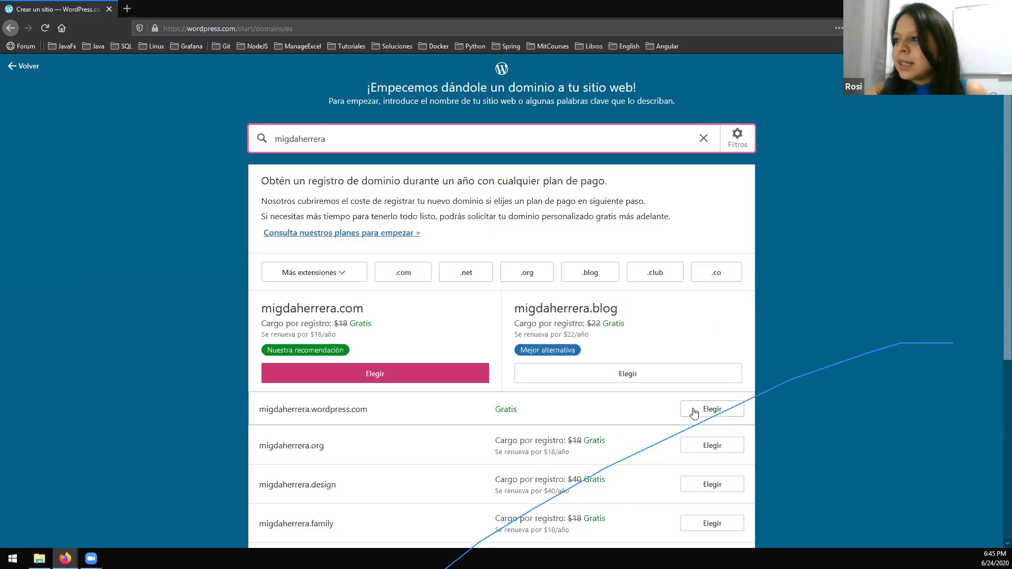
click(694, 412)
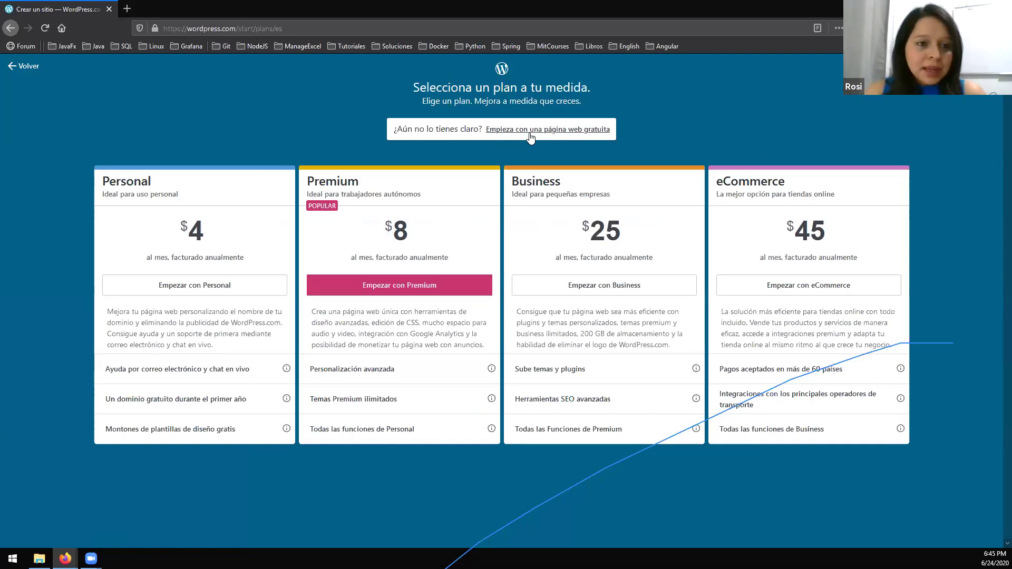
Start with the free website, then advance the workshop slides two slides
click(531, 134)
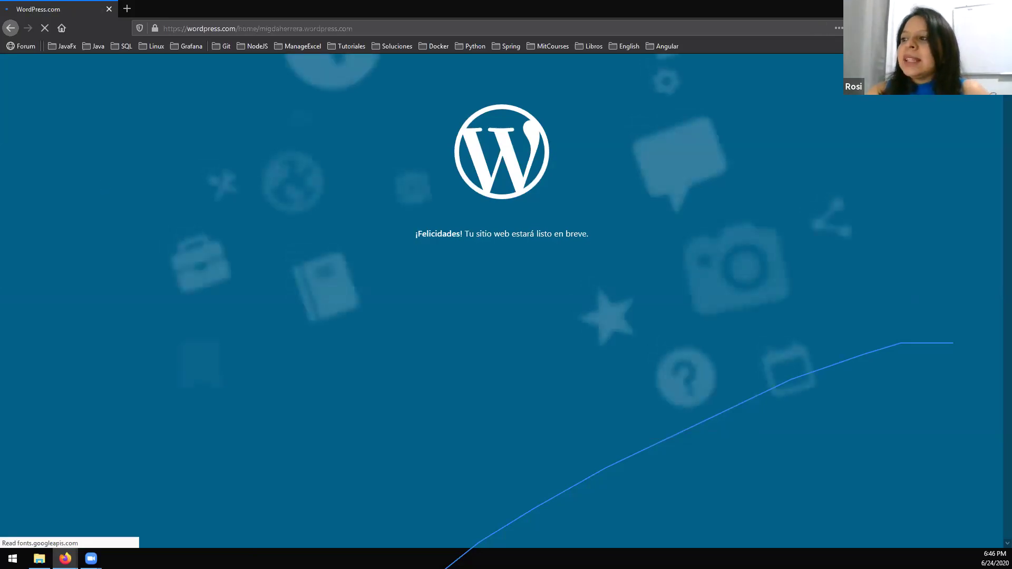
key(alt+Tab)
key(Right)
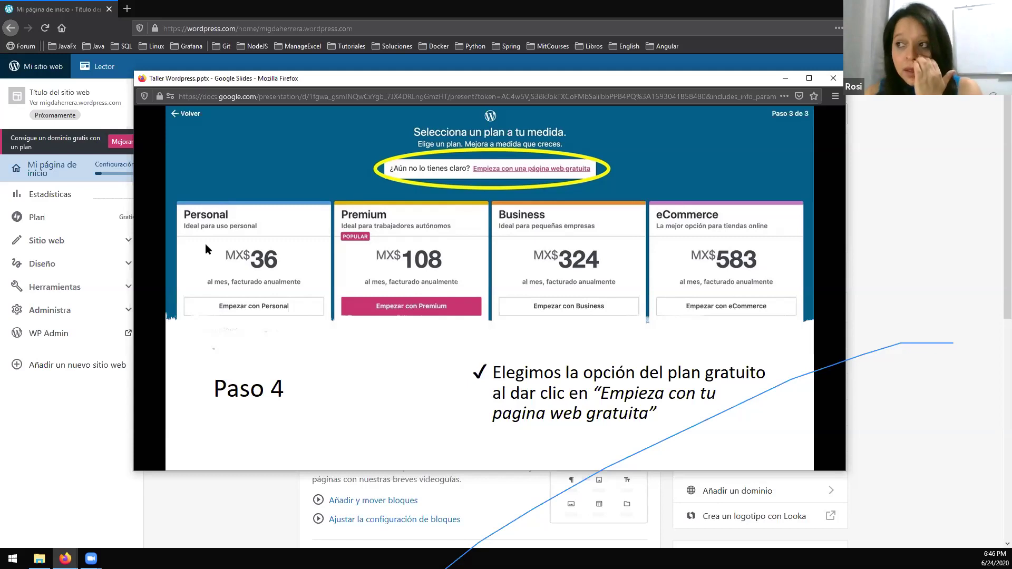
key(Right)
Return the slides to Paso 3 and move the presentation window higher
key(Left)
key(Left)
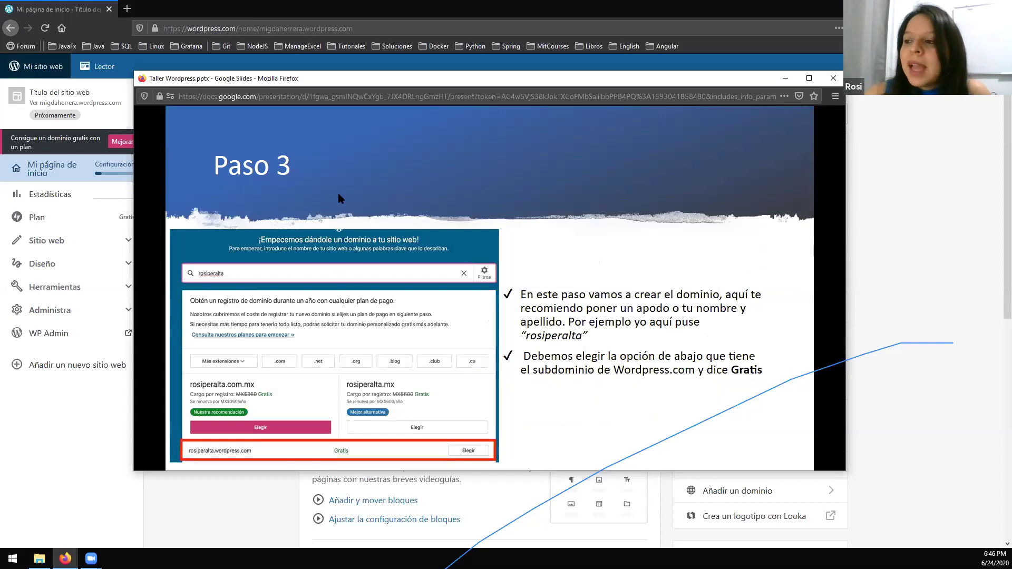
key(Right)
key(Left)
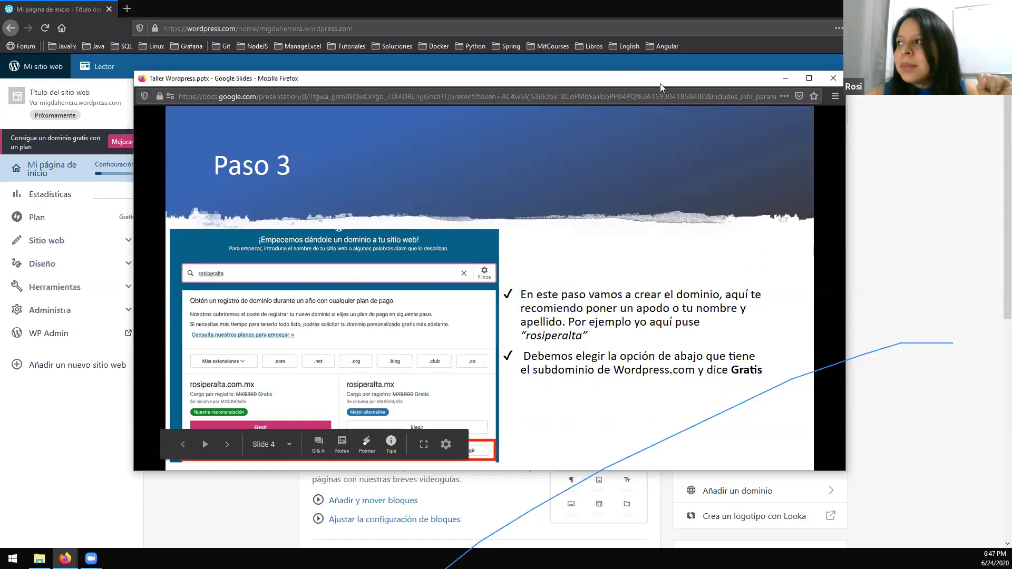
drag(661, 84, 667, 28)
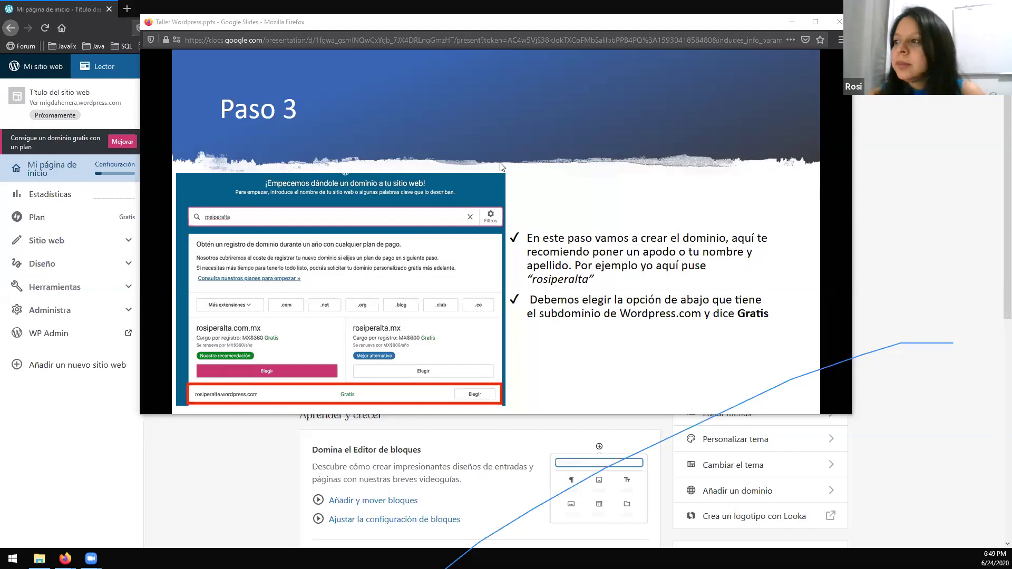
Advance to slide 6 about the site dashboard, then bring WordPress forward
click(590, 186)
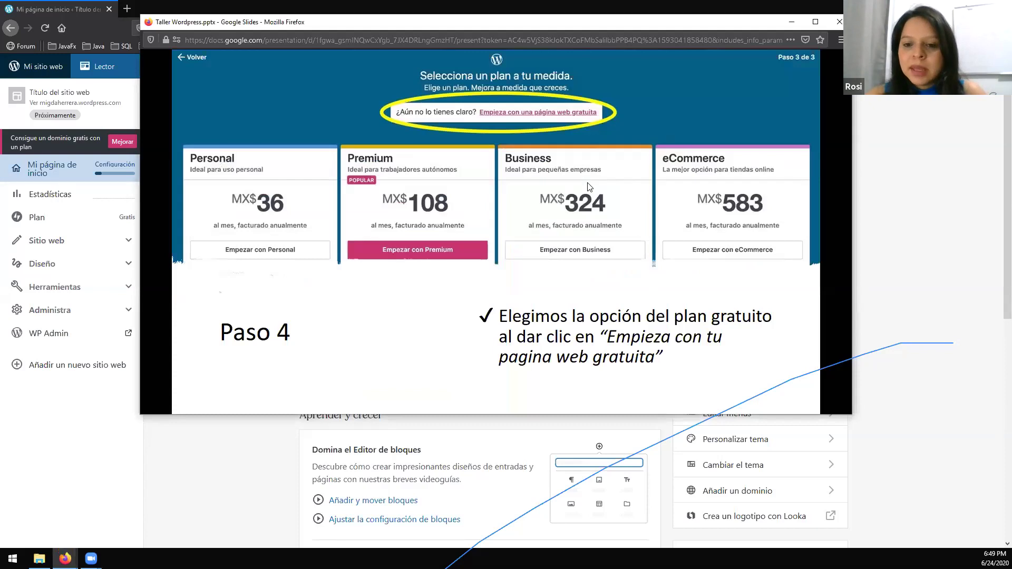
click(589, 186)
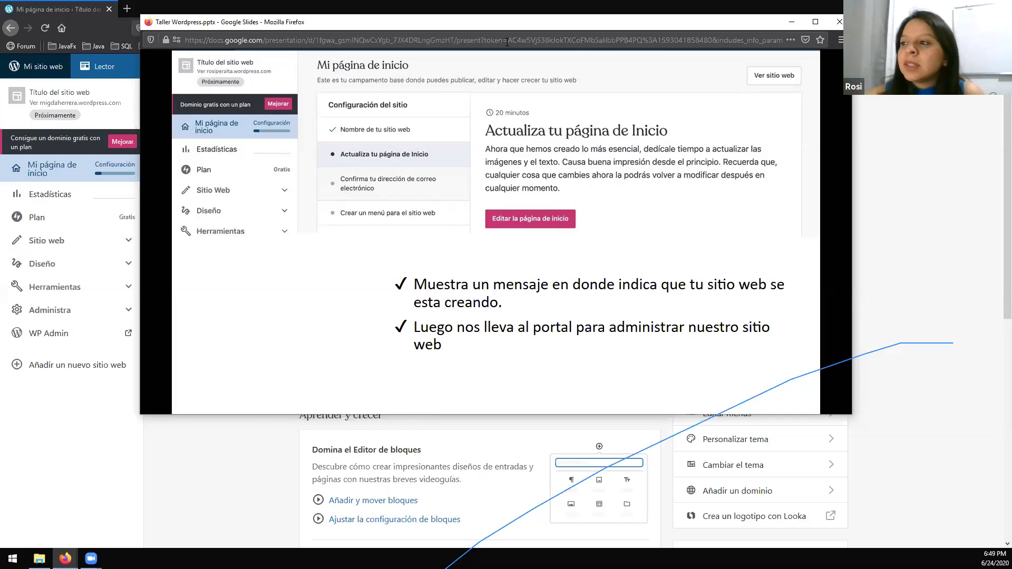
drag(507, 22, 503, 48)
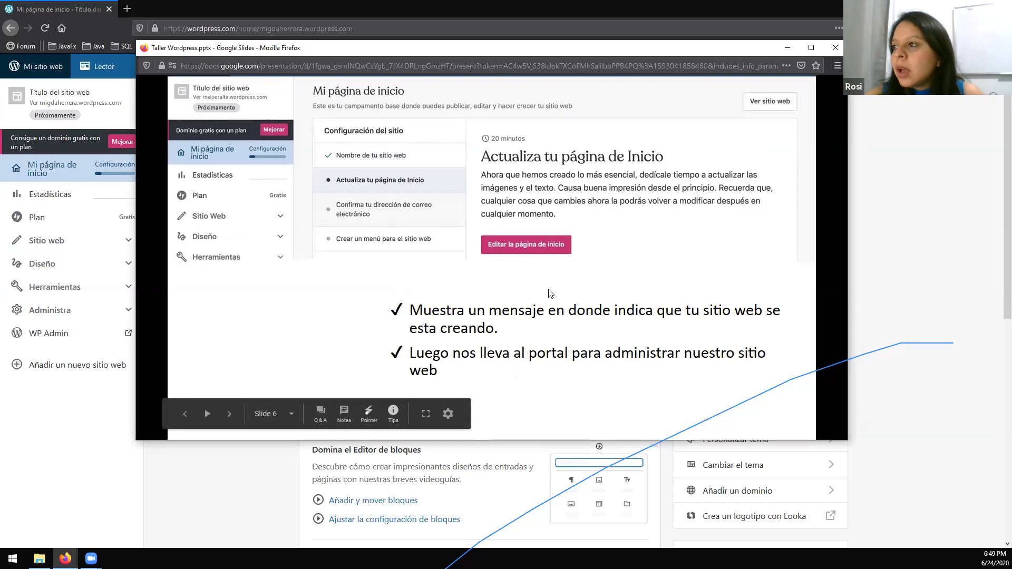
key(Left)
key(Right)
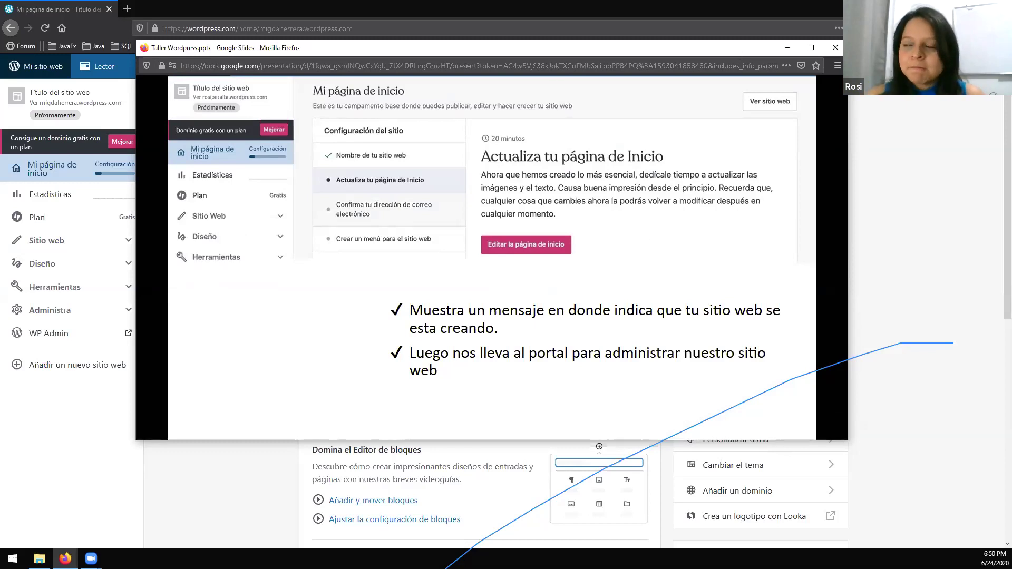
key(alt+Tab)
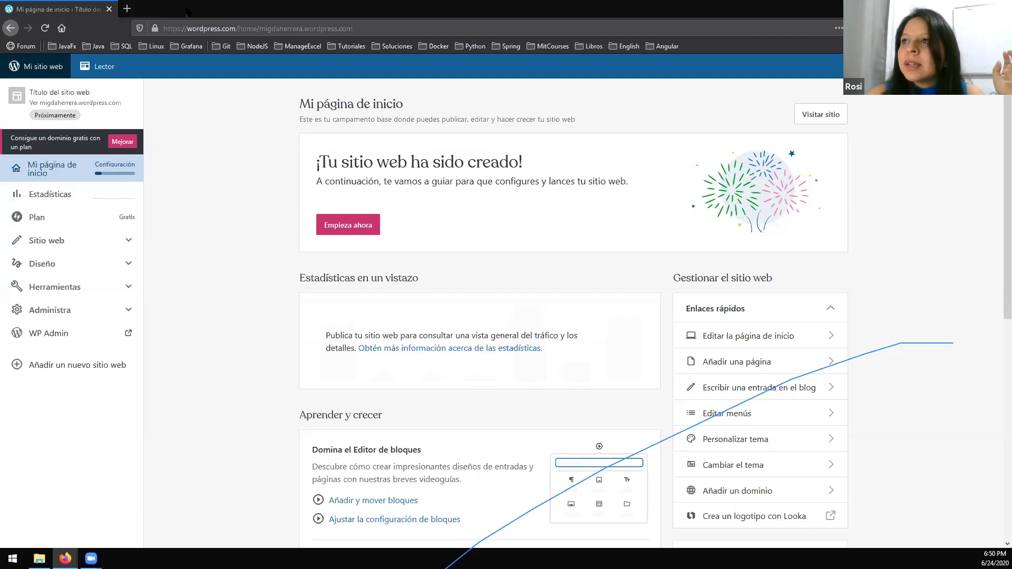
Open the WordPress.com activation email in Gmail and maximize the window
key(alt+Tab)
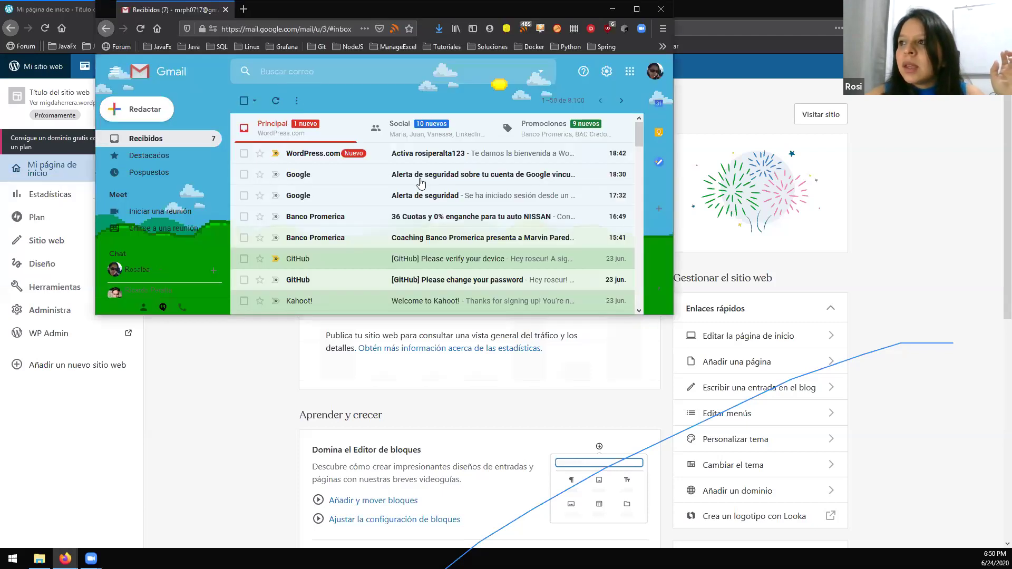
click(378, 152)
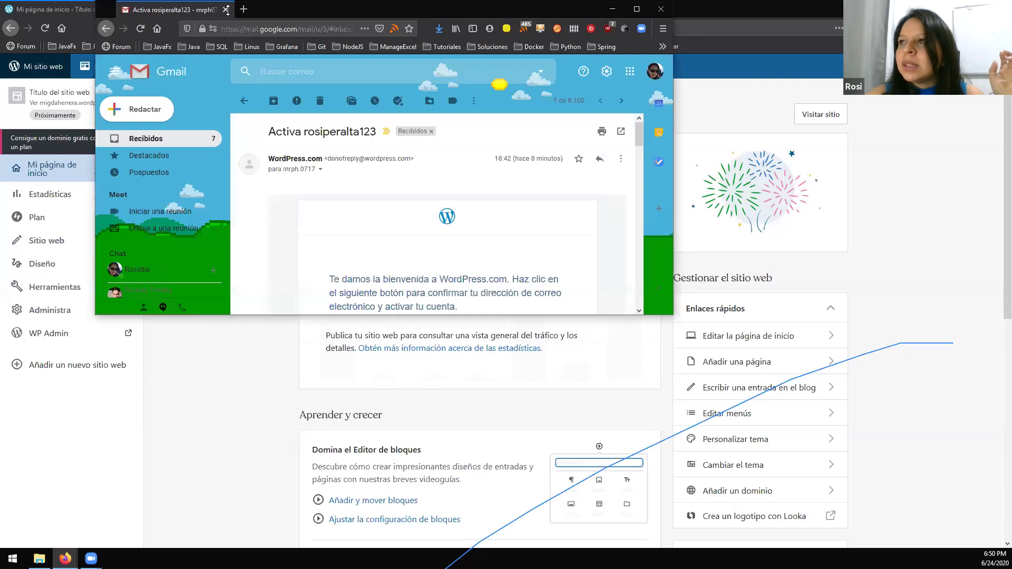
double_click(266, 11)
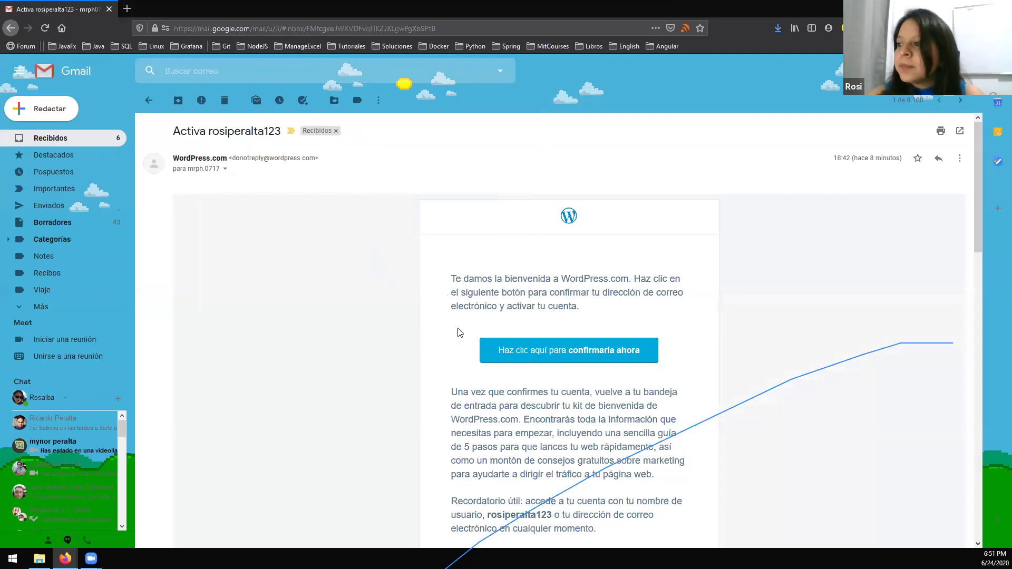
Confirm the account e-mail from the activation message so the dashboard checklist ticks it
click(535, 359)
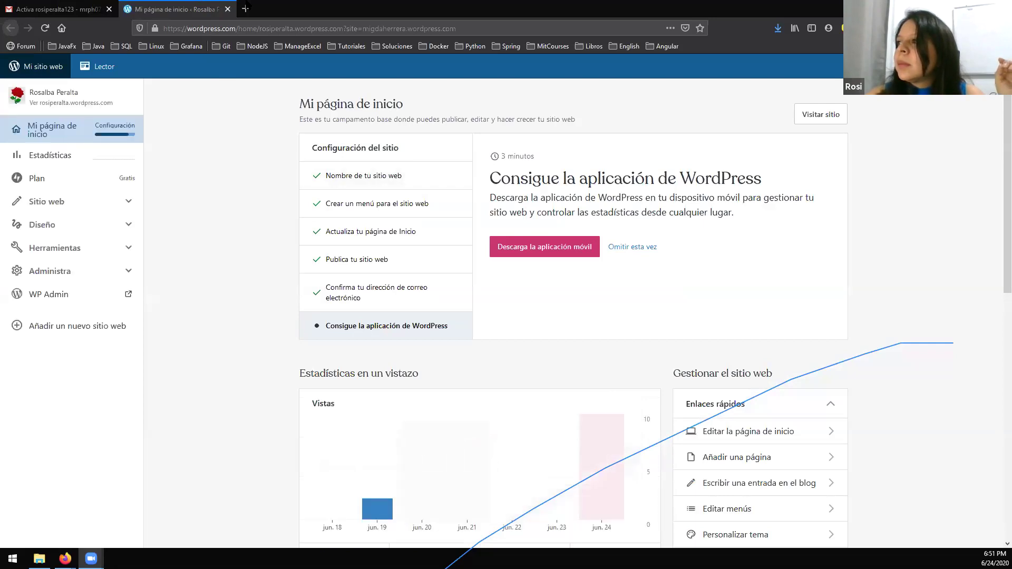
click(955, 342)
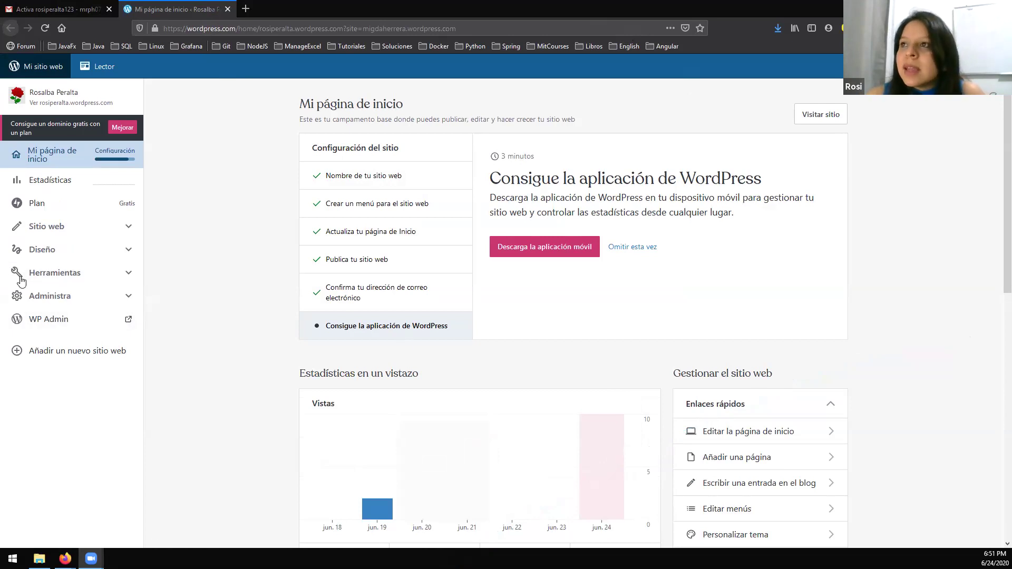
Close the Gmail activation e-mail tab and bring the slides back to Paso 5
click(53, 6)
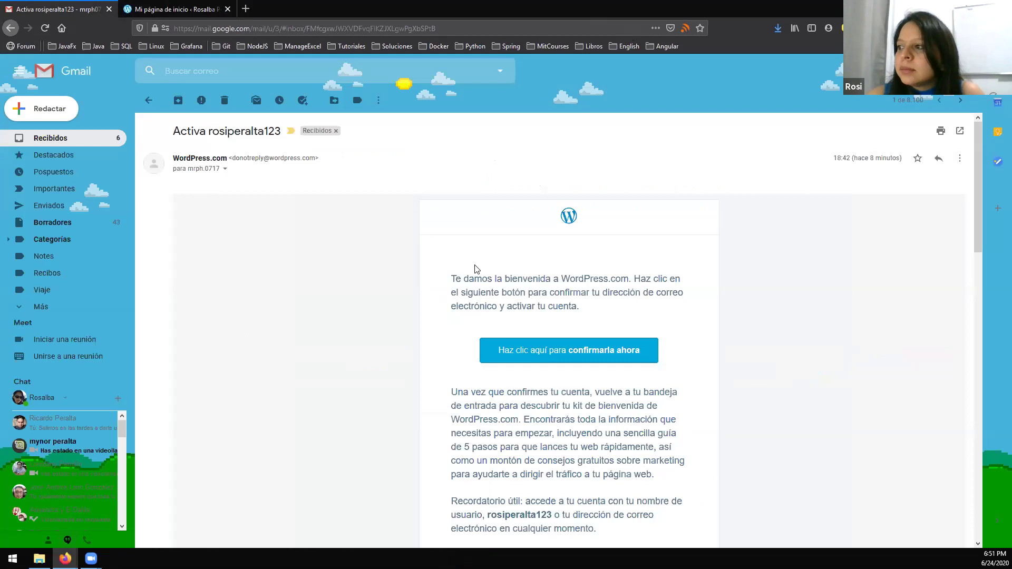
click(174, 9)
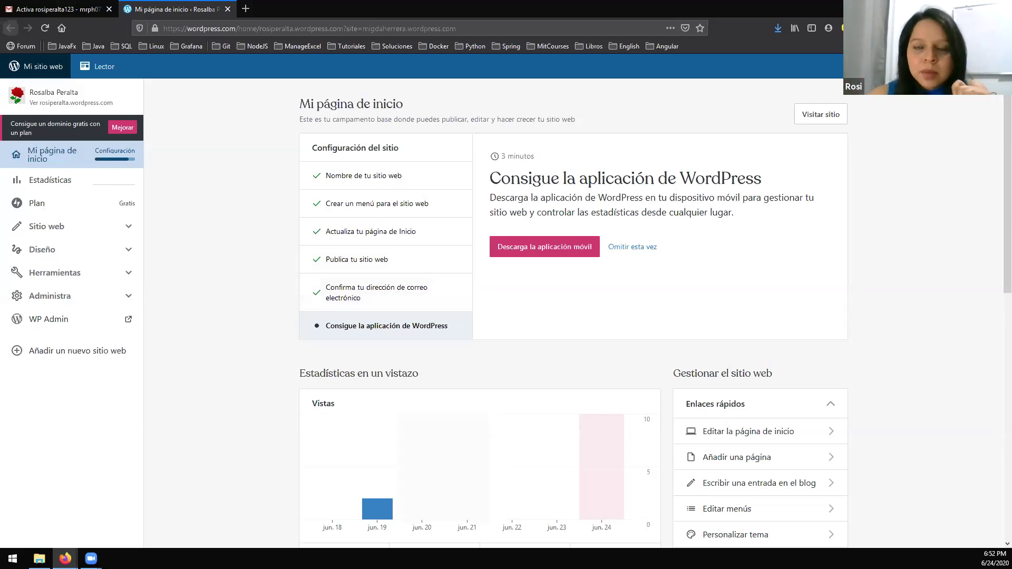
click(68, 9)
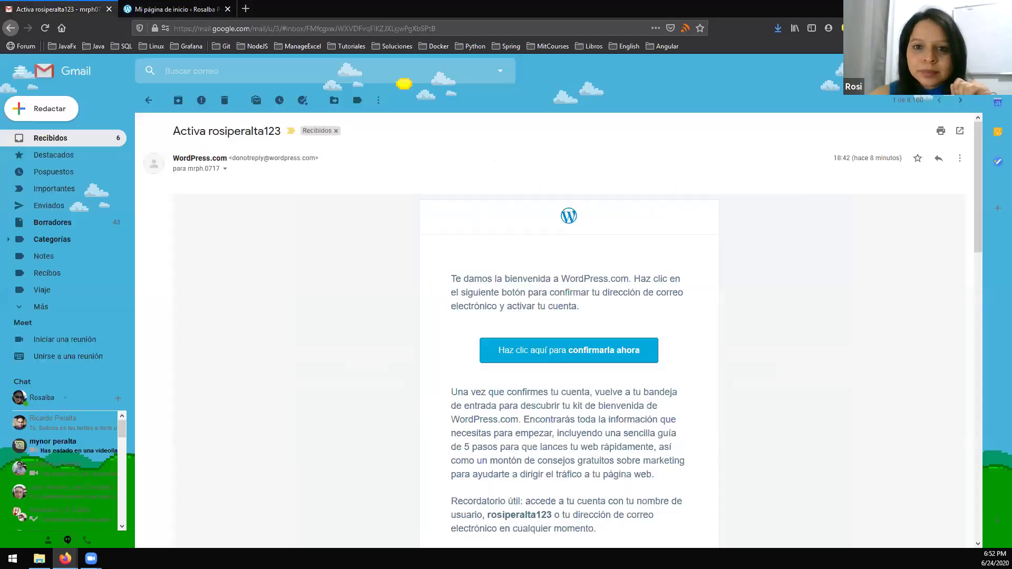
key(ctrl+w)
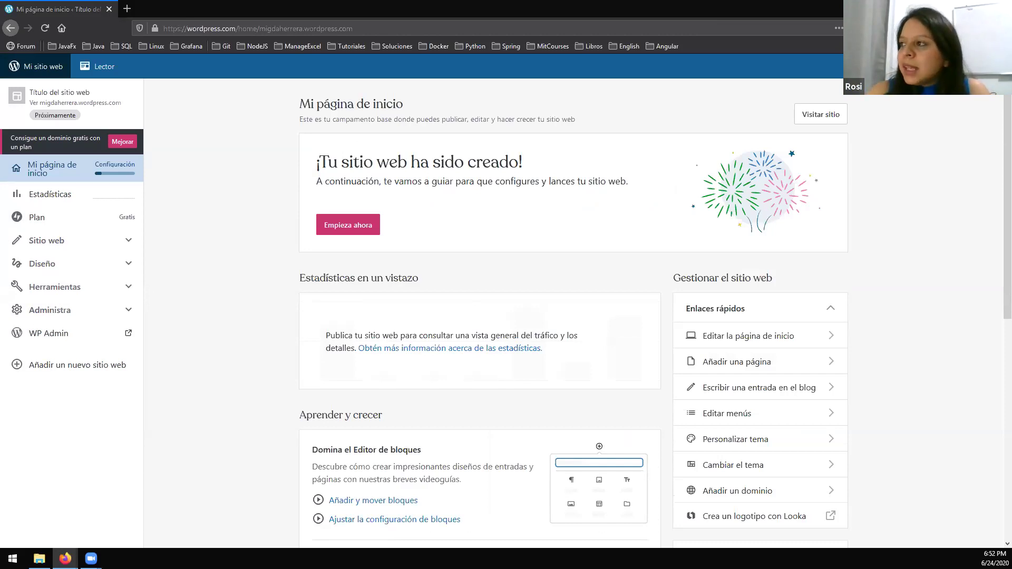
key(alt+Tab)
key(Left)
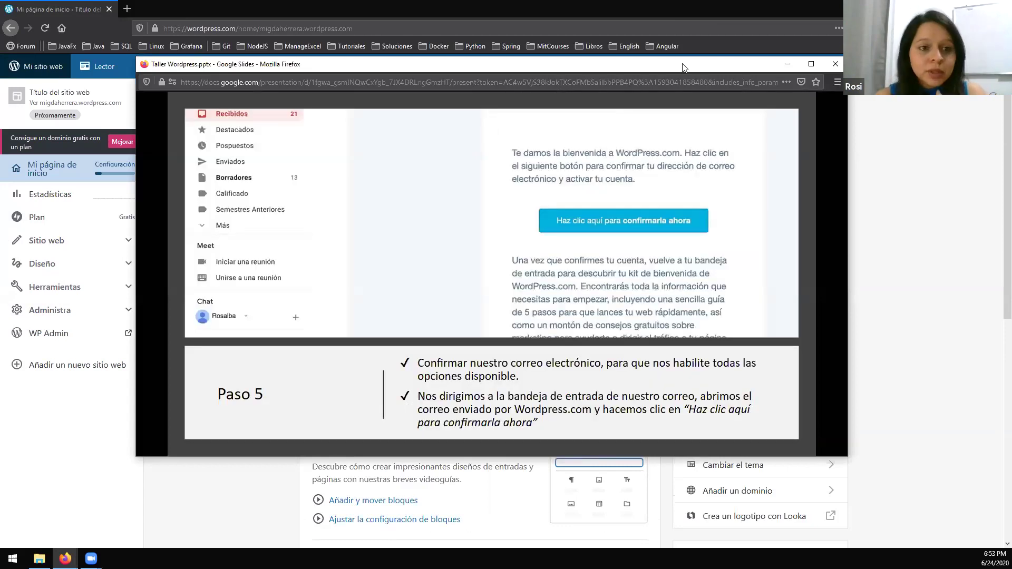
Advance the slides to Paso 6 on changing the site design, then return to WordPress
key(Right)
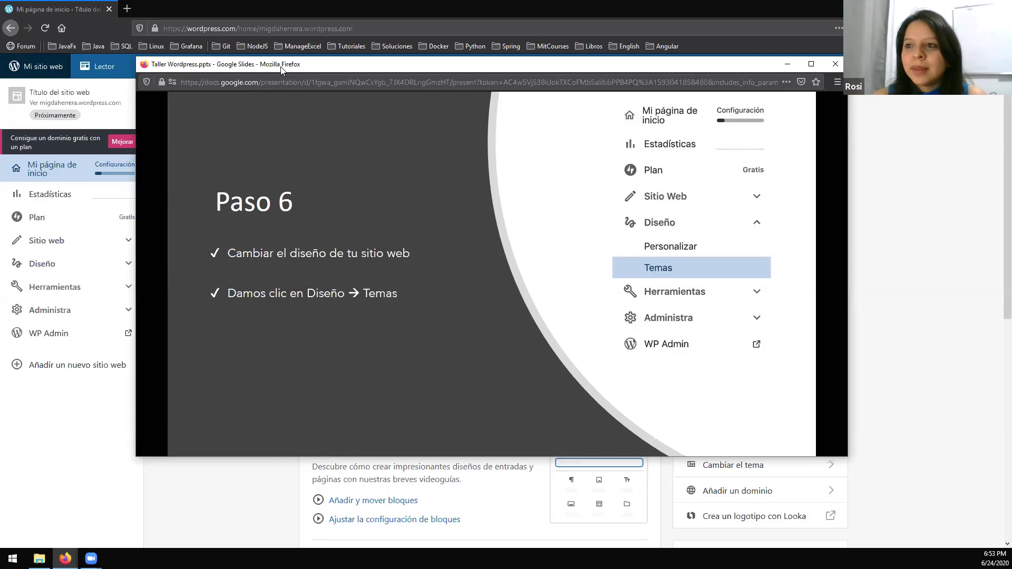
key(alt+Tab)
Open Diseño → Temas in WordPress, then move the slides past Paso 6
click(79, 269)
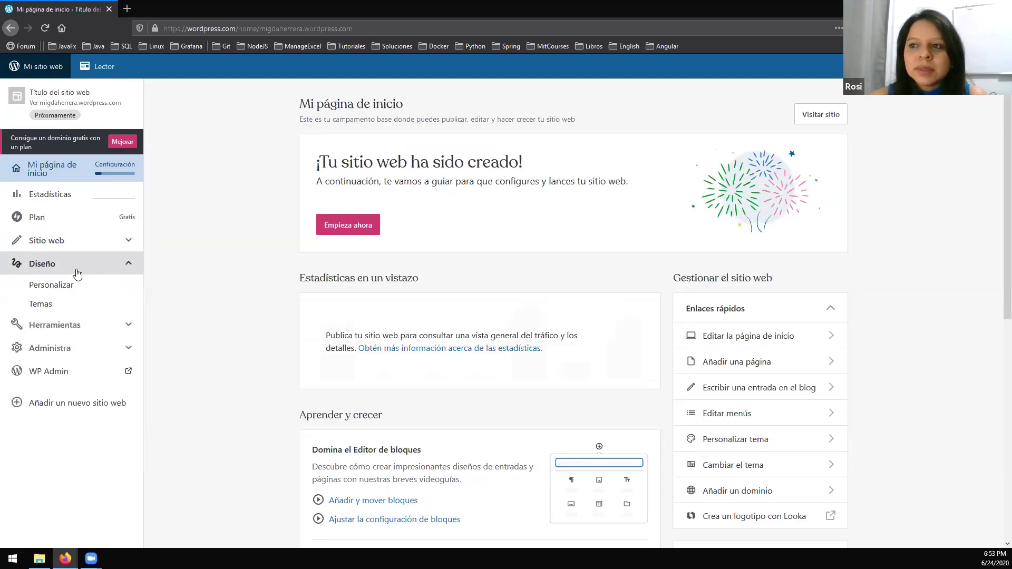
click(66, 306)
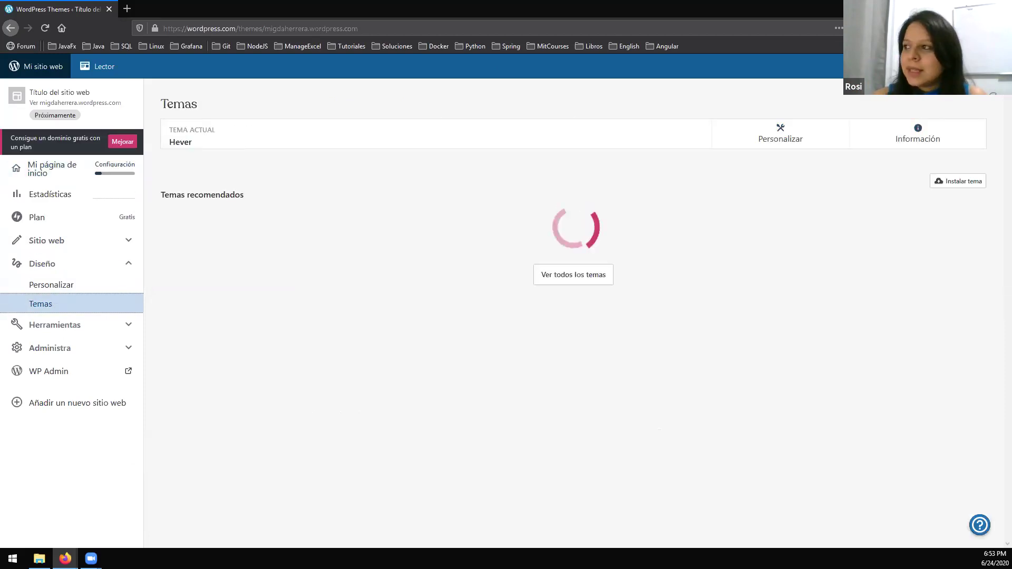
key(alt+Tab)
key(Right)
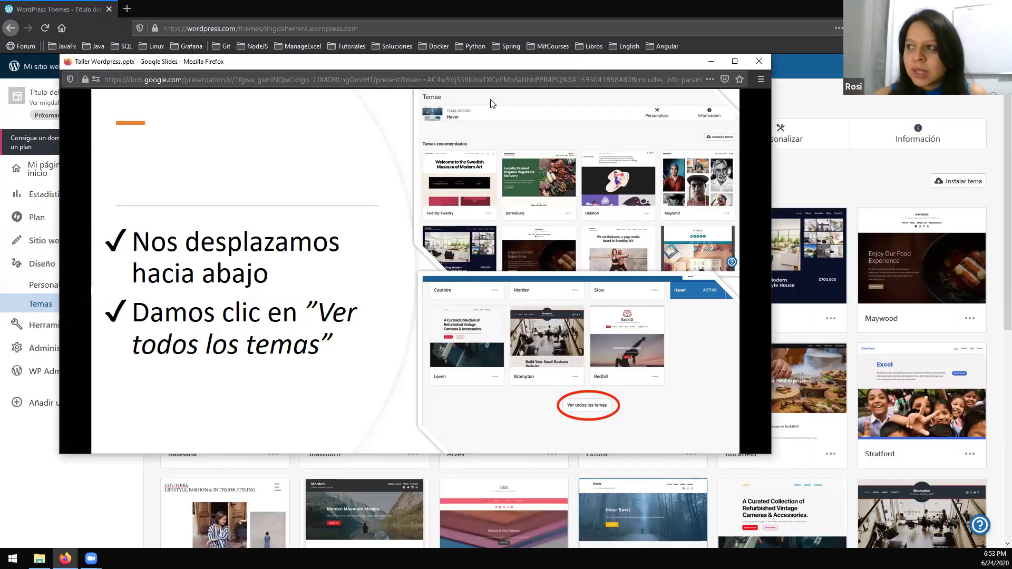
Present the slides on viewing all themes, Scratchpad and personalising, then return to WordPress
key(Right)
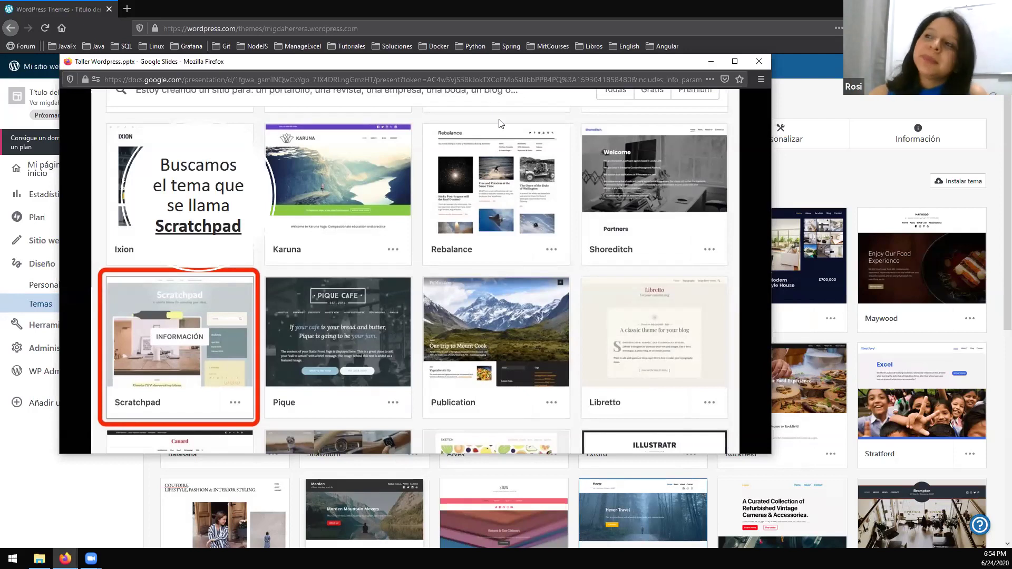
click(493, 179)
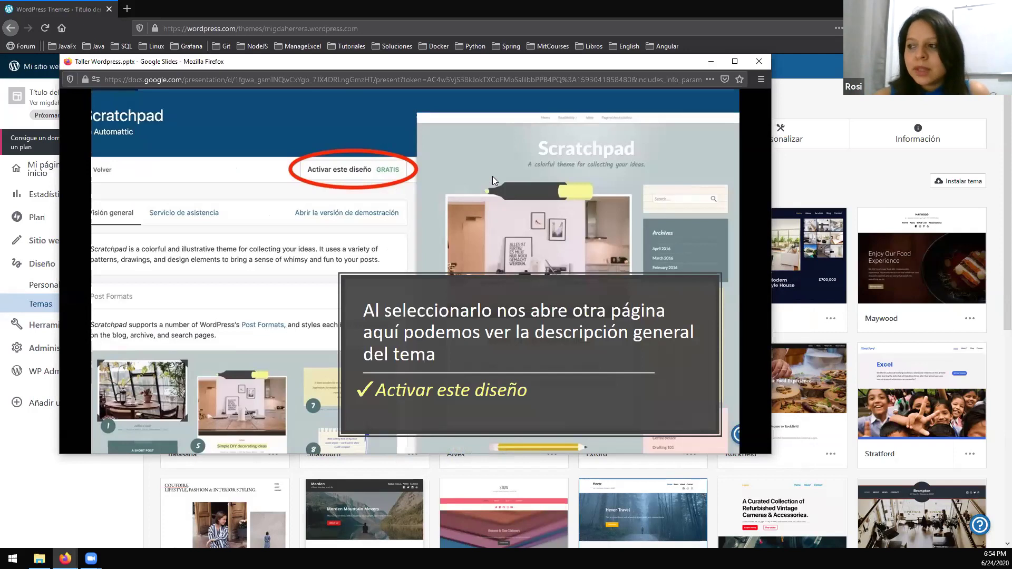
click(511, 177)
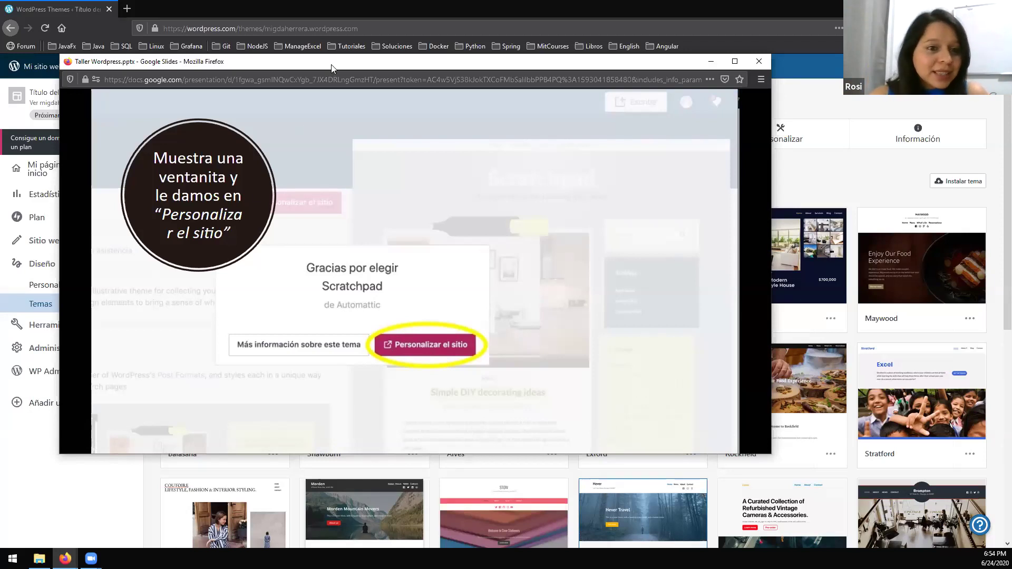
click(52, 210)
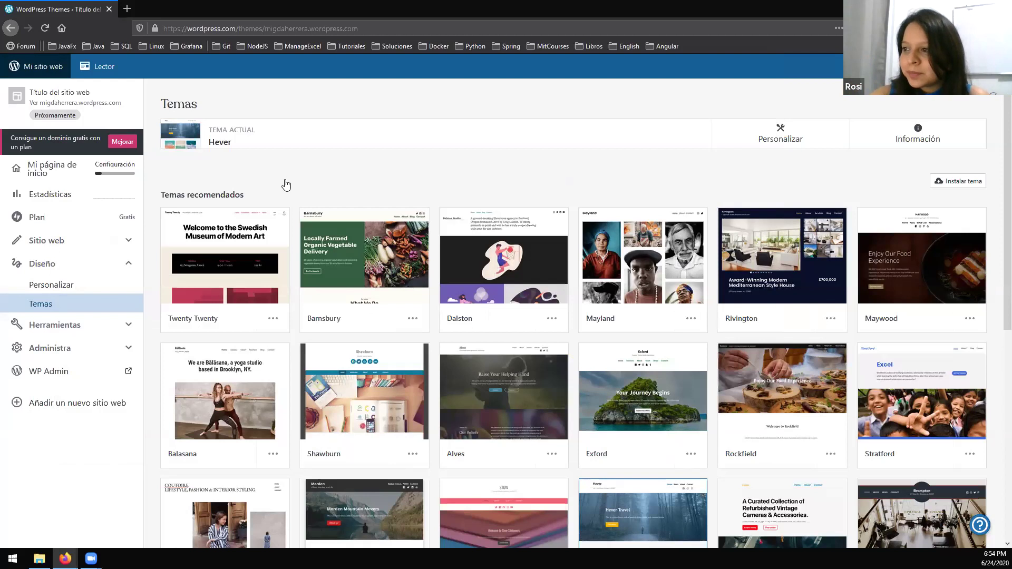
Open the full theme catalogue with 'Ver todos los temas'
scroll(286, 184, down, 7)
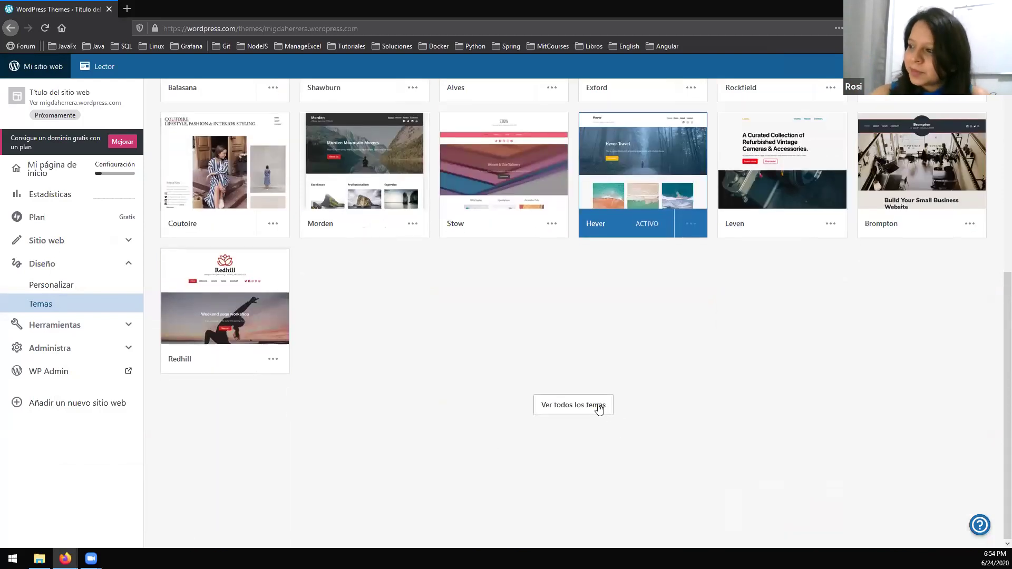
scroll(485, 253, up, 2)
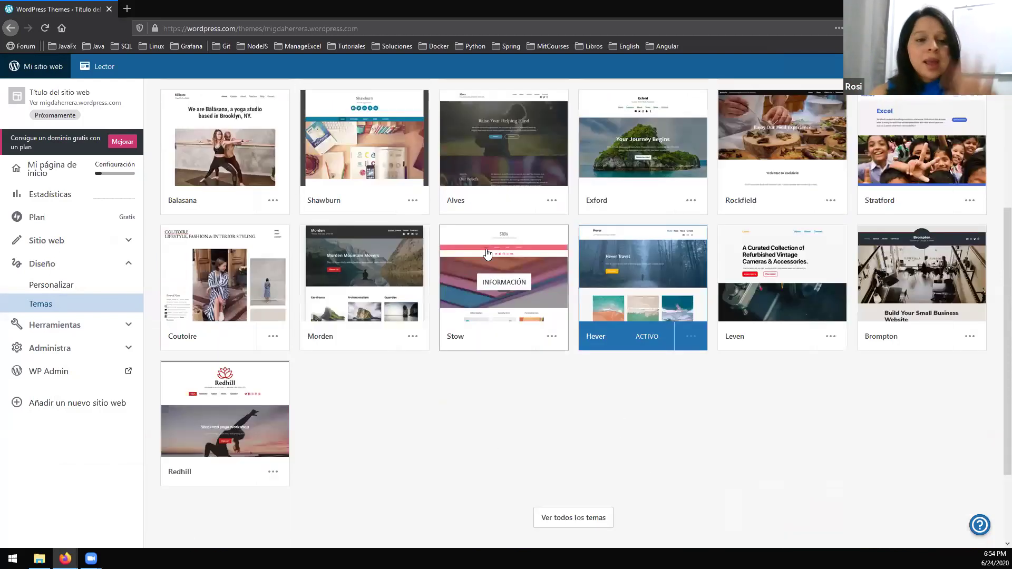
scroll(487, 255, up, 3)
scroll(484, 255, down, 5)
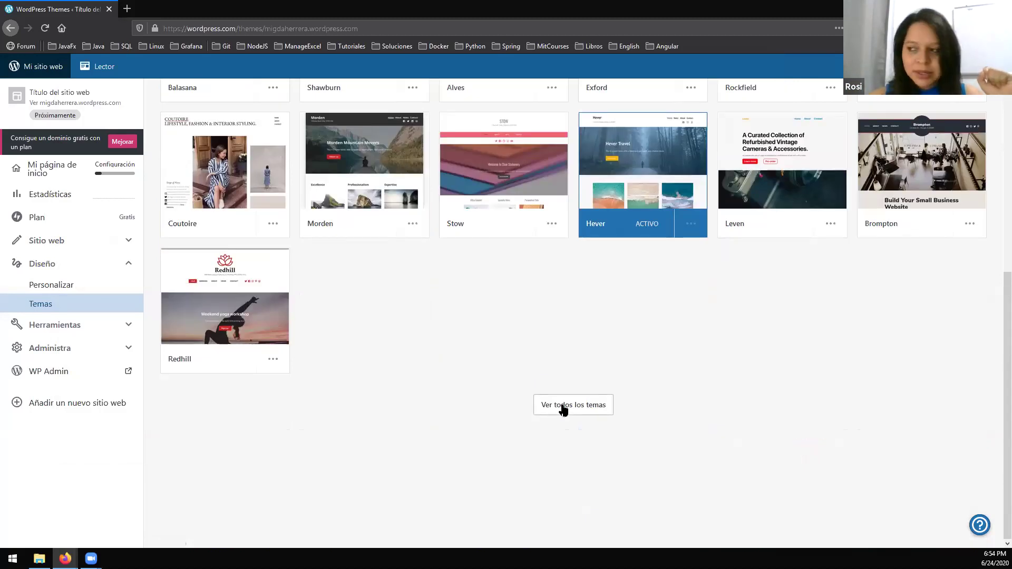
click(563, 409)
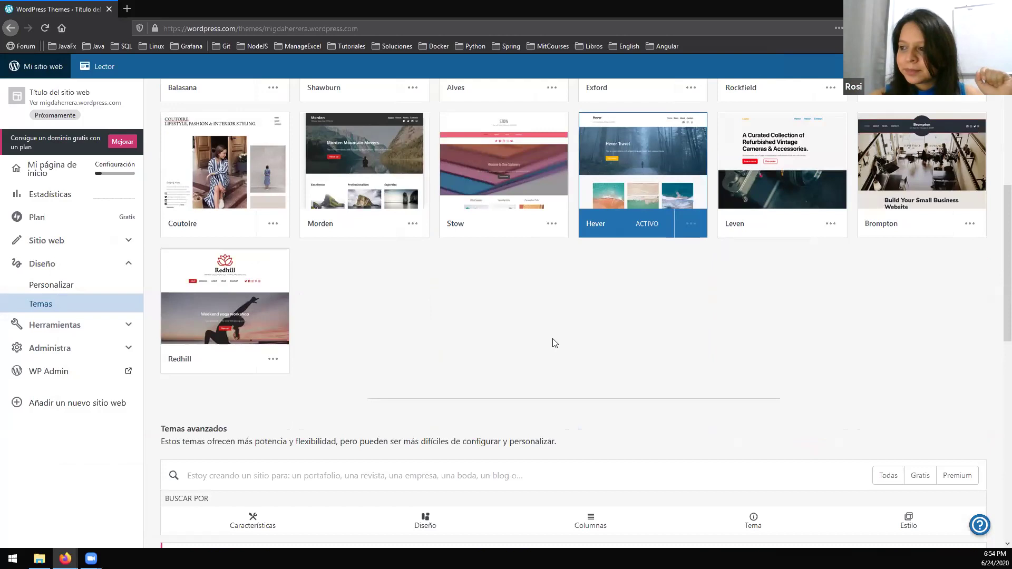
Search the Temas avanzados catalogue for 'Scratchpad'
scroll(553, 344, down, 5)
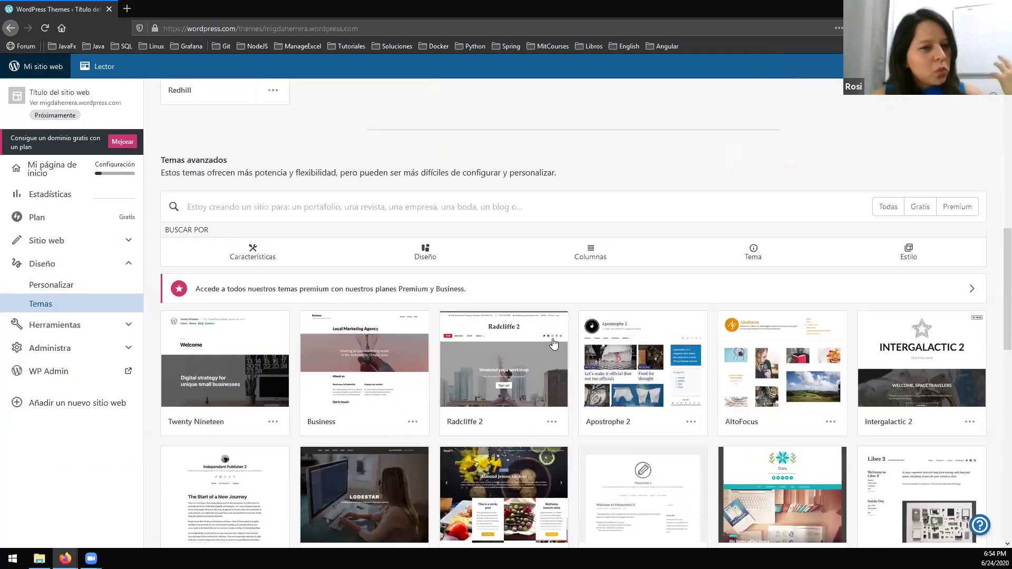
scroll(553, 343, down, 1)
click(338, 151)
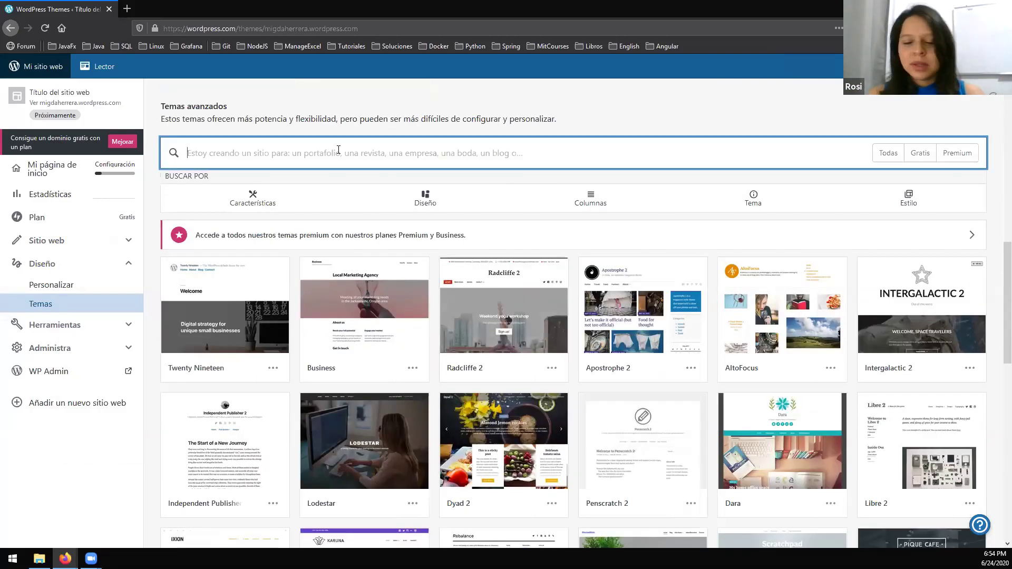
text(Scr)
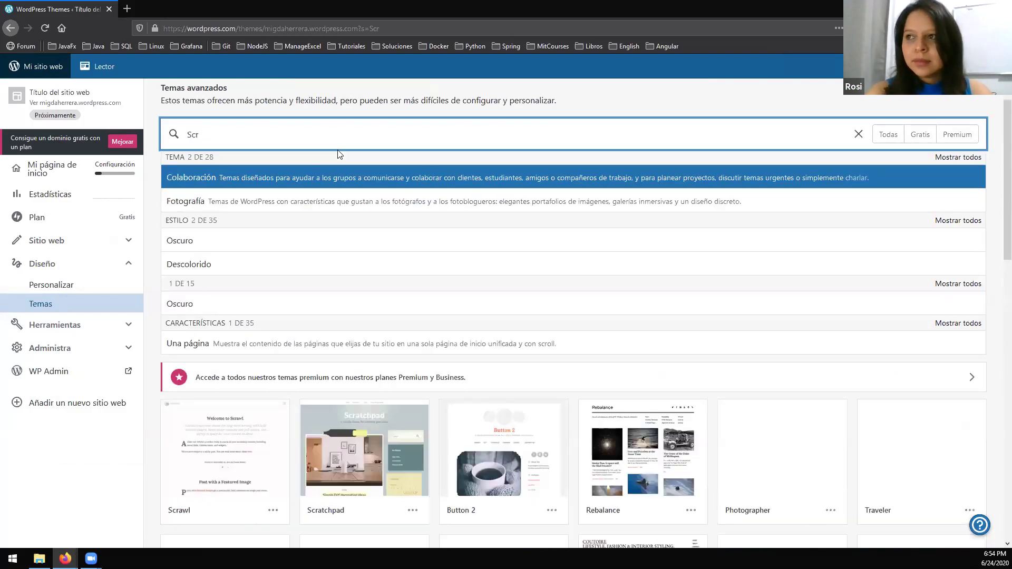
text(at)
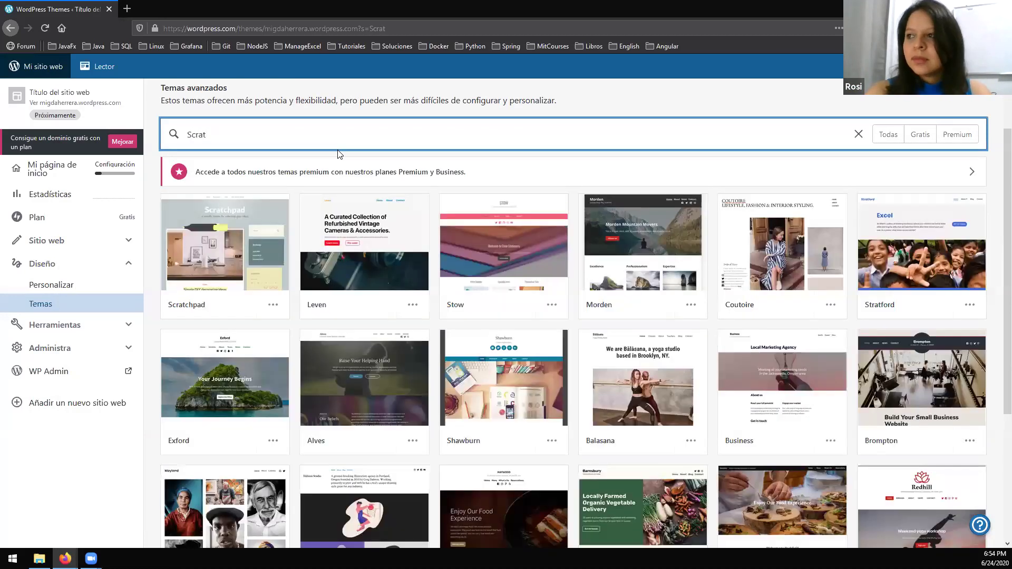
text(h)
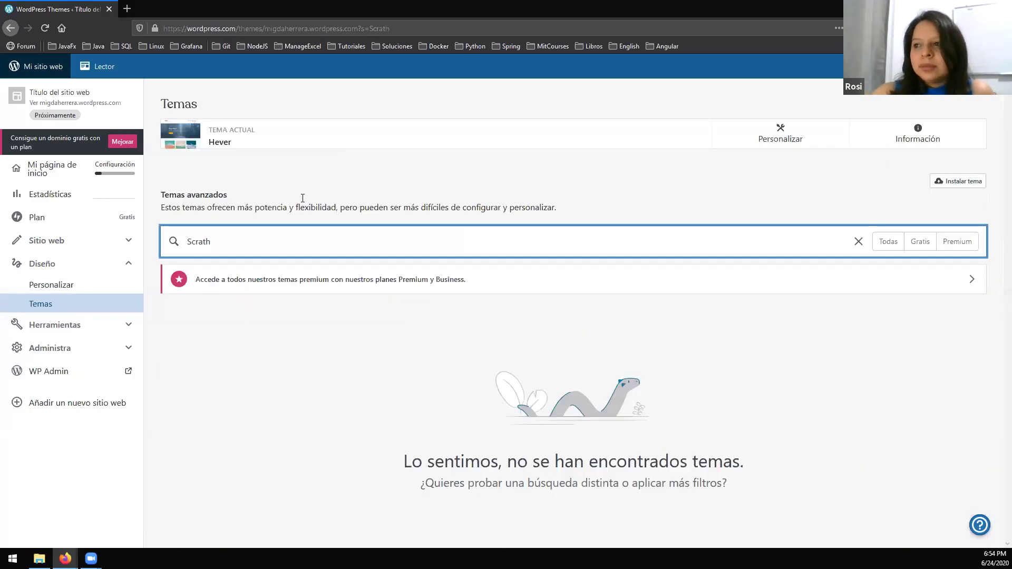
key(BackSpace)
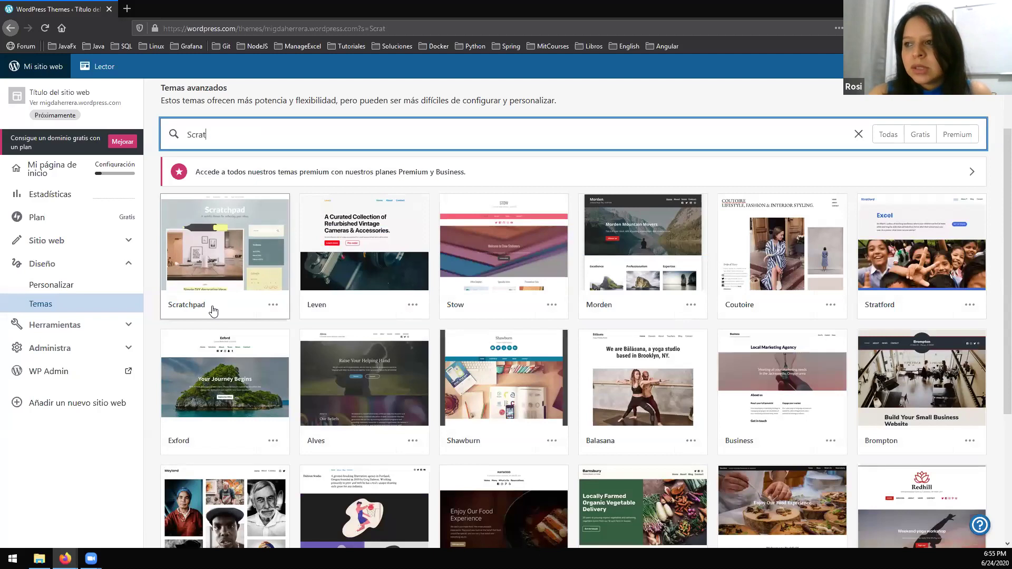
text(ch)
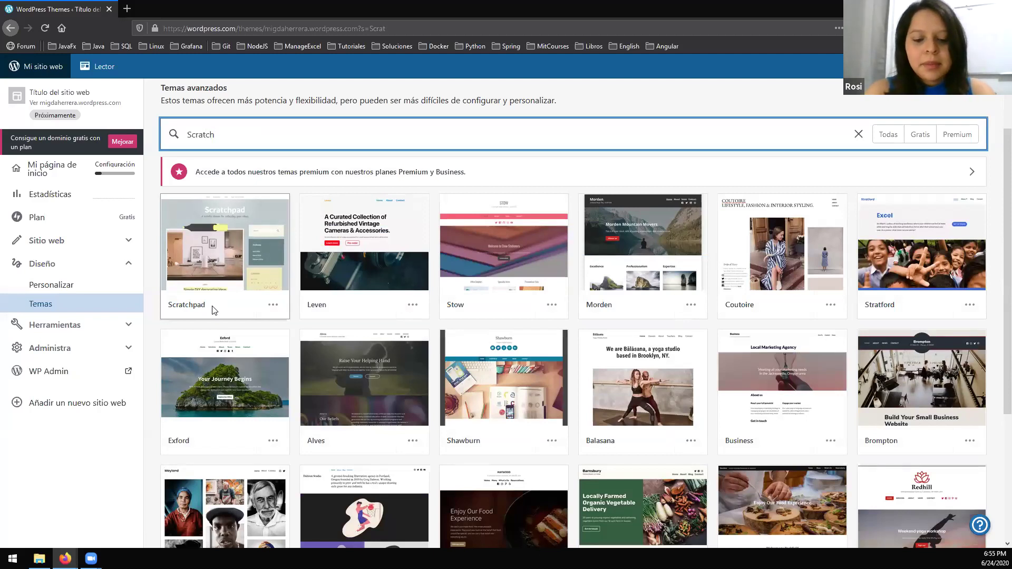
text(pad)
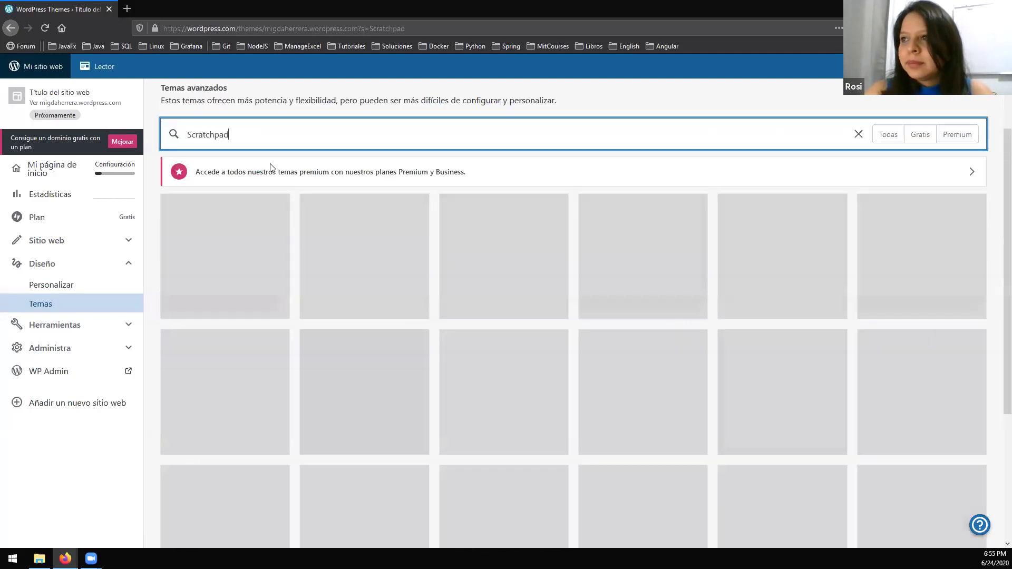
drag(249, 239, 173, 240)
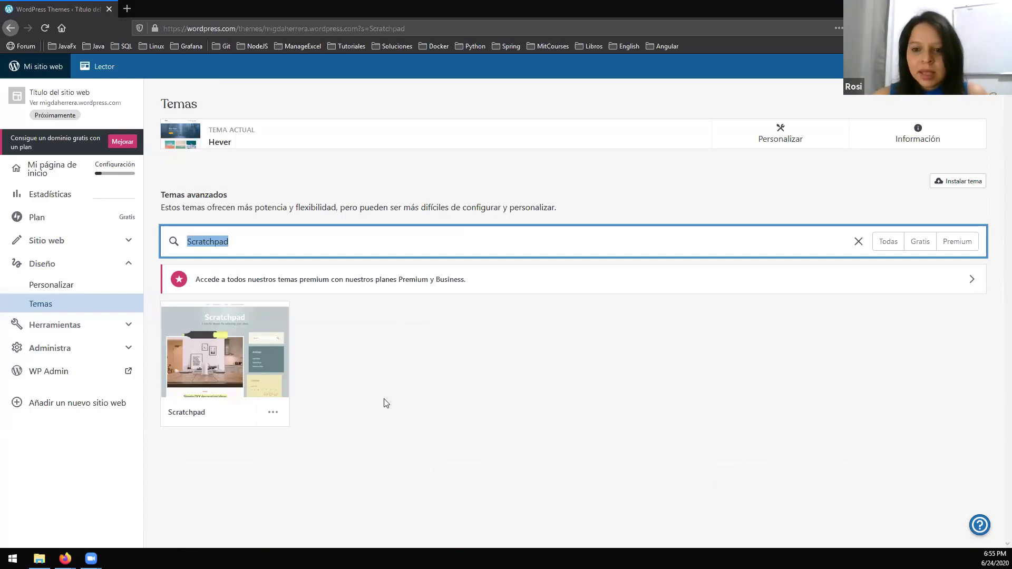
mouse_move(195, 383)
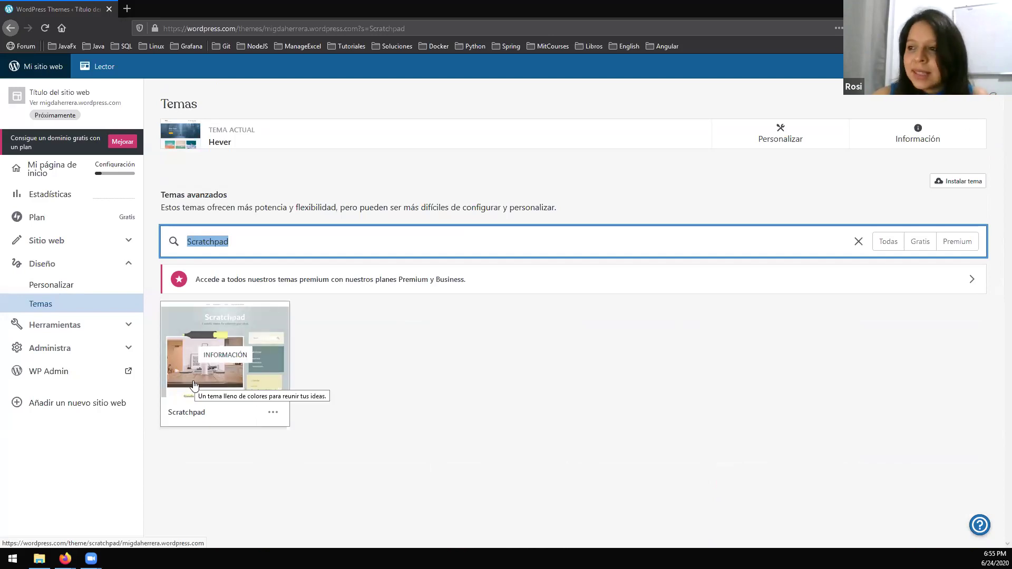
Open the Scratchpad theme details page and bring the example profile site forward
click(195, 385)
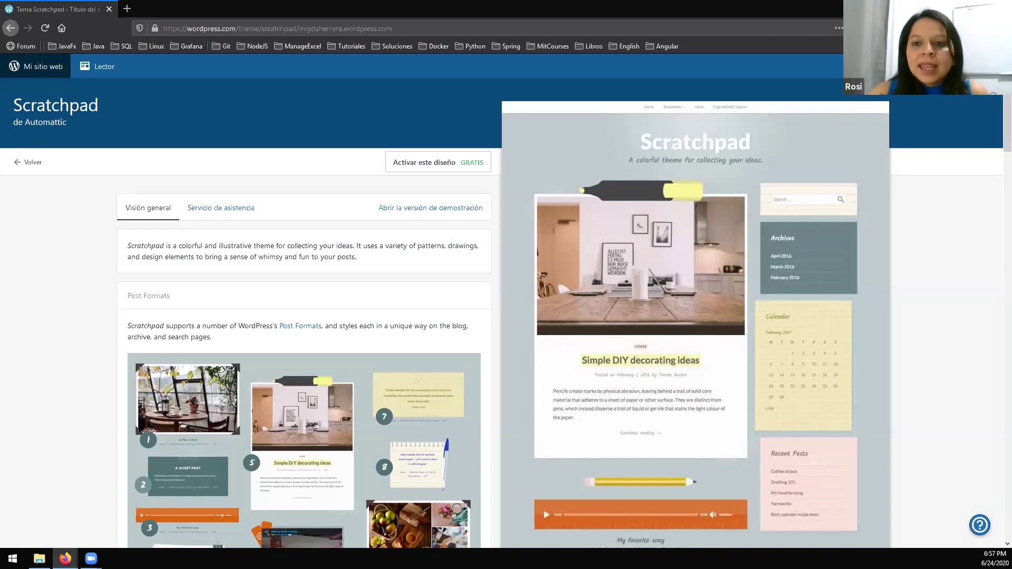
drag(50, 204, 198, 4)
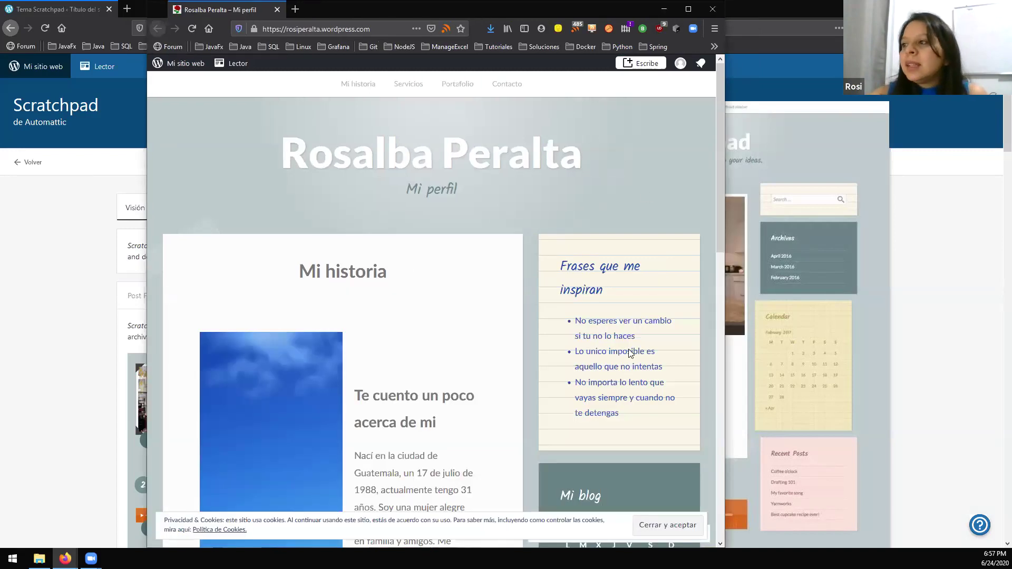
Scroll through the example site's home and Servicios pages
scroll(525, 335, down, 5)
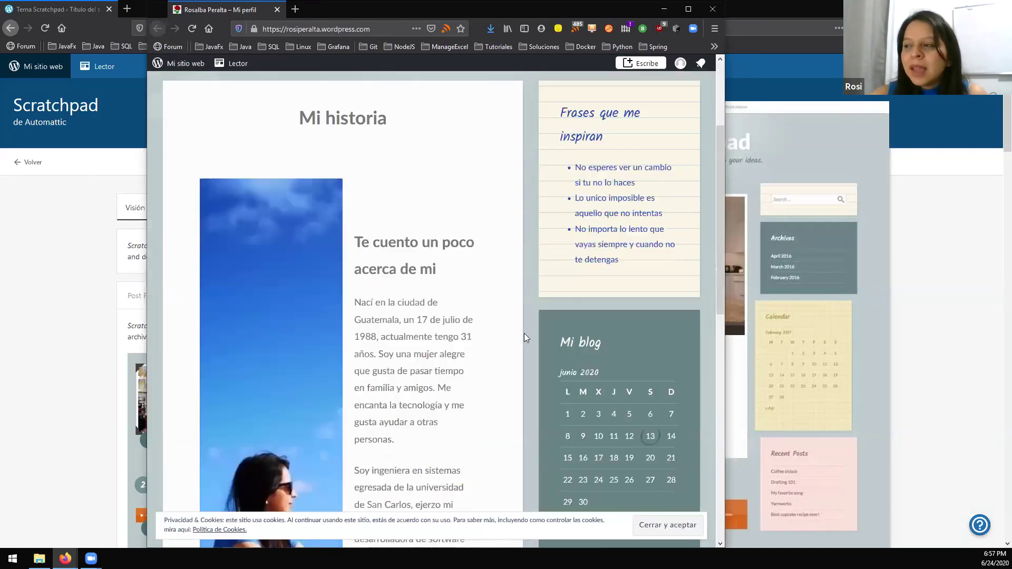
scroll(522, 336, up, 5)
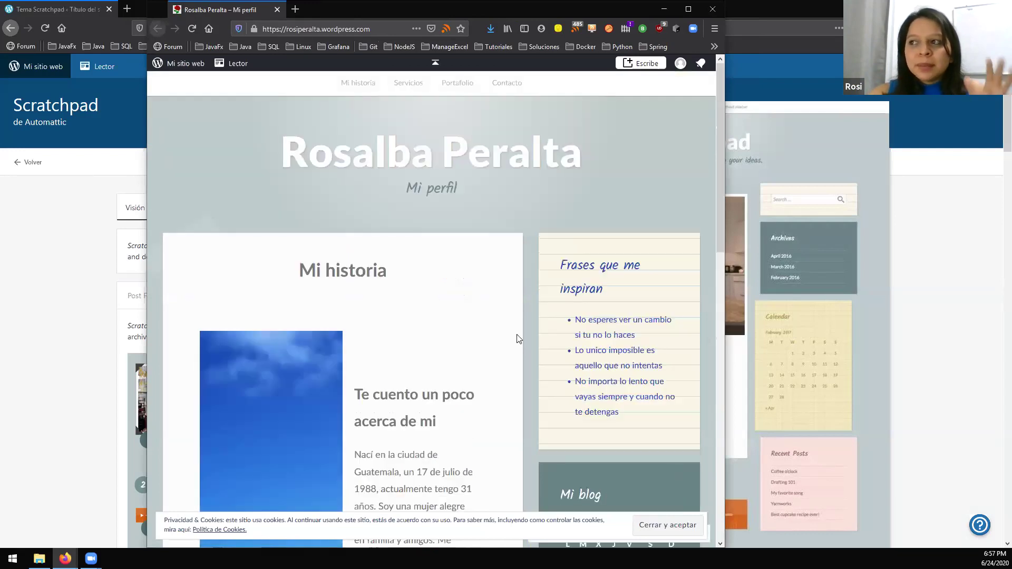
scroll(518, 338, down, 3)
scroll(543, 227, down, 2)
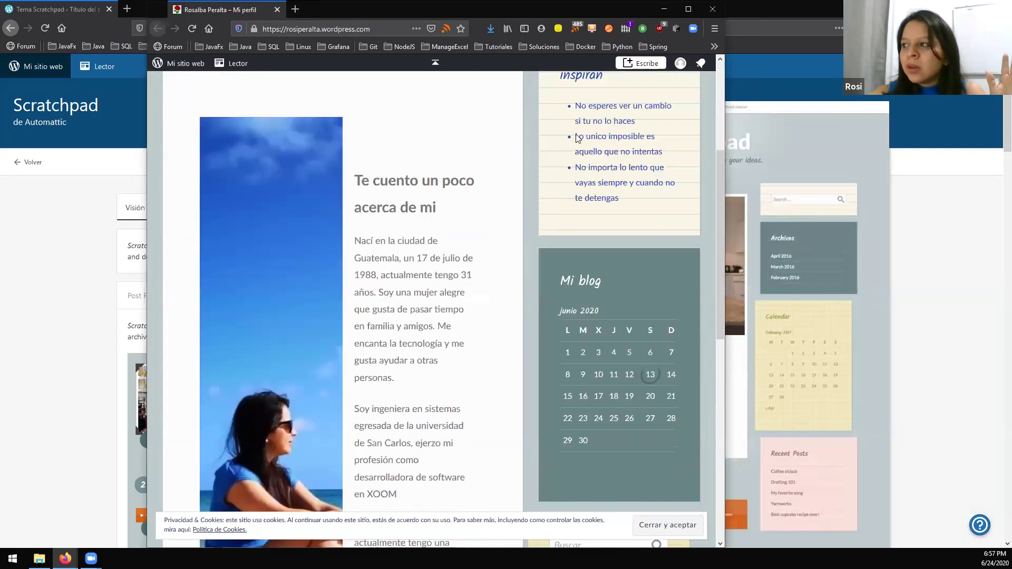
scroll(575, 136, down, 4)
scroll(576, 134, down, 5)
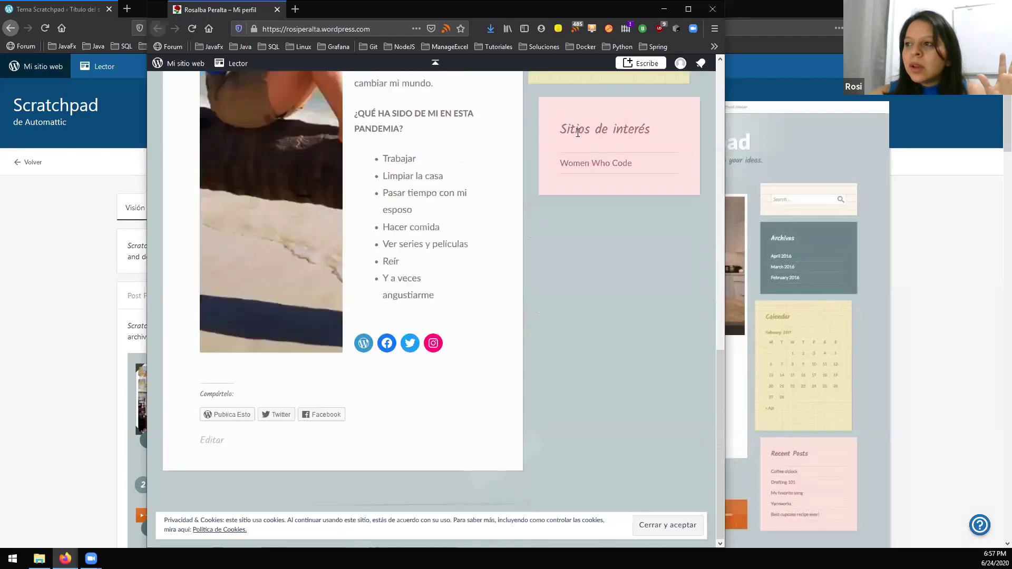
scroll(520, 217, up, 14)
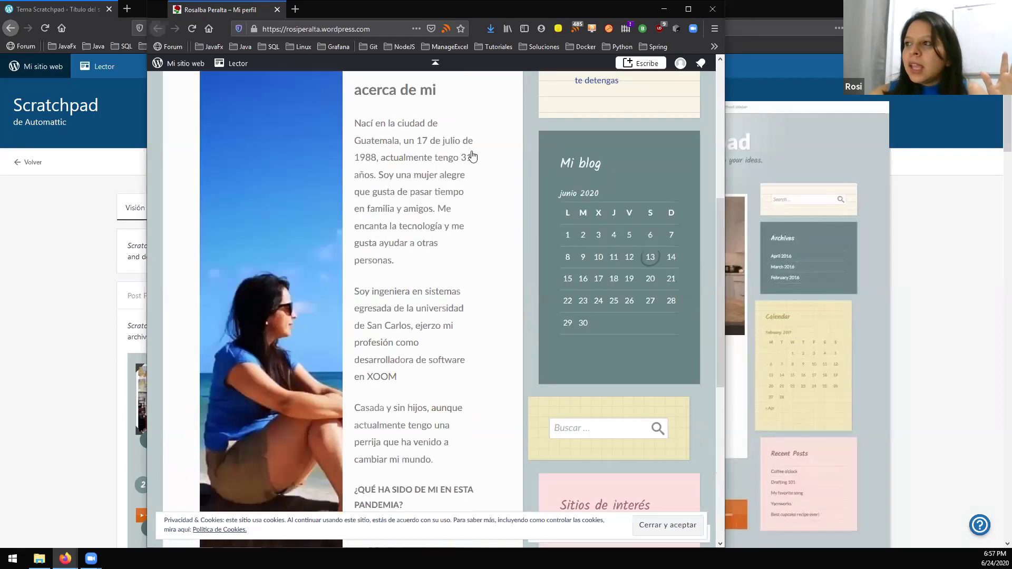
click(410, 86)
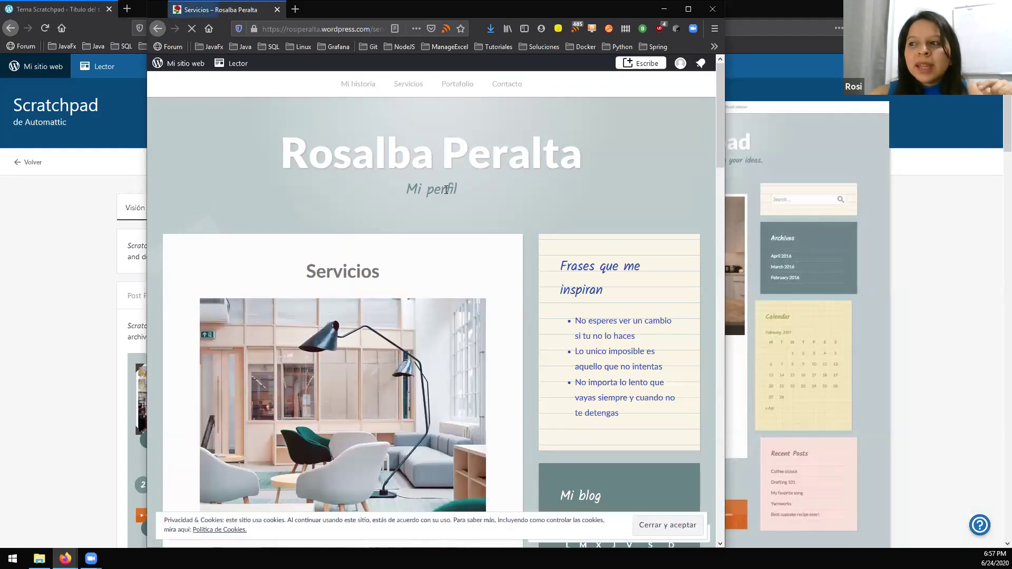
scroll(444, 189, down, 12)
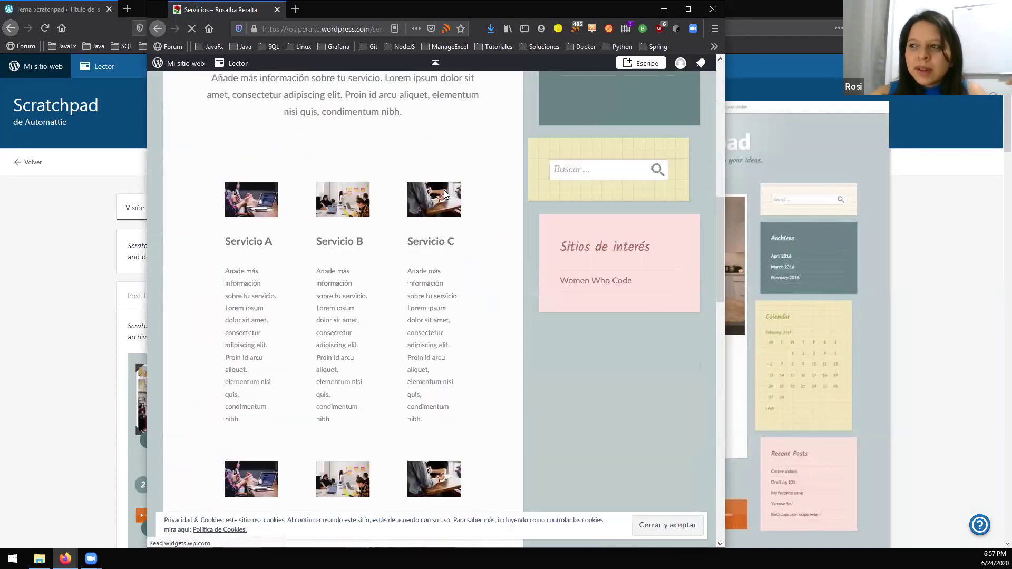
scroll(444, 193, down, 10)
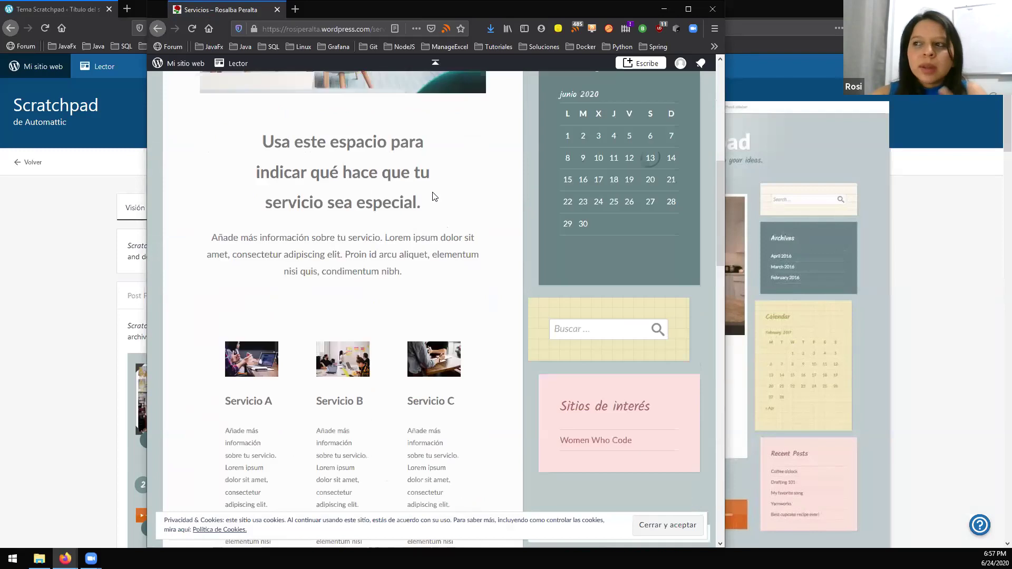
key(Home)
Browse the Portafolio and Contacto pages, then return to the Scratchpad theme page
click(444, 85)
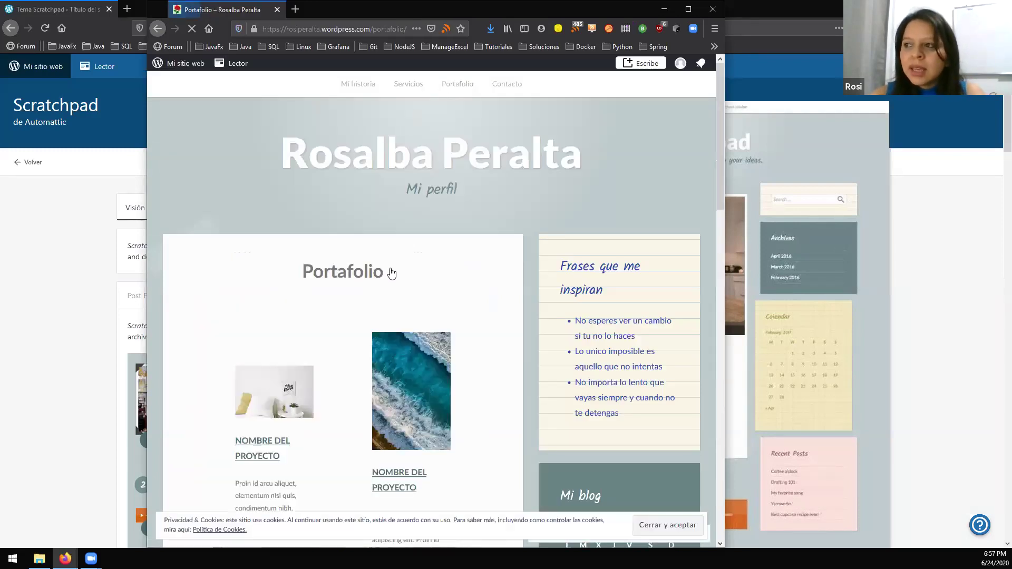
scroll(391, 270, down, 5)
scroll(391, 270, down, 7)
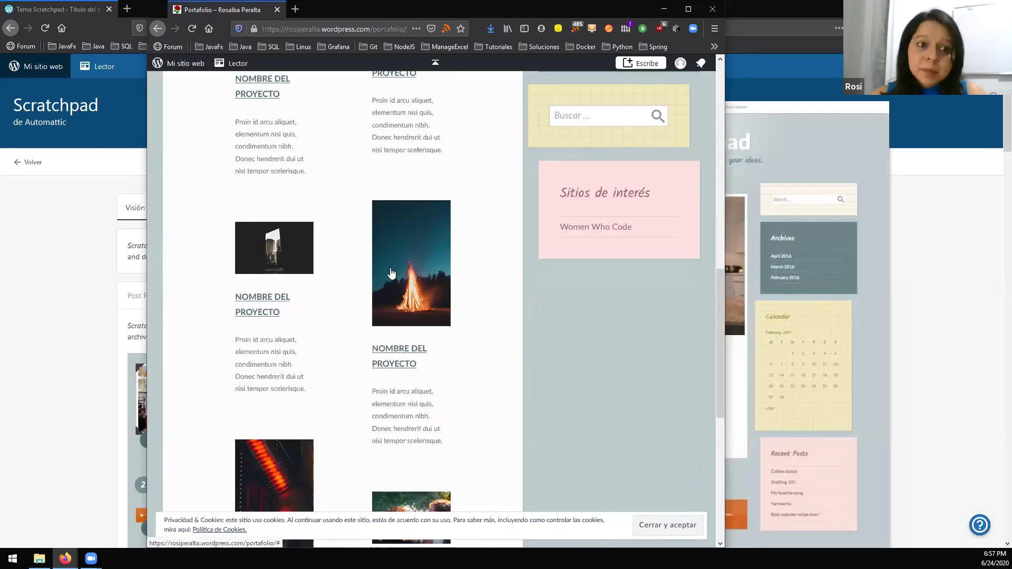
scroll(392, 273, down, 3)
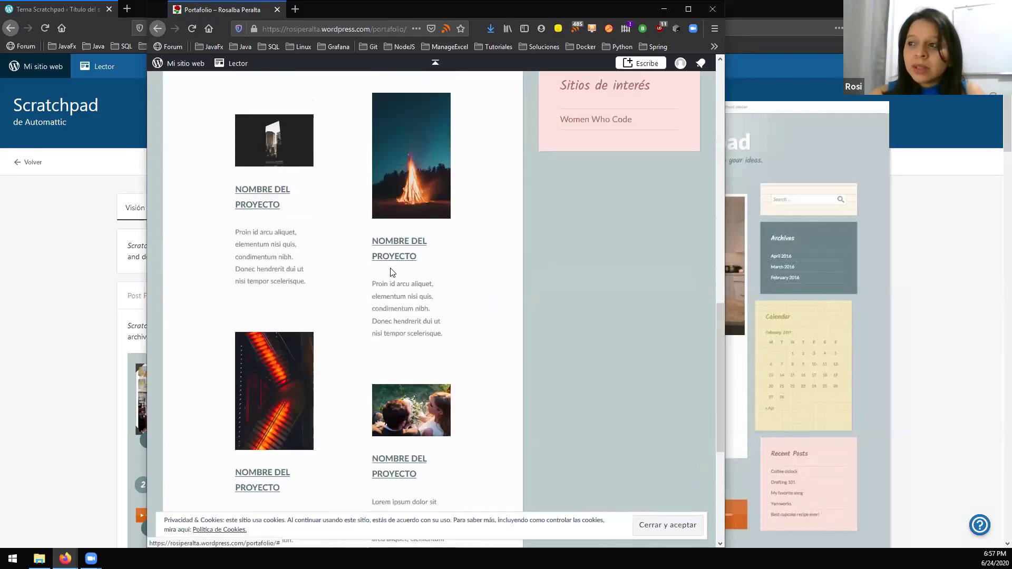
scroll(375, 271, up, 15)
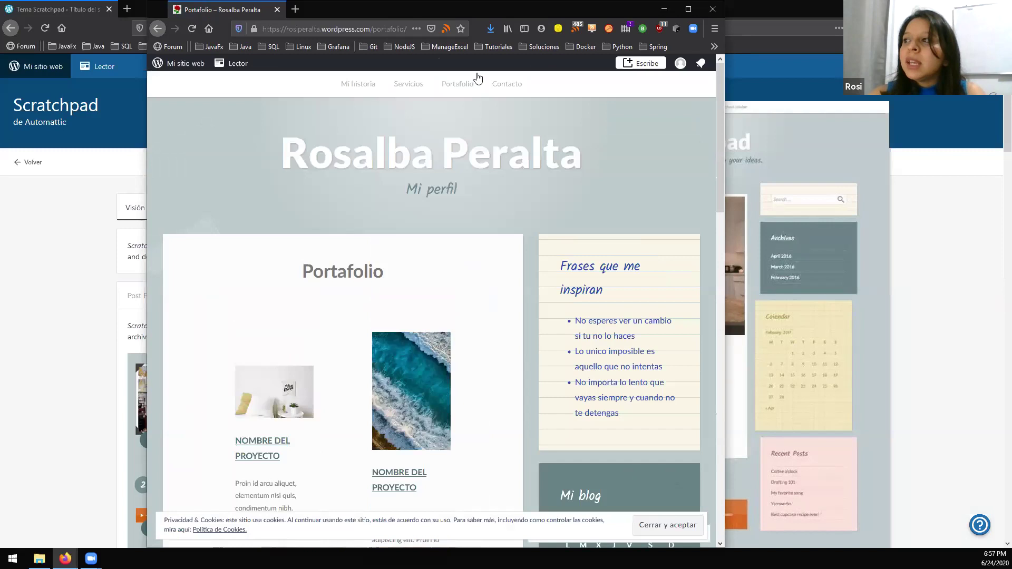
click(496, 85)
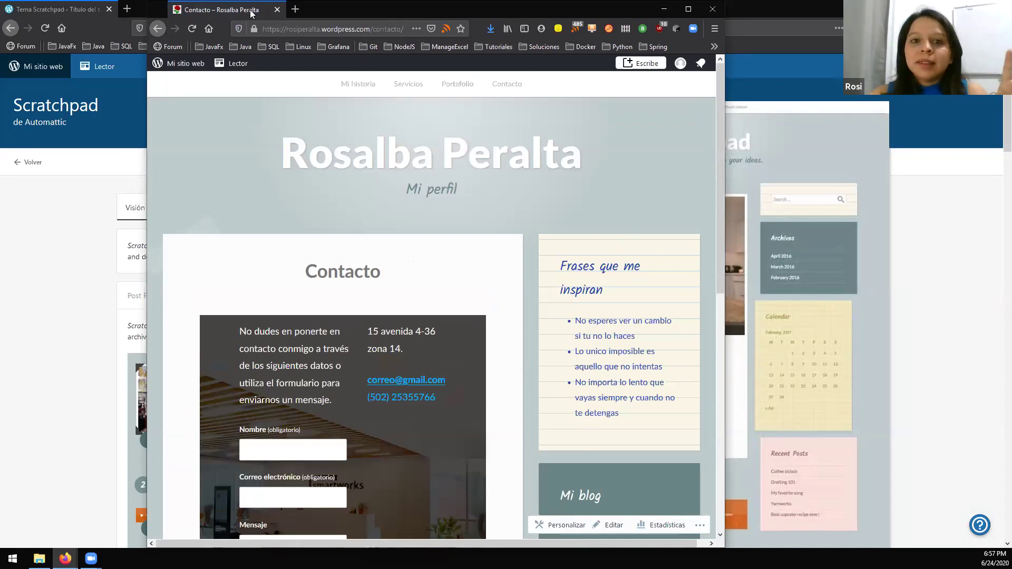
click(4, 173)
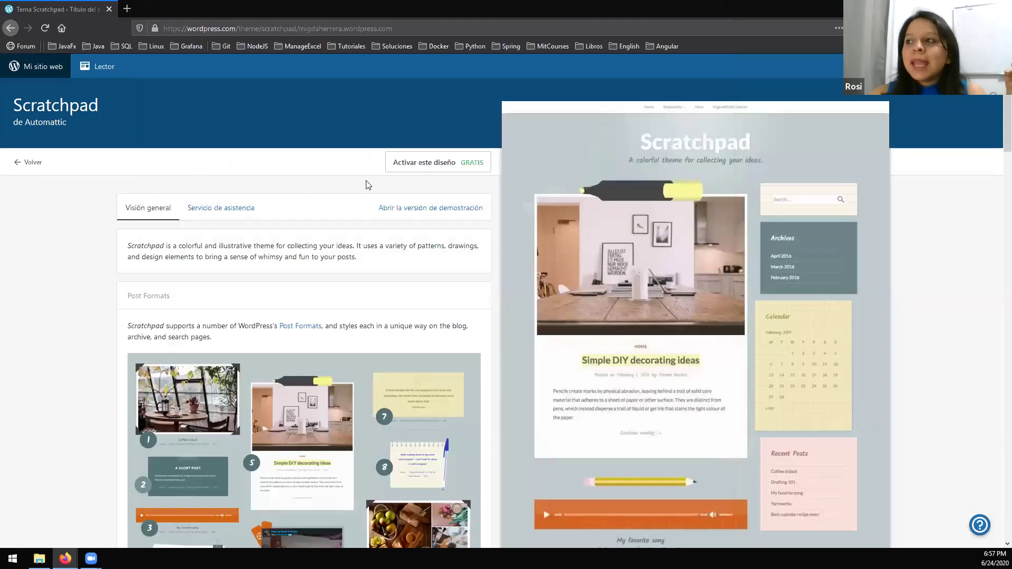
Activate the Scratchpad design and launch 'Personalizar el sitio'
click(422, 163)
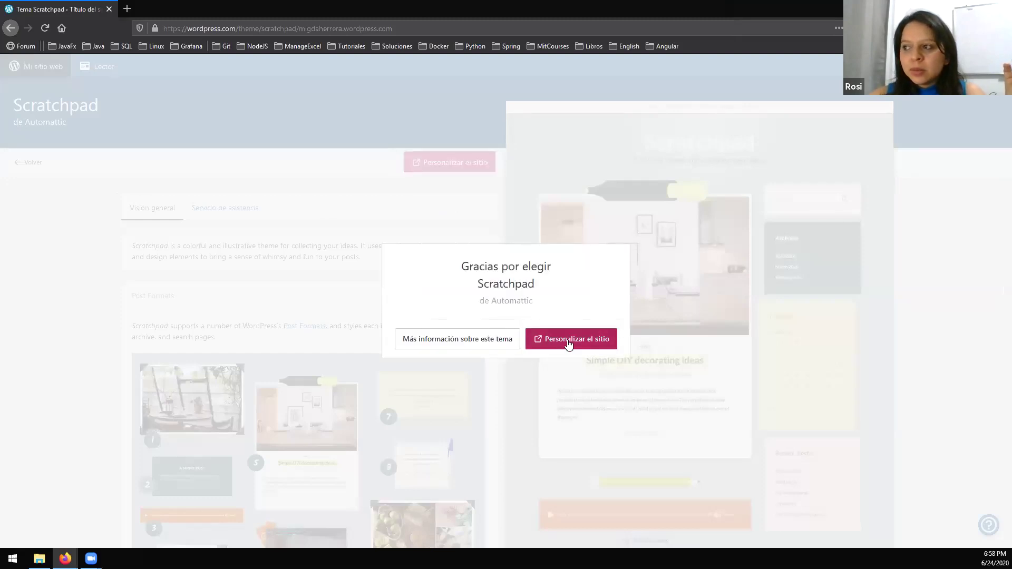
click(567, 343)
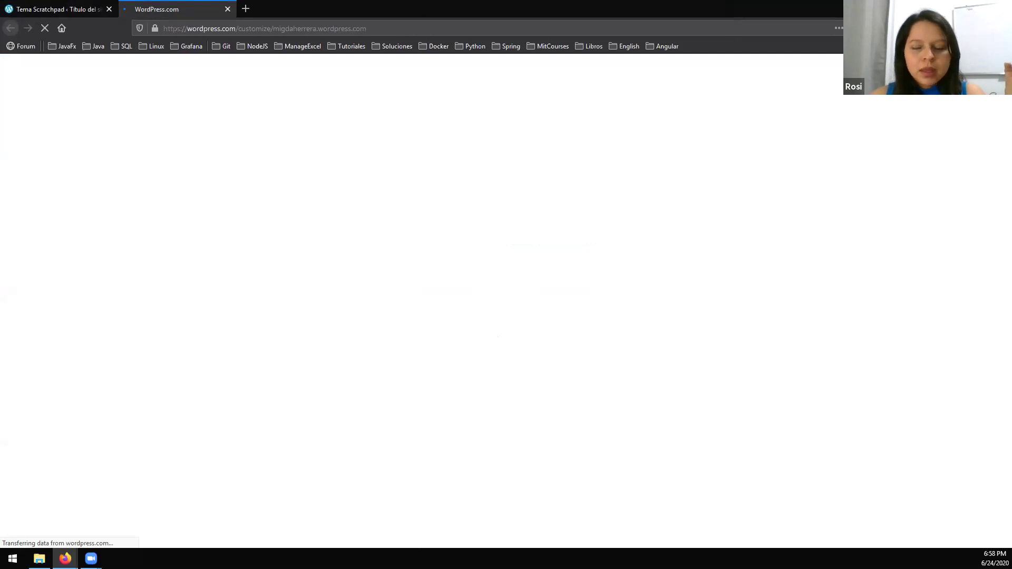
Review the slides from Paso 6 through the site-customizing slide, then return to the customizer
key(alt+Tab)
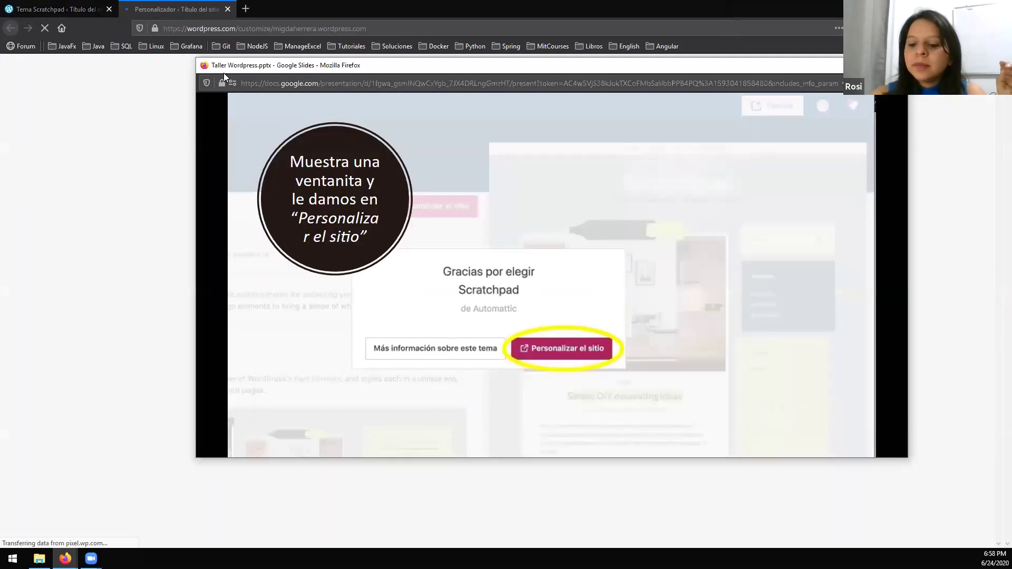
key(Left)
key(Left)
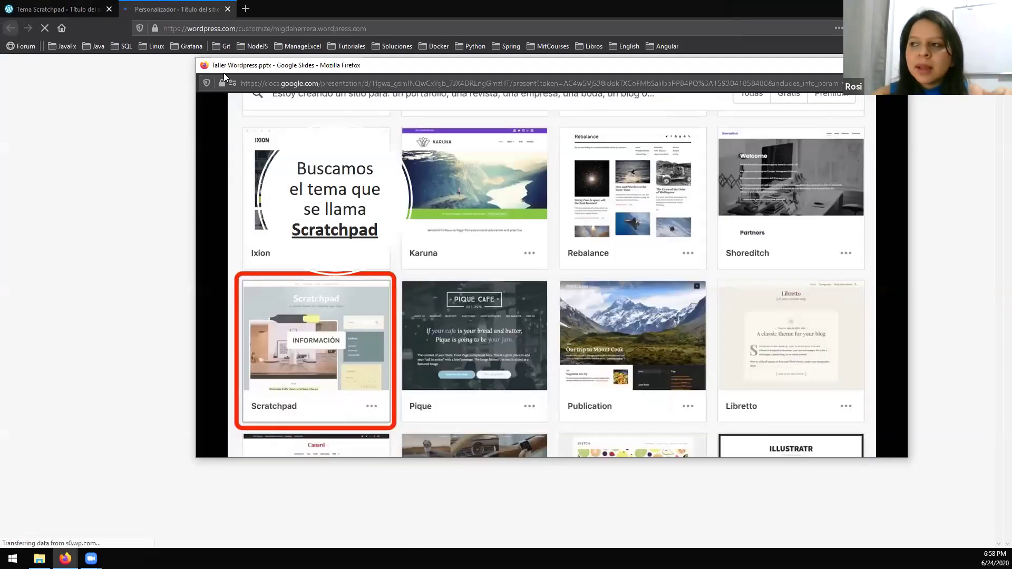
key(Right)
key(Left)
key(Right)
key(Left)
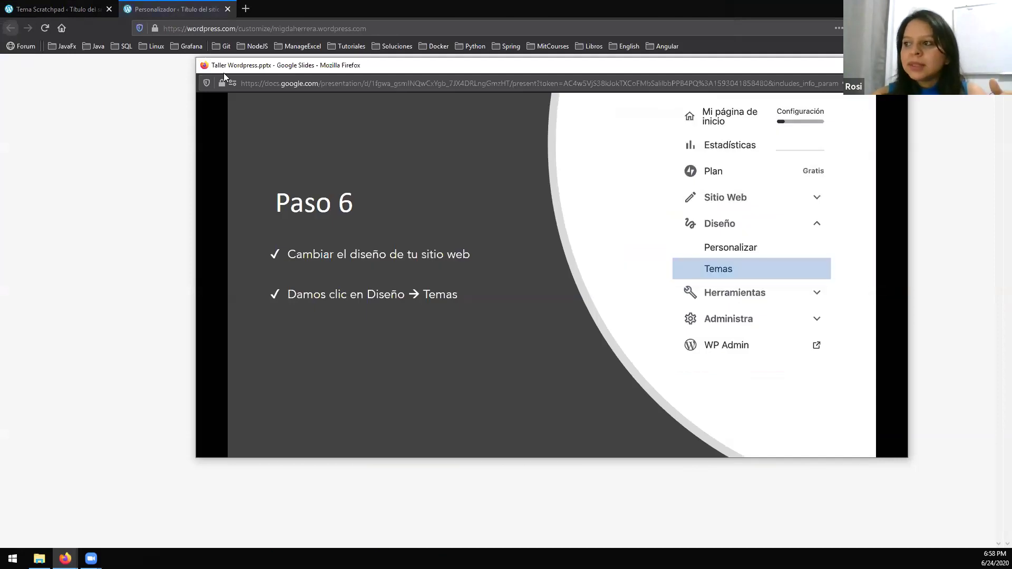
key(Right)
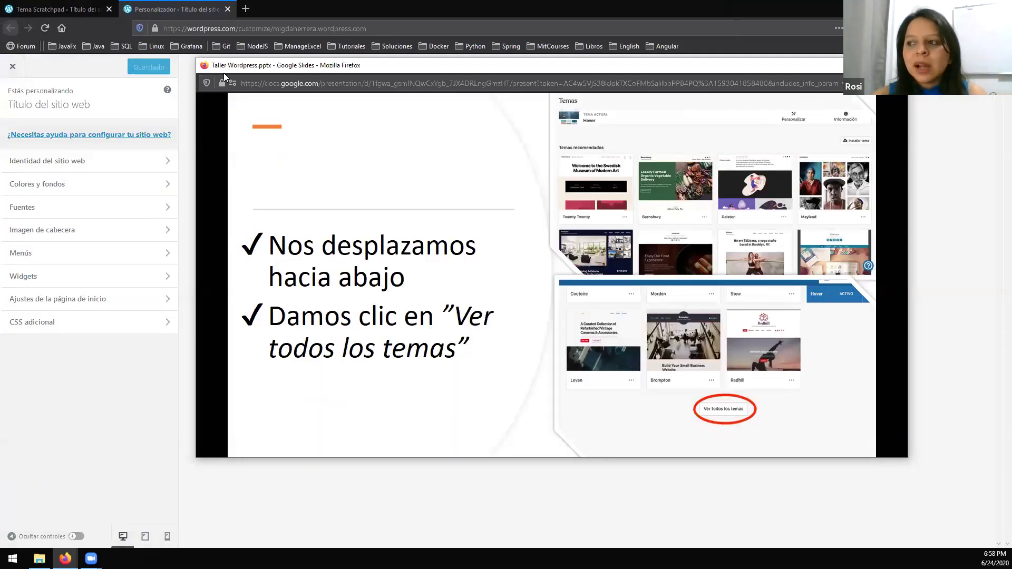
key(Right)
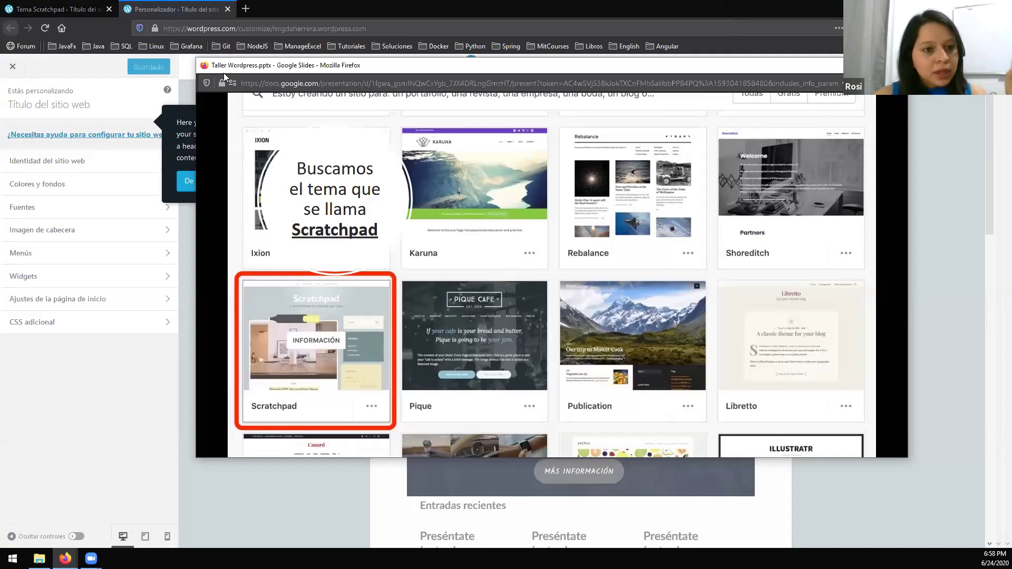
key(Right)
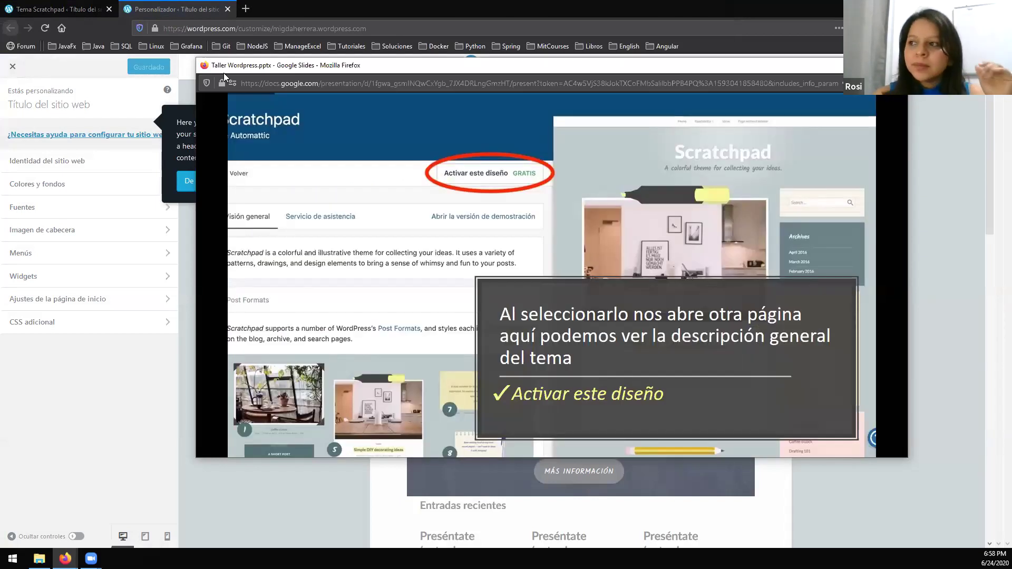
key(Right)
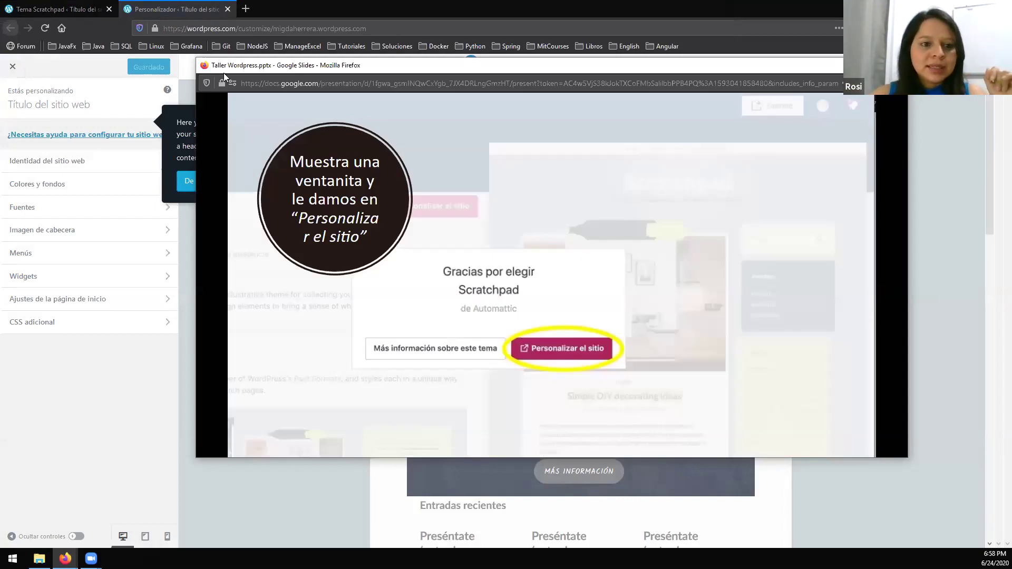
click(106, 368)
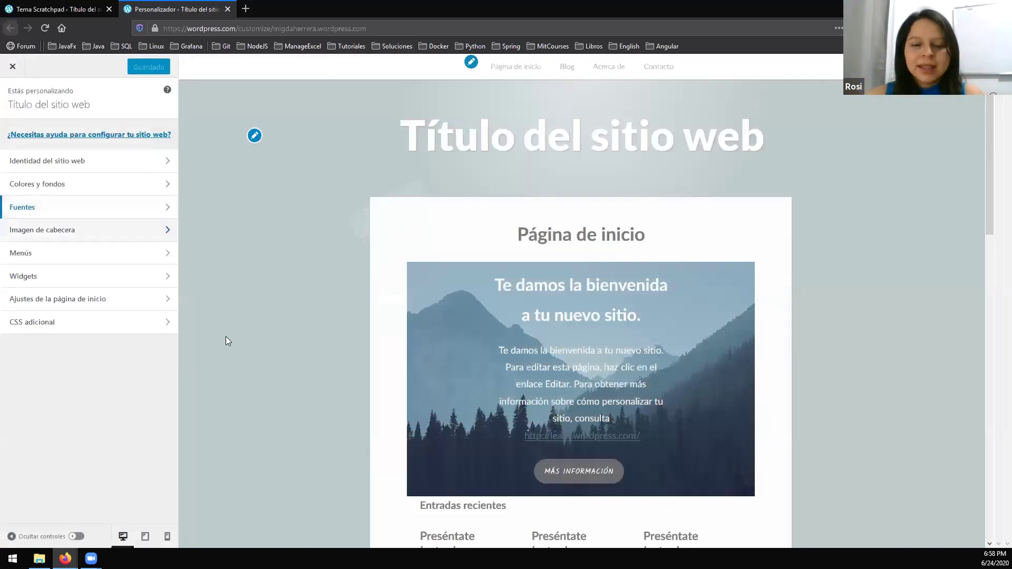
Scroll through the Scratchpad site preview, then bring the Google Slides tutorial back in front
scroll(289, 345, down, 6)
scroll(289, 349, up, 6)
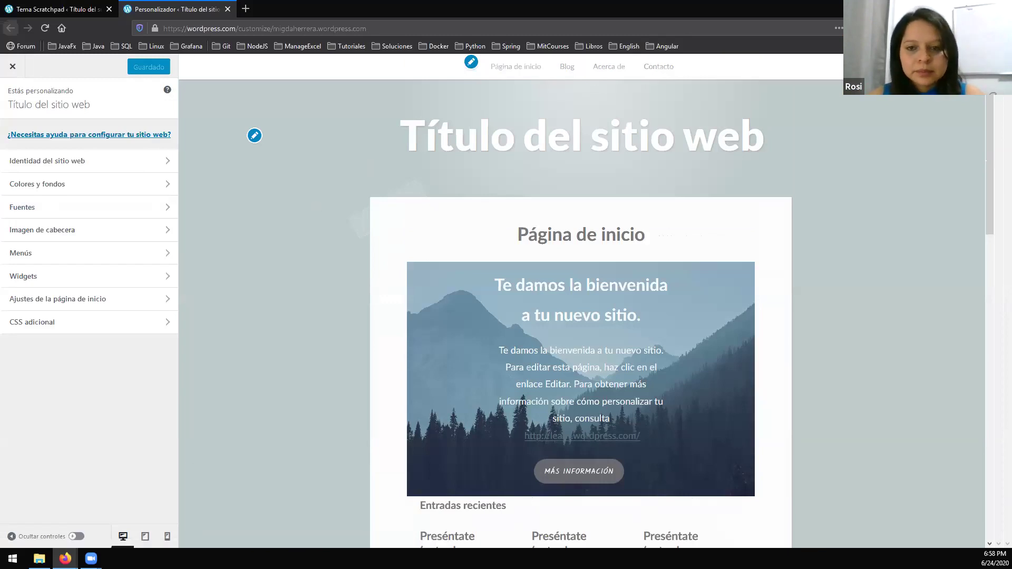
key(alt+Tab)
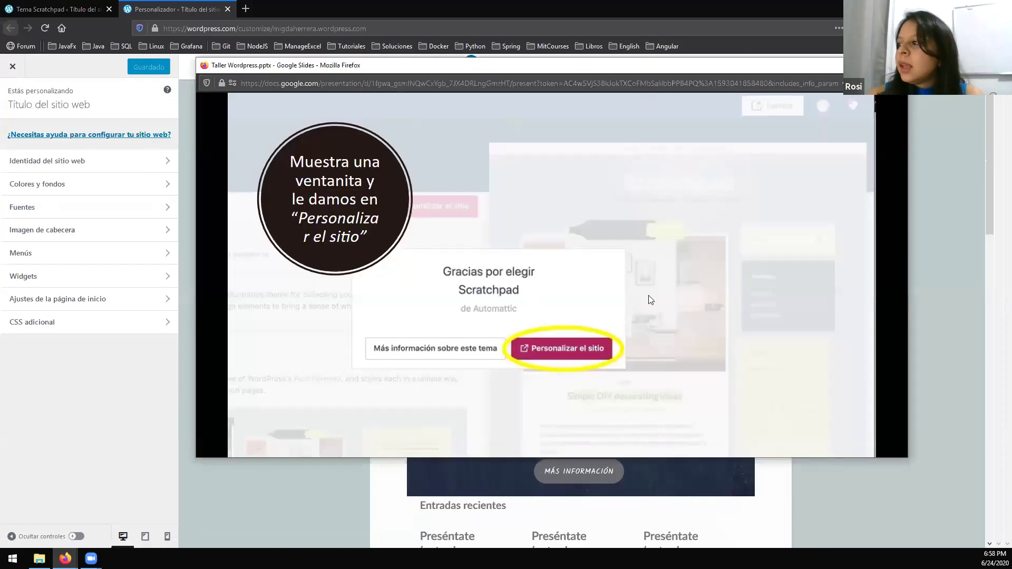
Advance through the Paso 7 slides on site title, site icon, saving and viewing the site
click(651, 300)
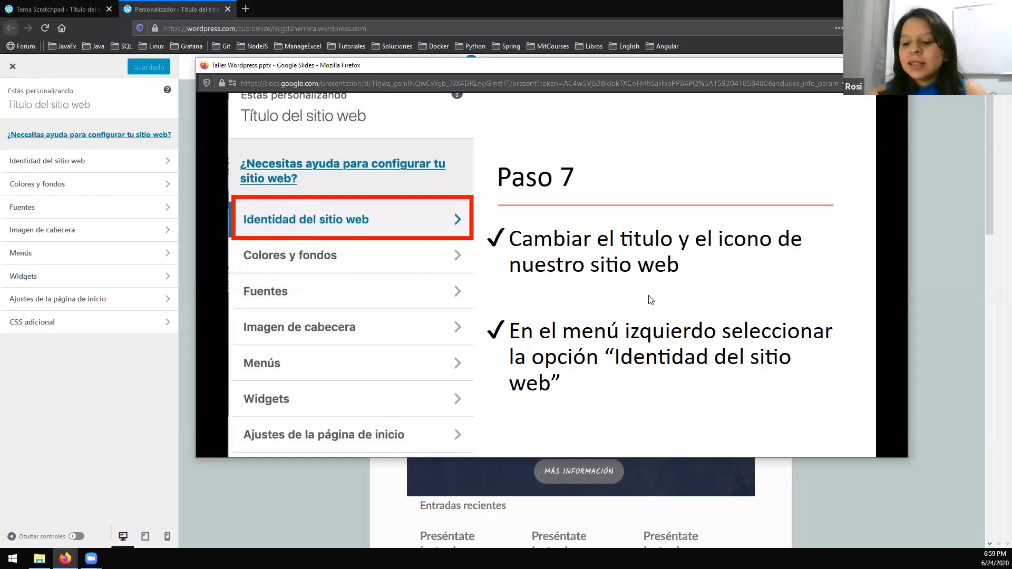
click(650, 300)
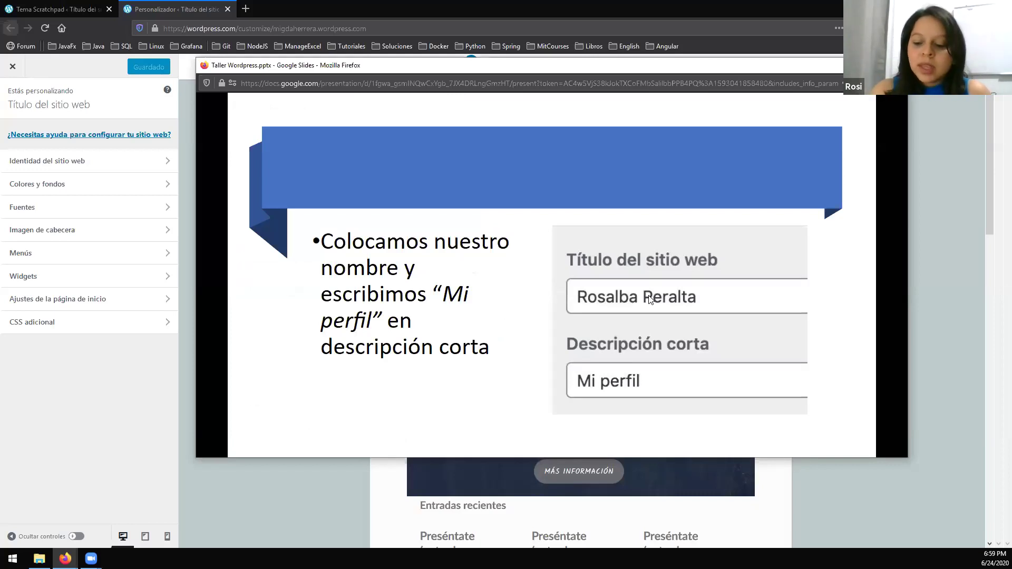
click(650, 299)
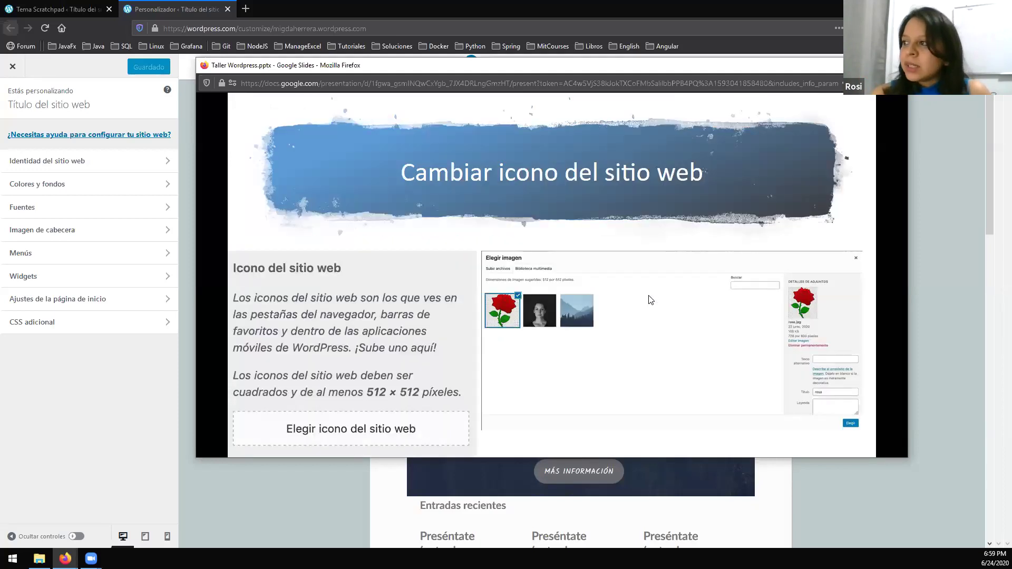
click(649, 299)
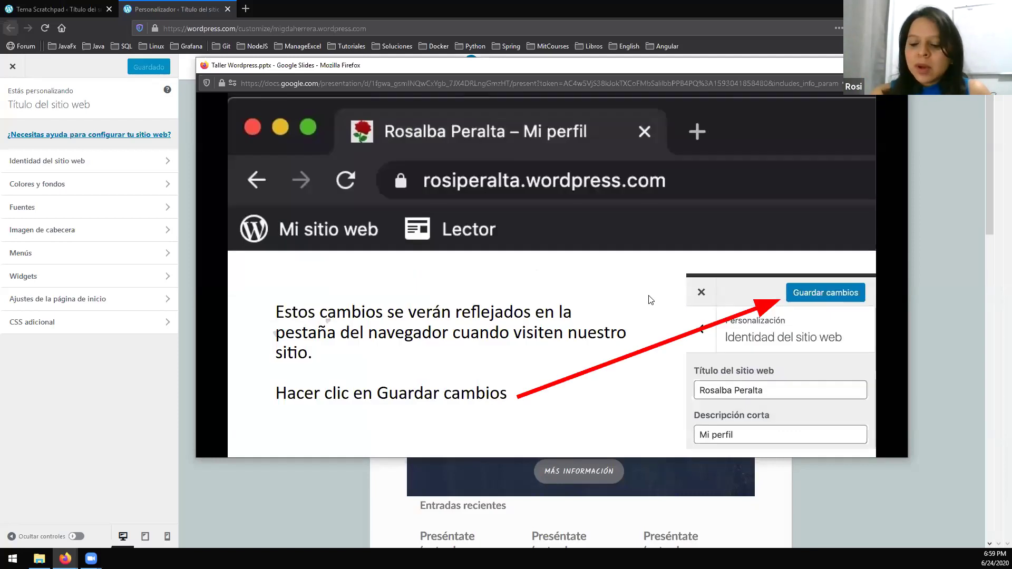
click(649, 300)
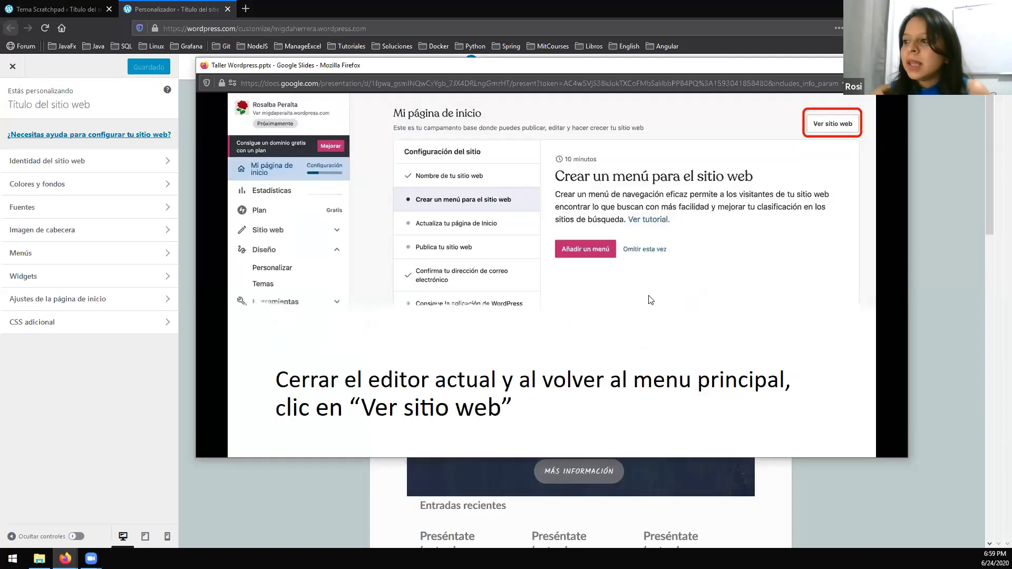
Revisit the site title, tagline and site icon slides, then return to the WordPress customizer
key(Left)
key(Left)
key(Left)
key(Left)
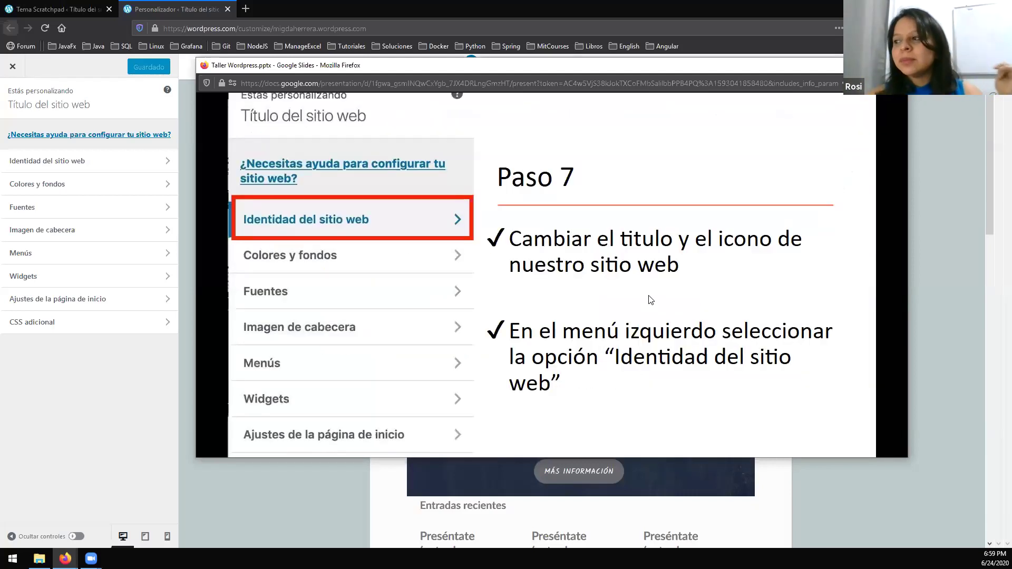
key(Right)
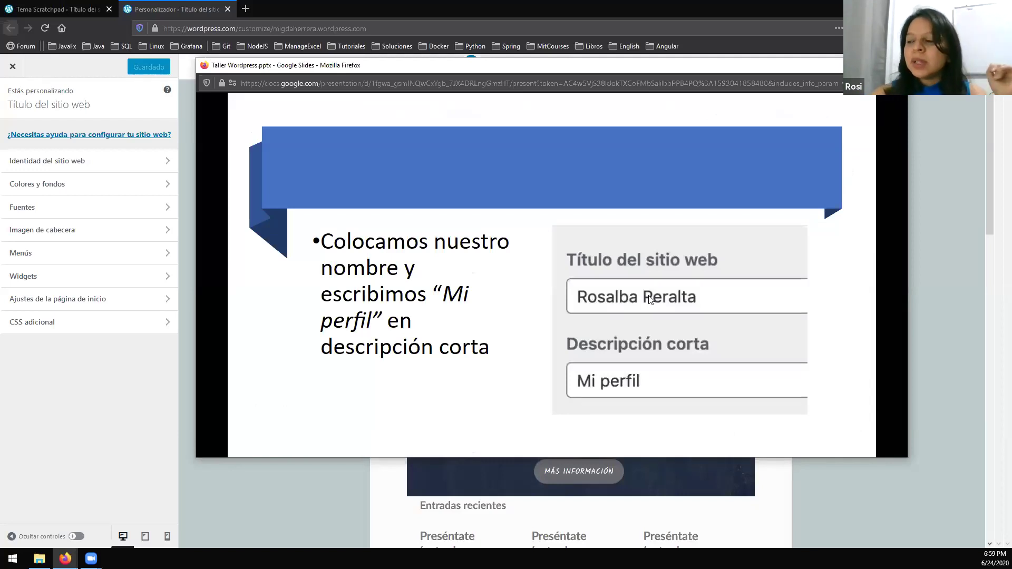
key(Right)
key(Right)
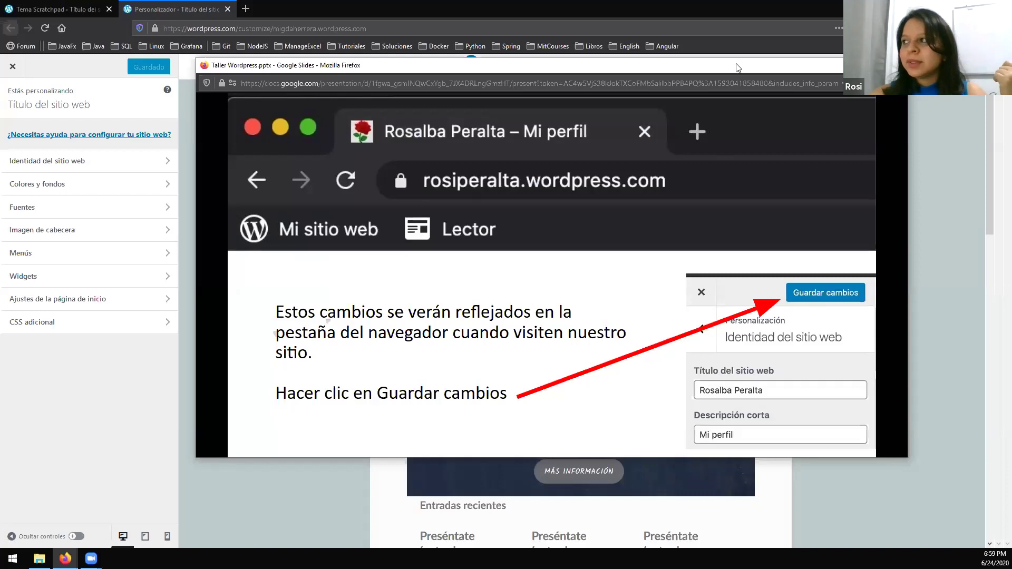
click(847, 65)
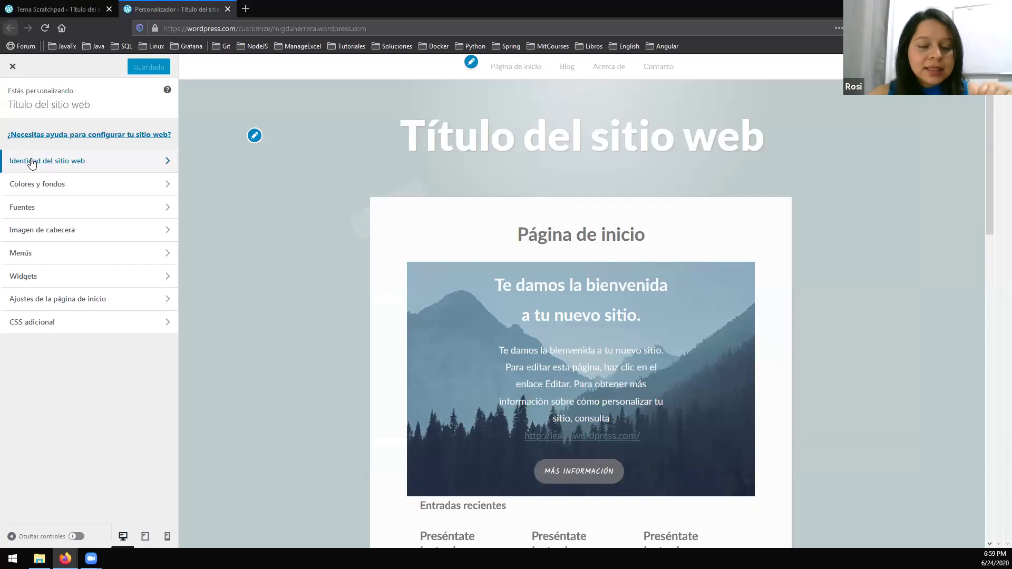
Replace the Título del sitio web with the owner's full name in the site identity settings
click(32, 162)
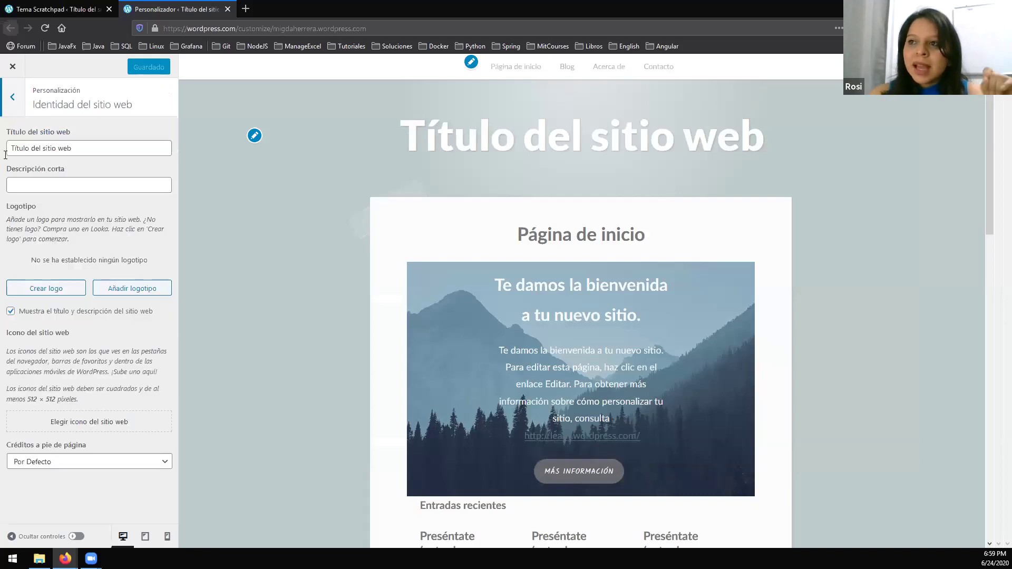
drag(73, 145, 5, 154)
text(R)
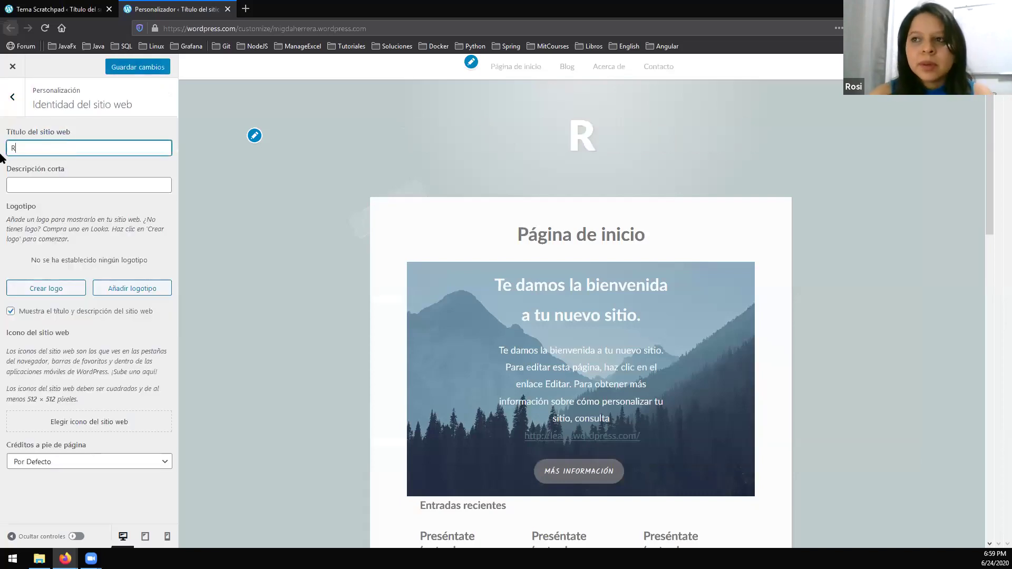
key(BackSpace)
text(MI)
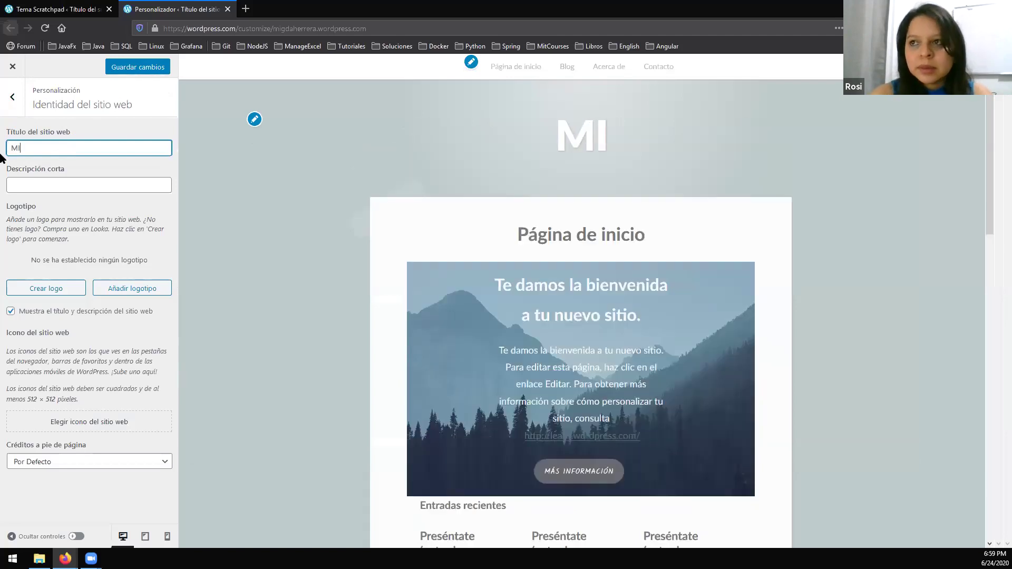
text(g)
key(BackSpace)
key(BackSpace)
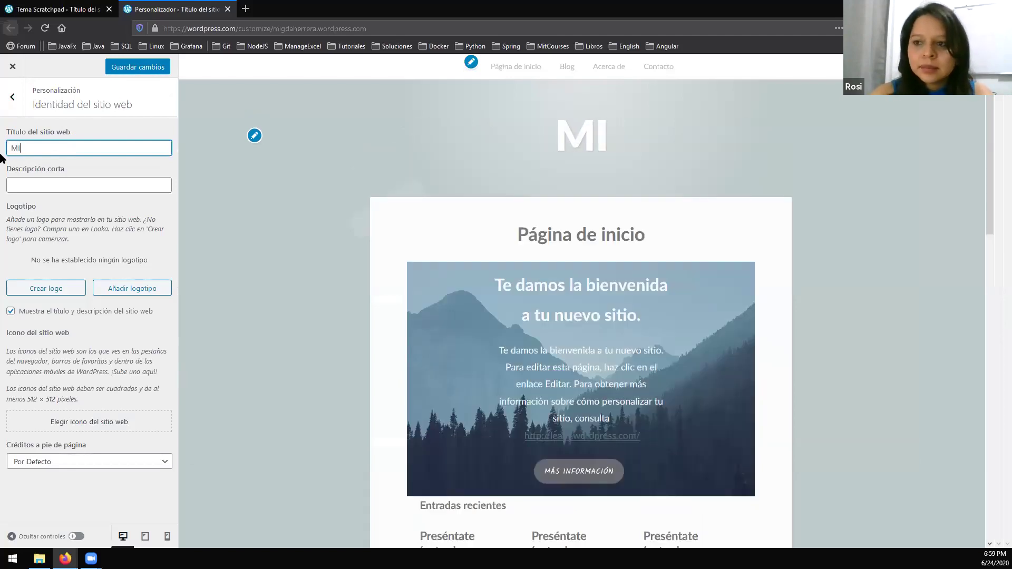
text(igda Peralta)
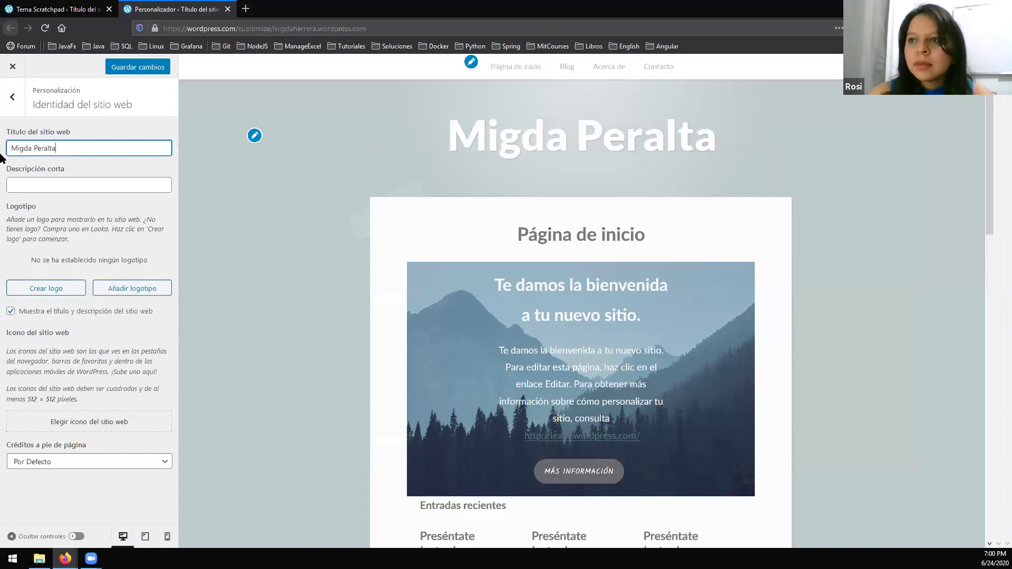
Enter 'Mi perfil' as the Descripción corta tagline
click(15, 181)
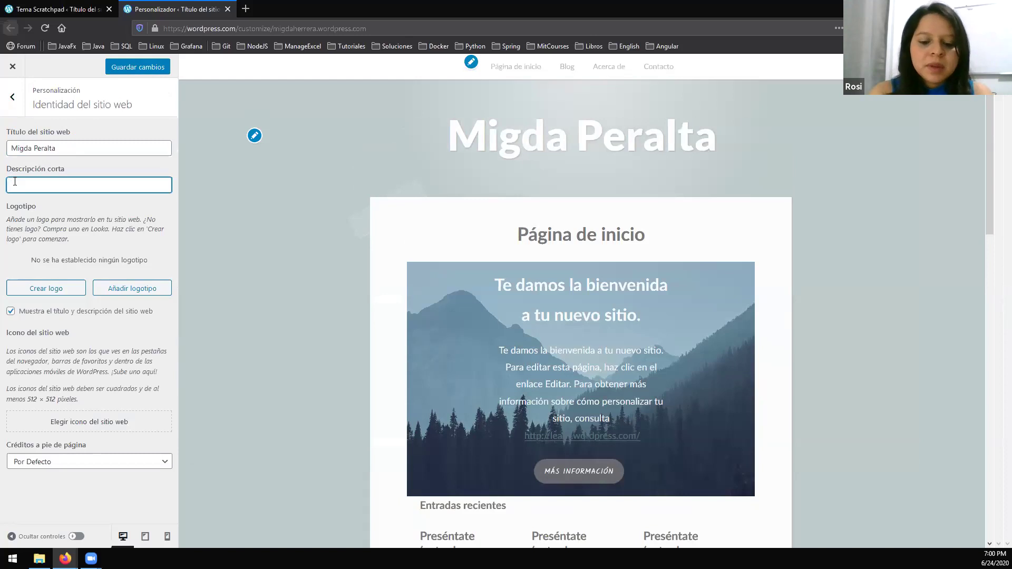
text(Mi perfil)
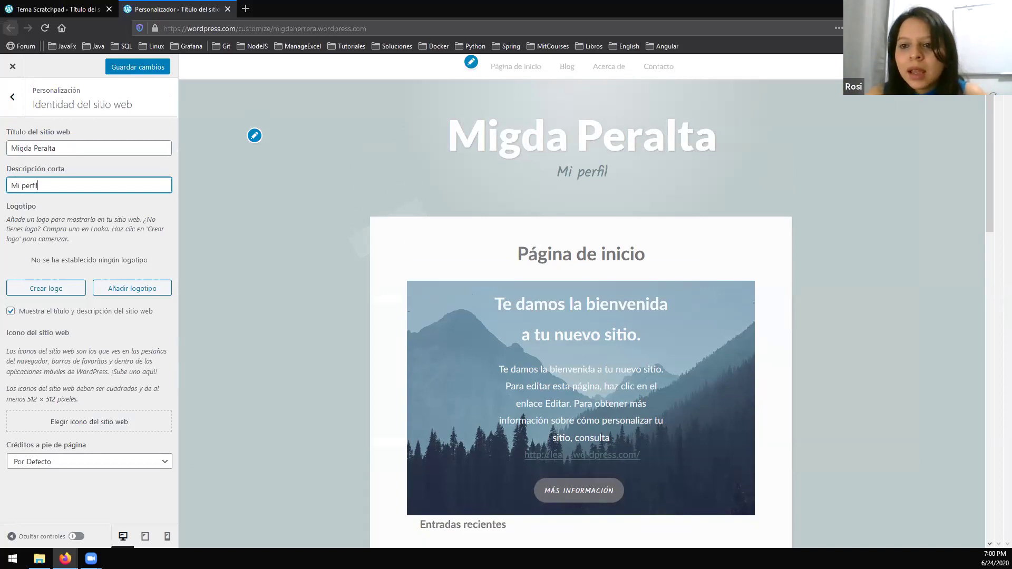
key(alt+Tab)
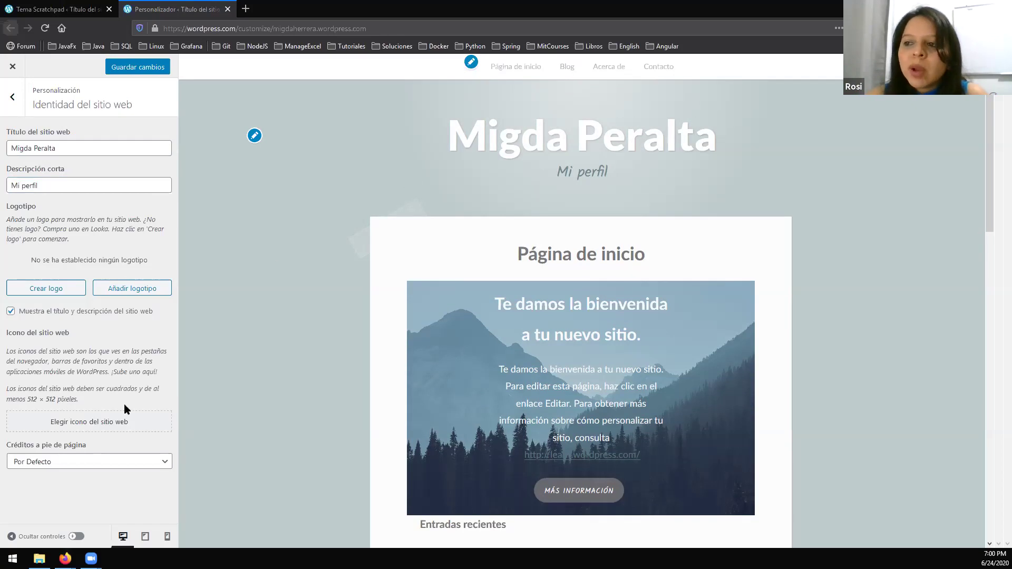
click(119, 431)
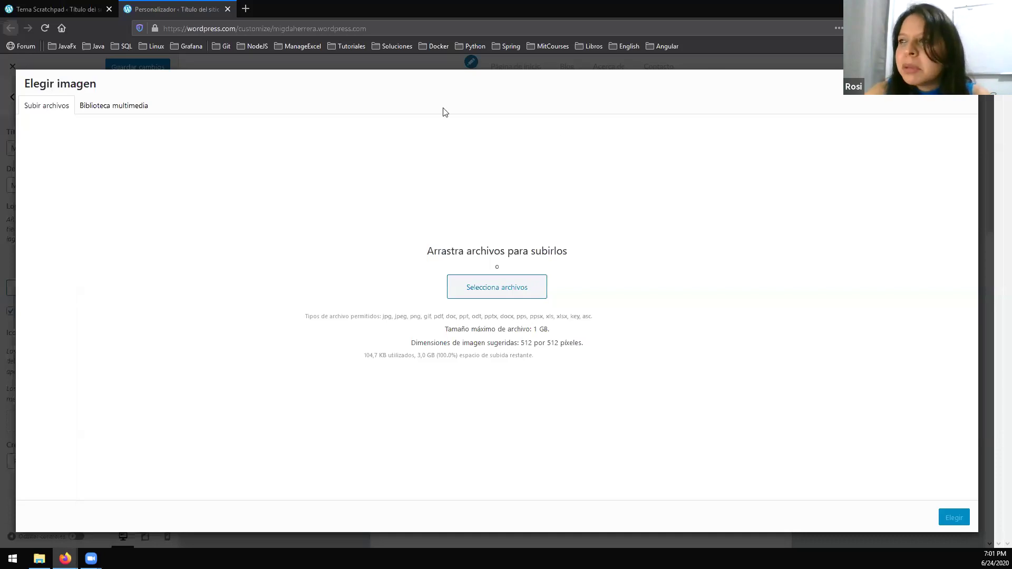
key(Escape)
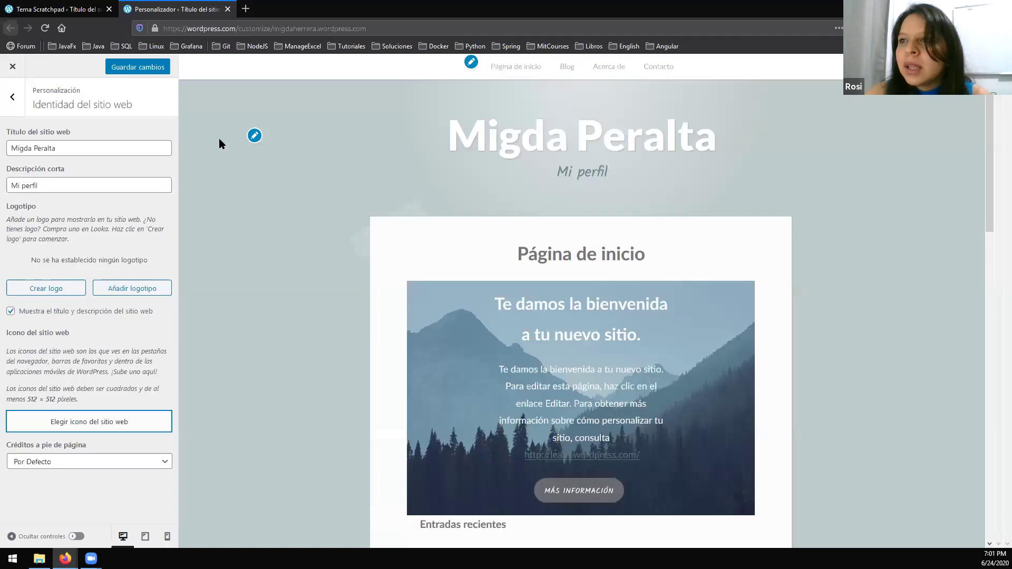
triple_click(75, 149)
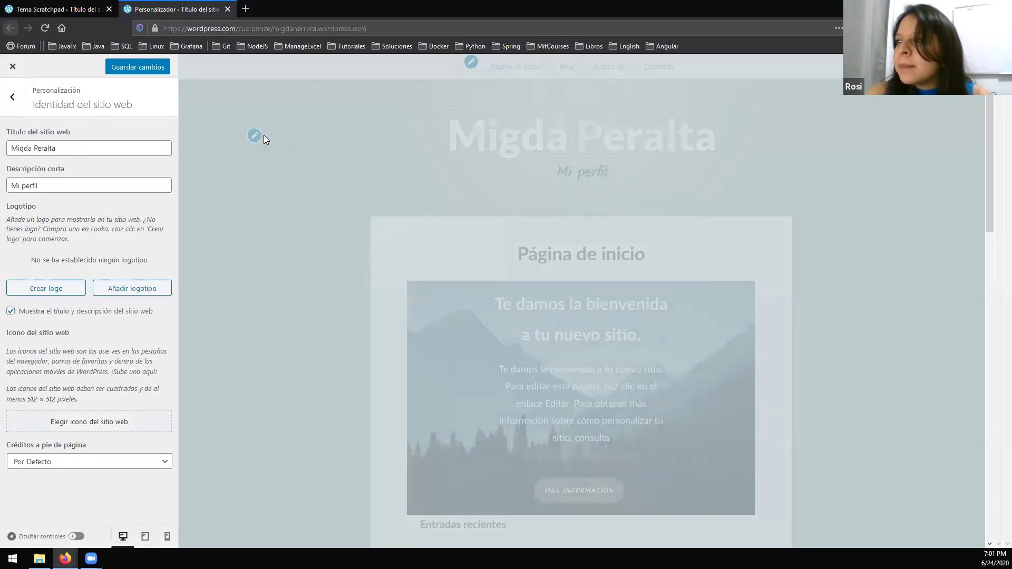
click(253, 136)
click(70, 147)
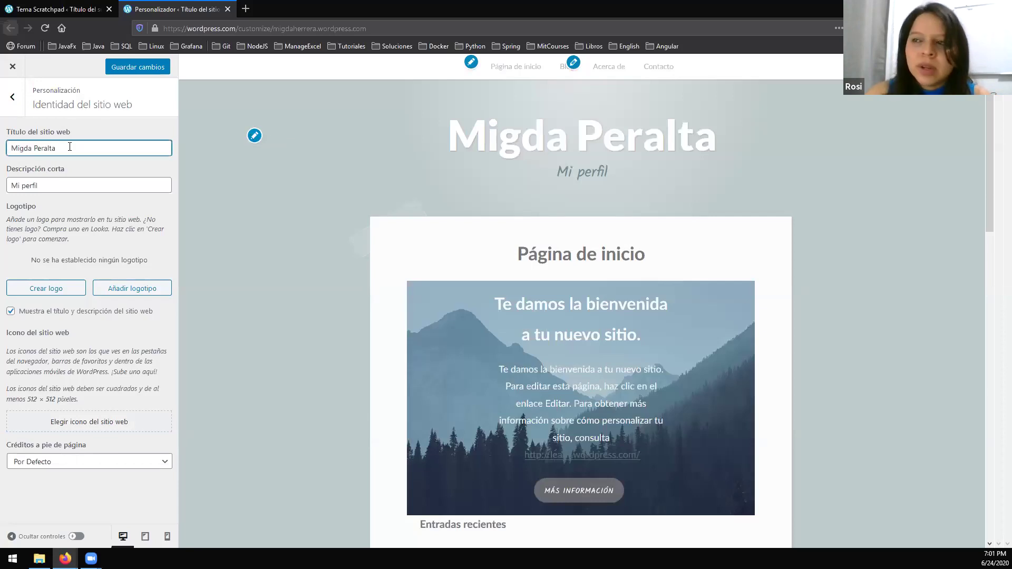
key(BackSpace)
key(BackSpace)
key(BackSpace)
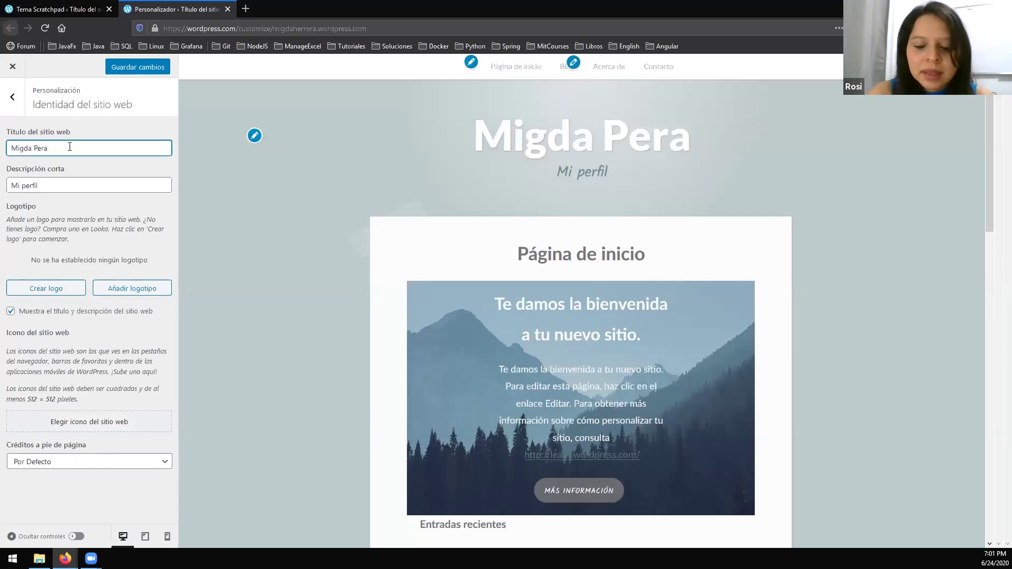
text(lat)
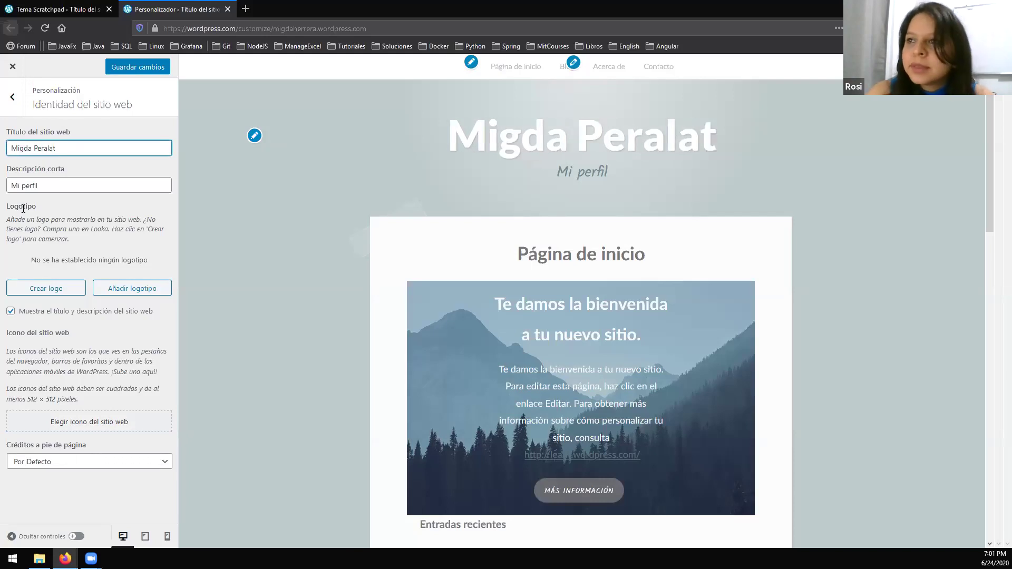
key(BackSpace)
key(BackSpace)
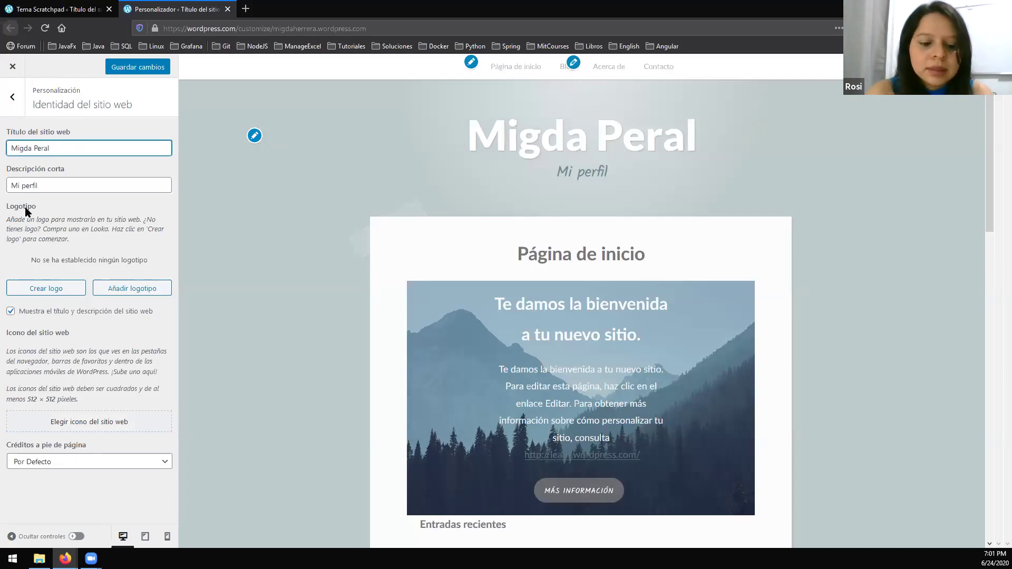
text(ta)
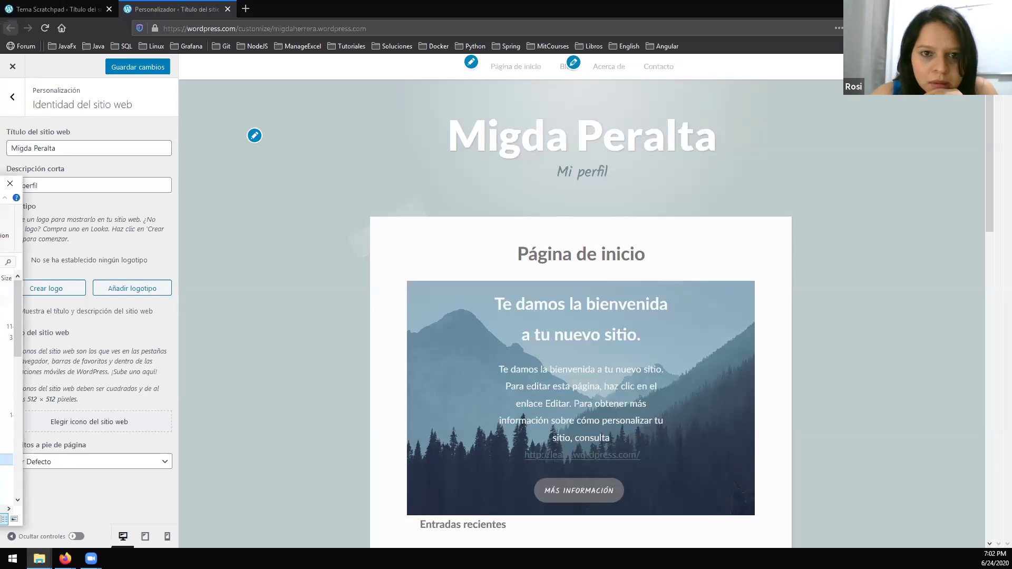
double_click(6, 471)
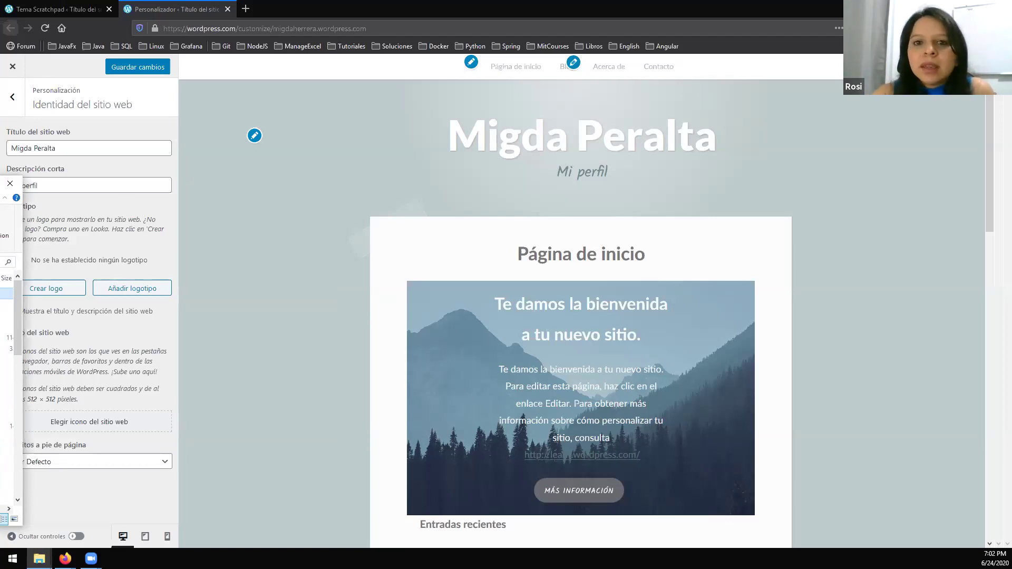
Upload rosa.jpg to the media library by dragging it from File Explorer into the site-icon chooser
click(316, 236)
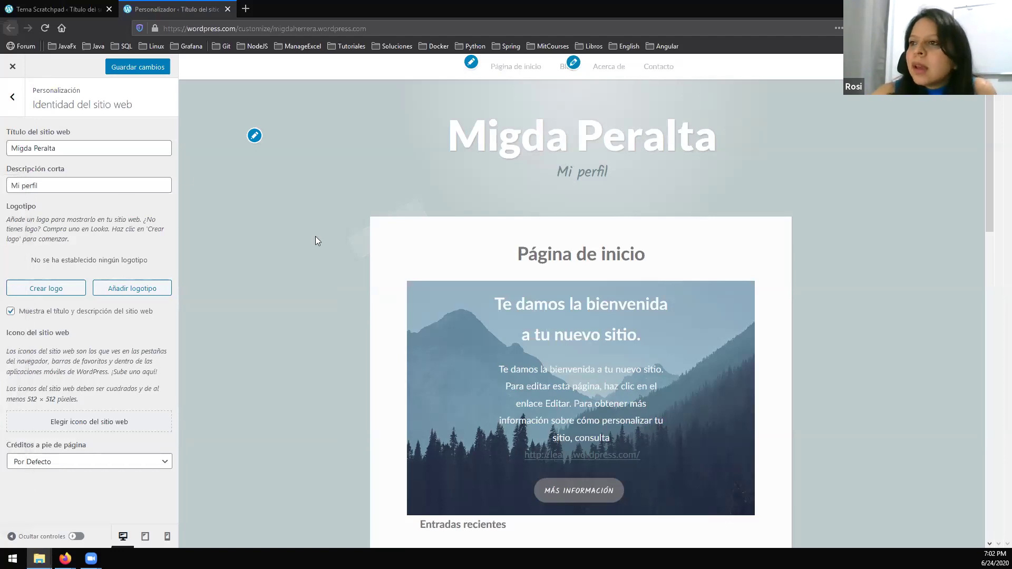
click(84, 427)
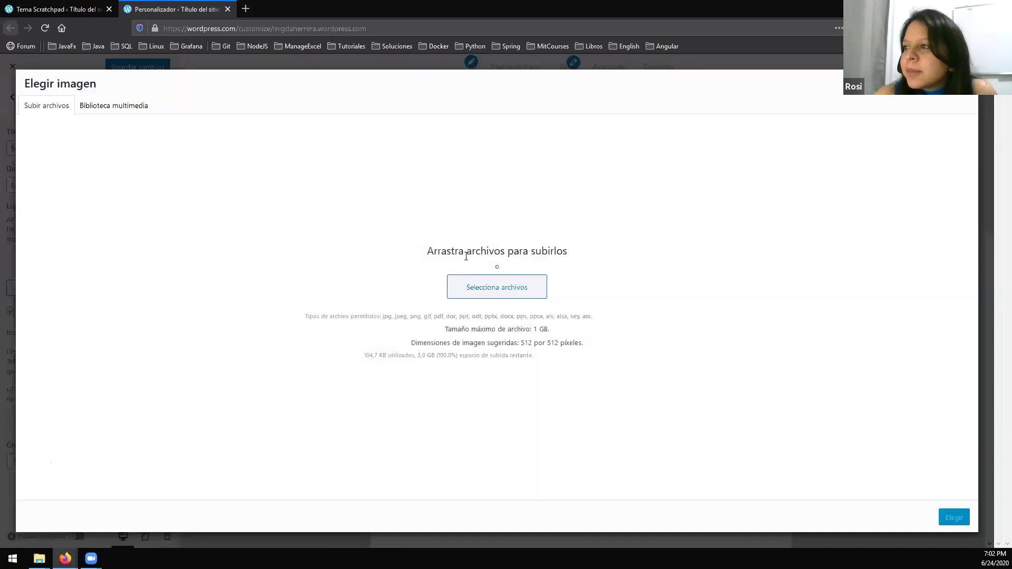
click(483, 286)
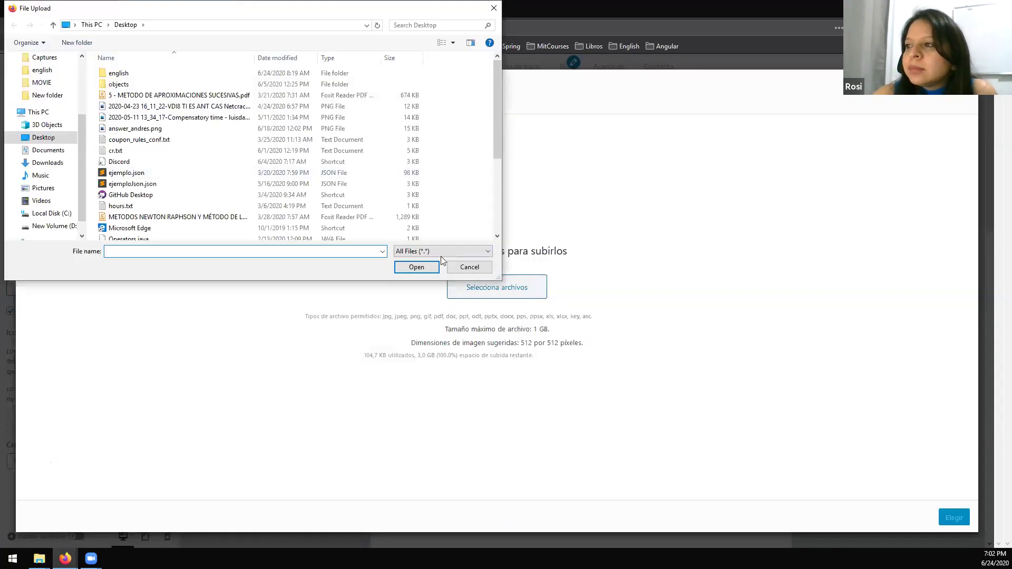
click(477, 270)
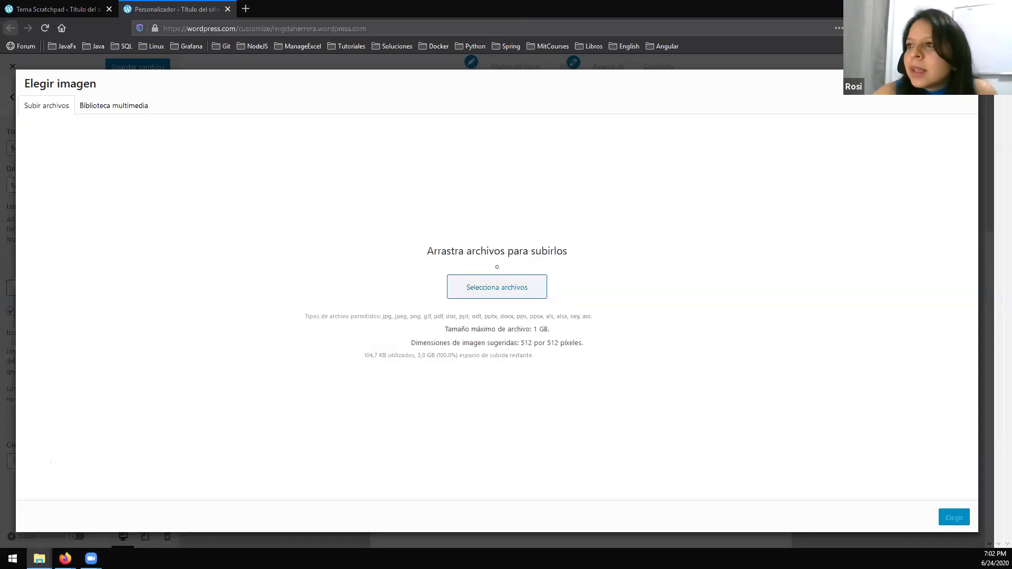
key(alt+Tab)
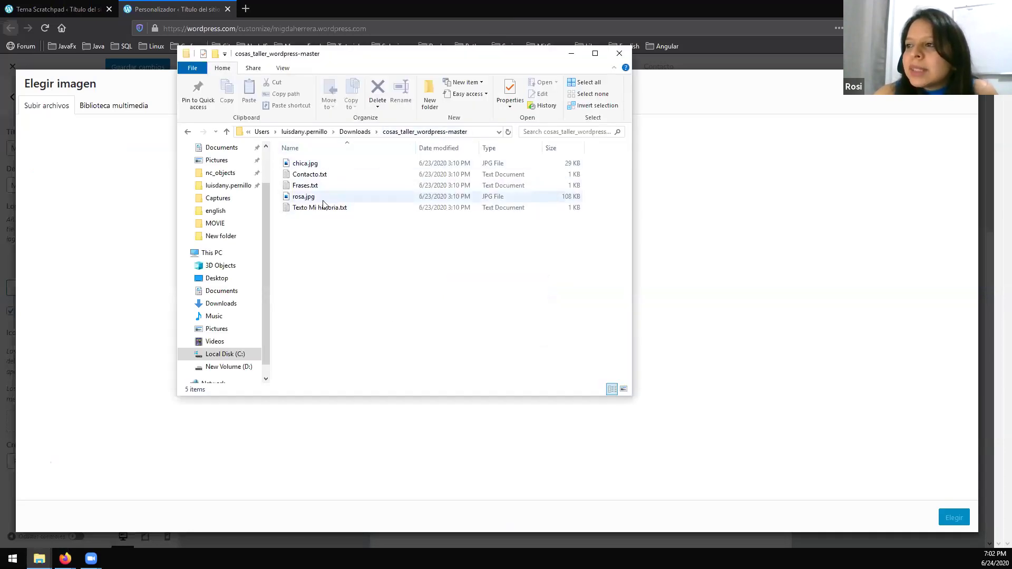
drag(307, 198, 723, 273)
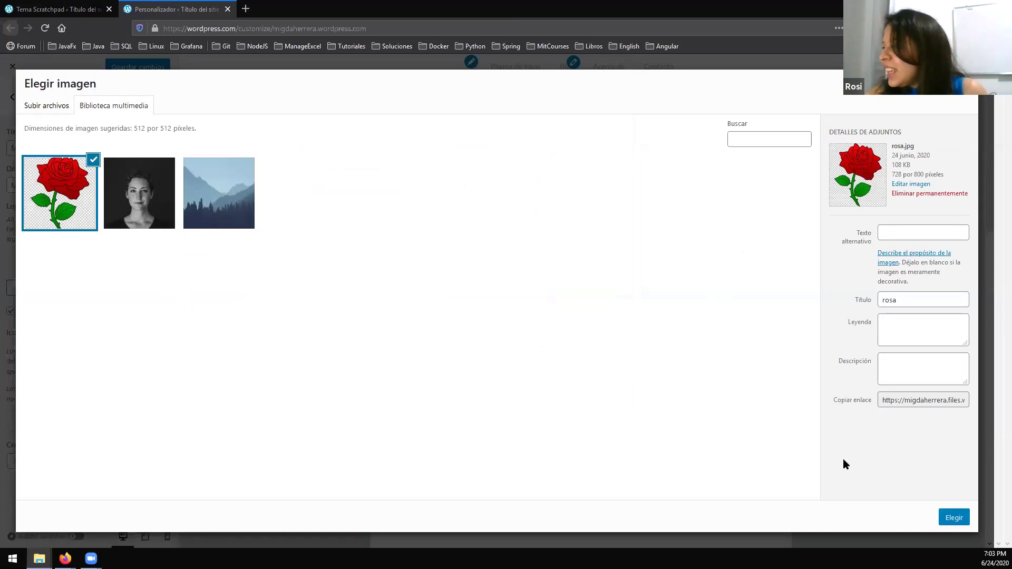
Choose the rose image, move the crop box up to its top, and crop it as the site icon
click(949, 518)
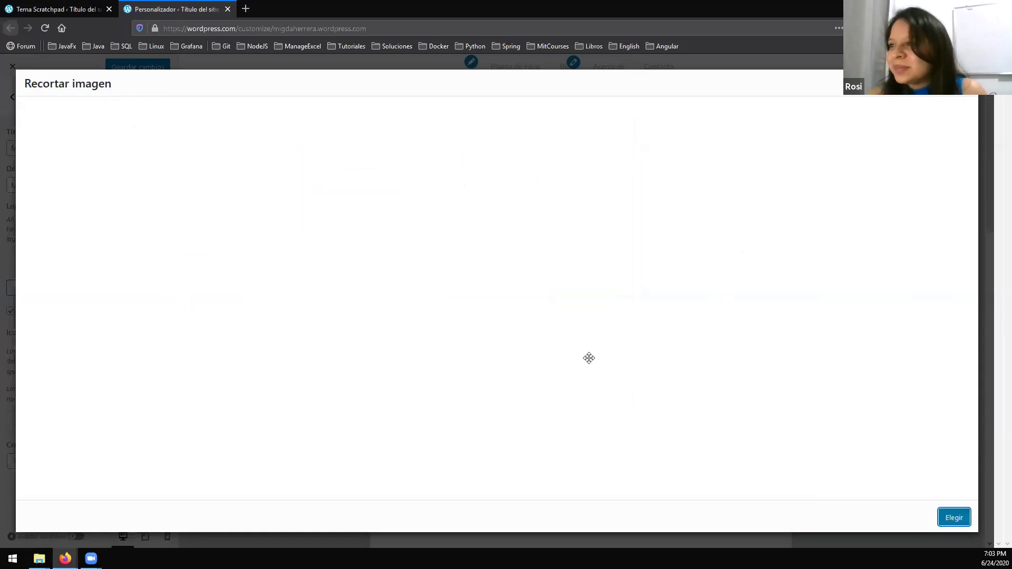
drag(475, 245, 475, 234)
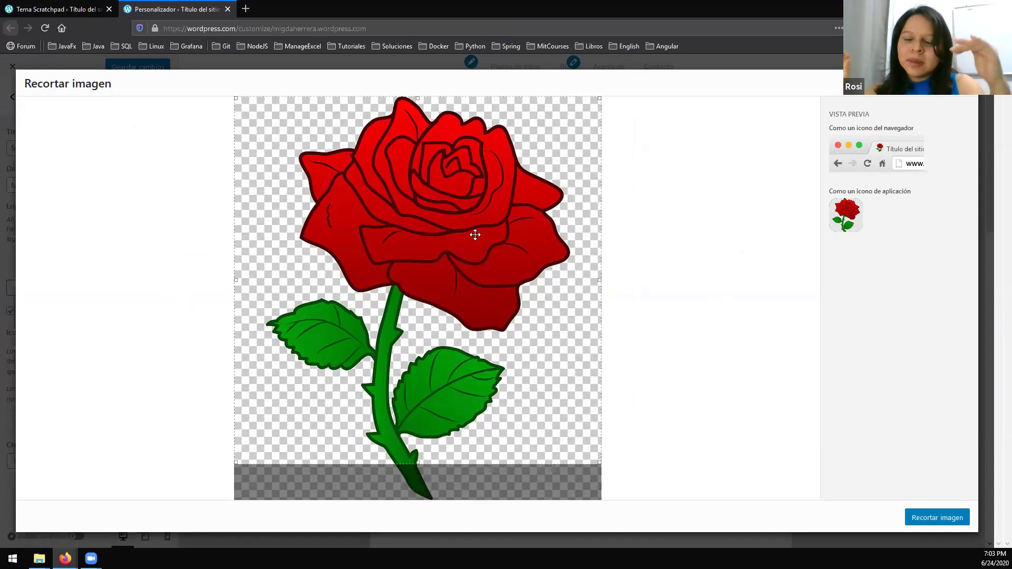
click(939, 515)
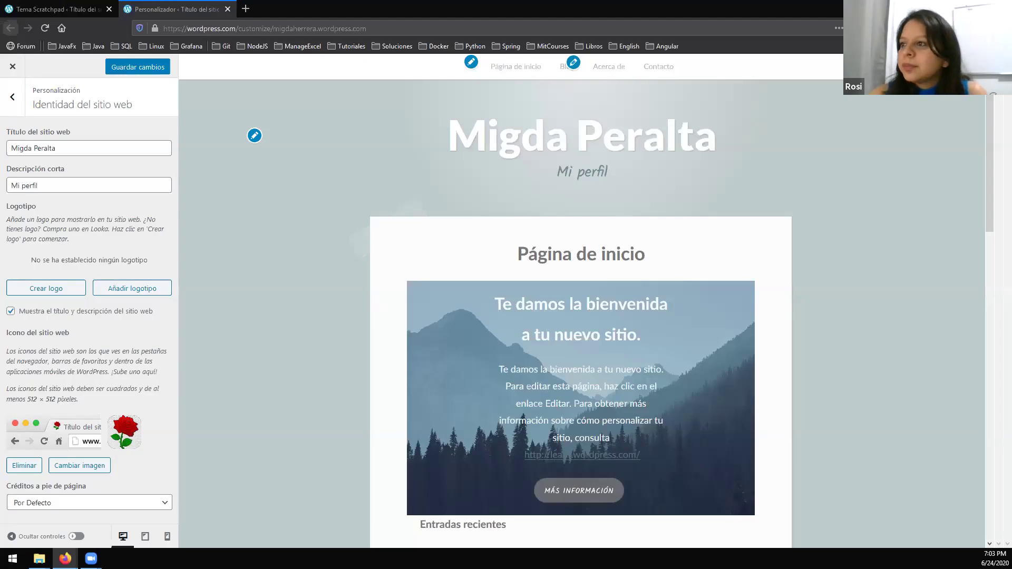
Advance the workshop slides to slide 17, then save the title, tagline and icon changes with Guardar cambios
key(alt+Tab)
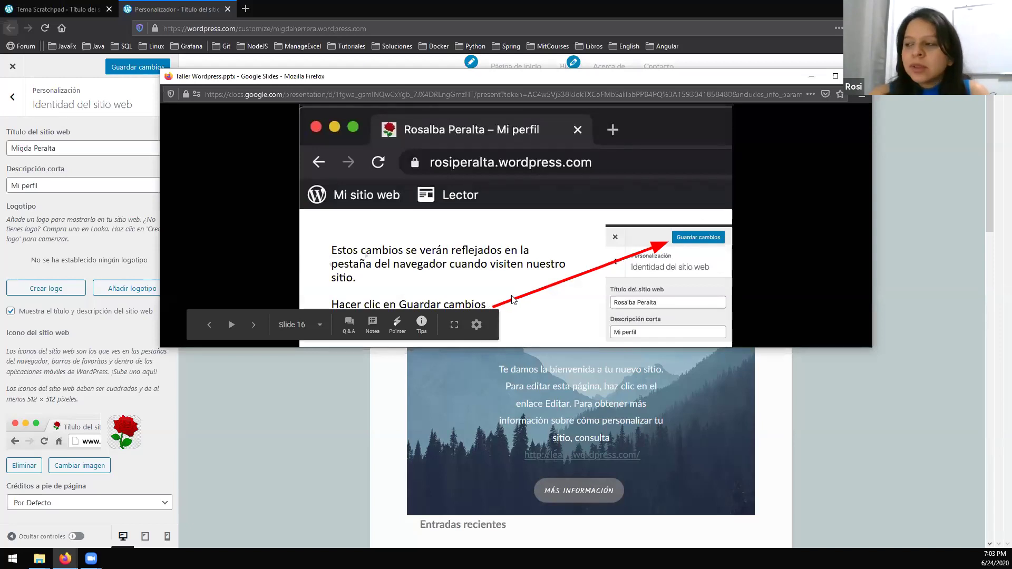
key(Right)
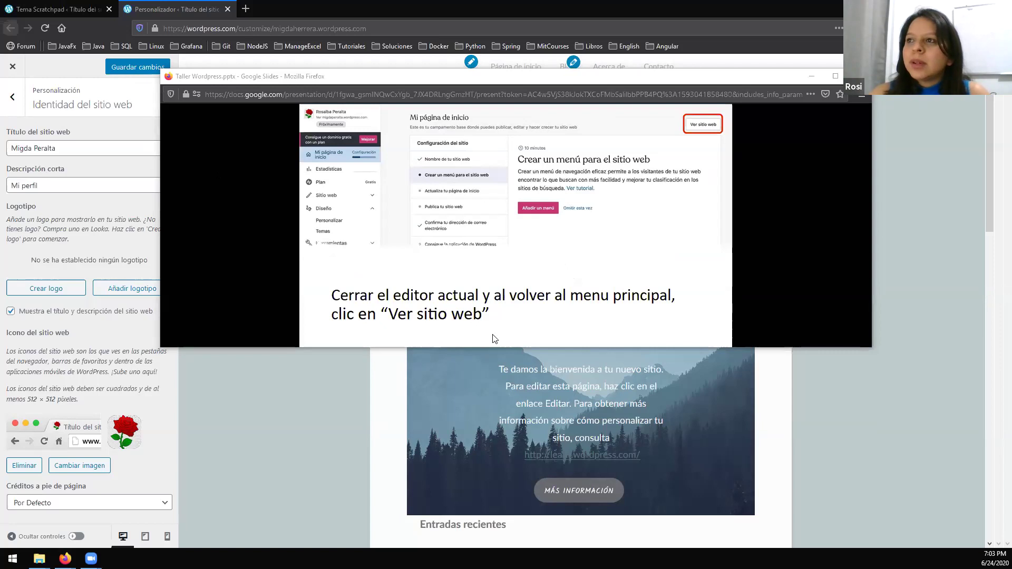
click(495, 351)
click(147, 66)
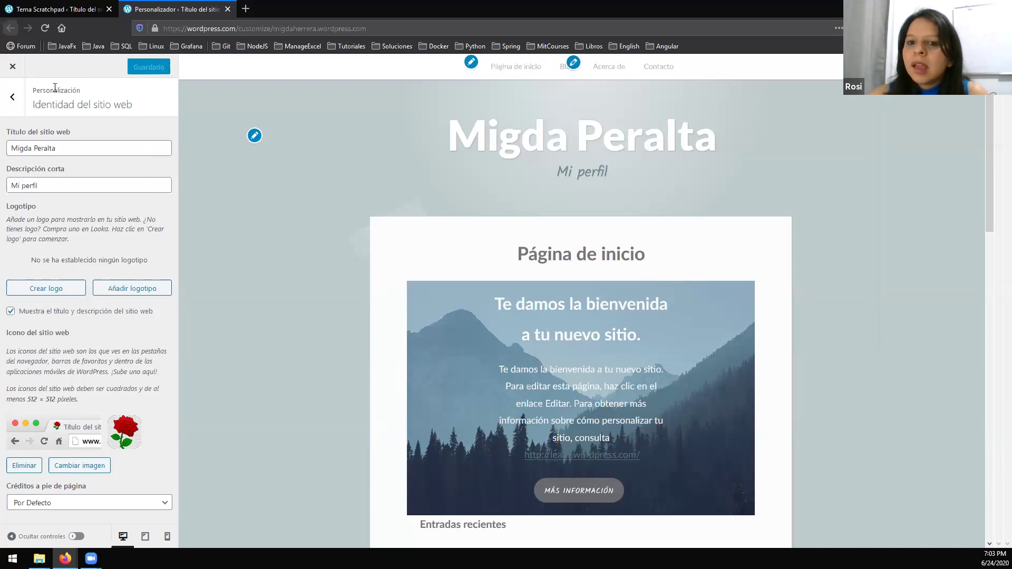
Close the customizer and open the live site with Visitar sitio from Mi página de inicio
click(13, 73)
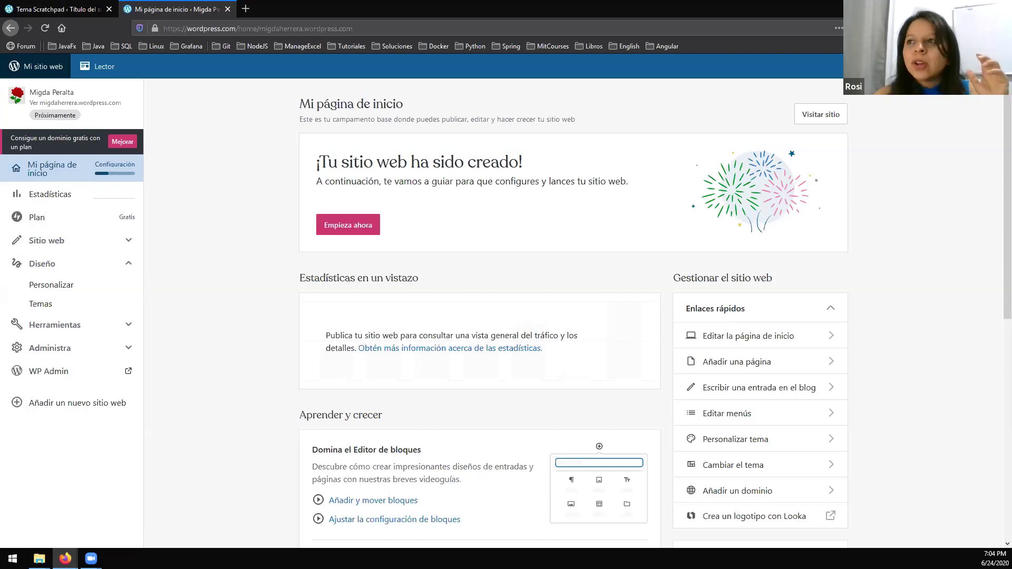
click(824, 119)
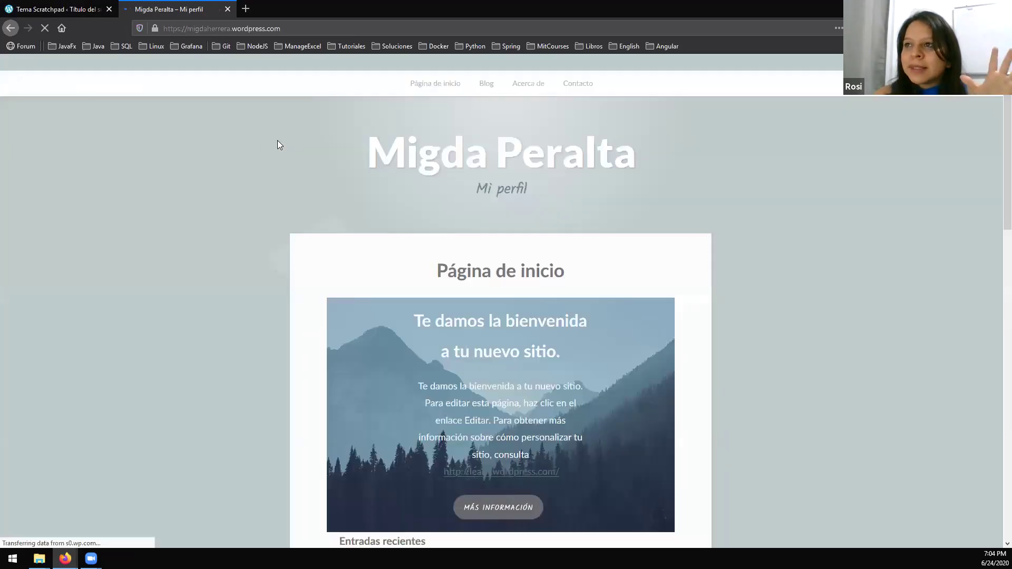
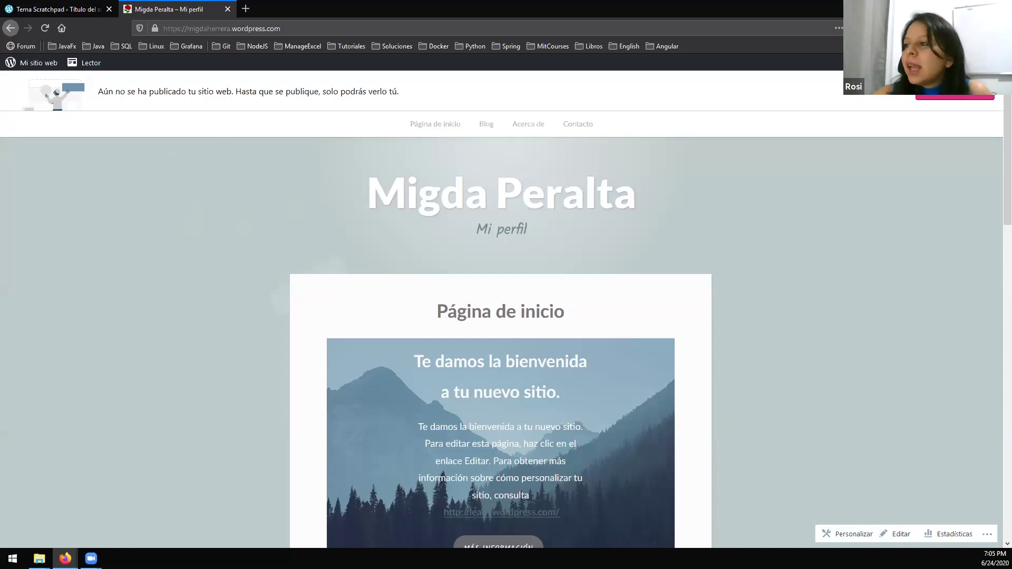
Advance the workshop presentation to the Paso 8 slide and return to the site page
key(alt+Tab)
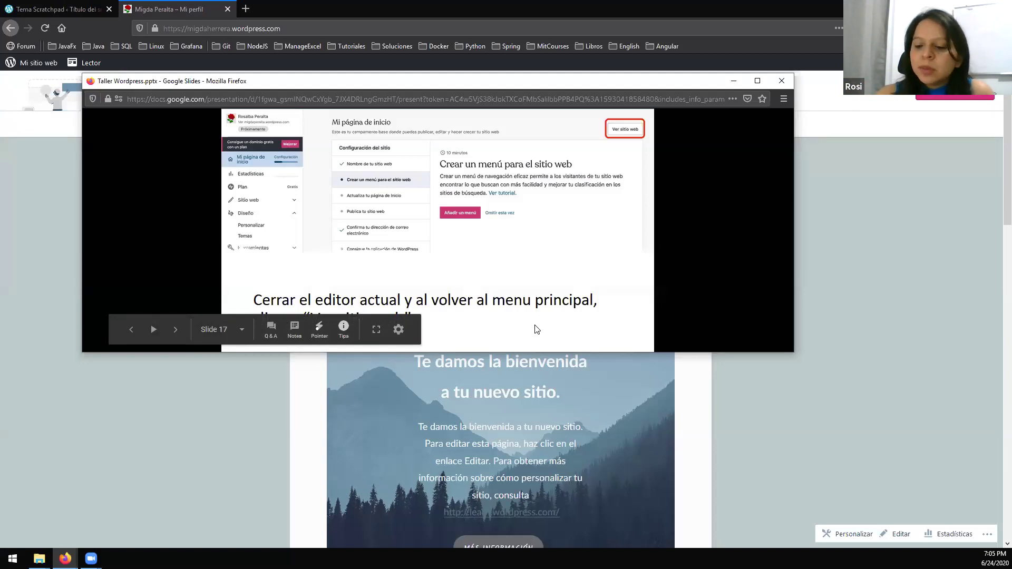
key(Right)
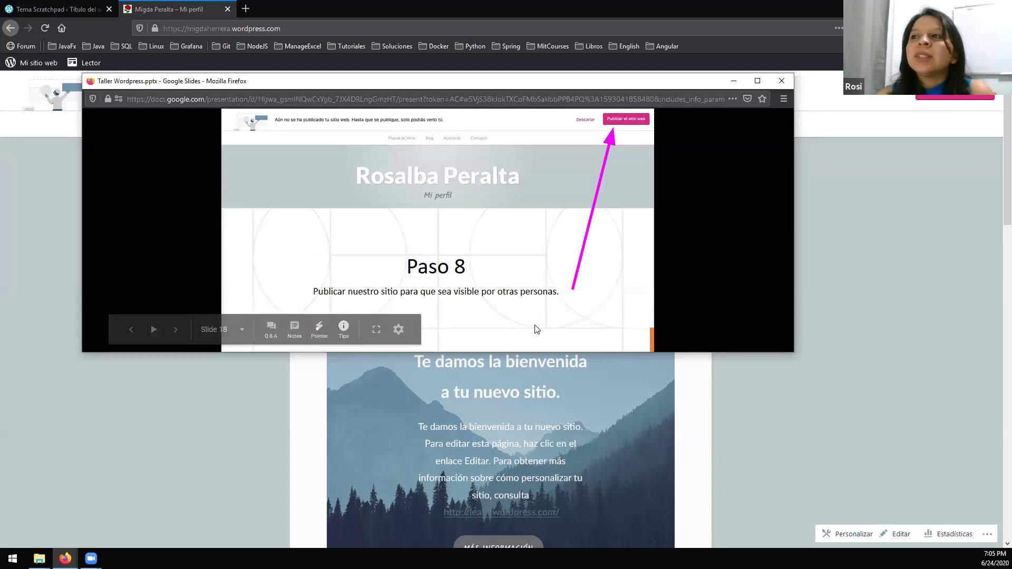
click(289, 24)
key(ctrl+c)
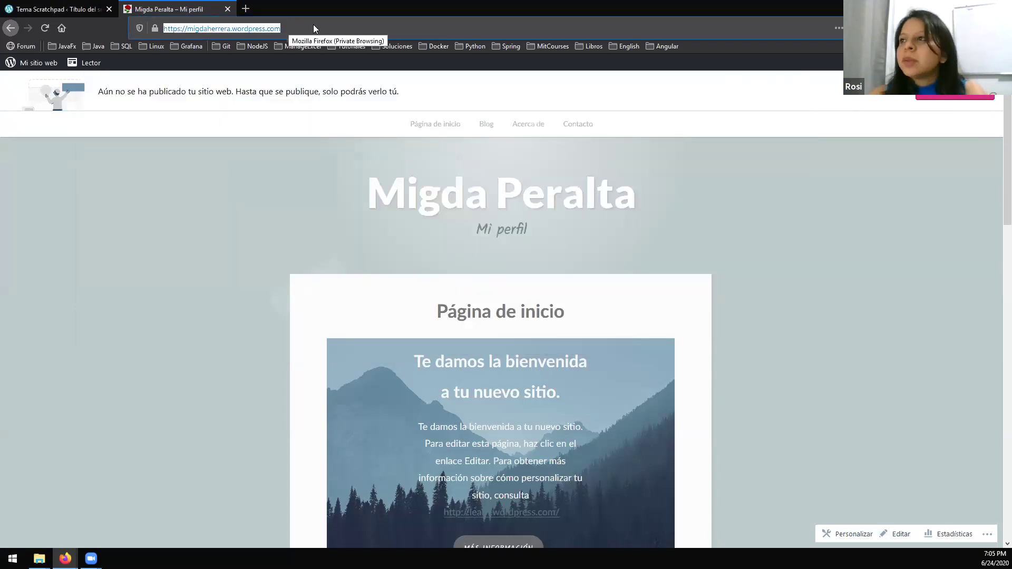
Load migdaherrera.wordpress.com in a Firefox private window and copy the site's address
click(998, 27)
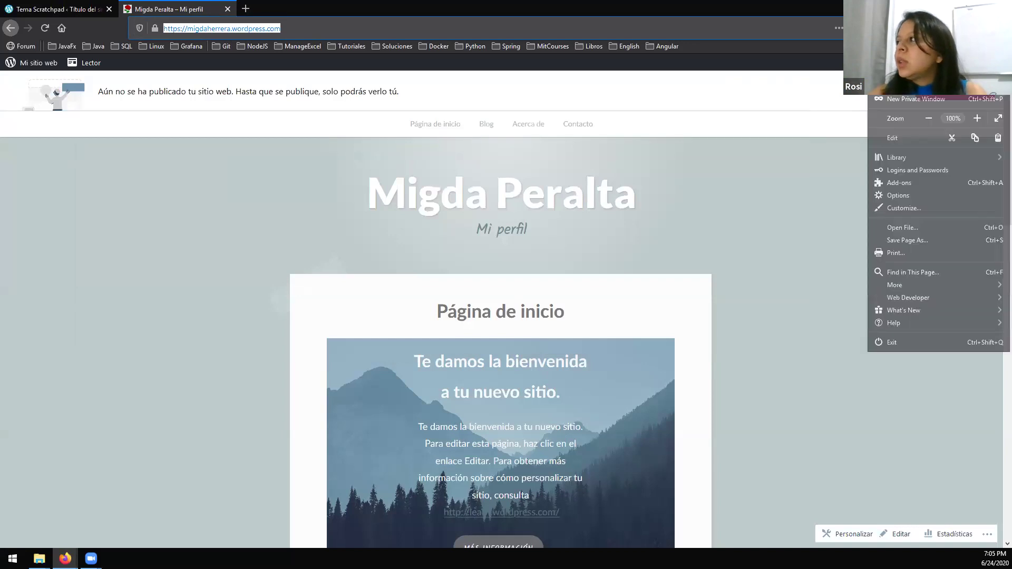
click(947, 100)
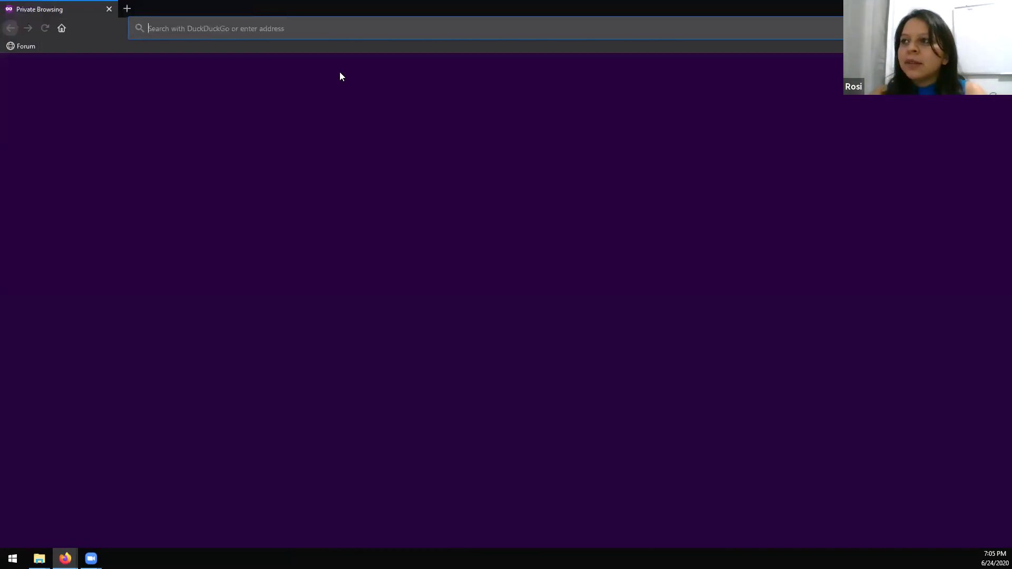
key(ctrl+v)
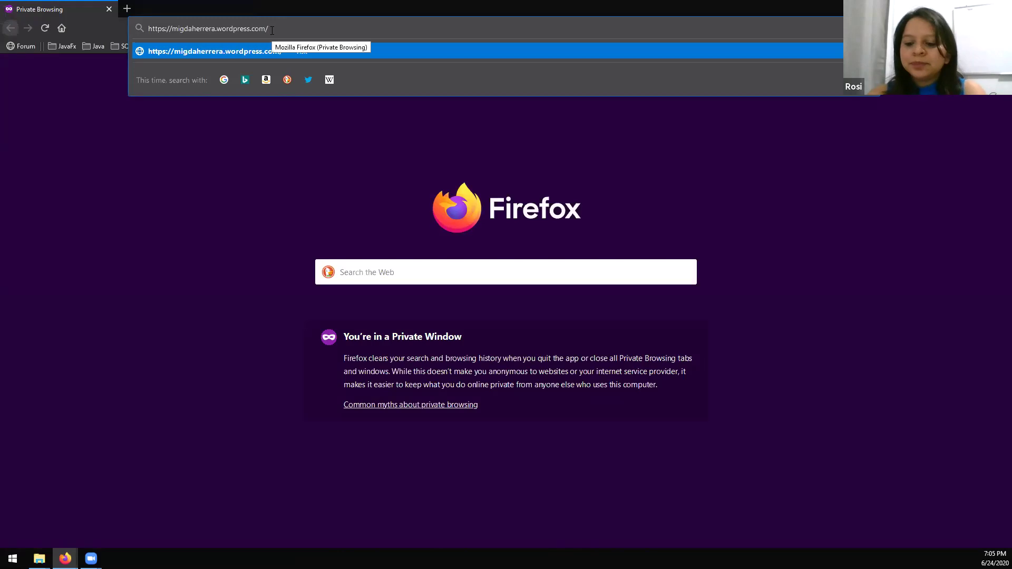
key(Return)
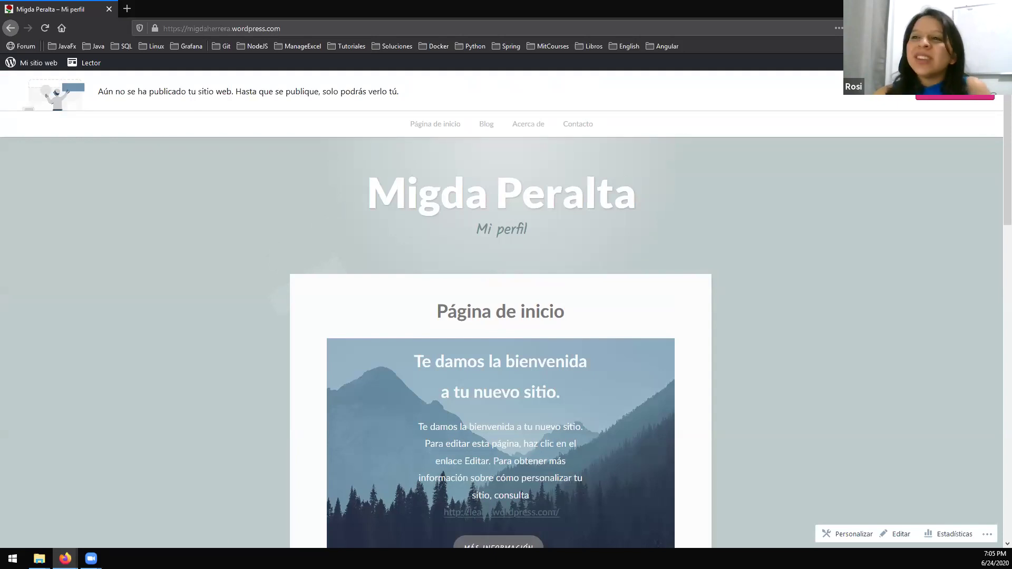
key(ctrl+shift+t)
key(ctrl+l)
key(ctrl+c)
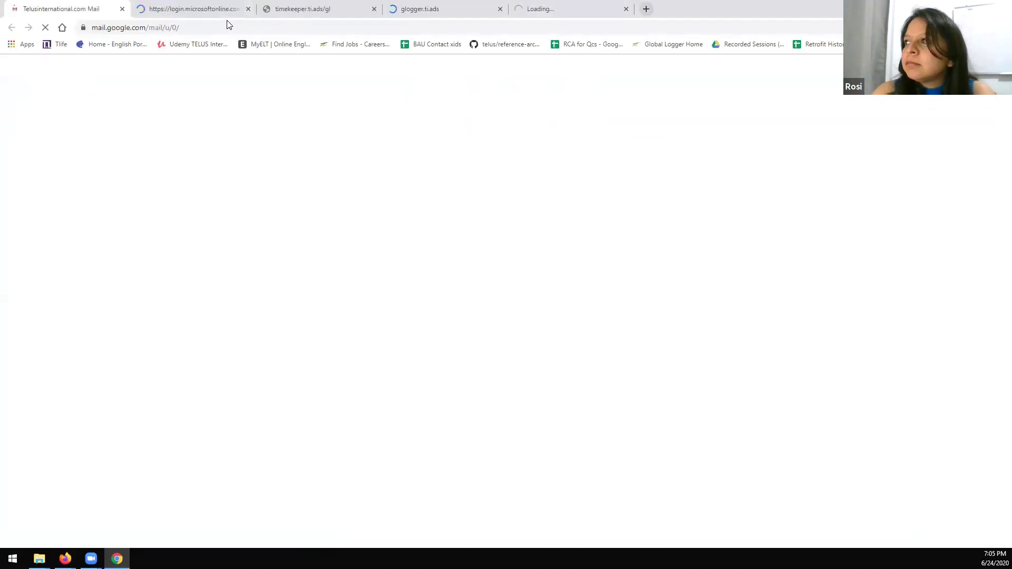
Load migdaherrera.wordpress.com in a new Chrome tab, where visitors see only 'Próximamente'
key(ctrl+t)
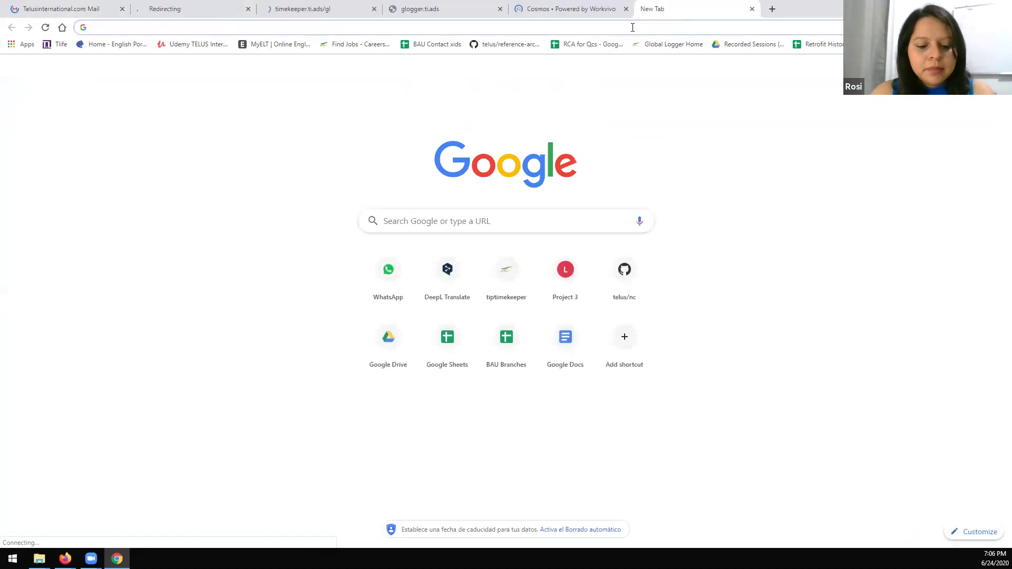
key(ctrl+v)
key(Return)
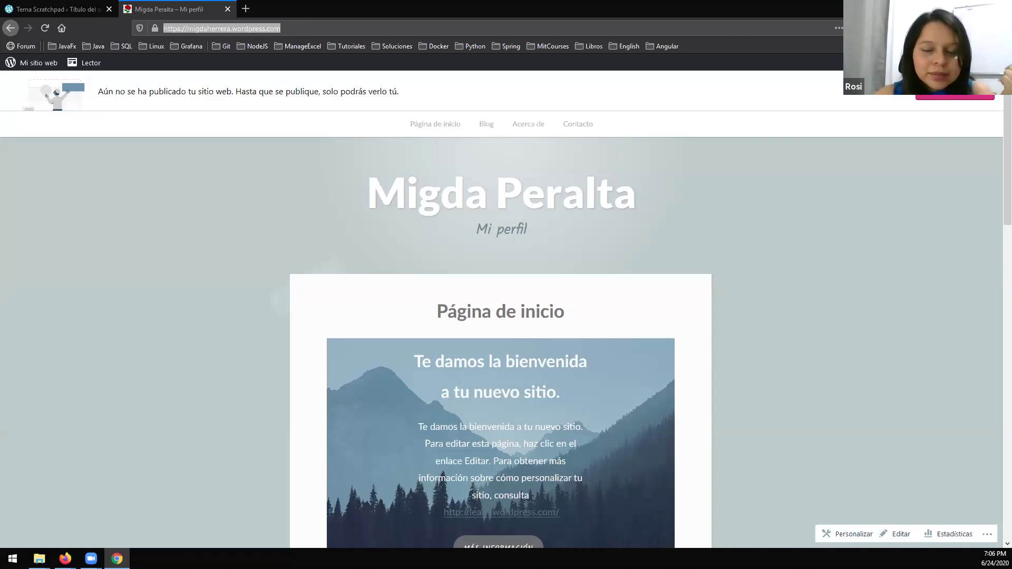
From the Scratchpad tab, open the Migda Peralta site's Customizer through Mi sitio web and Diseño
click(78, 12)
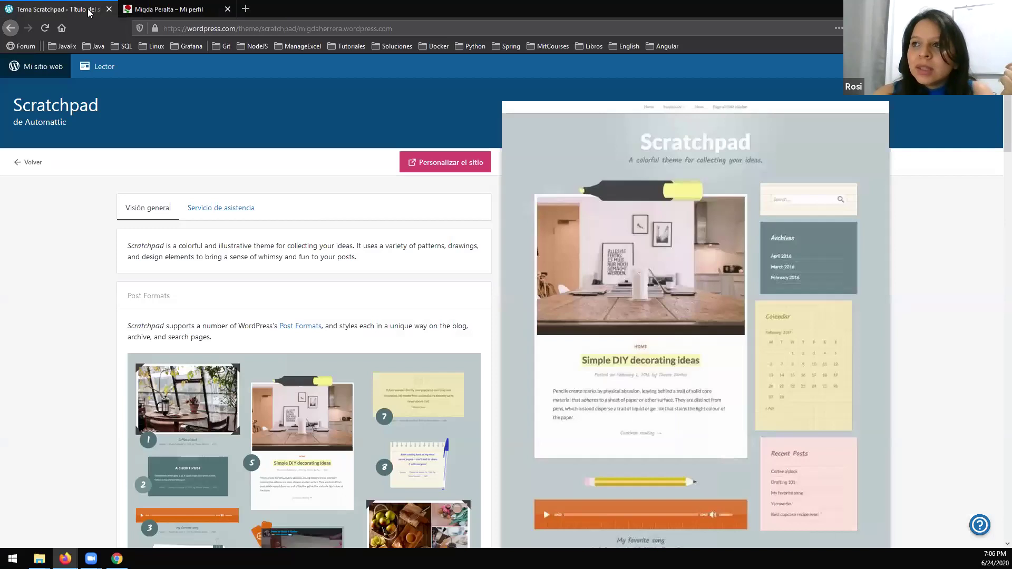
click(45, 68)
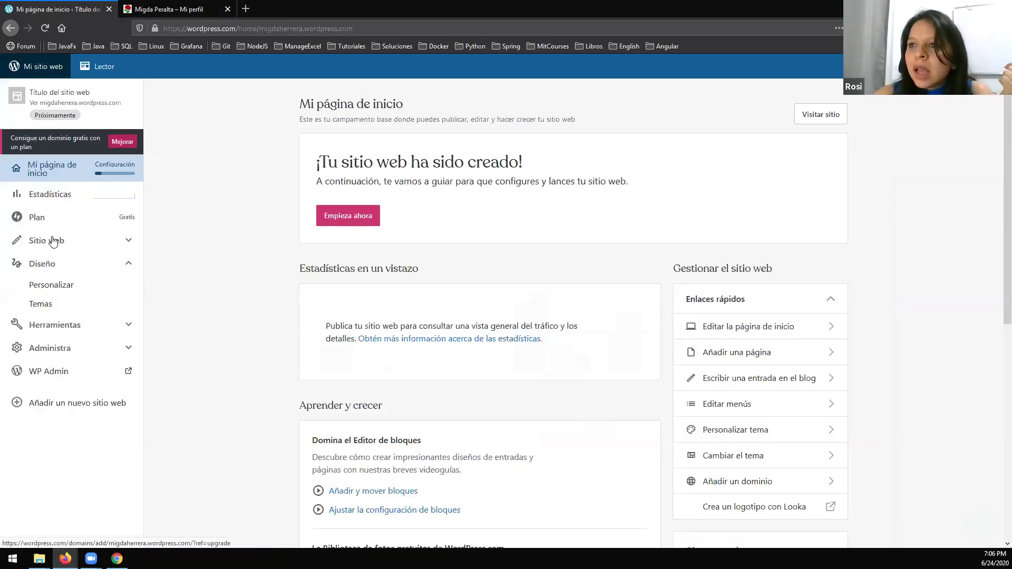
click(62, 100)
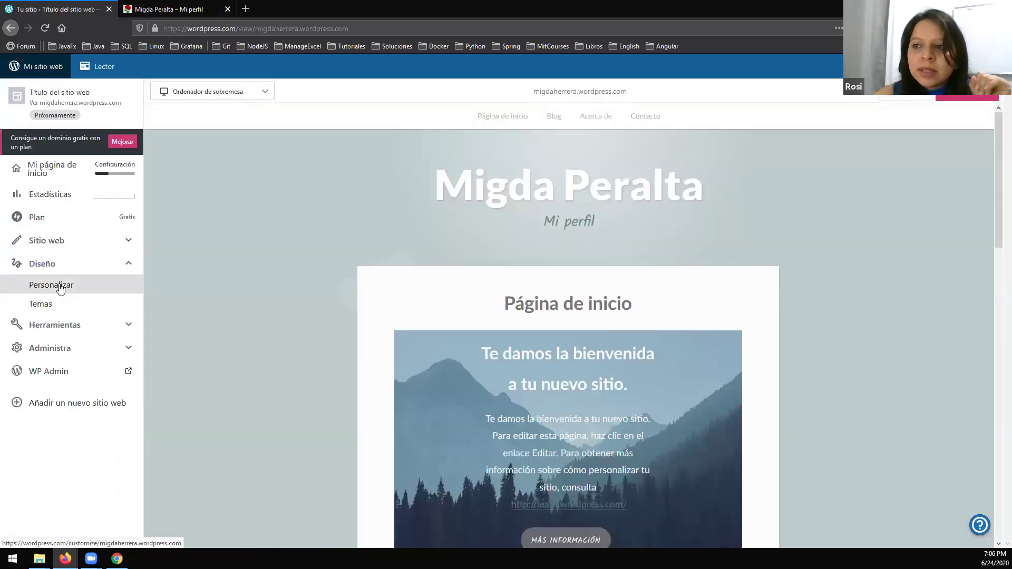
click(60, 288)
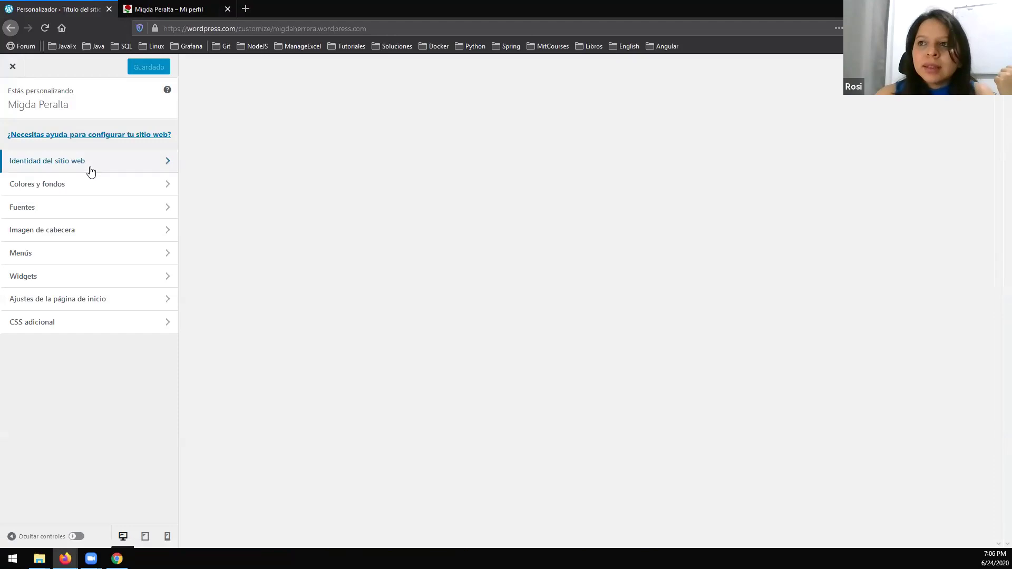
In Identidad del sitio web, try the rose image as logo, remove it, then view the live site
click(88, 169)
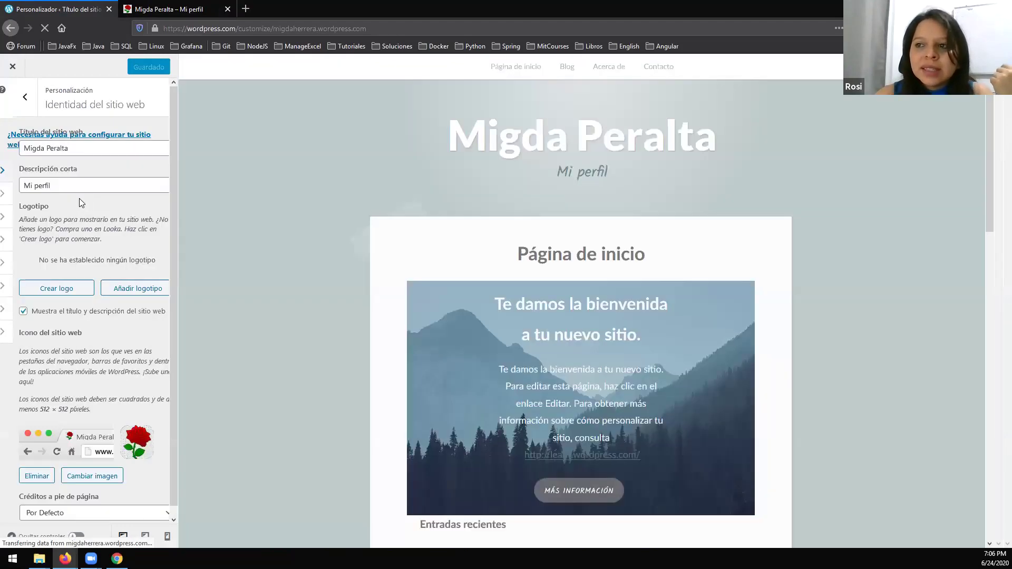
click(103, 289)
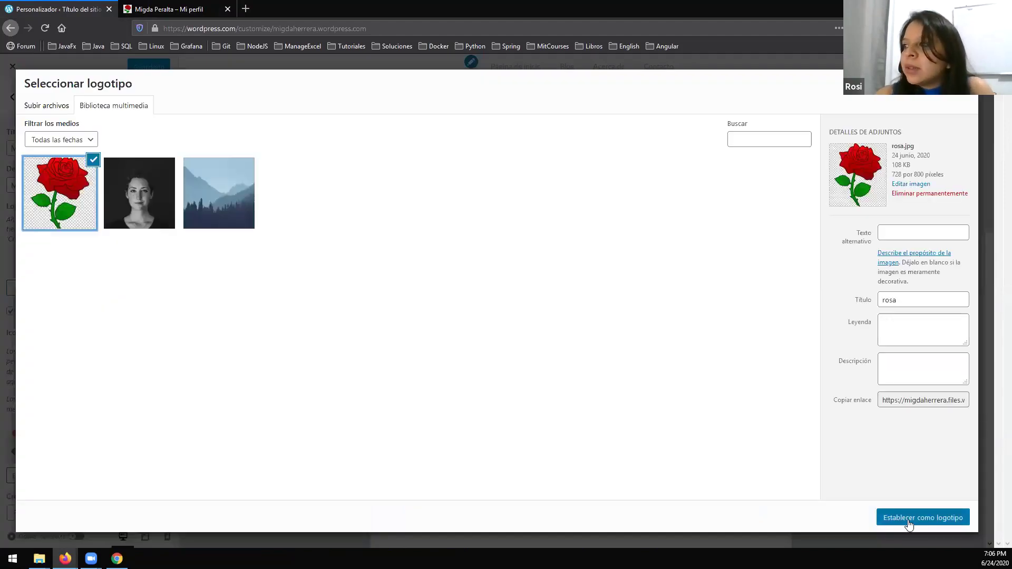
click(909, 522)
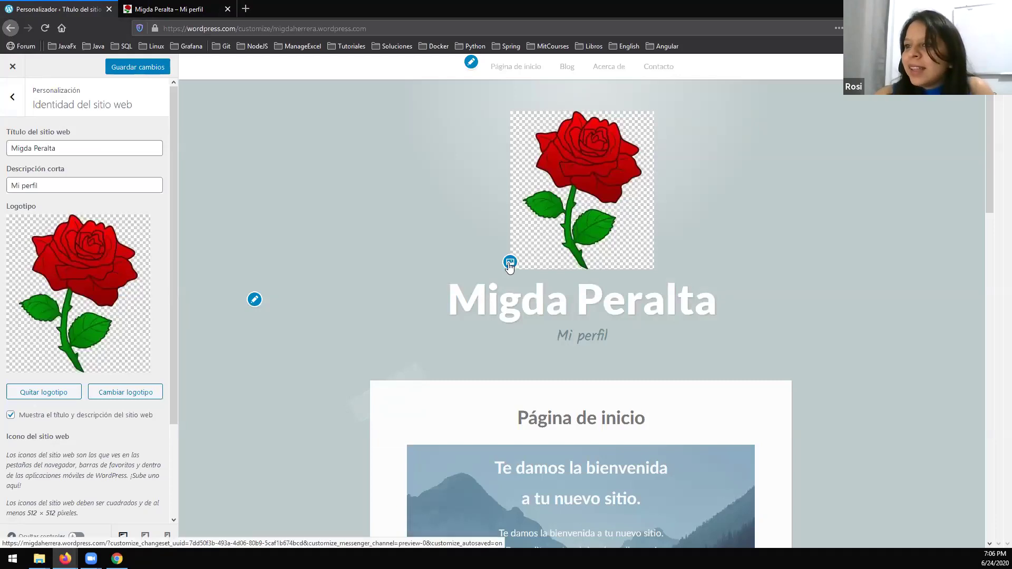
click(66, 393)
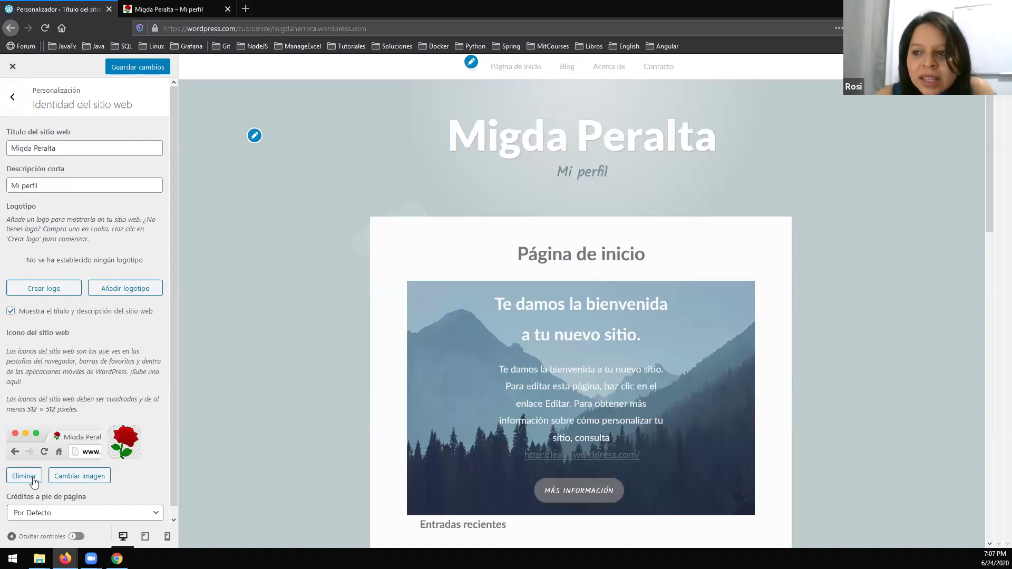
drag(67, 399, 18, 399)
drag(62, 332, 25, 333)
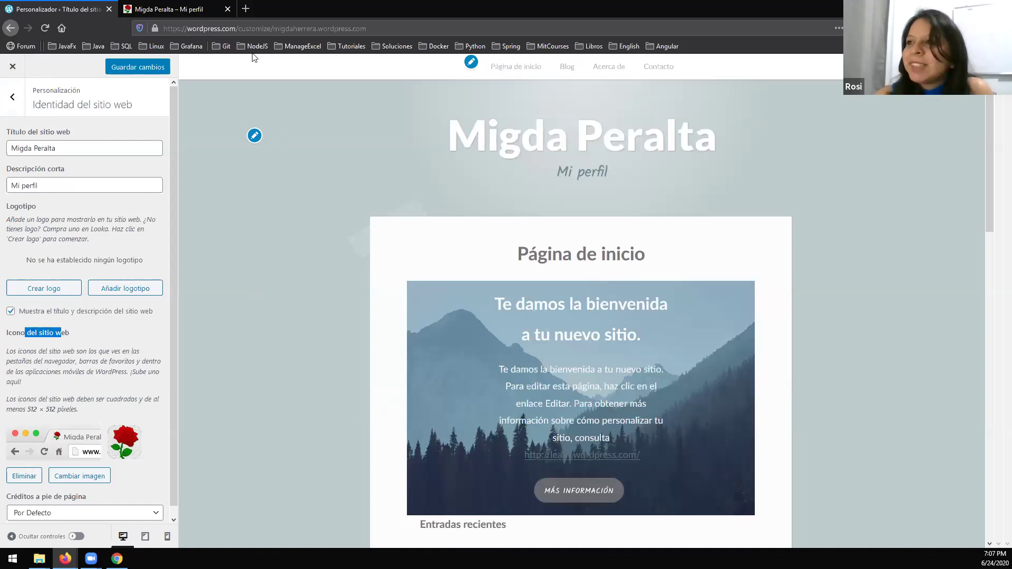
click(168, 9)
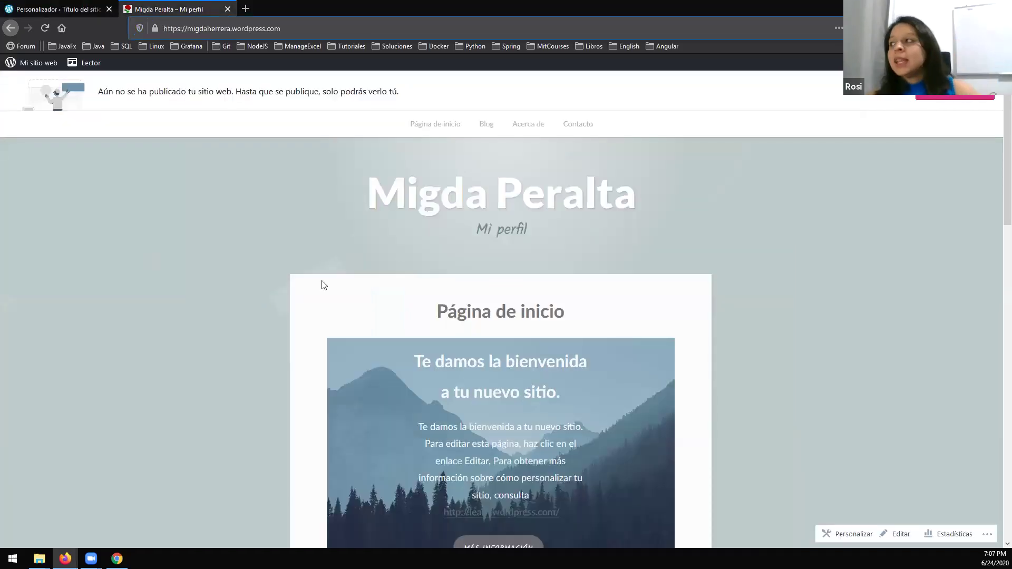
Start the site launch with Publicar el sitio web, checking slide 19 on skipping the purchase
click(963, 106)
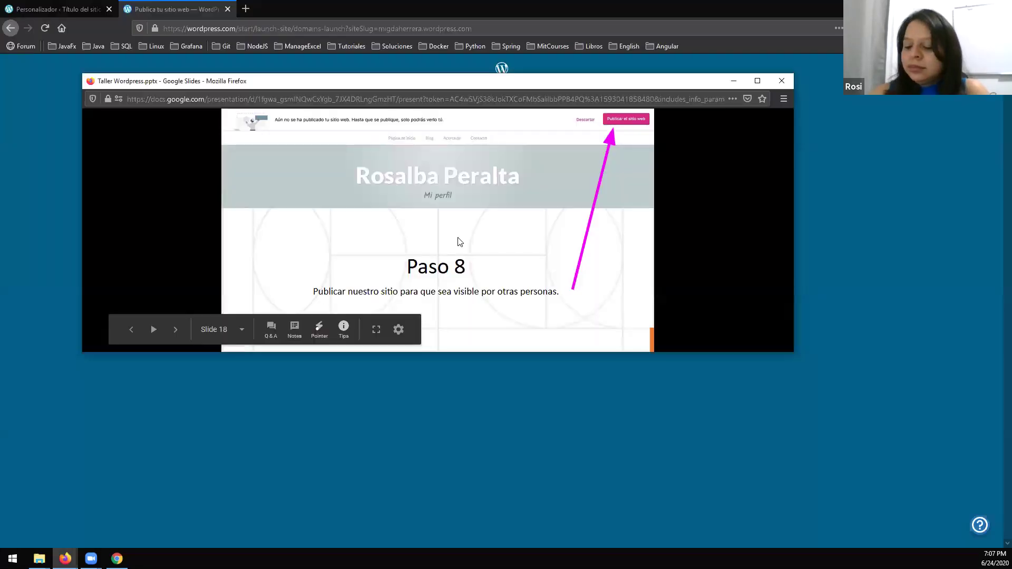
key(Right)
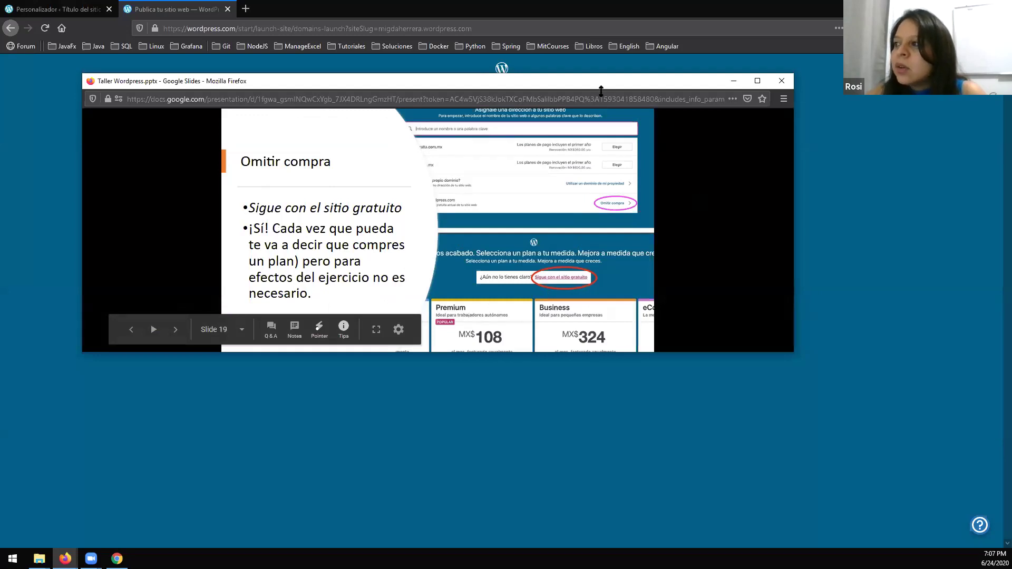
key(alt+Tab)
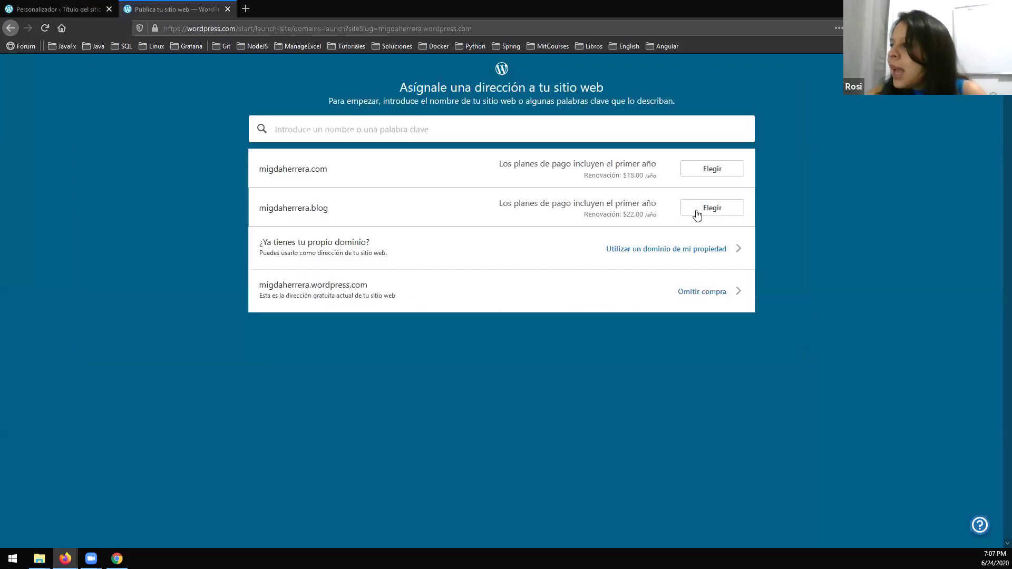
Skip the domain purchase and keep the free plan to launch on migdaherrera.wordpress.com
click(700, 296)
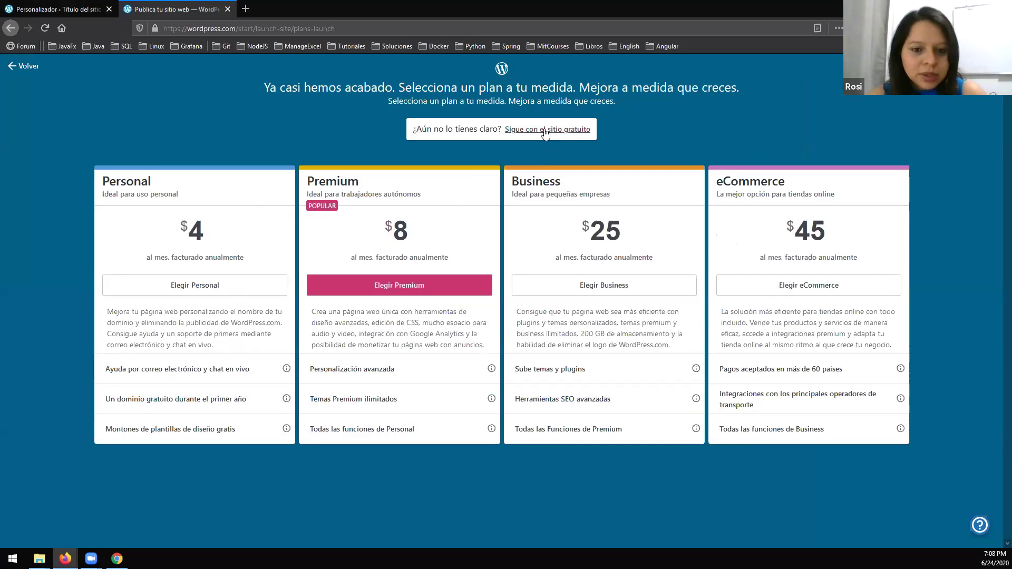
click(545, 130)
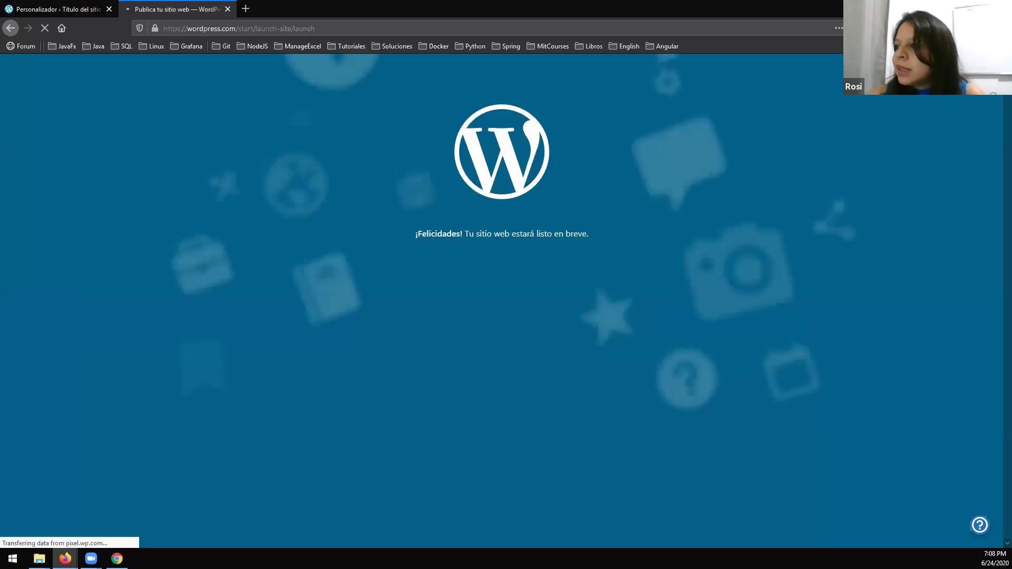
key(alt+Tab)
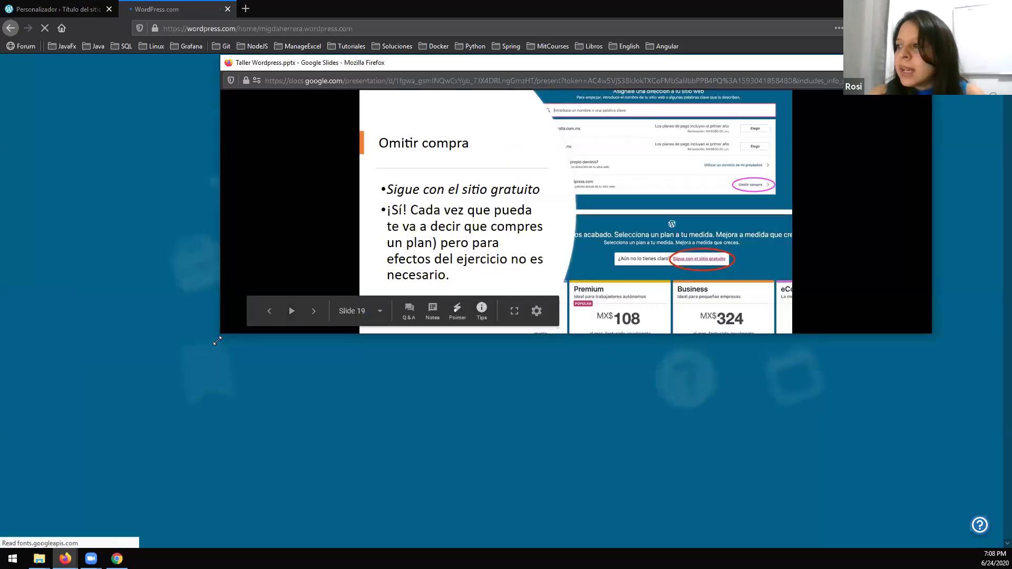
Resize the Google Slides window and put it away to reveal the Mi página de inicio dashboard
drag(217, 341, 88, 485)
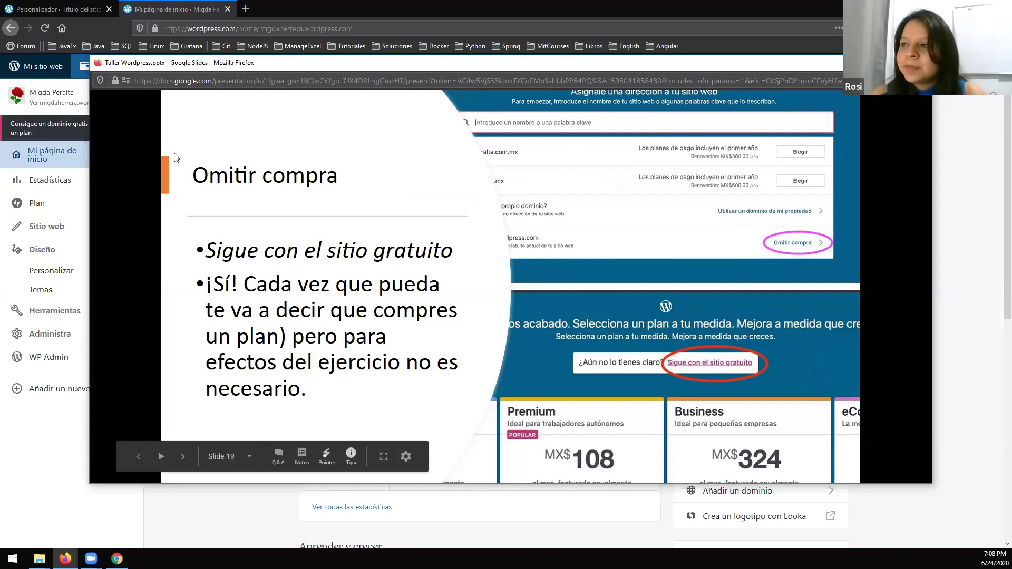
key(alt+Tab)
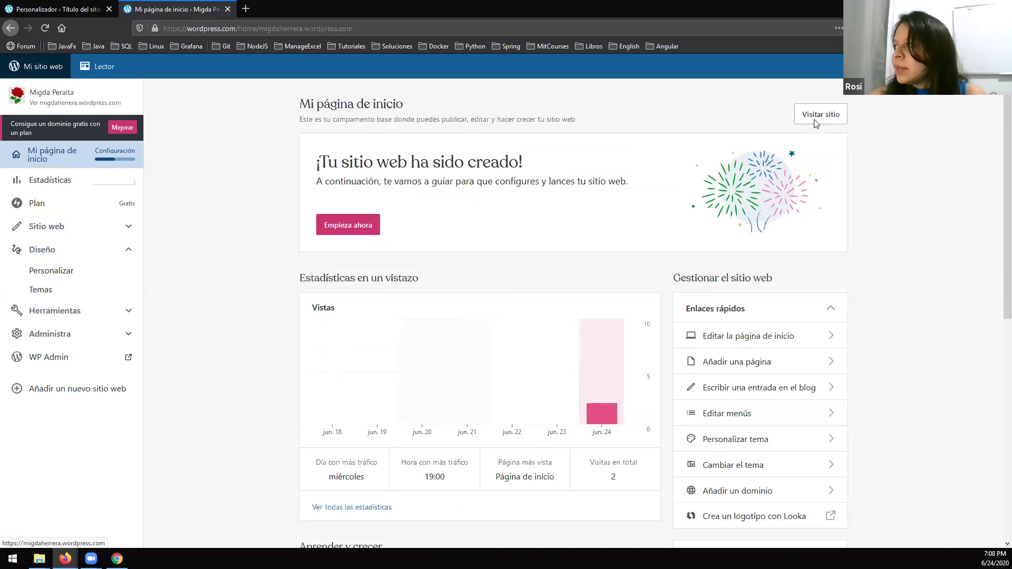
Open the public site in a new tab to view it, then return to the dashboard
right_click(814, 123)
click(838, 129)
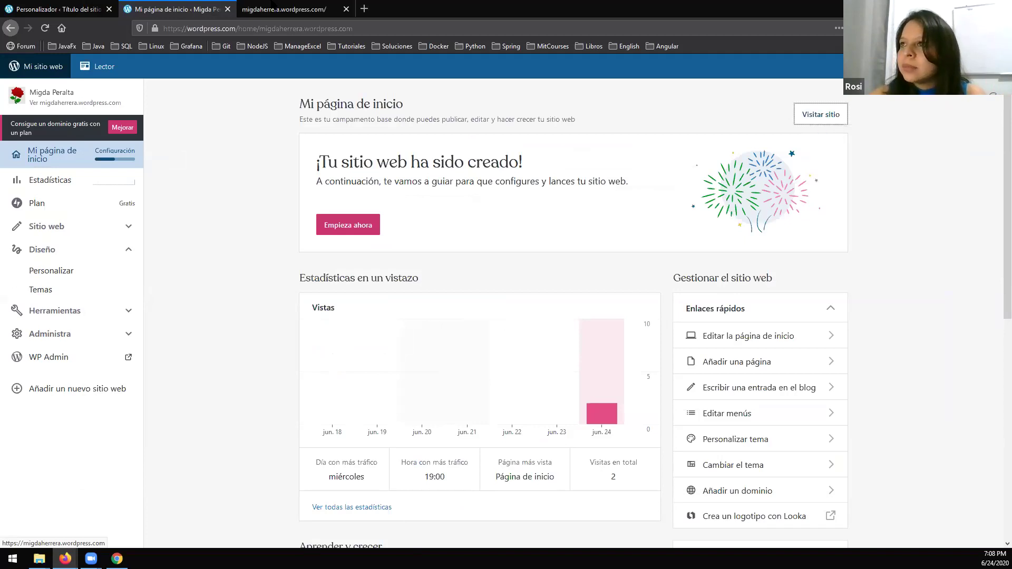
click(273, 9)
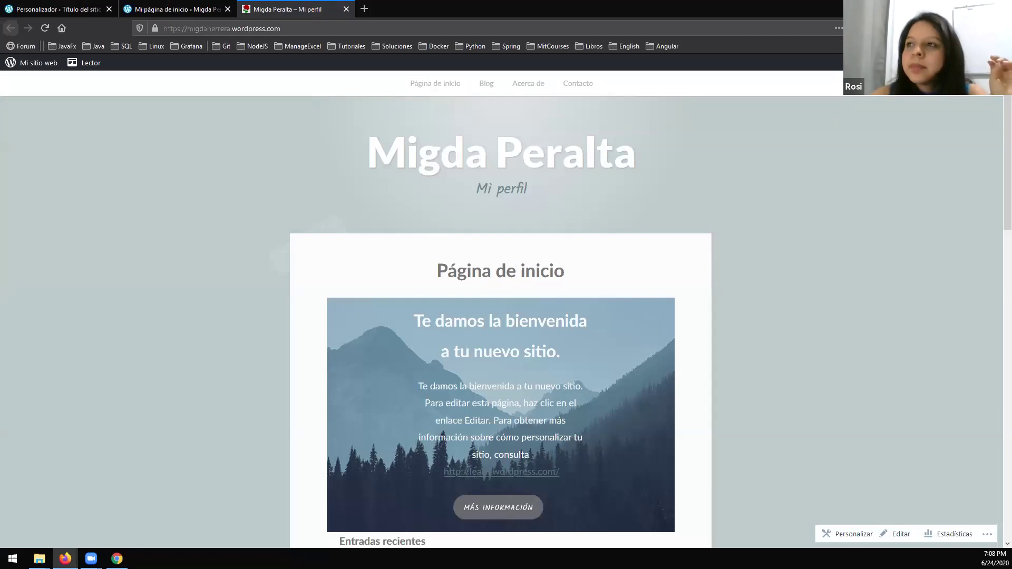
click(190, 10)
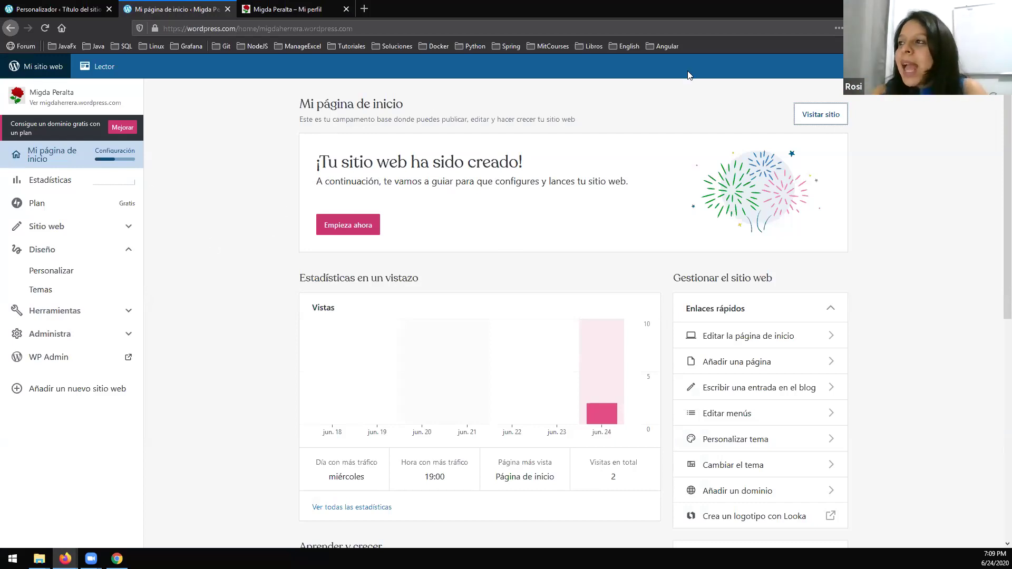
Reload migdaherrera.wordpress.com in Chrome to show the live Migda Peralta page, then return to the dashboard
key(alt+Tab)
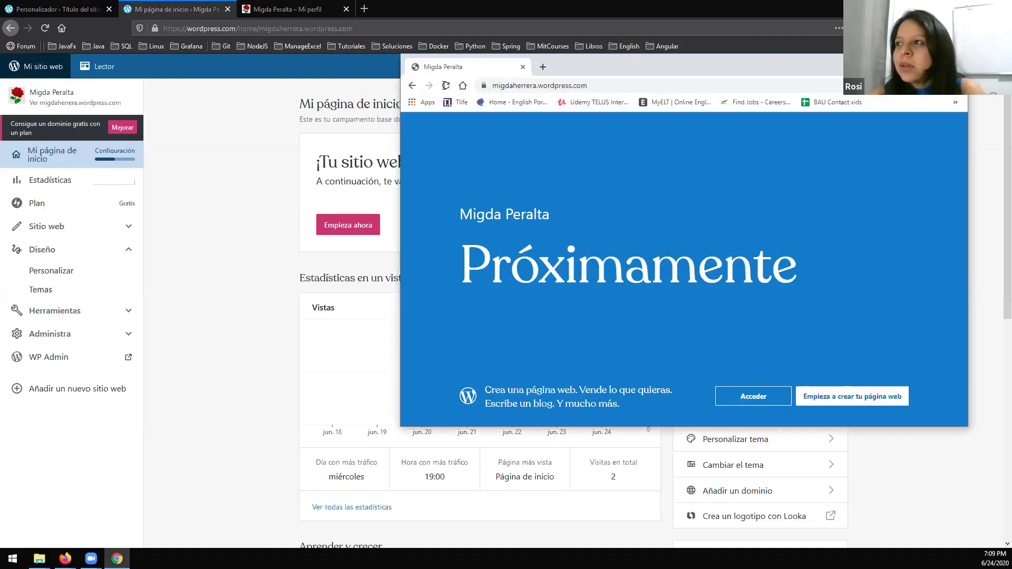
click(446, 85)
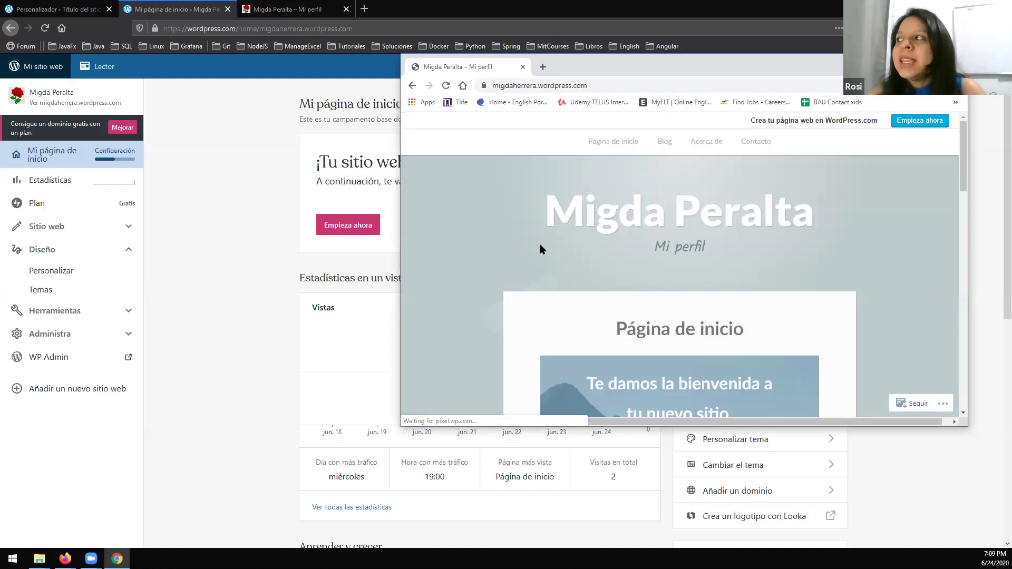
mouse_move(384, 403)
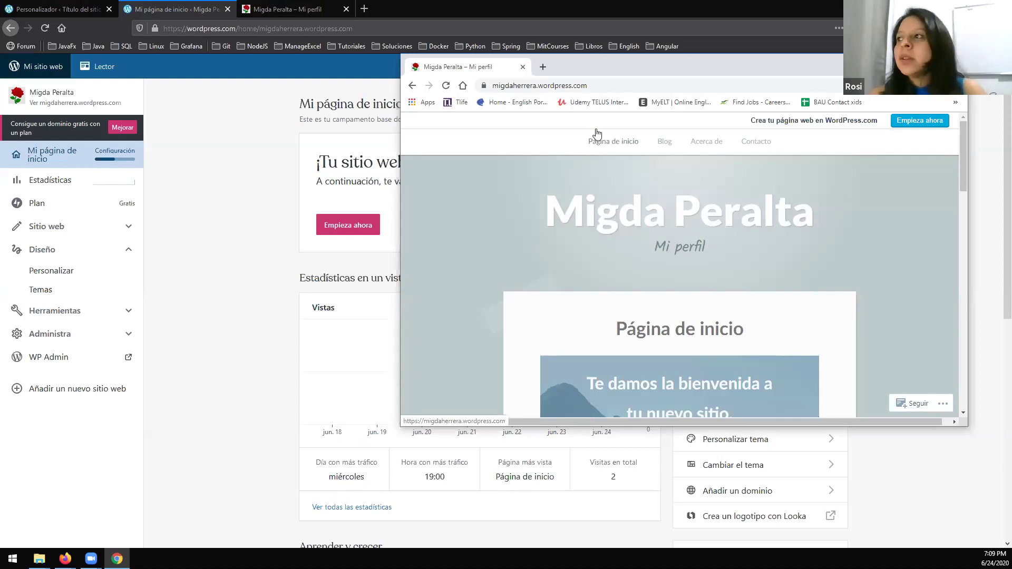
click(612, 91)
key(ctrl+c)
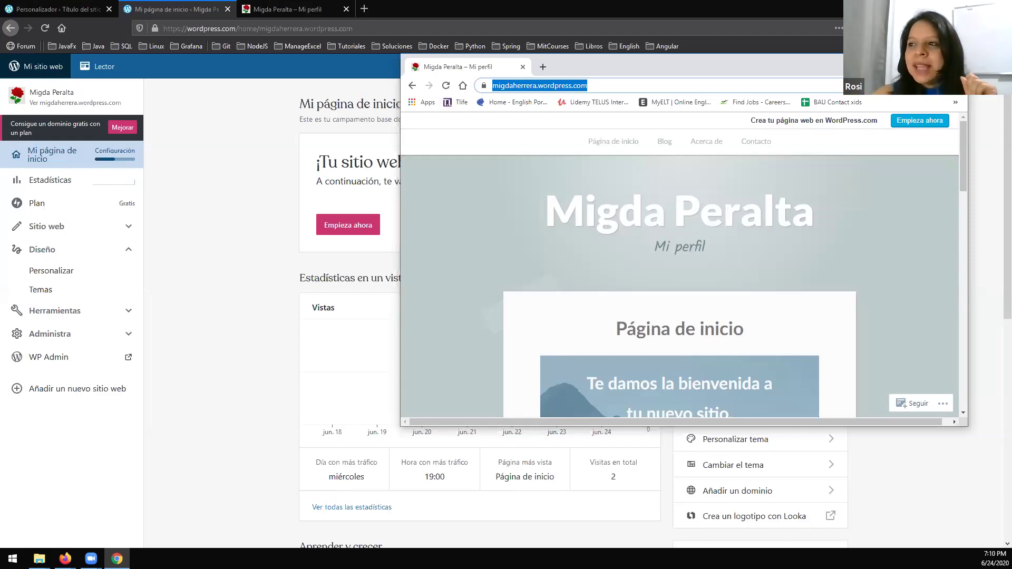
click(393, 303)
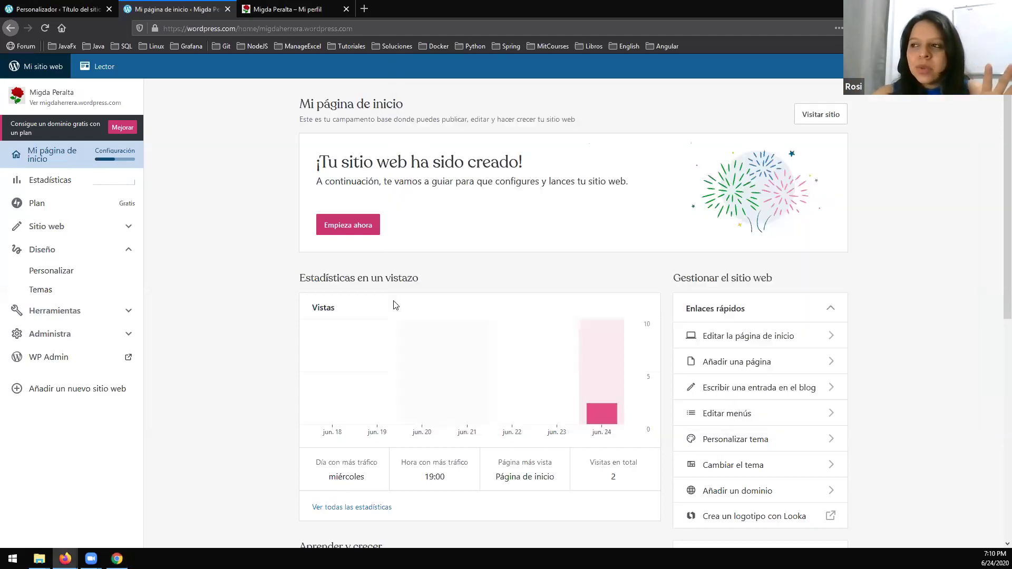
Scroll the dashboard, then bring Chrome's published Migda Peralta site window back in front
scroll(413, 259, down, 5)
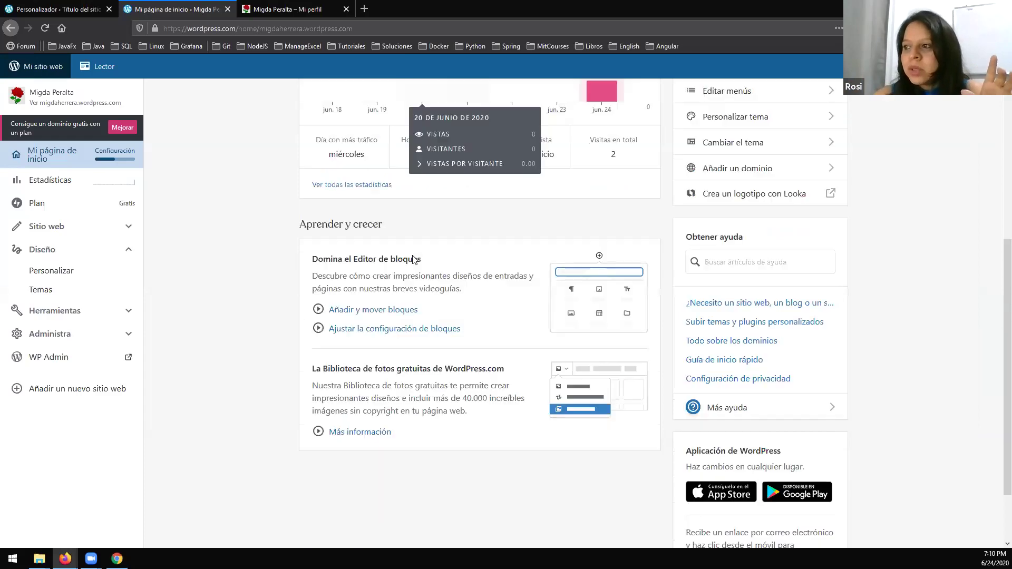
scroll(402, 267, up, 6)
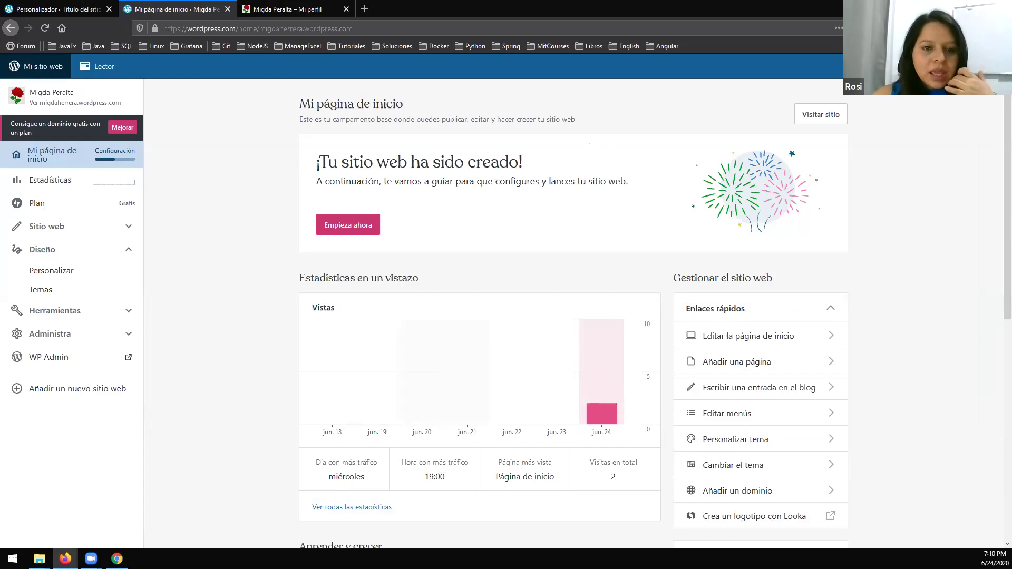
key(alt+Tab)
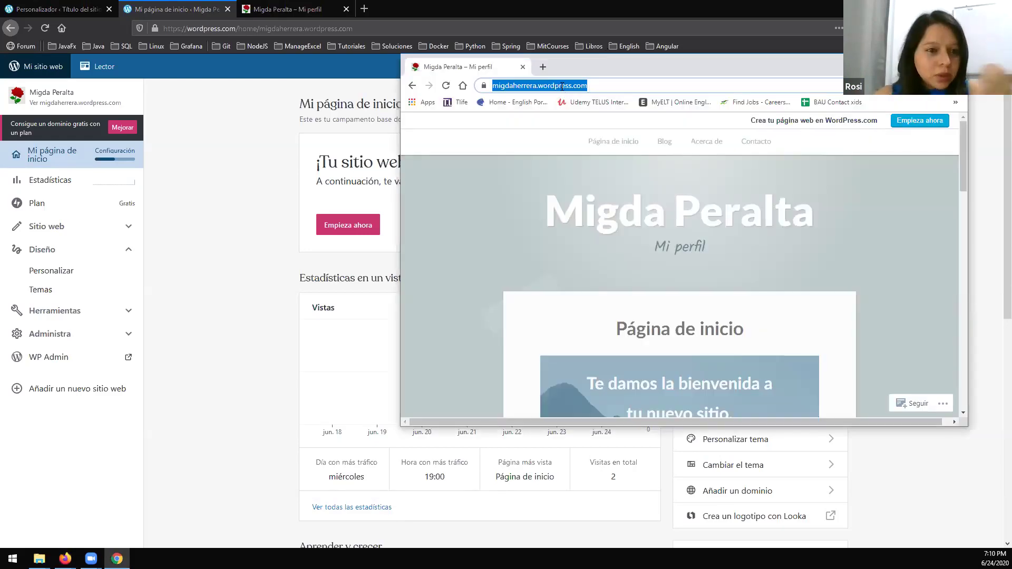
click(596, 84)
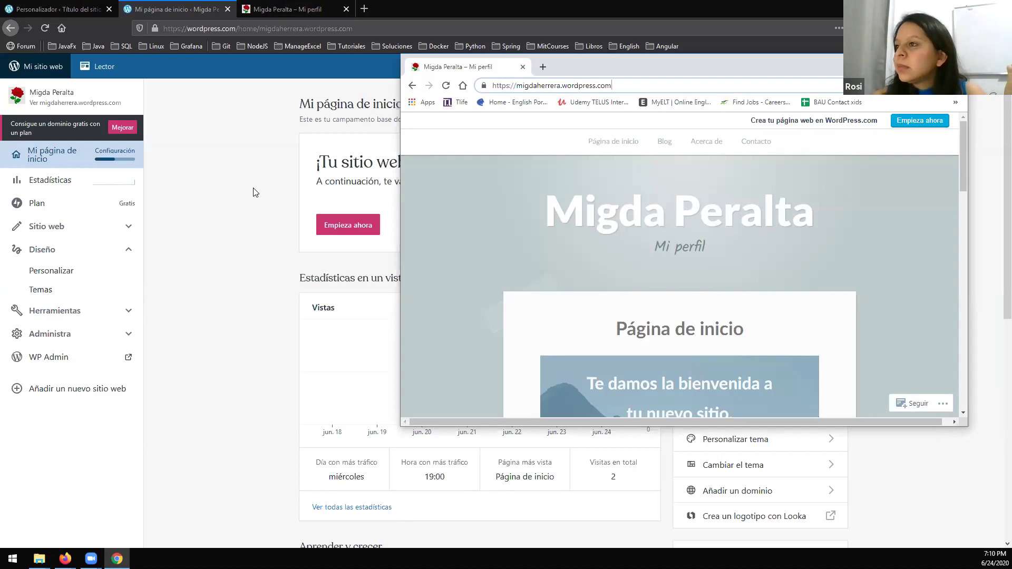
click(255, 192)
scroll(322, 287, down, 1)
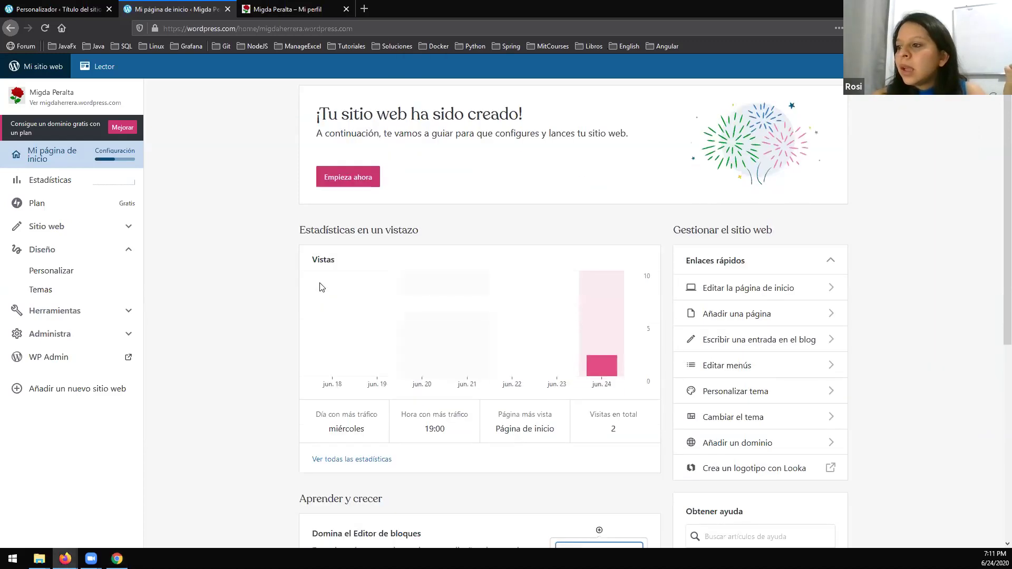
scroll(321, 287, down, 1)
scroll(321, 285, up, 2)
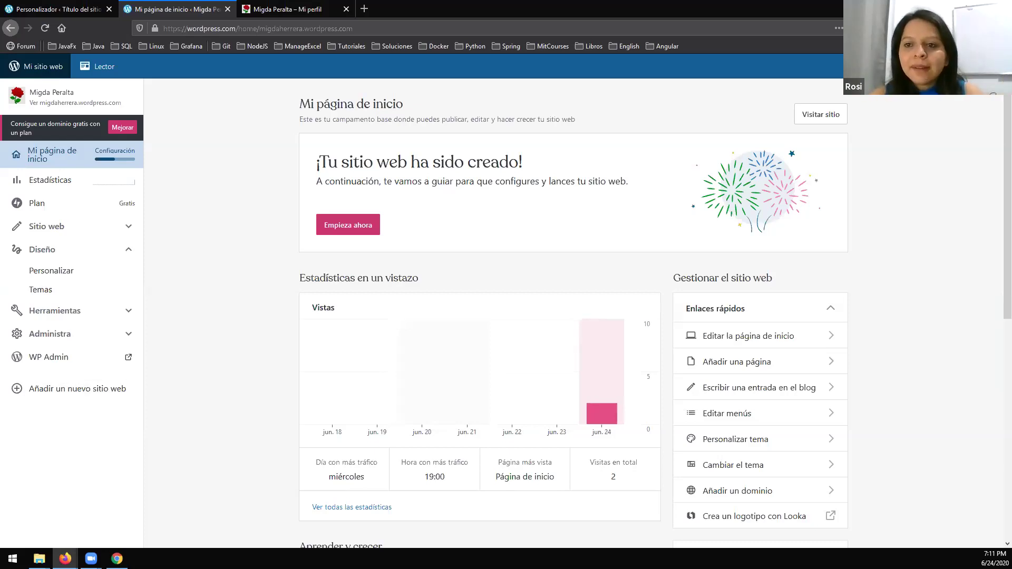
key(alt+Tab)
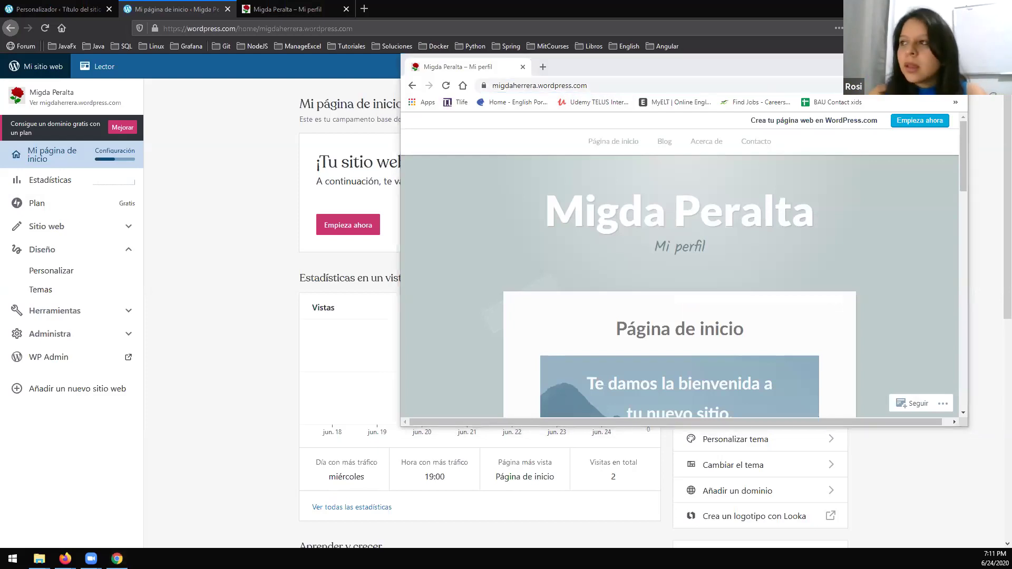
Open the slipcs.wordpress.com site and another site's WordPress dashboard in new Chrome tabs
click(542, 67)
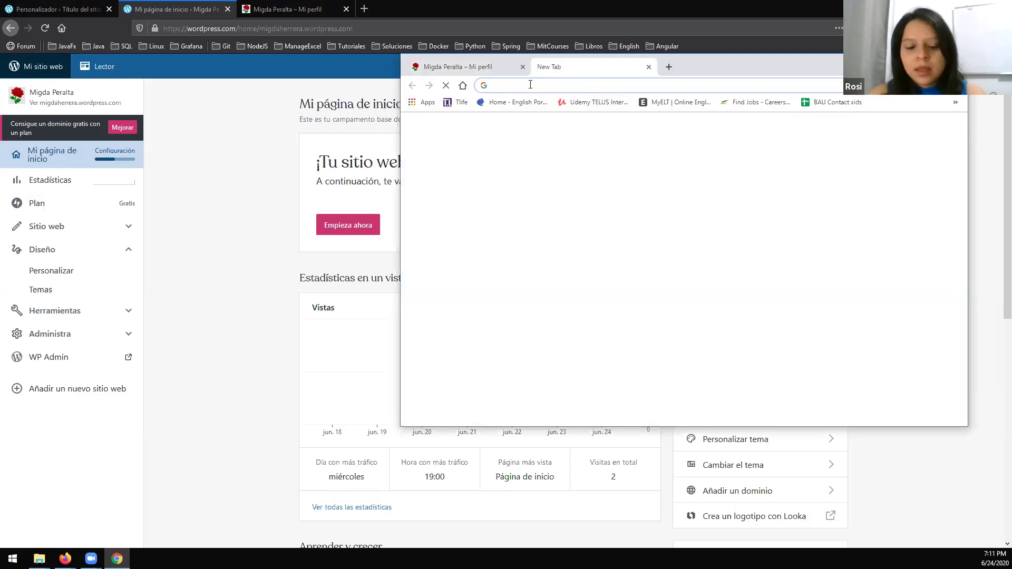
key(ctrl+v)
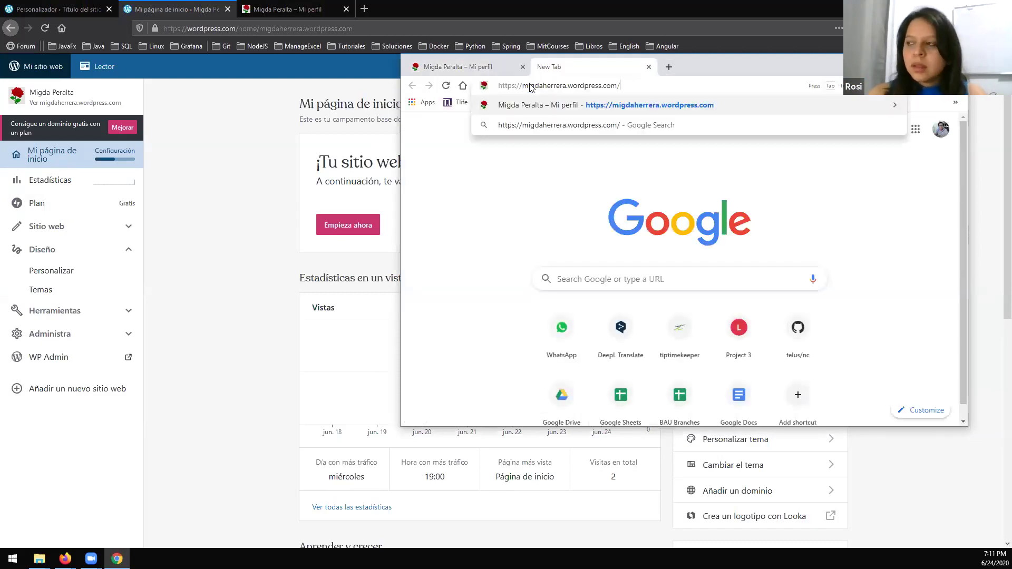
key(BackSpace)
key(BackSpace)
key(BackSpace)
key(BackSpace)
key(BackSpace)
key(BackSpace)
key(BackSpace)
key(BackSpace)
key(BackSpace)
key(BackSpace)
key(BackSpace)
key(BackSpace)
key(BackSpace)
key(BackSpace)
key(BackSpace)
key(BackSpace)
key(BackSpace)
key(BackSpace)
key(BackSpace)
key(BackSpace)
key(BackSpace)
key(BackSpace)
key(BackSpace)
key(BackSpace)
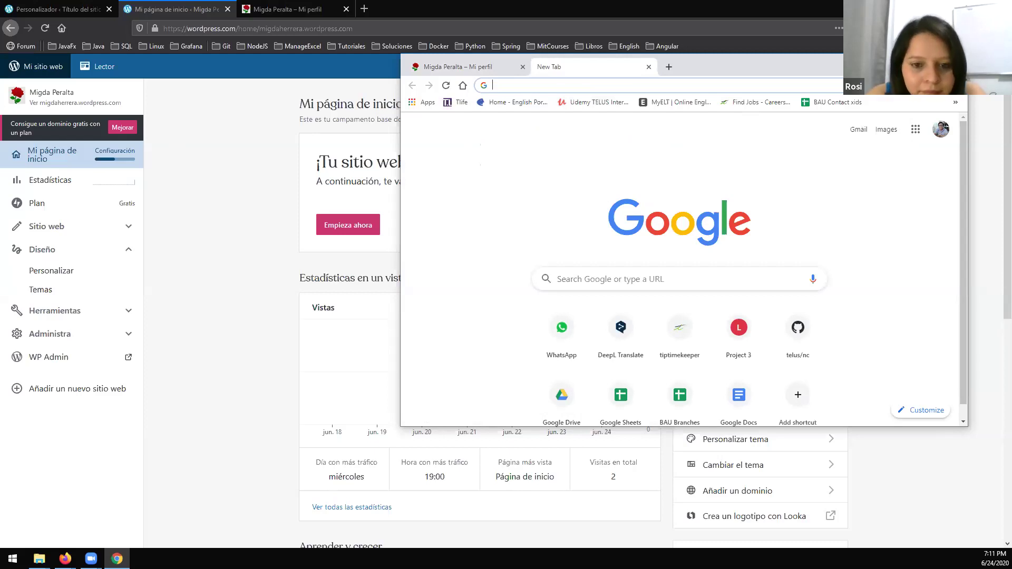
text(slipcs.wordpress.com)
key(alt+Return)
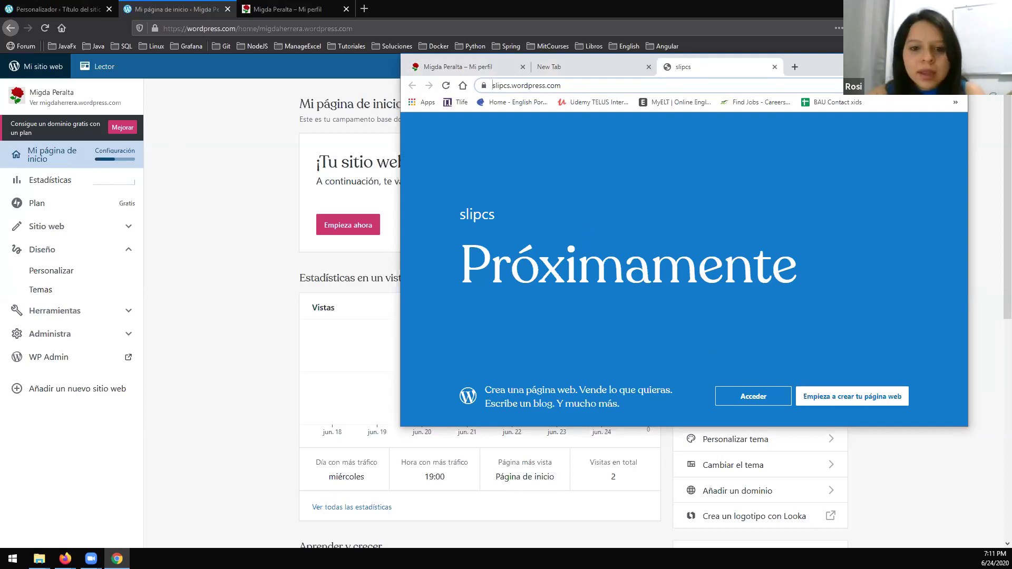
key(alt+Return)
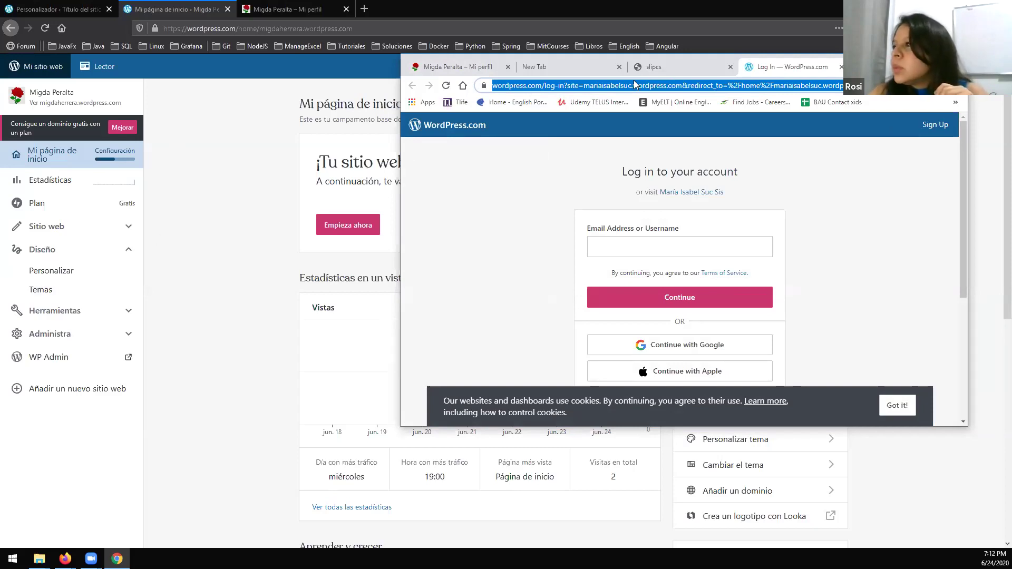
Open the bookmarked sign-in page and partly enter the Migda Peralta site address
click(597, 102)
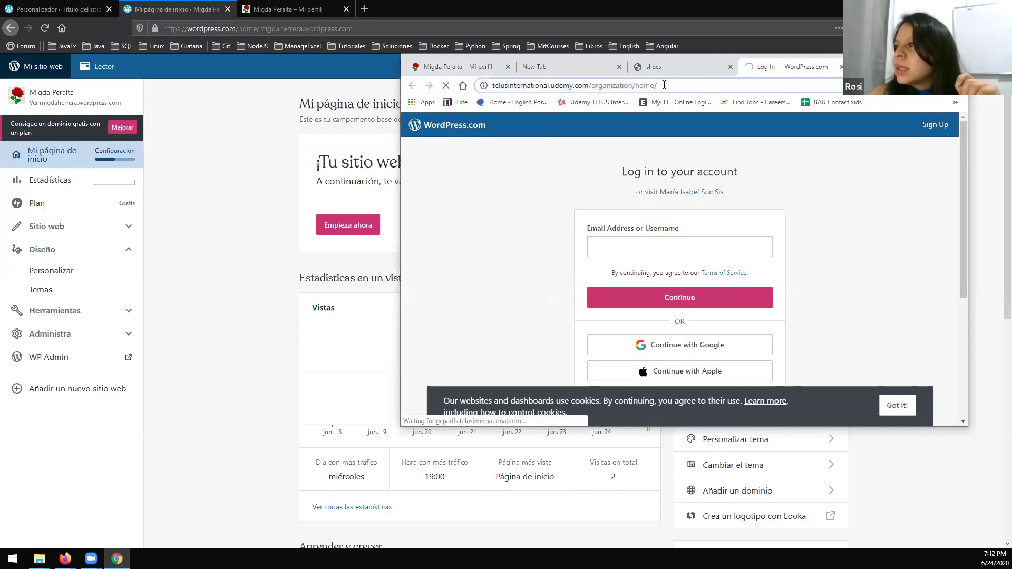
key(BackSpace)
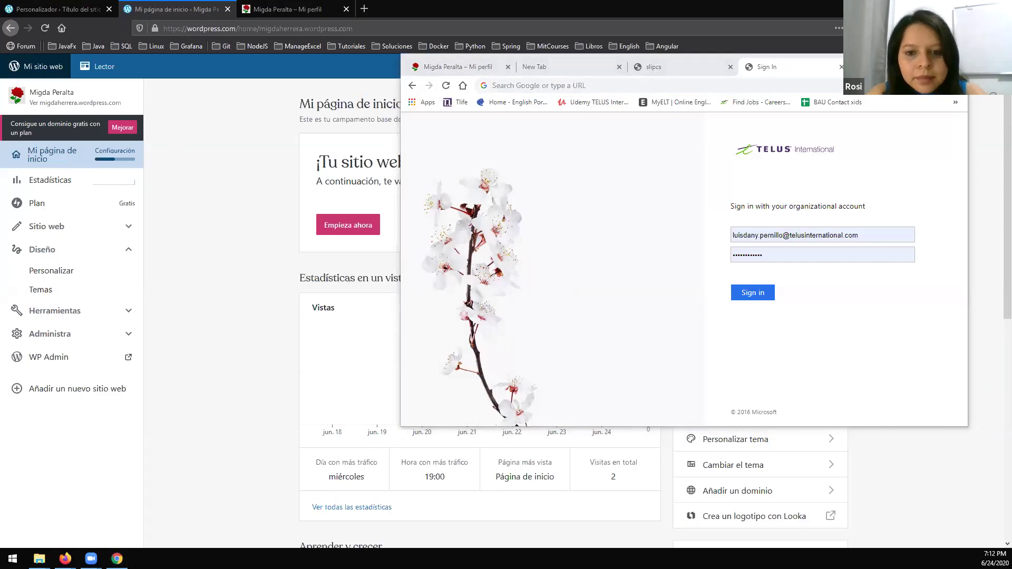
click(551, 85)
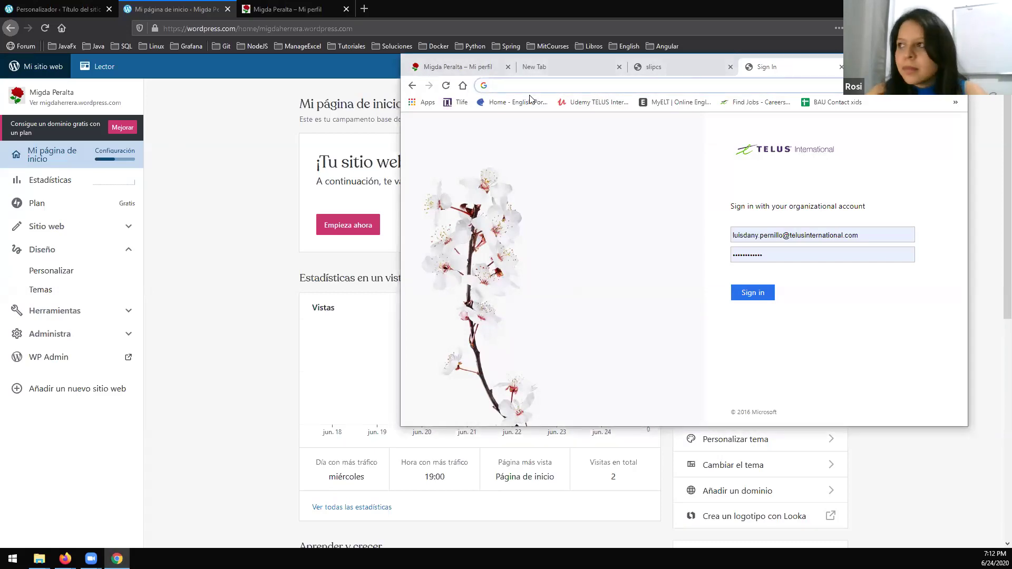
key(ctrl+v)
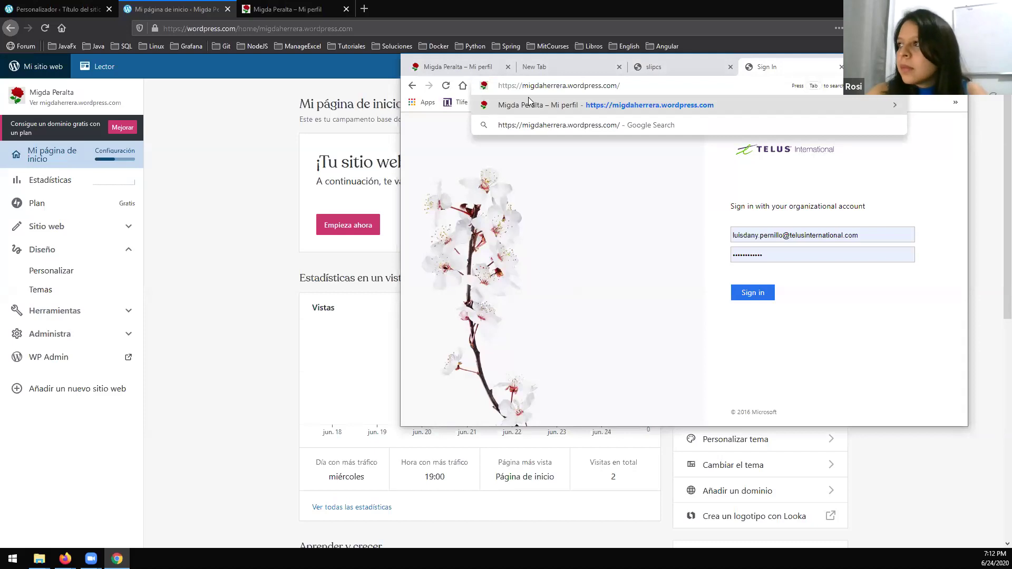
key(BackSpace)
key(BackSpace)
key(BackSpace)
key(BackSpace)
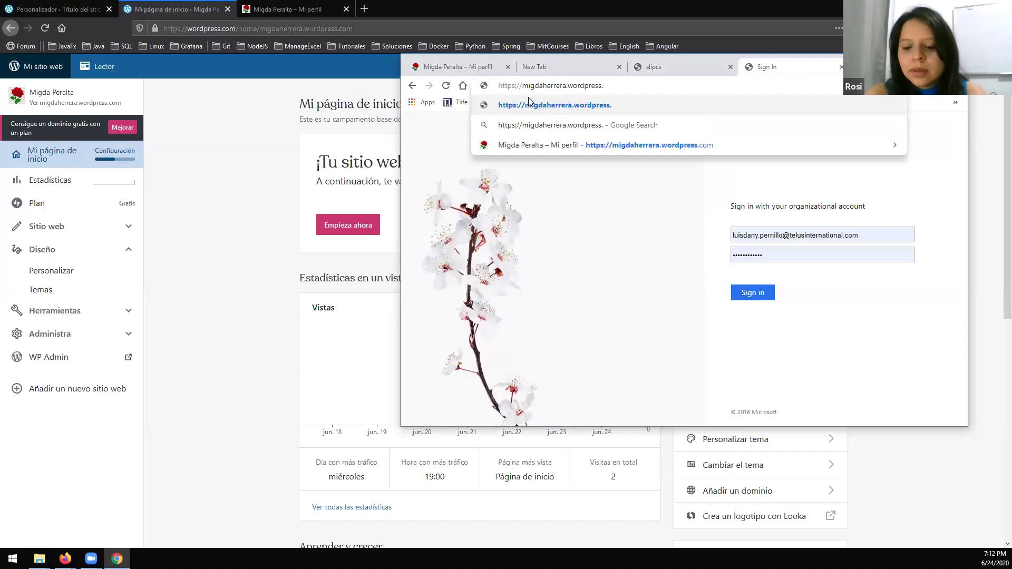
key(ctrl+BackSpace)
key(ctrl+BackSpace)
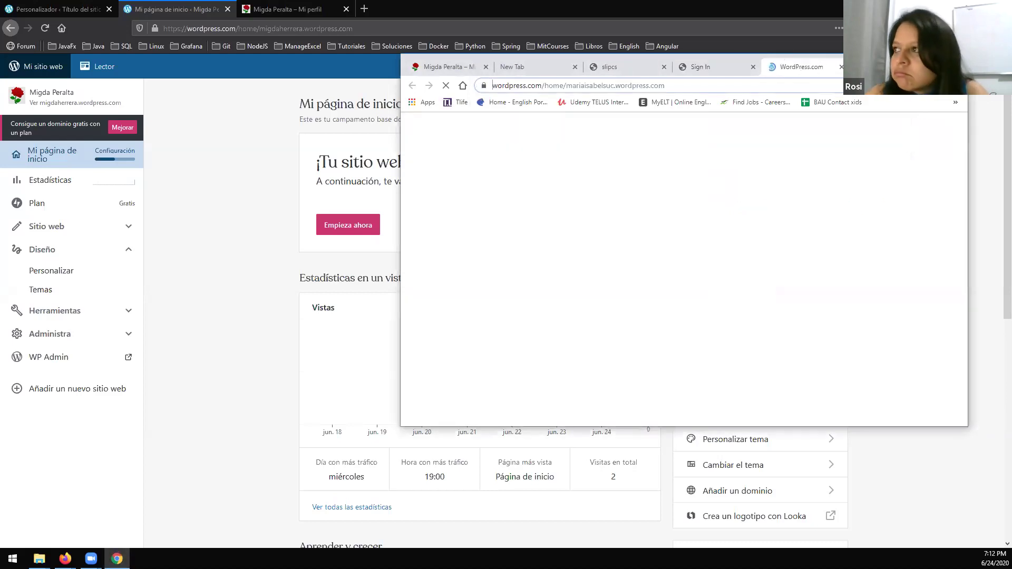
Copy another site's address from the WordPress login URL and load it in a new tab
click(601, 87)
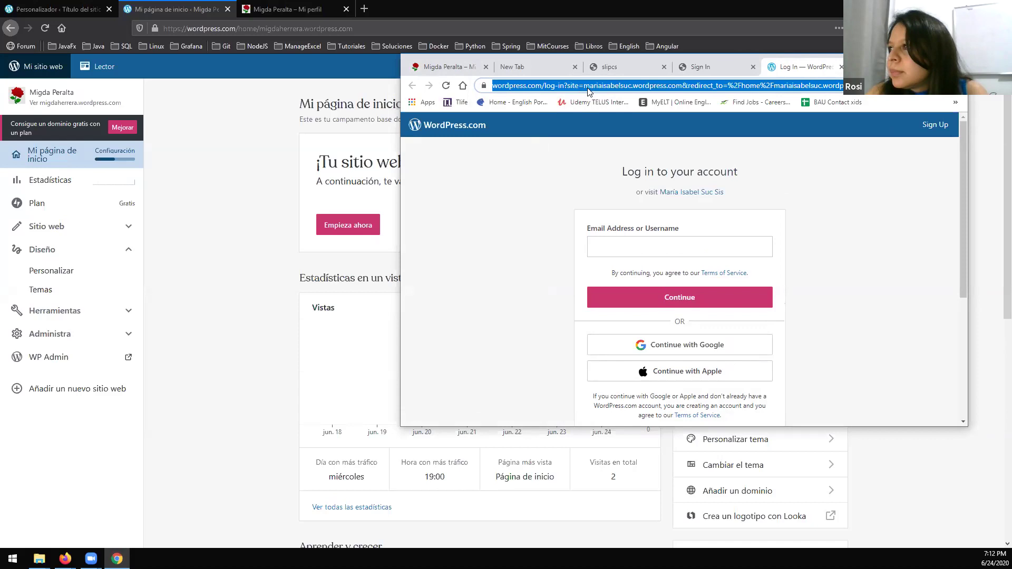
click(601, 86)
drag(608, 87, 706, 90)
key(ctrl+c)
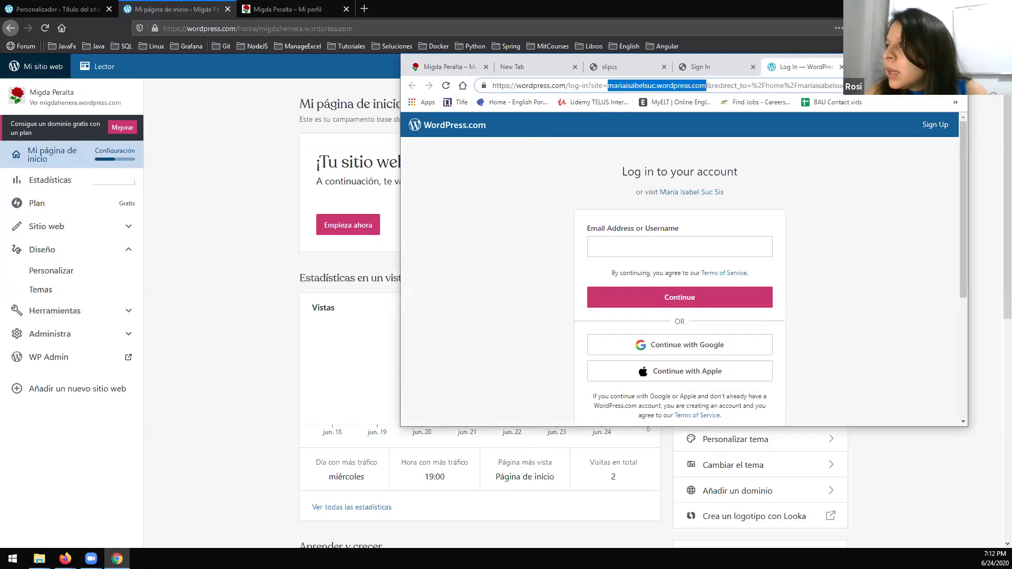
key(ctrl+t)
key(ctrl+v)
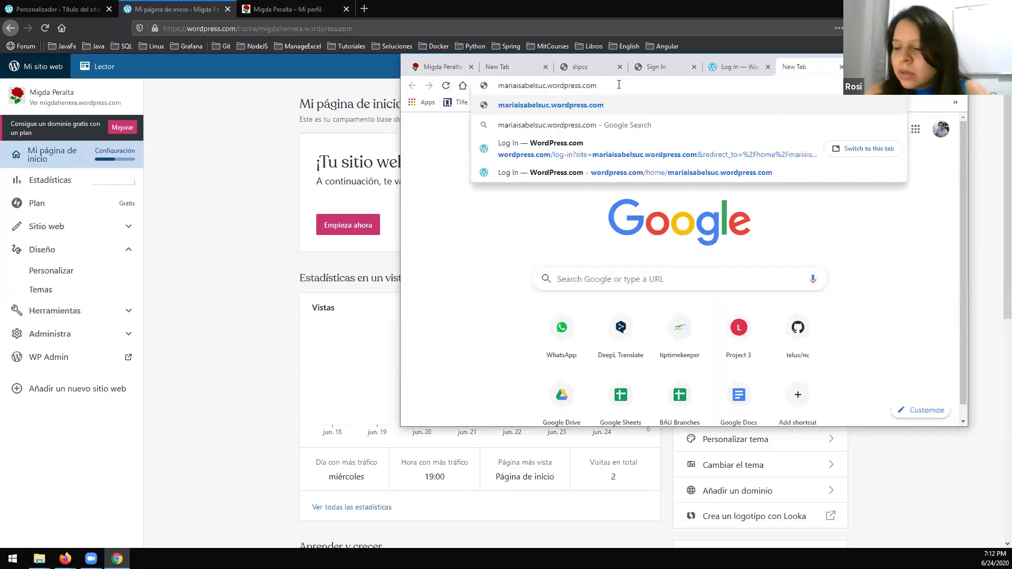
key(Return)
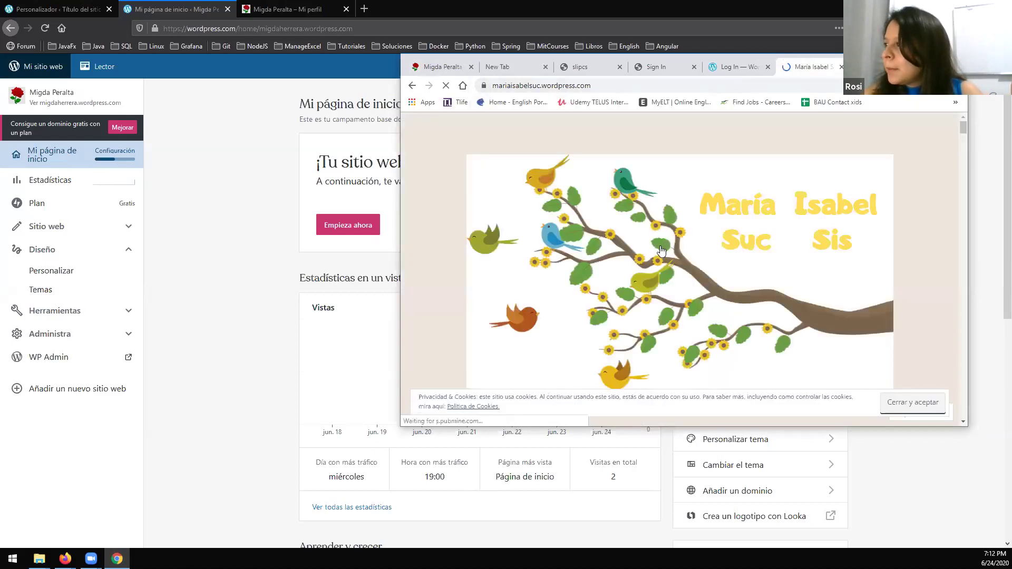
scroll(661, 250, down, 3)
scroll(661, 250, up, 3)
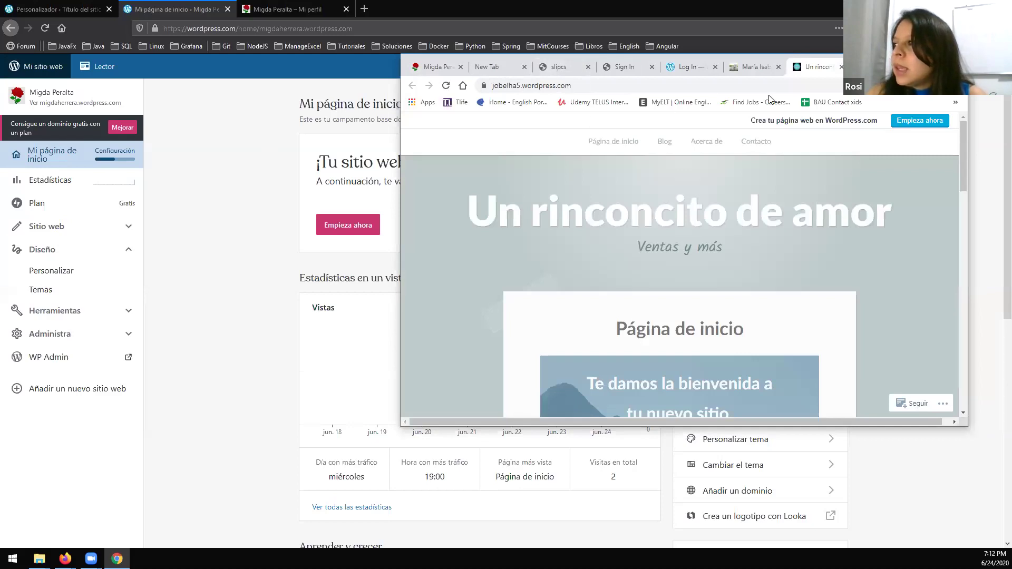
Close the classmates' site, login and sign-in tabs, returning to the Firefox dashboard
click(838, 67)
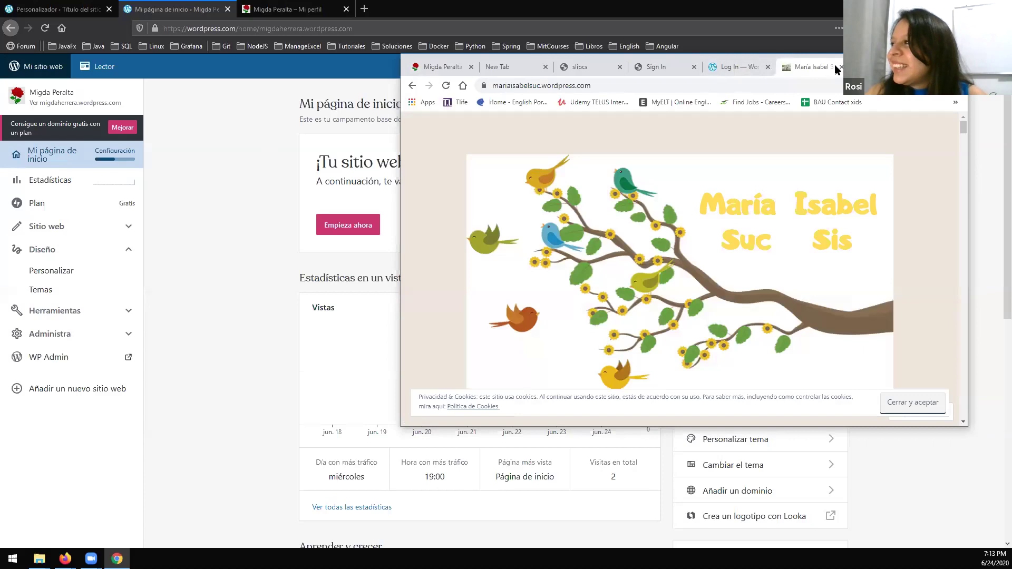
click(839, 67)
click(839, 67)
click(678, 67)
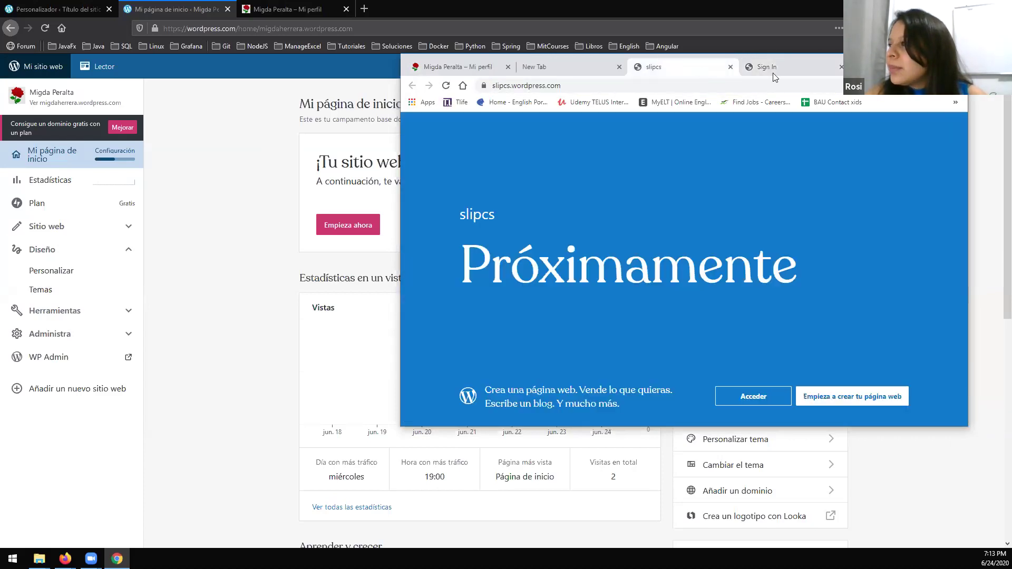
click(775, 67)
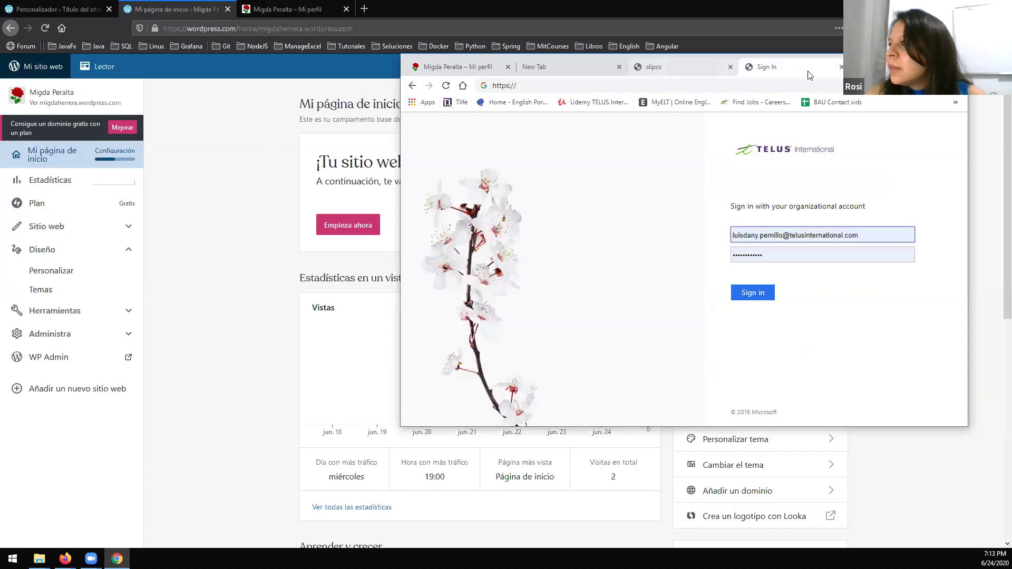
click(841, 67)
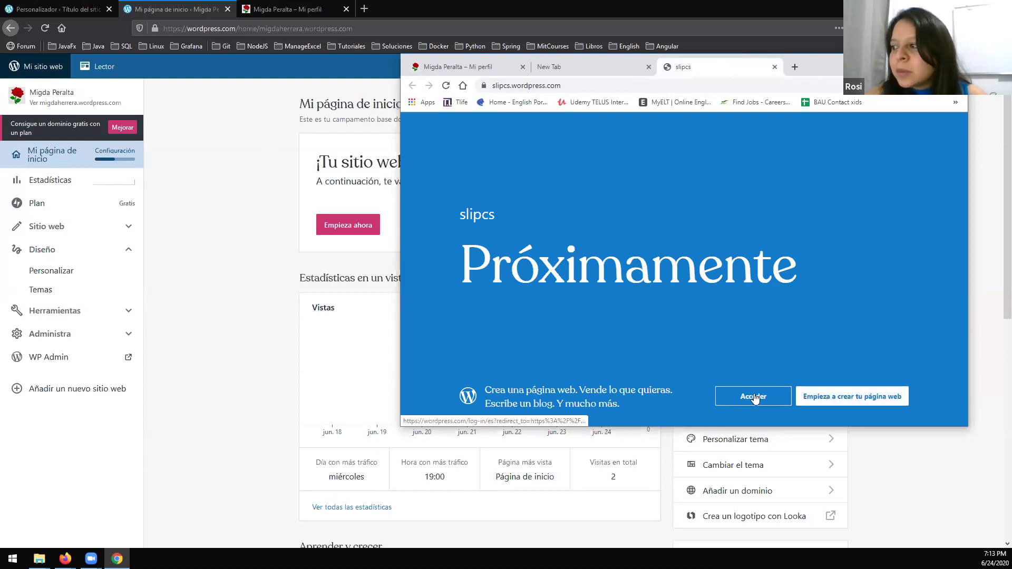
click(256, 226)
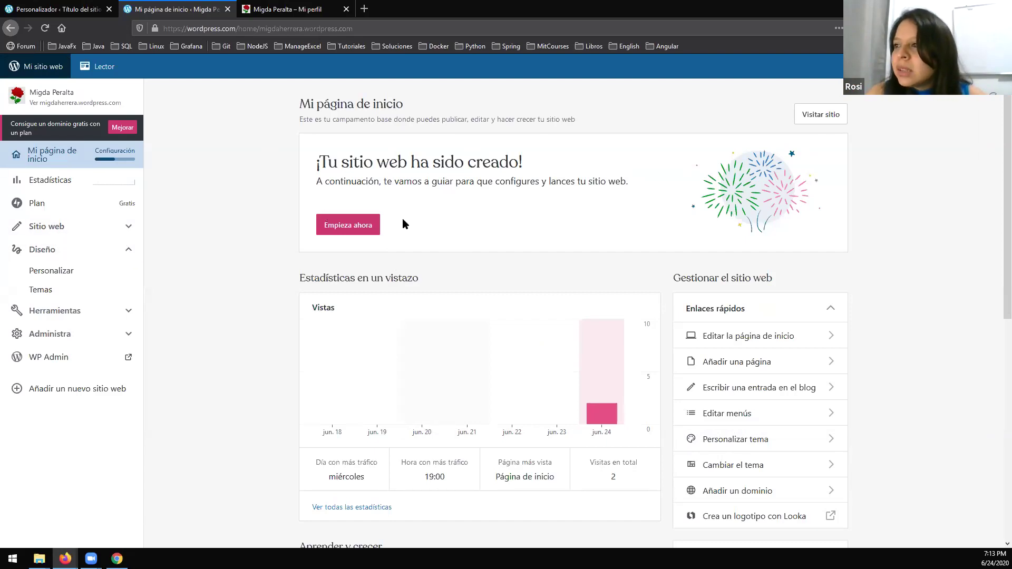
Publish the Migda Peralta site with Empieza ahora
click(367, 225)
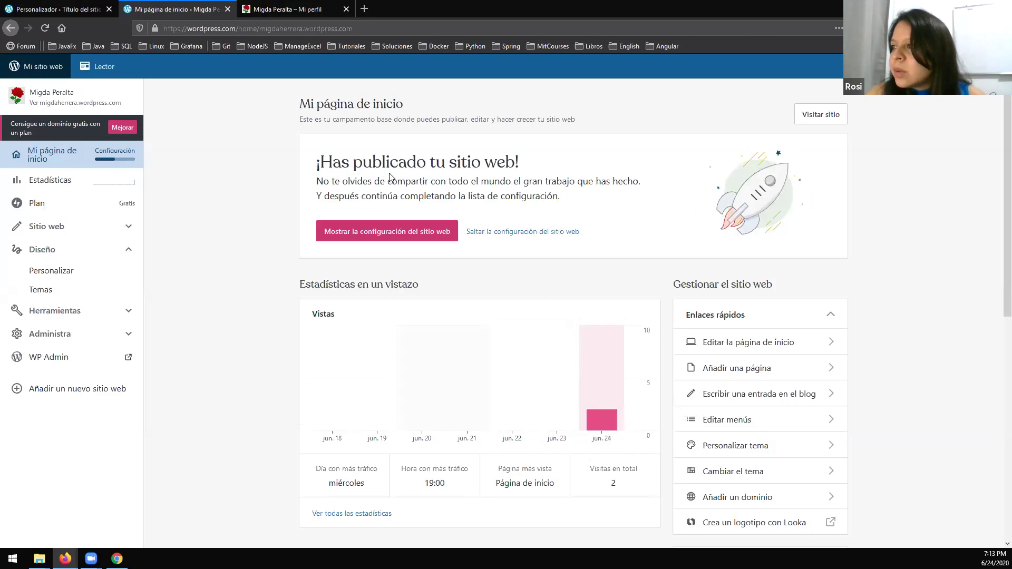
scroll(372, 206, down, 8)
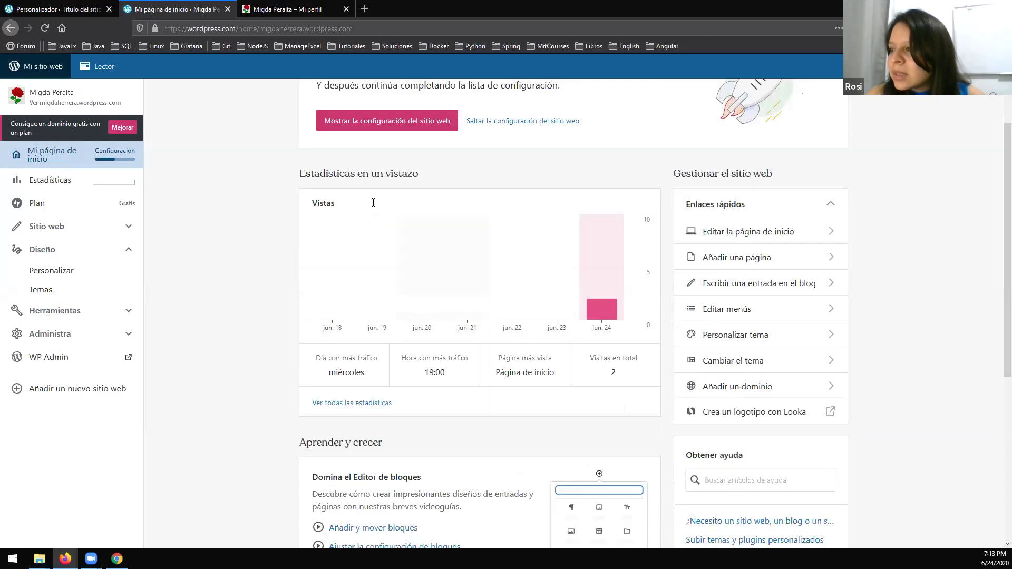
scroll(372, 201, up, 8)
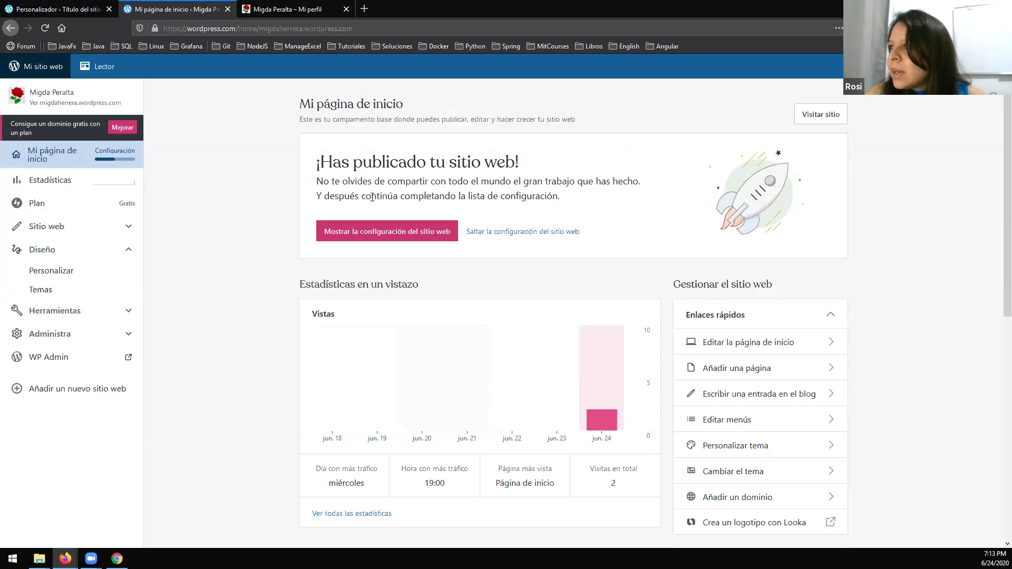
Open the in-dashboard preview of the published site showing its Página de inicio
click(48, 96)
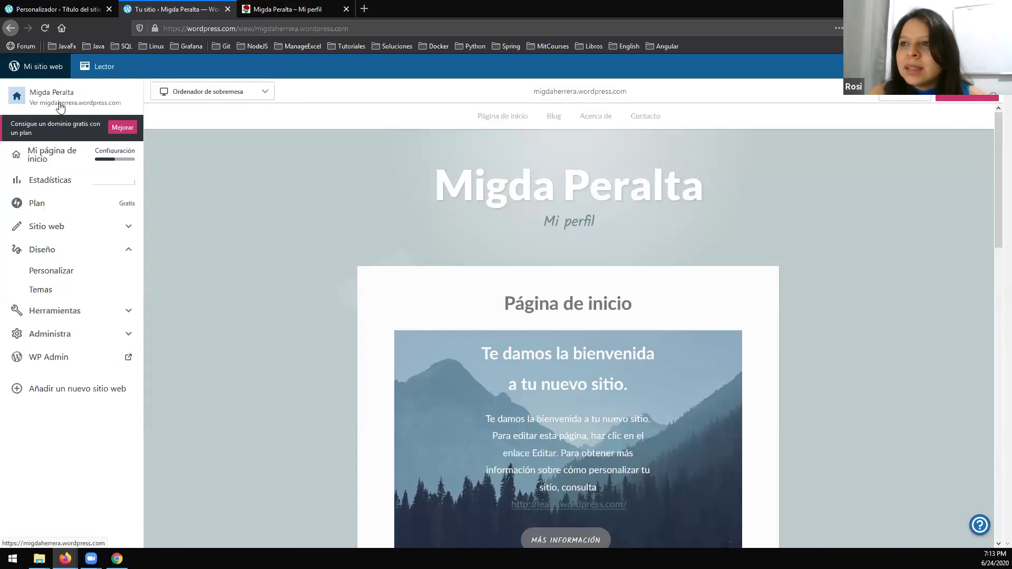
click(59, 166)
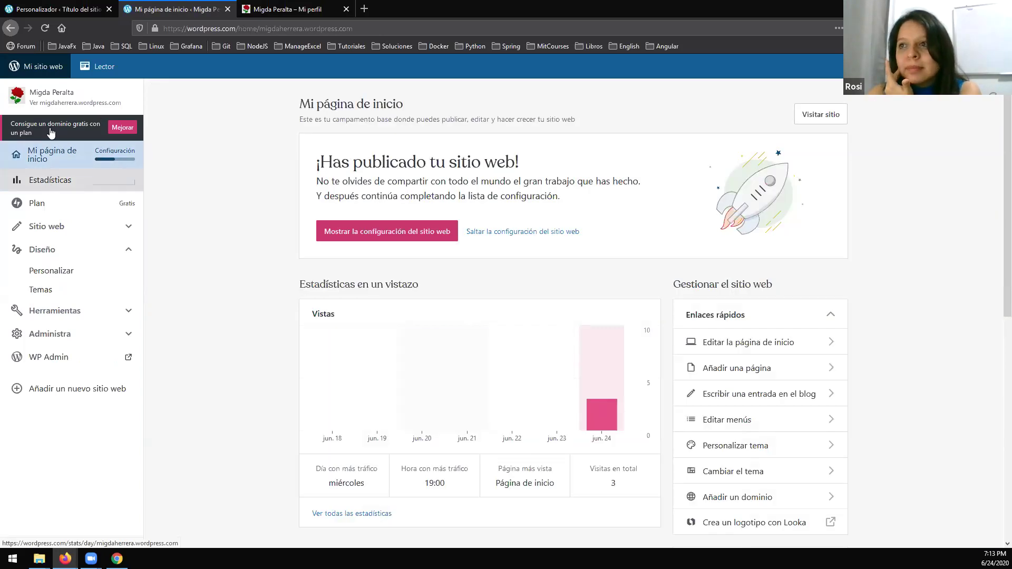
click(59, 106)
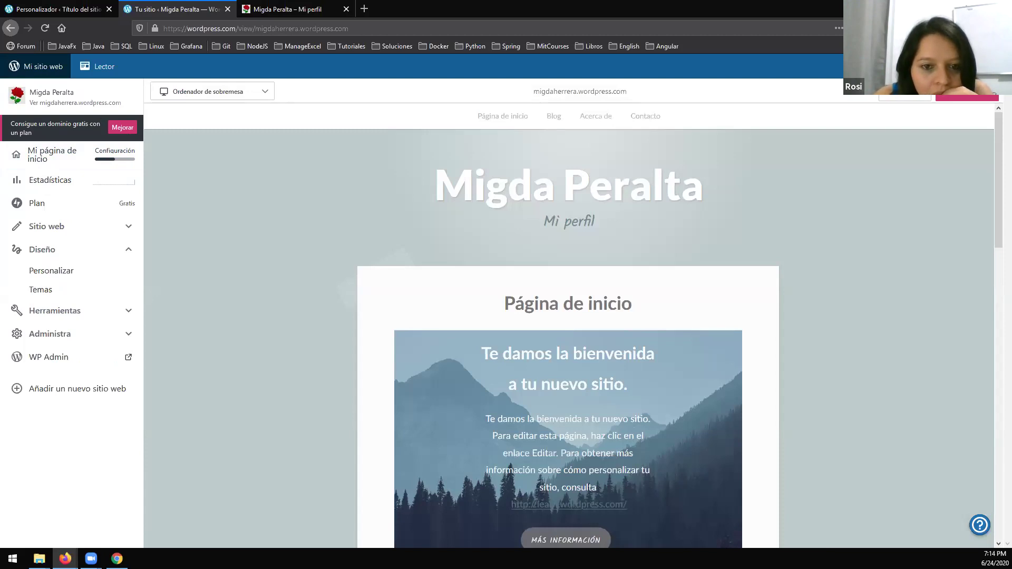
key(alt+Tab)
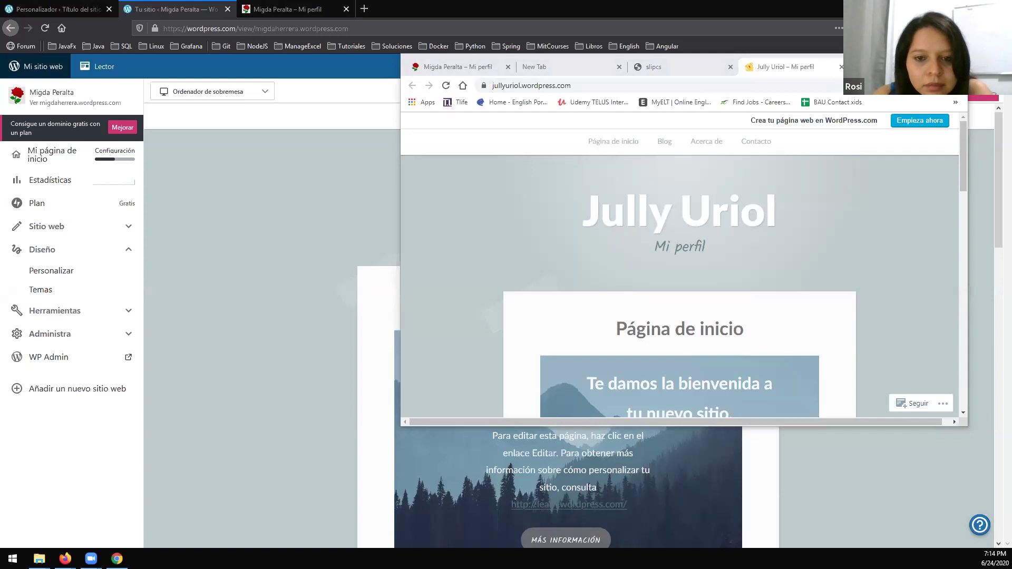
Load a classmate's site from its login-page address in a new tab, showing Próximamente
click(913, 403)
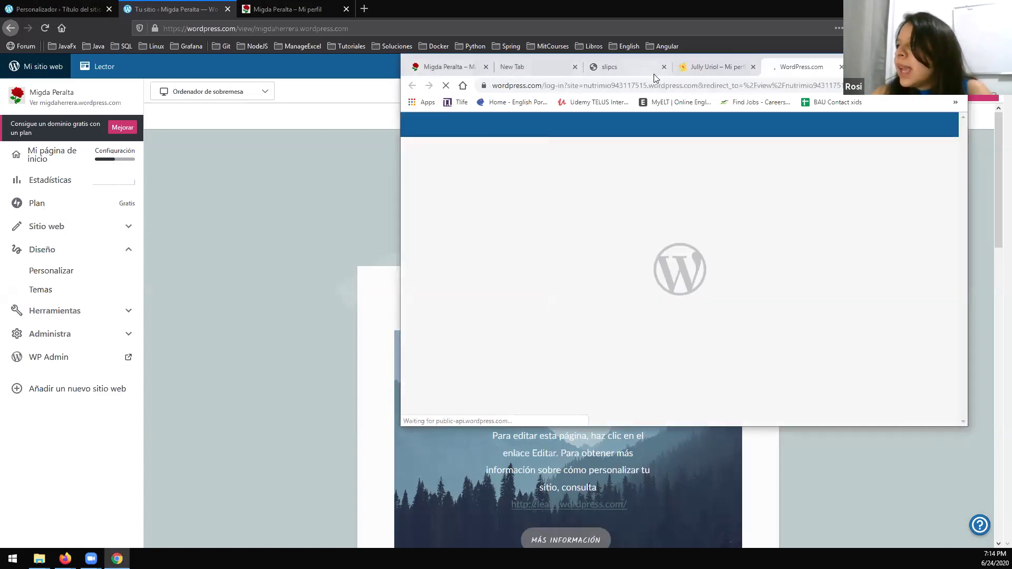
drag(584, 87, 697, 95)
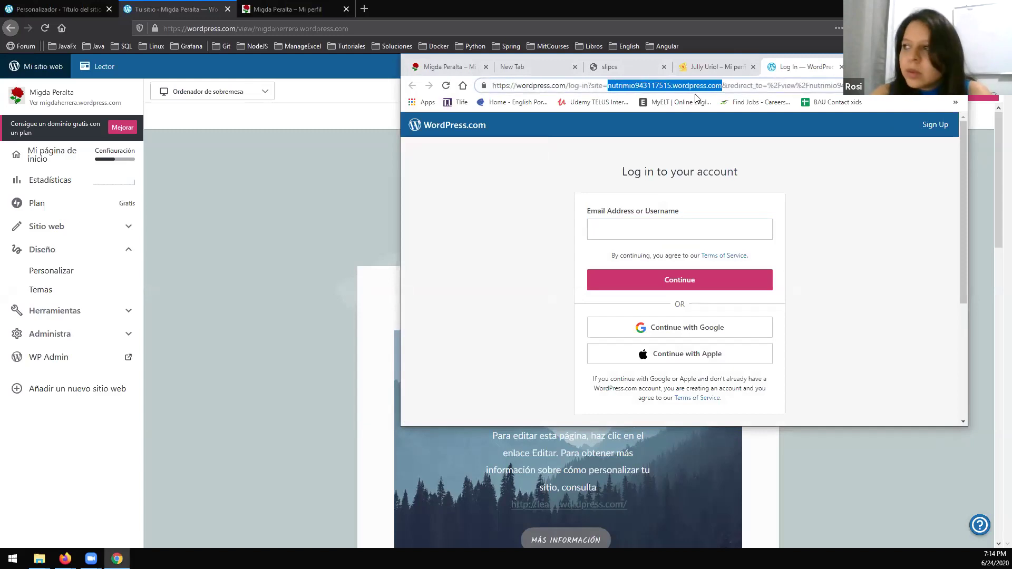
key(ctrl+c)
key(ctrl+t)
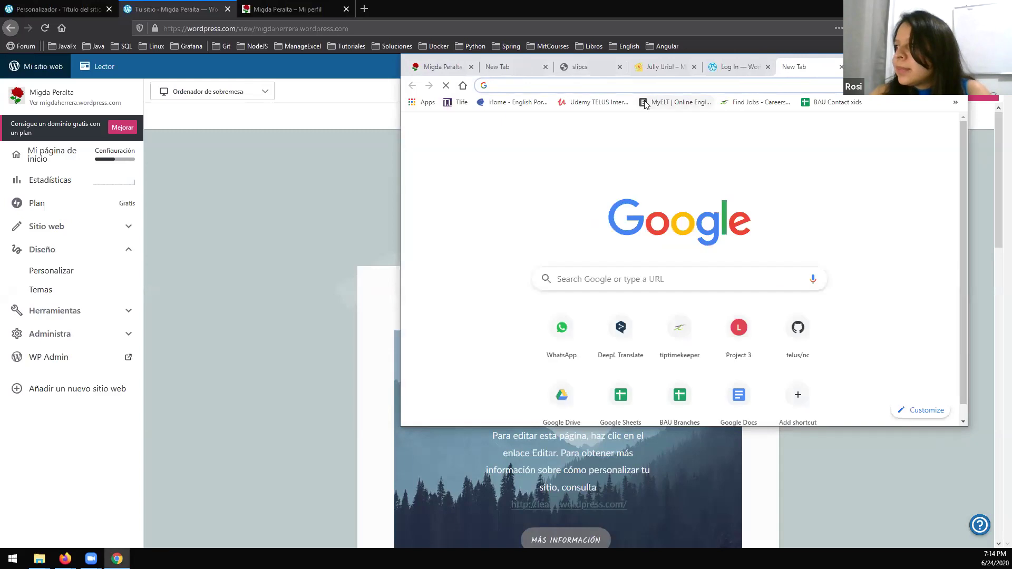
key(ctrl+v)
key(Return)
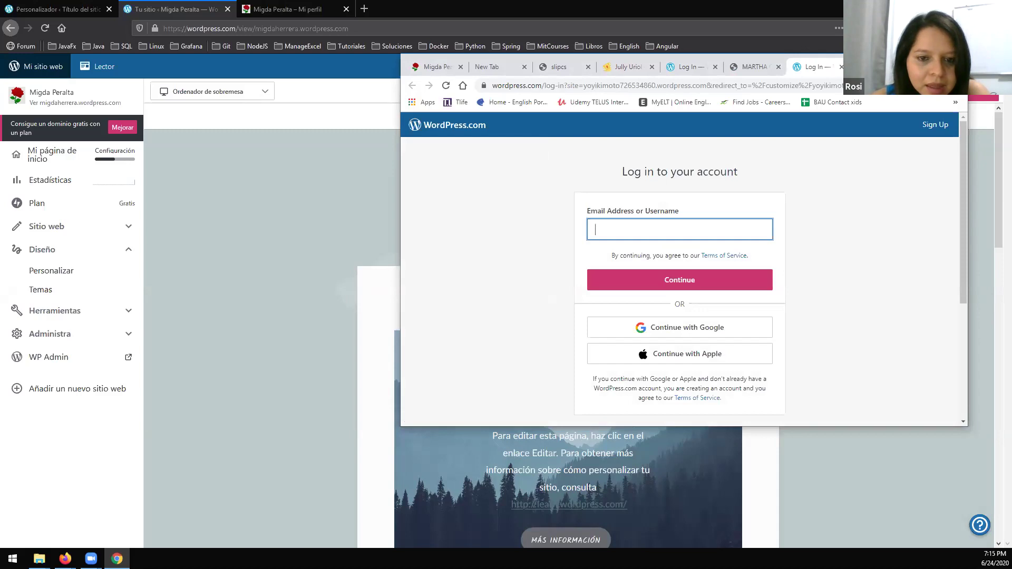
Load another classmate's published site from its login URL, then return to Firefox
key(ctrl+Tab)
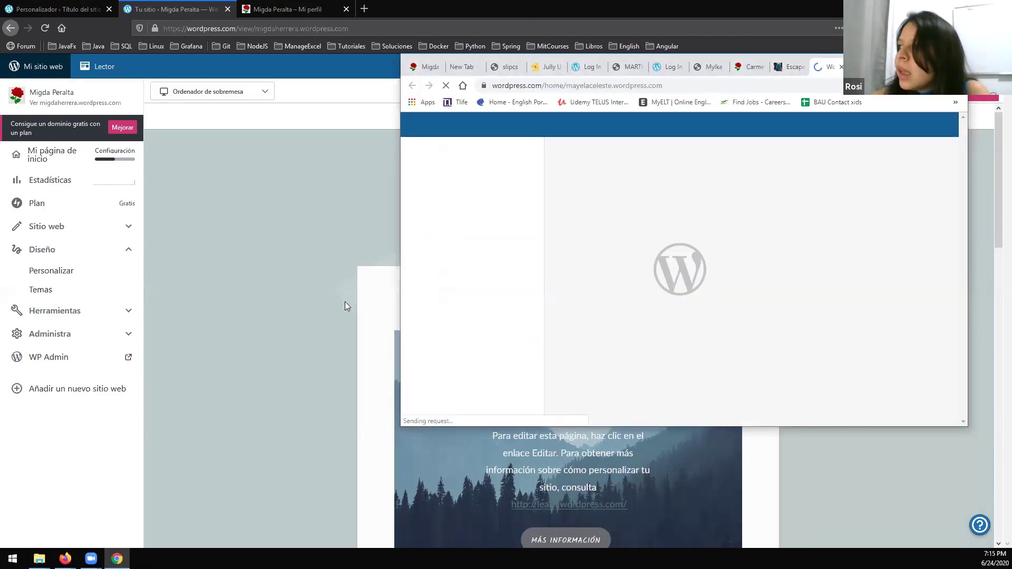
drag(584, 86, 679, 96)
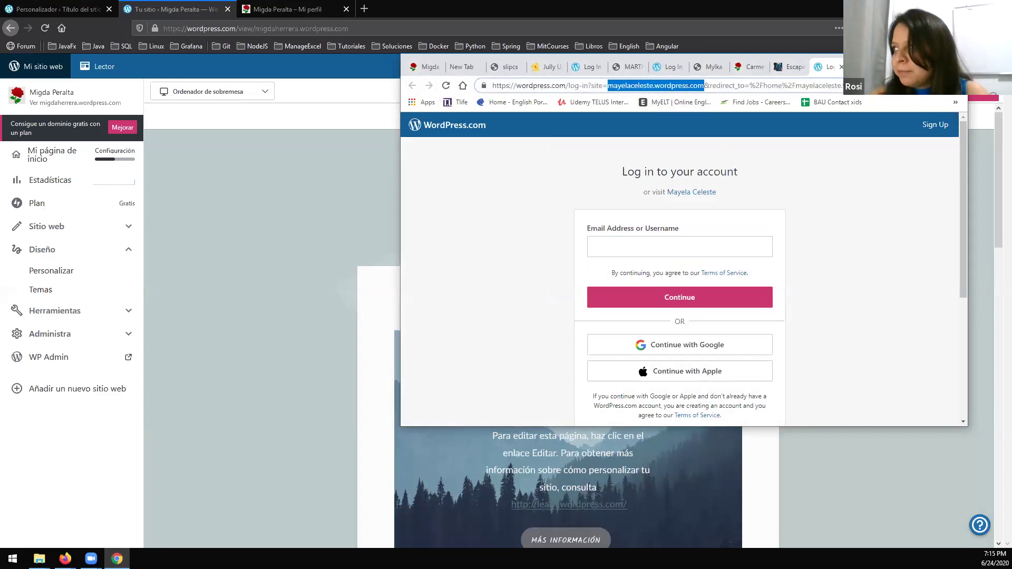
click(851, 67)
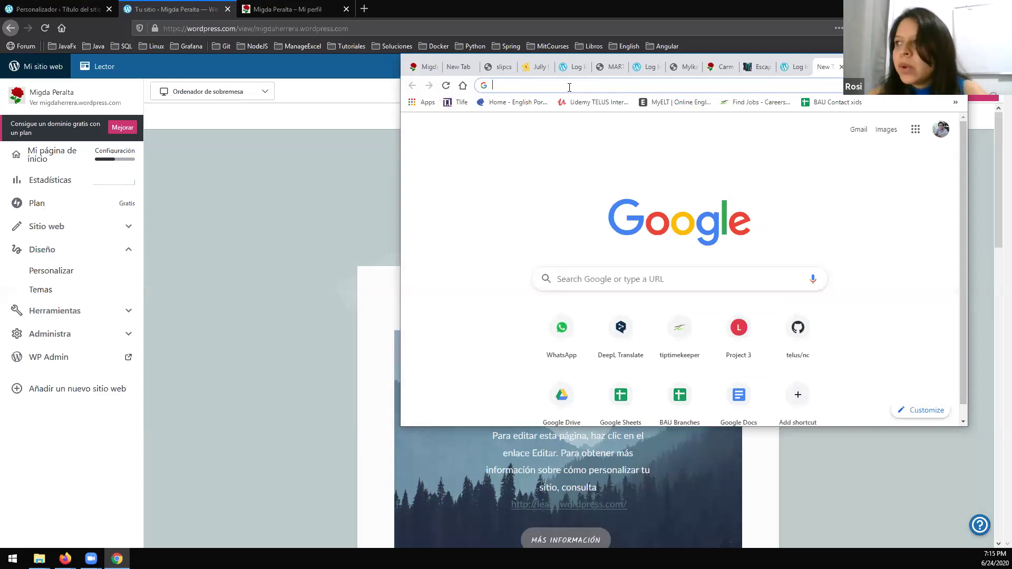
key(ctrl+v)
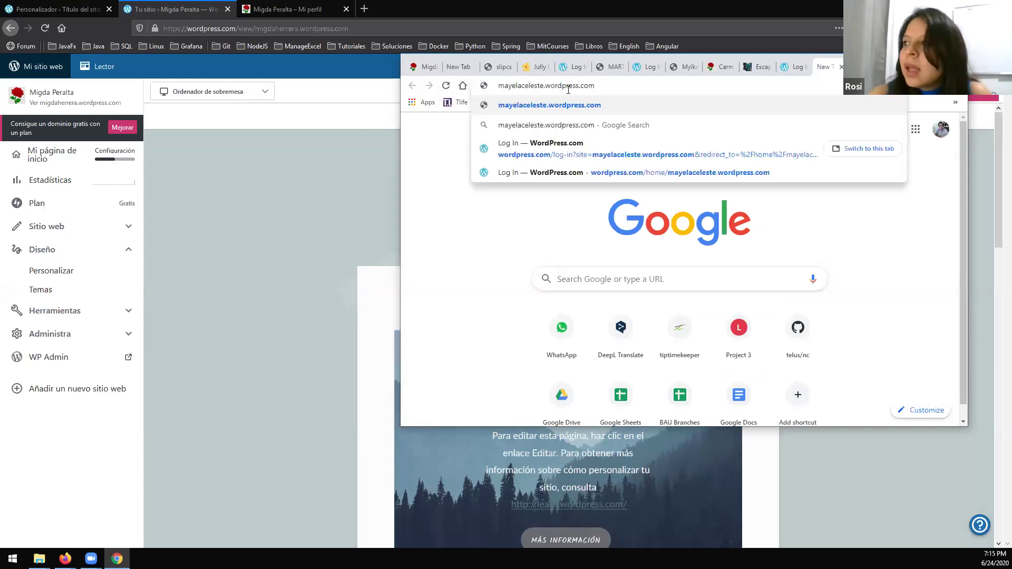
key(Return)
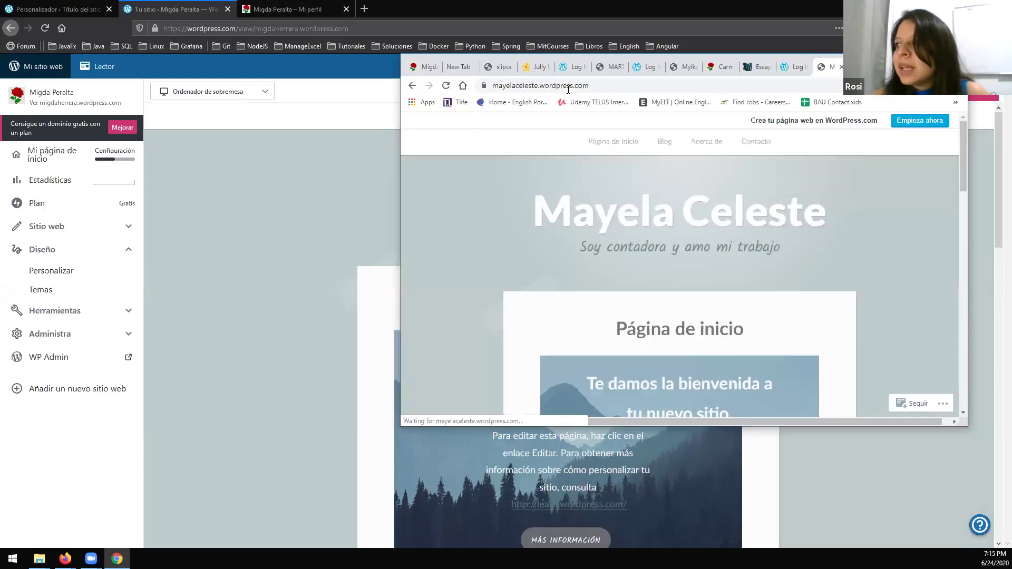
click(501, 89)
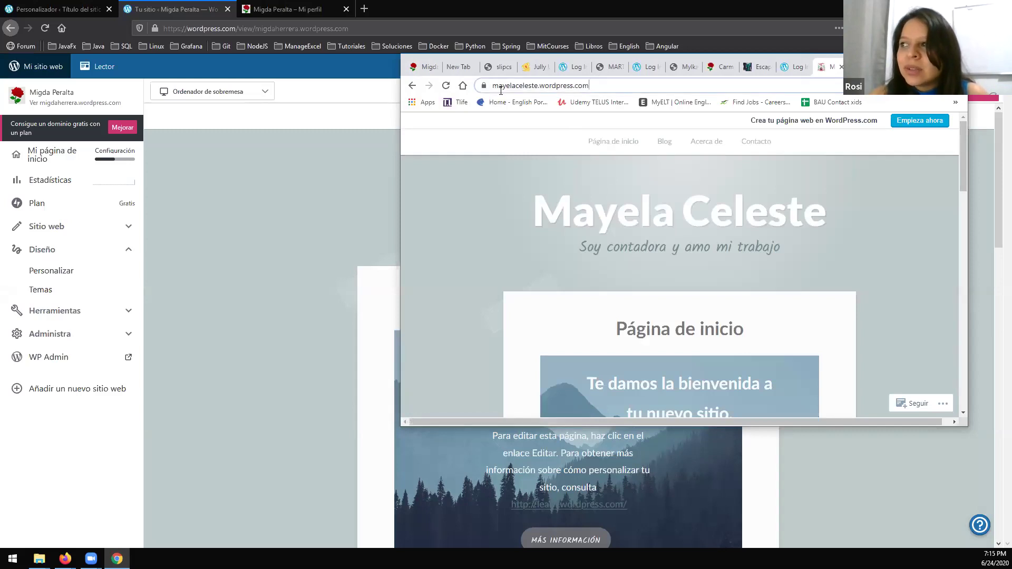
key(ctrl+a)
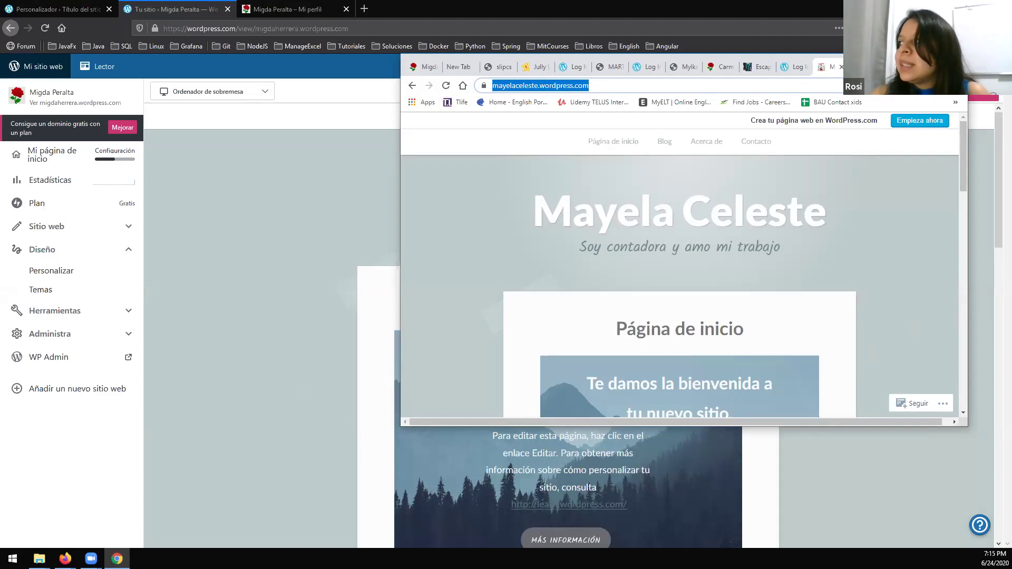
click(907, 61)
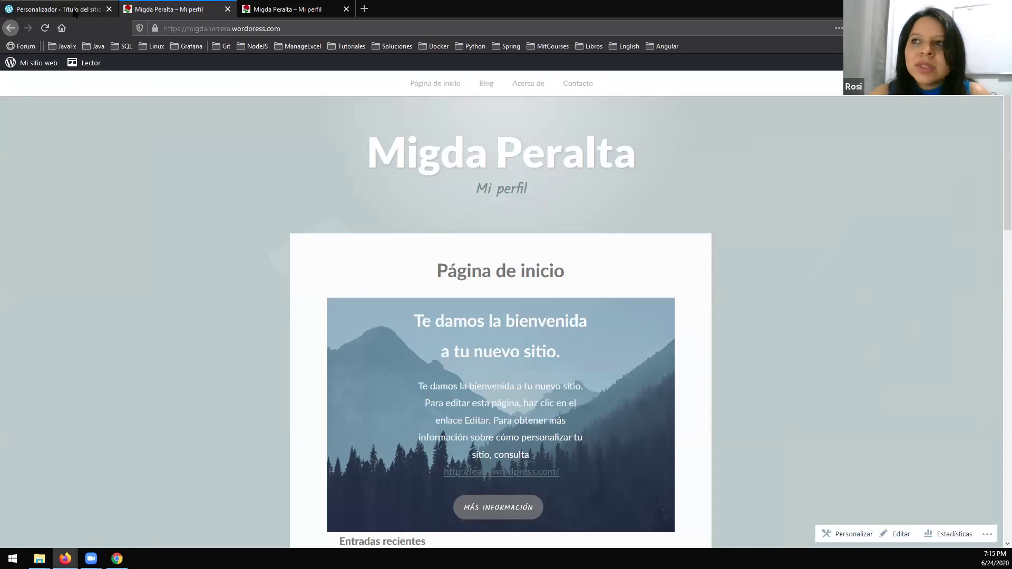
Show the customizer's Identidad del sitio web settings with the site title and 'Mi perfil'
key(ctrl+Page_Up)
click(200, 30)
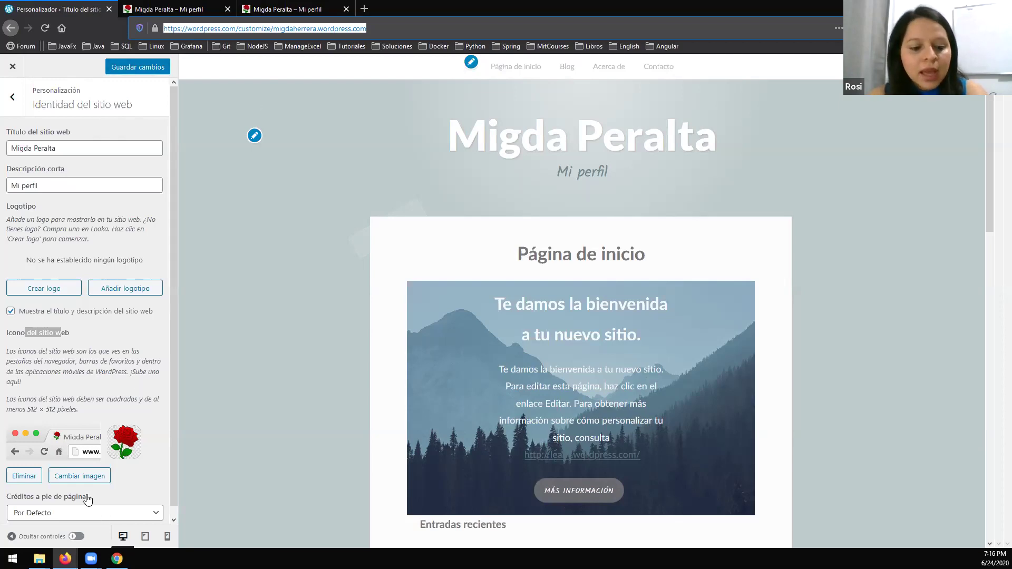
key(alt+Tab)
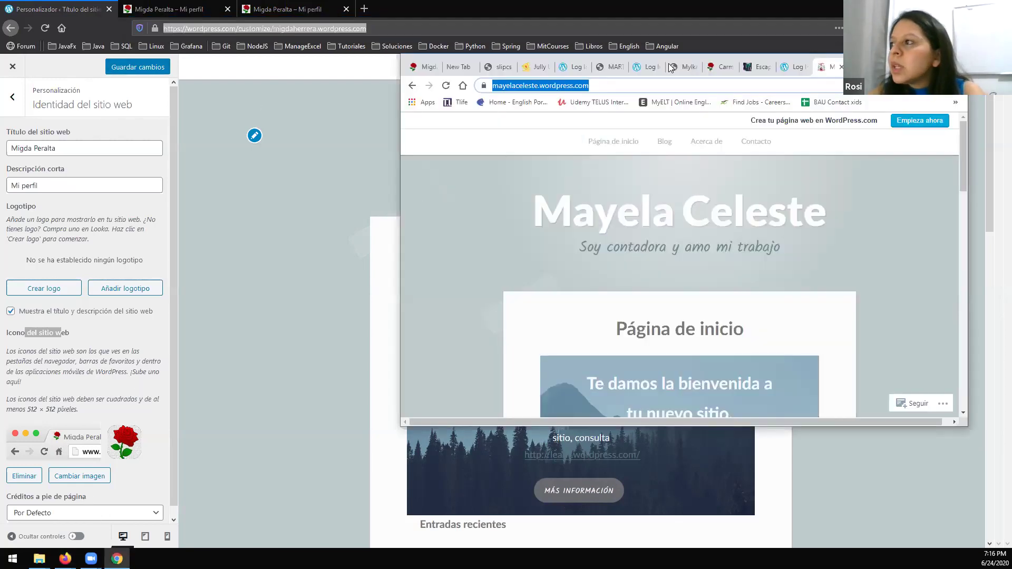
Close a login tab and copy a classmate's site address from its login URL
click(574, 68)
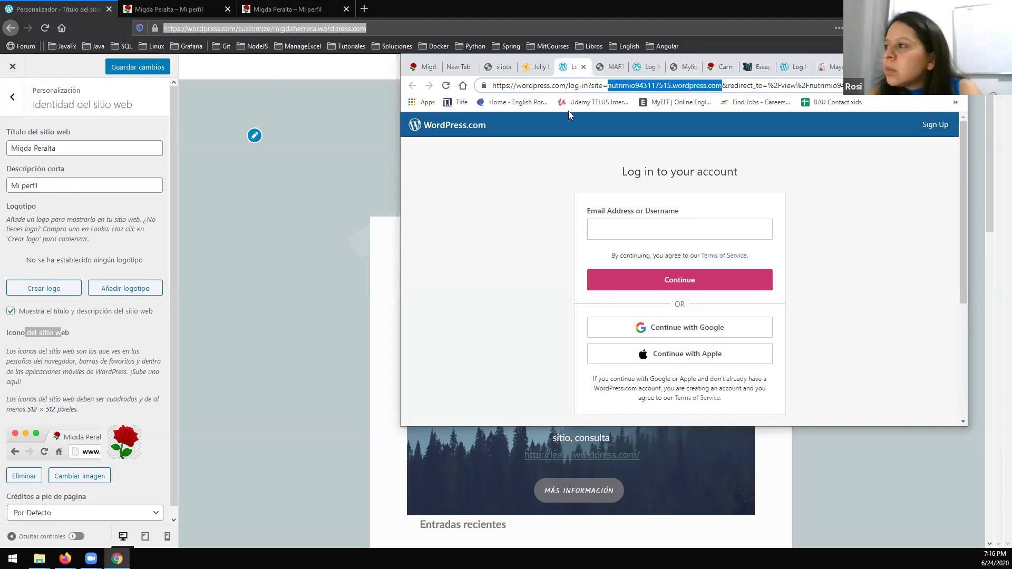
click(584, 67)
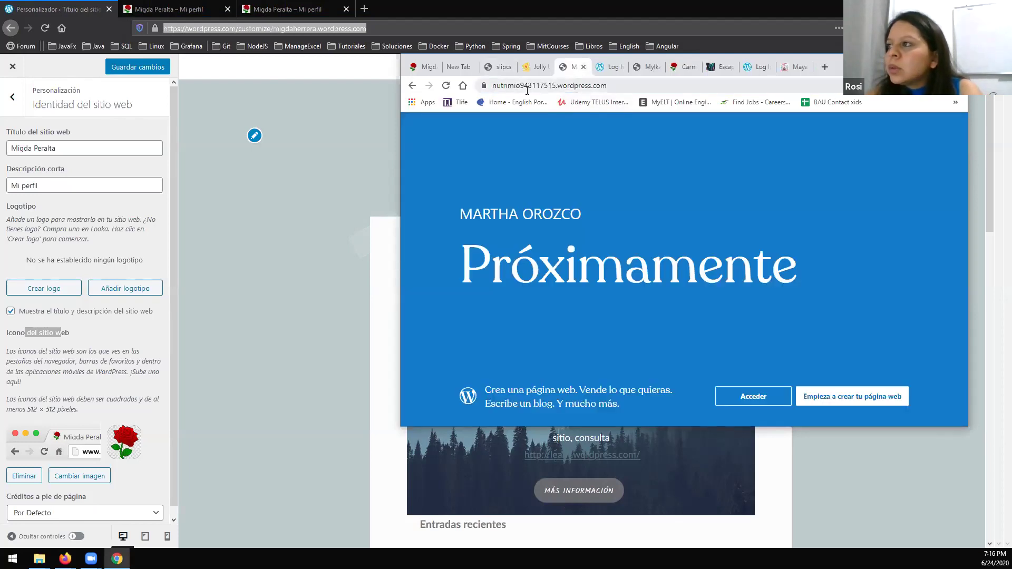
click(608, 70)
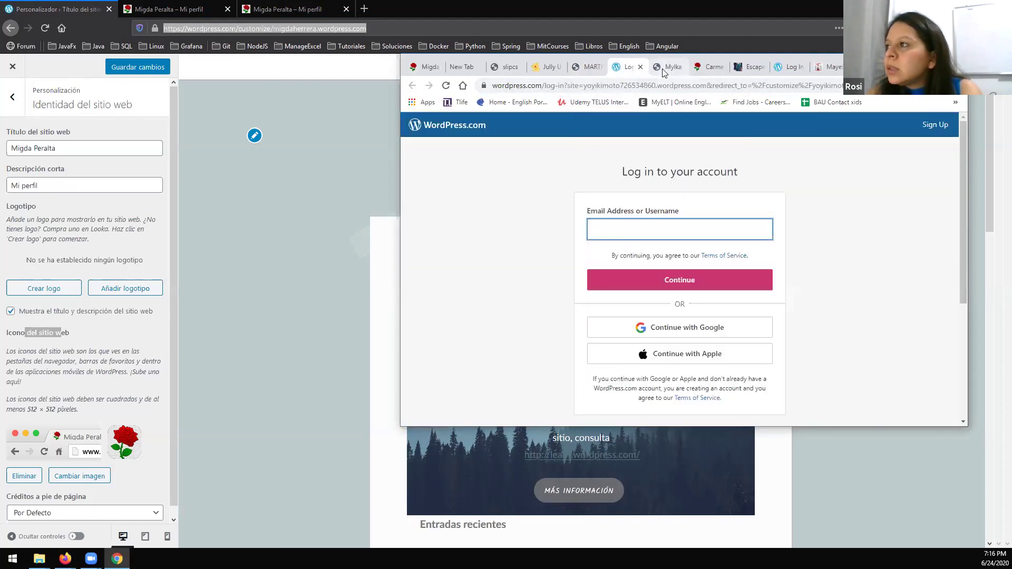
drag(583, 85, 706, 85)
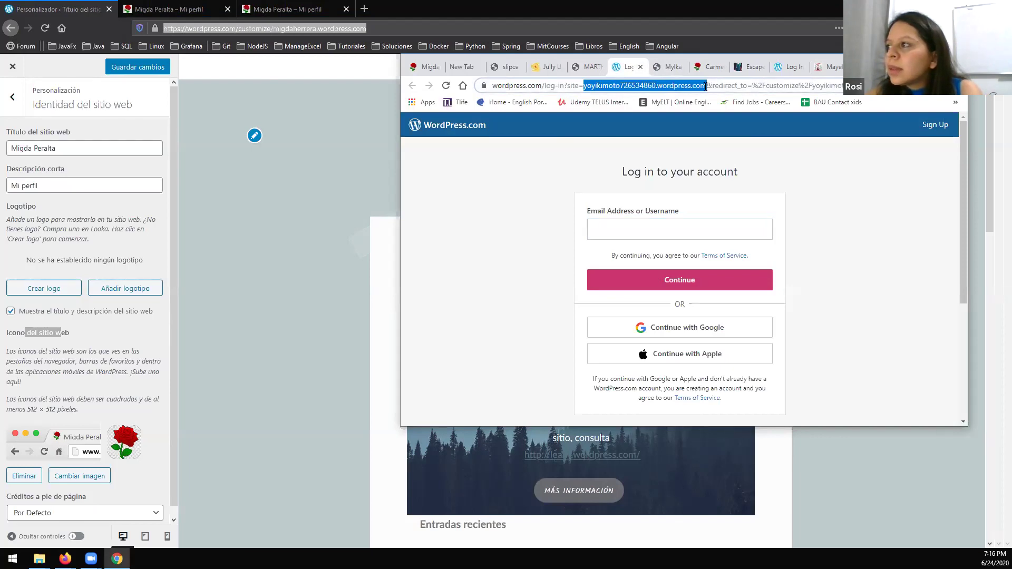
right_click(693, 88)
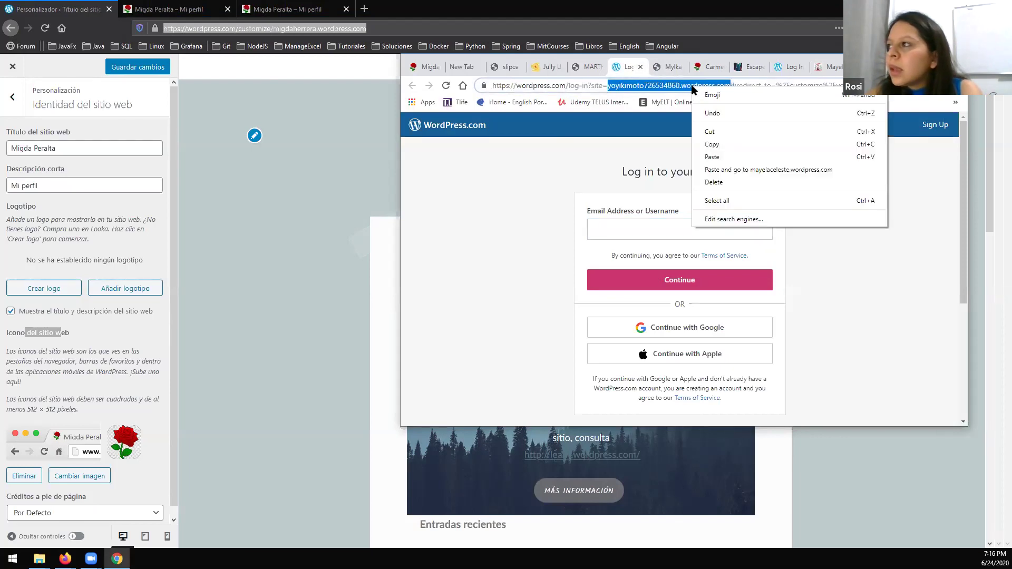
click(711, 150)
Load the classmate's bare site address to view its Próximamente page, then close Chrome
click(769, 86)
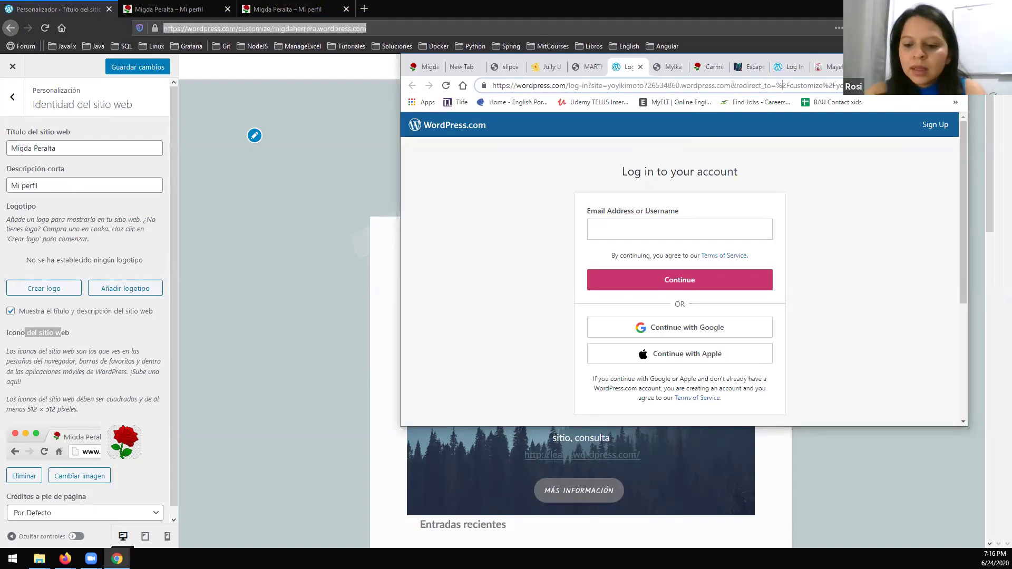
key(BackSpace)
key(BackSpace)
key(BackSpace)
key(BackSpace)
key(BackSpace)
key(BackSpace)
key(BackSpace)
key(BackSpace)
key(BackSpace)
key(BackSpace)
key(BackSpace)
key(BackSpace)
key(BackSpace)
key(BackSpace)
key(BackSpace)
key(BackSpace)
key(BackSpace)
key(BackSpace)
key(BackSpace)
key(BackSpace)
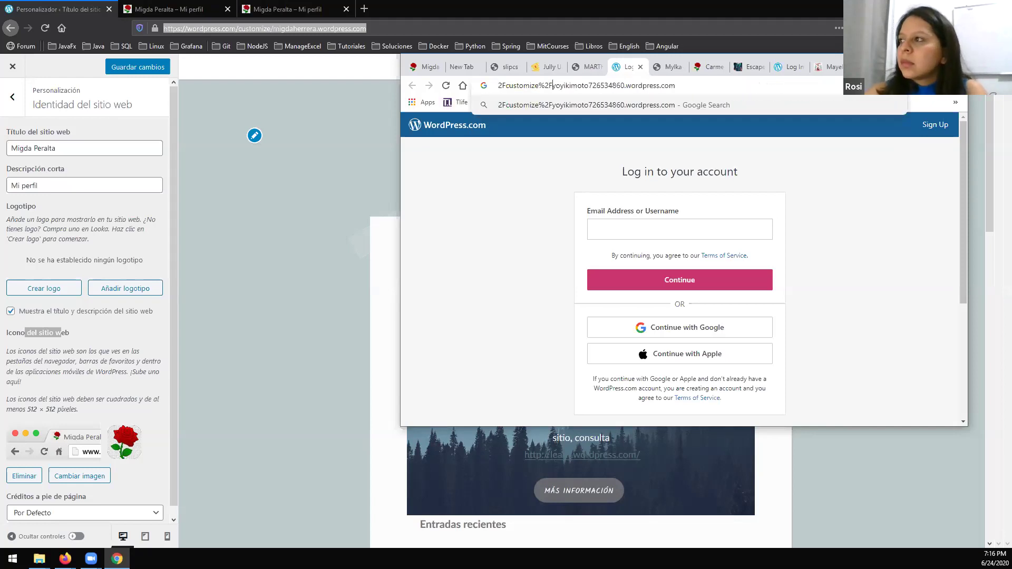
key(BackSpace)
key(BackSpace)
key(BackSpace)
key(BackSpace)
key(BackSpace)
key(BackSpace)
key(BackSpace)
key(BackSpace)
key(BackSpace)
key(BackSpace)
key(BackSpace)
key(BackSpace)
key(BackSpace)
key(BackSpace)
key(BackSpace)
key(BackSpace)
key(BackSpace)
key(BackSpace)
key(BackSpace)
key(BackSpace)
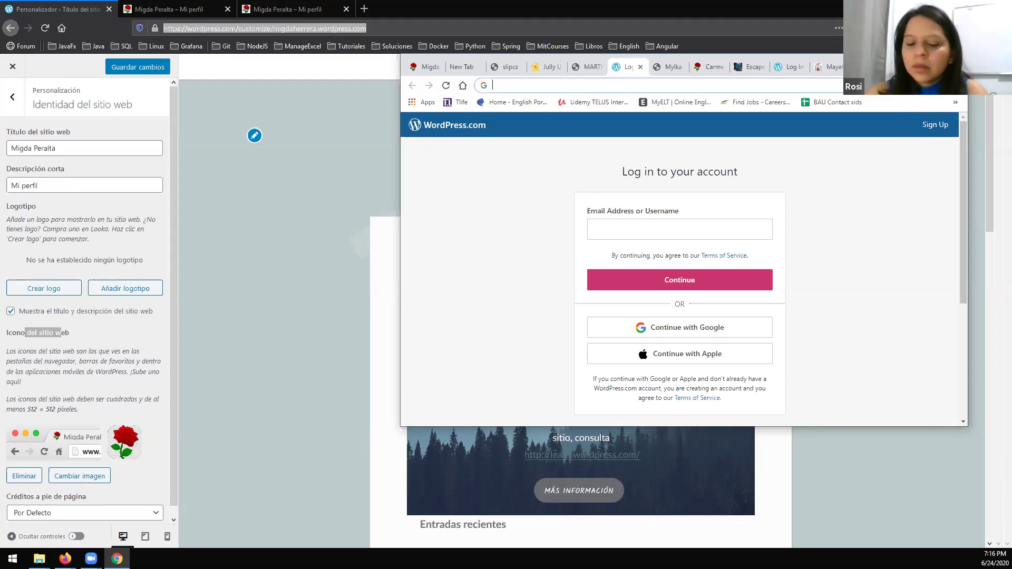
key(ctrl+v)
key(Return)
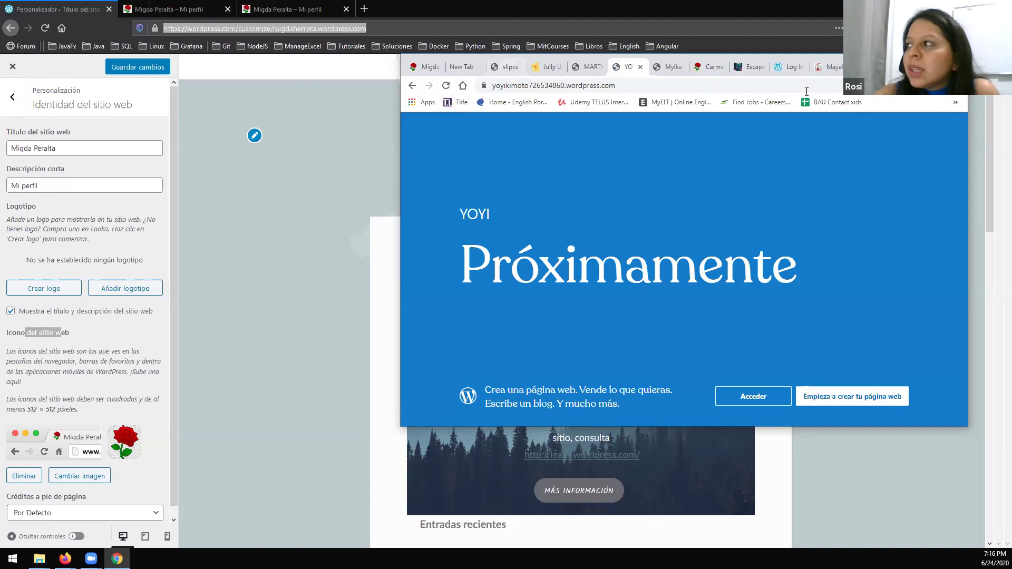
key(alt+F4)
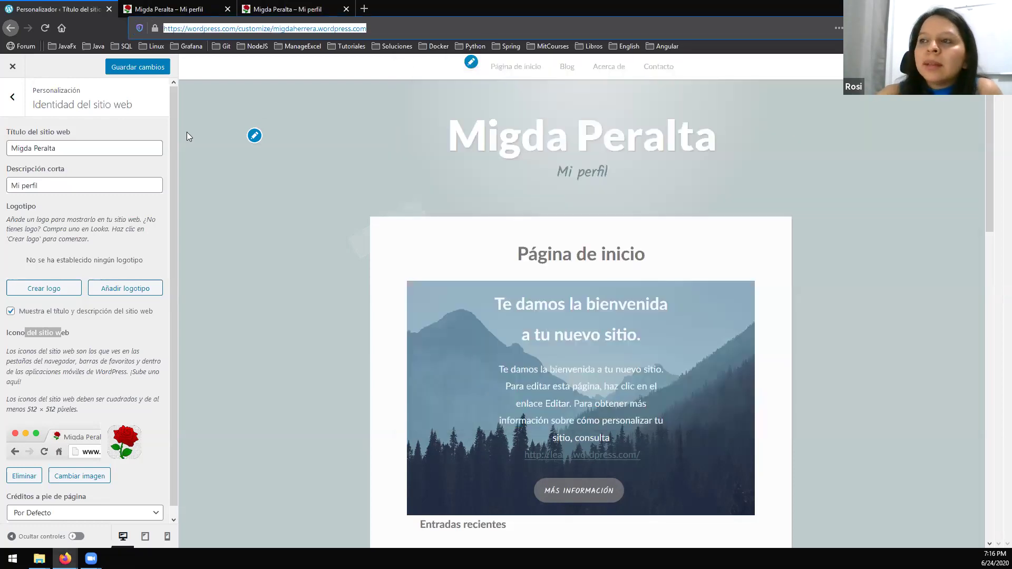
Save the site identity changes and open the public Migda Peralta site via Visitar sitio
click(139, 67)
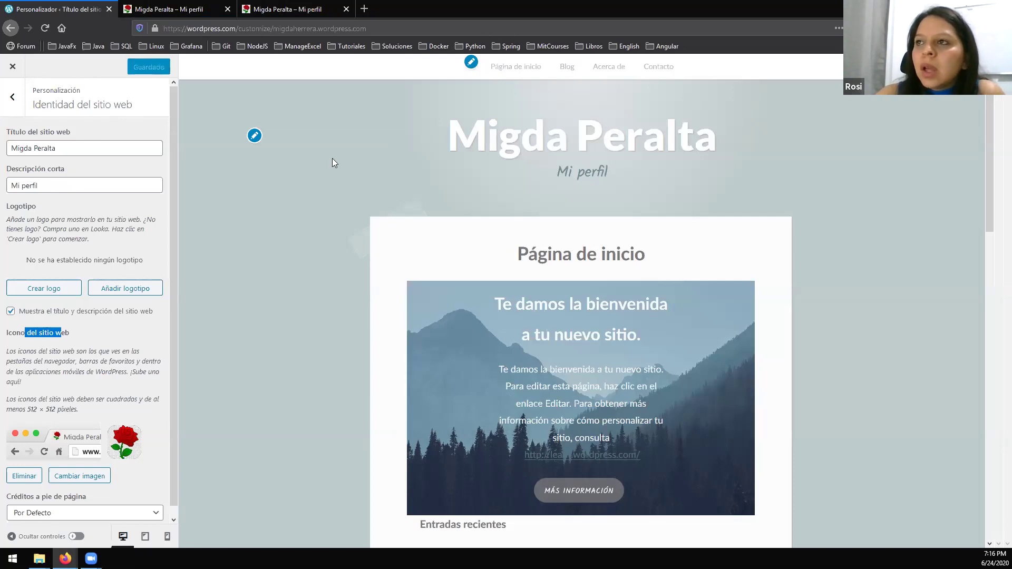
click(12, 67)
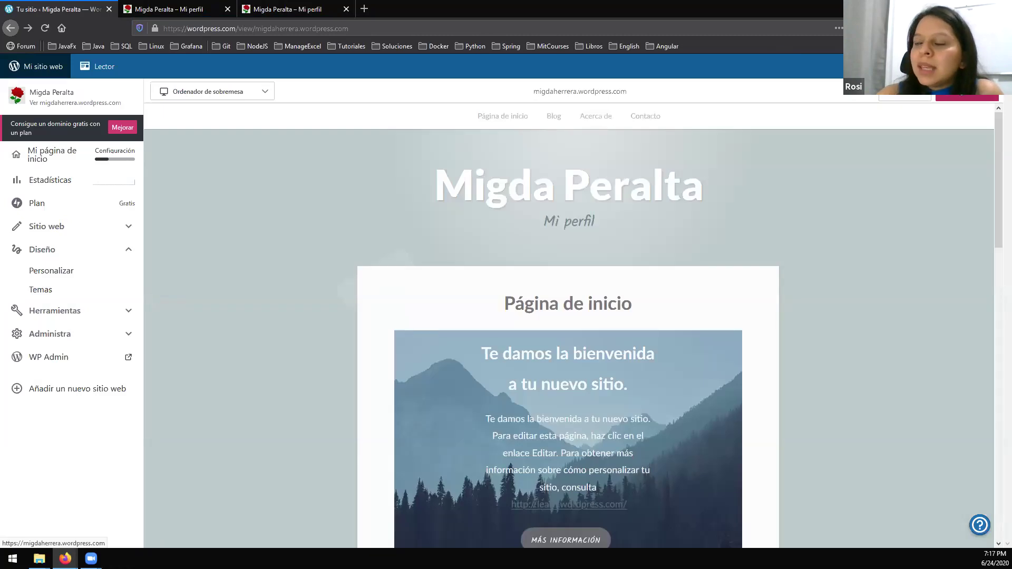
click(73, 97)
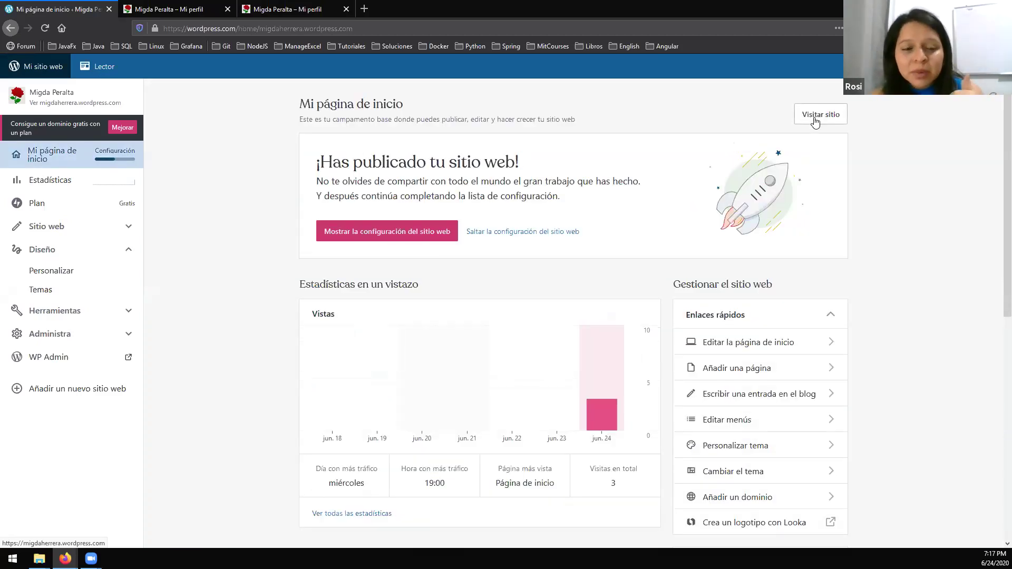
click(815, 121)
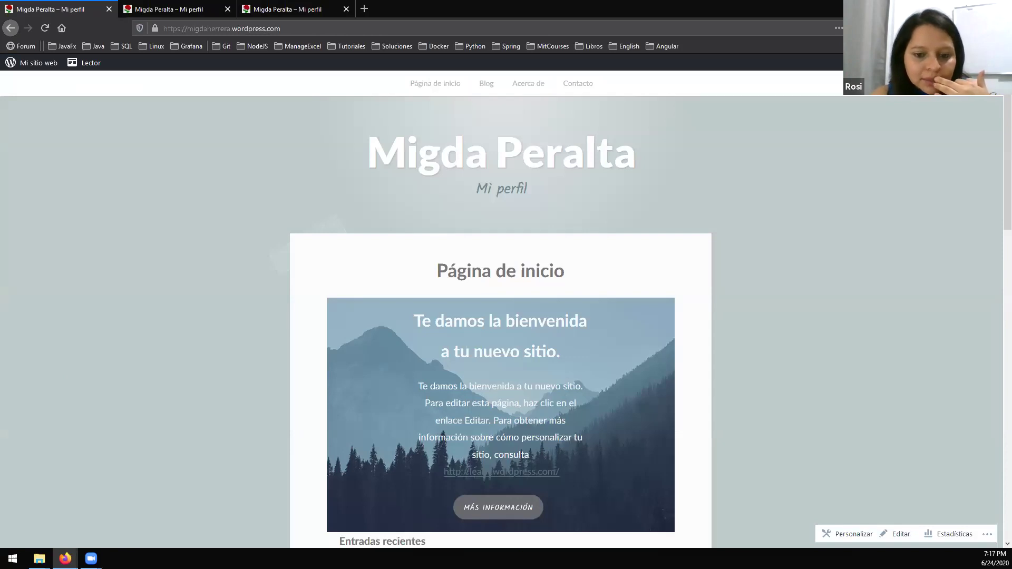
key(alt+Tab)
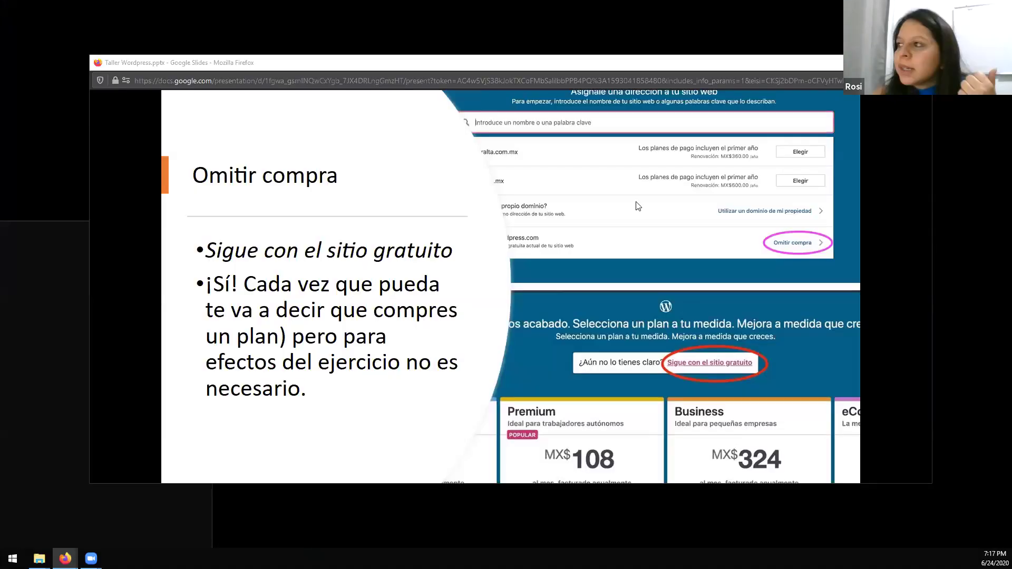
Page from Paso 8 through Omitir compra to the Paso 9 slide, then return to the dashboard
key(Right)
key(Right)
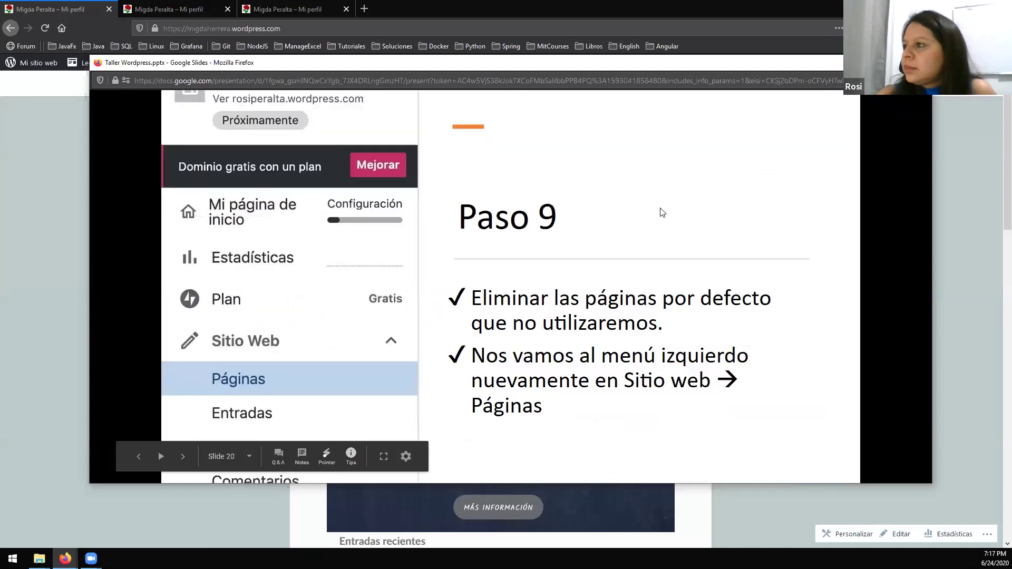
key(Left)
key(Left)
key(Left)
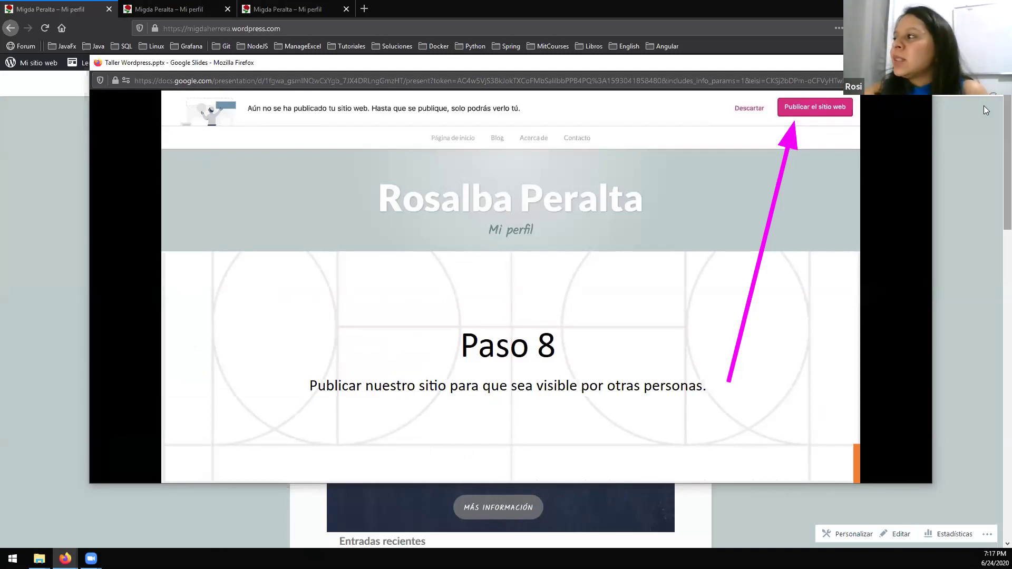
click(632, 199)
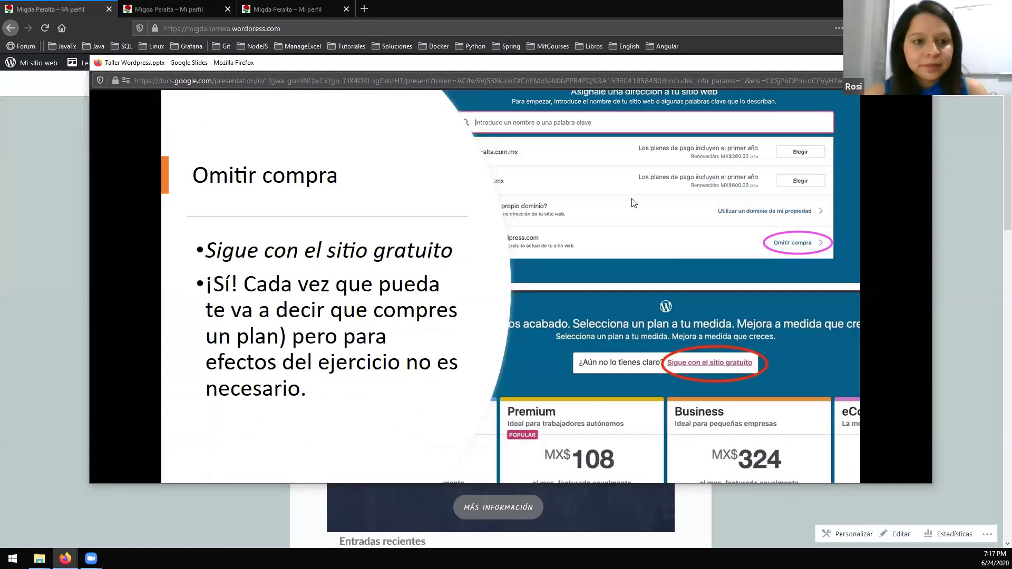
key(Left)
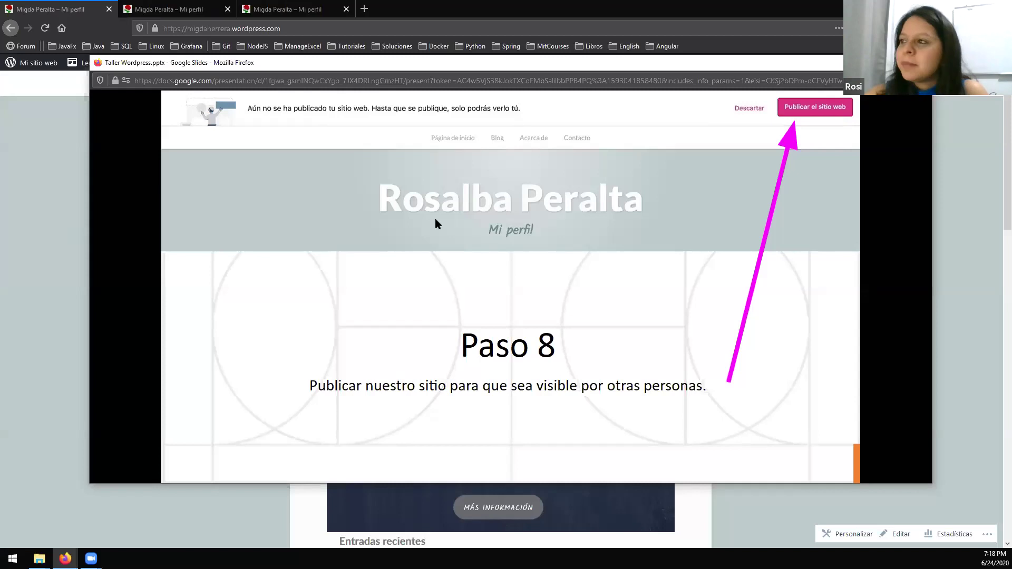
click(843, 140)
key(Right)
key(Left)
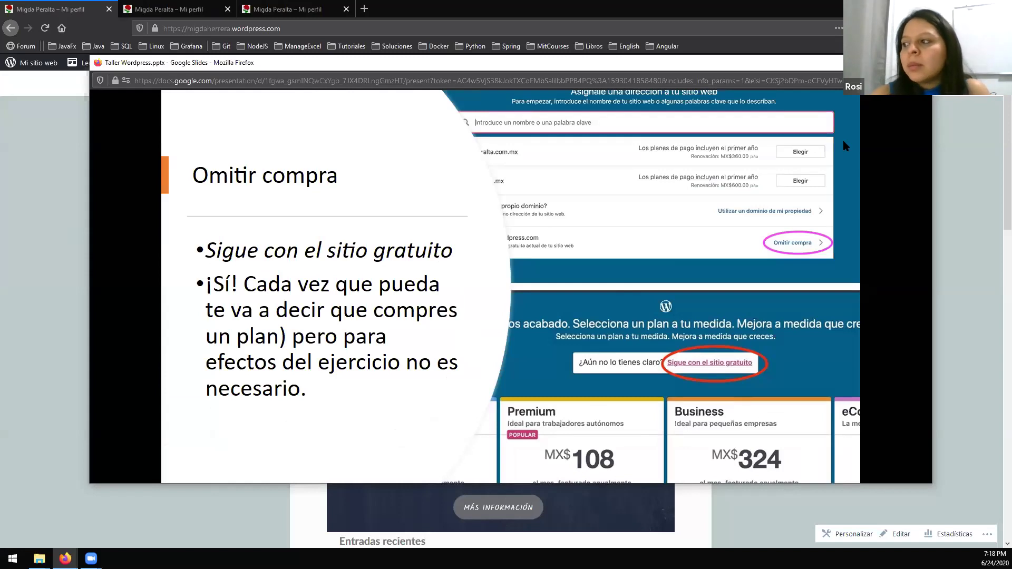
key(Right)
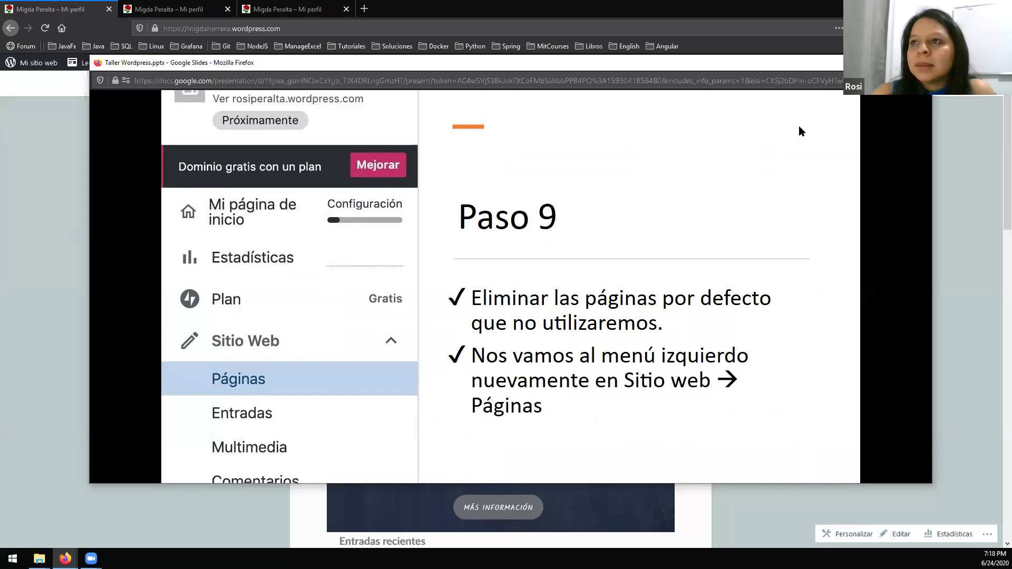
click(32, 62)
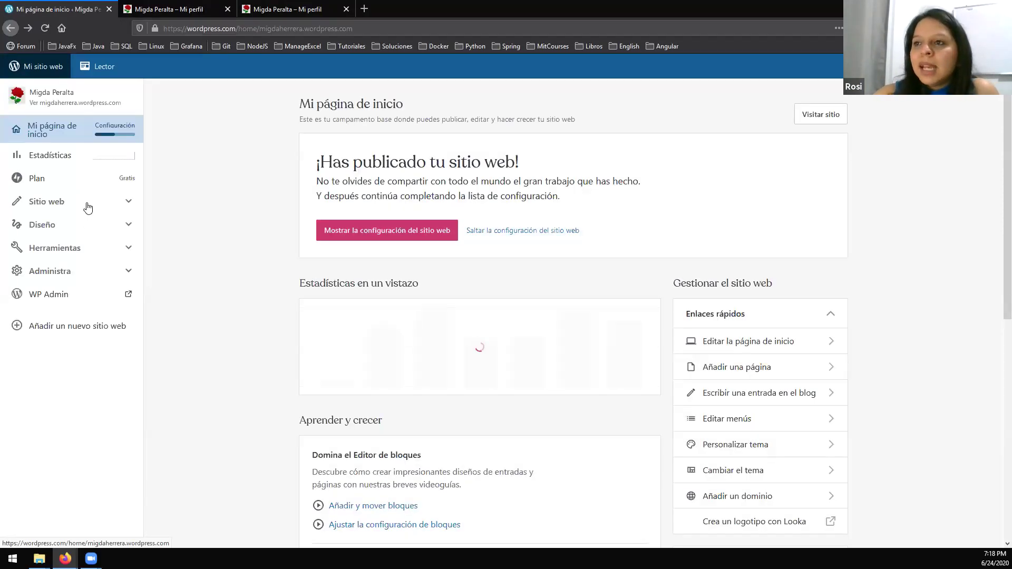
Trash the Blog and Acerca de pages under Sitio web > Páginas, checking En la papelera and Publicado
click(88, 205)
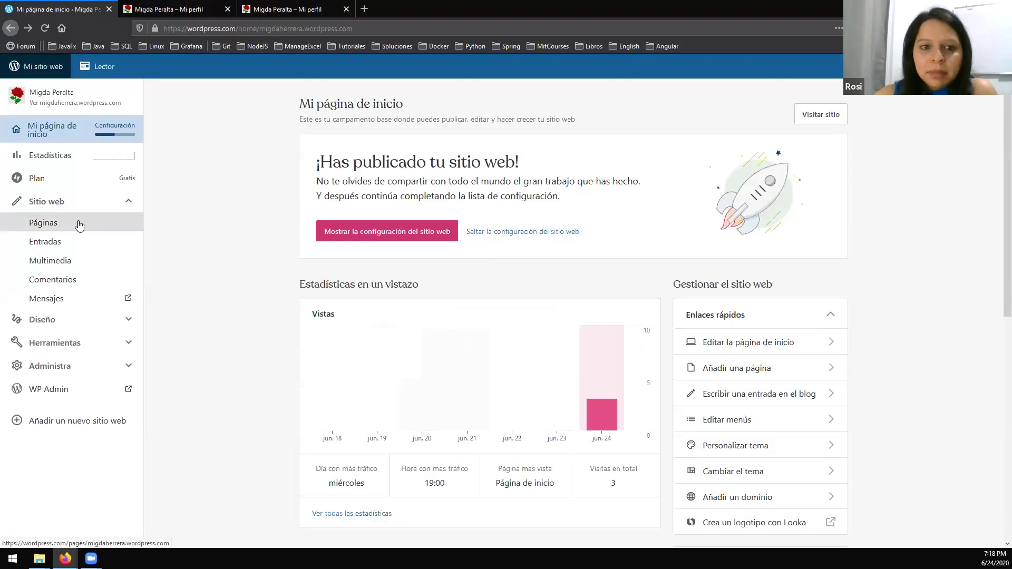
click(80, 223)
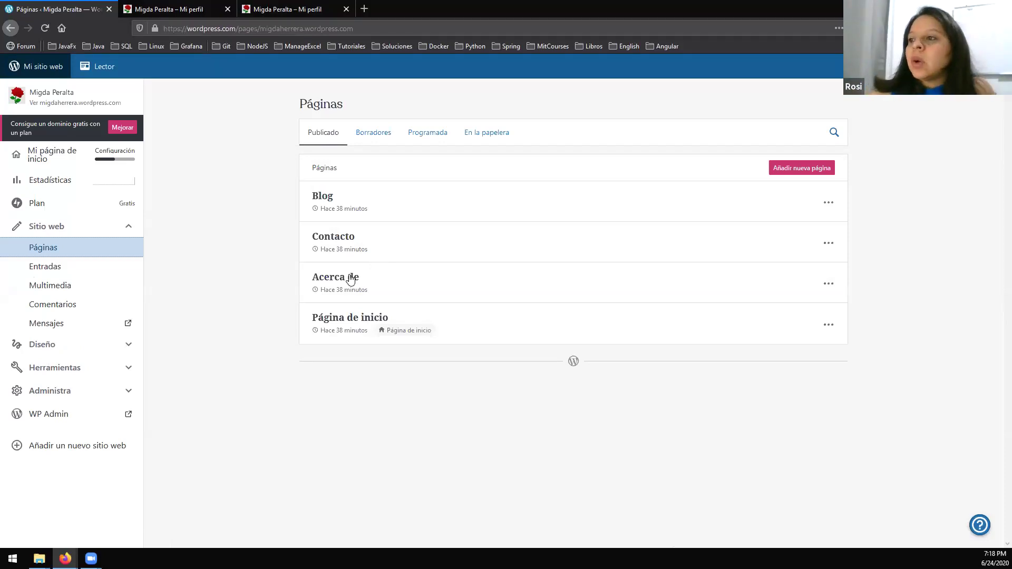
click(829, 203)
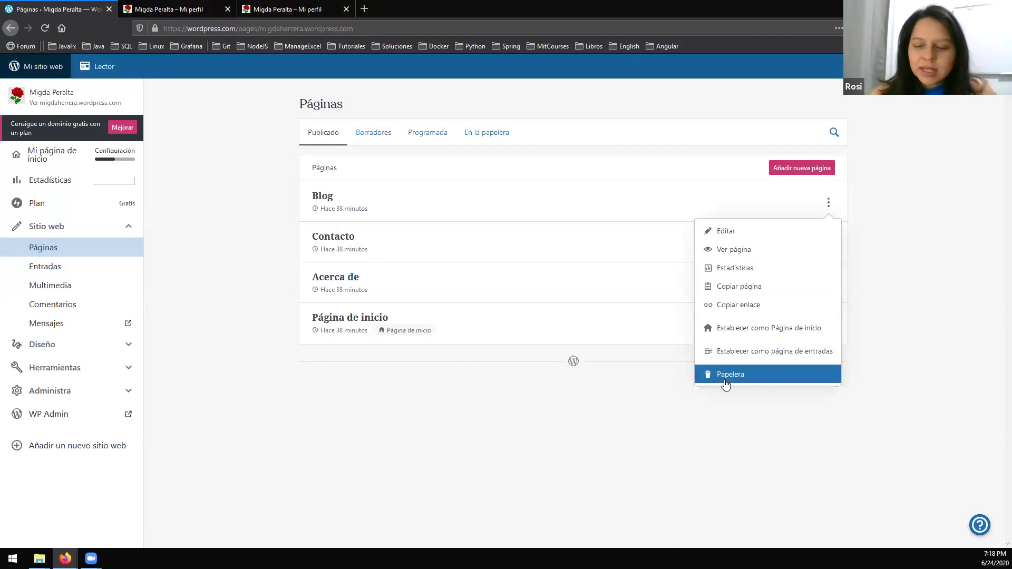
click(827, 206)
click(826, 205)
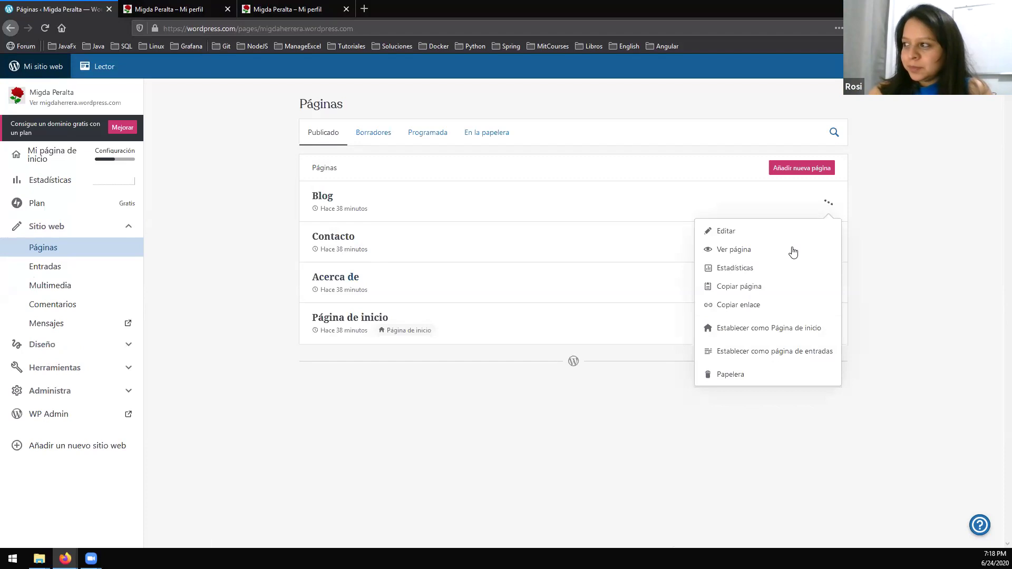
click(718, 378)
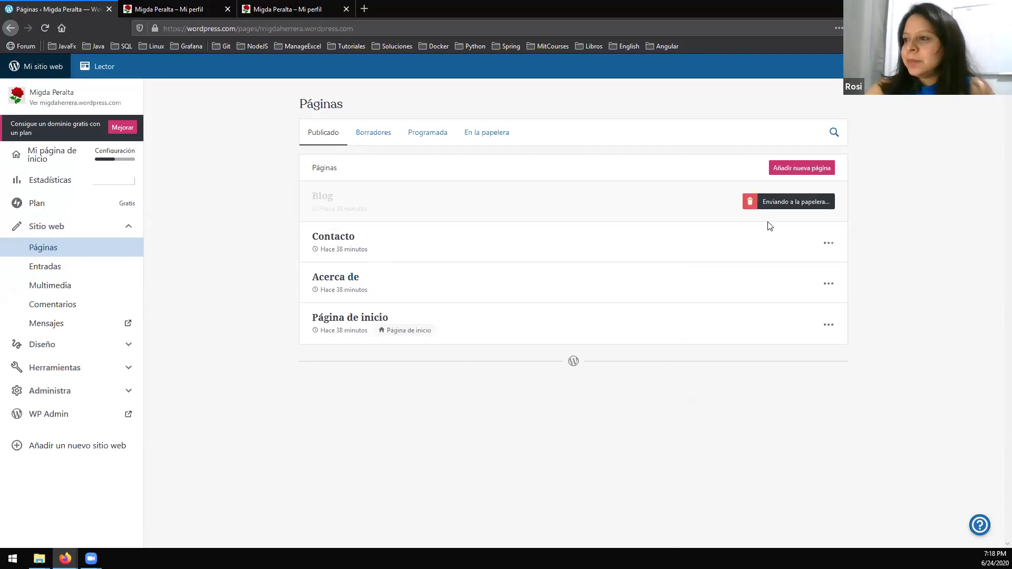
click(828, 289)
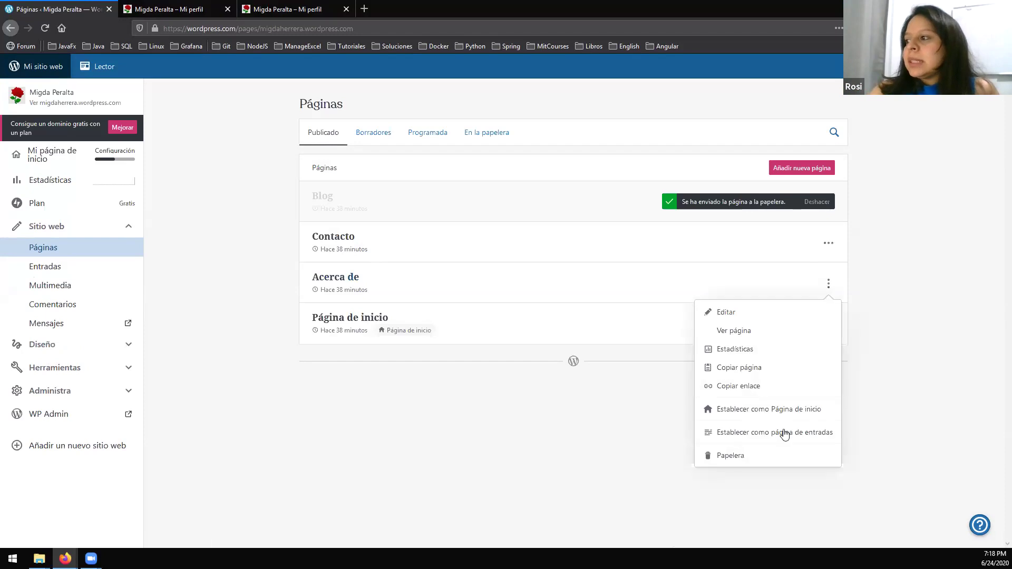
click(771, 457)
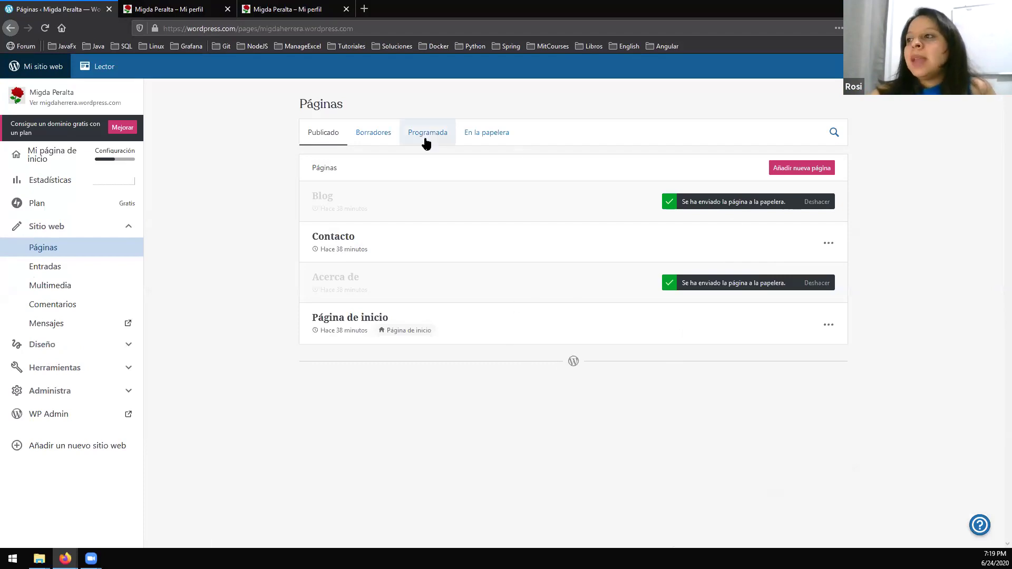
click(476, 135)
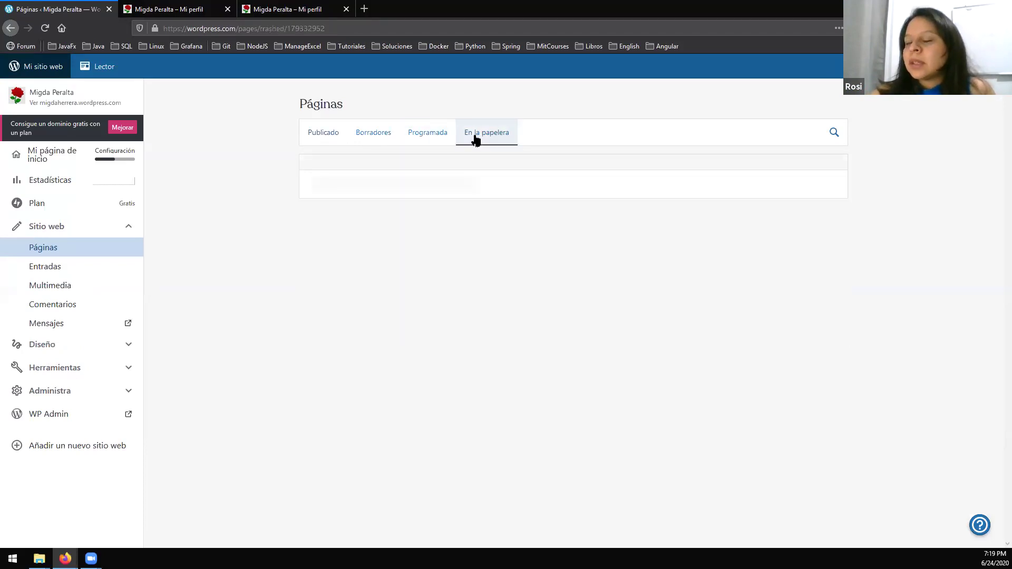
click(325, 139)
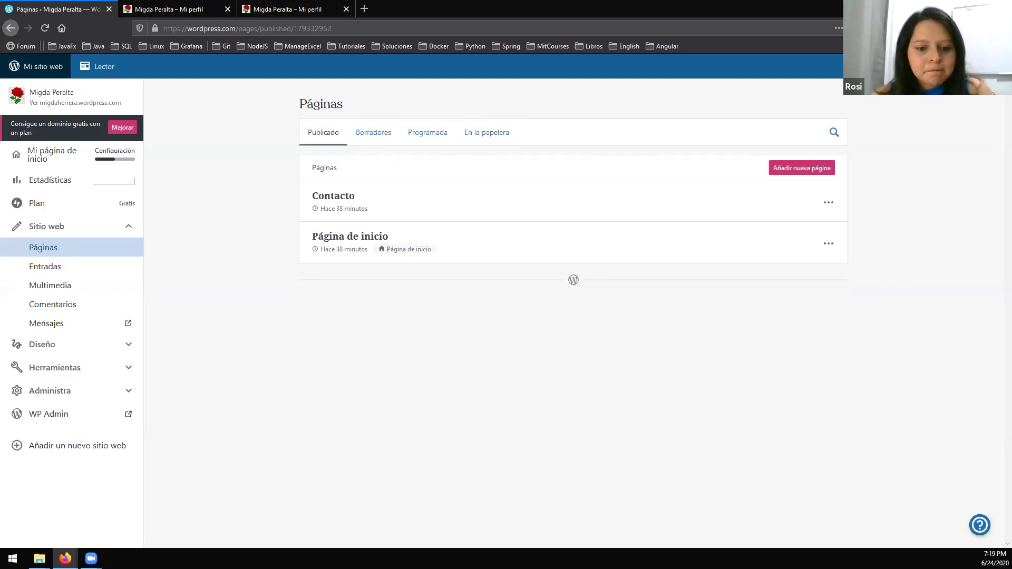
key(alt+Tab)
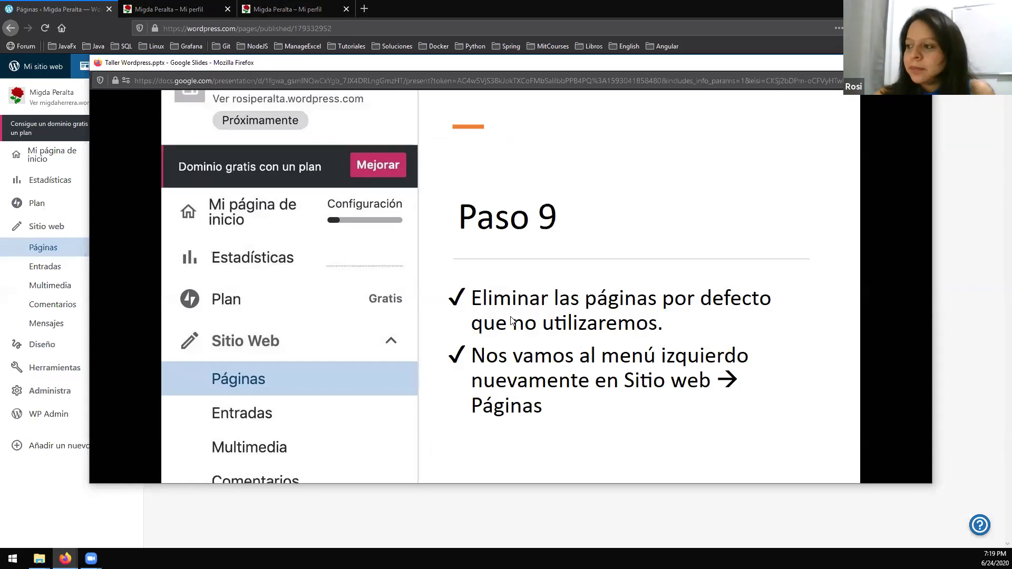
Advance past the delete-pages slide to Paso 10 on changing the home page layout
key(Right)
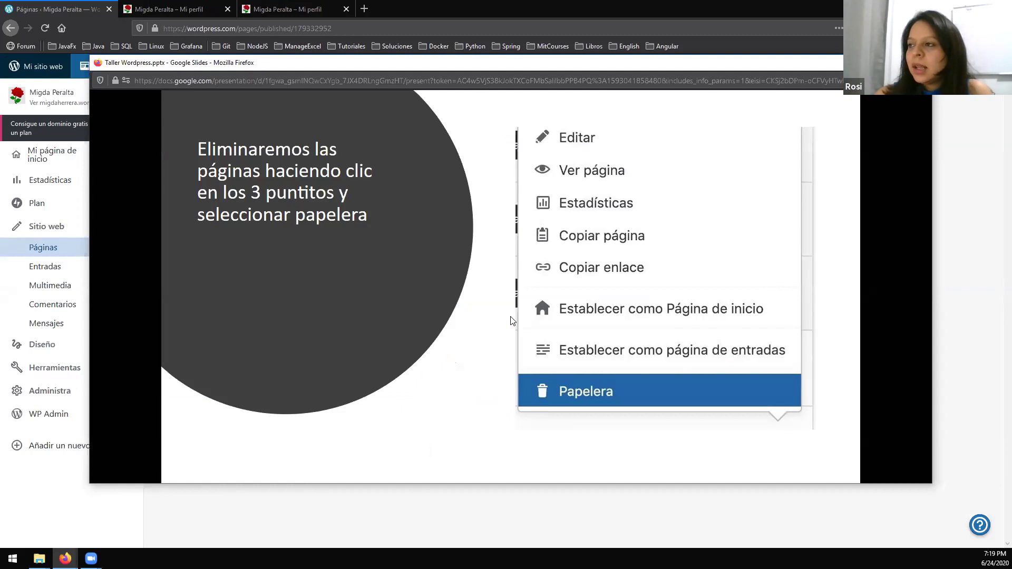
key(Right)
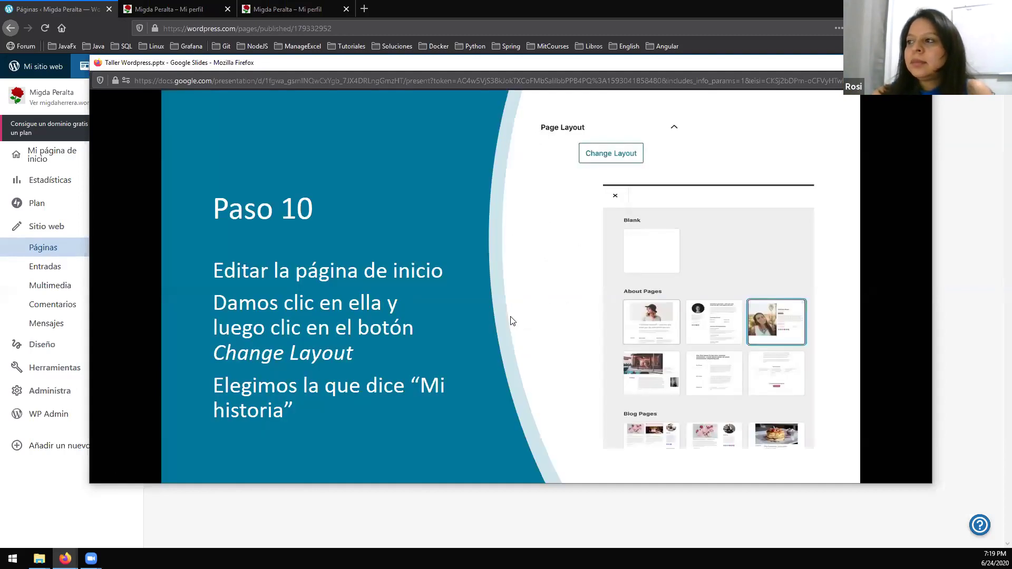
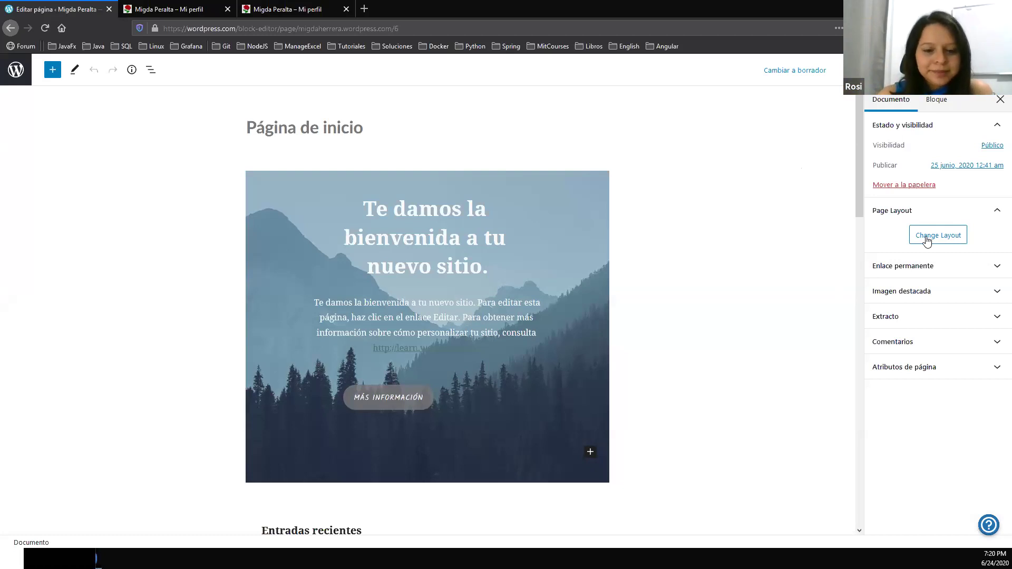
Change the home page's layout and confirm overwriting its current content
click(928, 240)
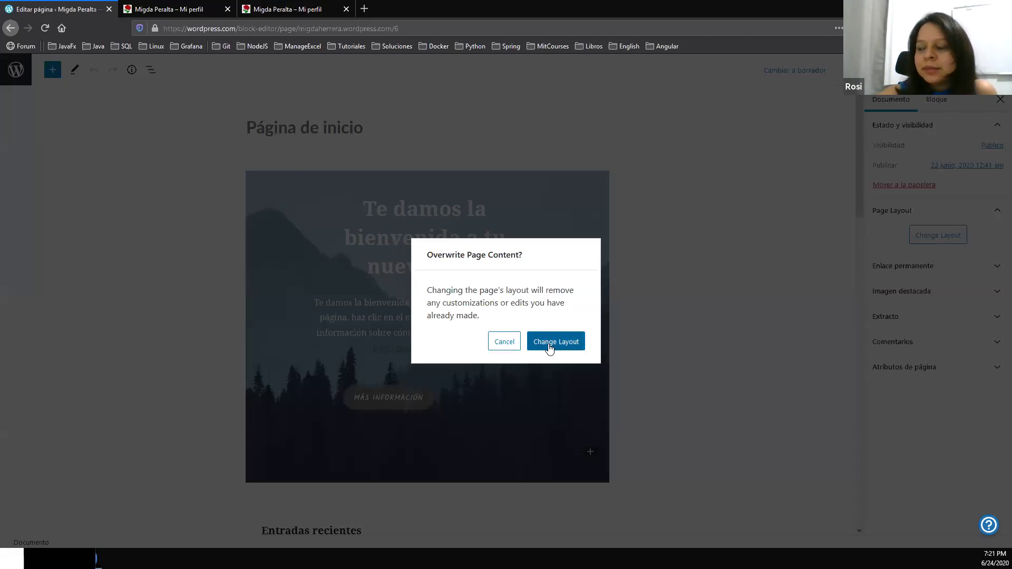
click(549, 348)
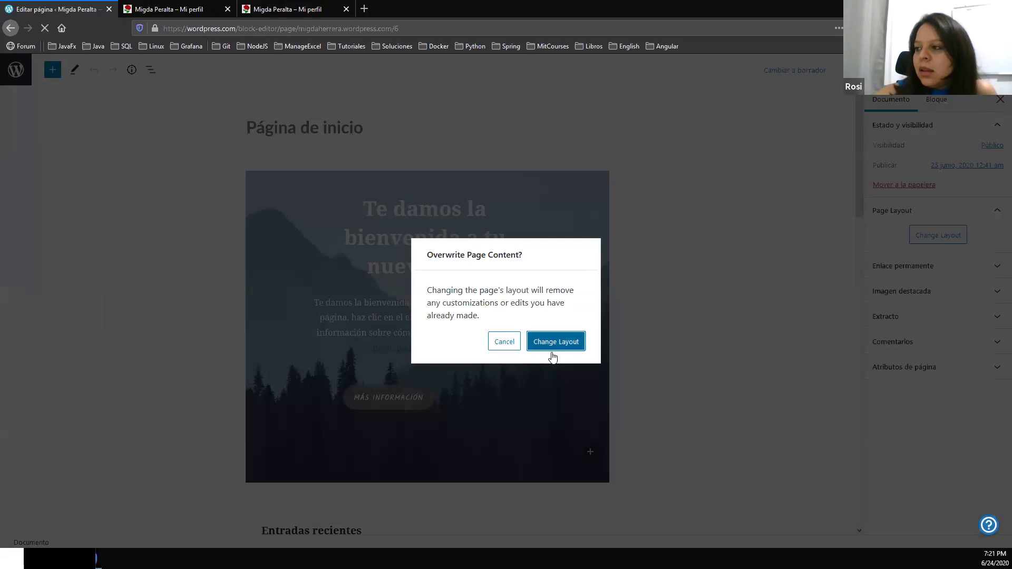
click(552, 345)
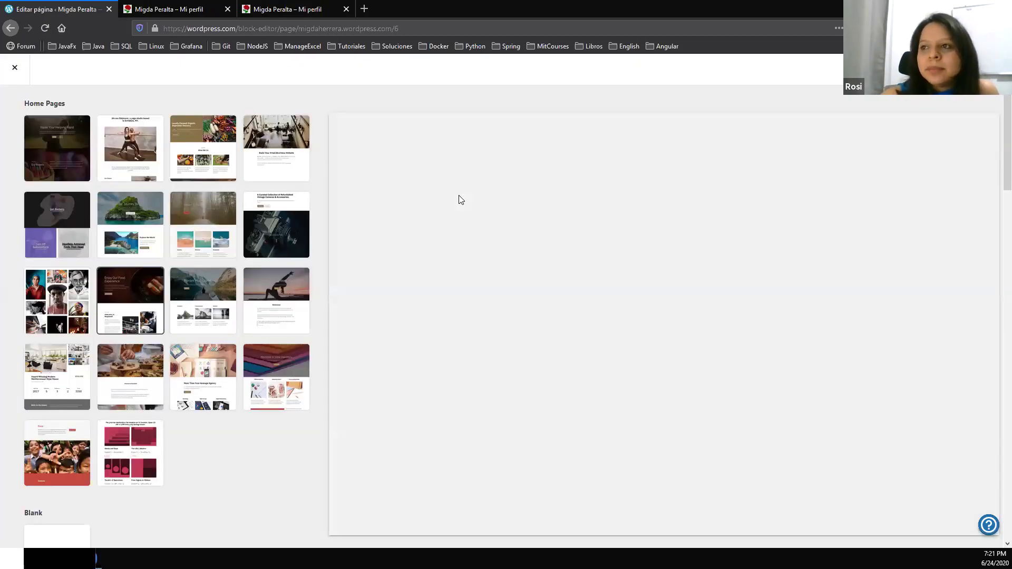
Preview the third About Pages layout and apply it to the home page
scroll(32, 260, down, 8)
scroll(32, 262, up, 8)
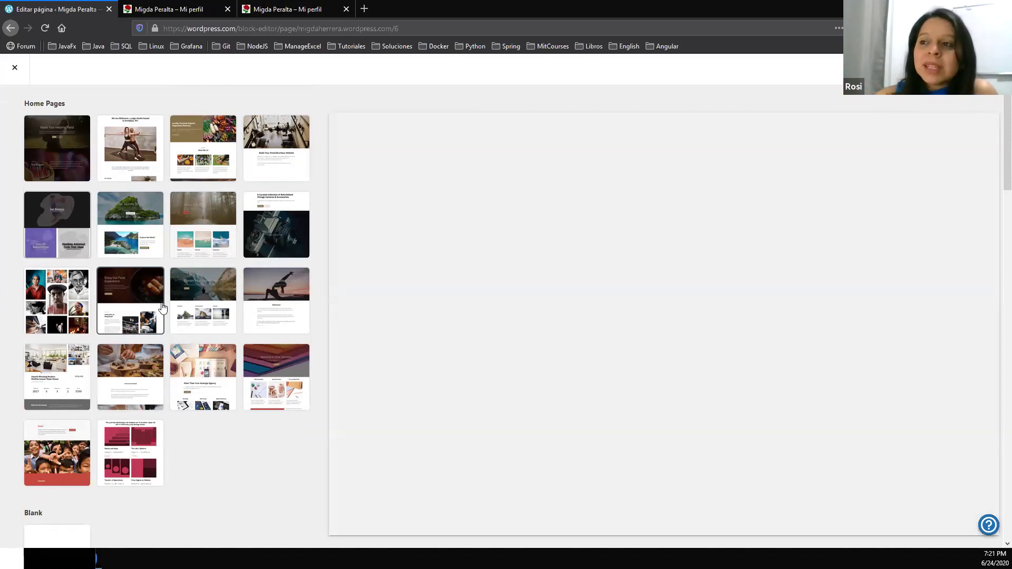
scroll(161, 306, down, 7)
click(187, 296)
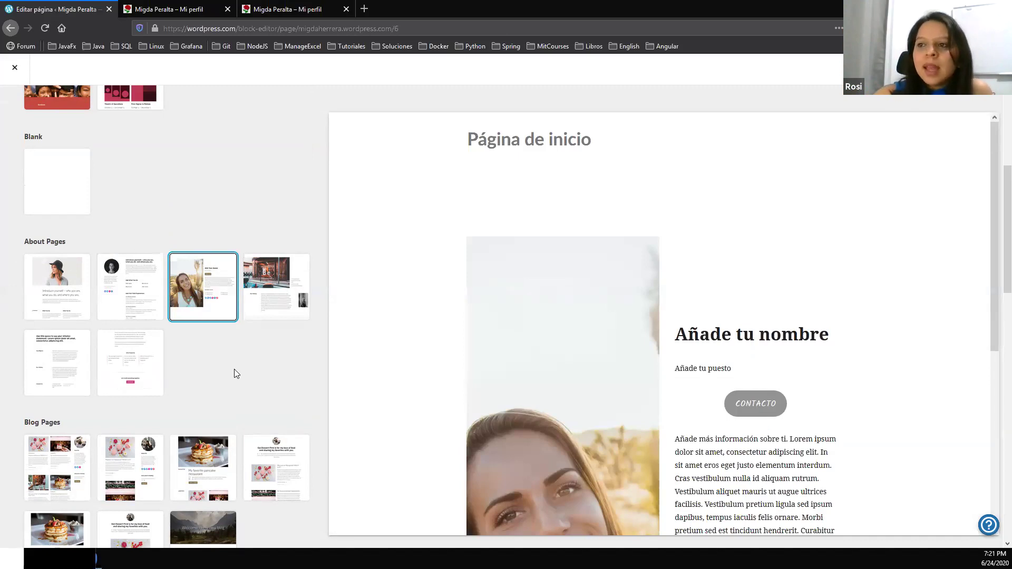
scroll(146, 200, up, 7)
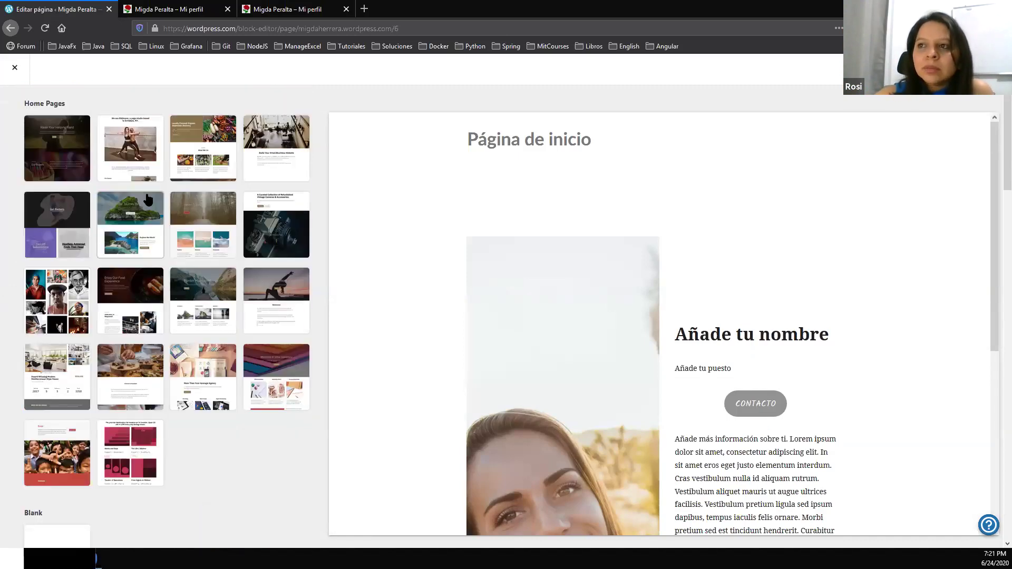
scroll(147, 199, down, 8)
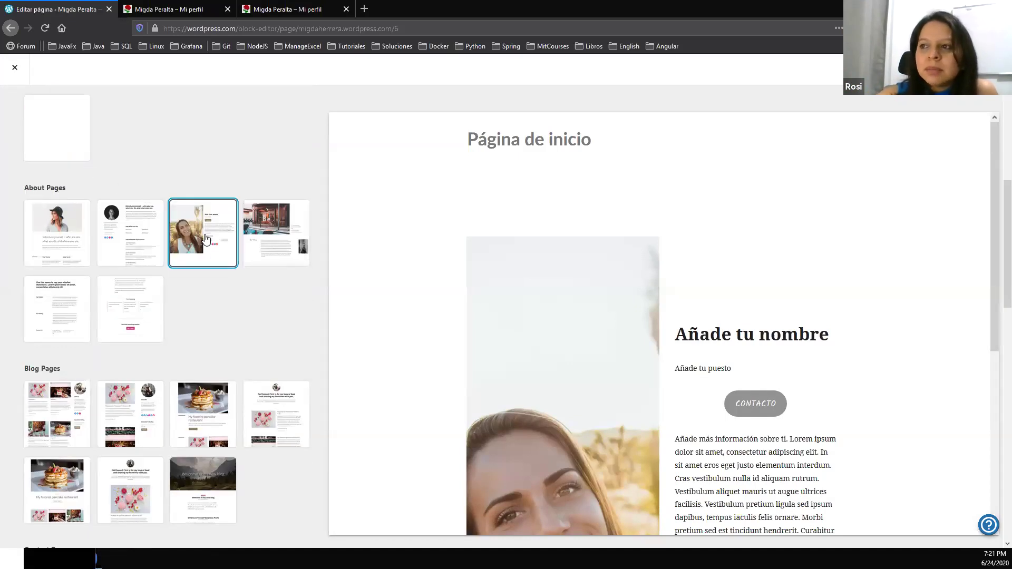
scroll(714, 222, down, 3)
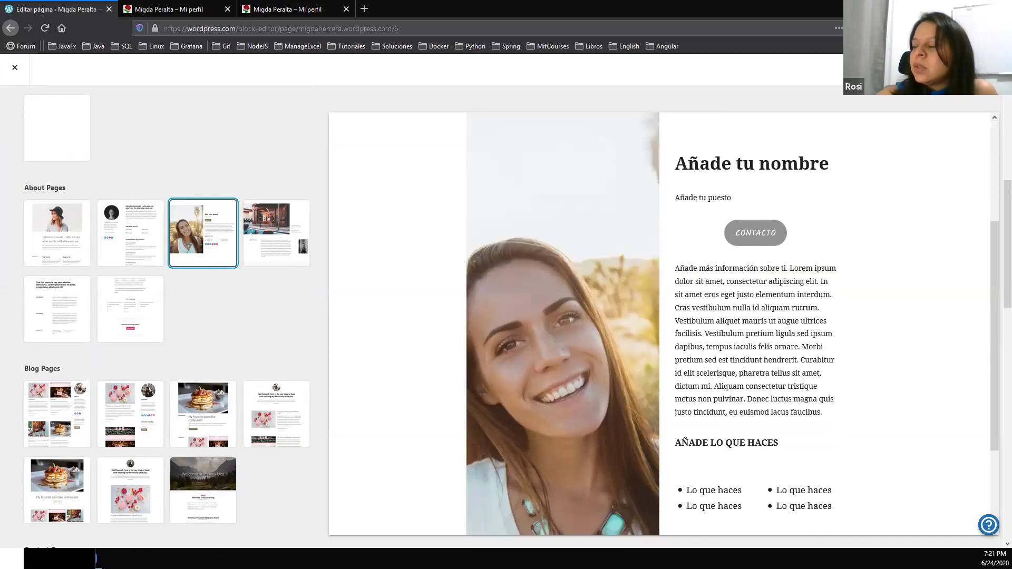
click(954, 69)
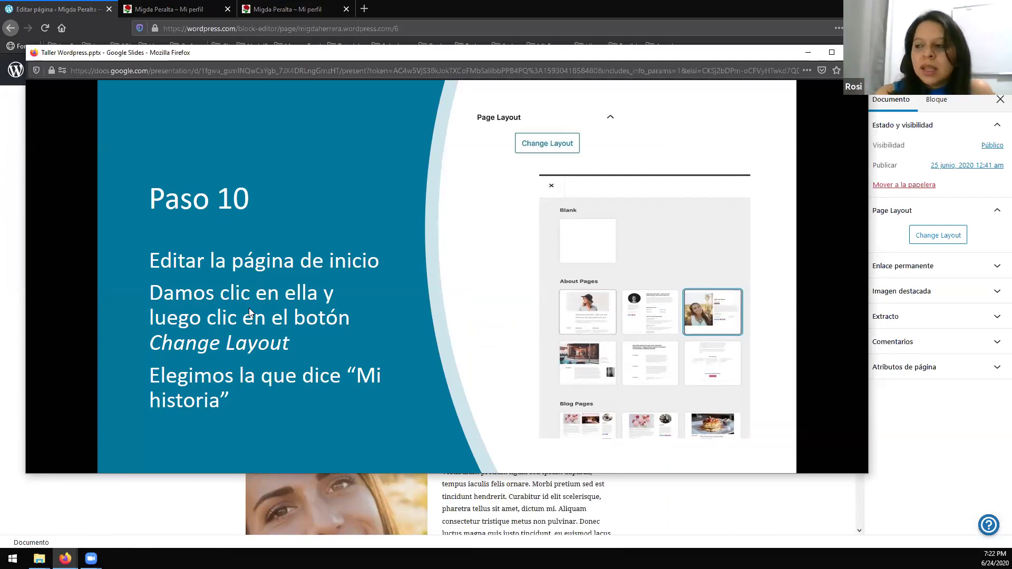
Advance the slideshow two slides to 'Opciones comunes', then hide it to return to the editor
click(248, 312)
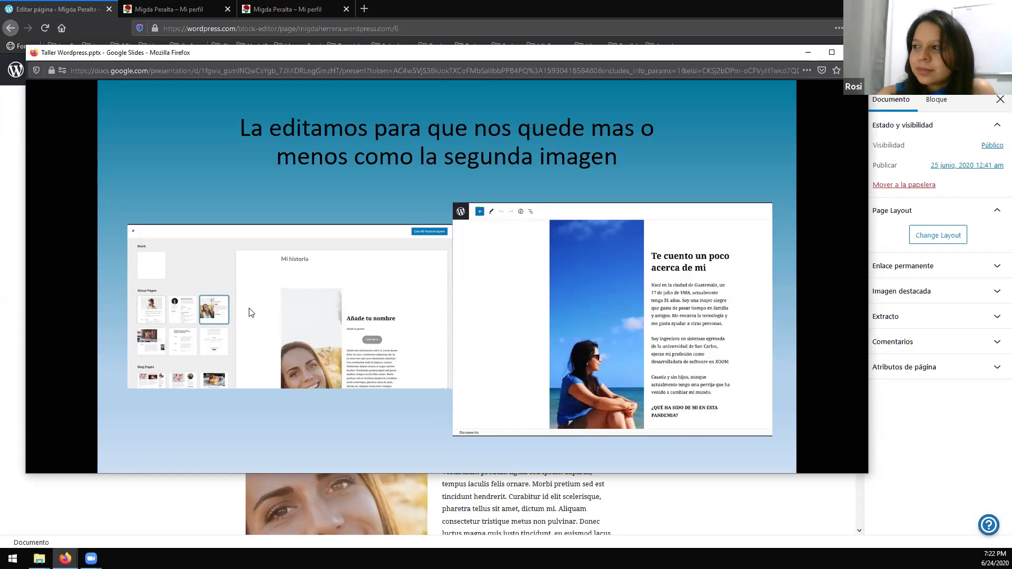
click(251, 313)
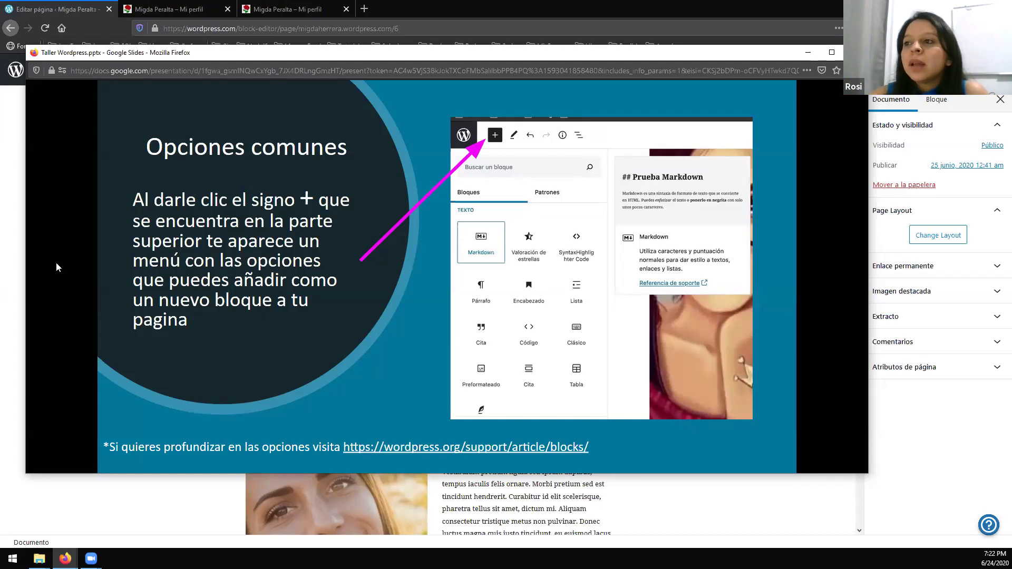
drag(545, 52, 532, 76)
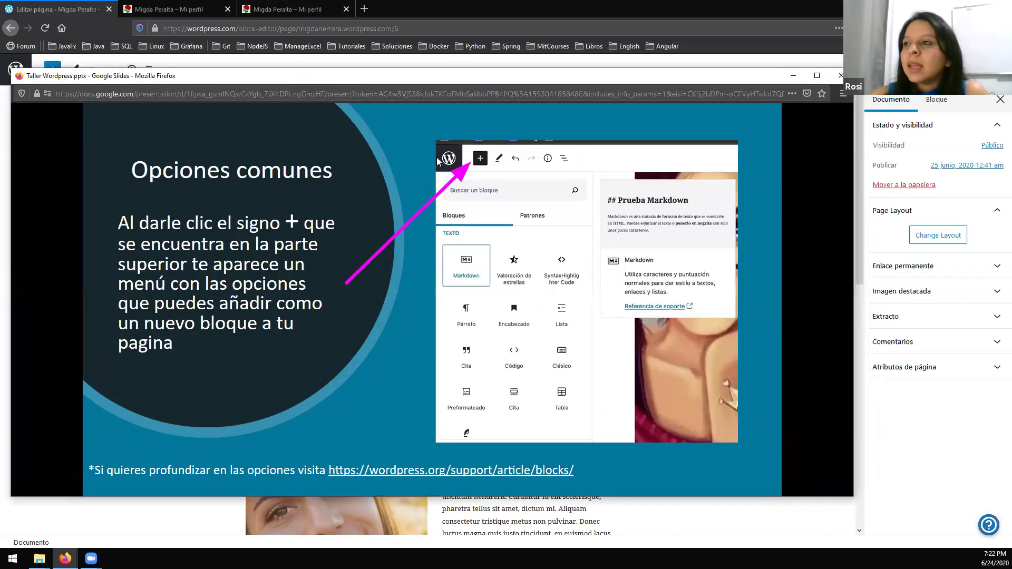
key(alt+Tab)
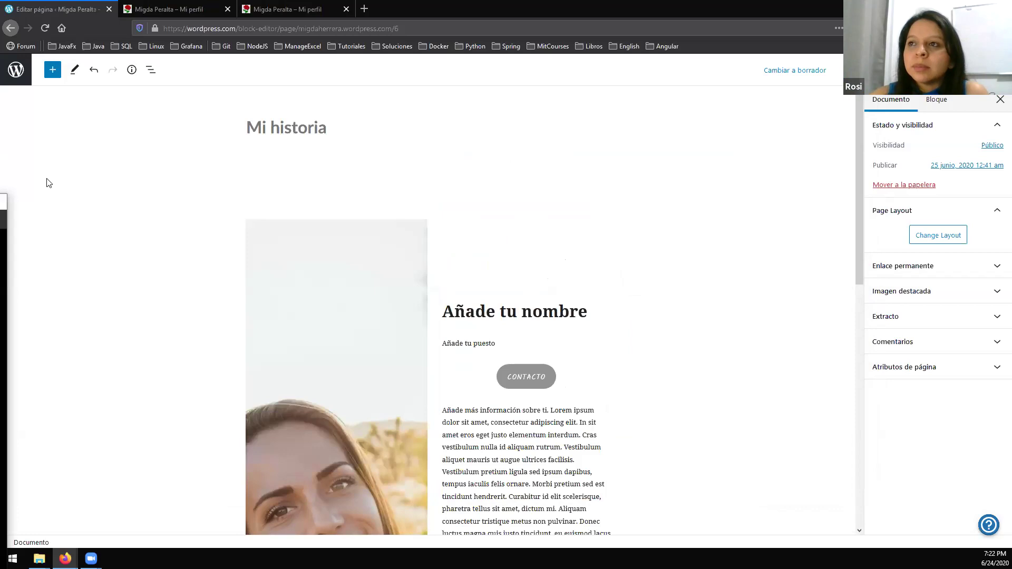
Open the block inserter panel beside the Mi historia page and view its Texto blocks
click(53, 69)
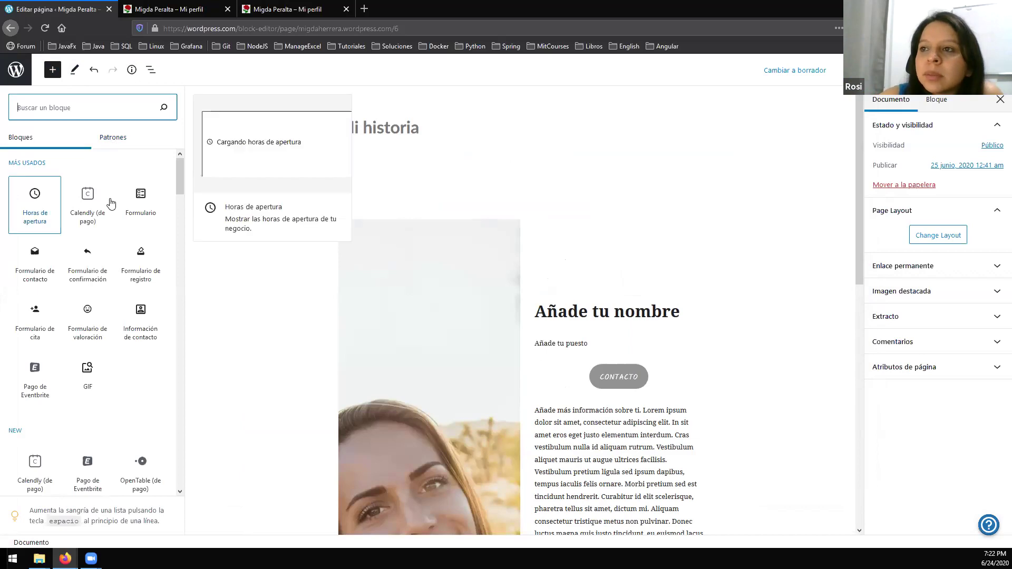
drag(178, 211, 183, 226)
mouse_move(36, 333)
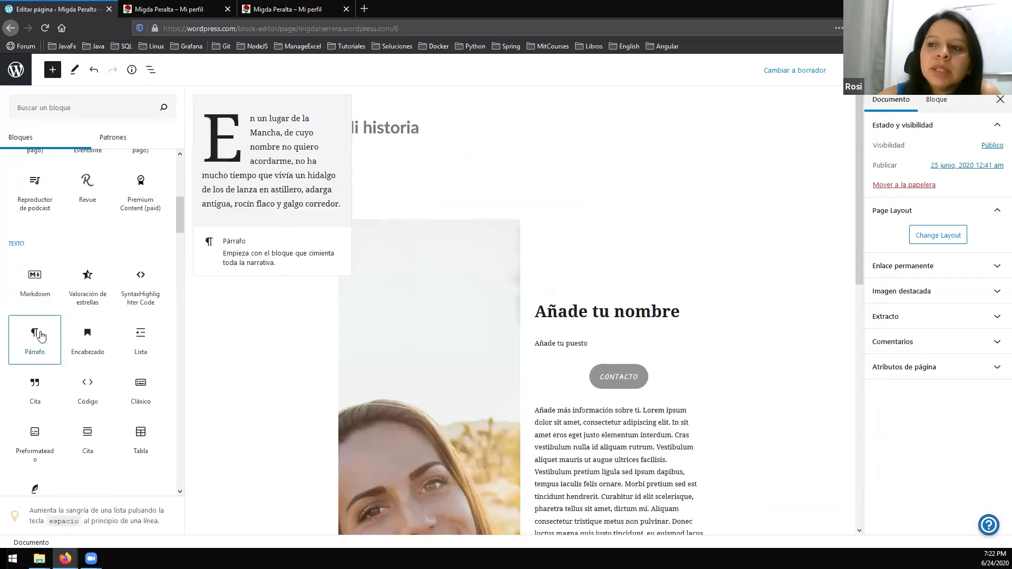
mouse_move(83, 386)
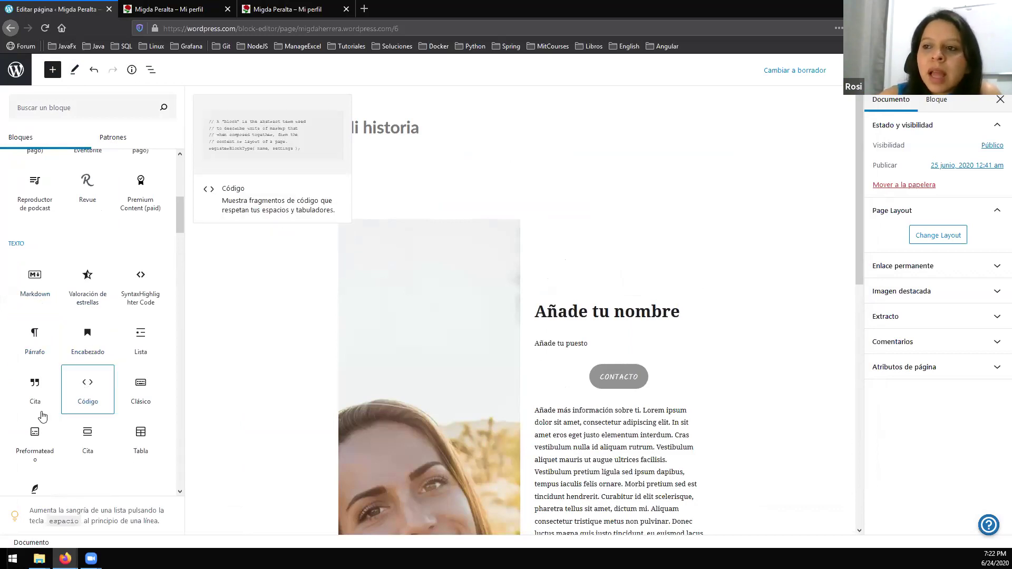
mouse_move(35, 387)
Browse the Multimedia, Diseño, Widgets and Incrustados sections, then select the 'Añade tu nombre' heading
scroll(35, 371, down, 6)
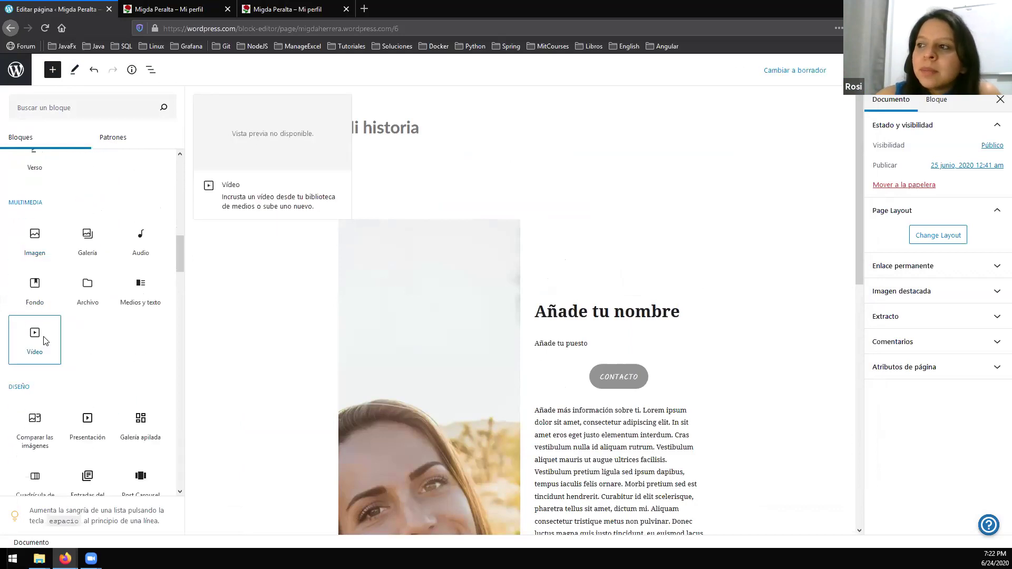
scroll(35, 364, down, 2)
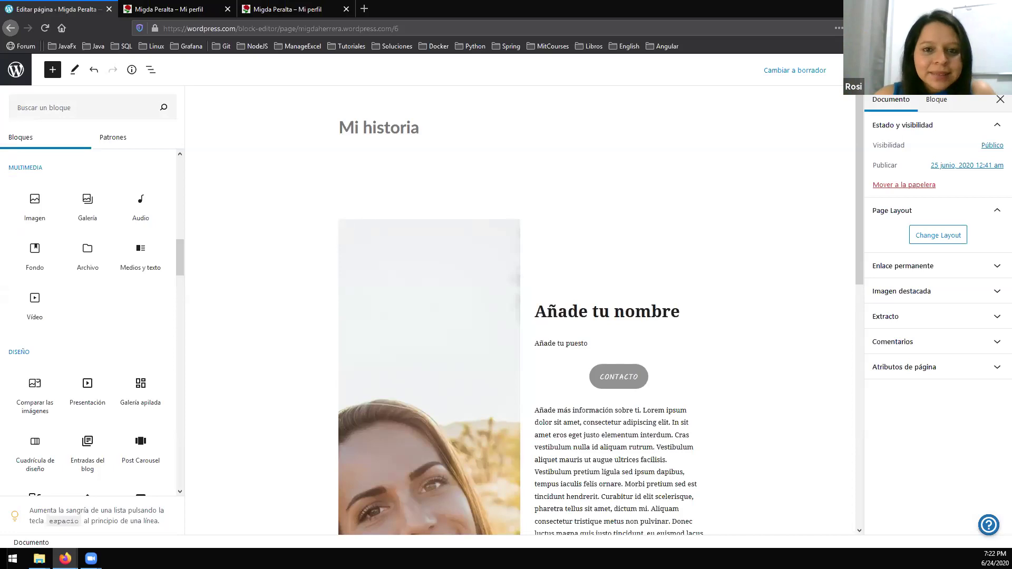
scroll(103, 236, down, 4)
scroll(97, 237, down, 6)
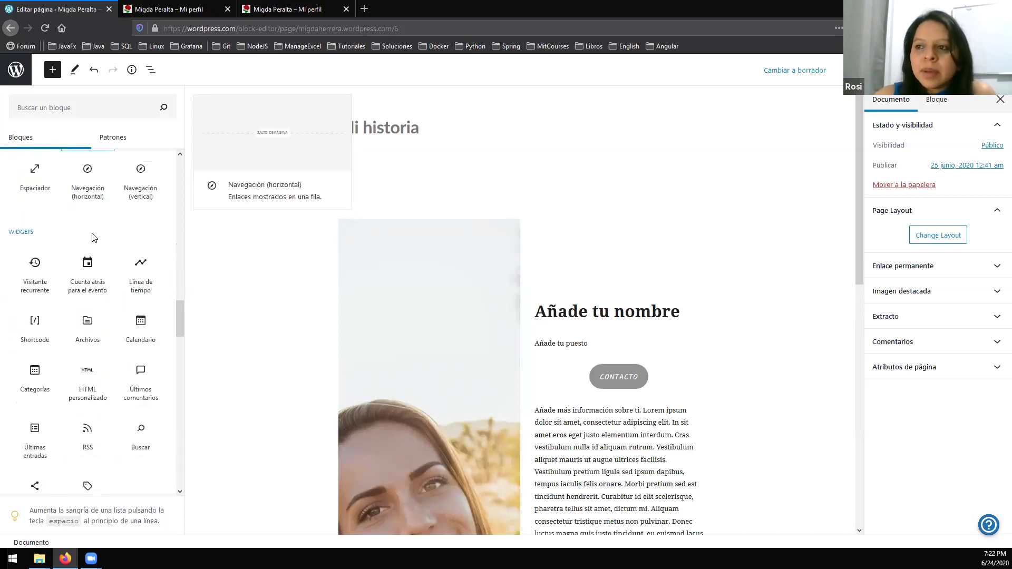
scroll(91, 239, up, 8)
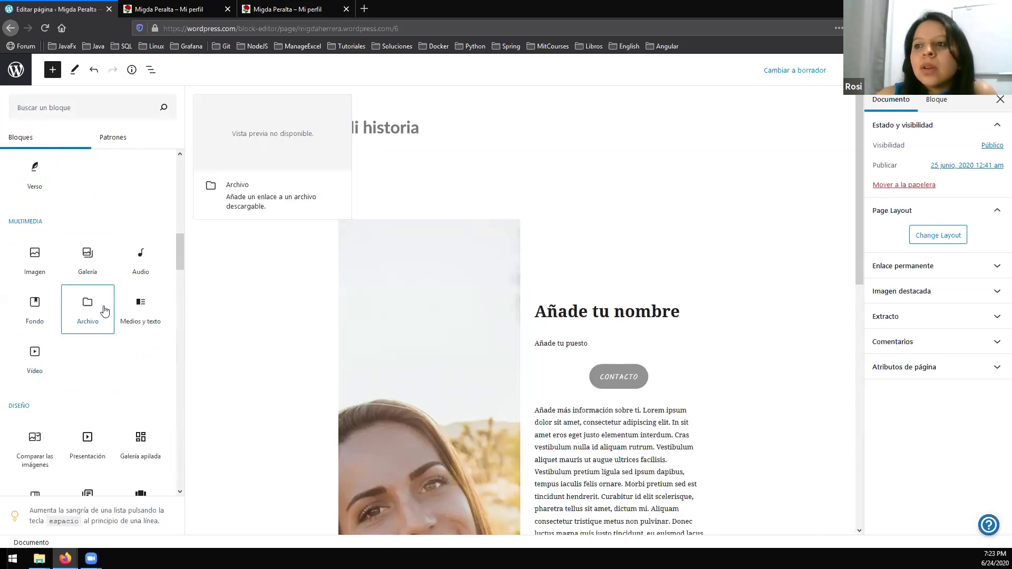
scroll(65, 322, down, 5)
scroll(63, 320, down, 8)
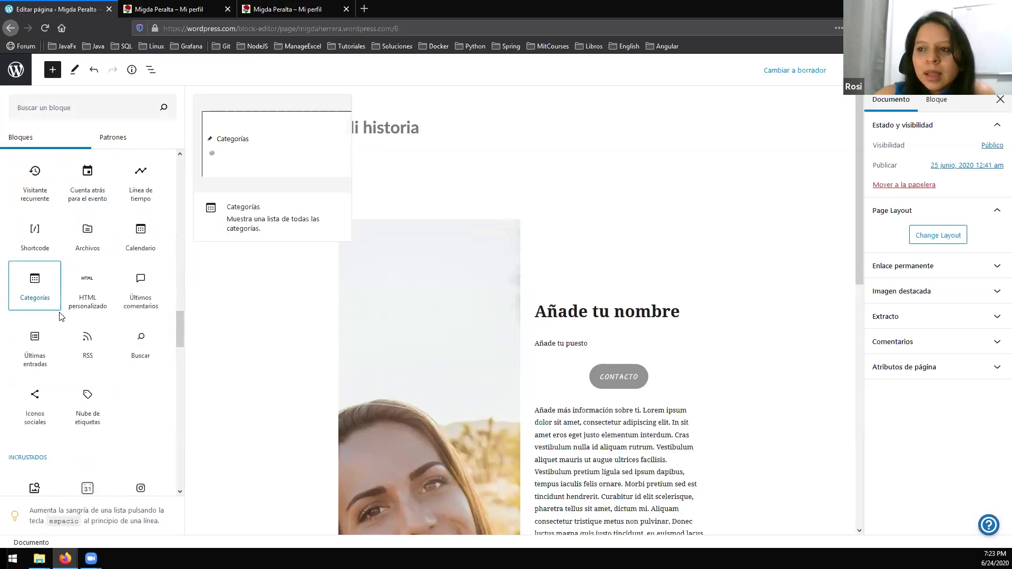
scroll(61, 317, down, 6)
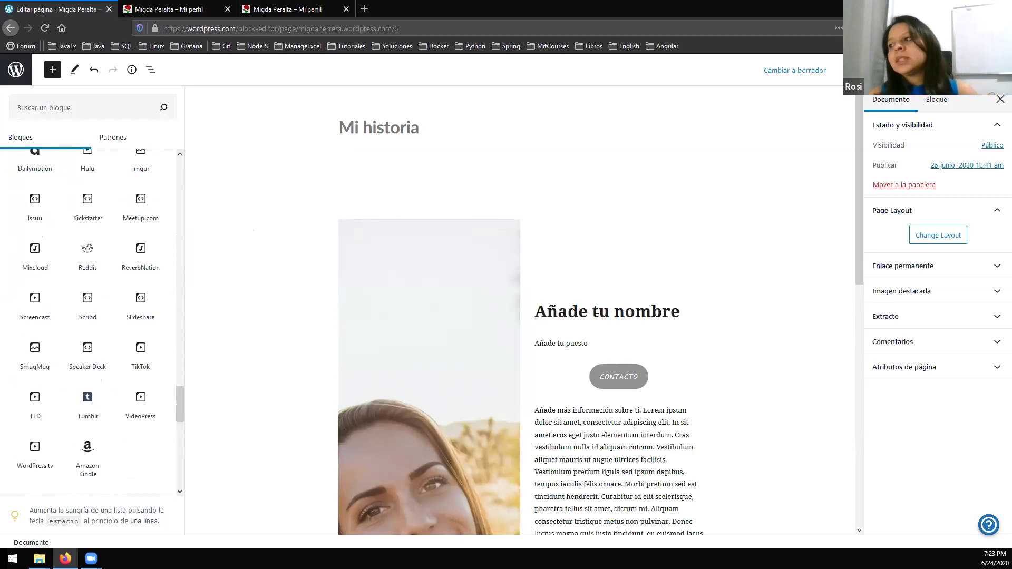
click(571, 314)
Open Texto Mi historia.txt and copy the line 'Te cuento un poco acerca de mi'
drag(680, 312, 482, 324)
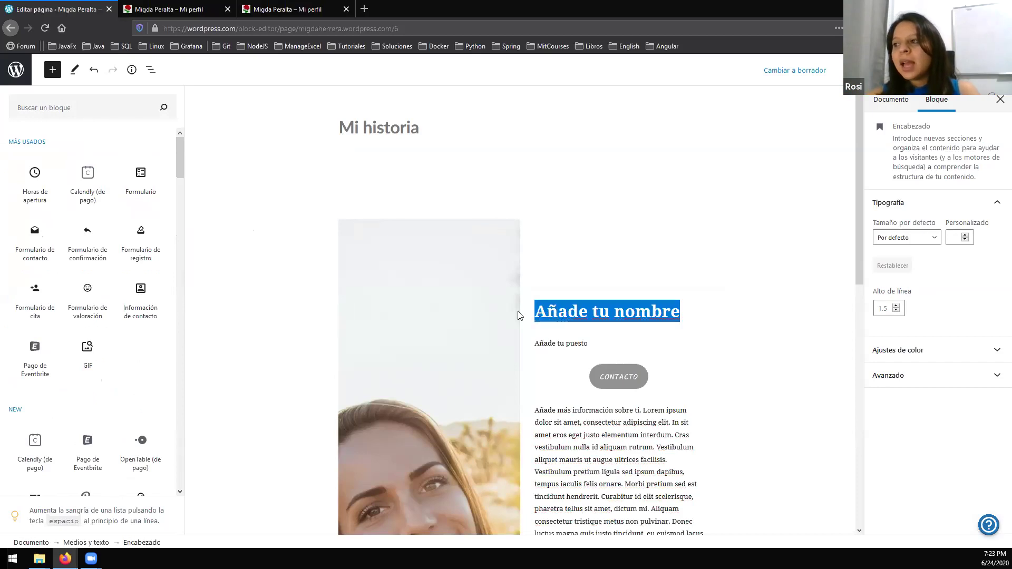
click(482, 324)
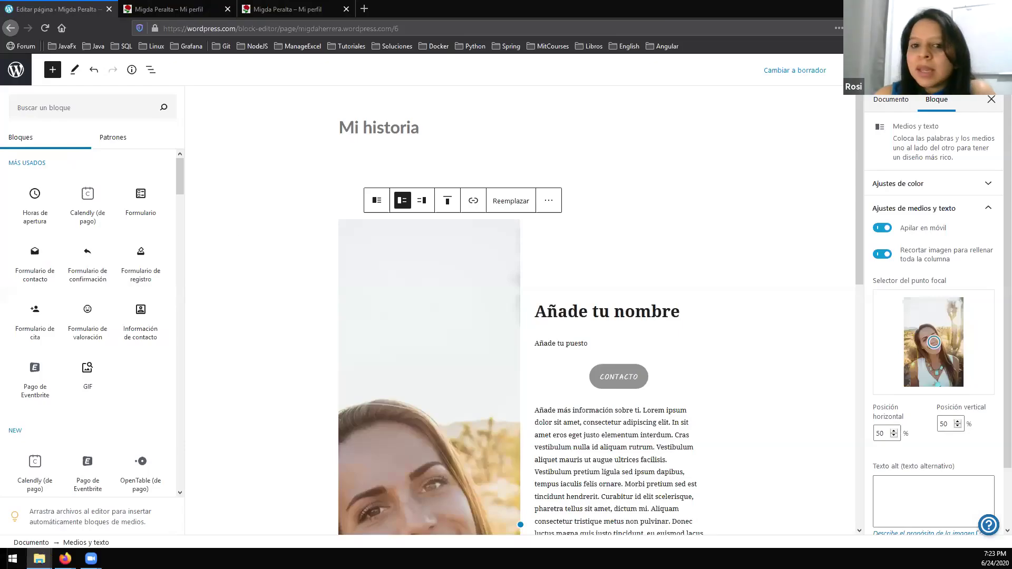
mouse_move(140, 261)
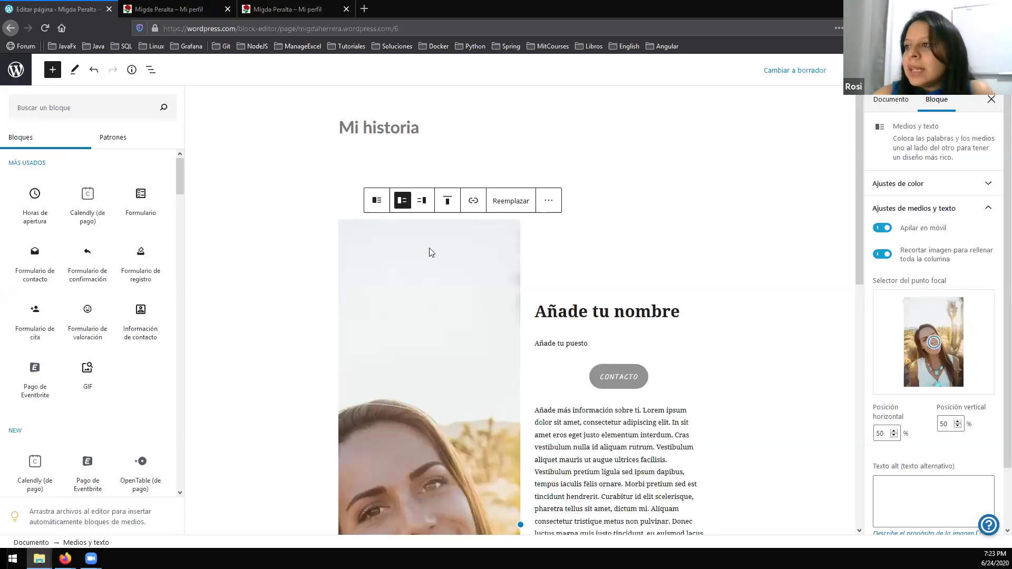
key(alt+Tab)
click(401, 263)
double_click(400, 275)
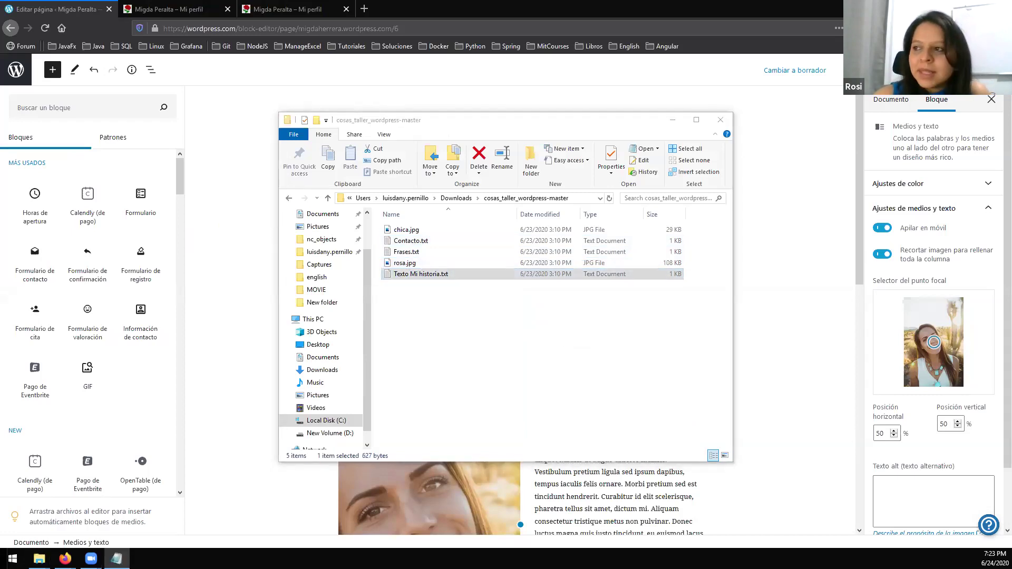
drag(503, 126, 269, 124)
key(ctrl+c)
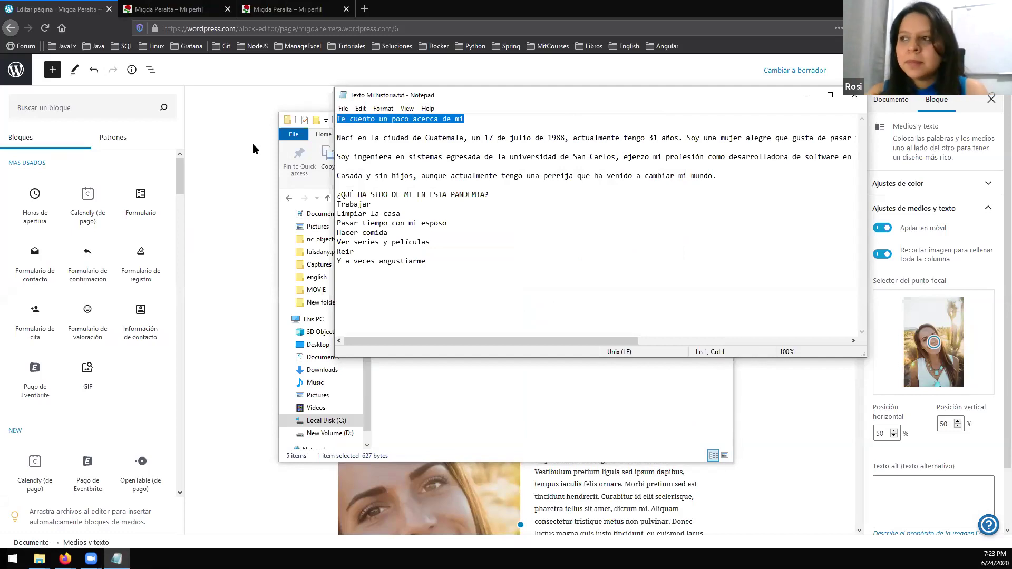
Replace the 'Añade tu nombre' heading with 'Te cuento un poco acerca de mi'
click(237, 200)
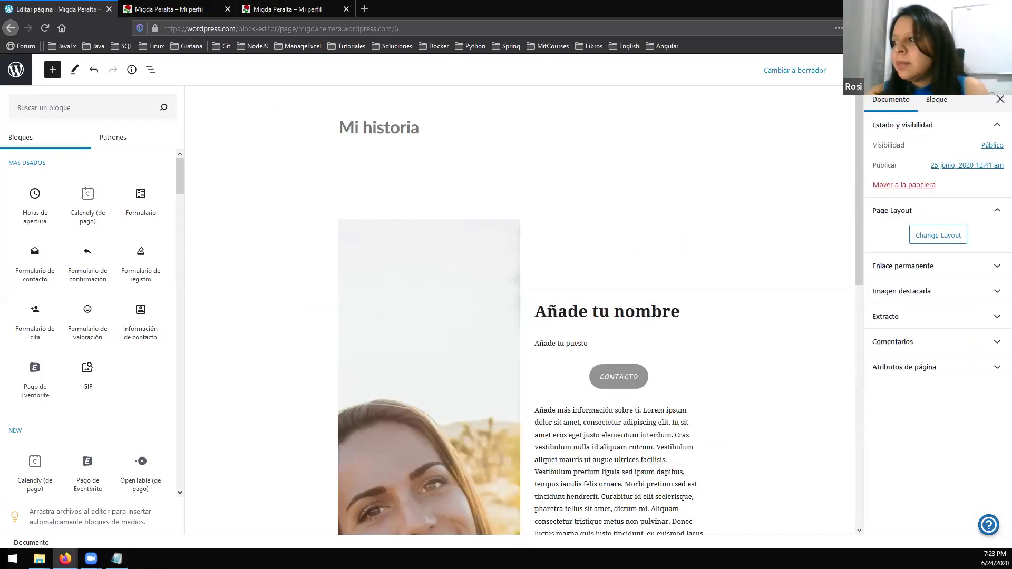
click(674, 311)
drag(675, 311, 531, 313)
key(ctrl+v)
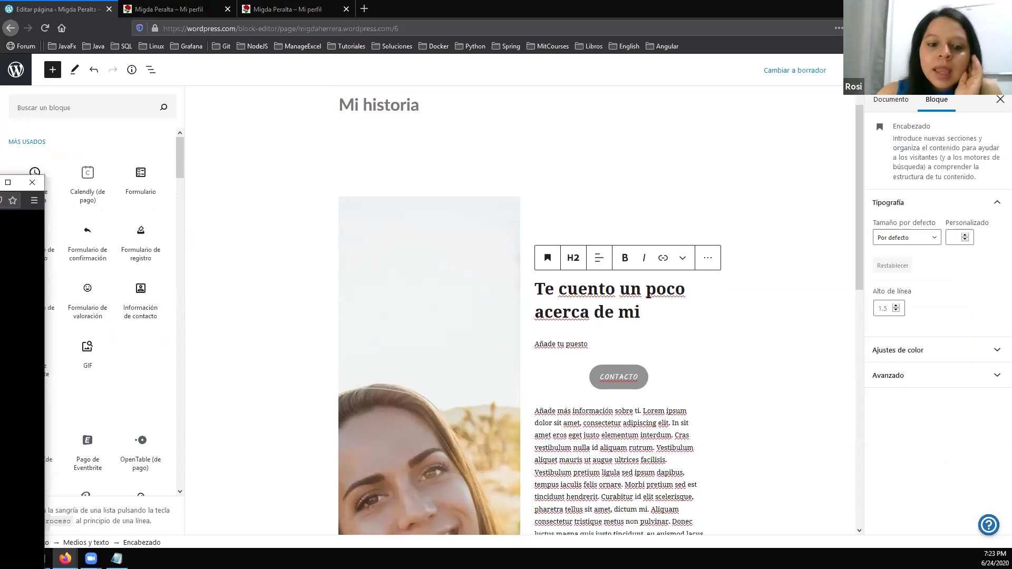
Copy the biography paragraphs from the notes and bring the editor back to the front
key(alt+Tab)
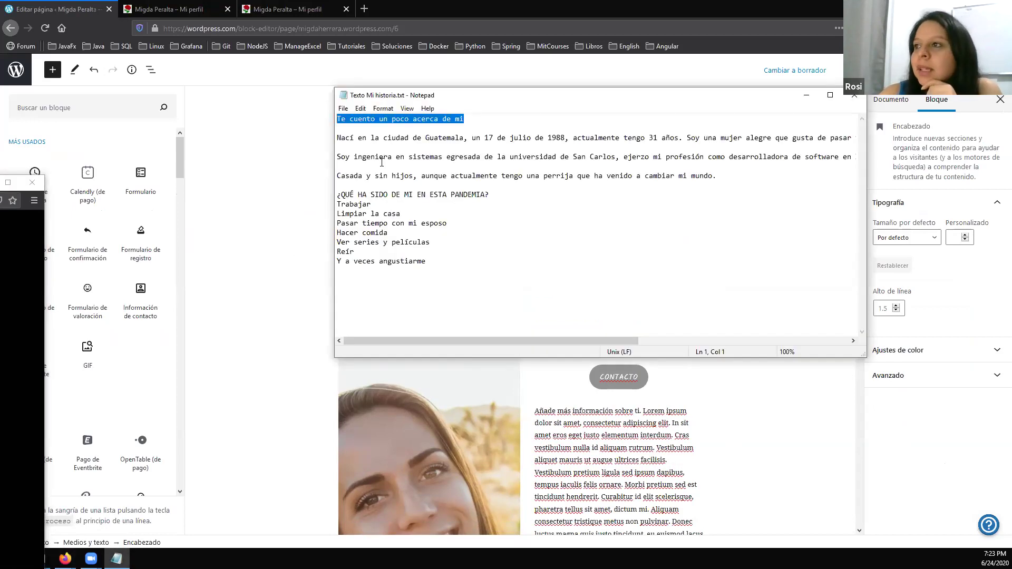
drag(335, 138, 712, 178)
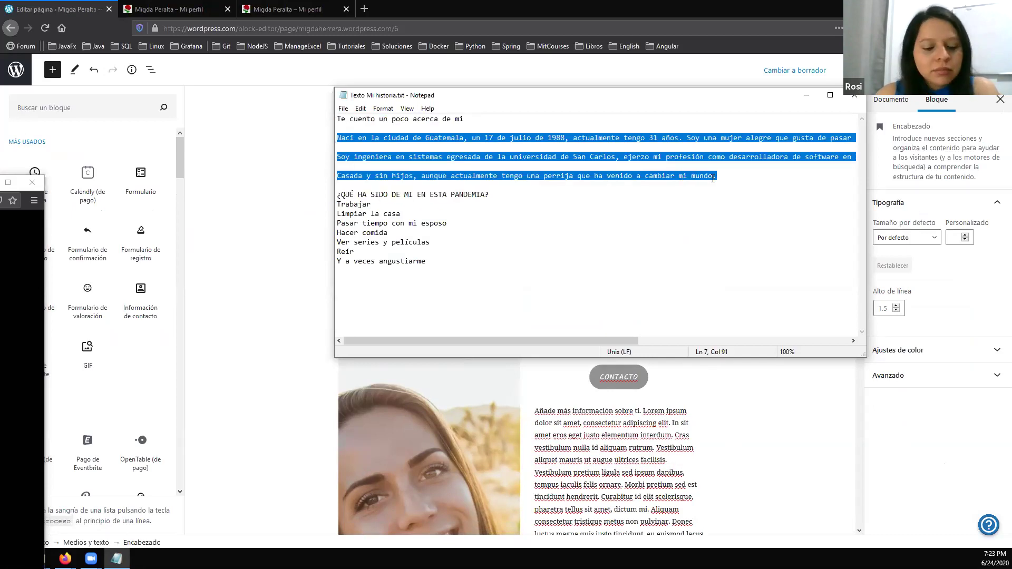
click(273, 297)
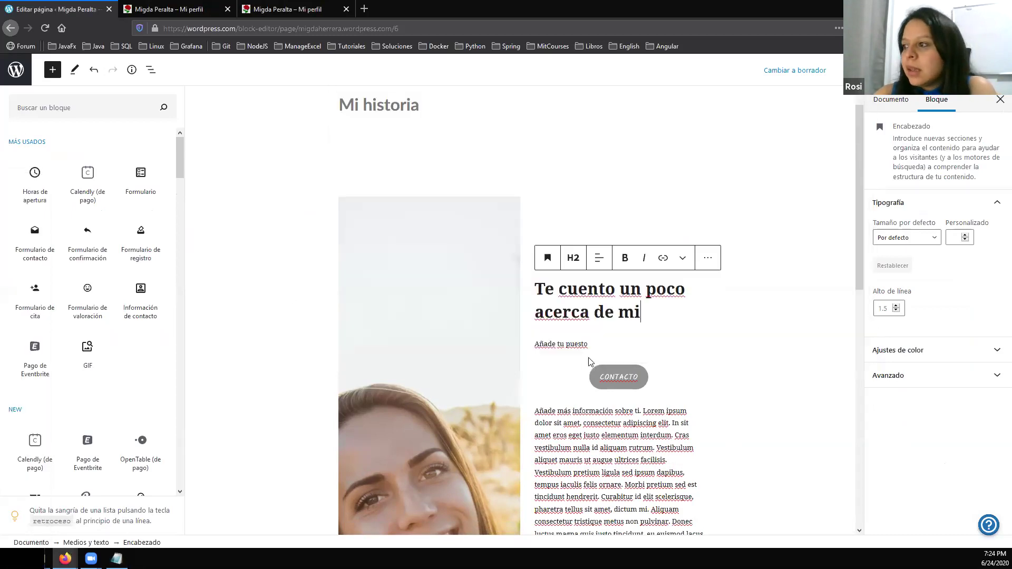
scroll(593, 316, down, 2)
click(597, 282)
scroll(579, 235, down, 1)
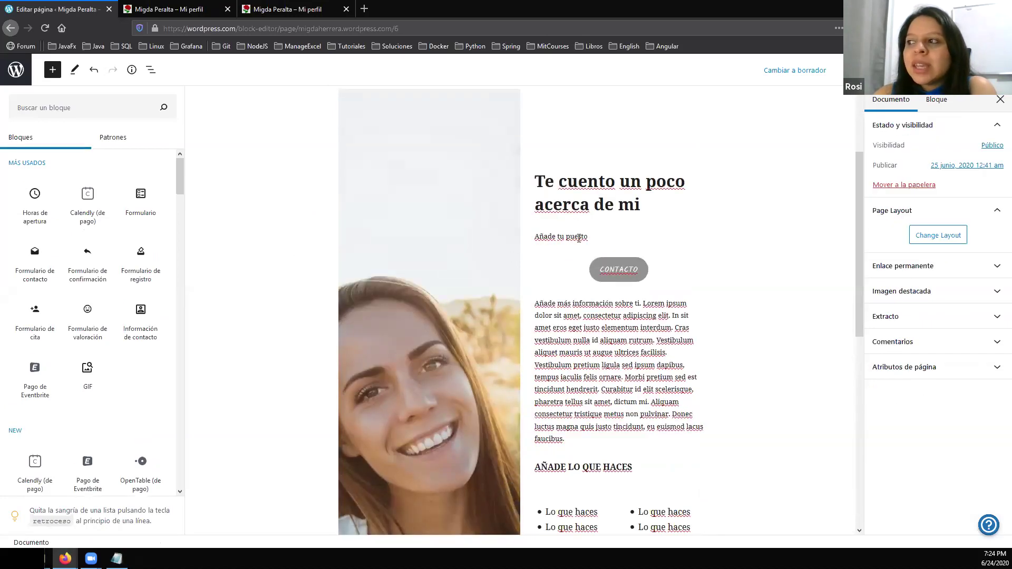
Remove the 'Añade tu puesto' paragraph with Quitar bloque
click(578, 238)
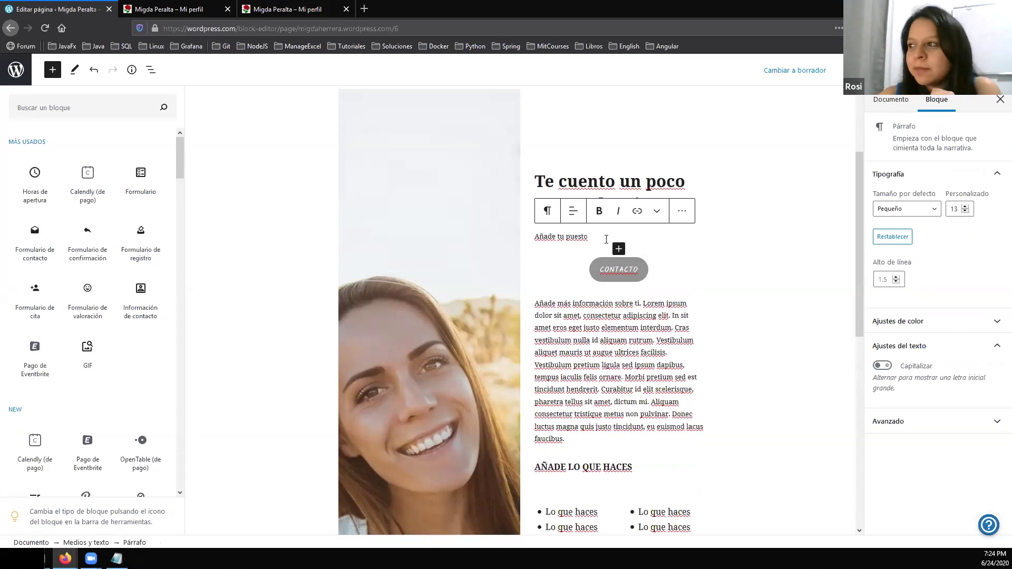
click(687, 212)
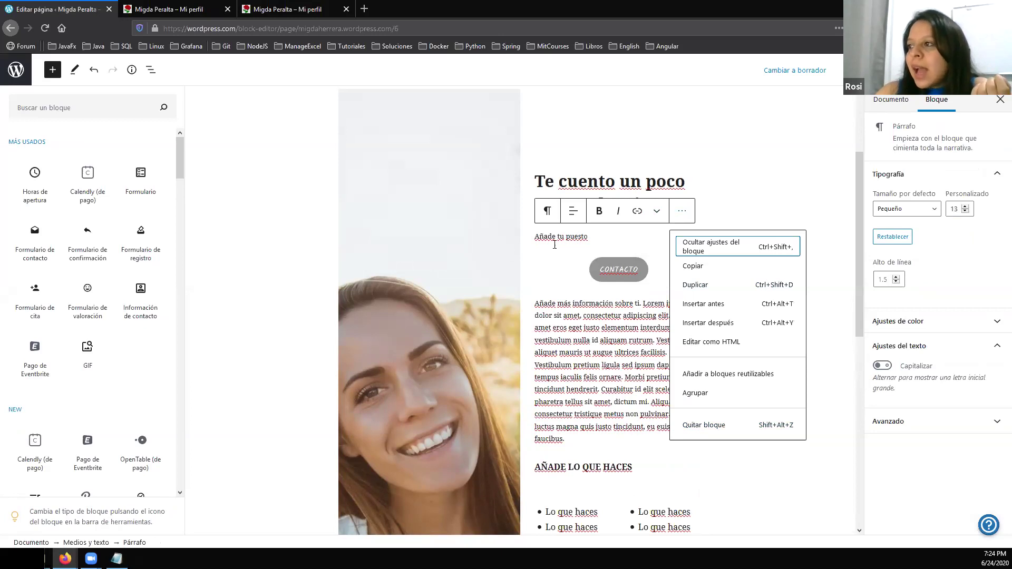
click(672, 214)
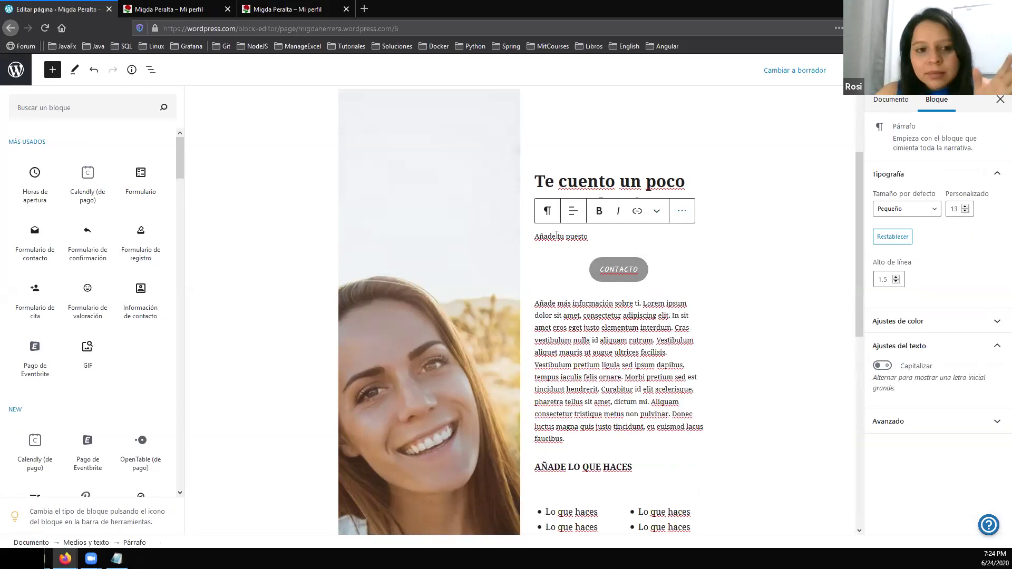
click(688, 212)
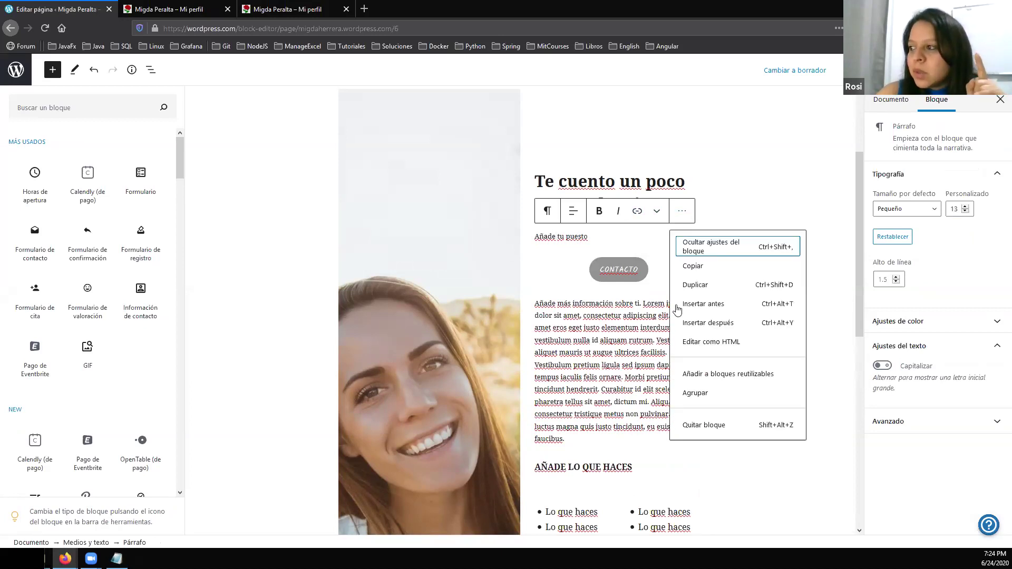
click(685, 424)
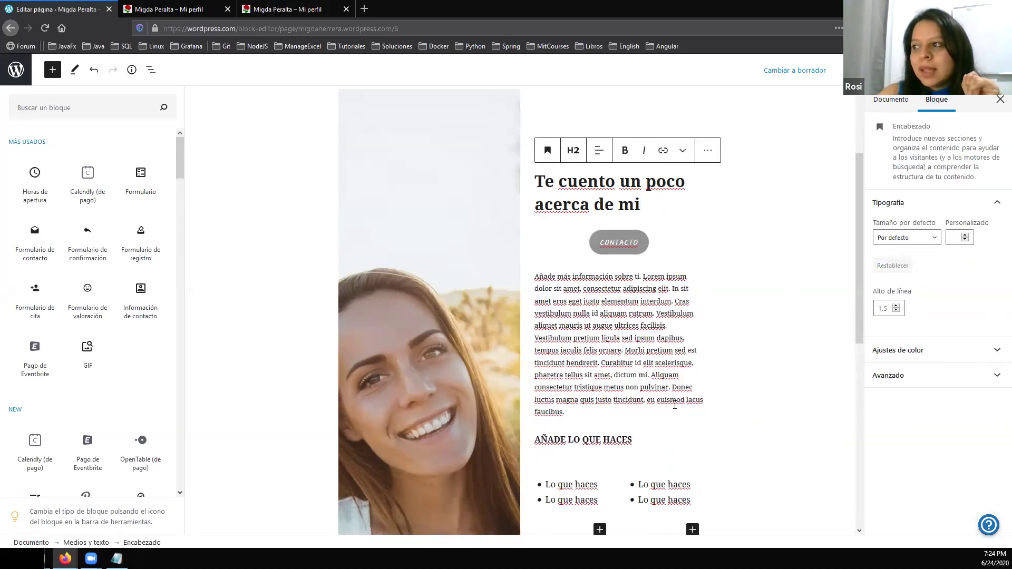
Remove the CONTACTO button block
click(635, 240)
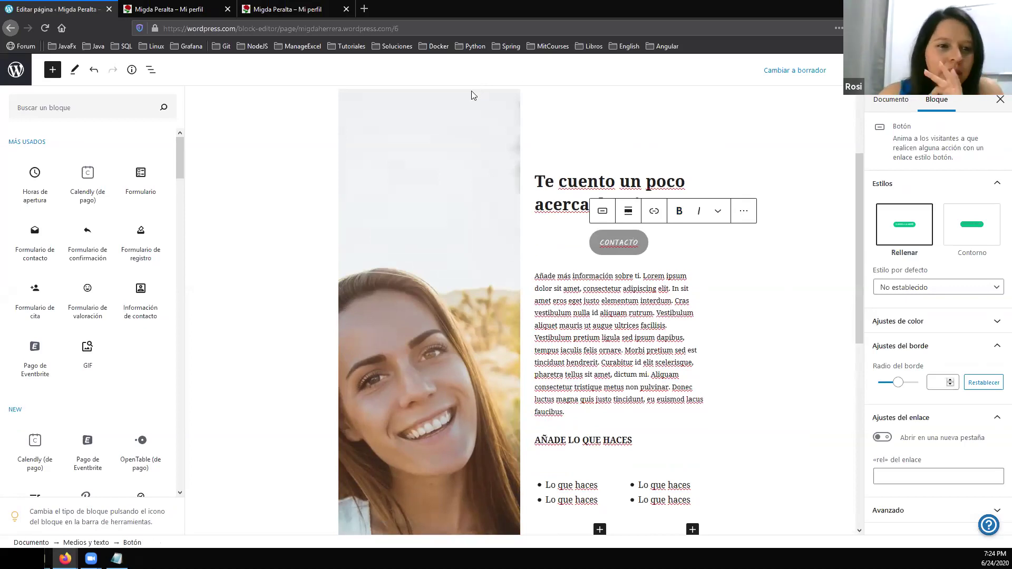
click(744, 212)
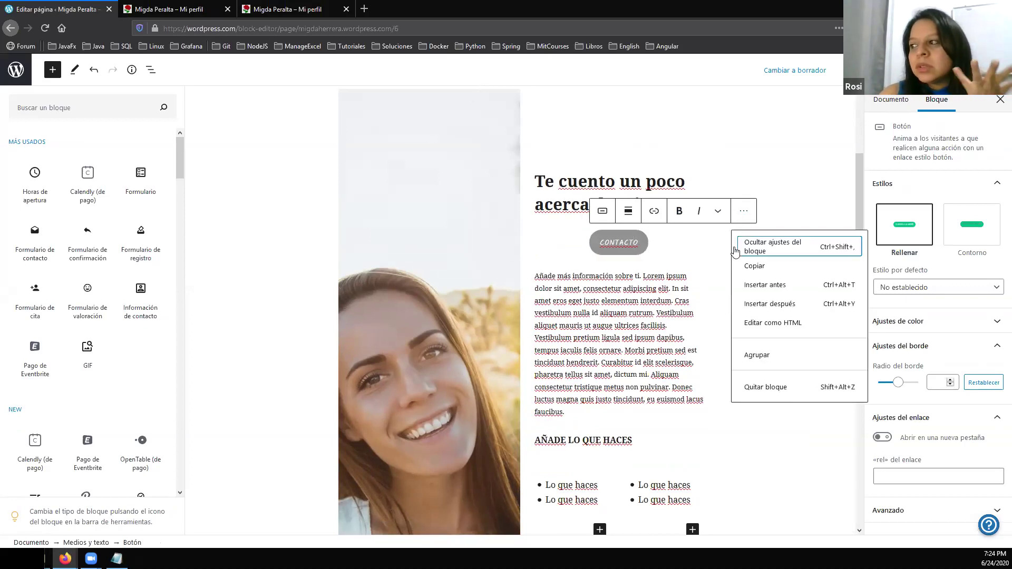
click(764, 388)
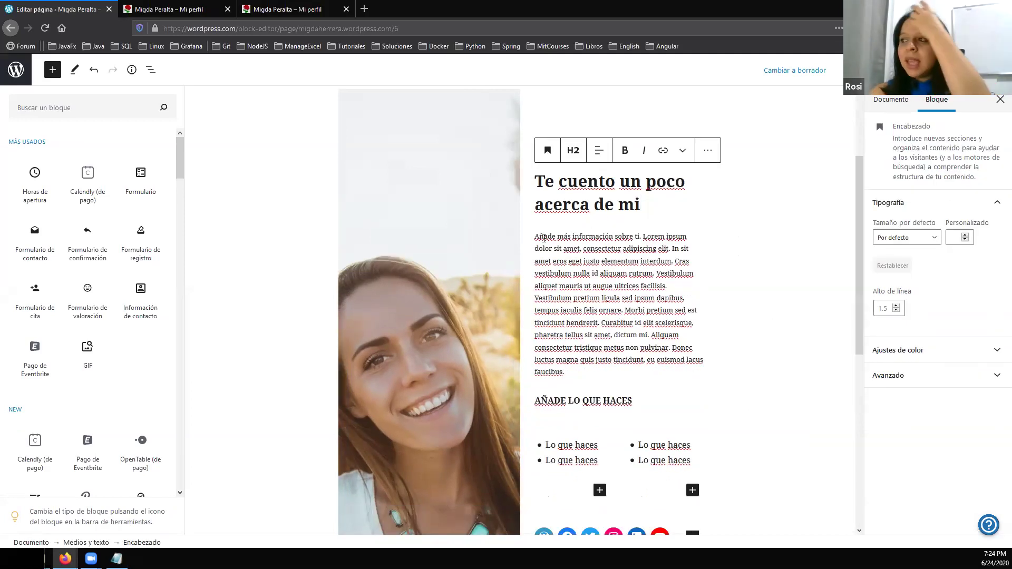
Paste the three biography paragraphs over the lorem ipsum text, then return to the notes
drag(534, 236, 570, 372)
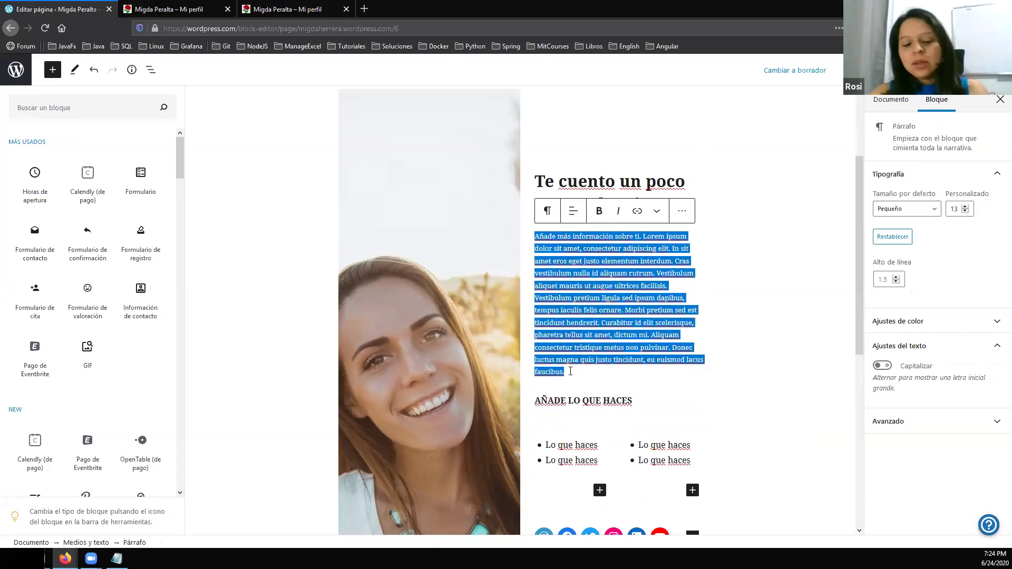
key(ctrl+v)
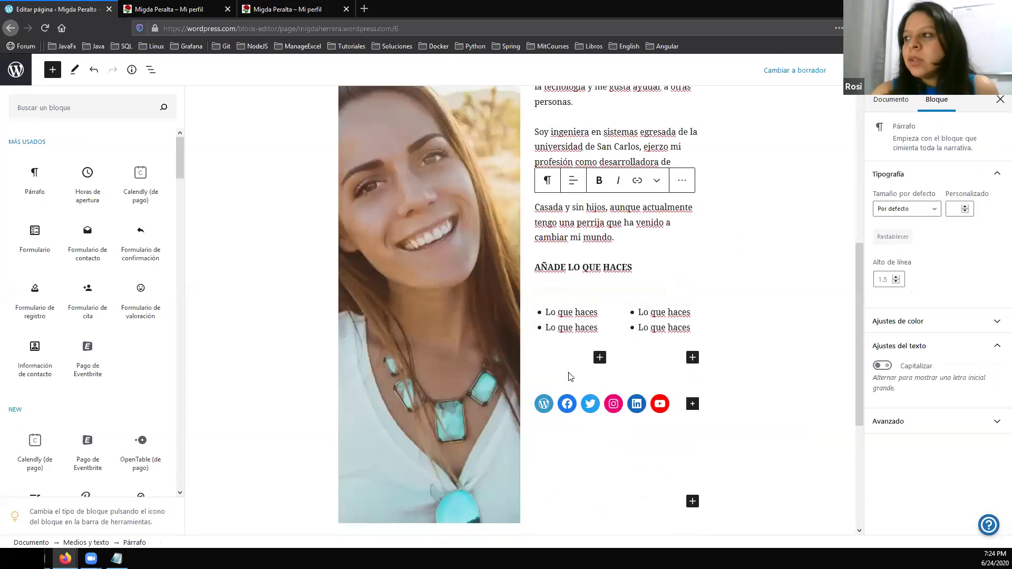
scroll(582, 318, up, 3)
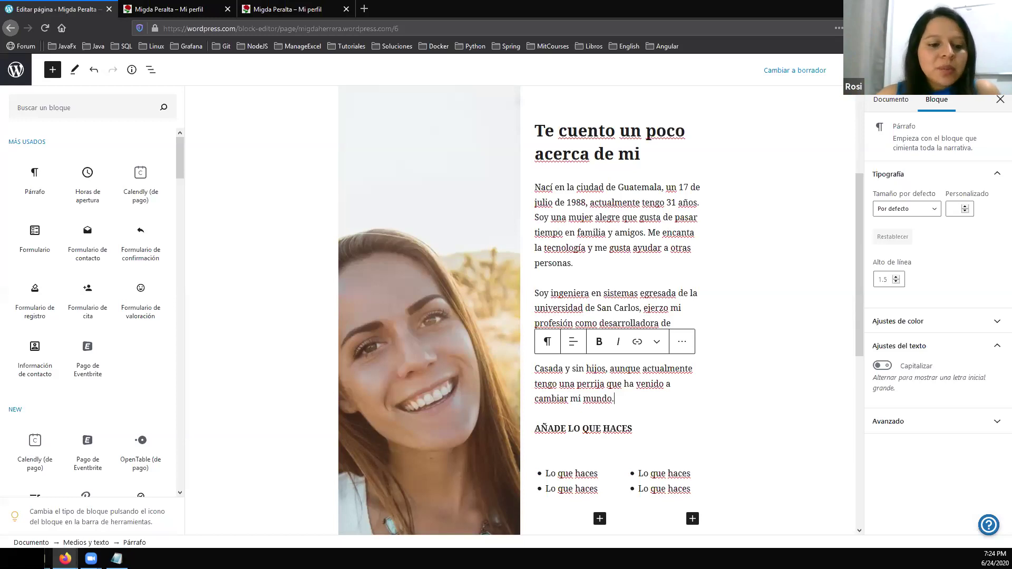
key(alt+Tab)
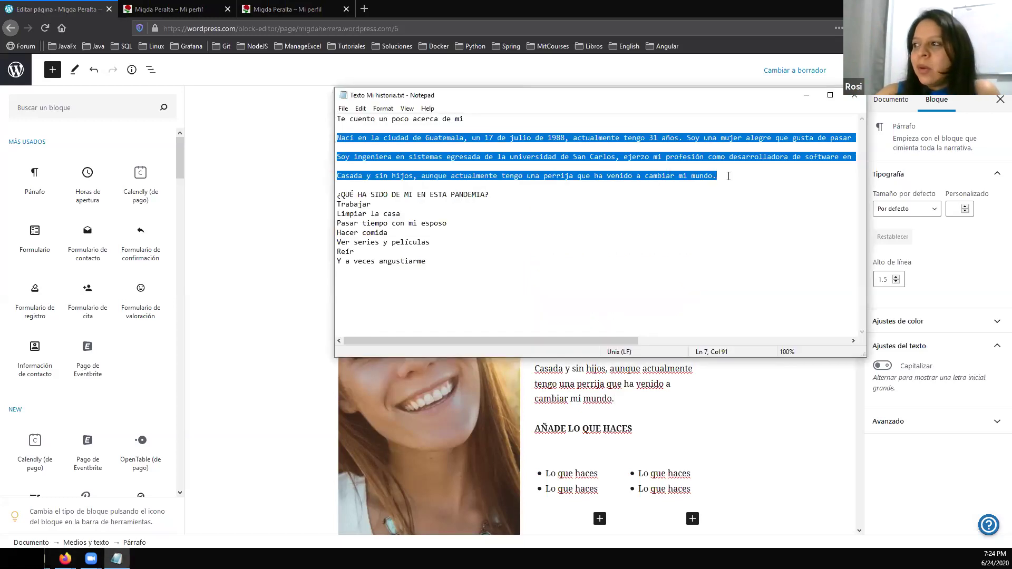
drag(728, 176, 206, 89)
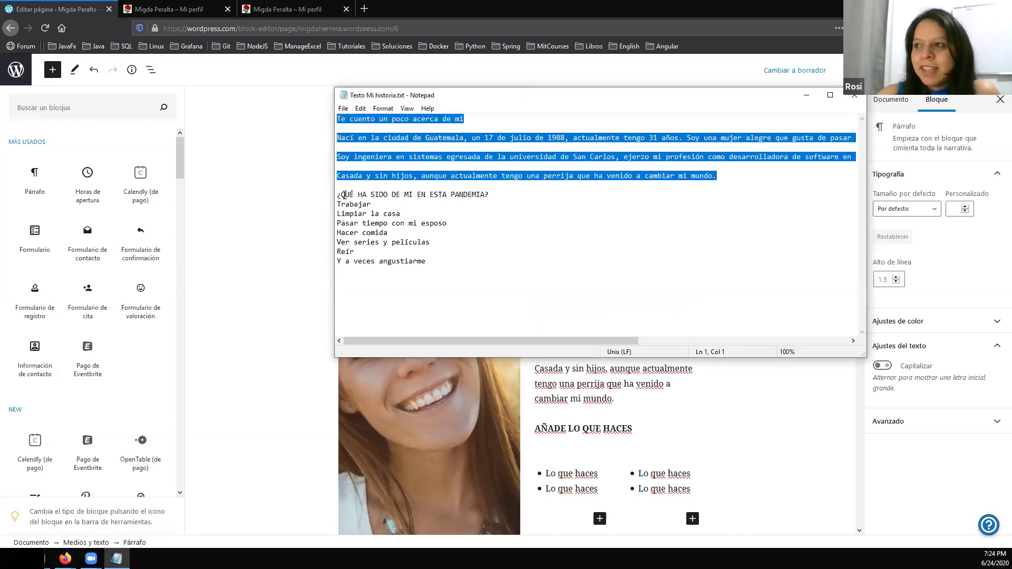
Paste '¿QUÉ HA SIDO DE MI EN ESTA PANDEMIA?' over the AÑADE LO QUE HACES heading
drag(338, 195, 490, 195)
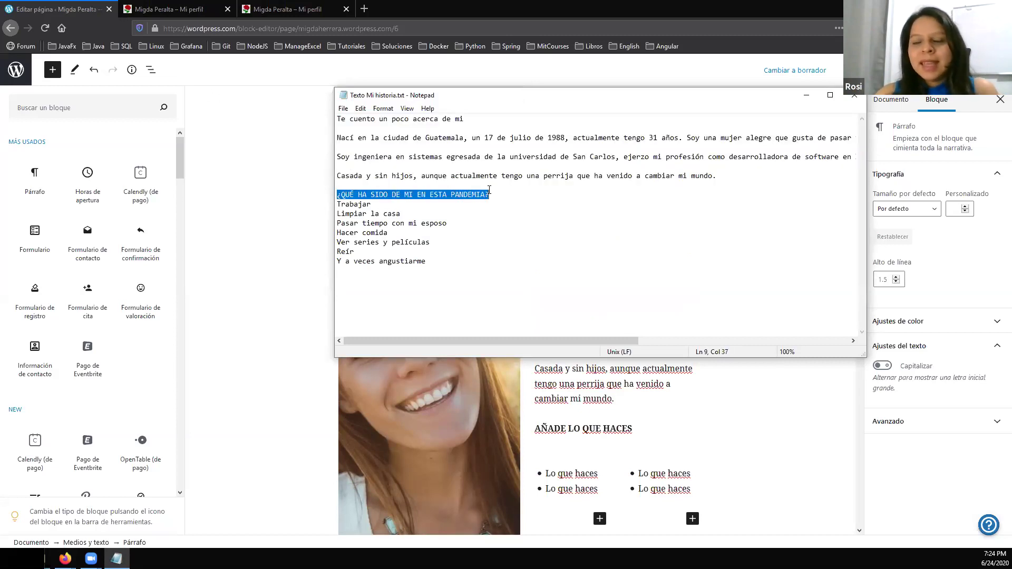
click(296, 373)
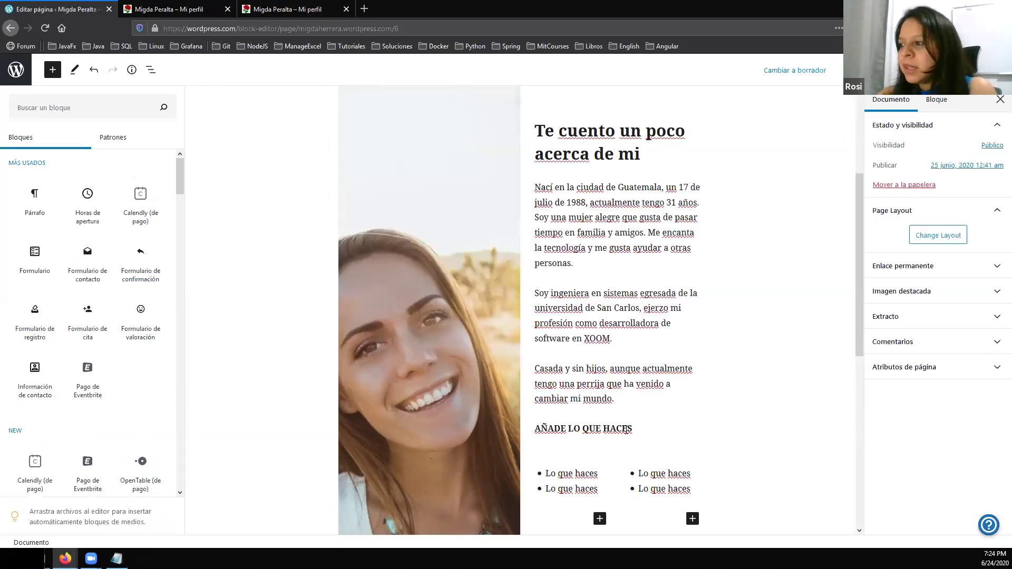
triple_click(543, 424)
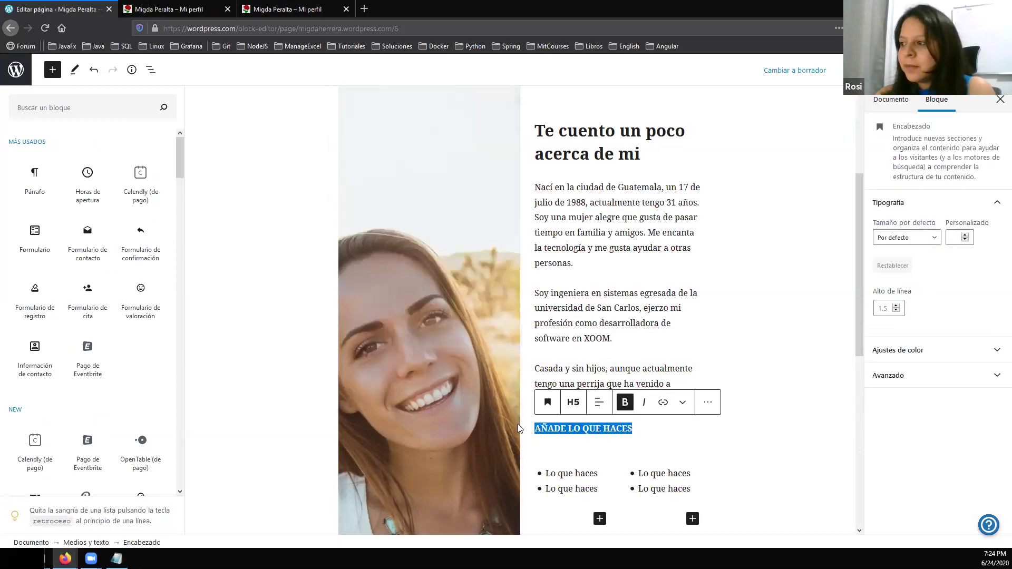
text(¿QUÉ HA SIDO DE MI EN ESTA PANDEMIA?)
scroll(588, 435, down, 3)
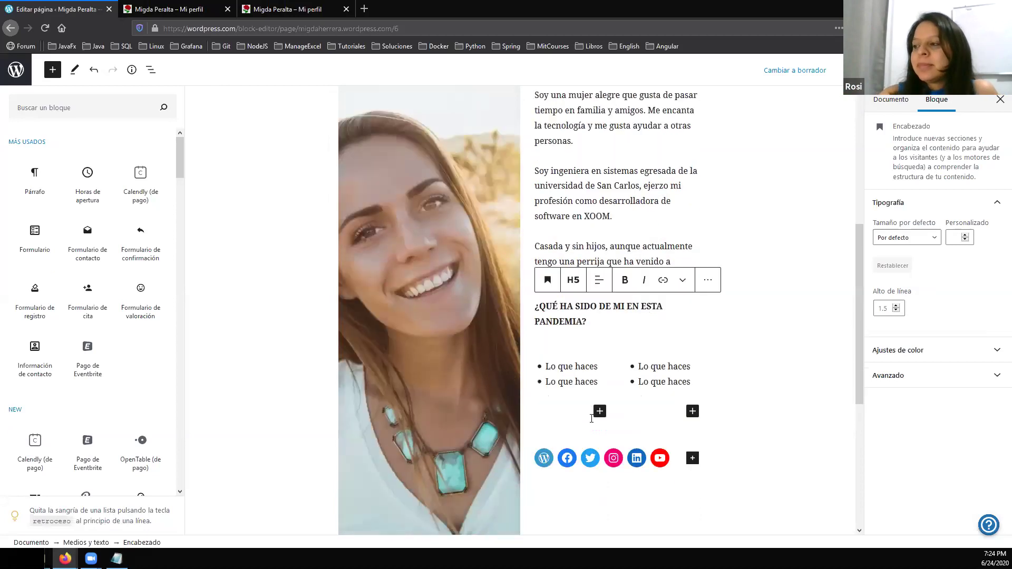
click(637, 368)
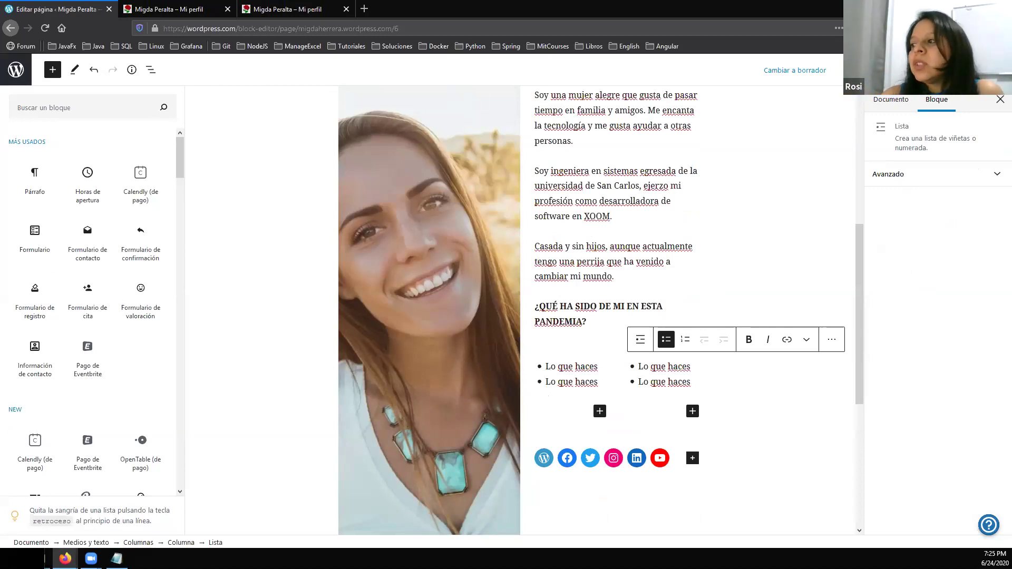
Delete the right-hand column and its placeholder list, then select the pandemic heading
click(702, 395)
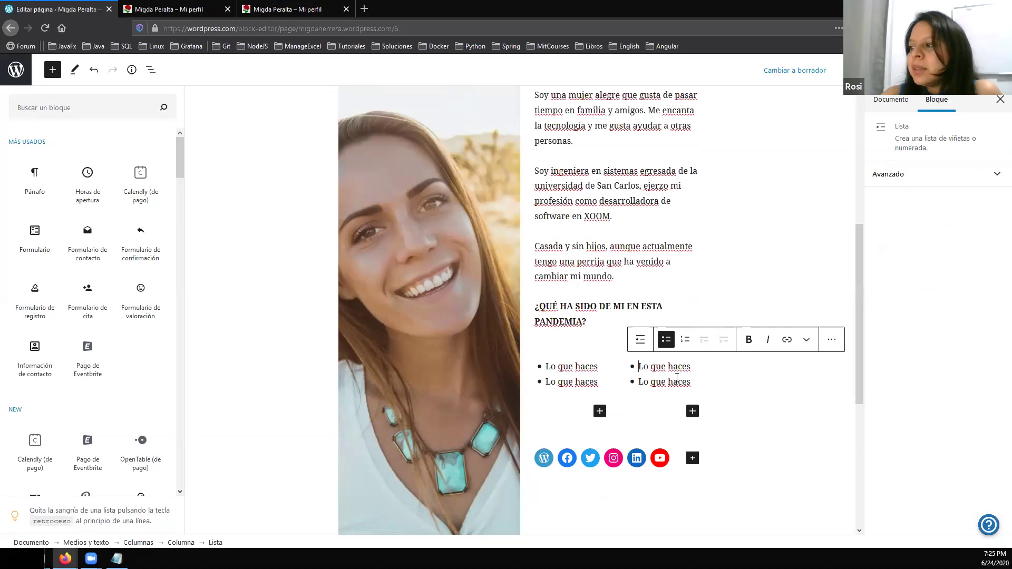
click(831, 340)
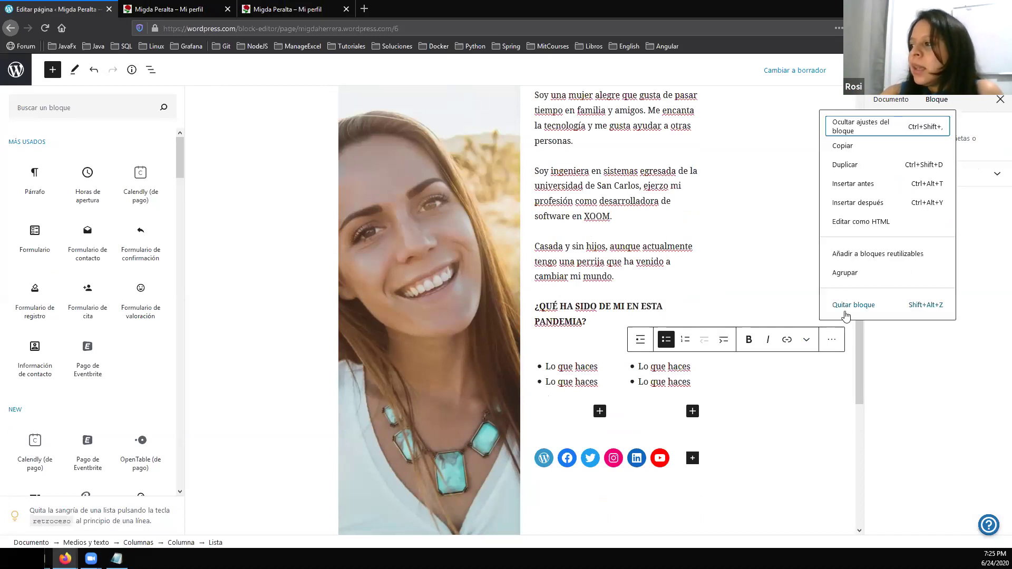
click(601, 357)
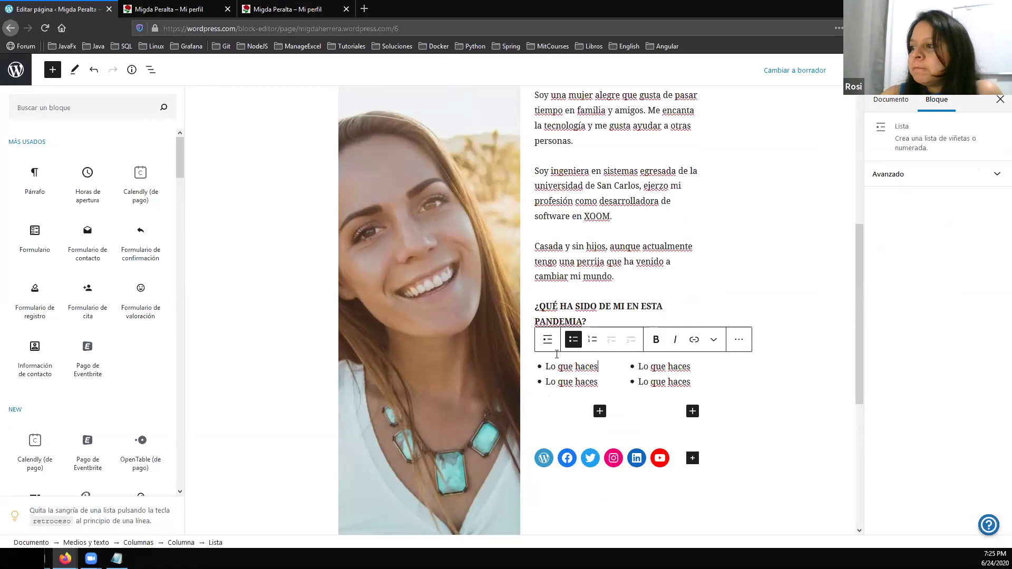
mouse_move(548, 343)
click(548, 308)
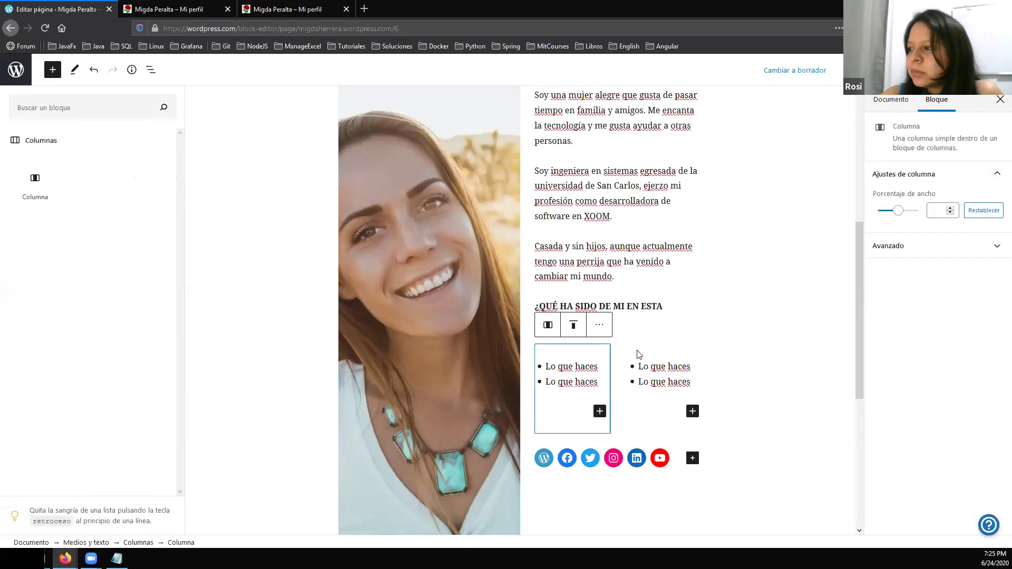
click(639, 368)
click(640, 332)
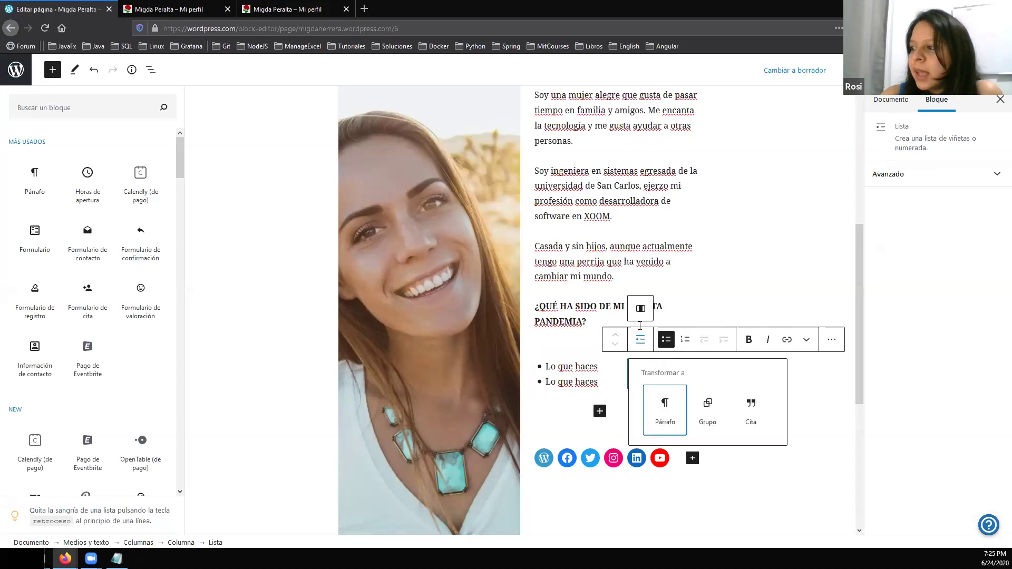
click(640, 312)
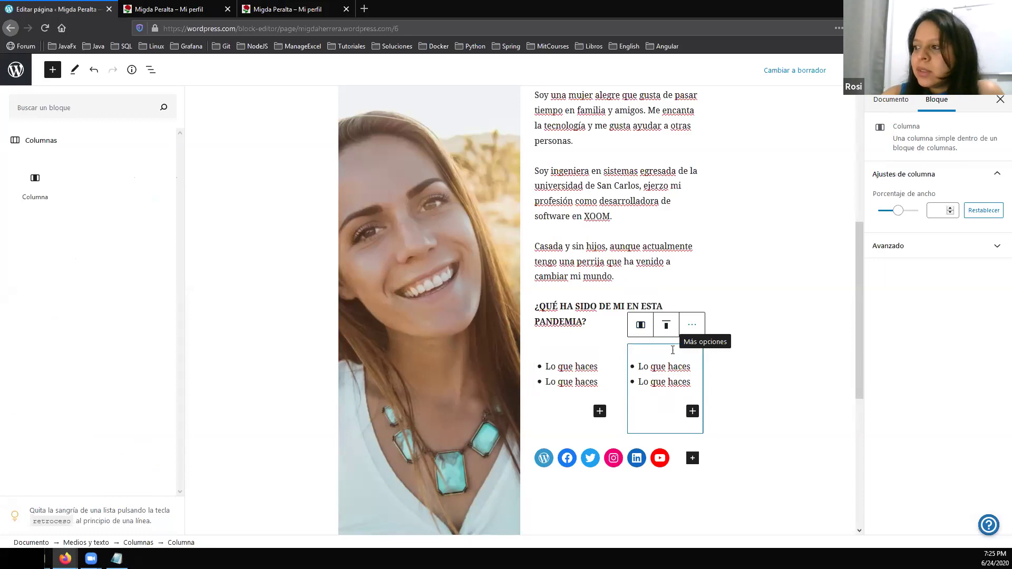
click(665, 366)
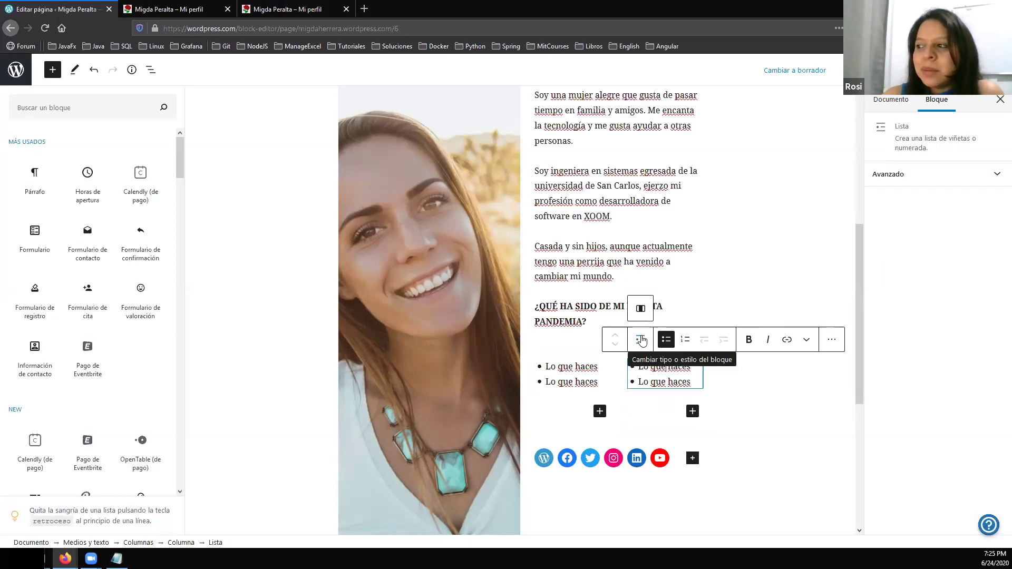
click(638, 316)
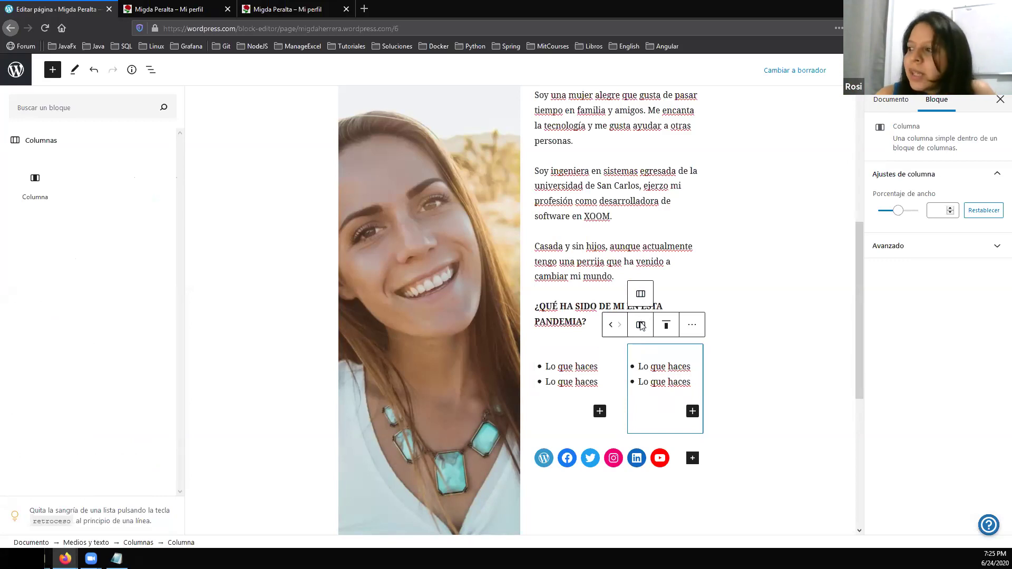
click(692, 331)
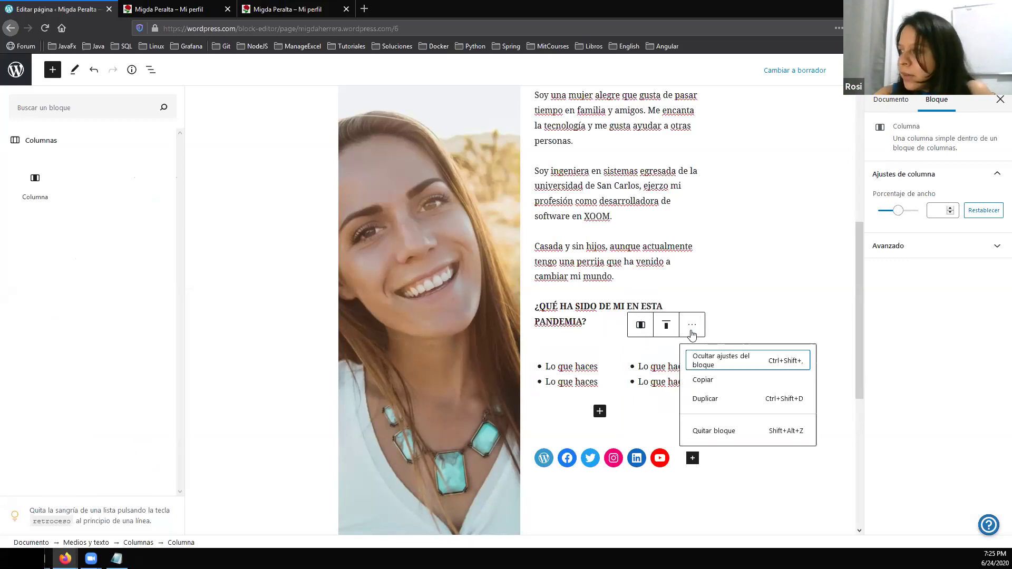
click(731, 432)
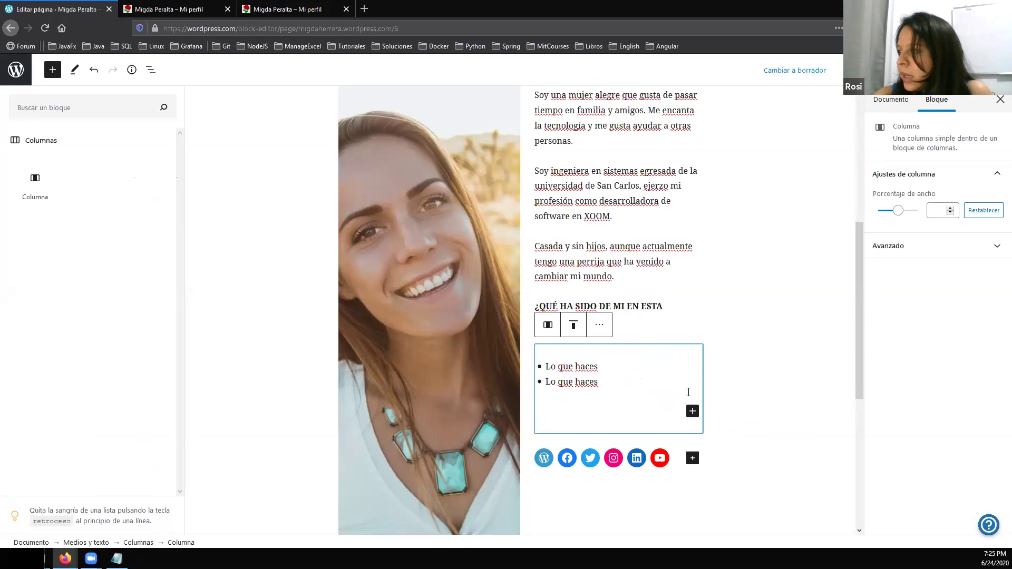
click(599, 314)
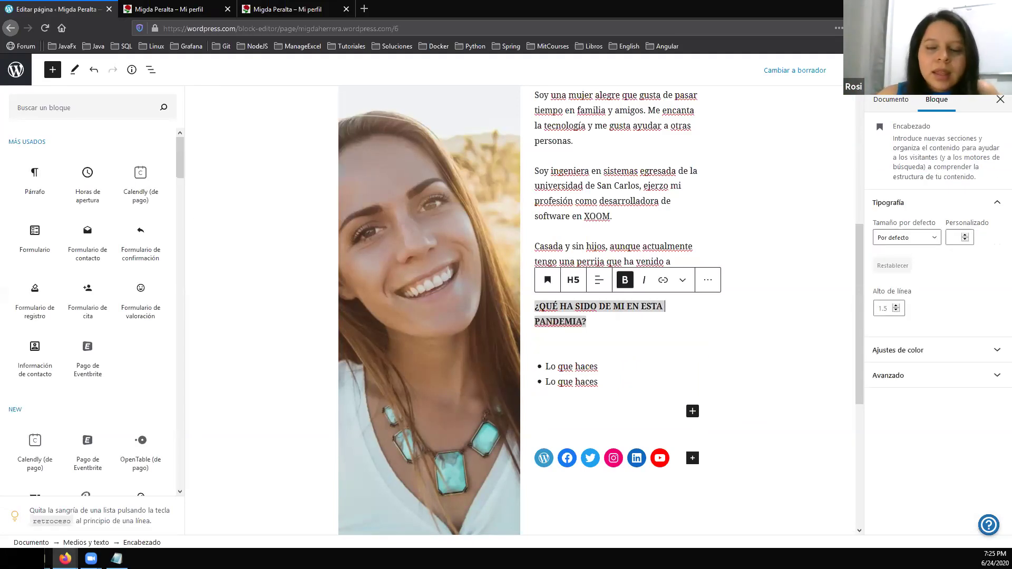
key(alt+Tab)
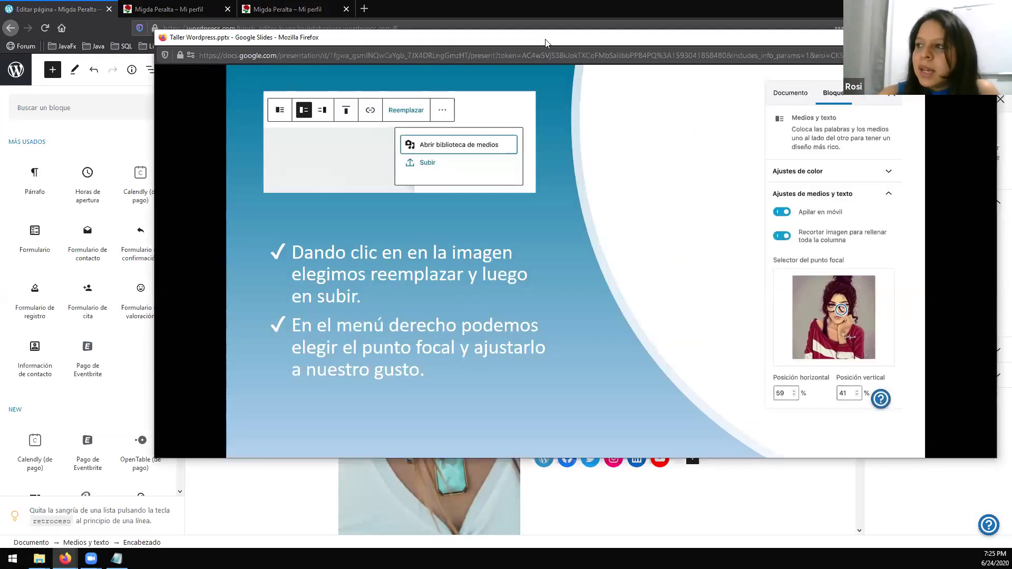
key(Left)
key(Left)
key(Left)
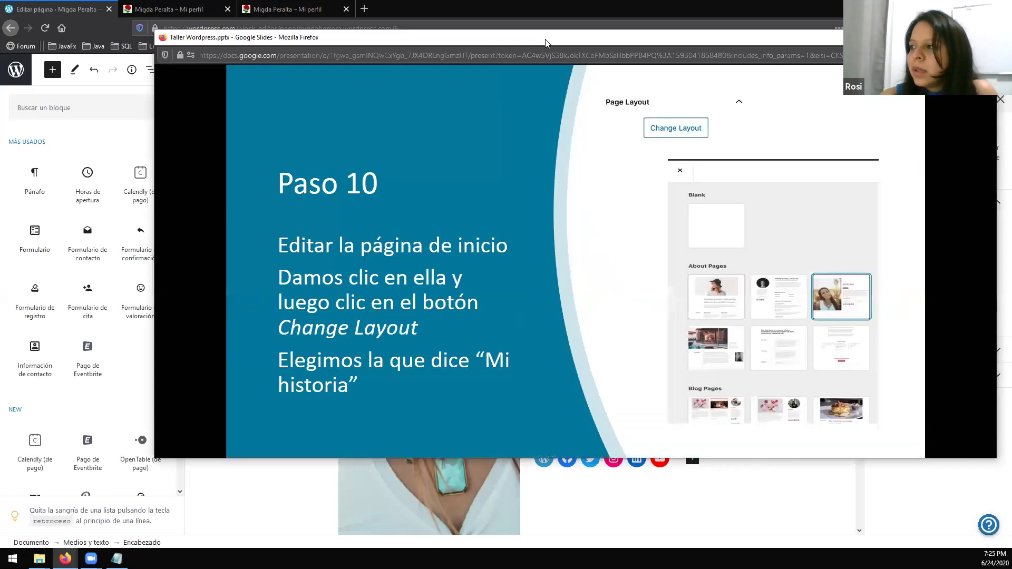
key(Left)
key(Left)
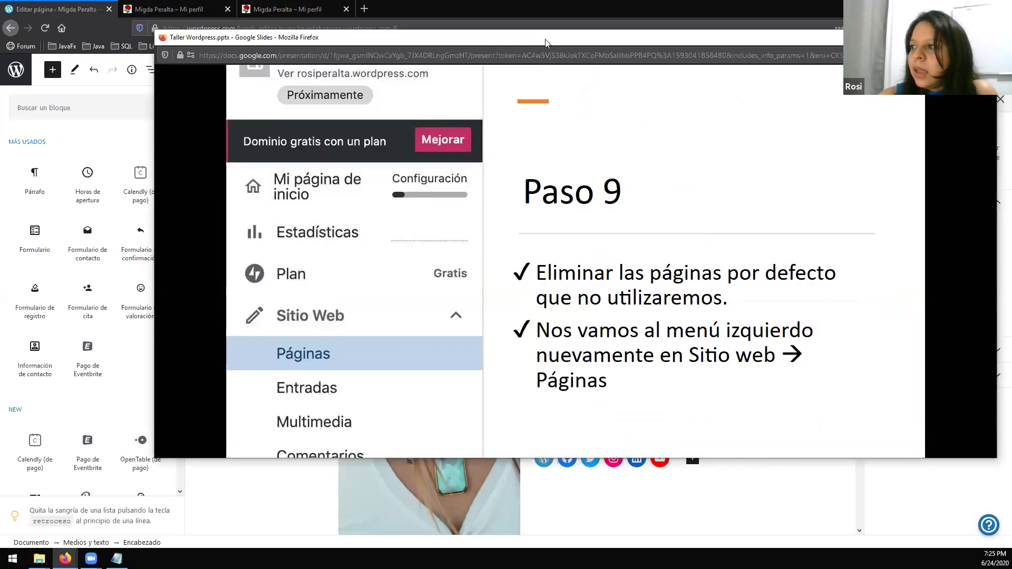
key(Right)
key(Left)
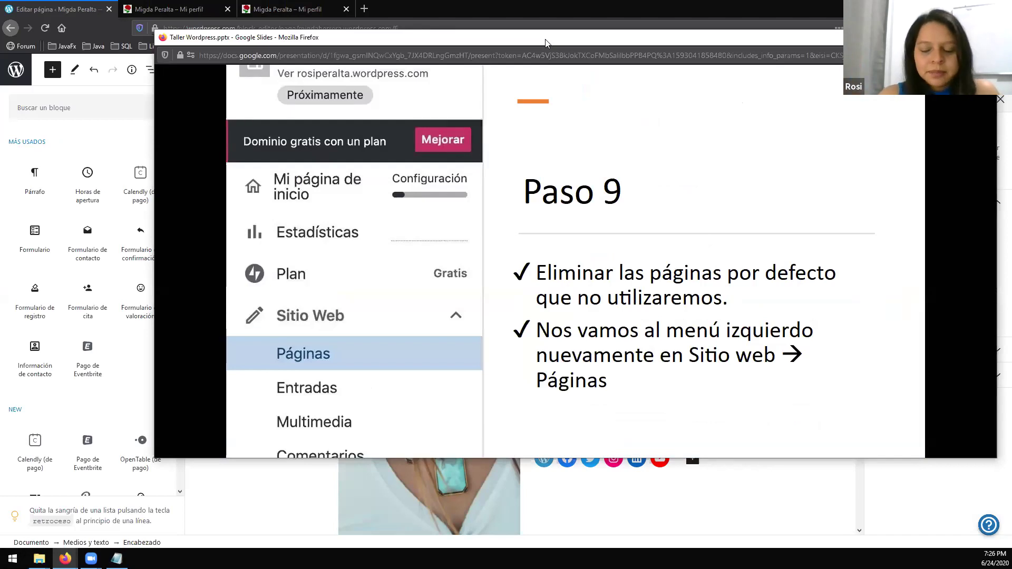
key(Right)
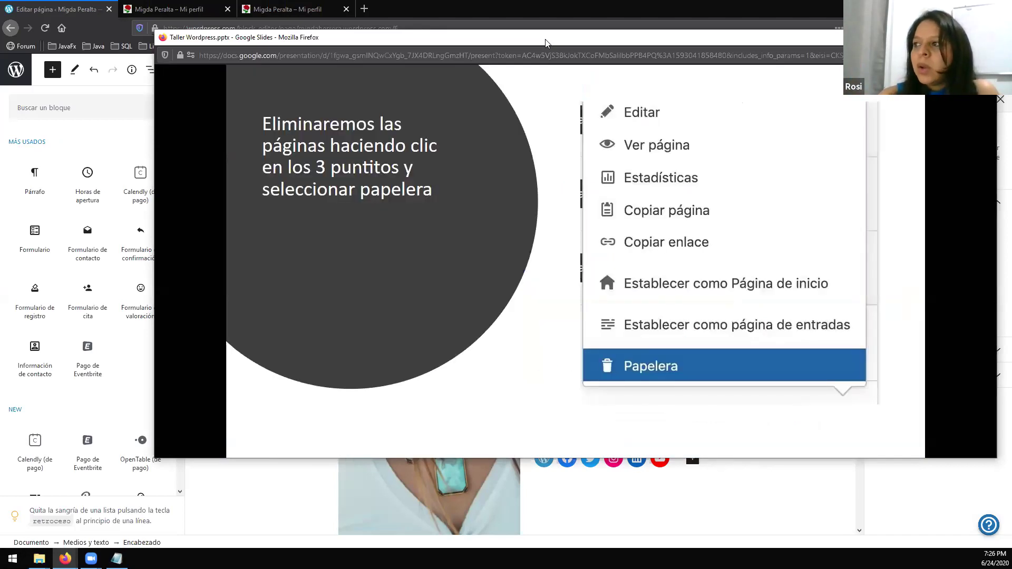
key(Right)
key(Left)
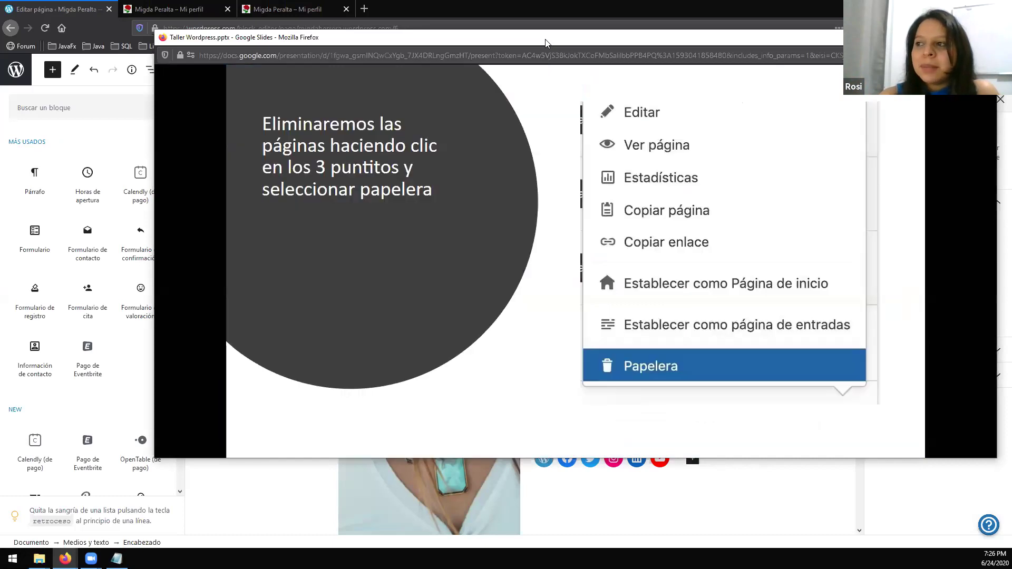
key(Right)
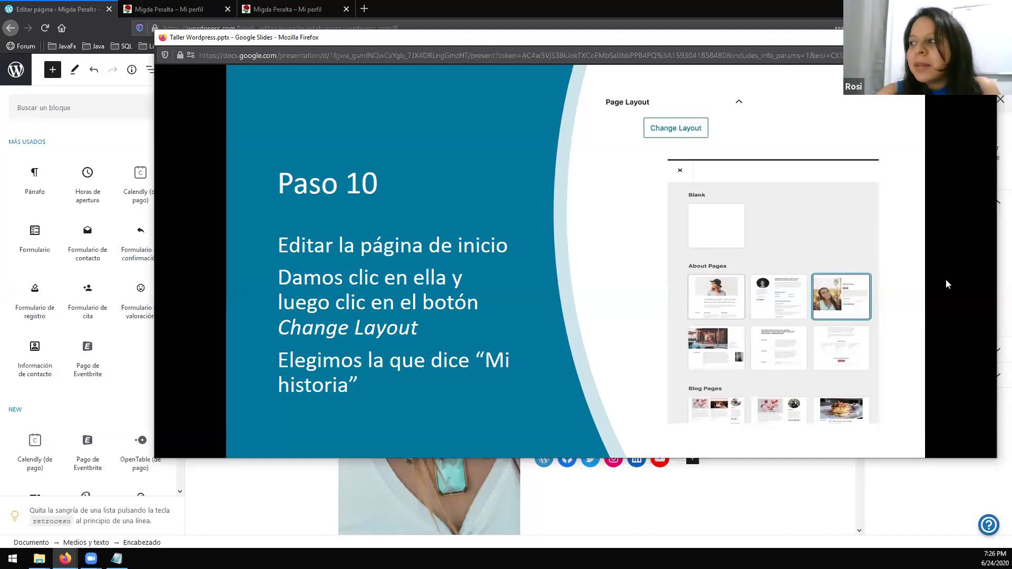
click(466, 241)
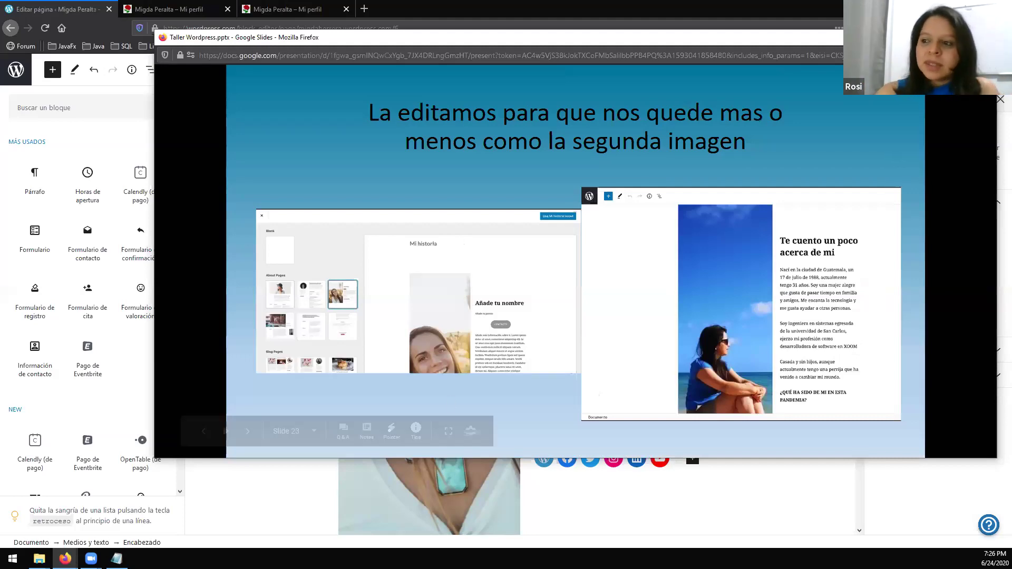
click(264, 505)
click(207, 328)
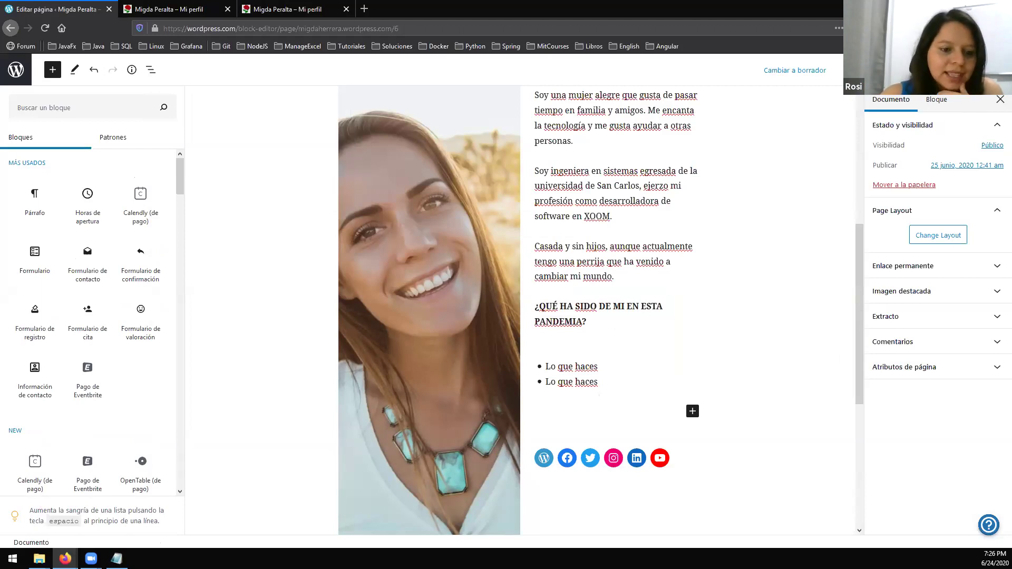
Paste the activity lines from the notes over the 'Lo que haces' items and convert them to a list
click(116, 559)
drag(420, 267, 321, 209)
key(ctrl+c)
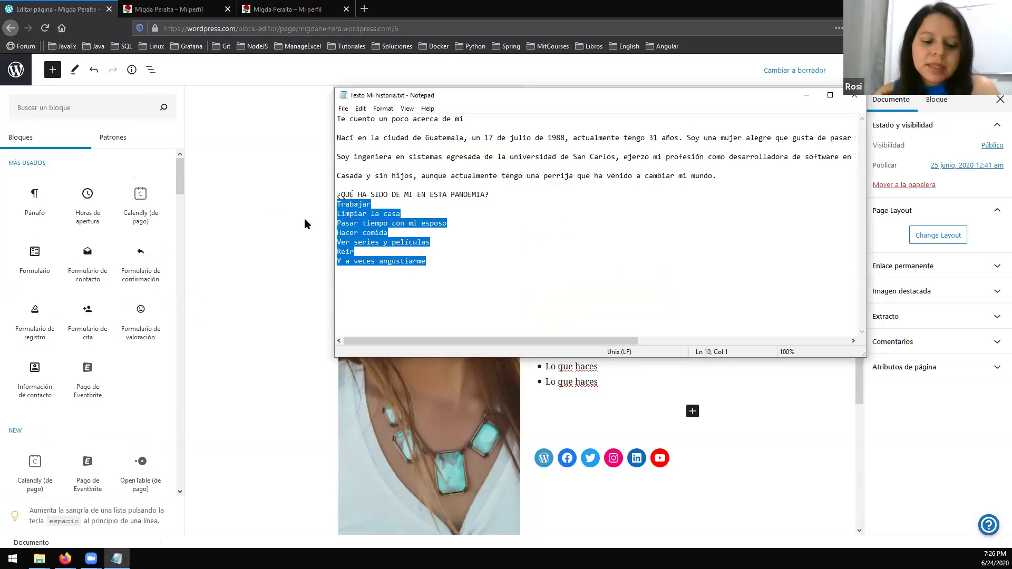
click(600, 383)
drag(600, 383, 542, 372)
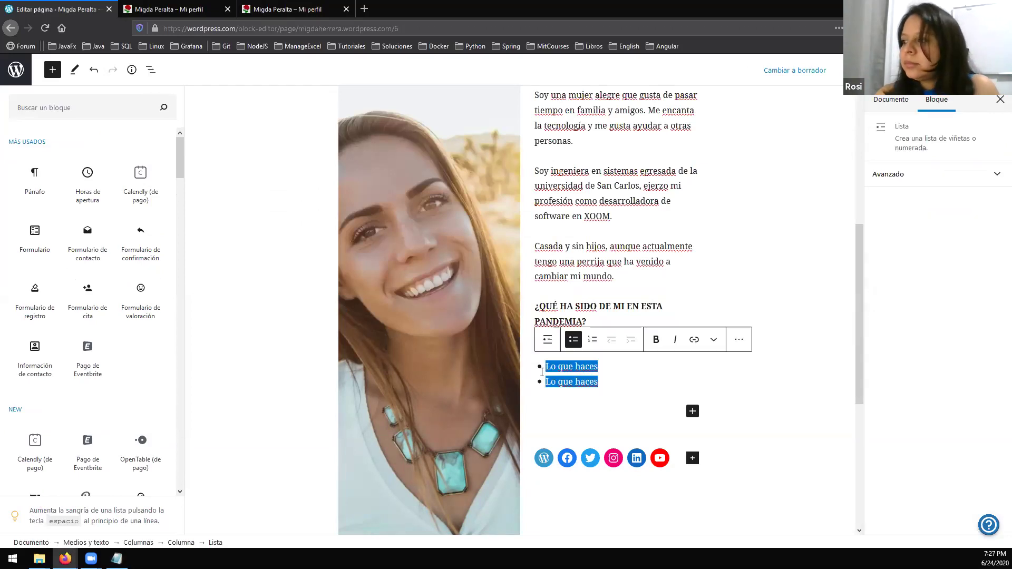
key(ctrl+v)
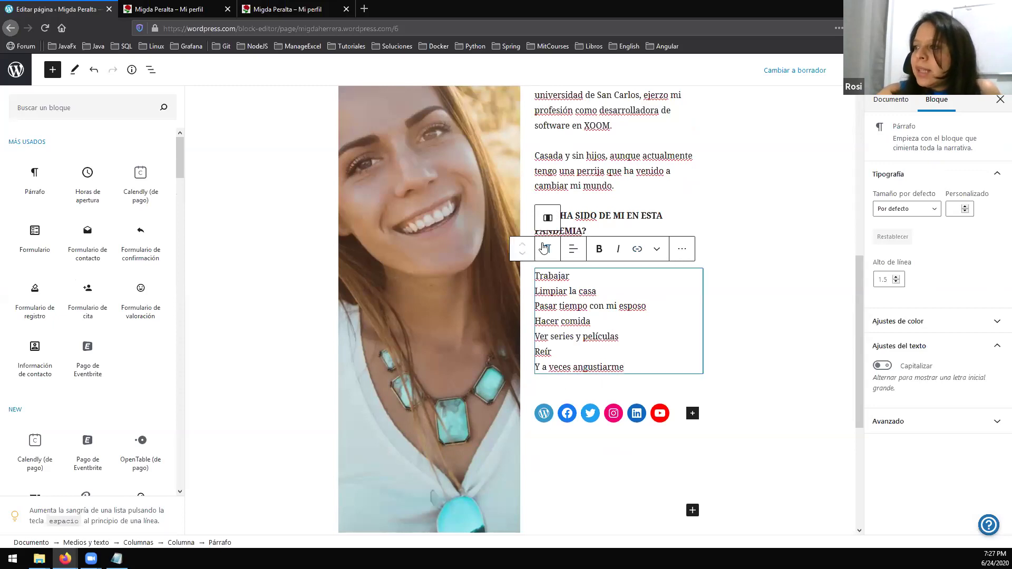
click(547, 249)
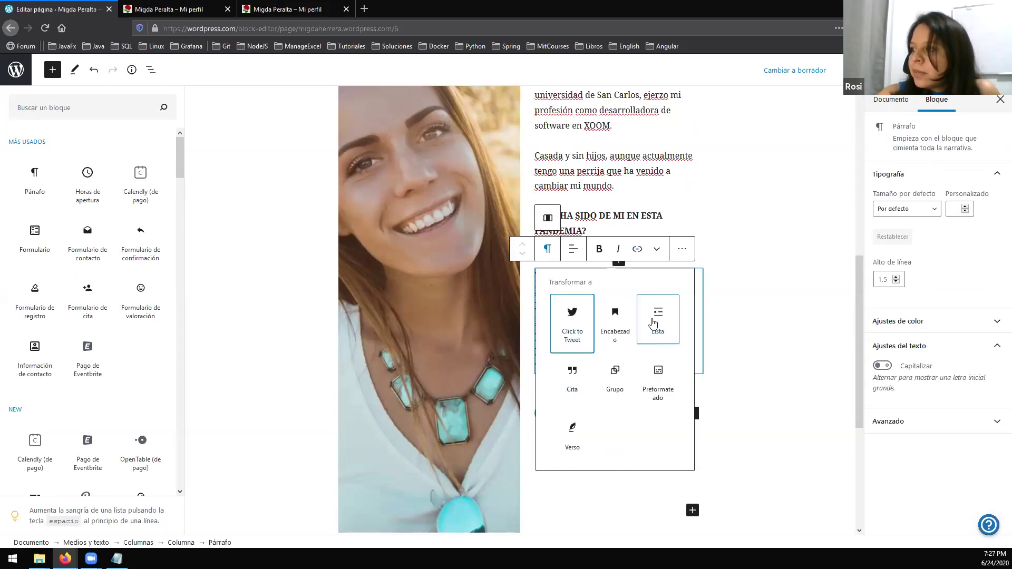
click(657, 322)
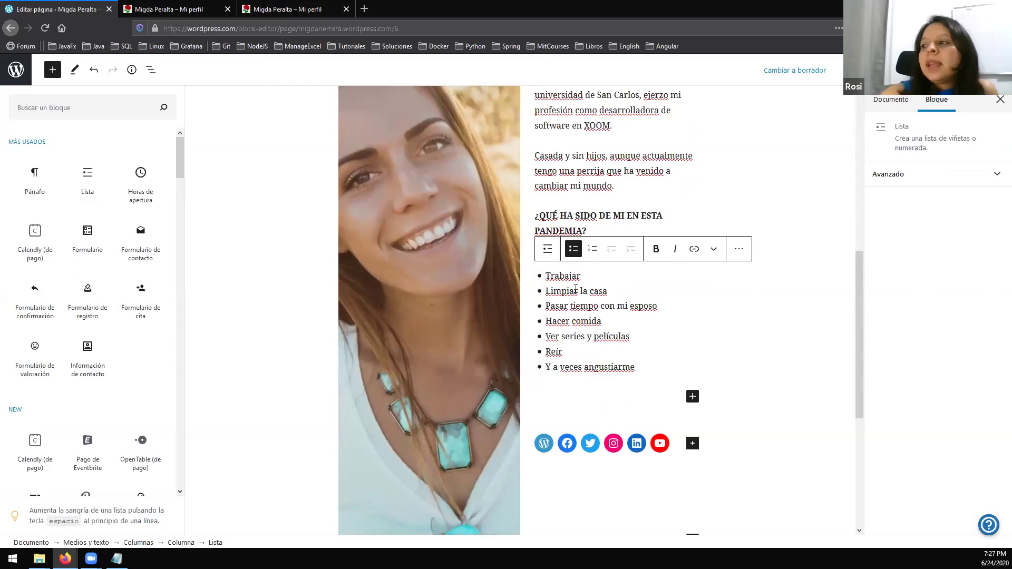
Select the list items and split the list into separate paragraphs
drag(639, 367, 538, 291)
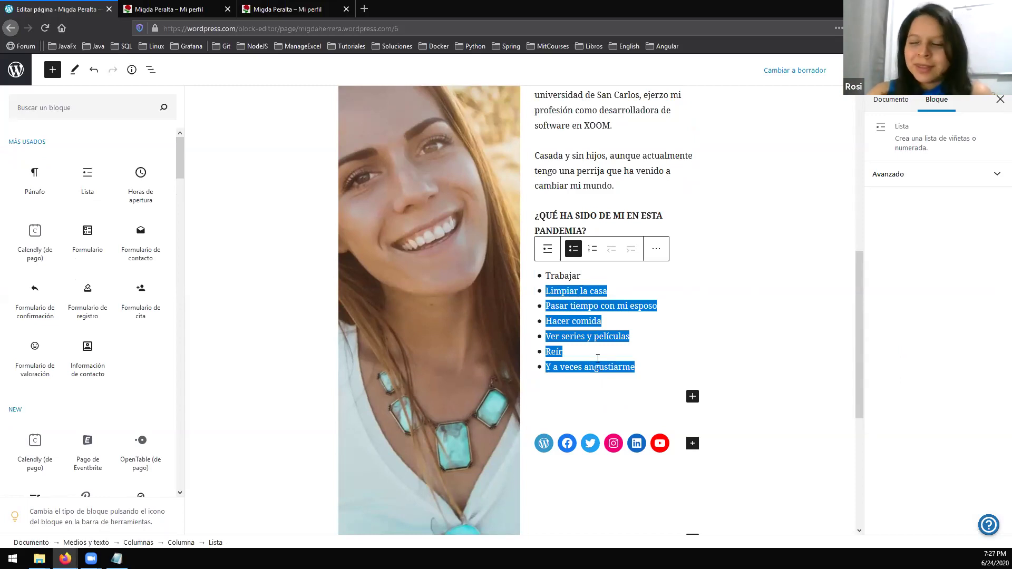
click(553, 254)
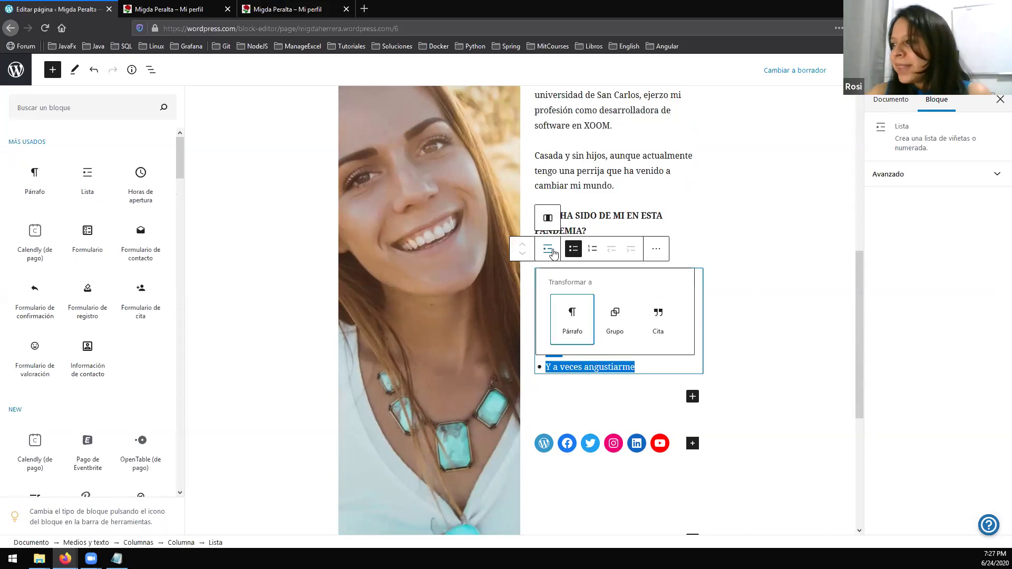
click(702, 271)
click(653, 310)
click(548, 250)
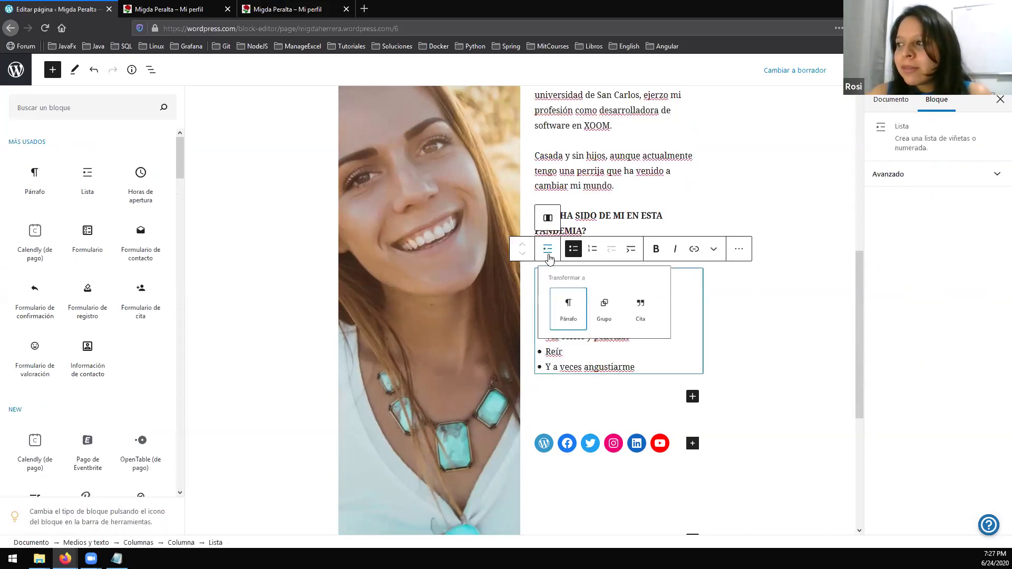
click(575, 315)
Bullet the Trabajar paragraph, then undo back to one seven-item bulleted list
click(592, 280)
click(548, 249)
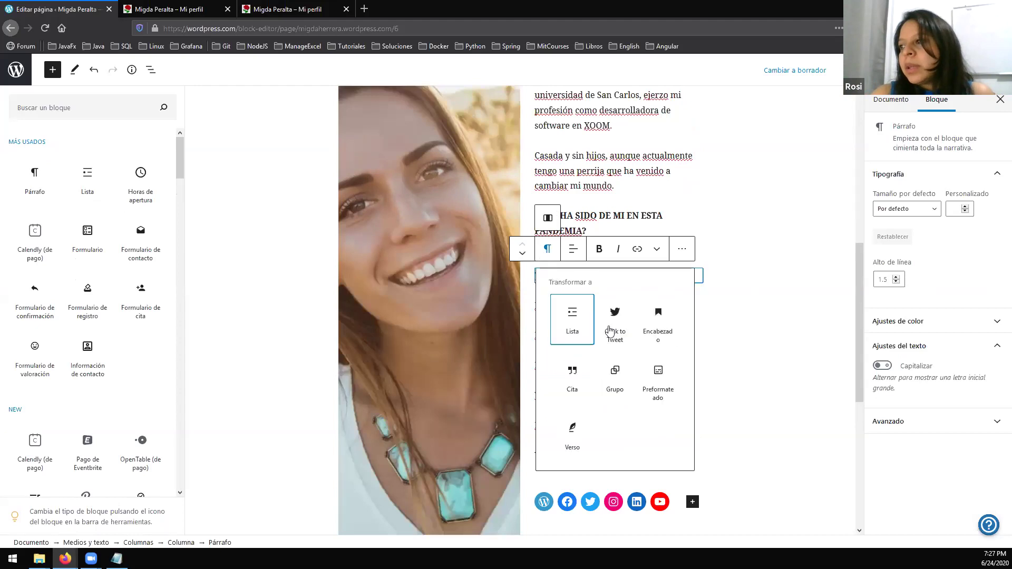
click(574, 327)
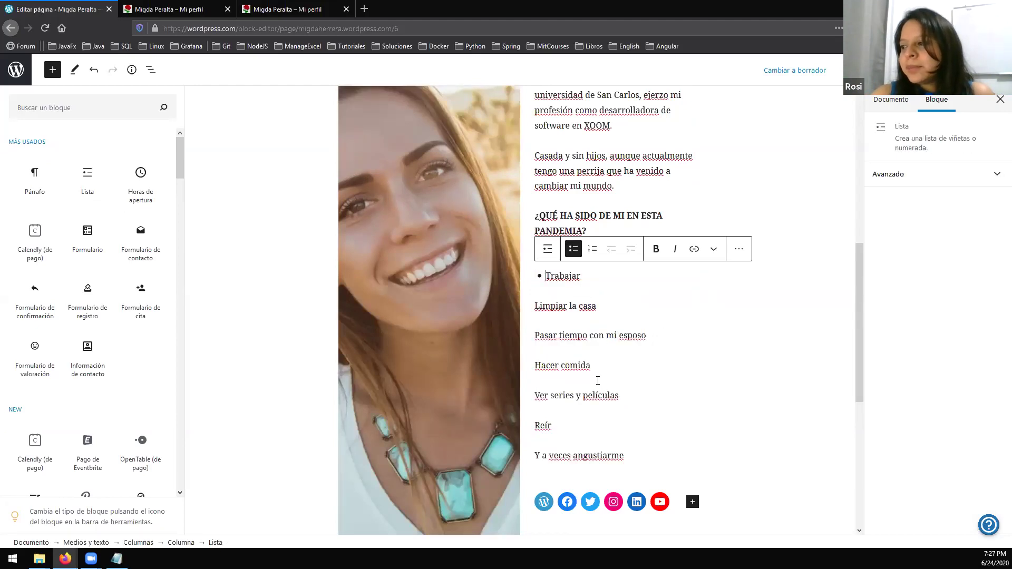
drag(505, 306, 509, 281)
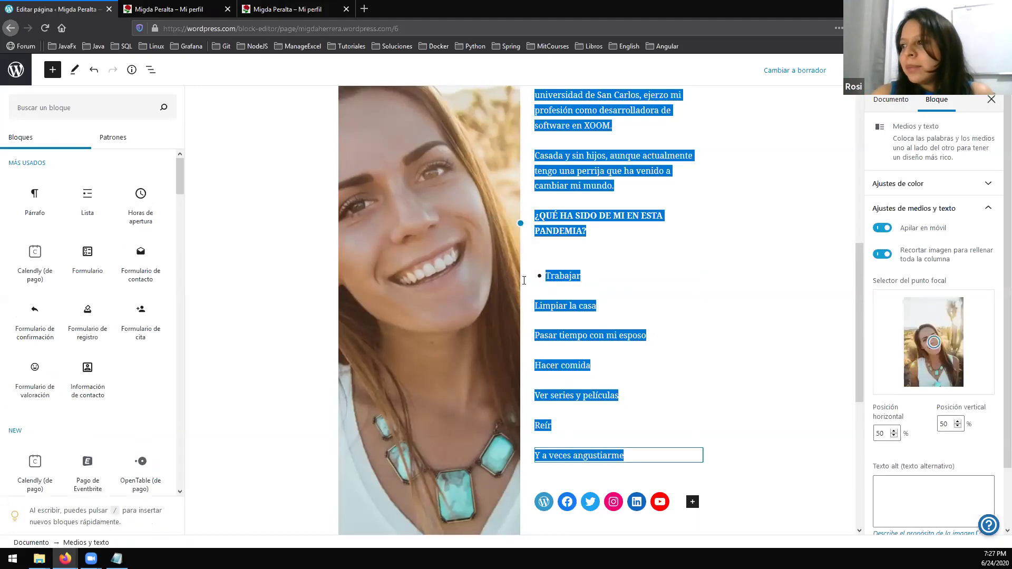
click(558, 306)
click(594, 364)
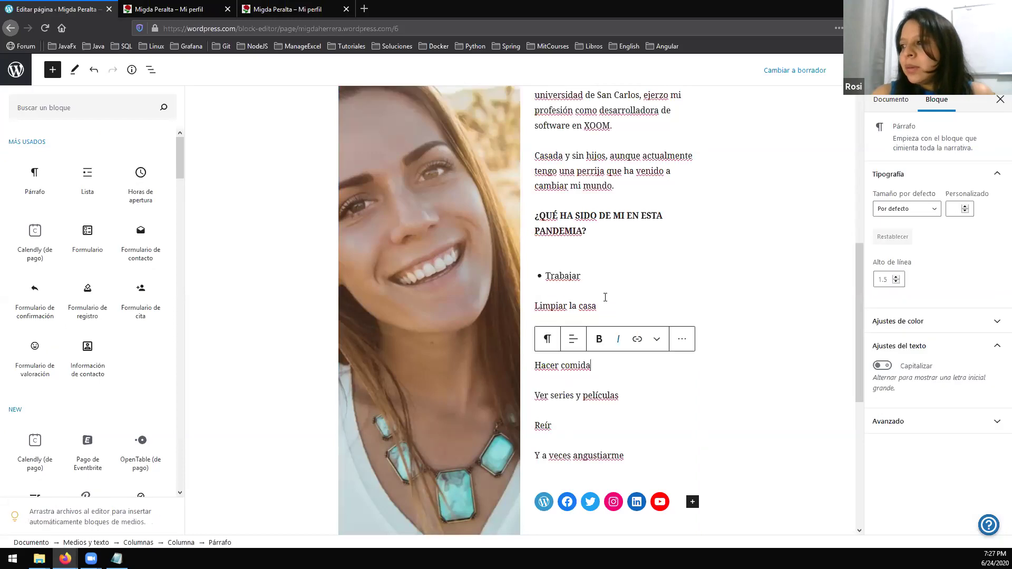
key(ctrl+z)
key(ctrl+z)
key(ctrl+z)
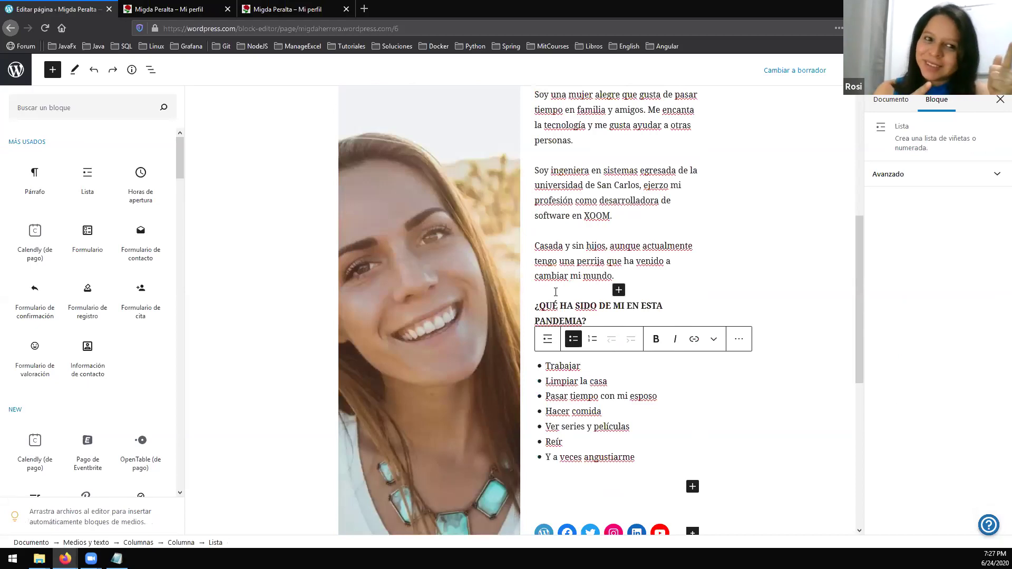
click(579, 381)
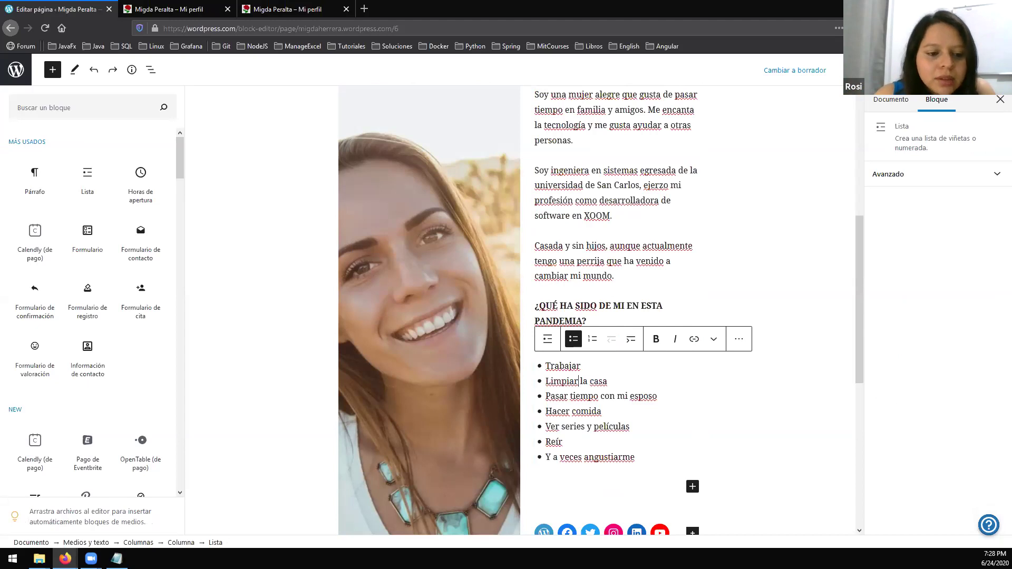
key(alt+Tab)
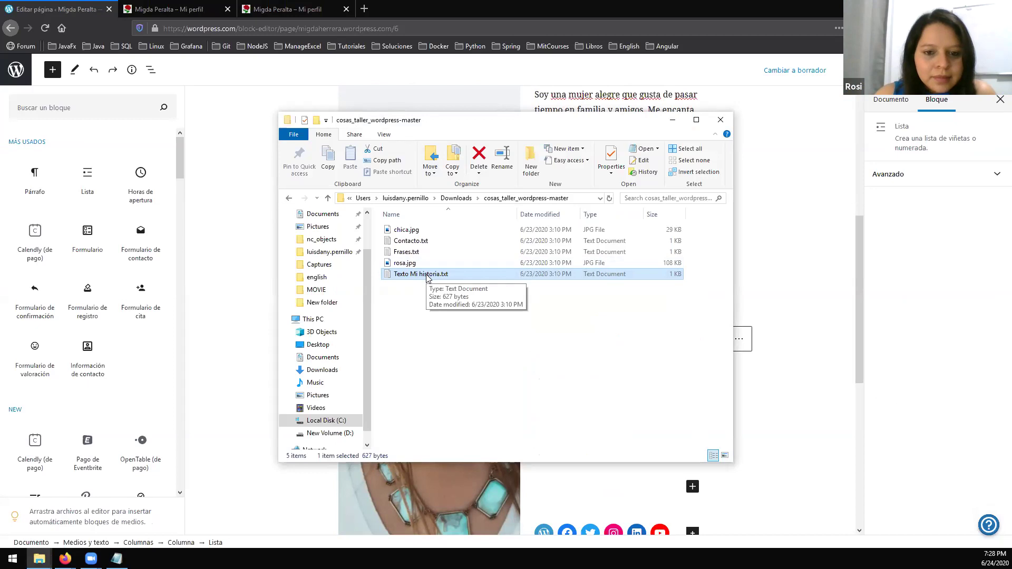
click(251, 272)
scroll(649, 319, down, 2)
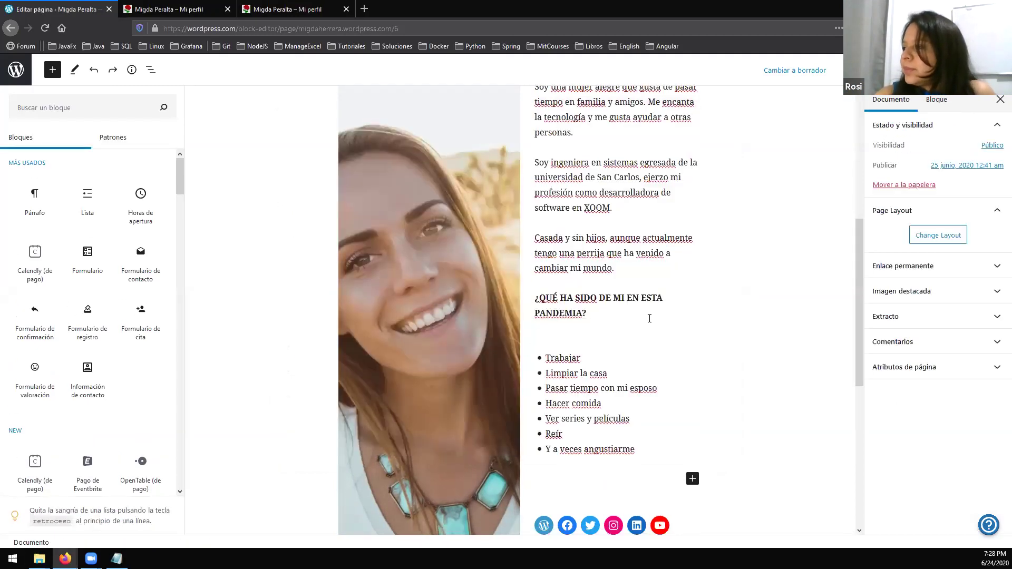
scroll(653, 320, down, 2)
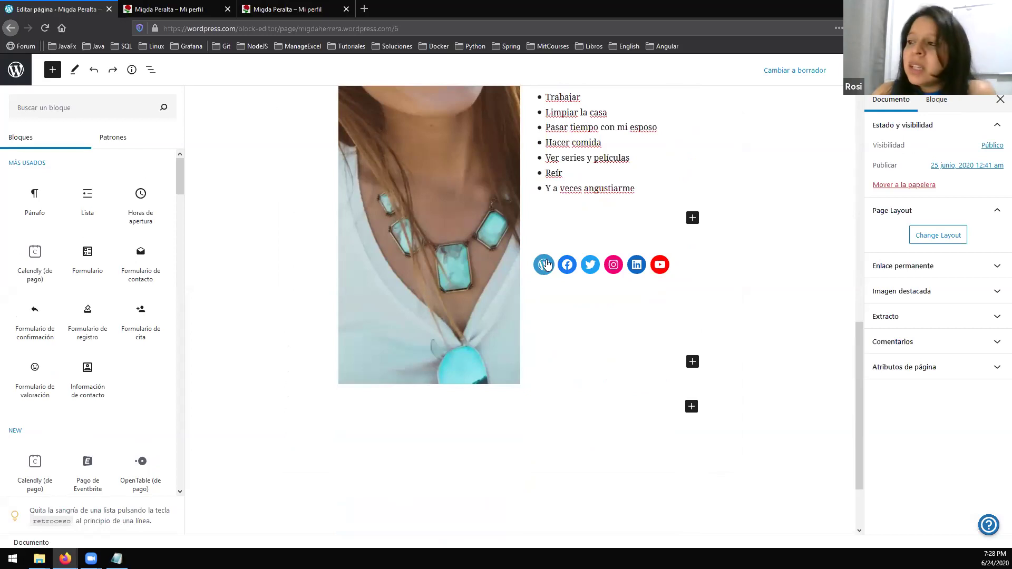
Inspect the WordPress, Facebook and Twitter social icon links, then switch to the workshop slides
click(544, 265)
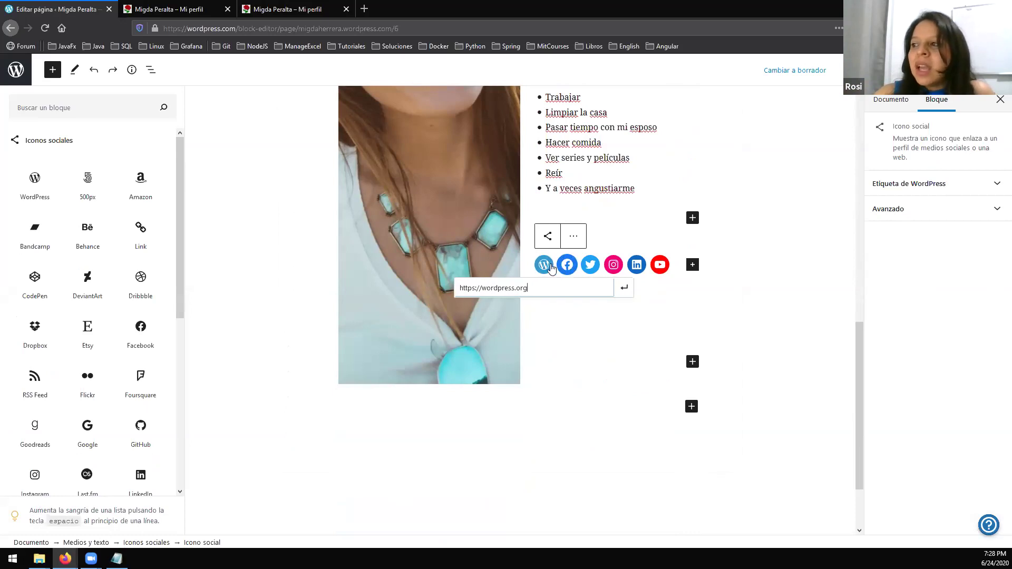
triple_click(534, 289)
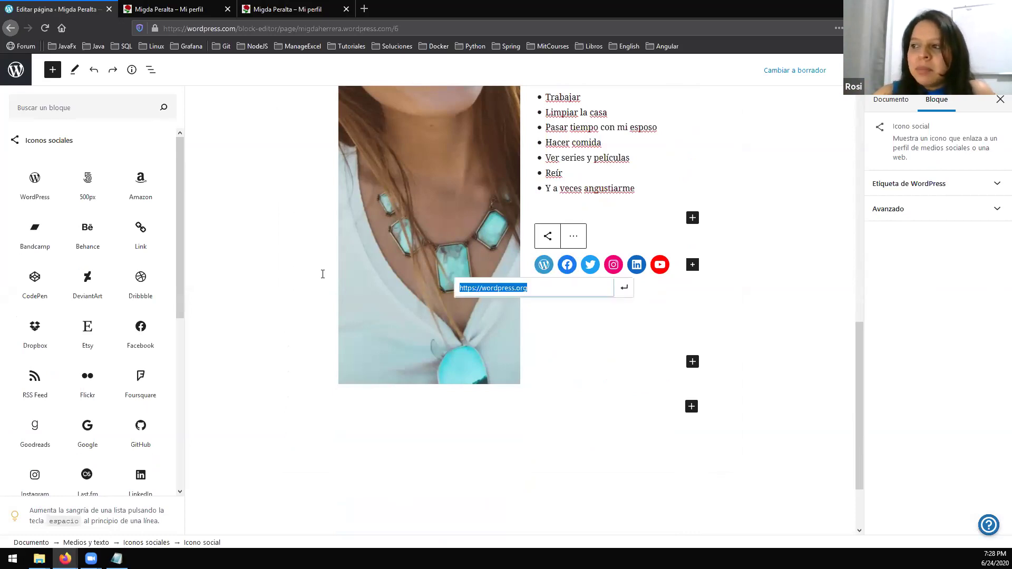
click(568, 263)
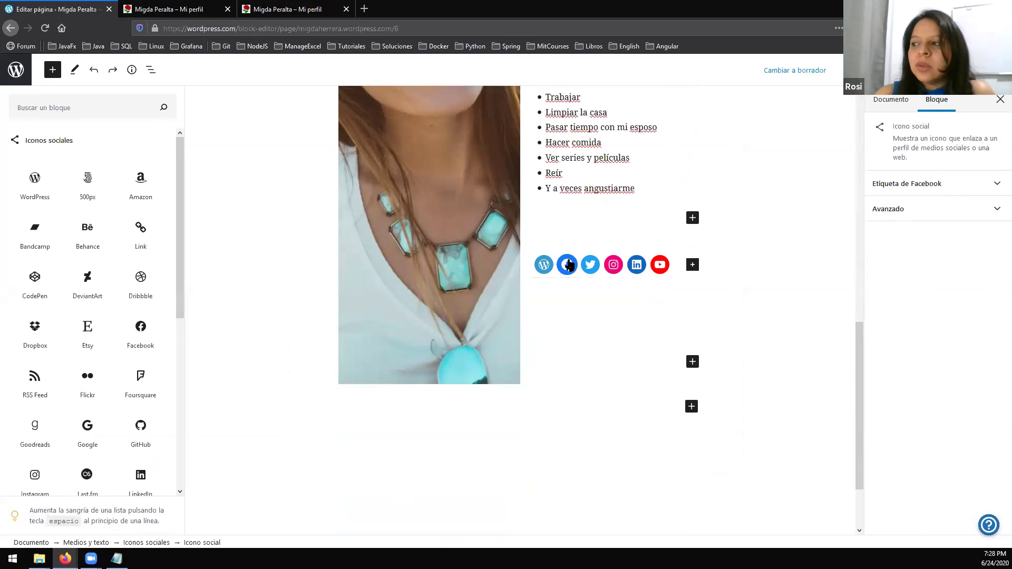
drag(550, 289, 405, 278)
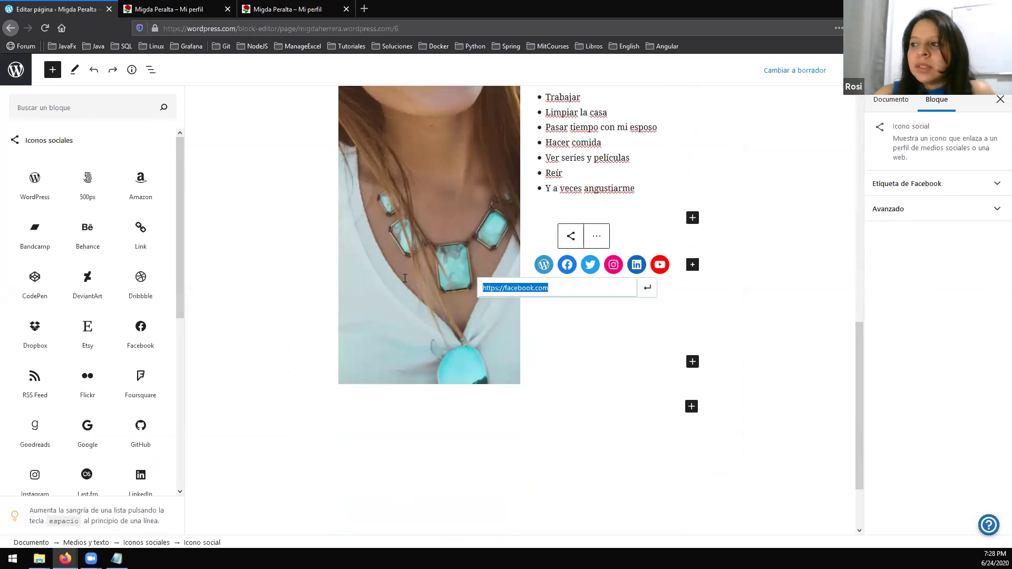
click(593, 268)
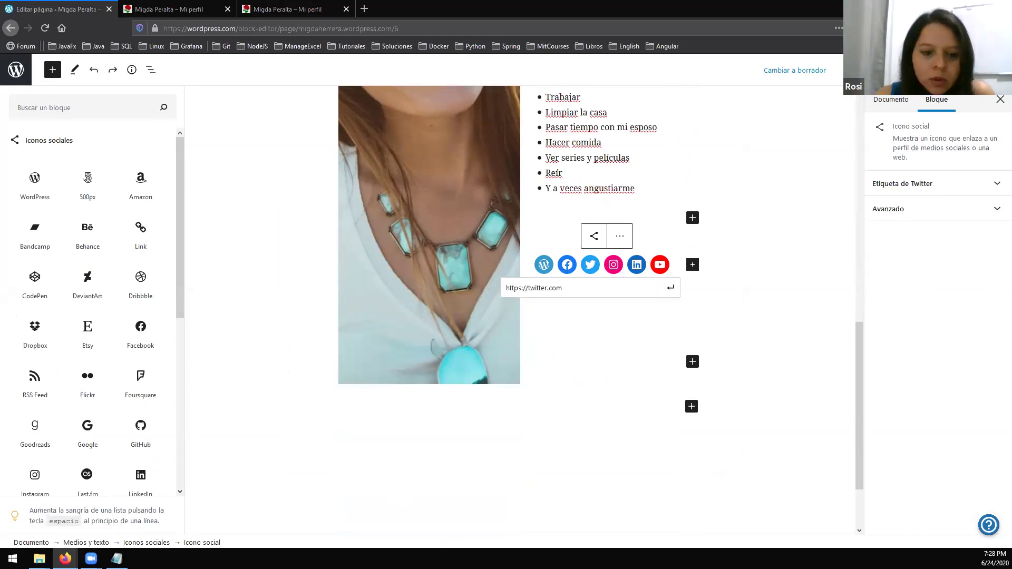
key(alt+Tab)
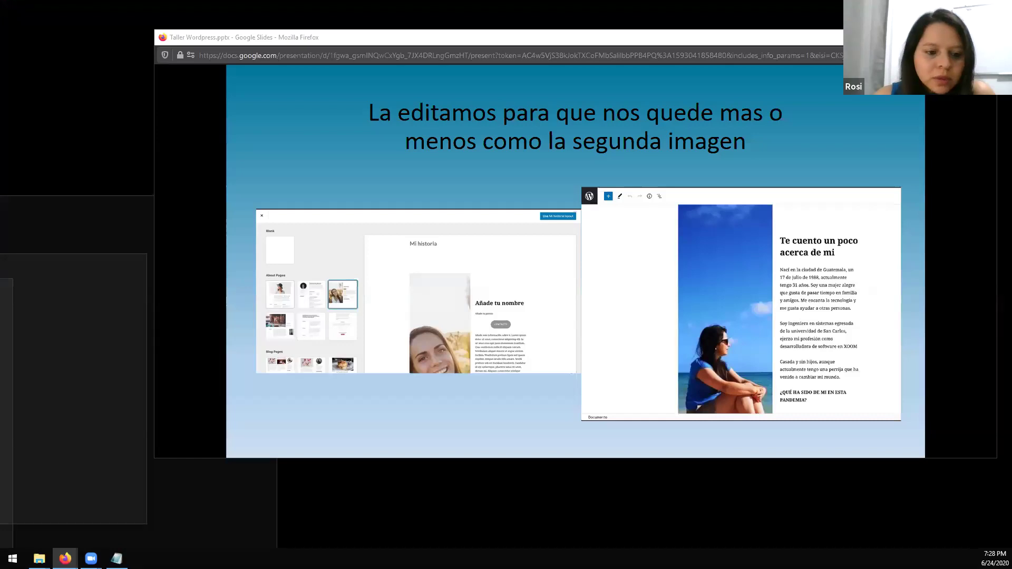
Return from the 'La editamos…' target-layout slide to the WordPress page editor
key(alt+Tab)
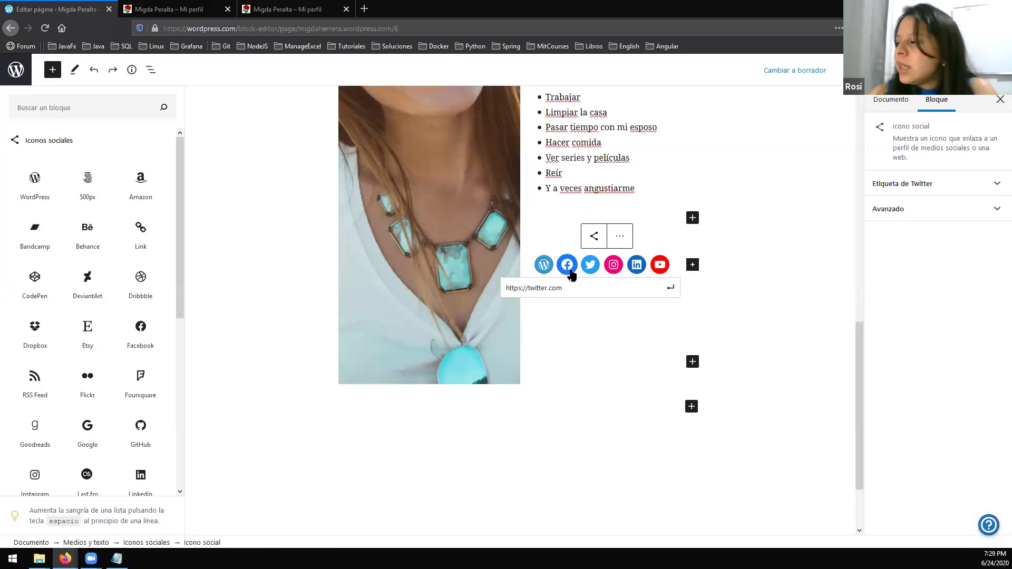
Review the Twitter and Facebook social icon link addresses
click(568, 288)
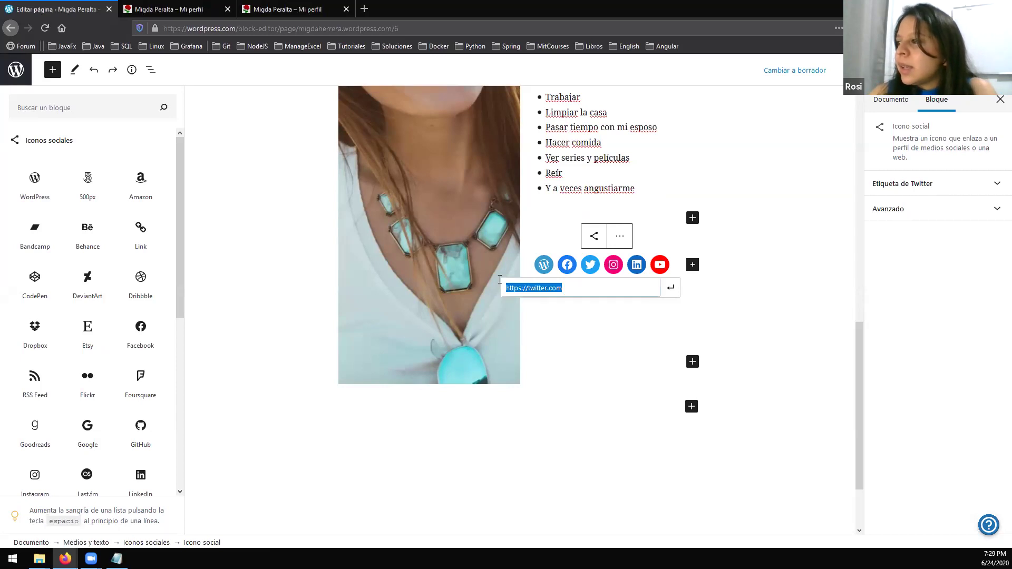
click(568, 265)
drag(572, 288, 418, 284)
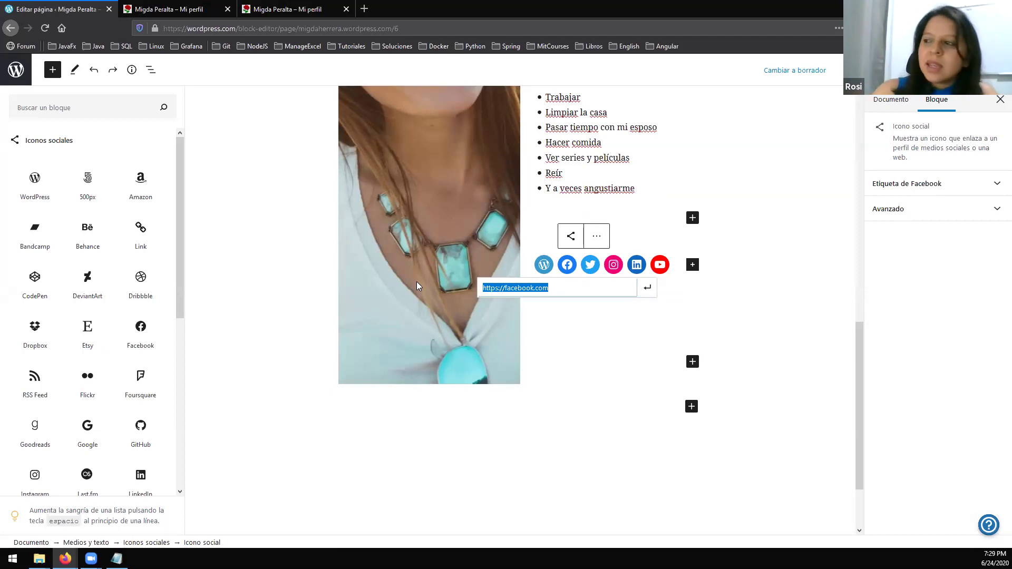
click(564, 293)
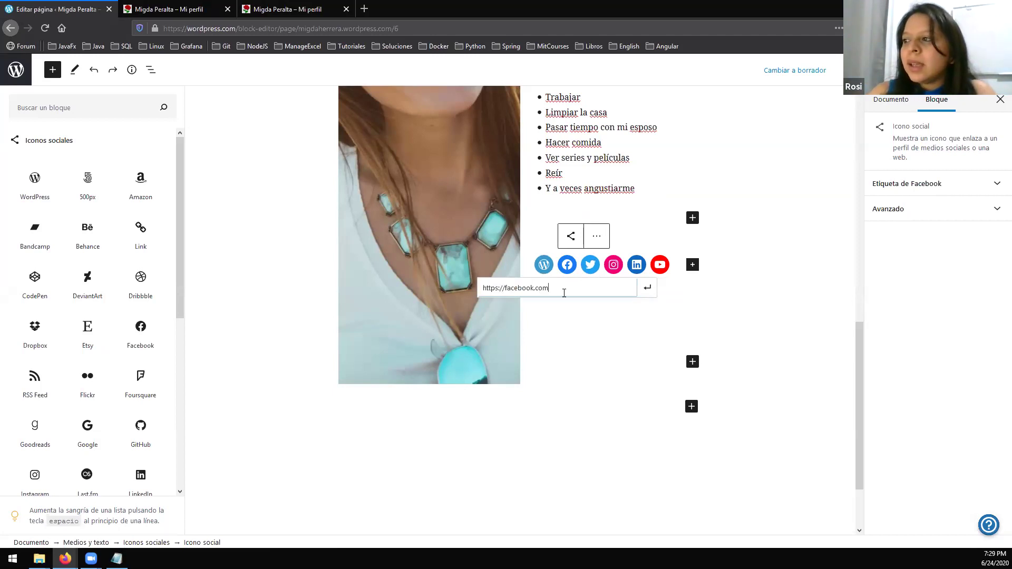
triple_click(534, 289)
click(630, 310)
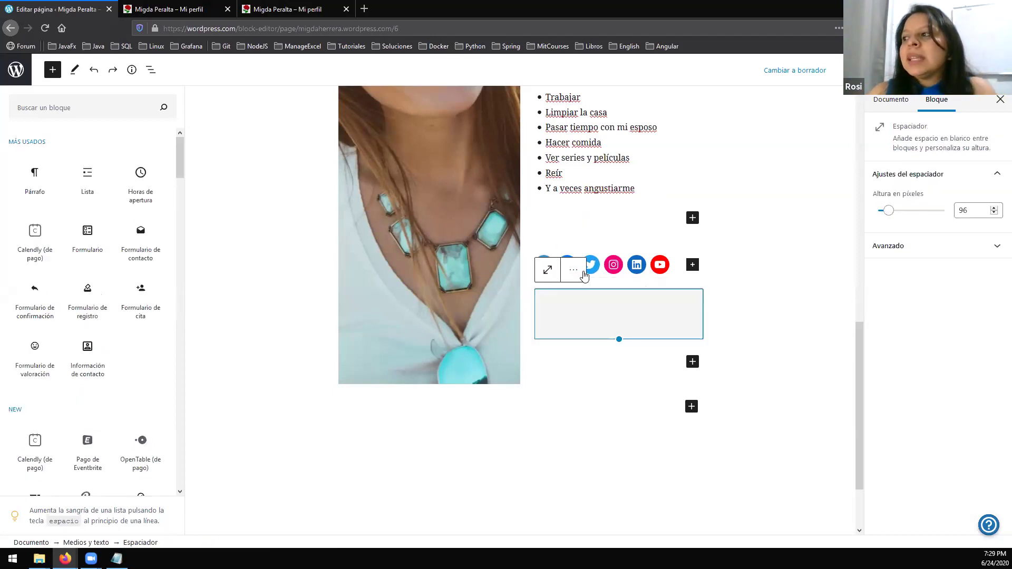
Remove the Twitter, LinkedIn and YouTube icons from the social icon row
click(591, 265)
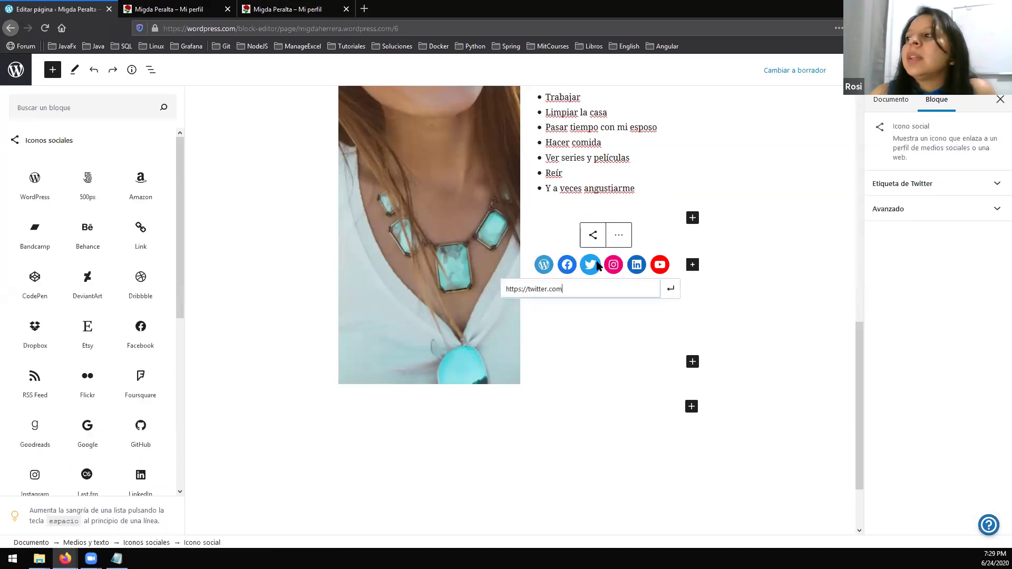
click(622, 236)
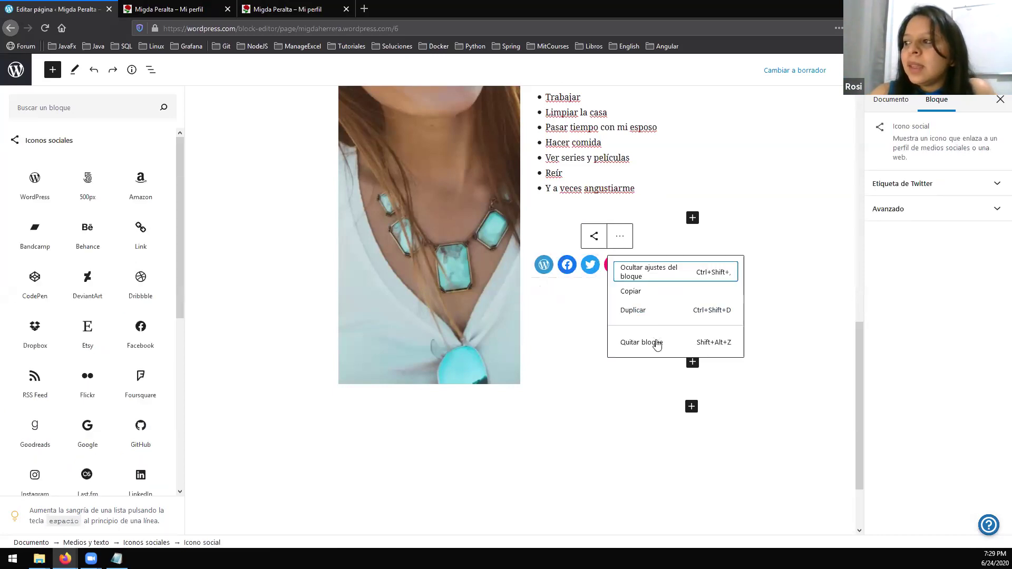
key(Return)
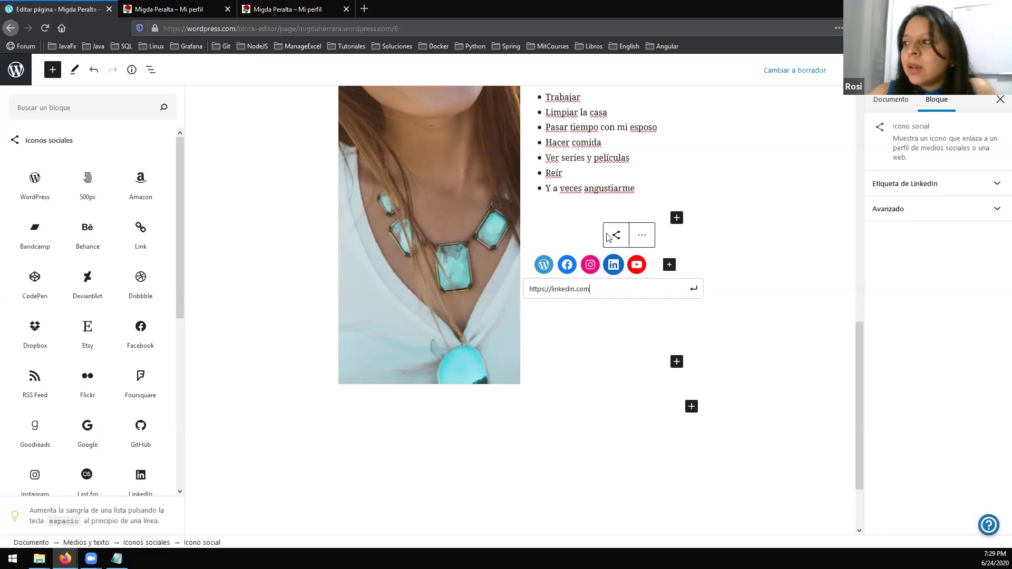
click(641, 238)
click(659, 340)
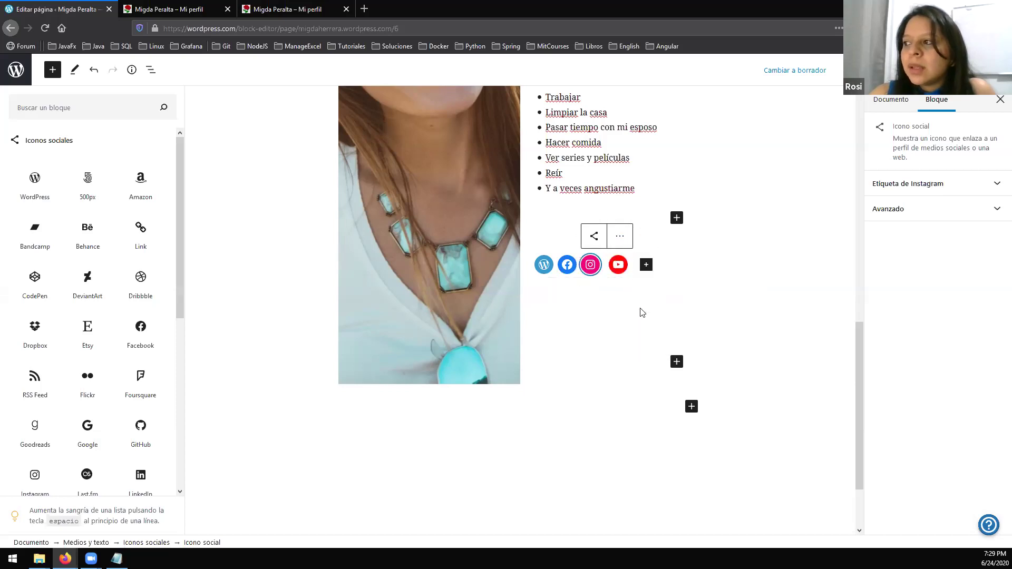
click(618, 265)
click(643, 239)
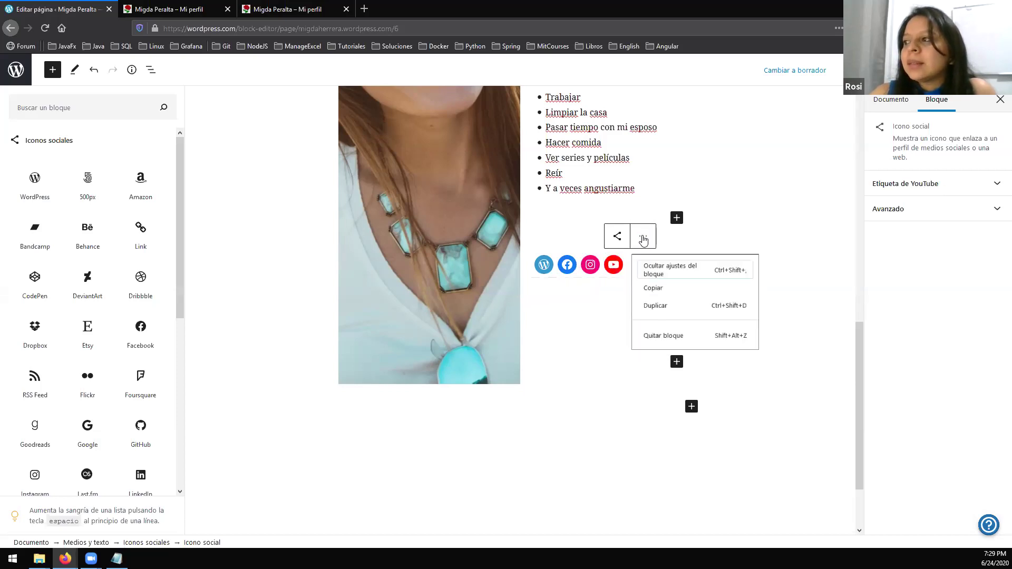
click(668, 344)
Delete the blank Espaciador block below the social icons
click(613, 314)
click(674, 237)
click(572, 309)
click(574, 270)
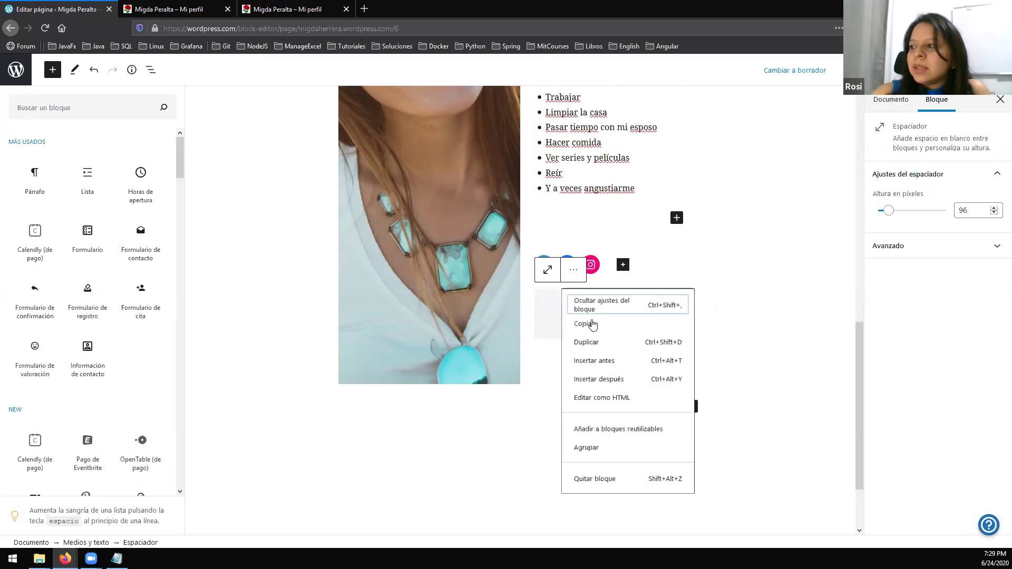
click(595, 483)
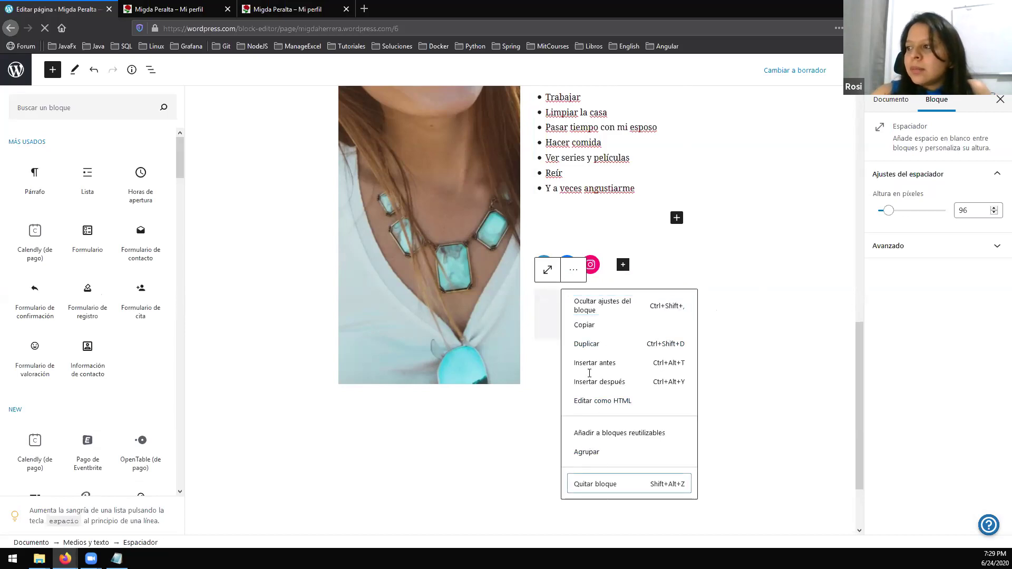
click(640, 303)
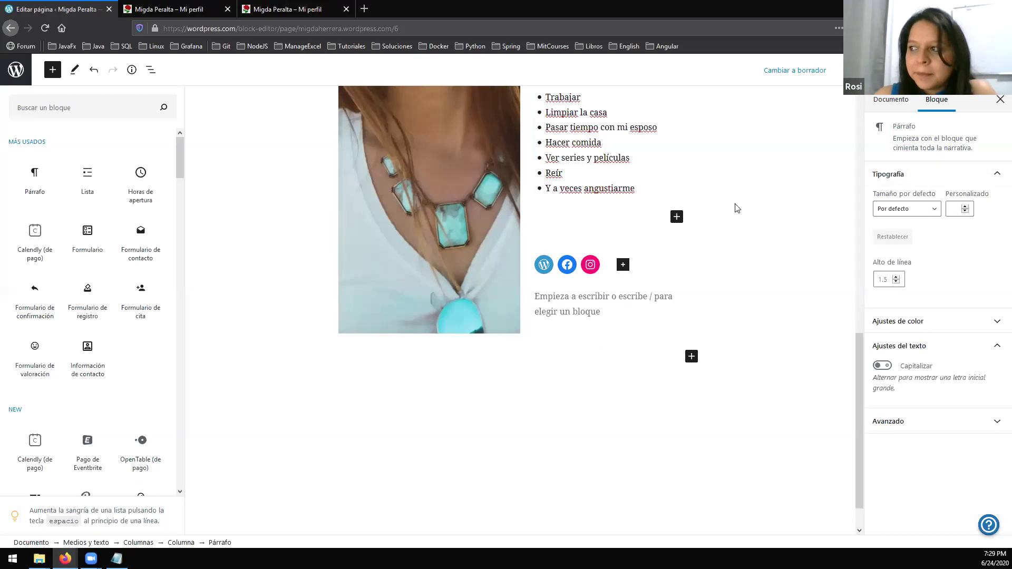
Scroll through the Mi historia page to review the edits
scroll(704, 246, up, 6)
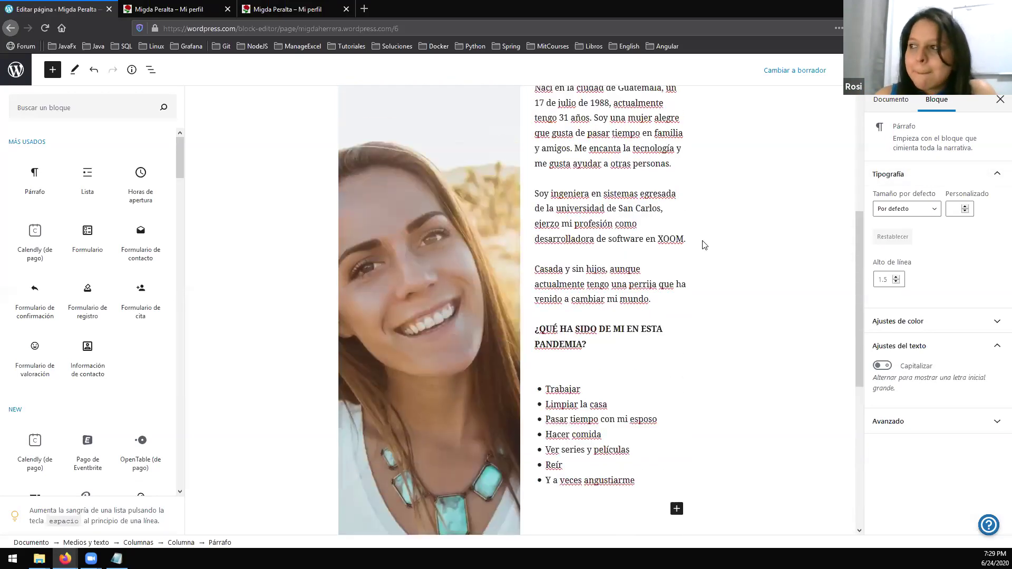
scroll(704, 245, up, 5)
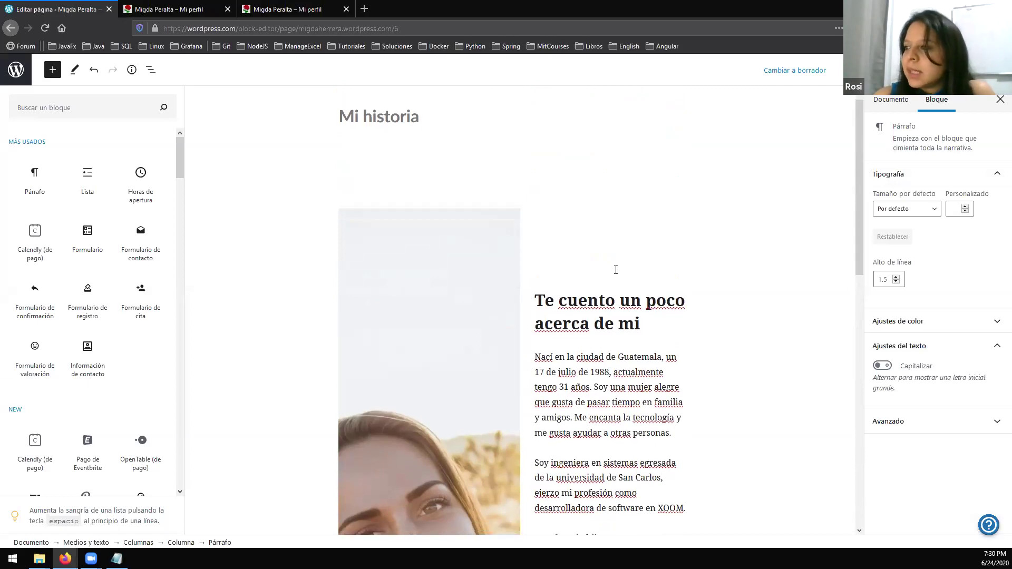
scroll(617, 273, down, 9)
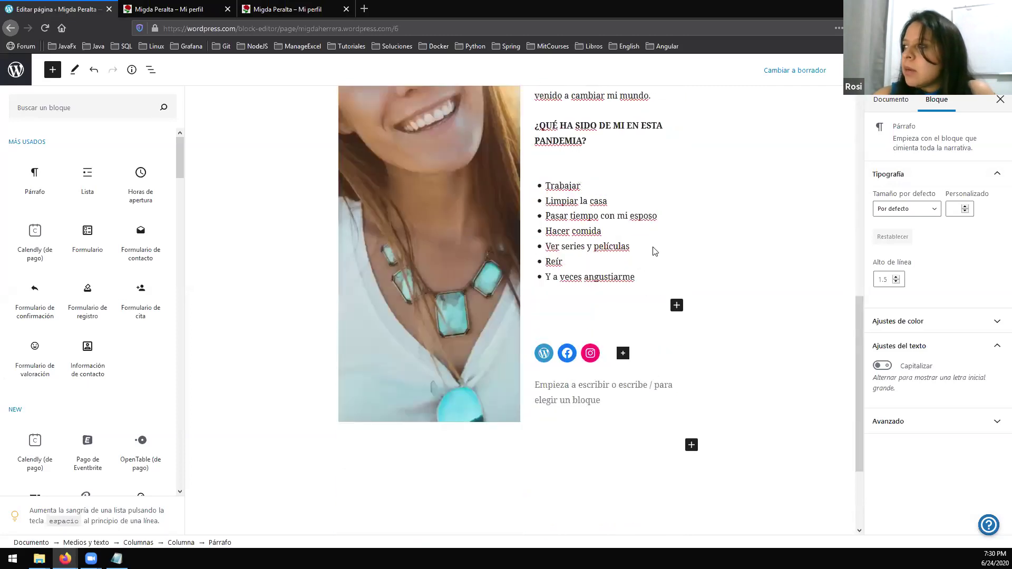
scroll(654, 251, up, 7)
scroll(655, 248, up, 2)
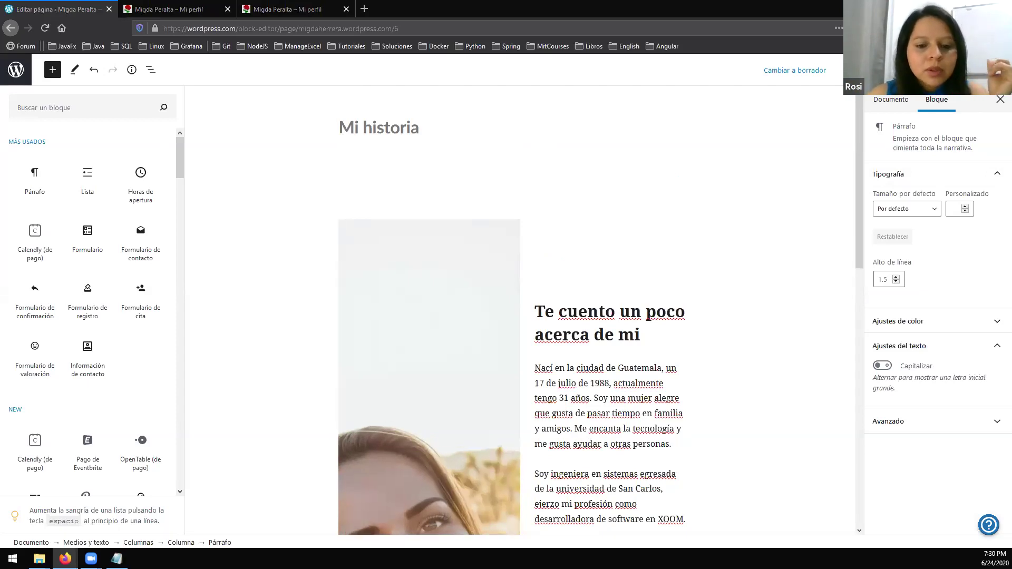
Advance the workshop slides two pages to the image-replacement instructions, then return to the editor
key(alt+Tab)
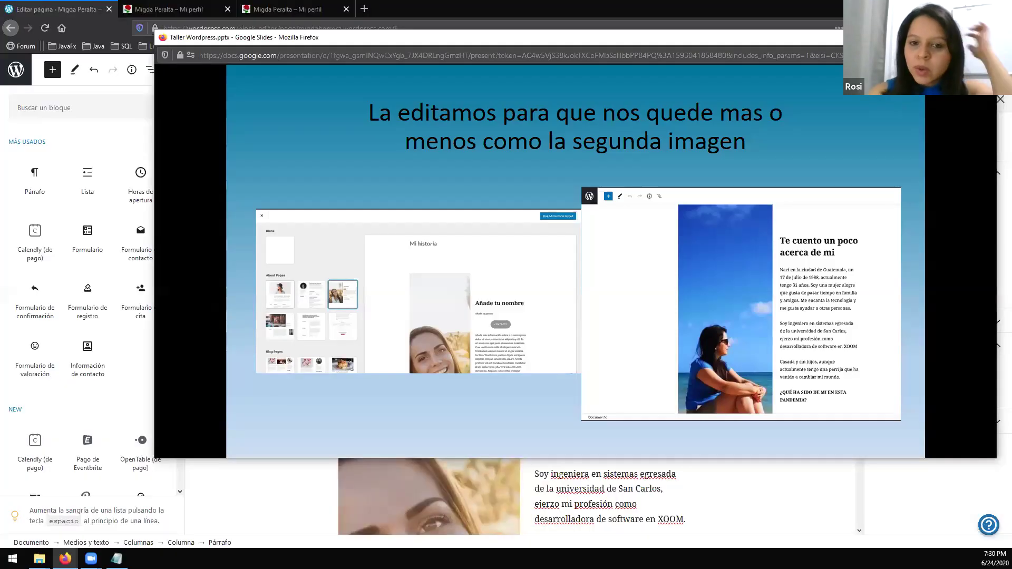
click(496, 126)
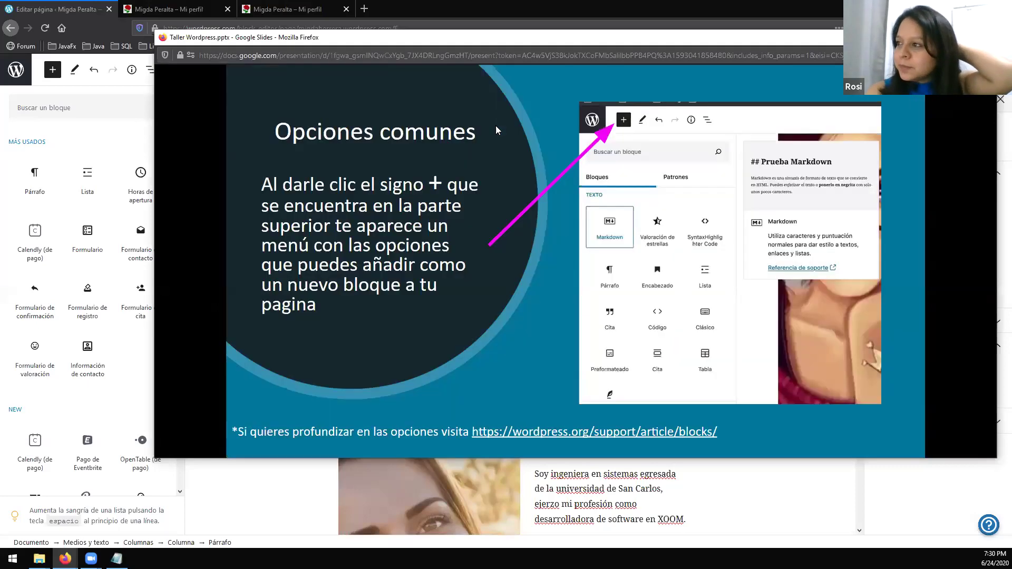
click(495, 126)
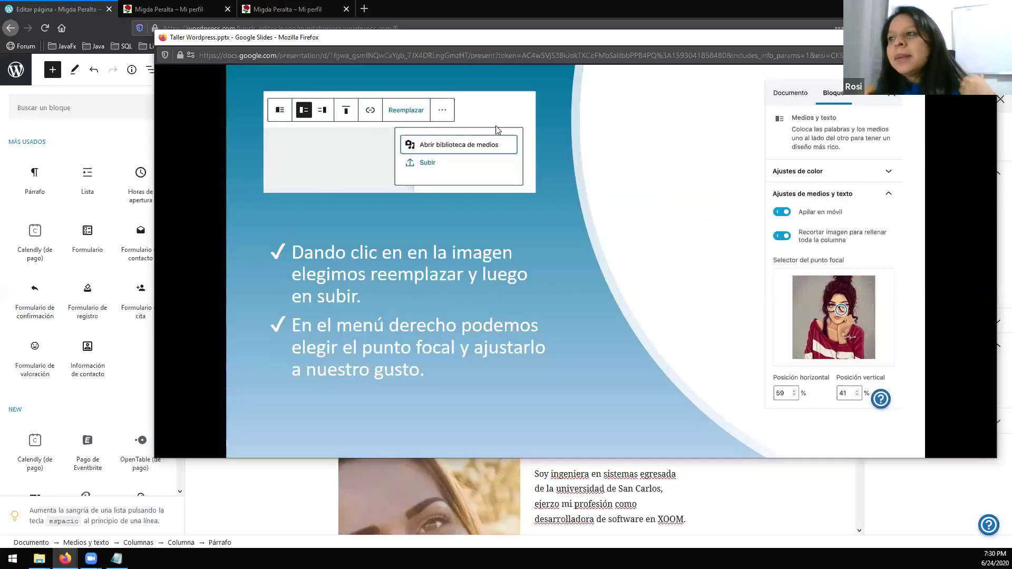
click(348, 495)
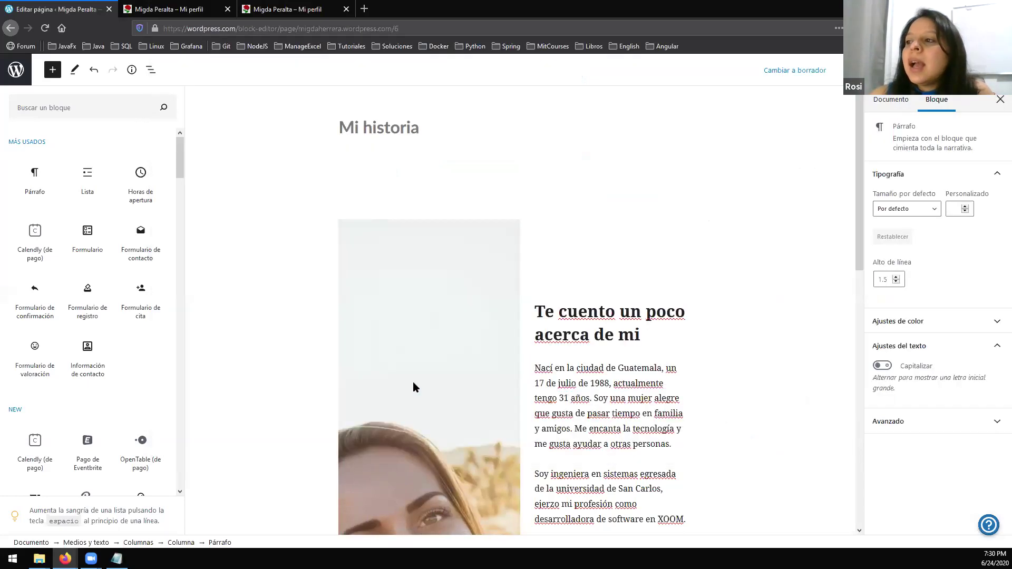
Replace the about-section photo with chica.jpg from Downloads > cosas_taller_wordpress-master
click(418, 366)
click(516, 203)
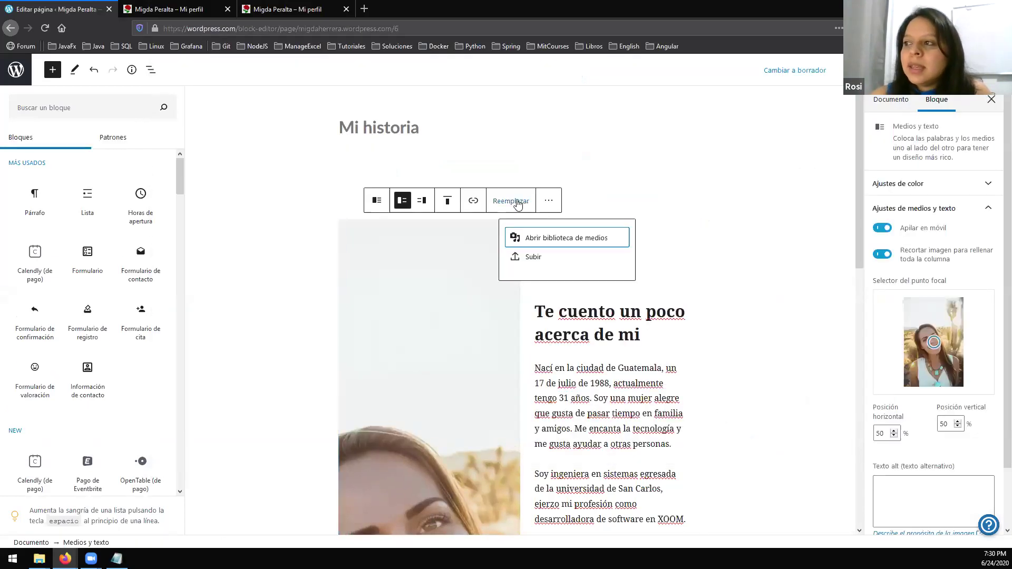
click(533, 263)
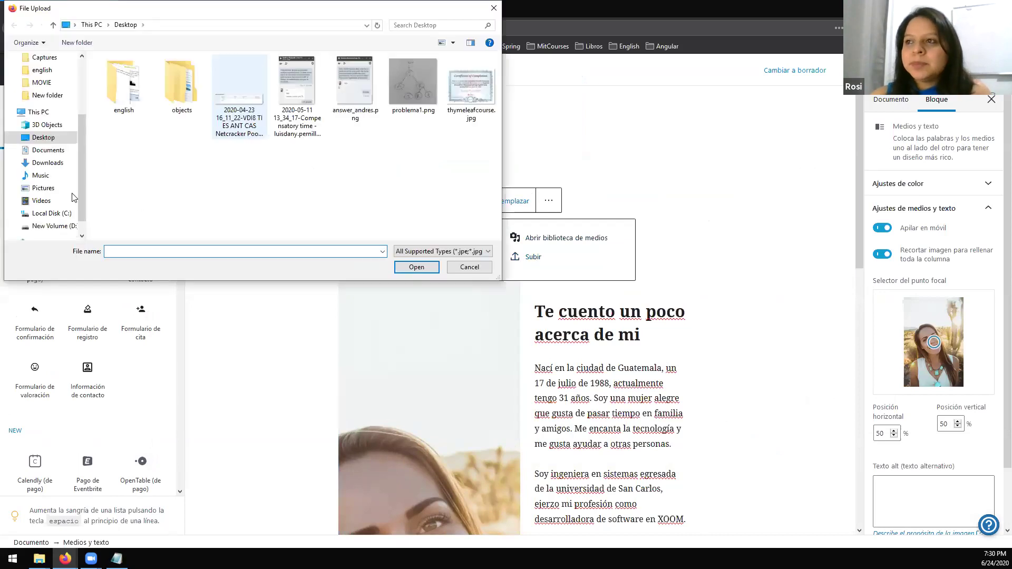
scroll(46, 84, up, 3)
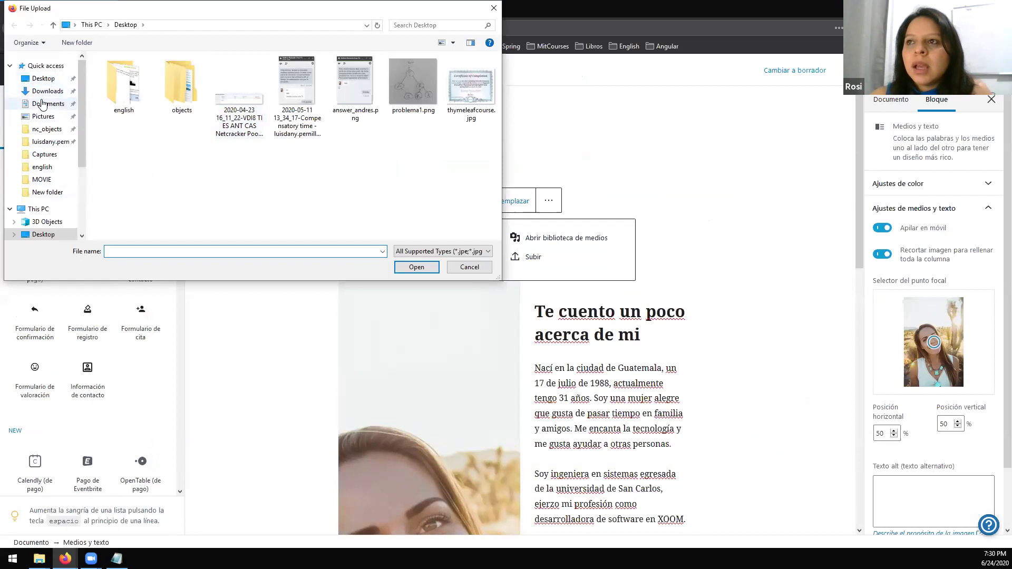
click(49, 92)
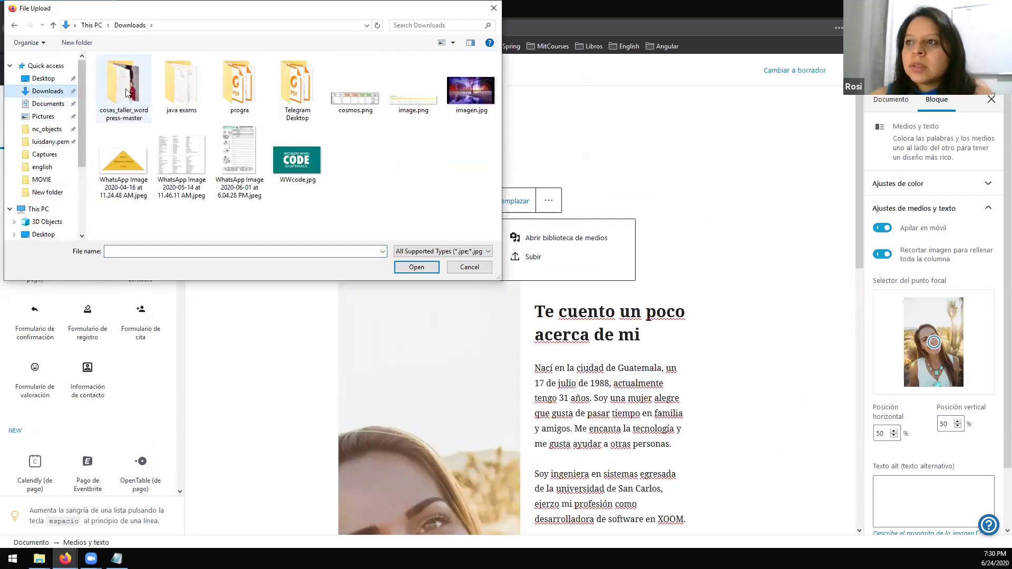
double_click(129, 90)
click(129, 89)
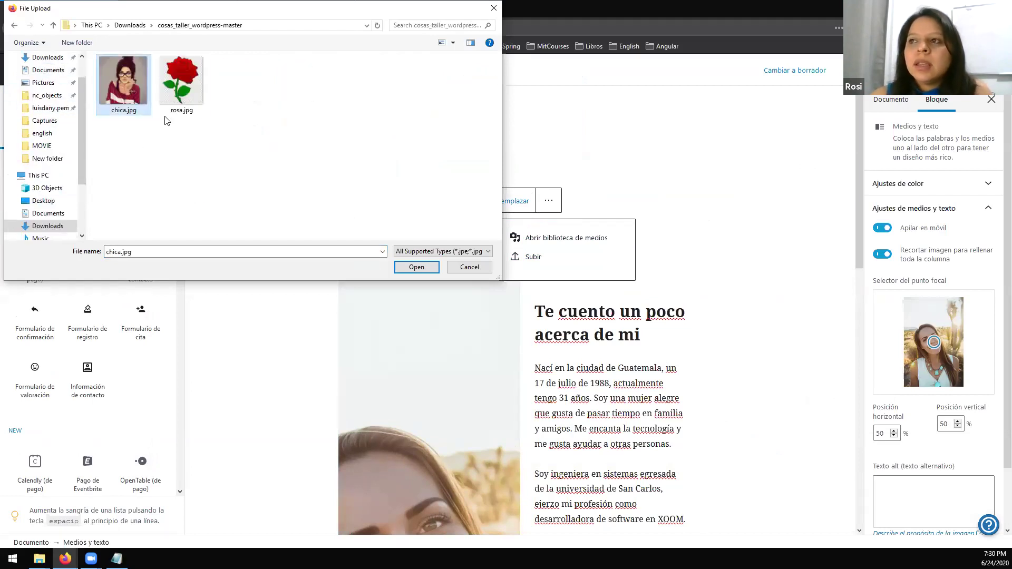
click(404, 268)
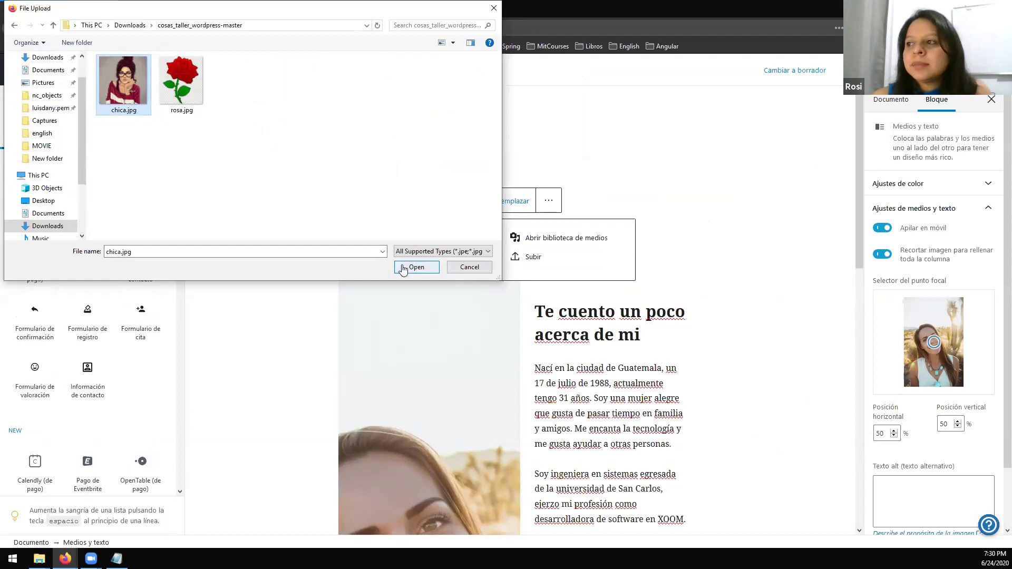
scroll(665, 201, down, 5)
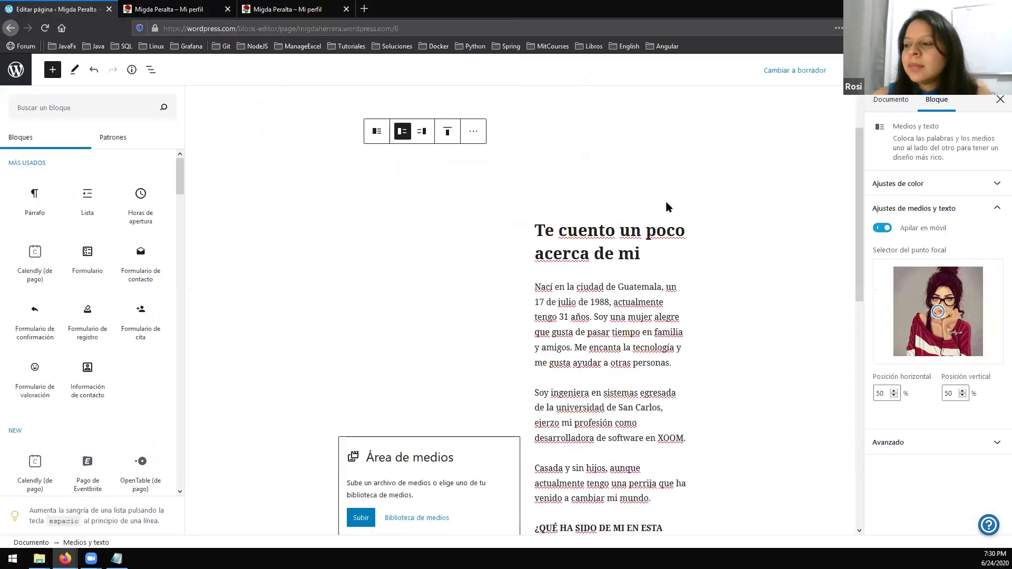
drag(934, 343, 939, 346)
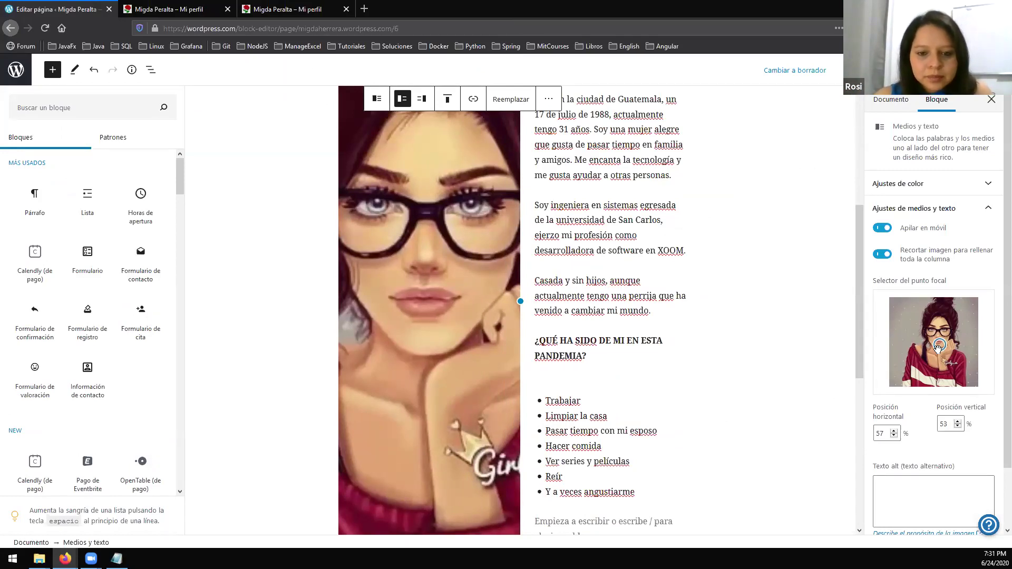
mouse_move(939, 348)
mouse_down()
mouse_move(889, 340)
mouse_move(943, 349)
mouse_up()
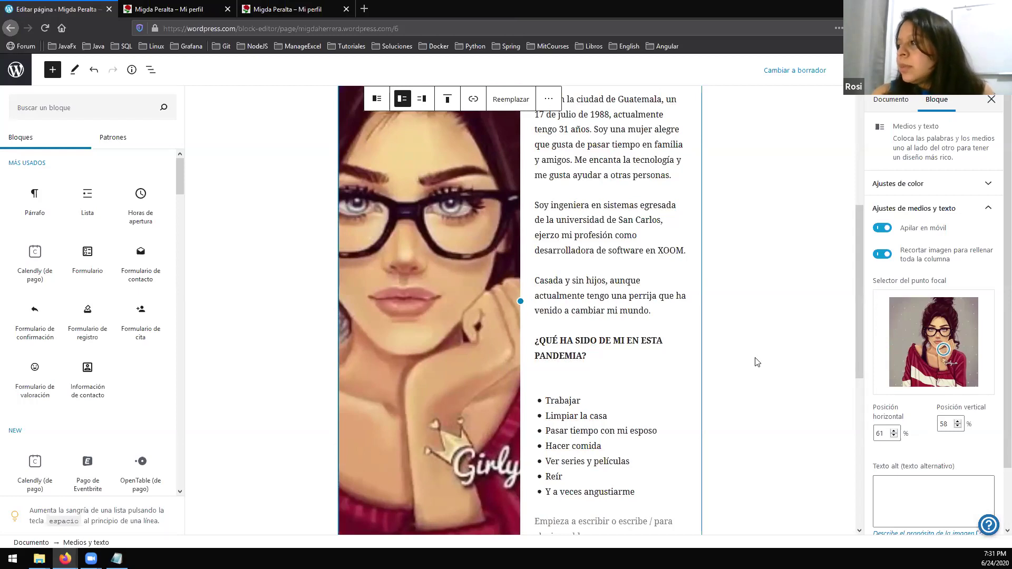
scroll(673, 297, down, 3)
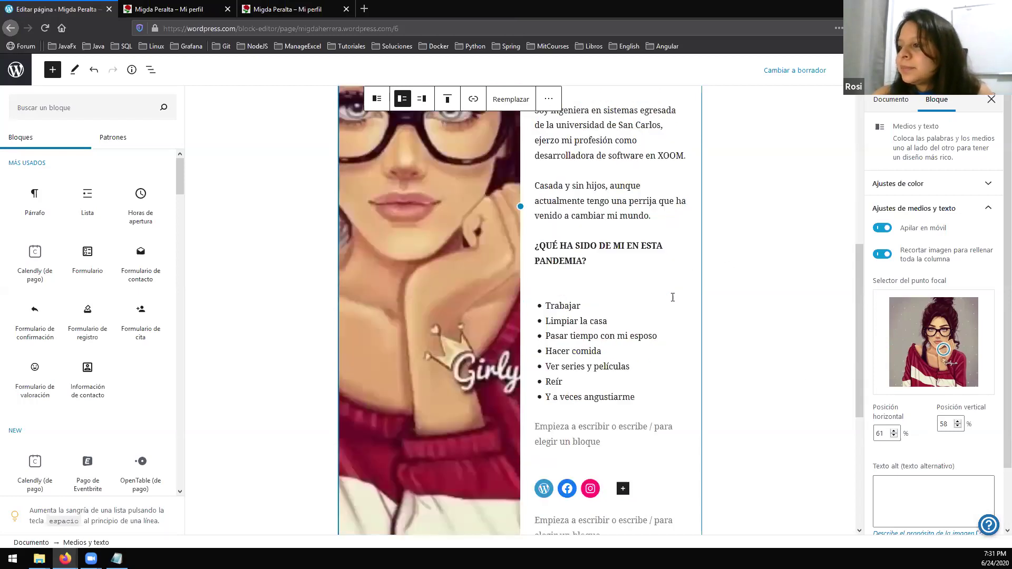
scroll(672, 298, down, 4)
scroll(671, 296, up, 10)
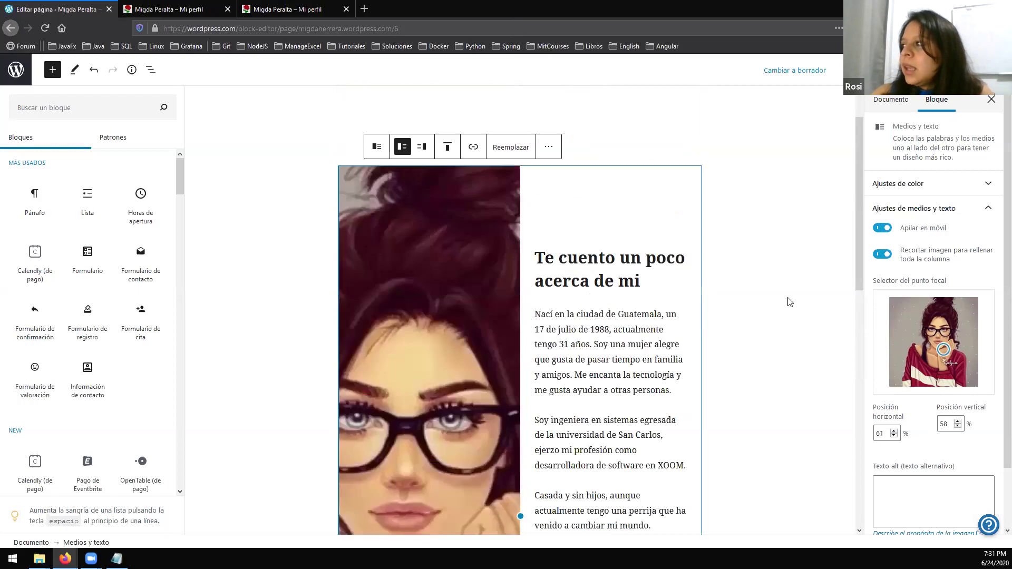
click(789, 301)
Select the empty Spacer block between the Mi historia title and the Media & Text section
scroll(551, 361, down, 5)
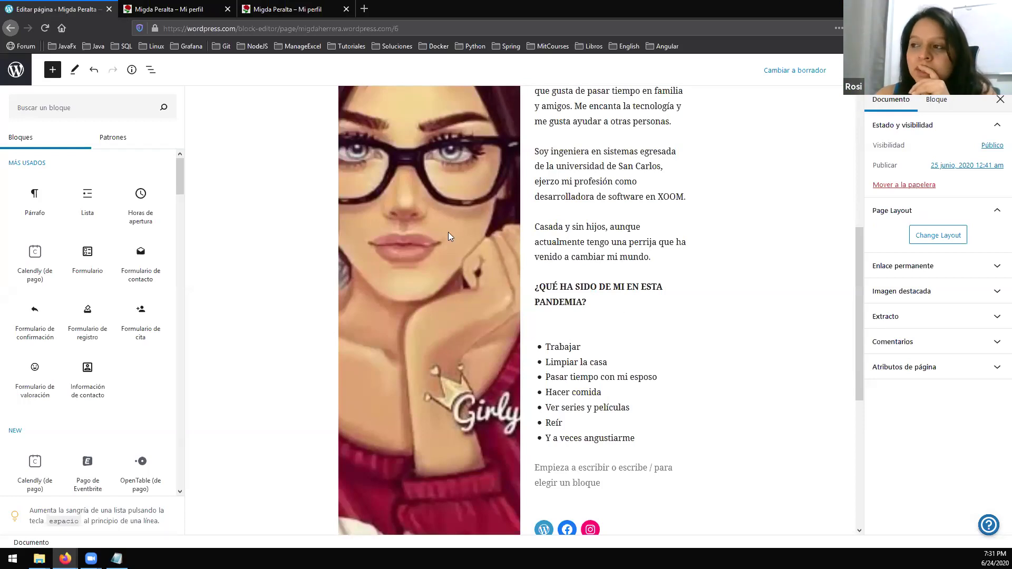
scroll(423, 229, down, 2)
scroll(419, 234, up, 6)
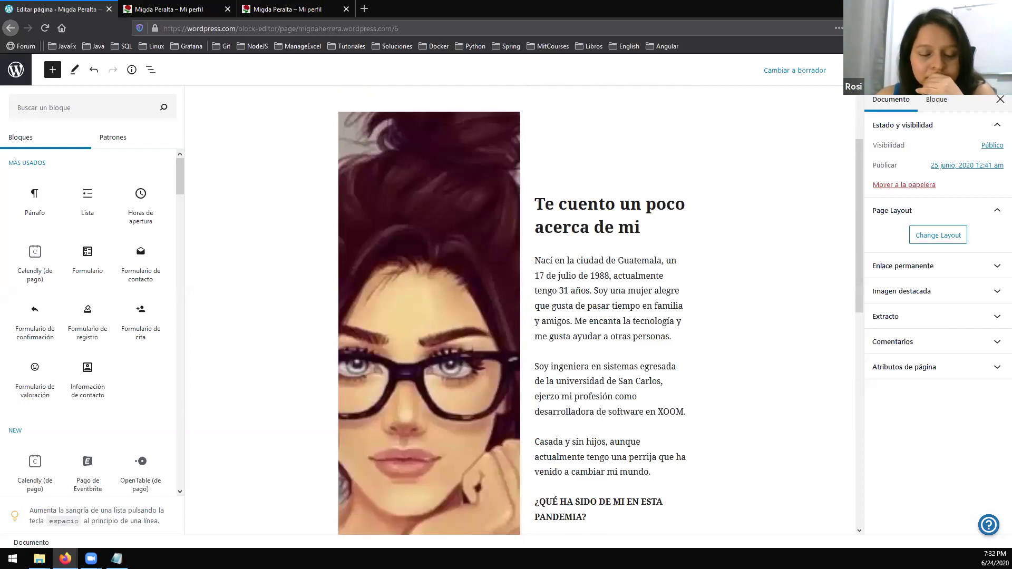
click(686, 157)
scroll(684, 154, up, 2)
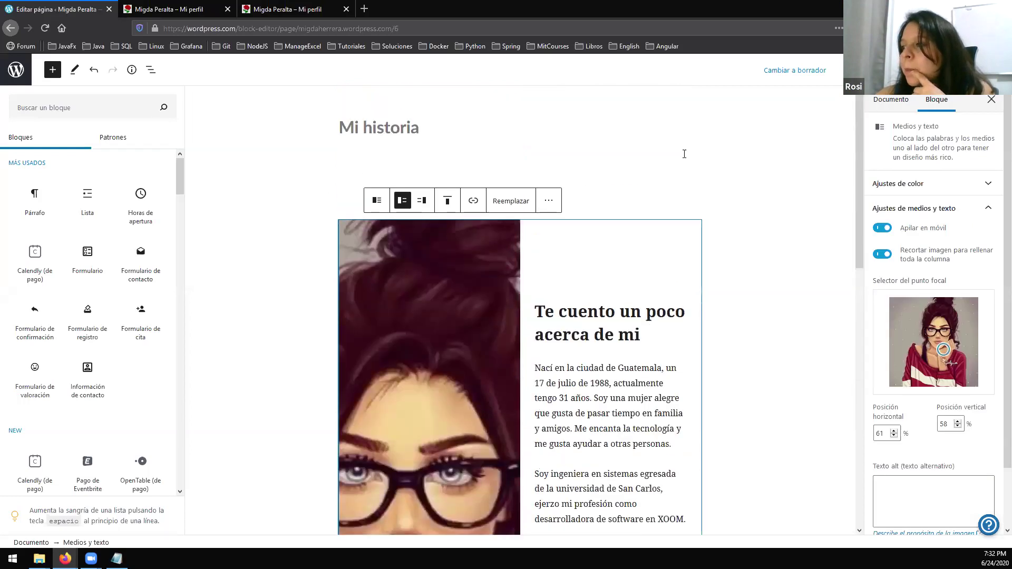
scroll(685, 154, down, 8)
scroll(684, 154, down, 4)
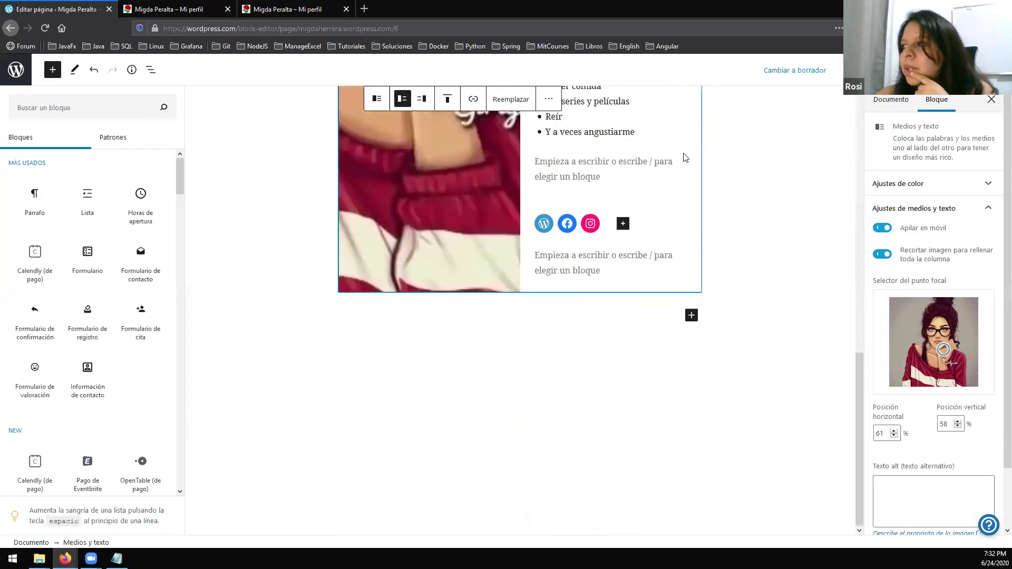
scroll(684, 156, up, 10)
scroll(684, 160, up, 1)
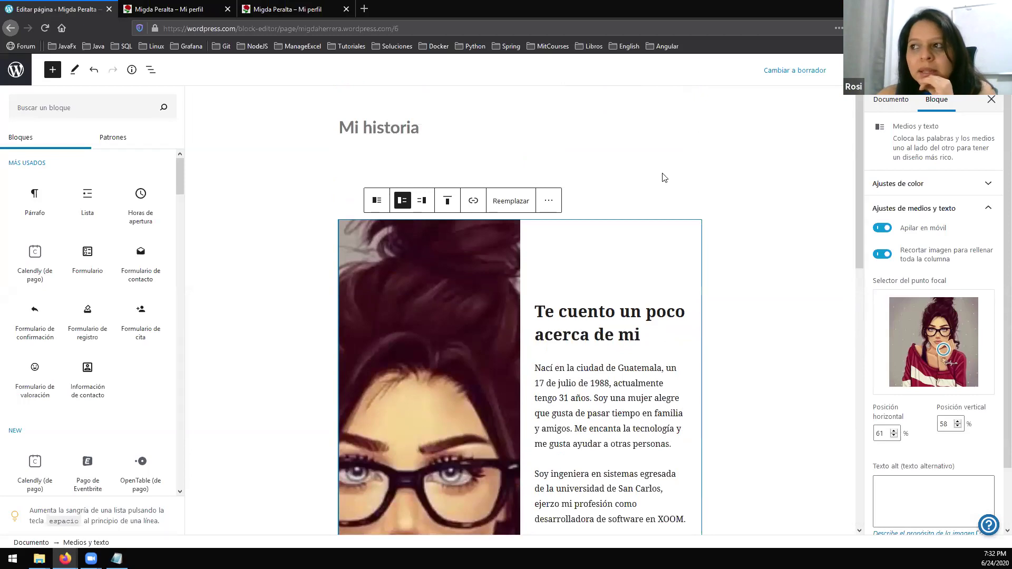
click(663, 175)
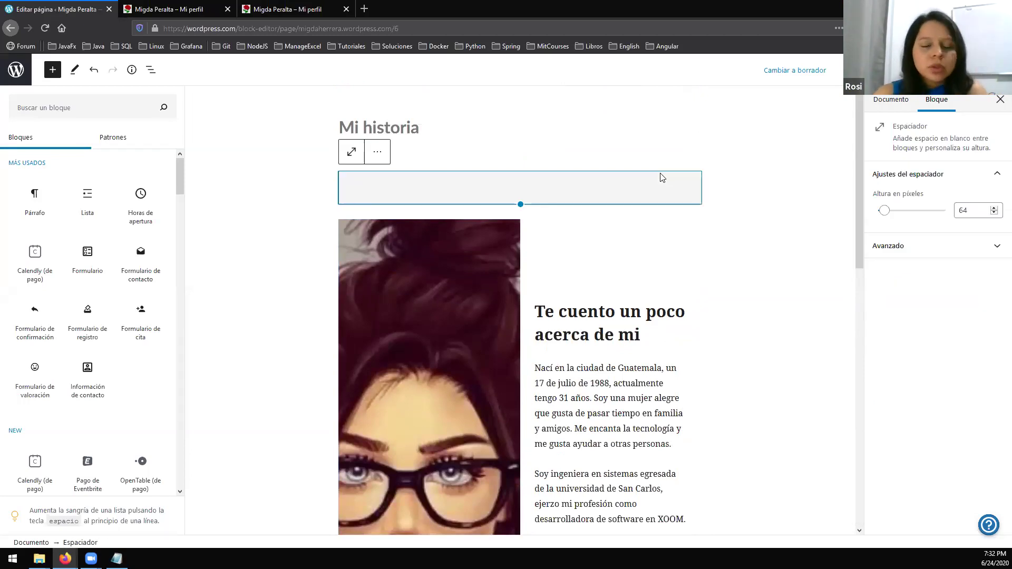
Remove the empty spacer block above the photo-and-text section
click(376, 153)
click(417, 360)
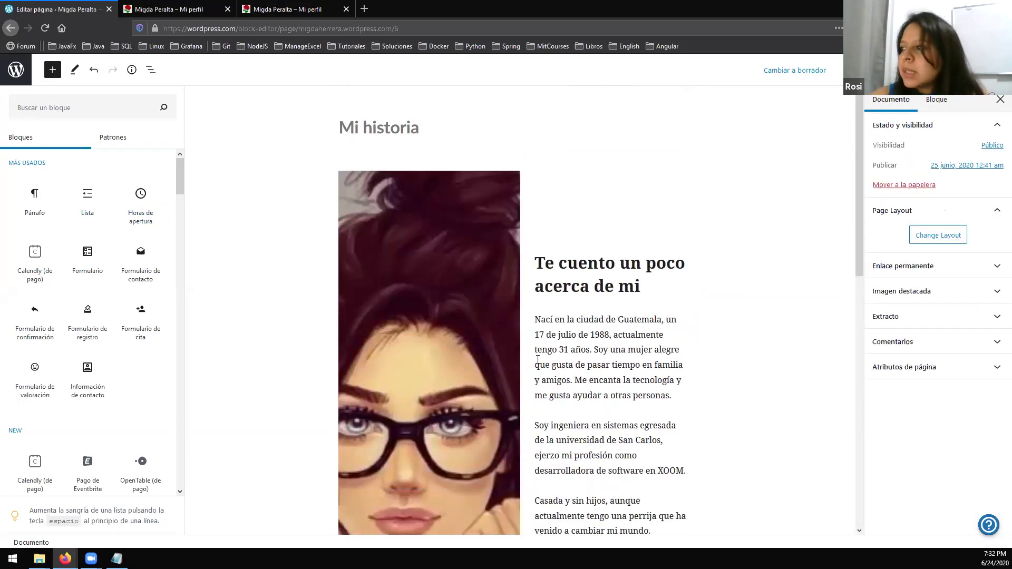
click(562, 365)
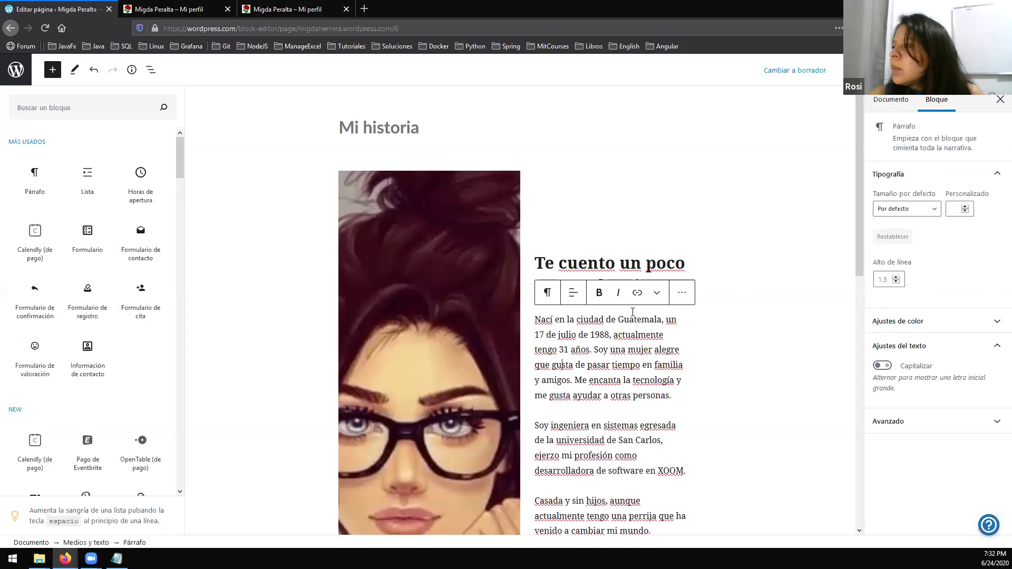
scroll(632, 312, down, 1)
click(642, 242)
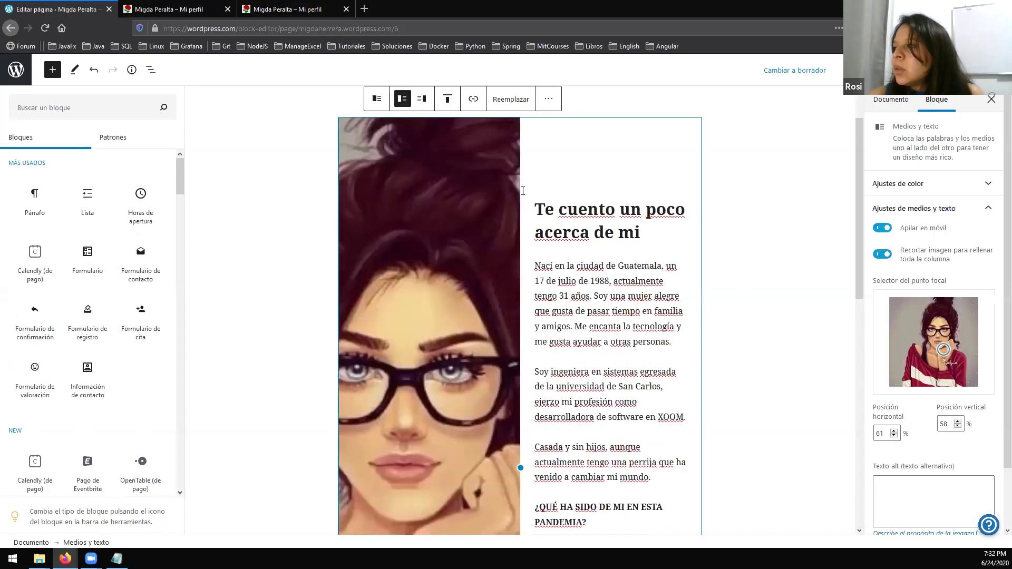
Select the full 'Te cuento un poco acerca de mi' heading text
drag(523, 190, 501, 185)
click(800, 194)
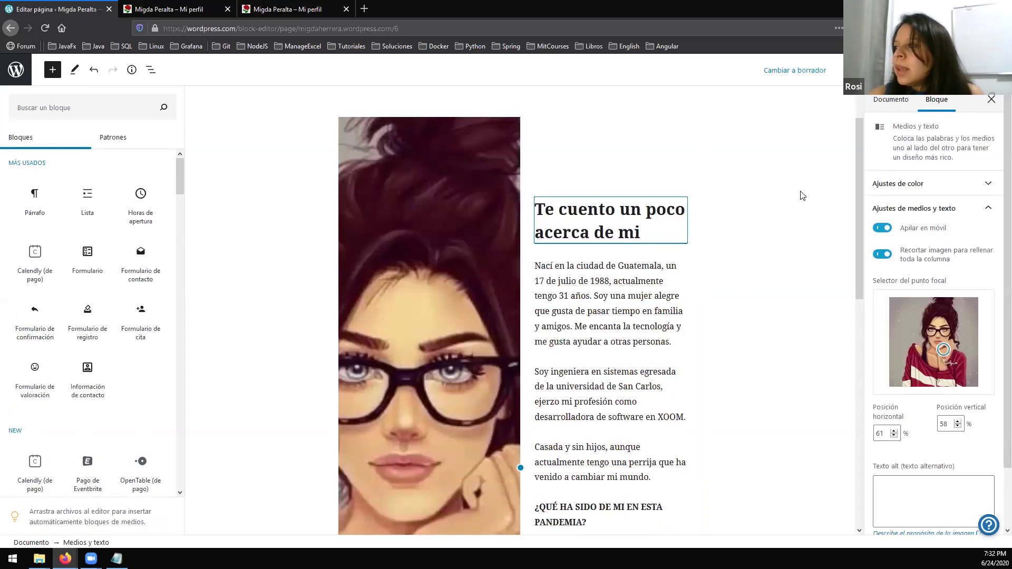
click(638, 232)
key(ctrl+a)
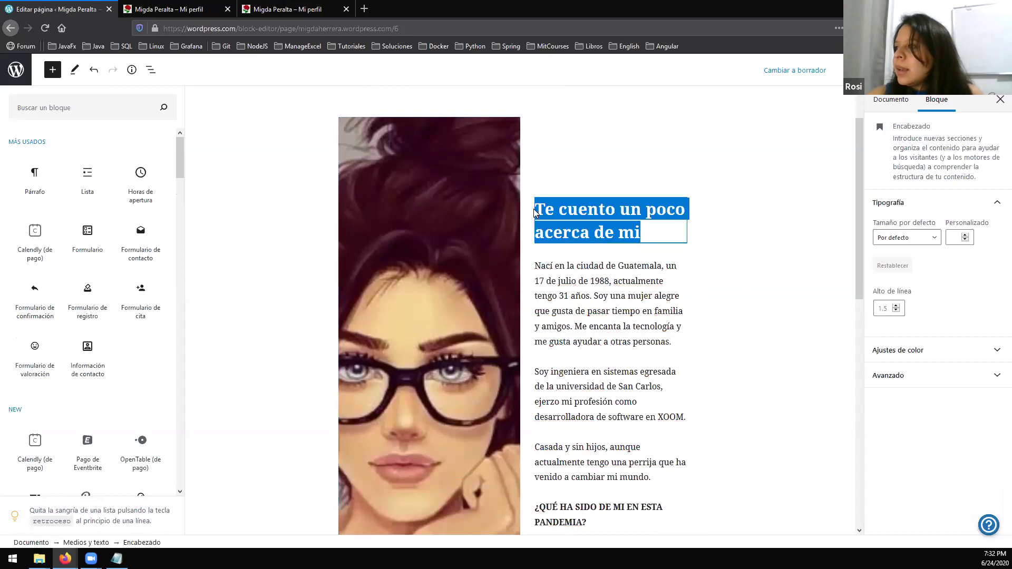
click(666, 209)
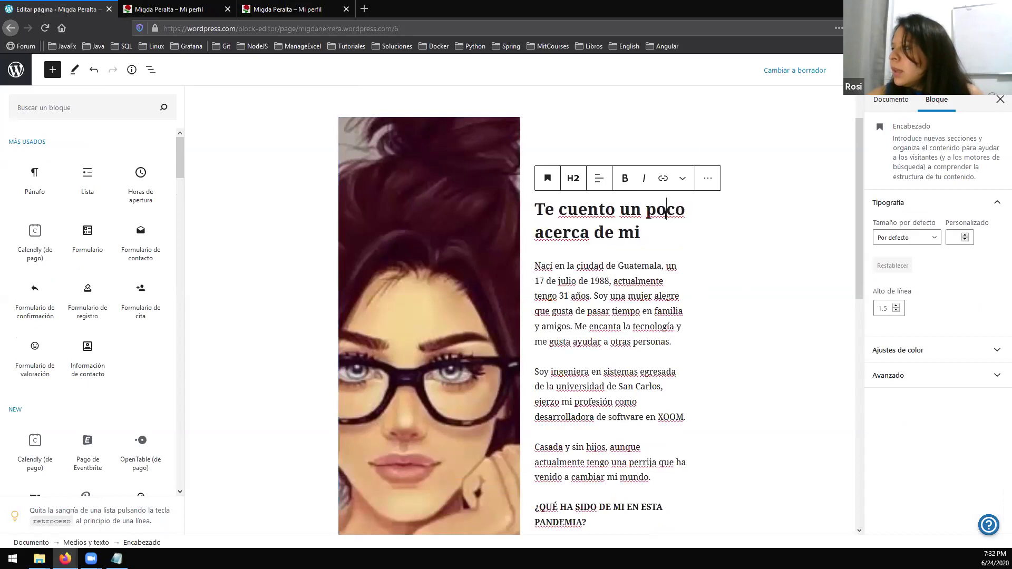
click(891, 100)
click(936, 102)
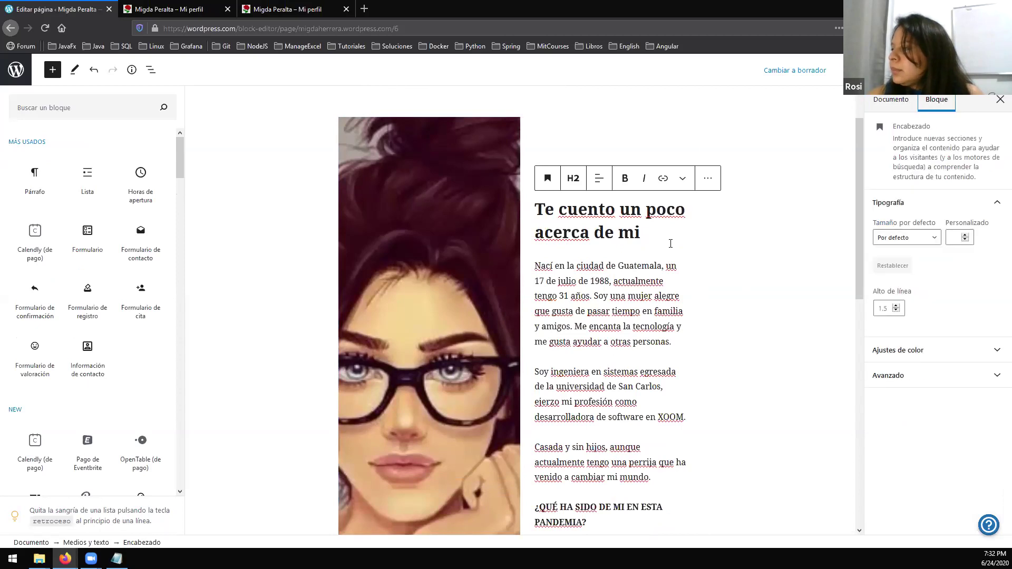
drag(642, 227, 532, 210)
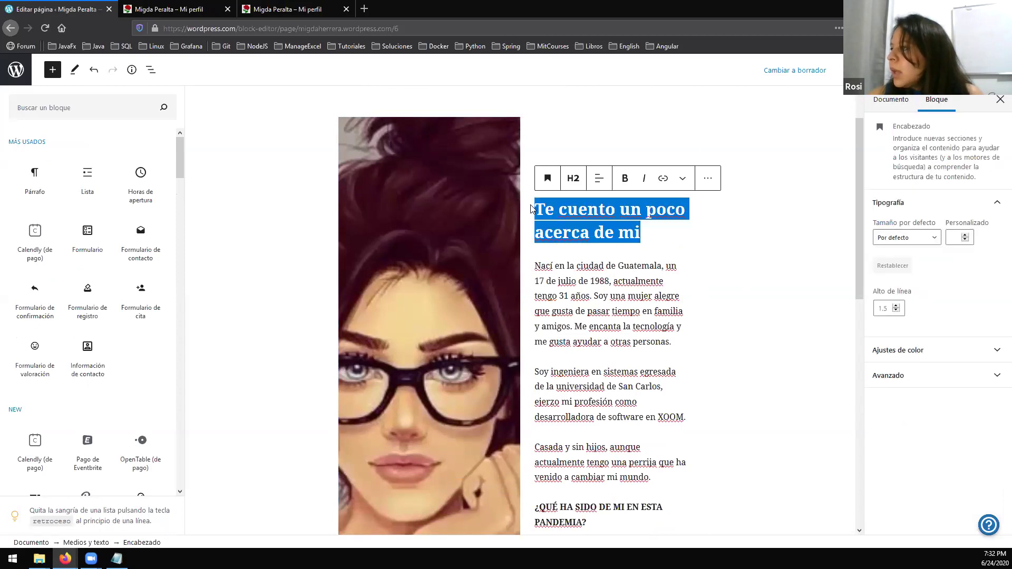
click(609, 311)
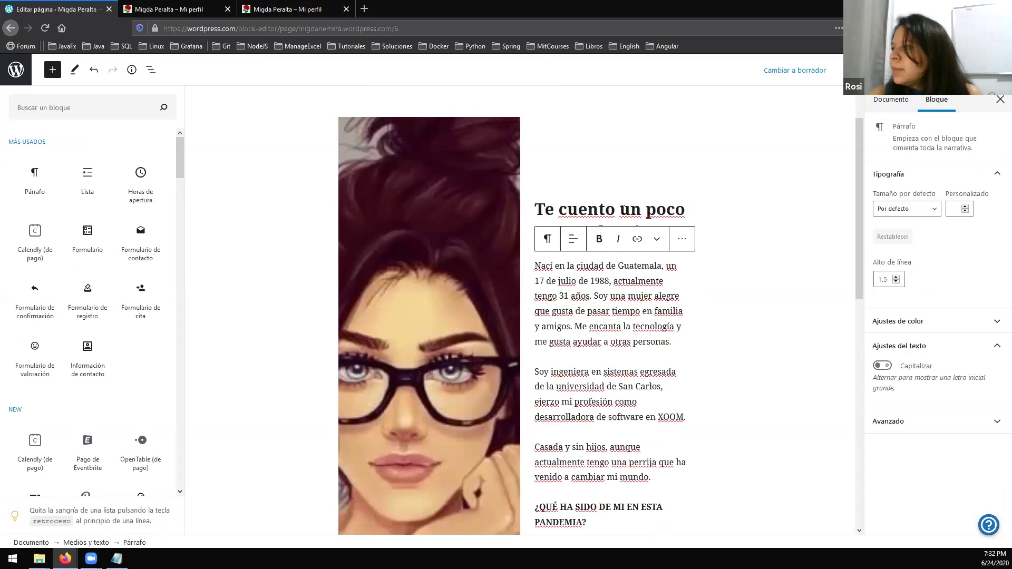
click(640, 232)
drag(641, 232, 533, 210)
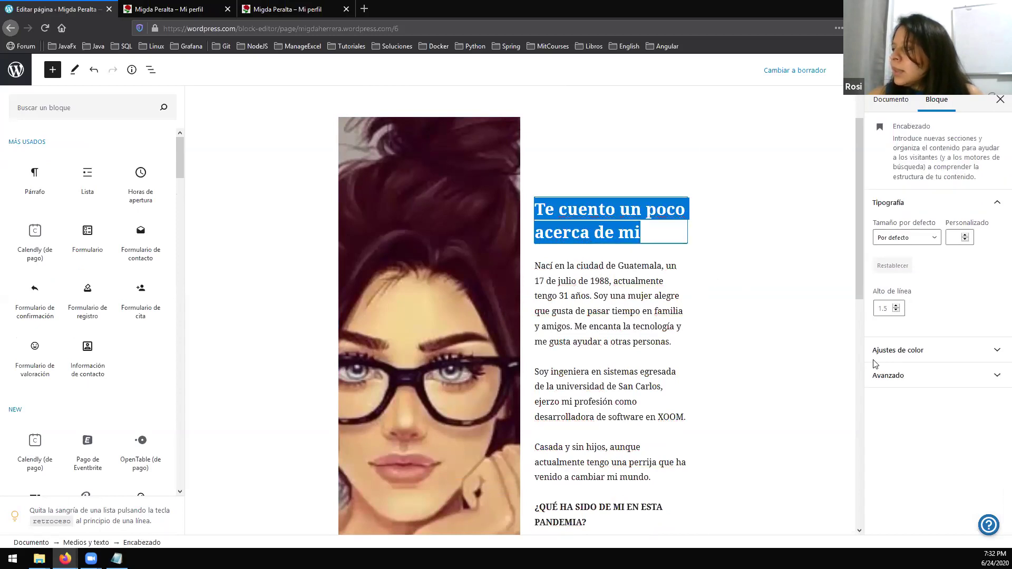
Colour the heading grey on a yellow background, then preview the page
click(914, 352)
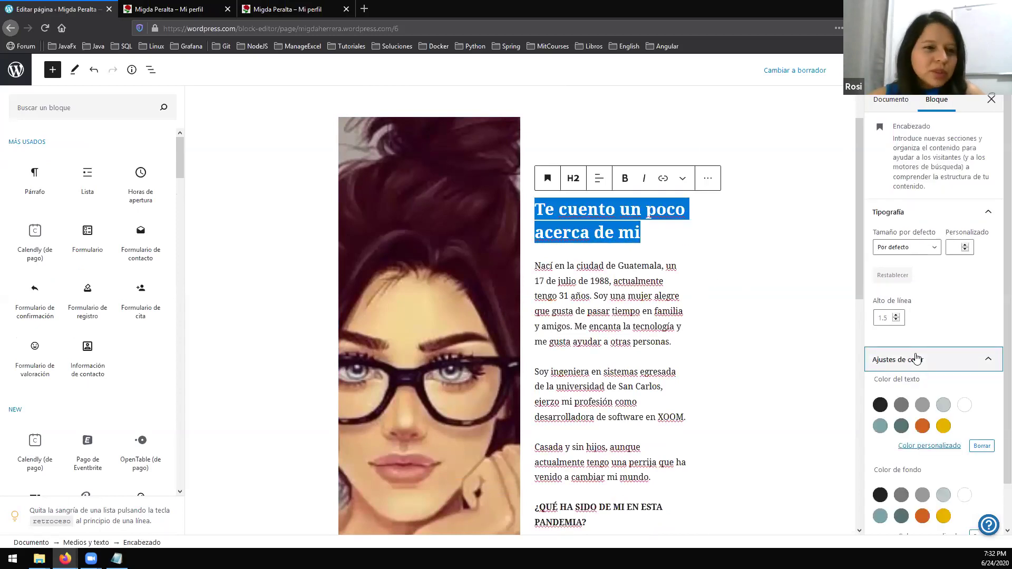
scroll(912, 363, down, 1)
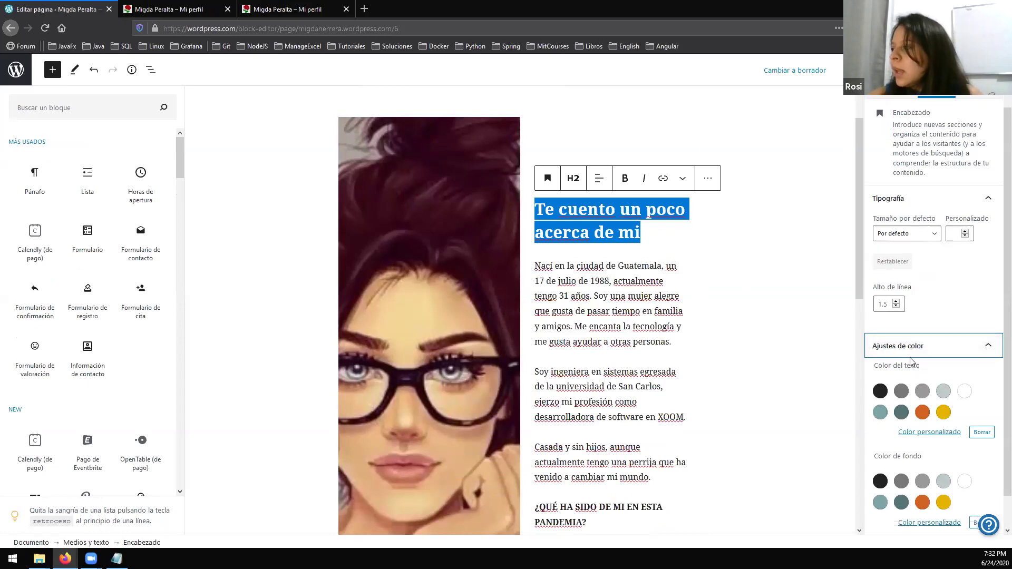
click(901, 359)
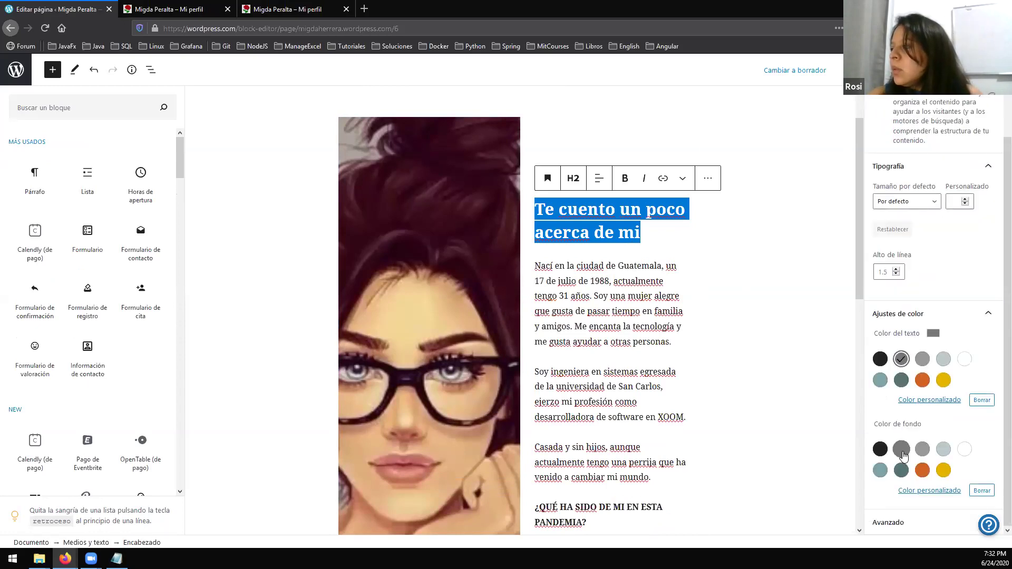
click(943, 471)
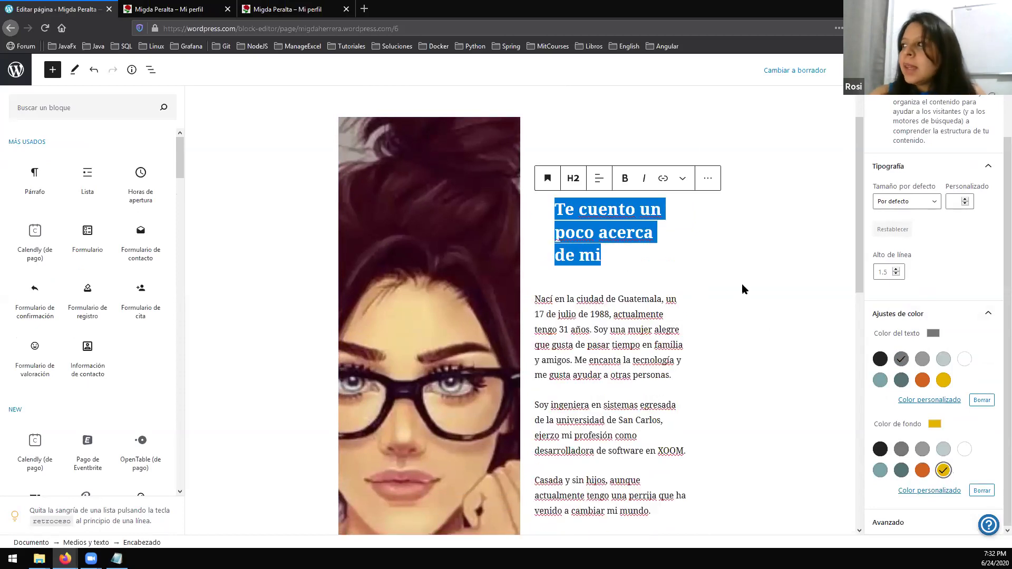
click(857, 70)
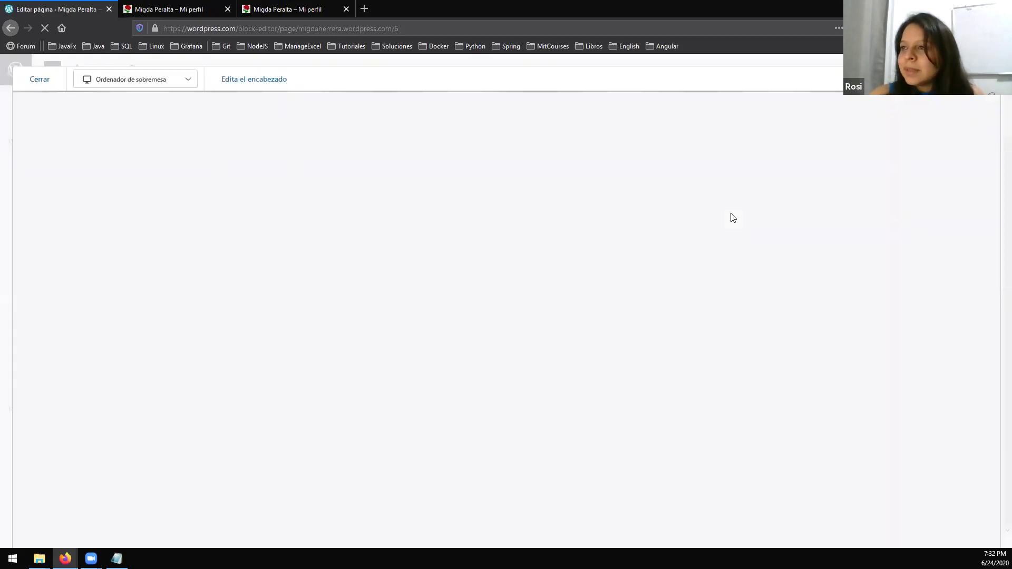
Scroll the preview to check the grey-on-yellow heading, then close it
scroll(524, 261, down, 3)
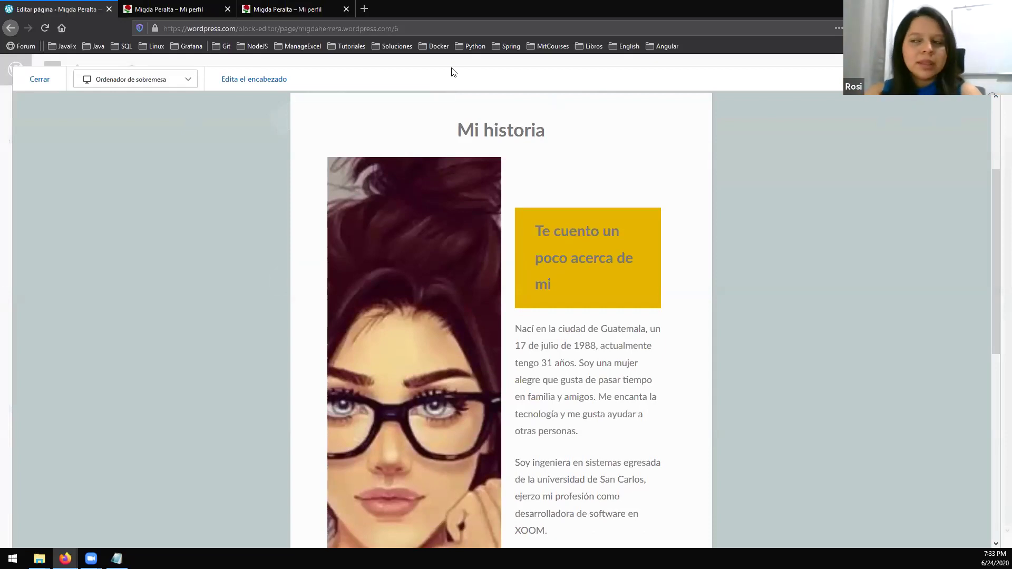
click(38, 79)
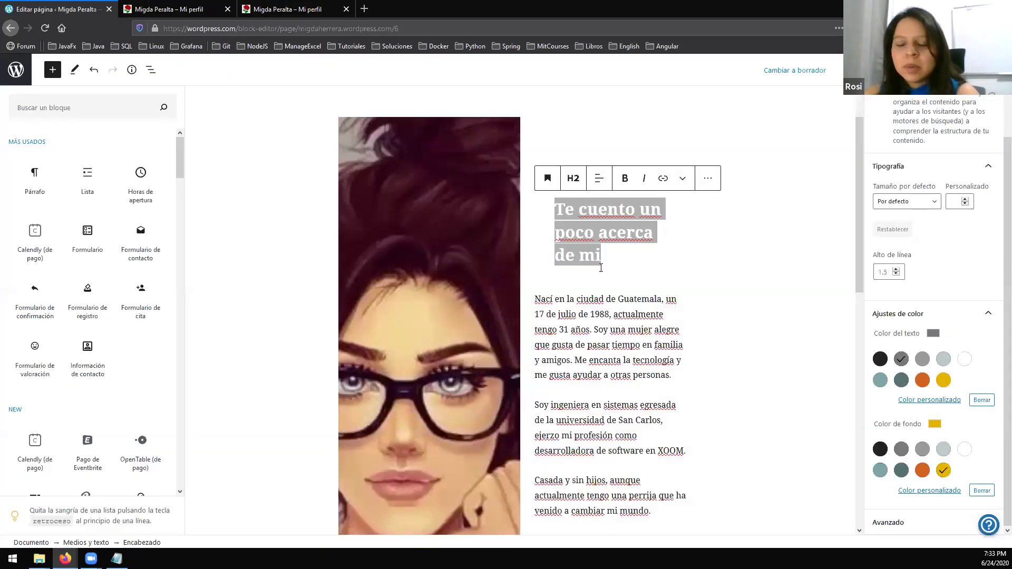
click(593, 272)
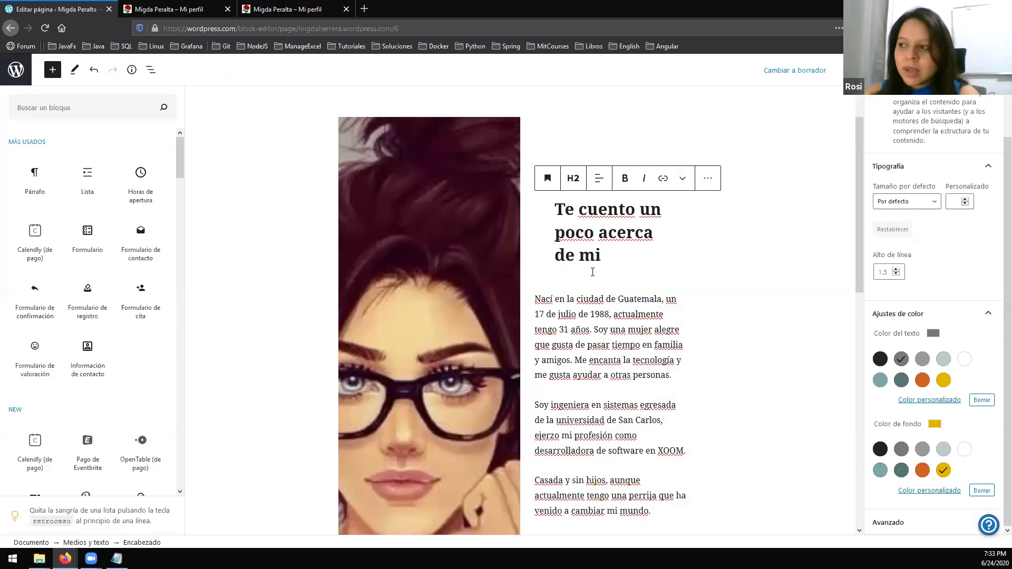
key(ctrl+z)
click(682, 295)
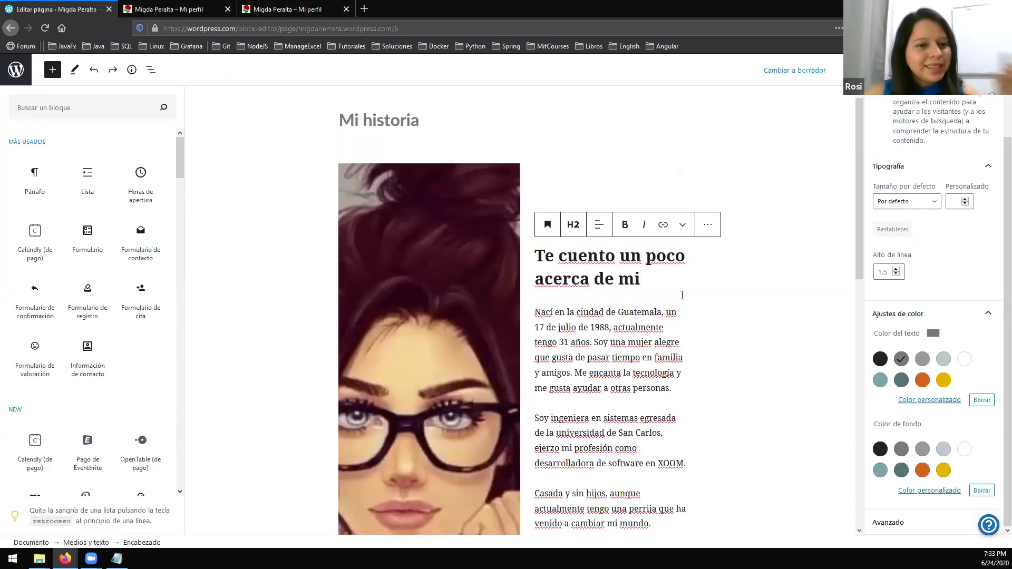
mouse_move(682, 295)
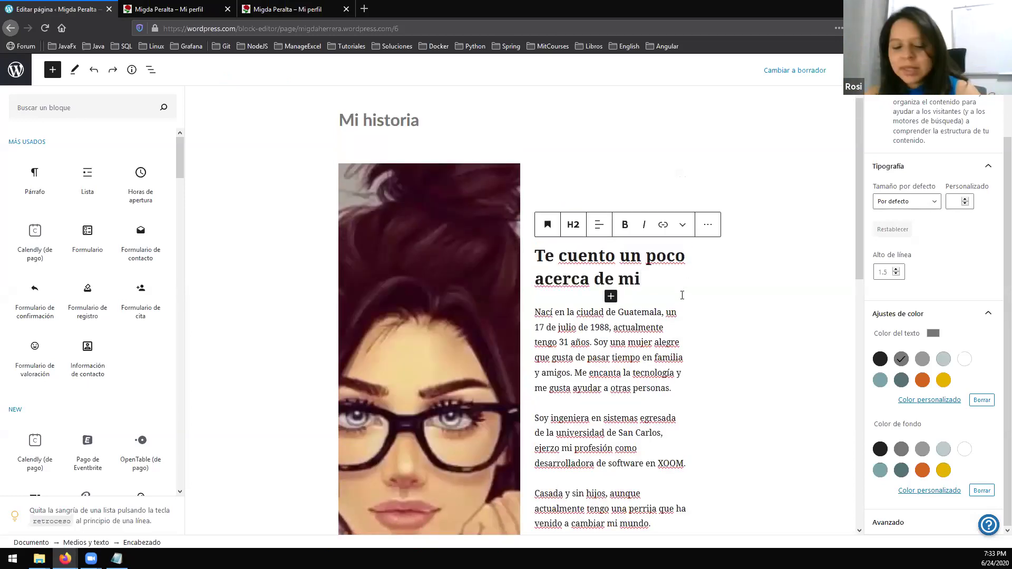
click(773, 334)
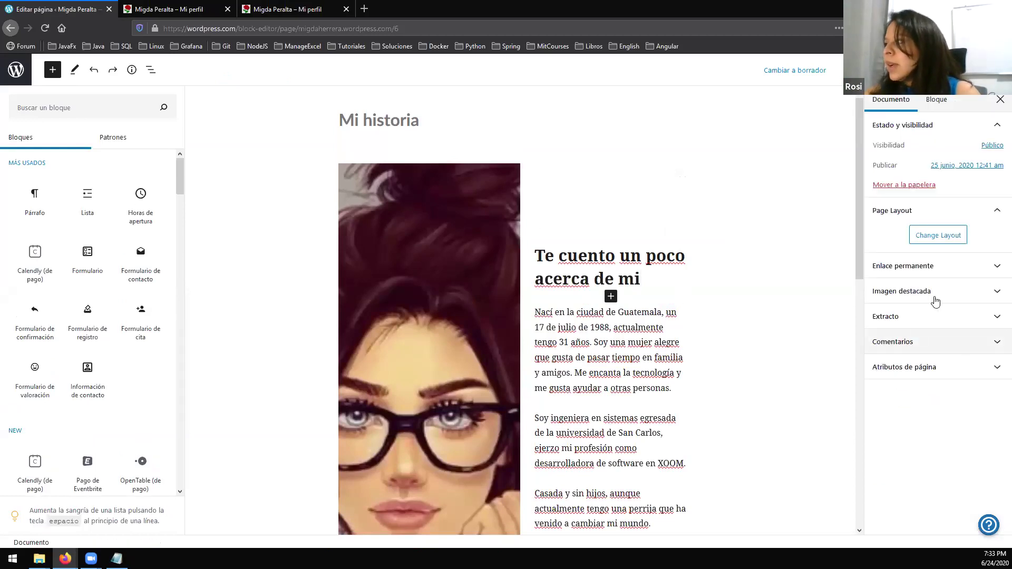
click(954, 100)
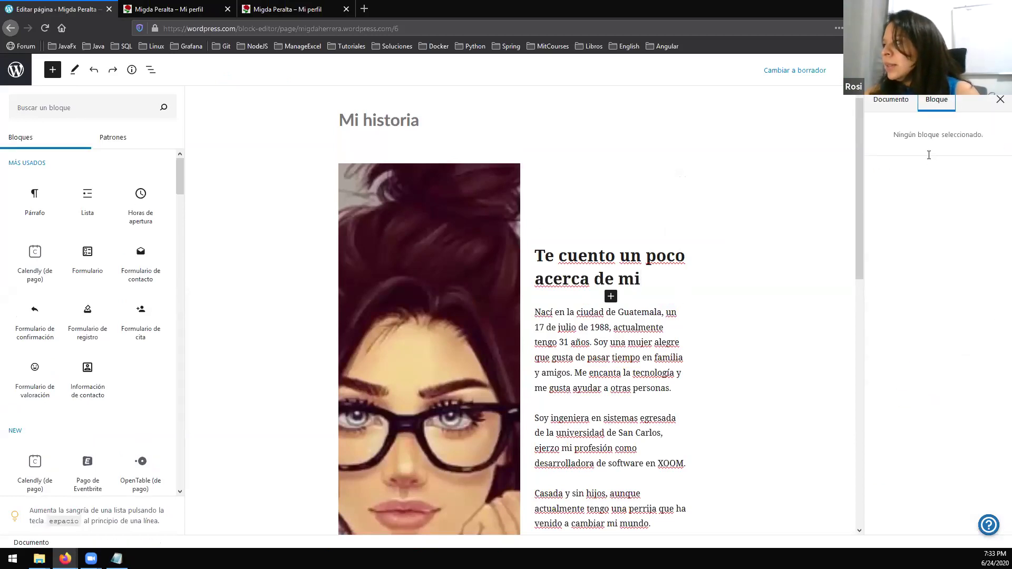
click(648, 279)
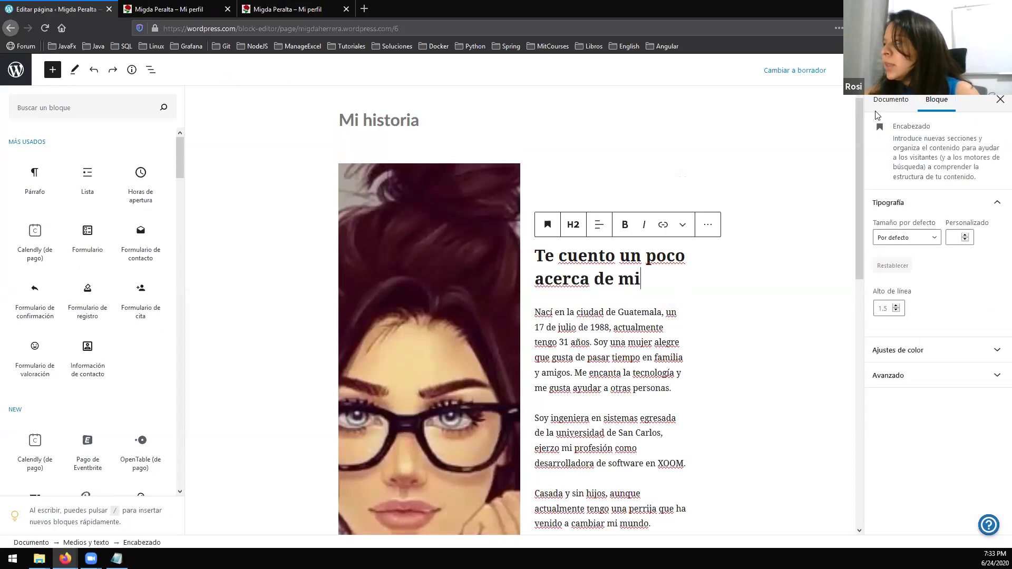
click(867, 351)
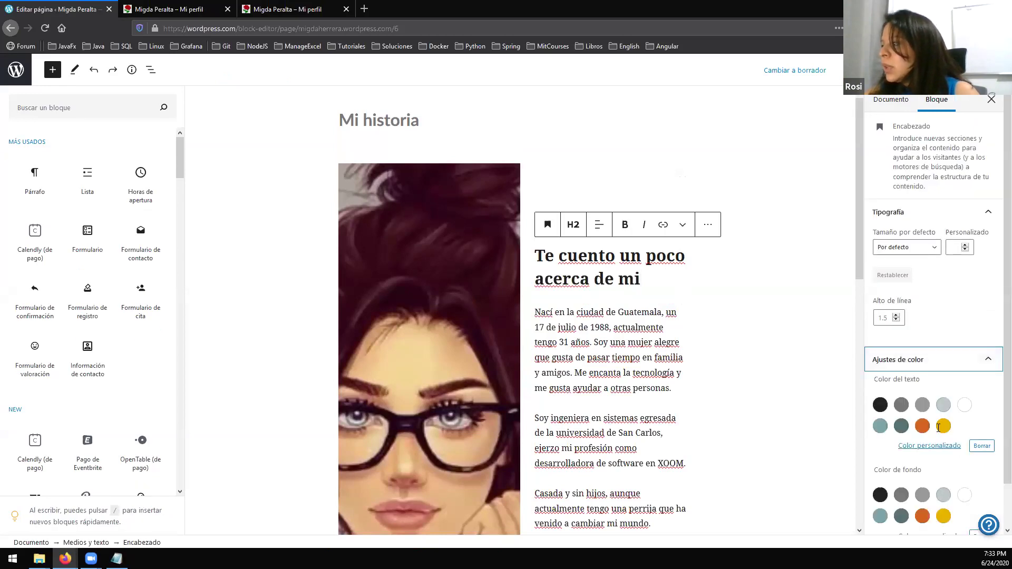
scroll(956, 335, down, 2)
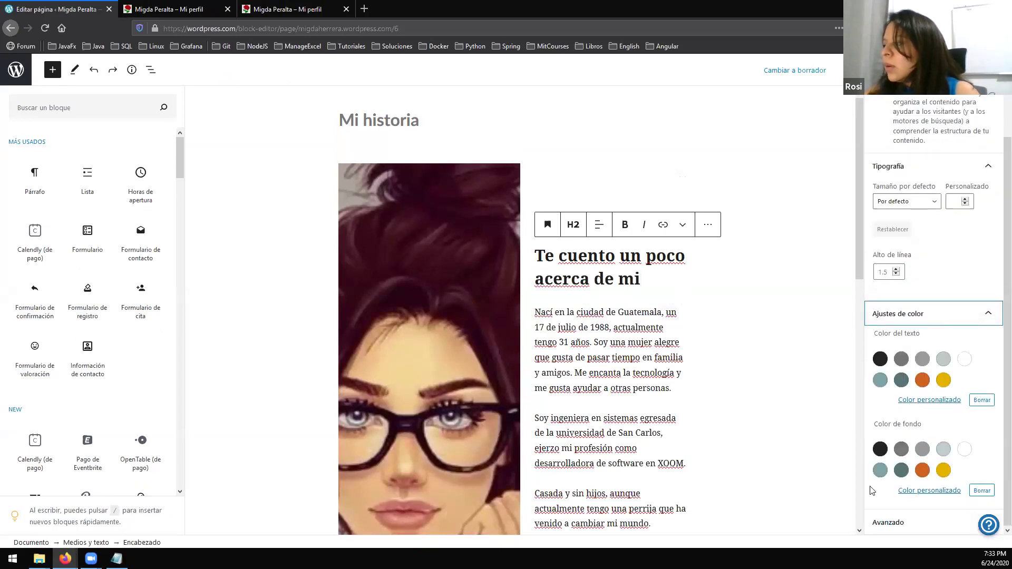
click(887, 524)
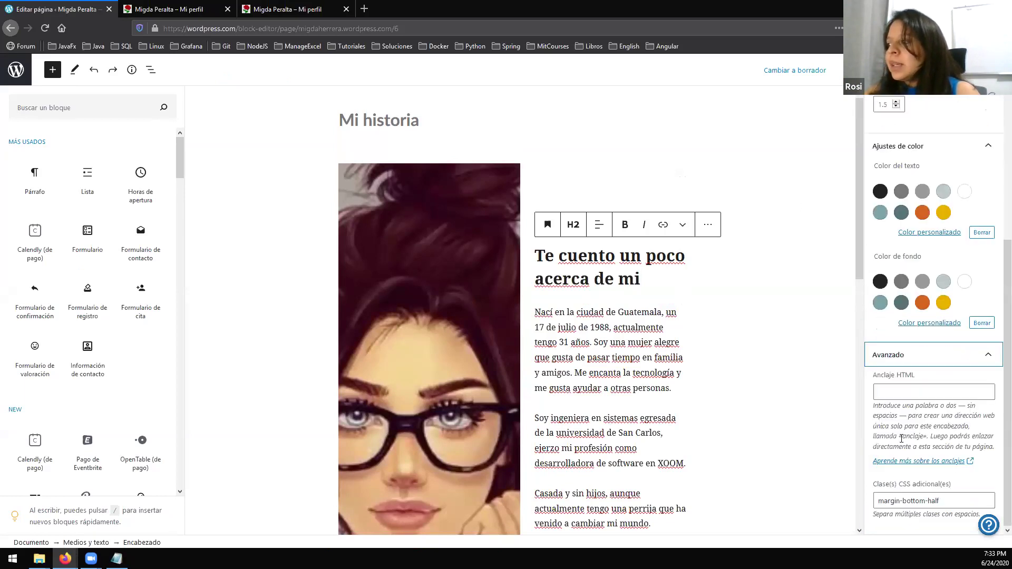
click(907, 389)
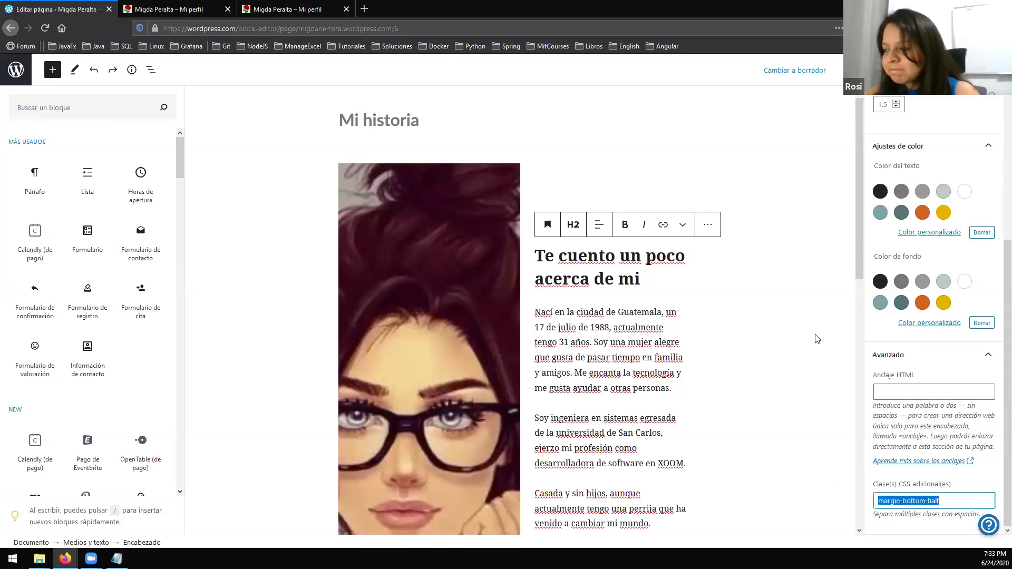
click(759, 316)
scroll(562, 283, down, 6)
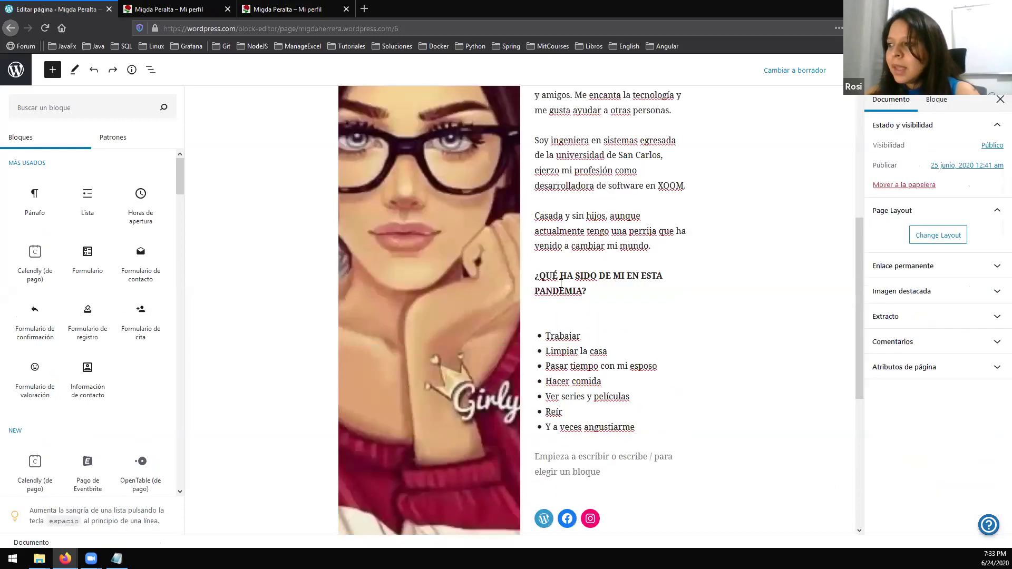
scroll(561, 284, up, 4)
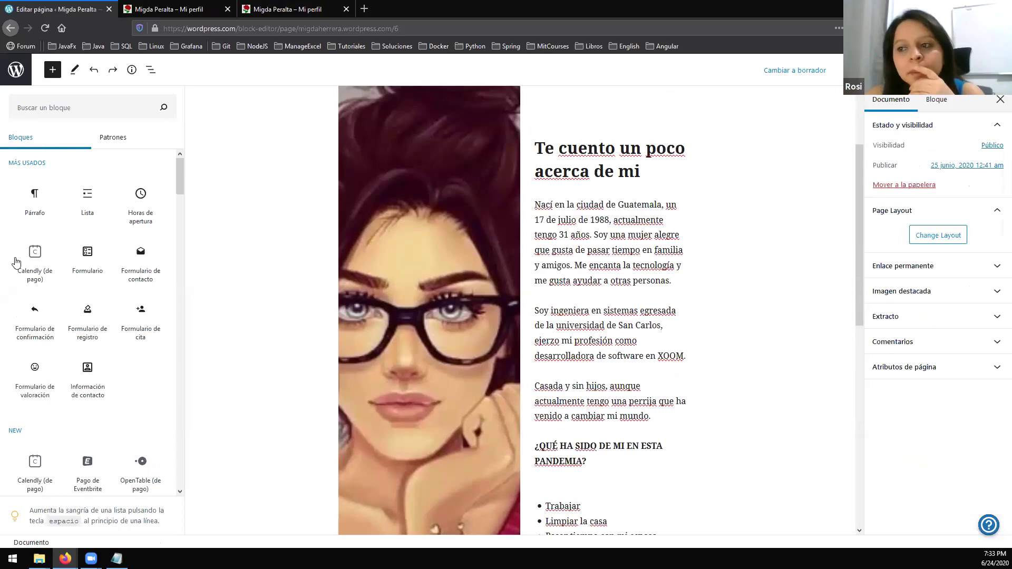
scroll(48, 321, down, 2)
scroll(48, 322, down, 9)
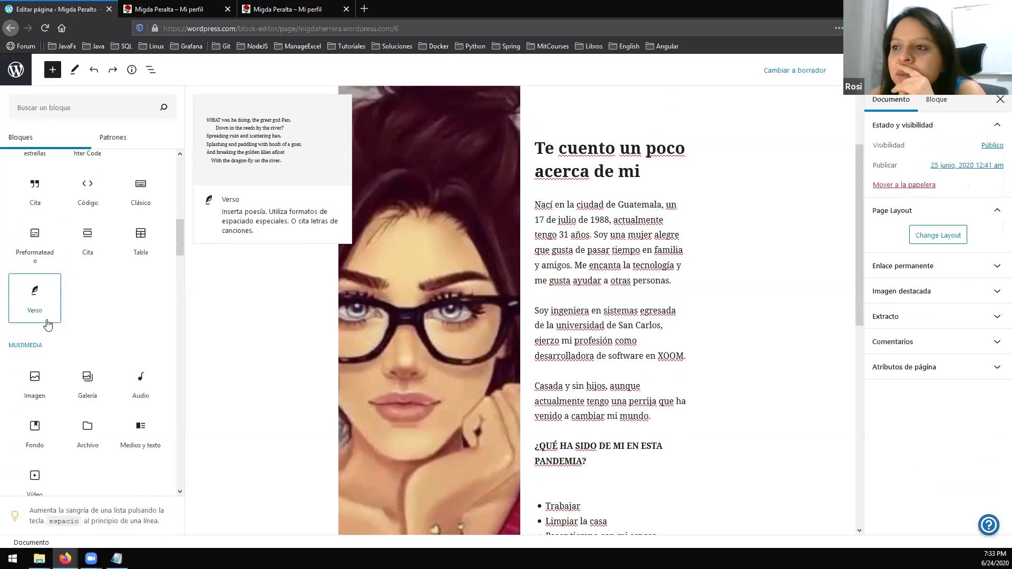
click(656, 263)
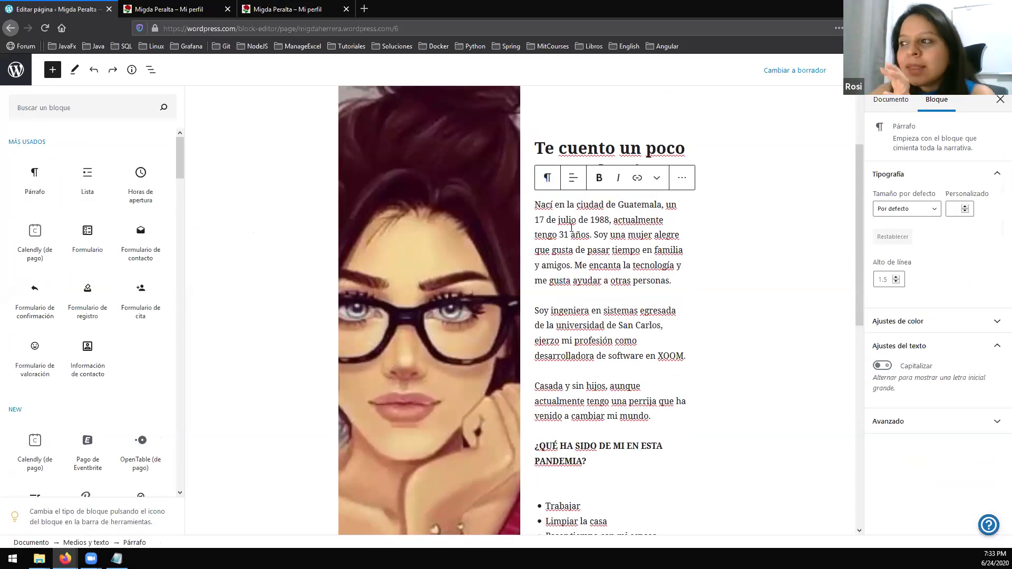
click(559, 306)
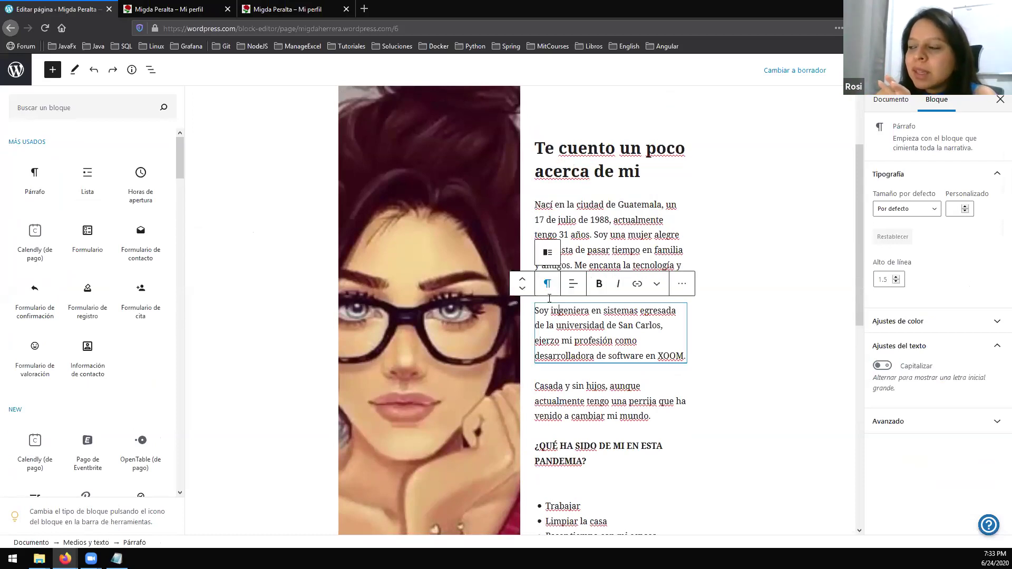
click(585, 225)
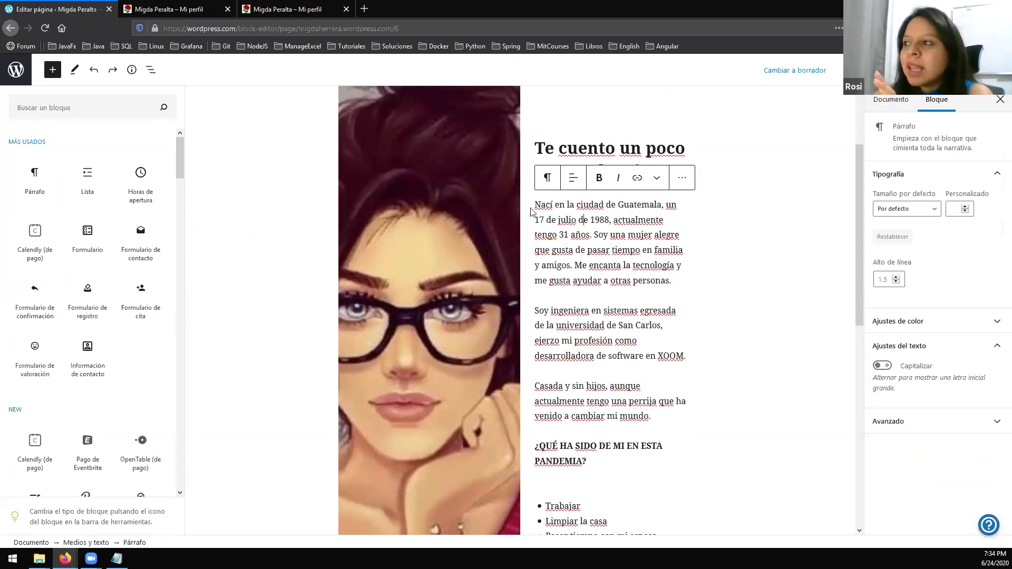
drag(532, 210, 648, 274)
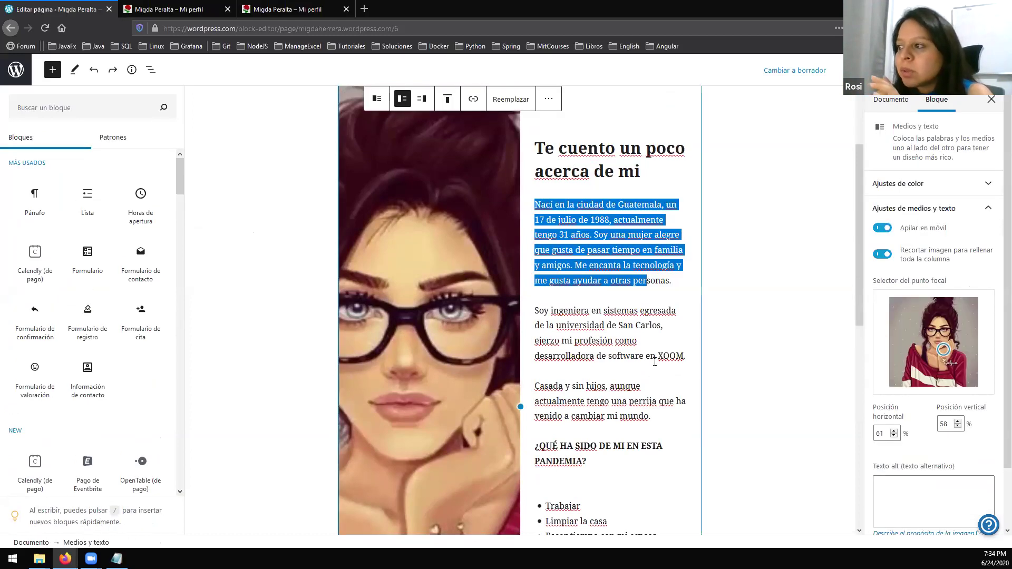
click(595, 338)
drag(500, 378, 703, 511)
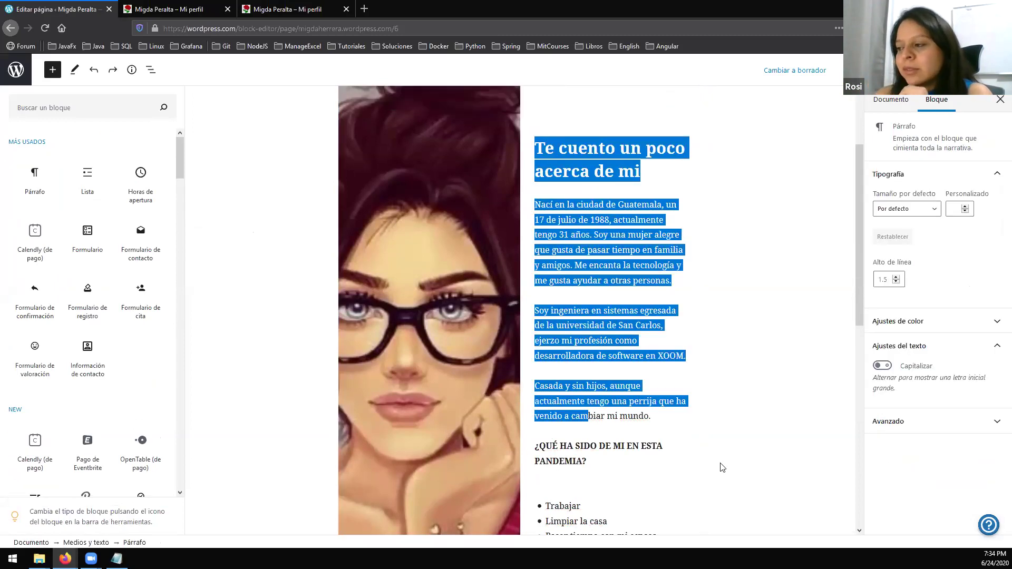
click(720, 462)
click(599, 454)
scroll(234, 392, down, 4)
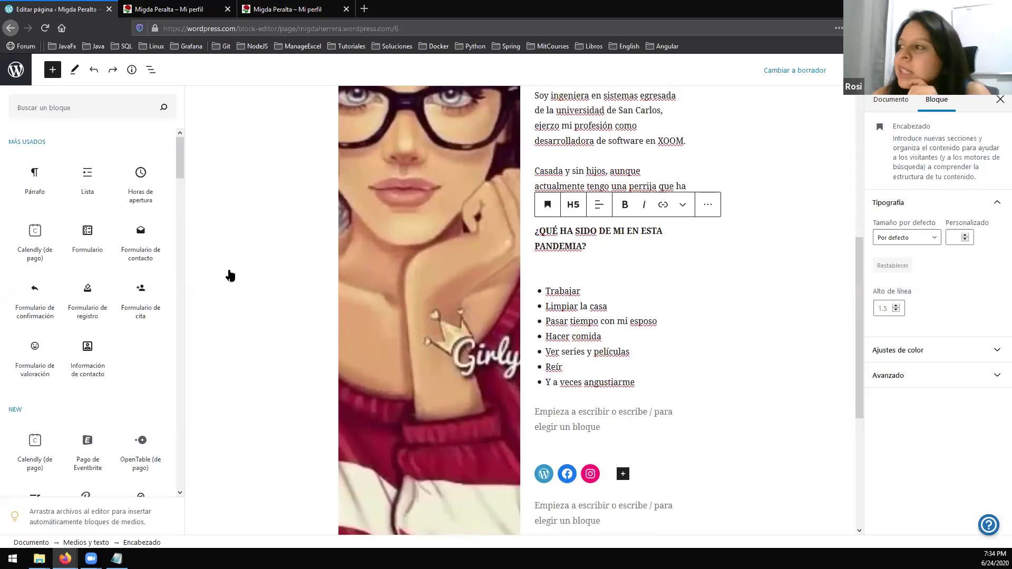
click(620, 127)
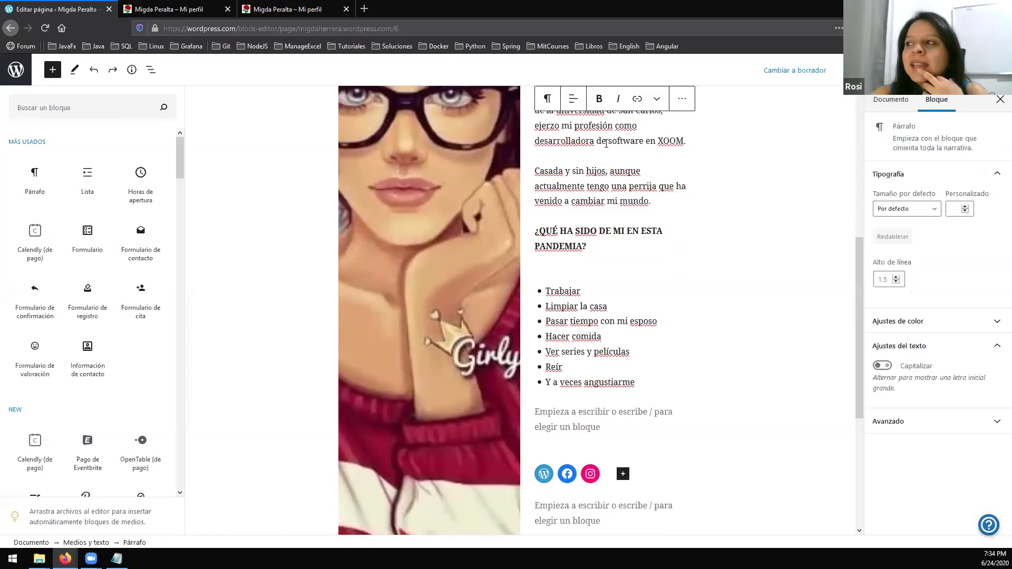
scroll(606, 144, up, 4)
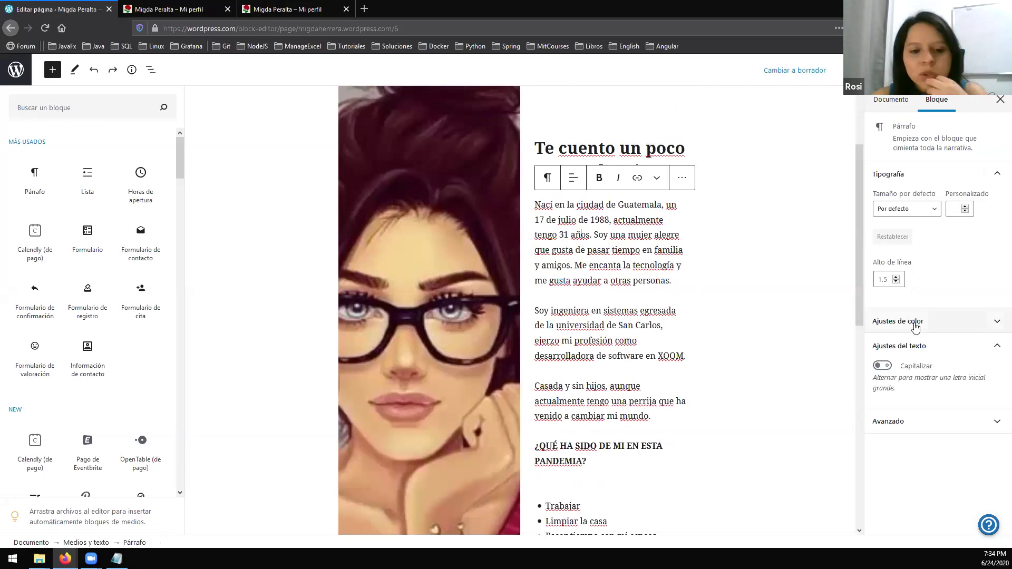
click(801, 258)
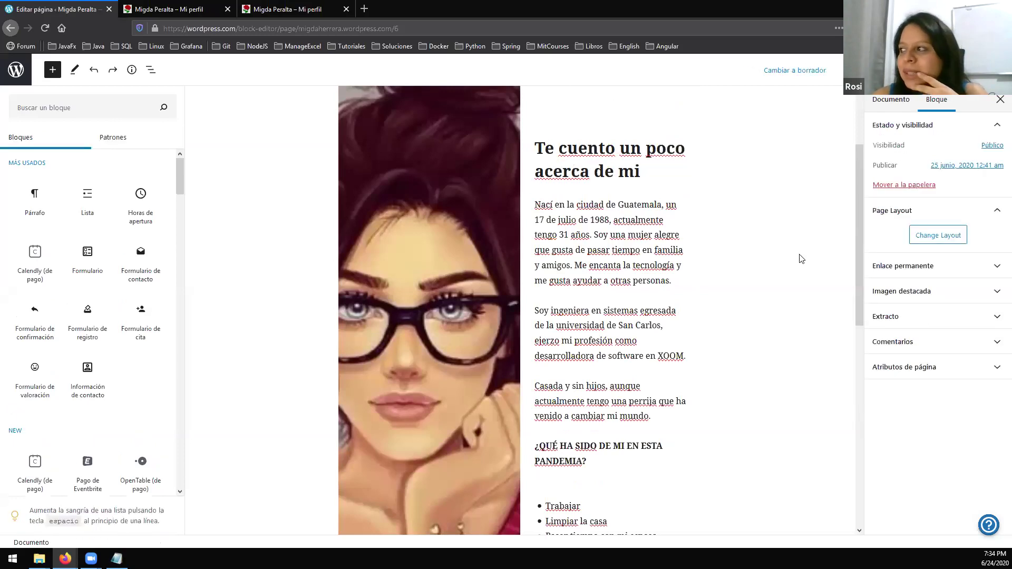
click(932, 104)
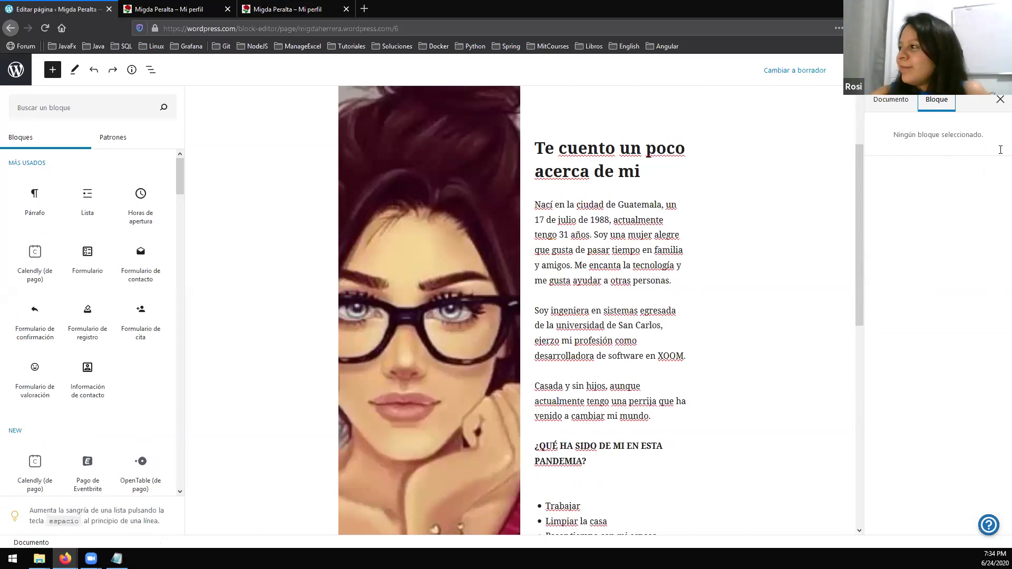
click(892, 102)
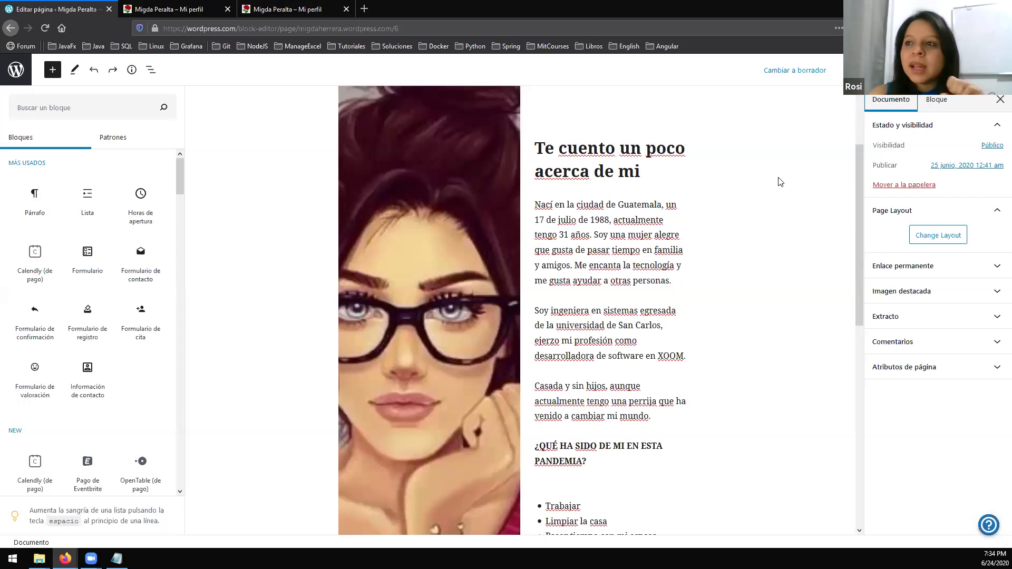
Insert an empty HTML personalizado block at the page bottom via an 'html' search
scroll(66, 339, down, 5)
scroll(66, 339, down, 6)
scroll(696, 421, down, 10)
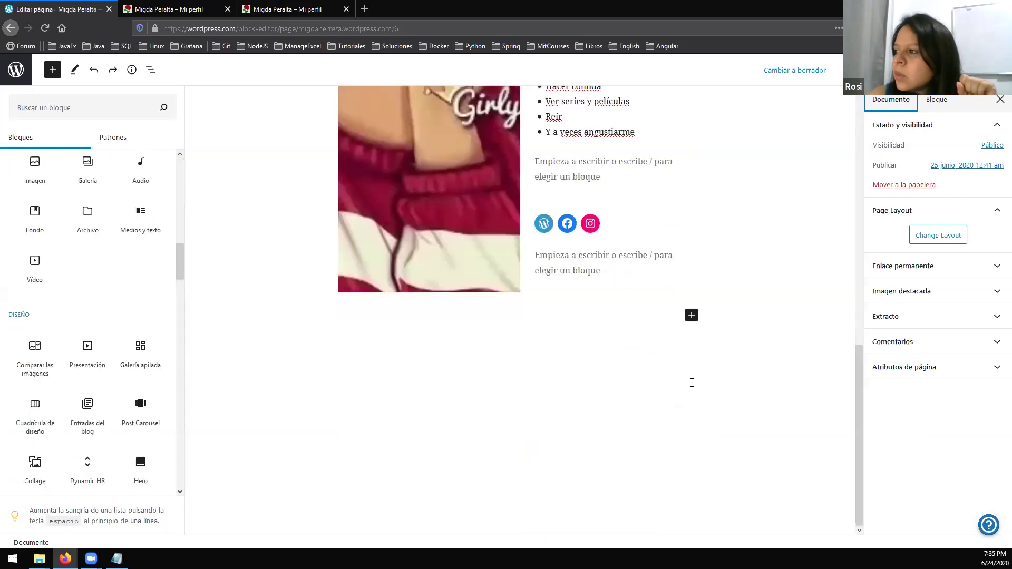
click(690, 314)
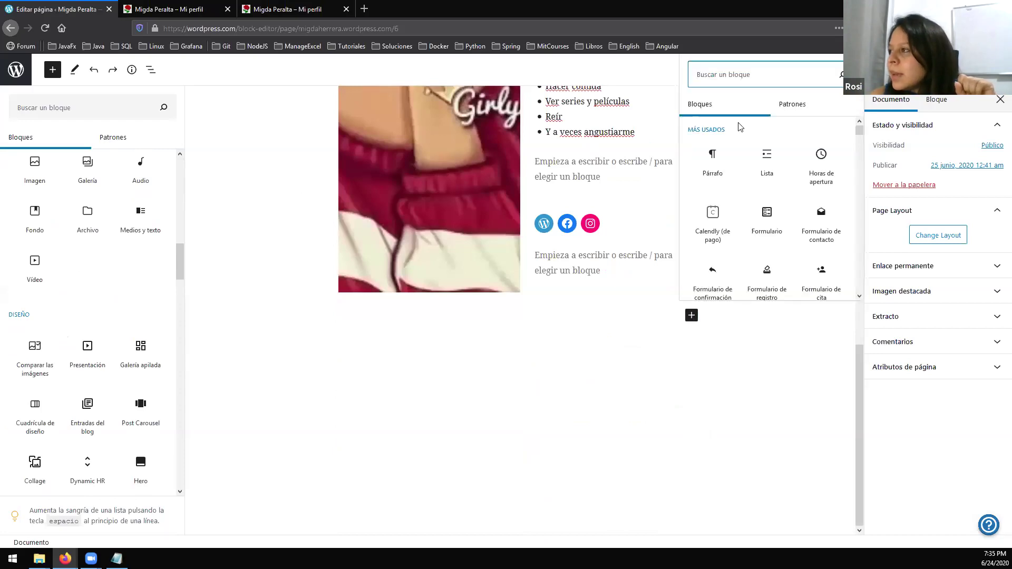
text(html)
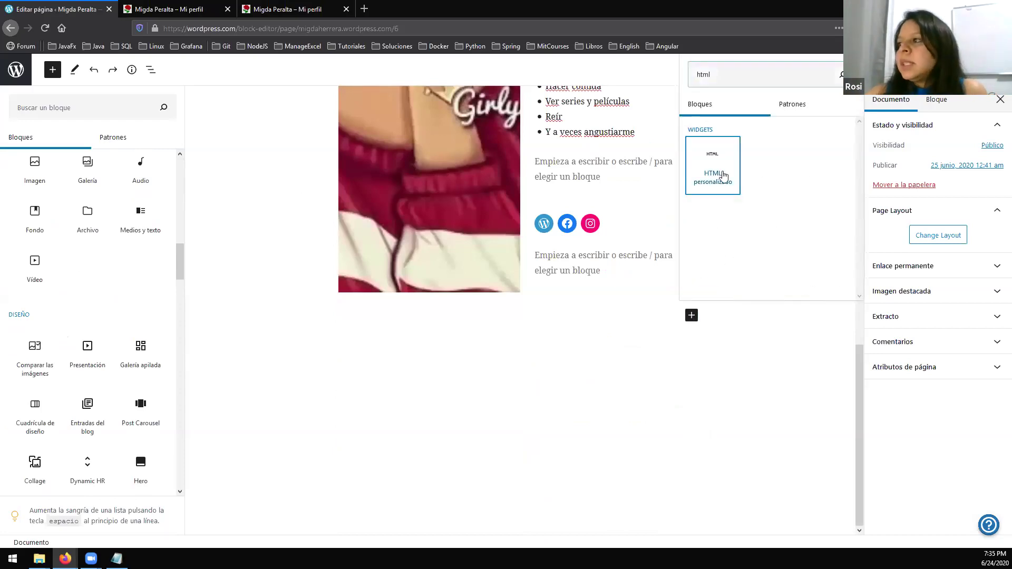
click(719, 170)
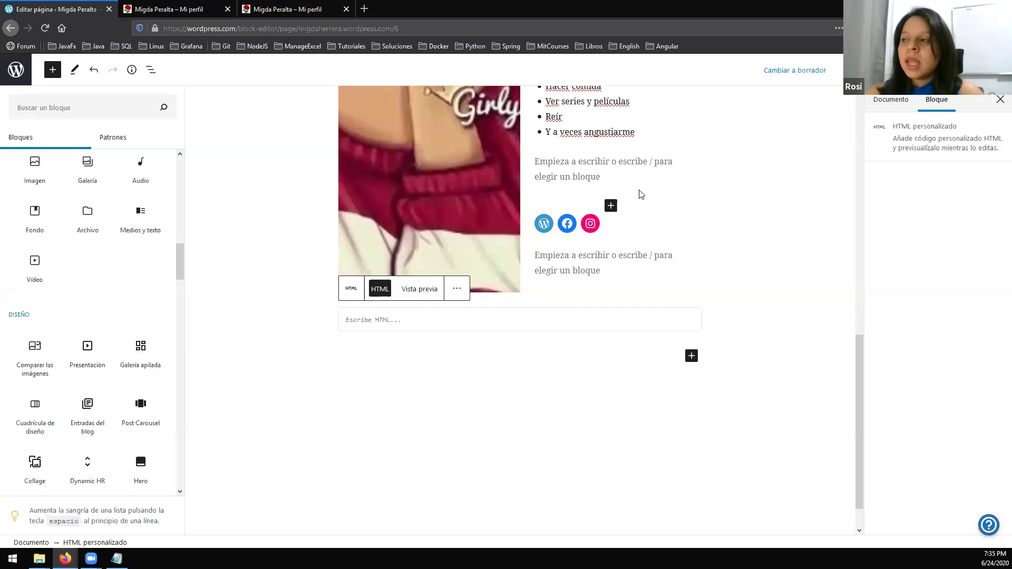
scroll(641, 195, up, 10)
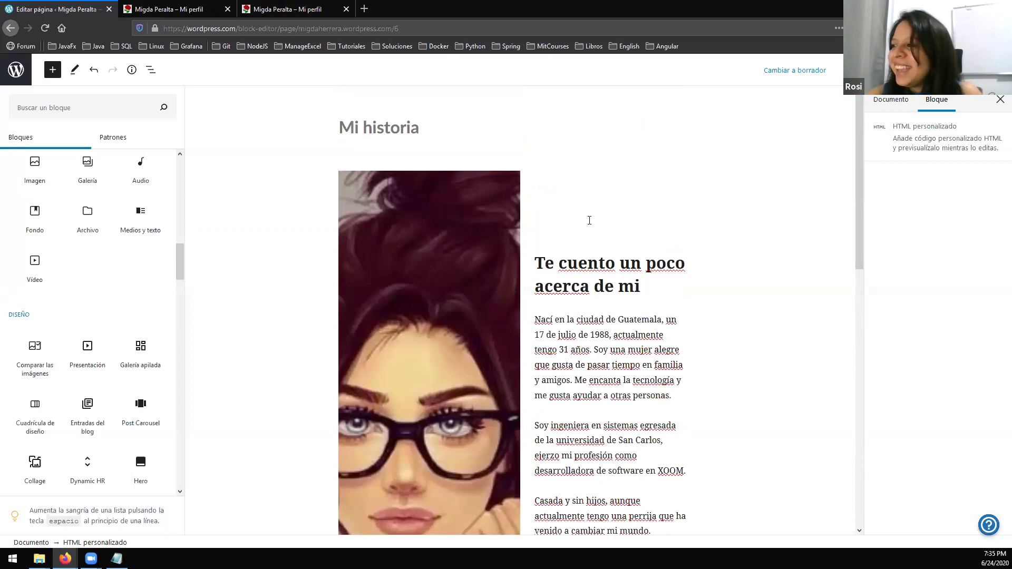
Select all text of the H2 heading 'Te cuento un poco acerca de mi' and show its block settings
click(577, 263)
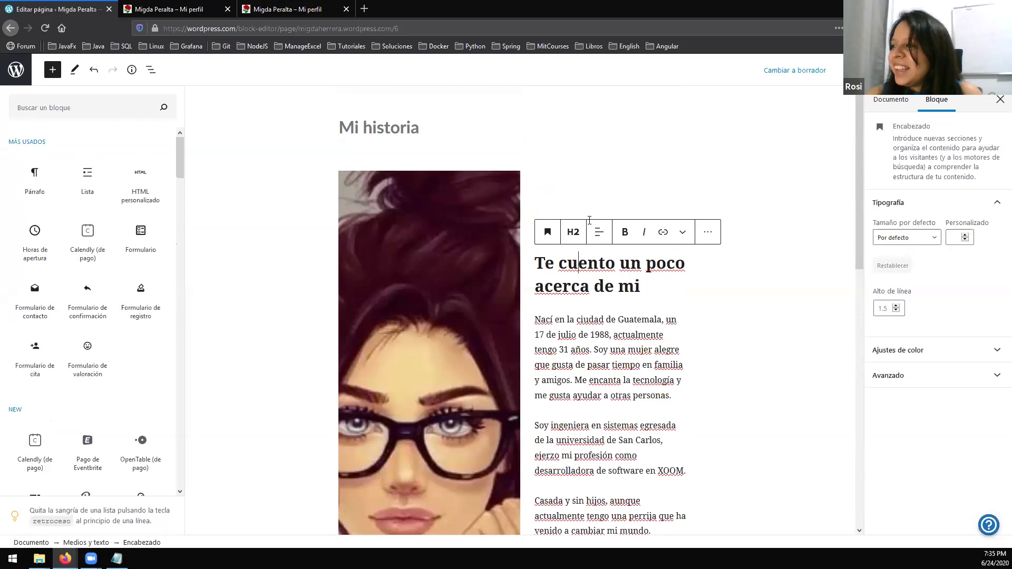
triple_click(659, 292)
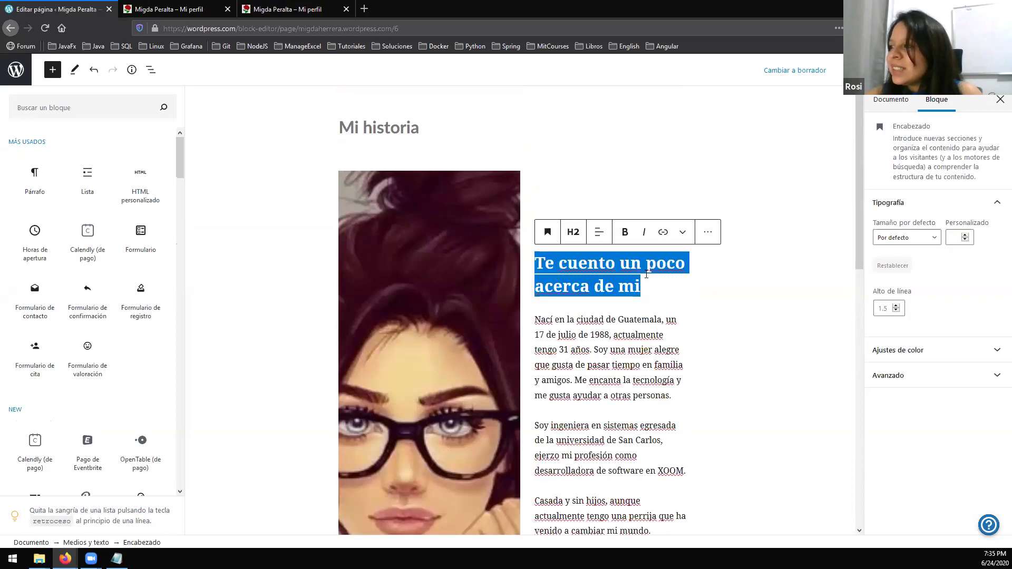
click(646, 274)
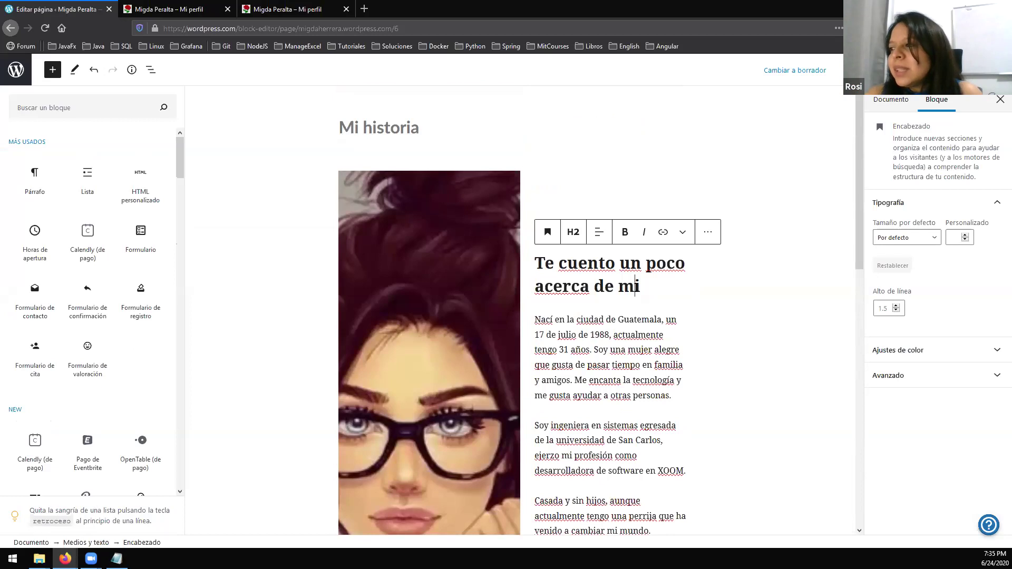
key(shift+Right)
triple_click(541, 268)
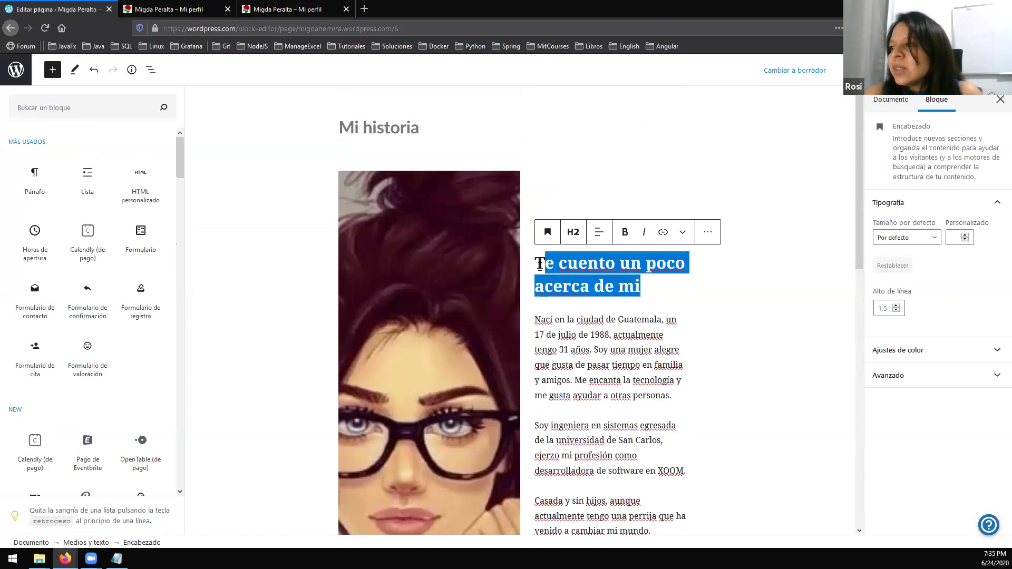
click(882, 100)
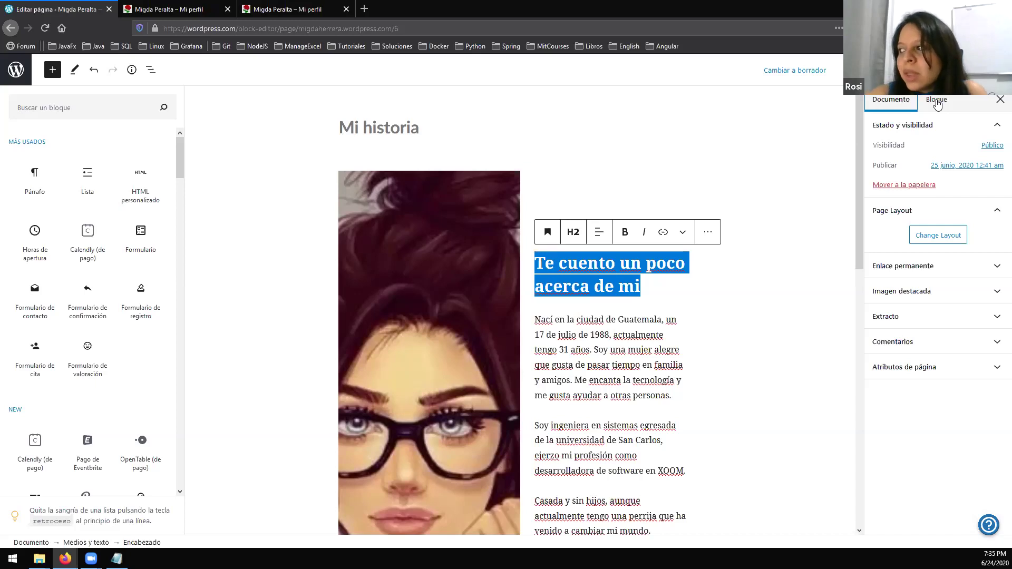
click(937, 103)
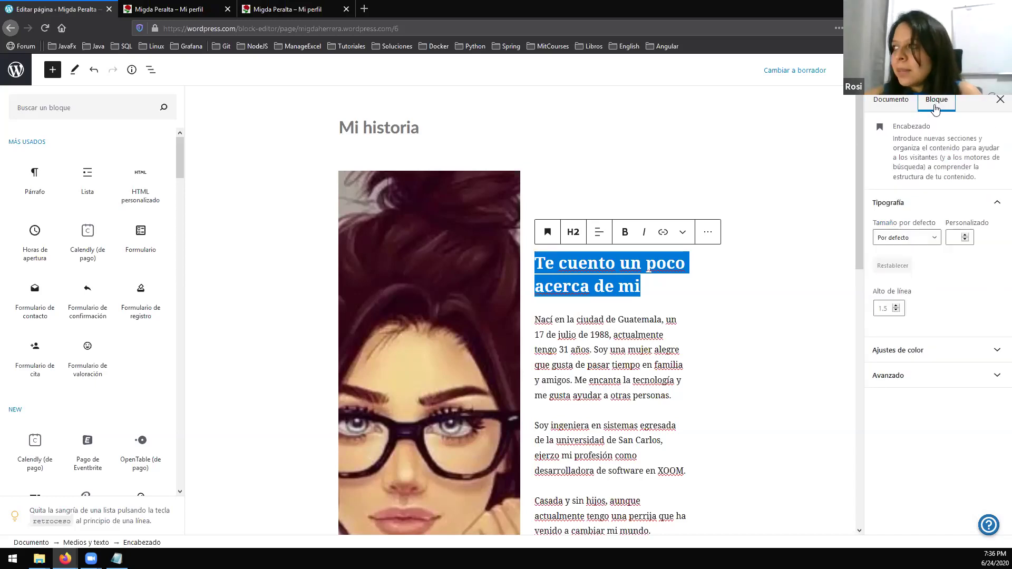
Try dark teal text on the heading with a teal, then black, background
click(890, 351)
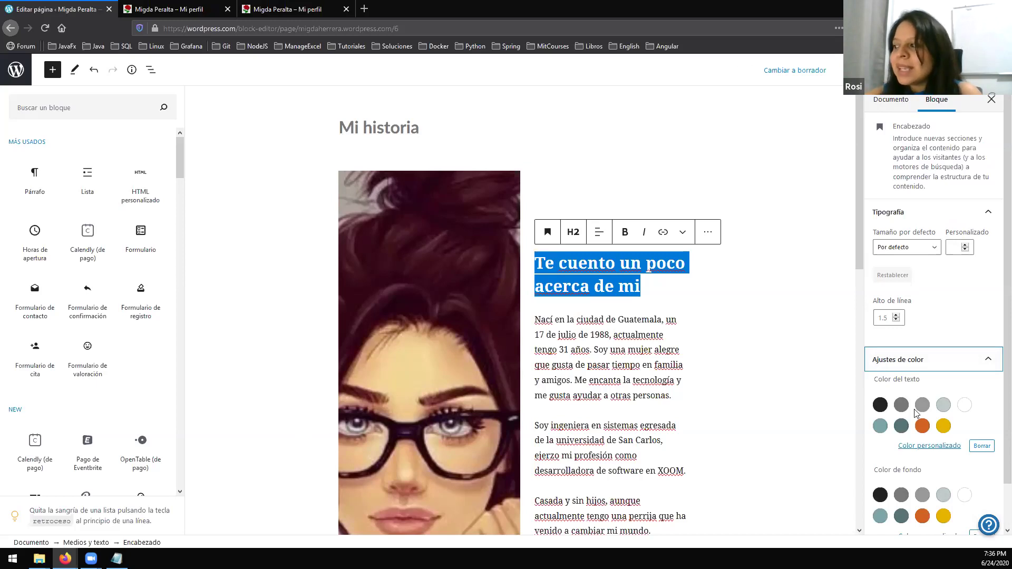
click(901, 427)
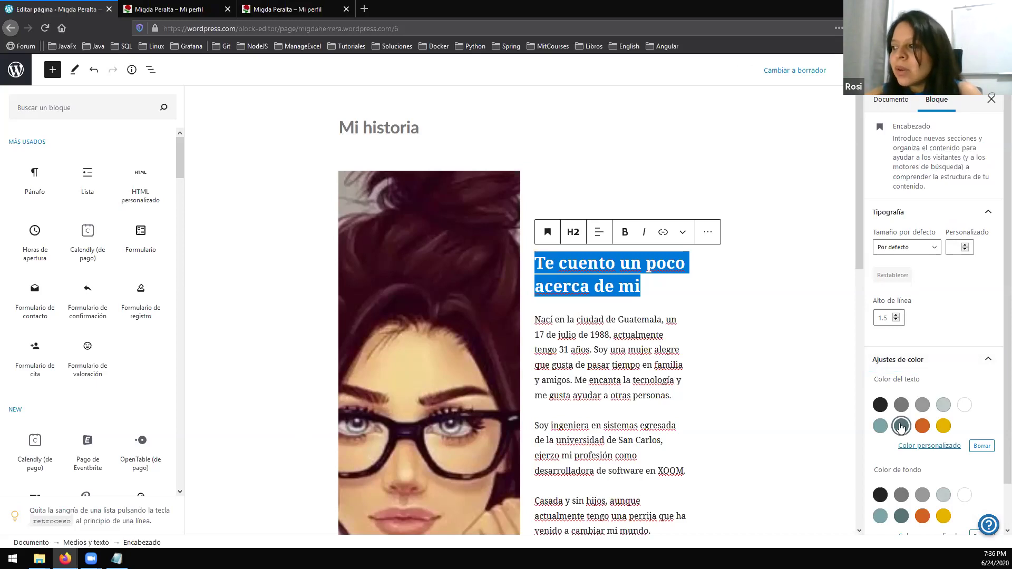
click(900, 517)
click(880, 495)
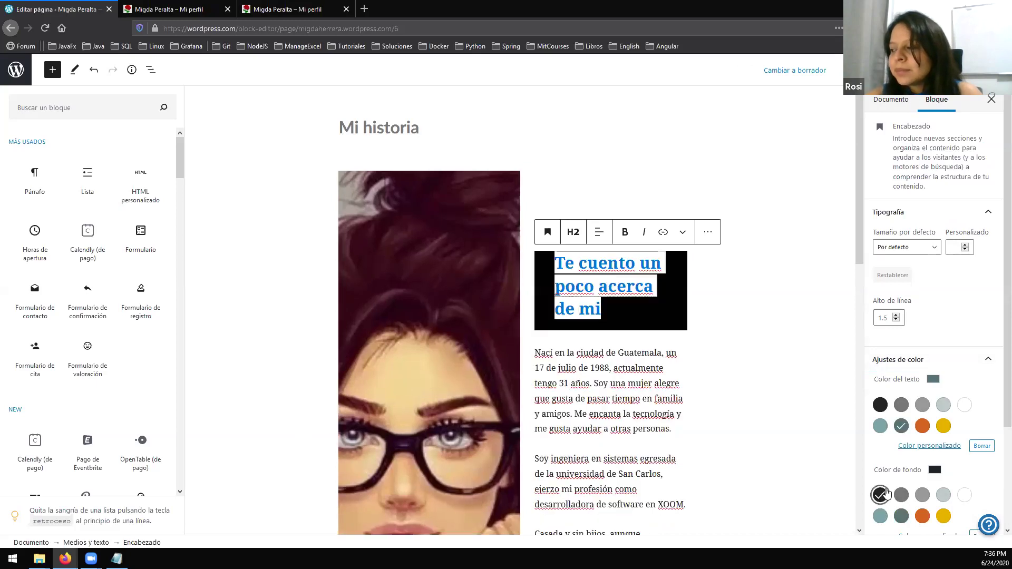
click(689, 354)
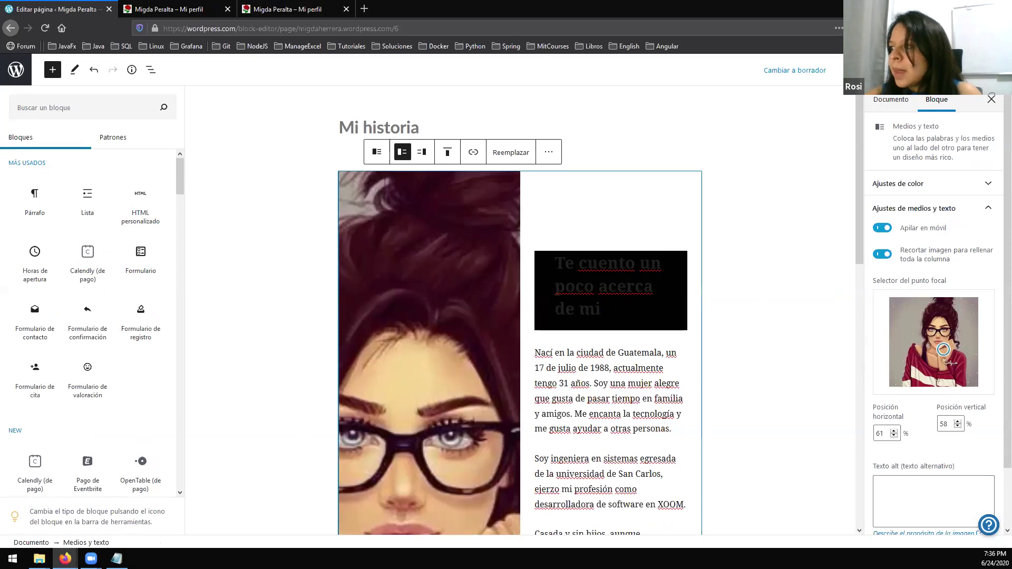
Reselect the heading and try white and yellow backgrounds with yellow, then dark grey, text
drag(601, 309, 555, 262)
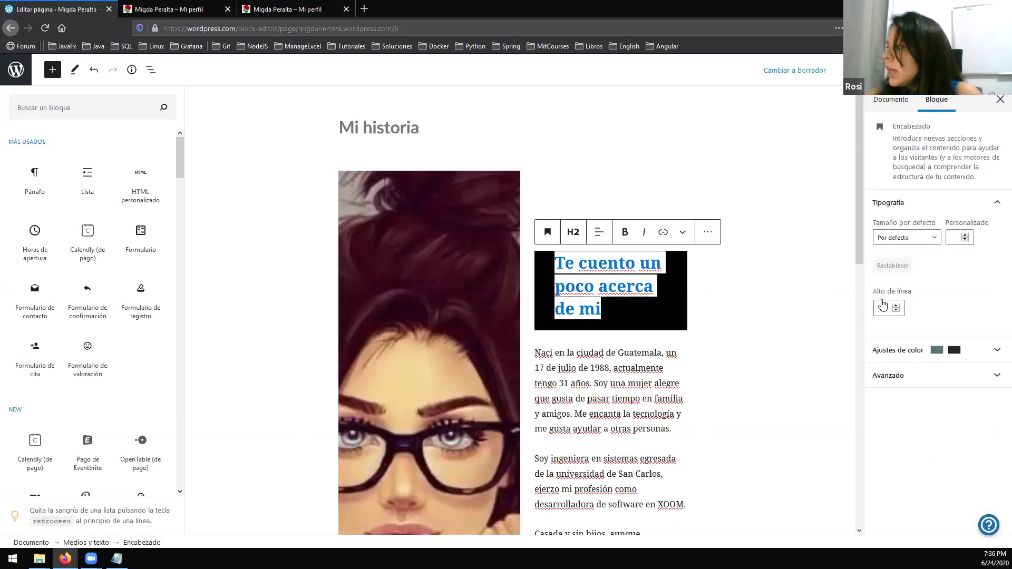
click(885, 350)
scroll(886, 389, down, 4)
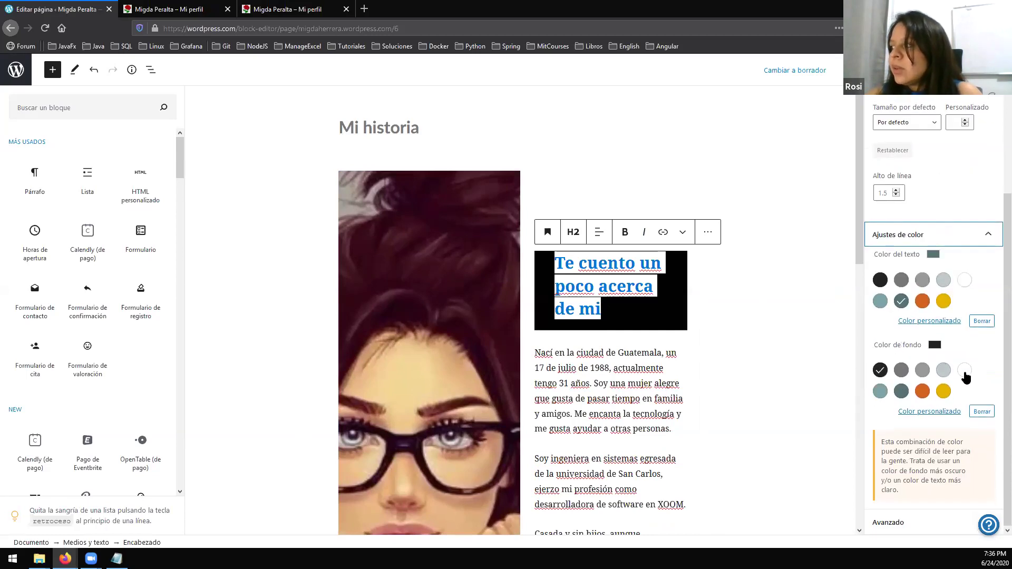
click(964, 373)
click(944, 380)
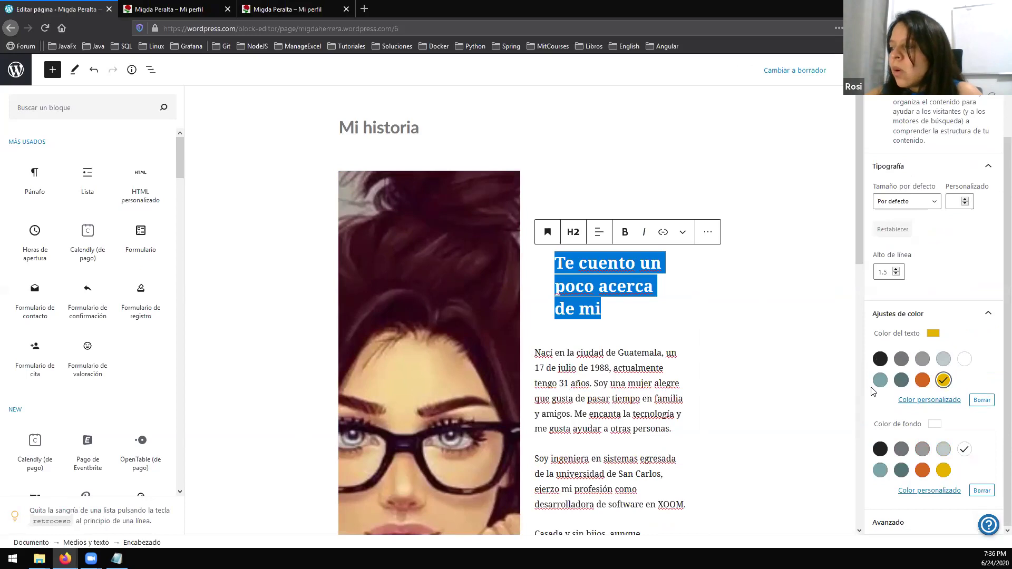
click(944, 470)
click(900, 360)
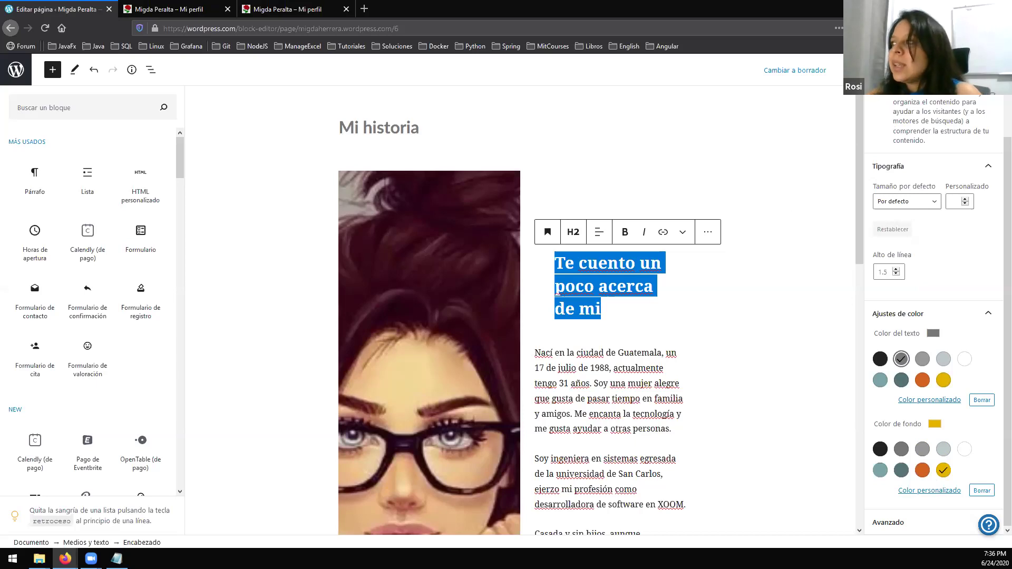
Preview the yellow-backed heading, then return and clear the heading's custom text colour
click(750, 279)
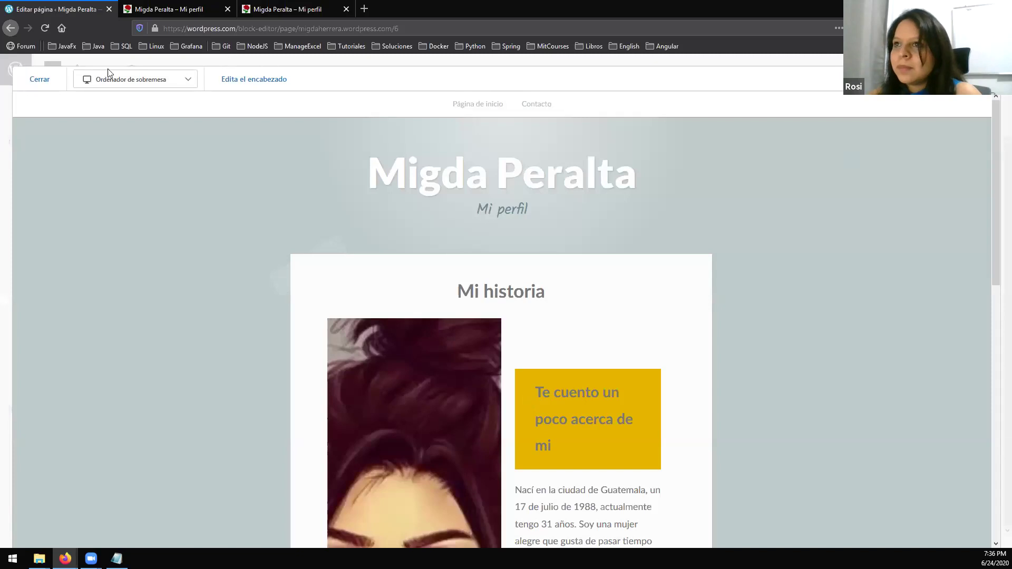
click(29, 80)
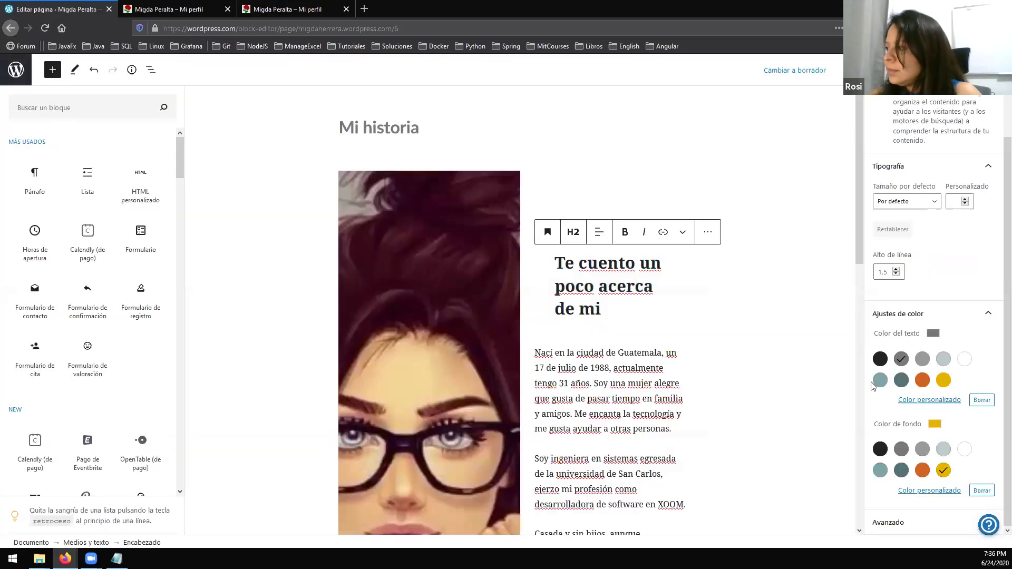
click(964, 360)
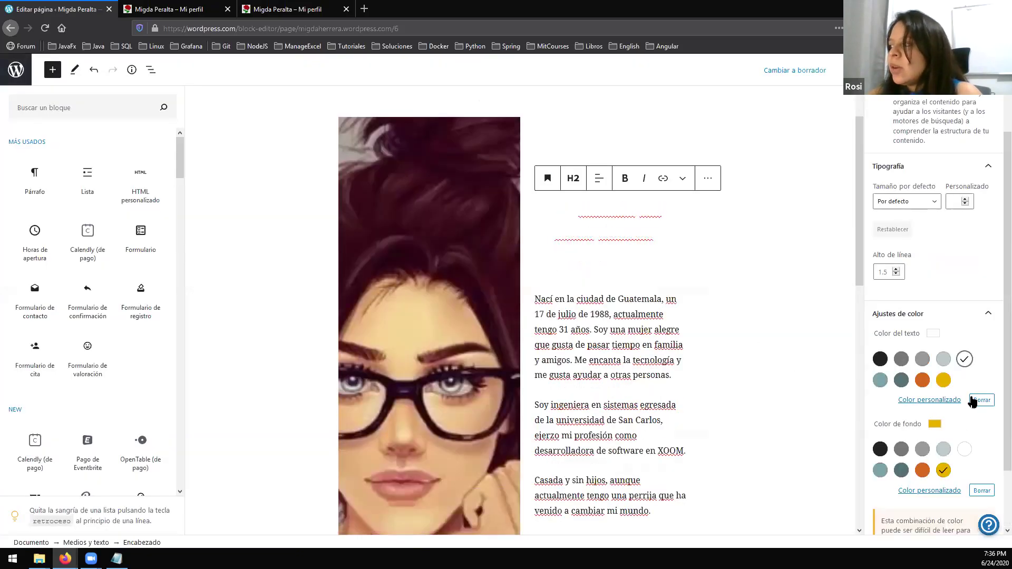
click(977, 400)
Clear the heading's custom background colour and scroll through the Mi historia page to review it
click(981, 490)
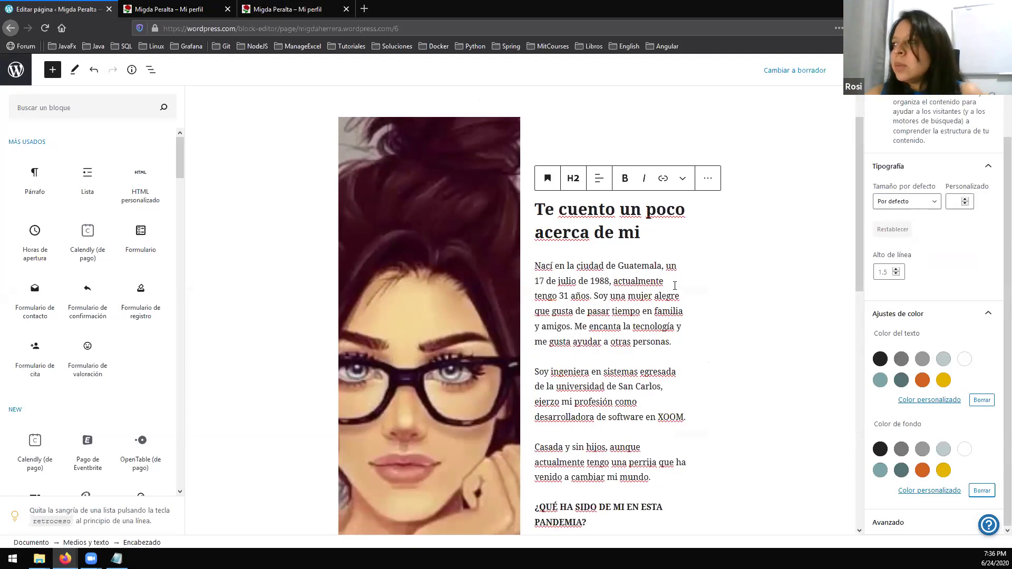
scroll(736, 289, up, 1)
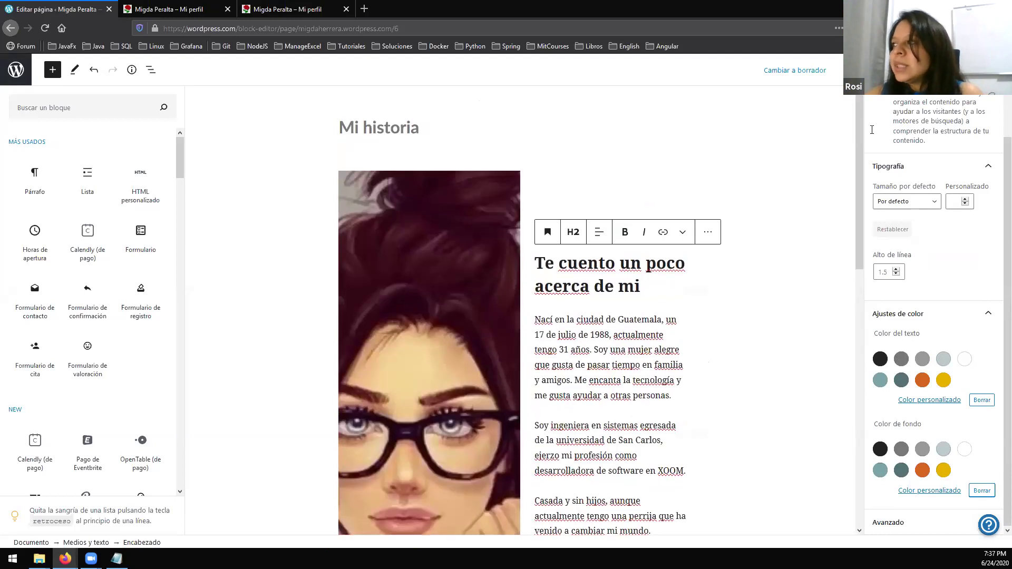
scroll(517, 490, down, 5)
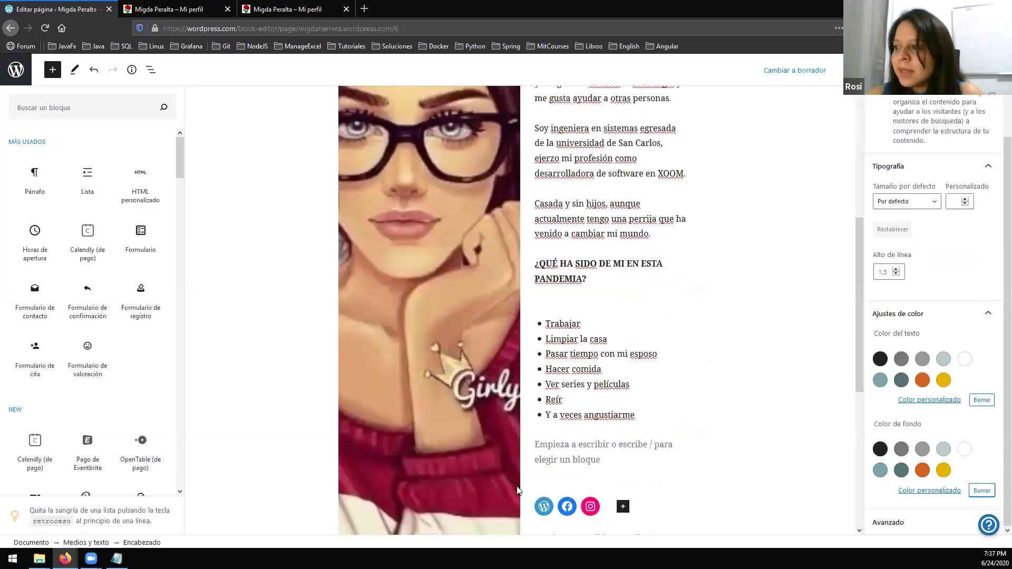
scroll(517, 490, up, 8)
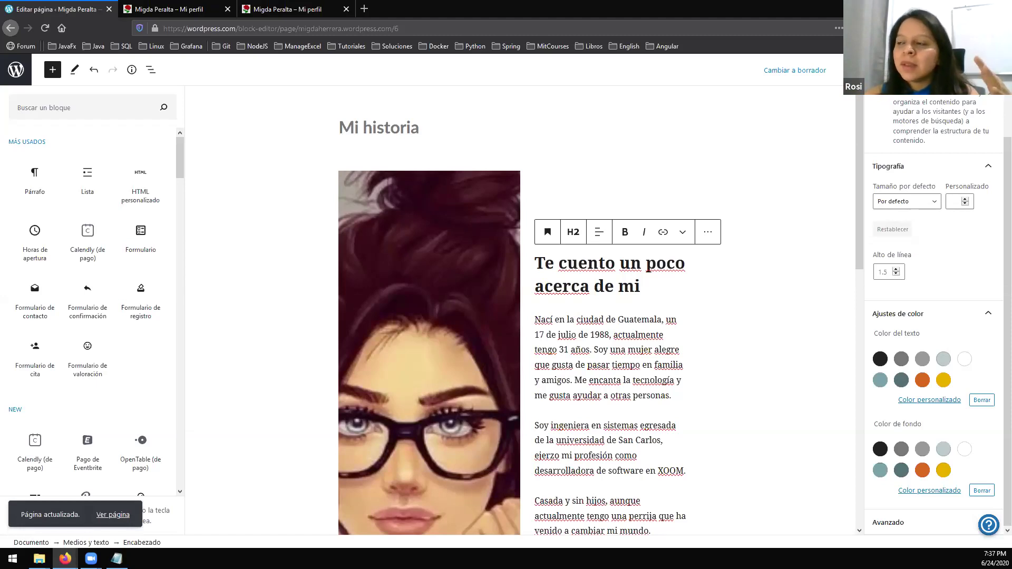
Reload the live site to see Mi historia, close the duplicate tab, and return to the editor
click(169, 9)
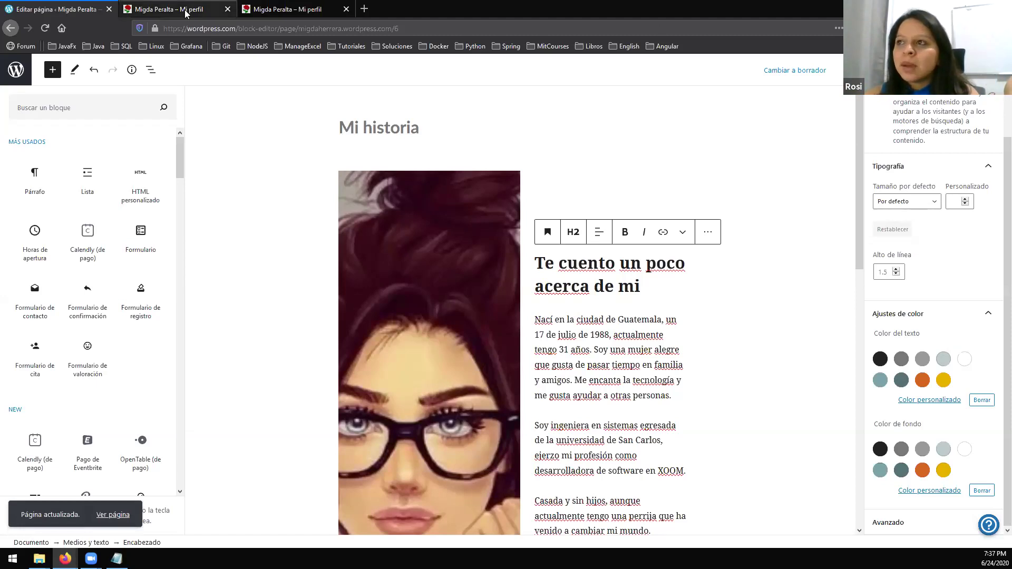
click(45, 28)
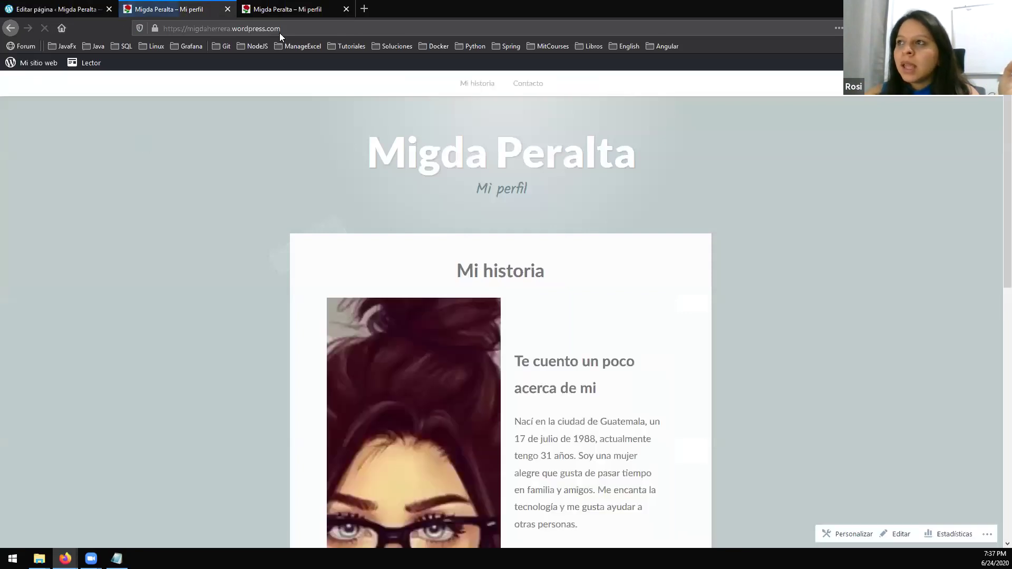
key(ctrl+Tab)
click(346, 9)
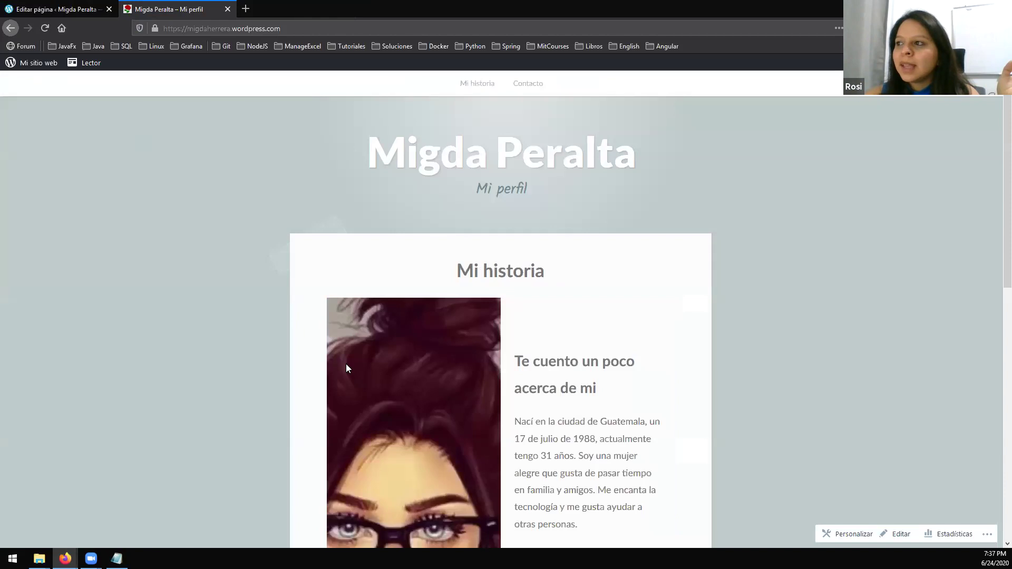
scroll(338, 346, down, 4)
scroll(337, 345, down, 3)
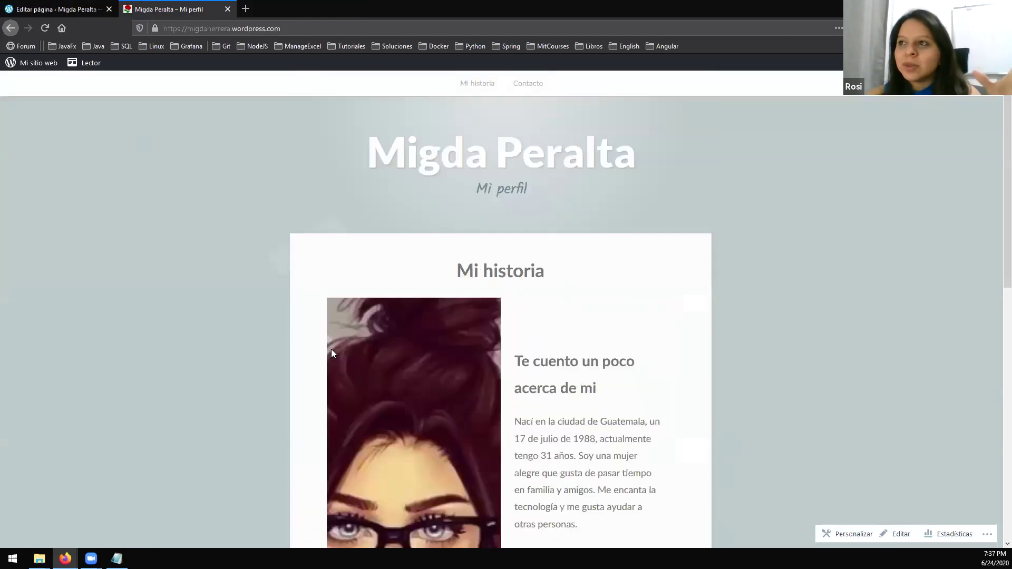
click(55, 10)
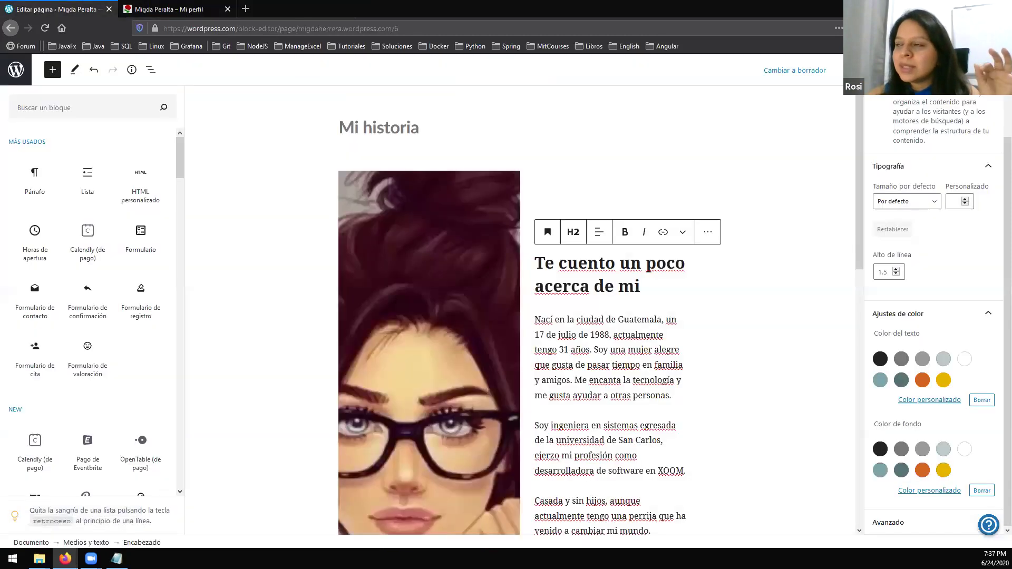
Bring up the site preview in the dashboard and launch the live site in a new tab
click(16, 70)
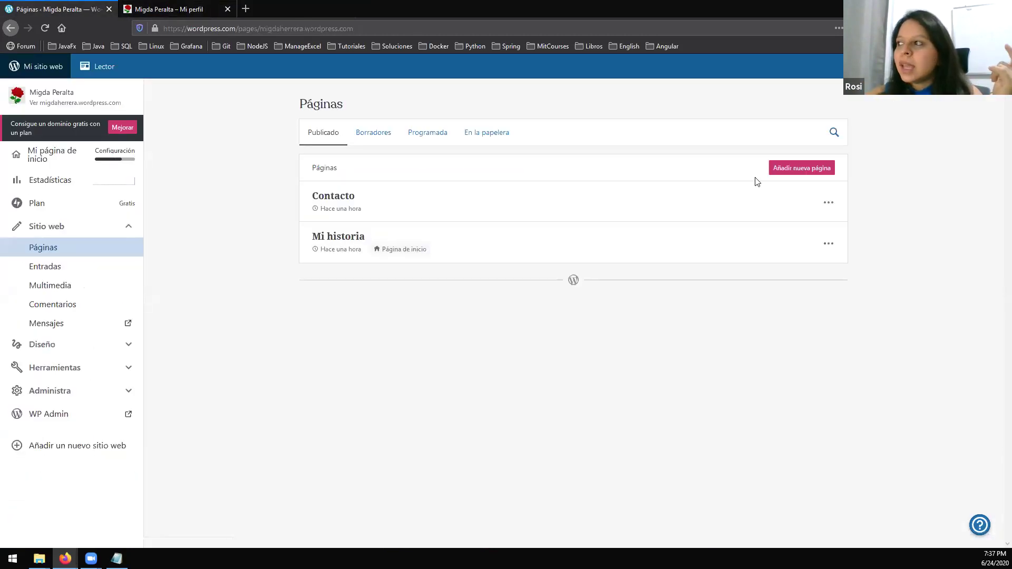
click(70, 100)
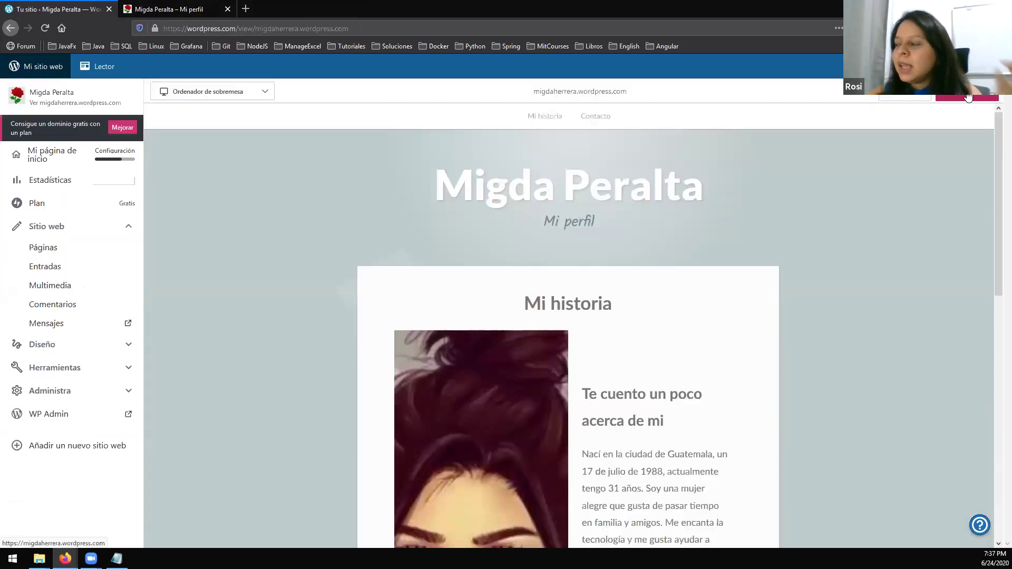
right_click(968, 97)
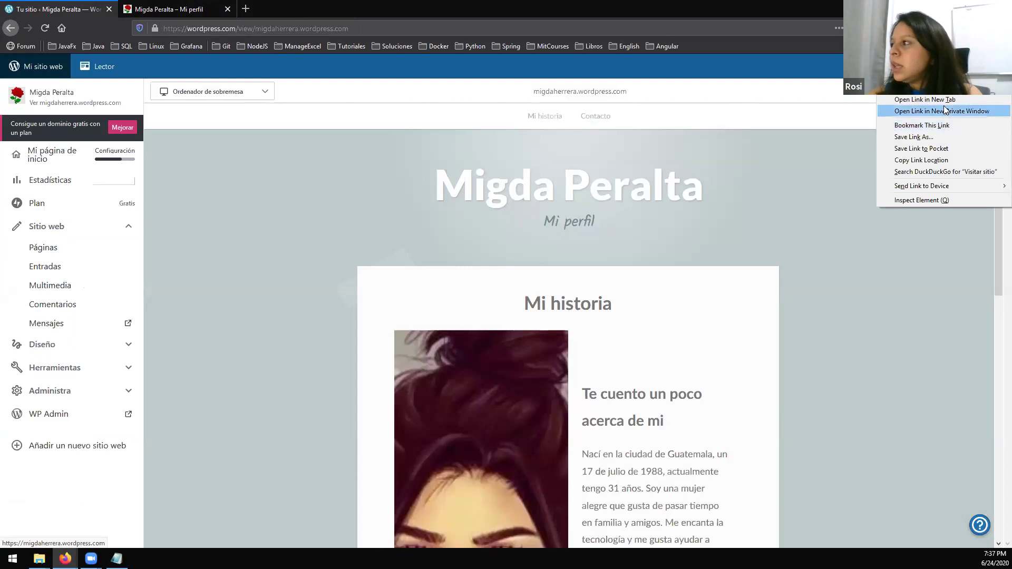
click(924, 100)
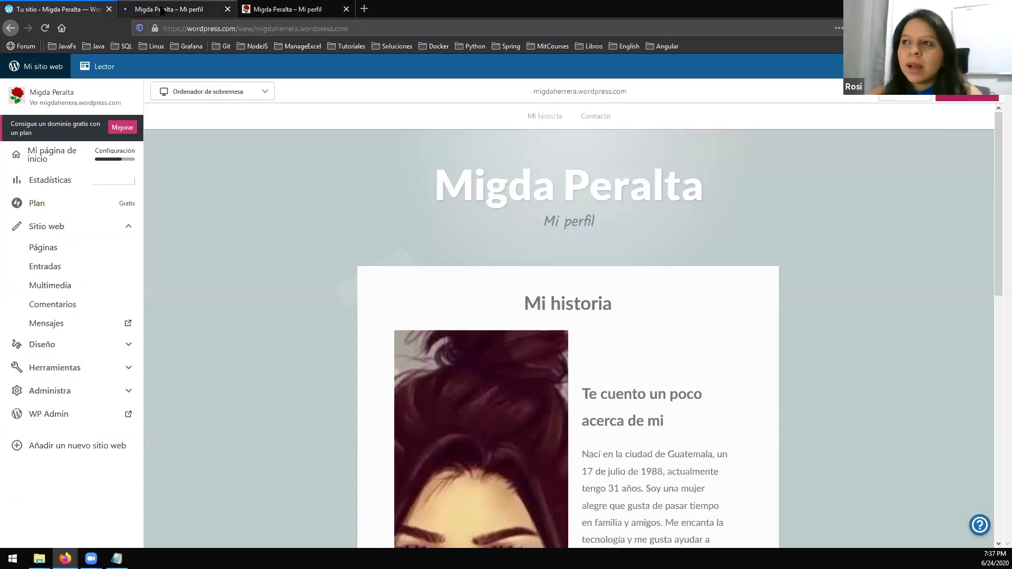
Close the duplicate site tab, reload the live site to check Mi historia, and return to the dashboard
click(162, 10)
click(279, 10)
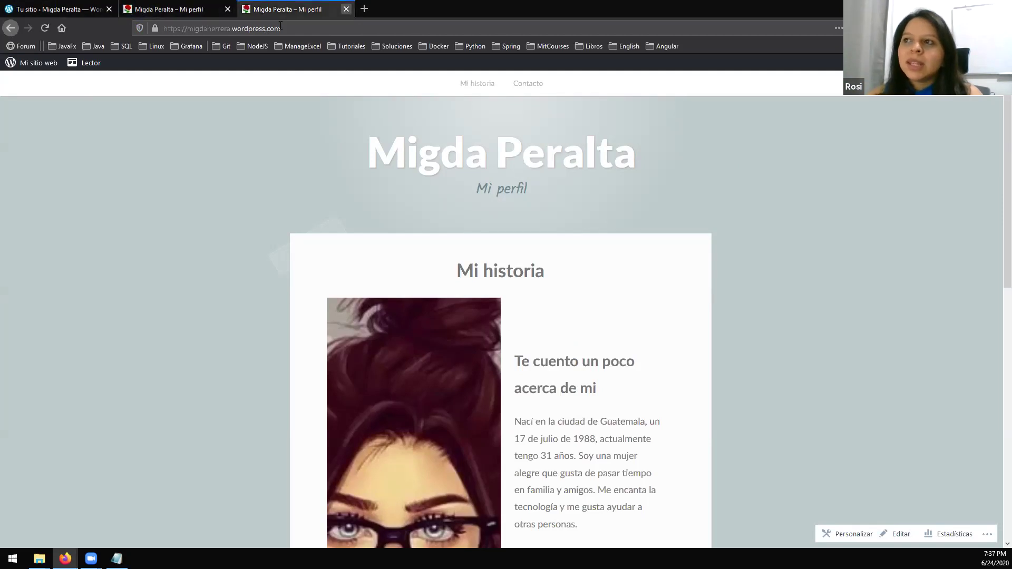
click(346, 9)
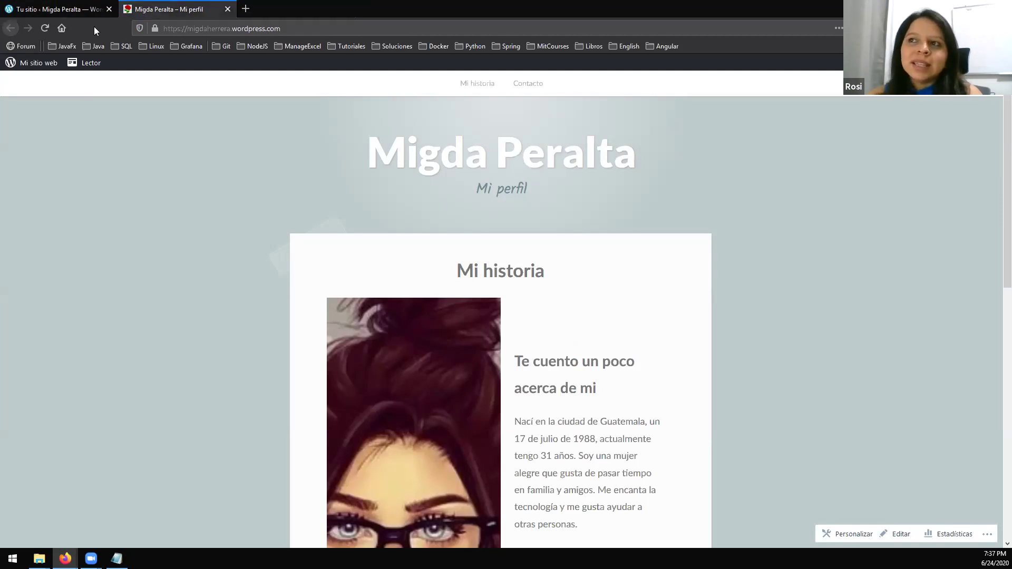
click(42, 10)
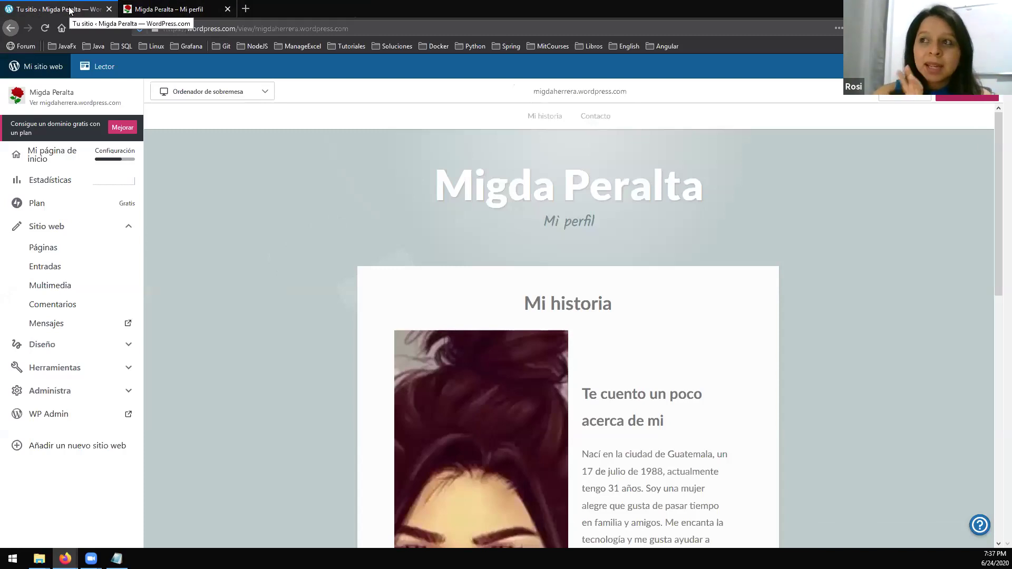
click(169, 9)
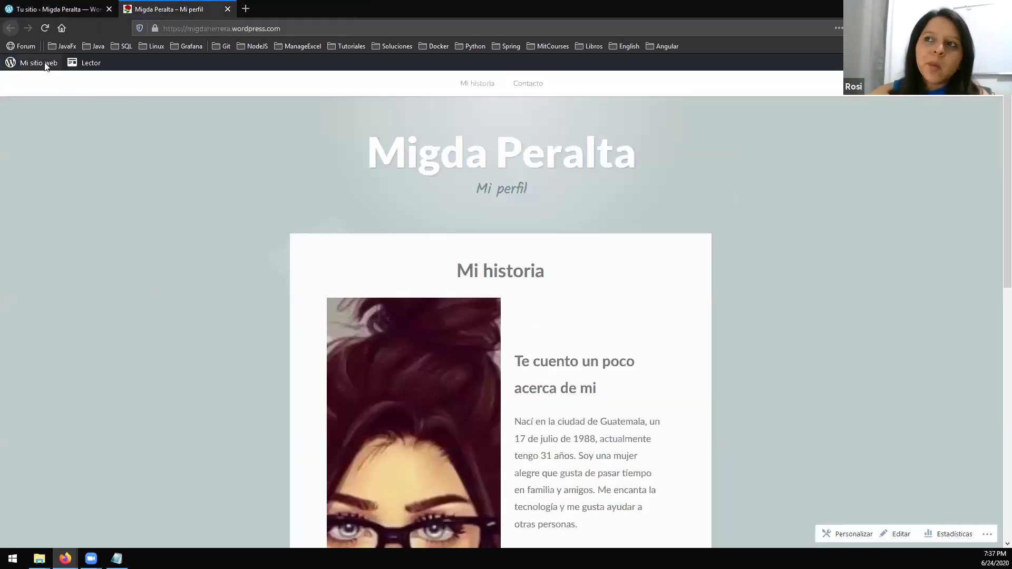
click(45, 29)
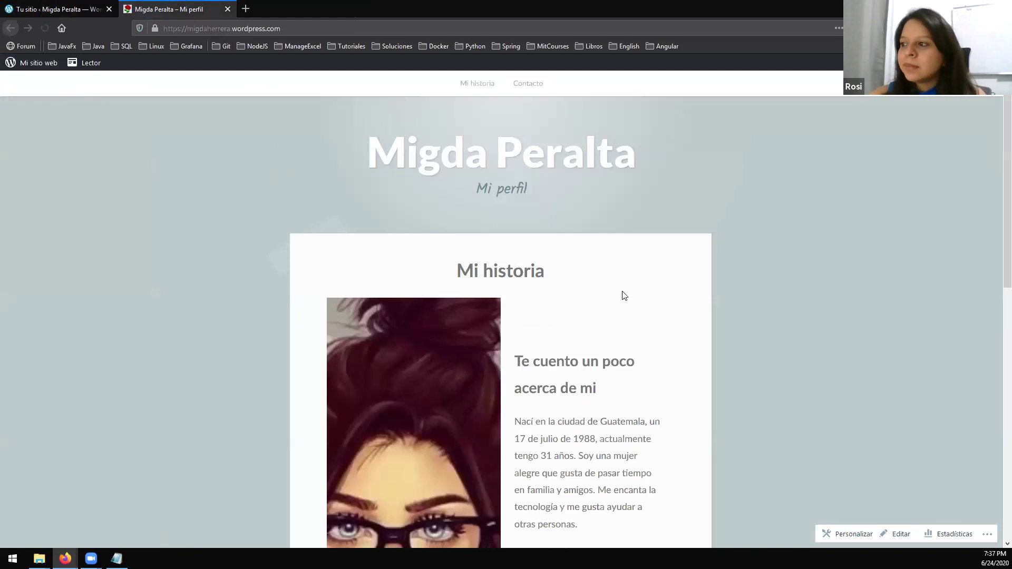
scroll(624, 295, down, 5)
click(58, 9)
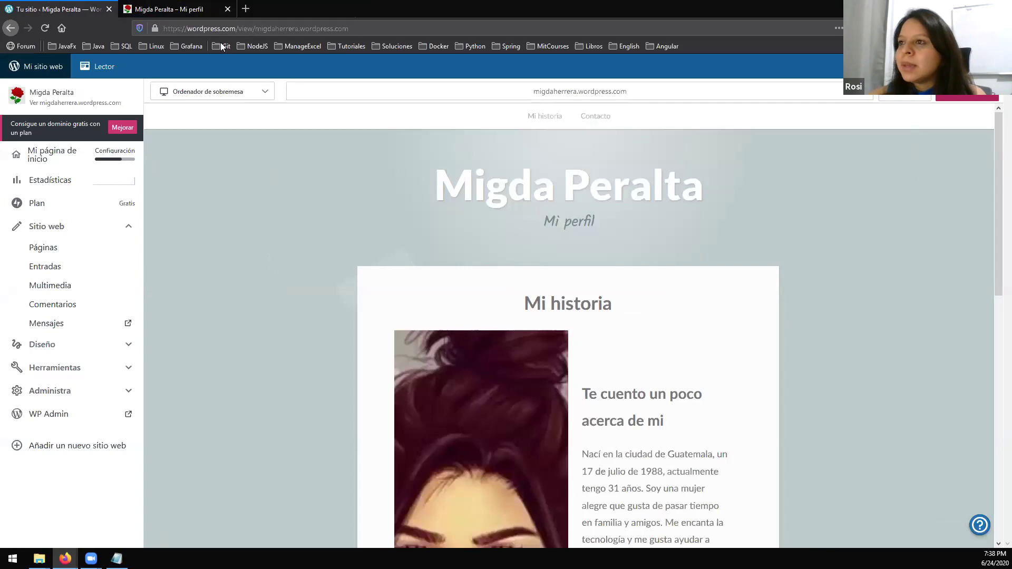
Preview the home page at tablet width, then at phone width, scrolling through it
click(191, 95)
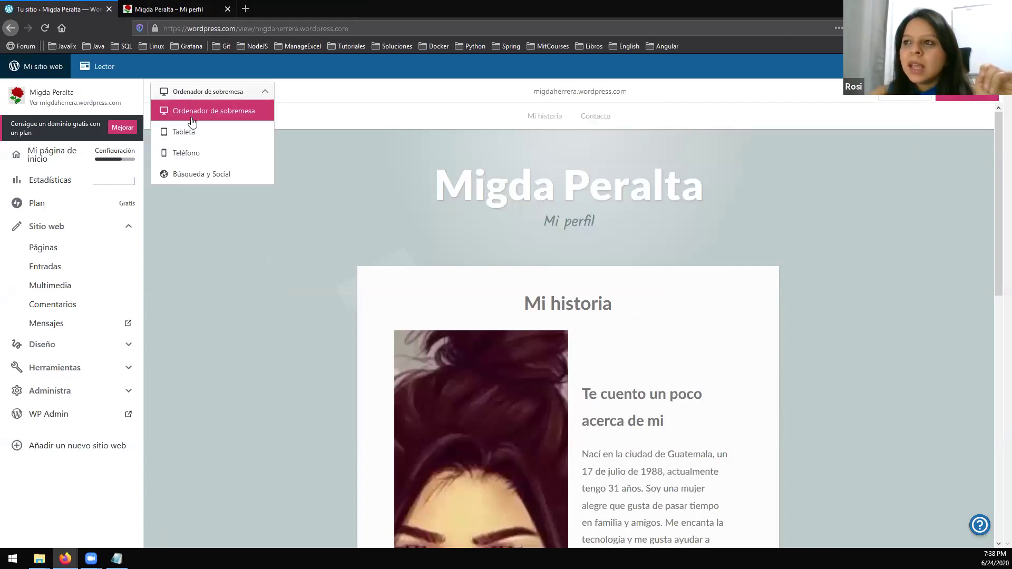
click(185, 133)
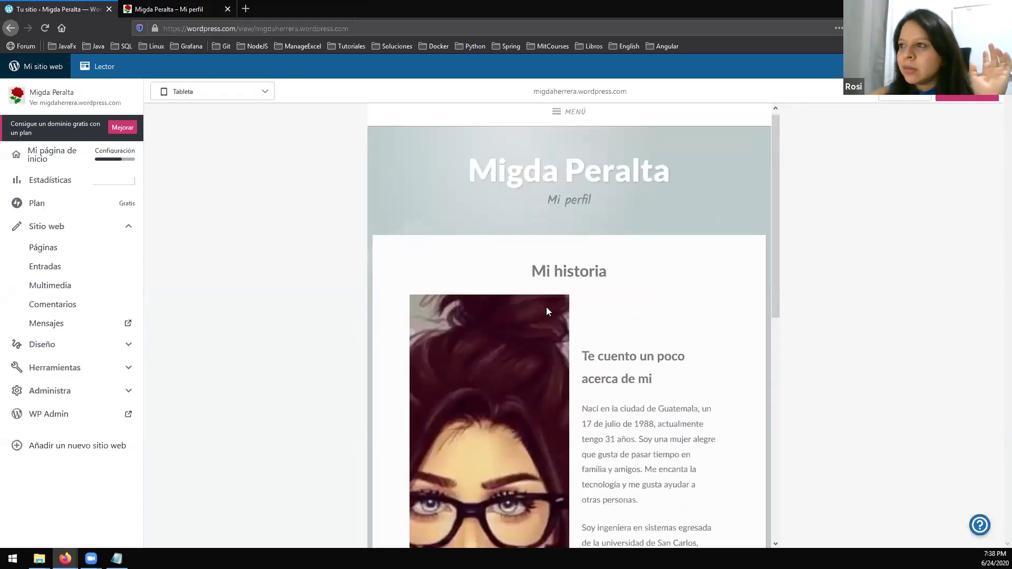
scroll(546, 311, down, 10)
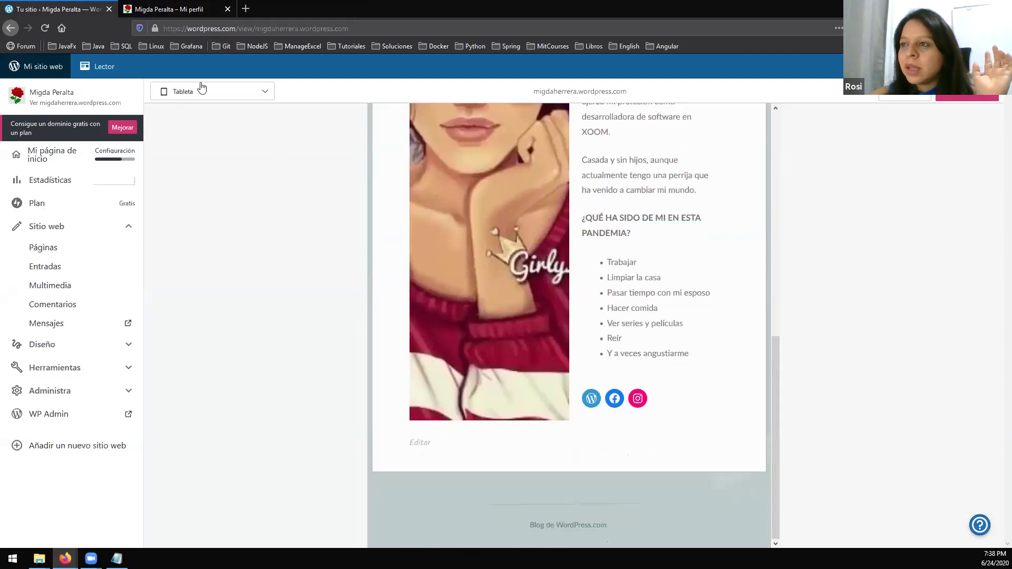
click(201, 89)
click(201, 148)
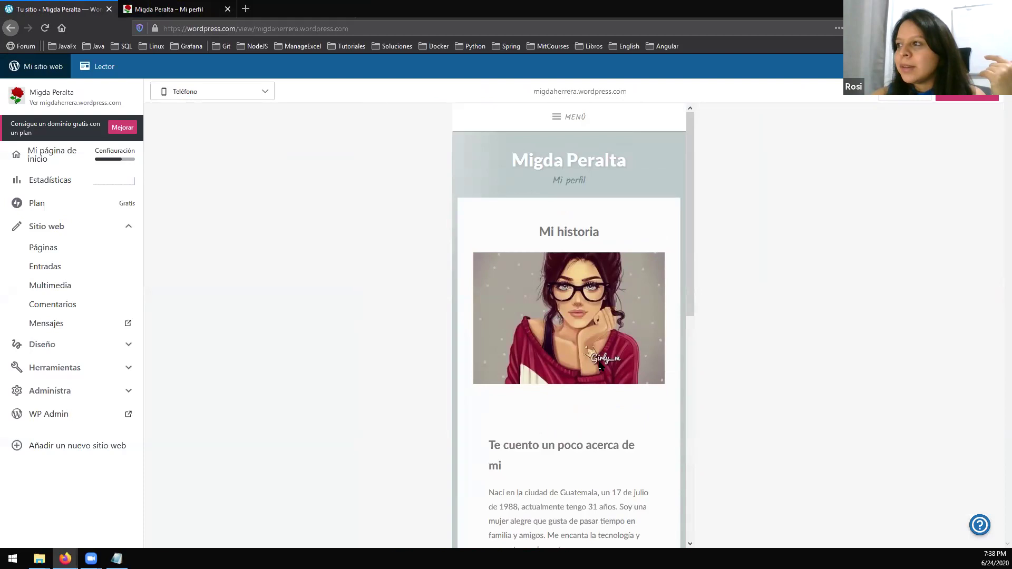
scroll(599, 365, down, 8)
scroll(601, 363, up, 3)
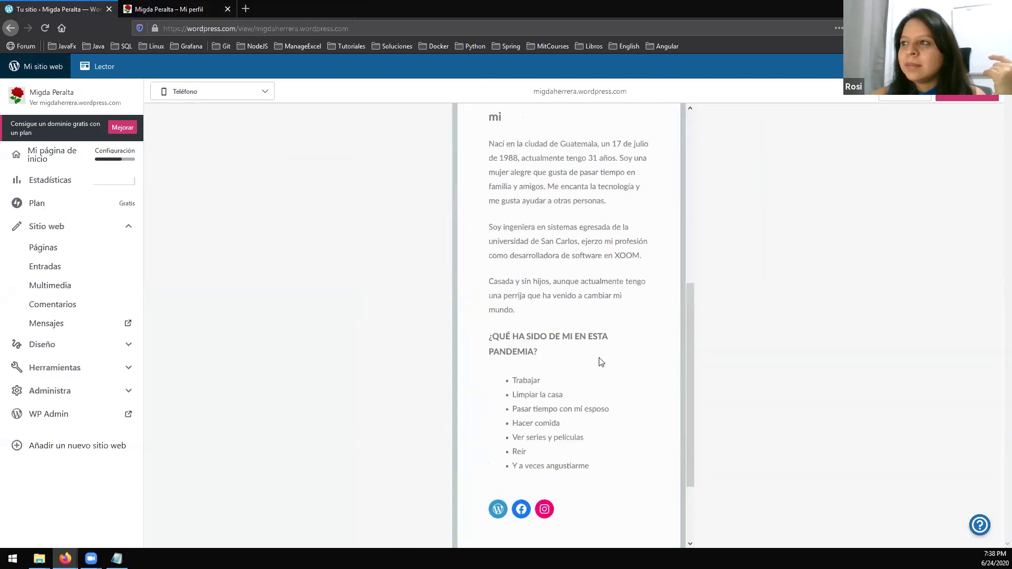
scroll(600, 363, up, 6)
Switch the preview back to desktop width and scroll through the home page
click(229, 97)
click(227, 115)
scroll(318, 223, down, 2)
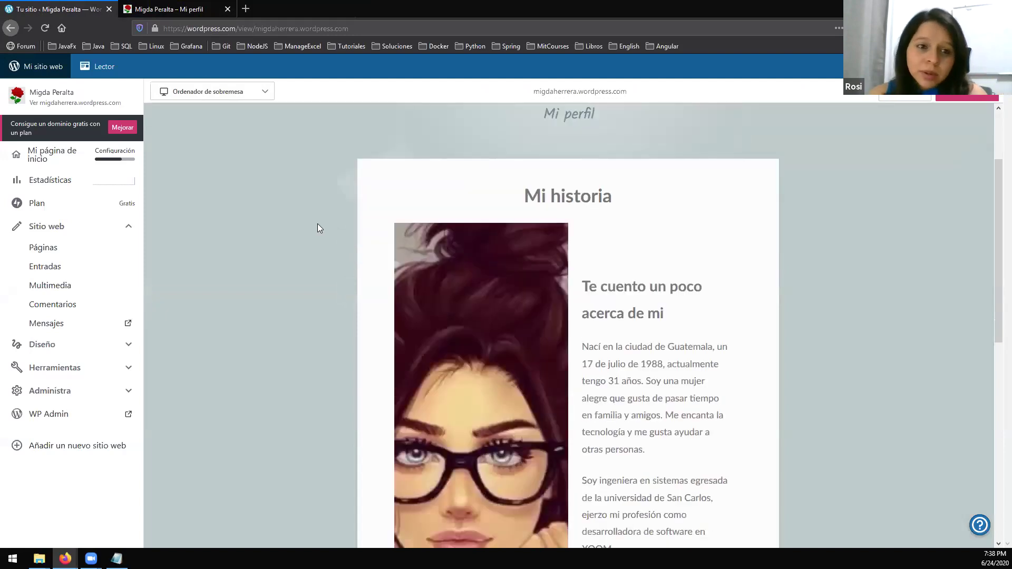
scroll(318, 223, down, 9)
scroll(317, 224, up, 2)
scroll(317, 225, up, 6)
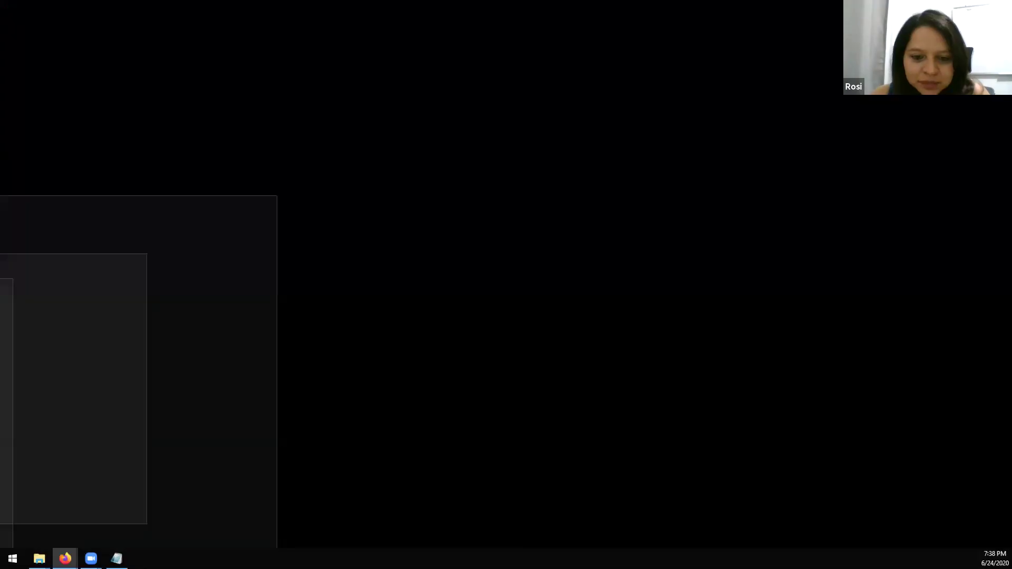
Advance the workshop slides to the Columnas slide
key(alt+Tab)
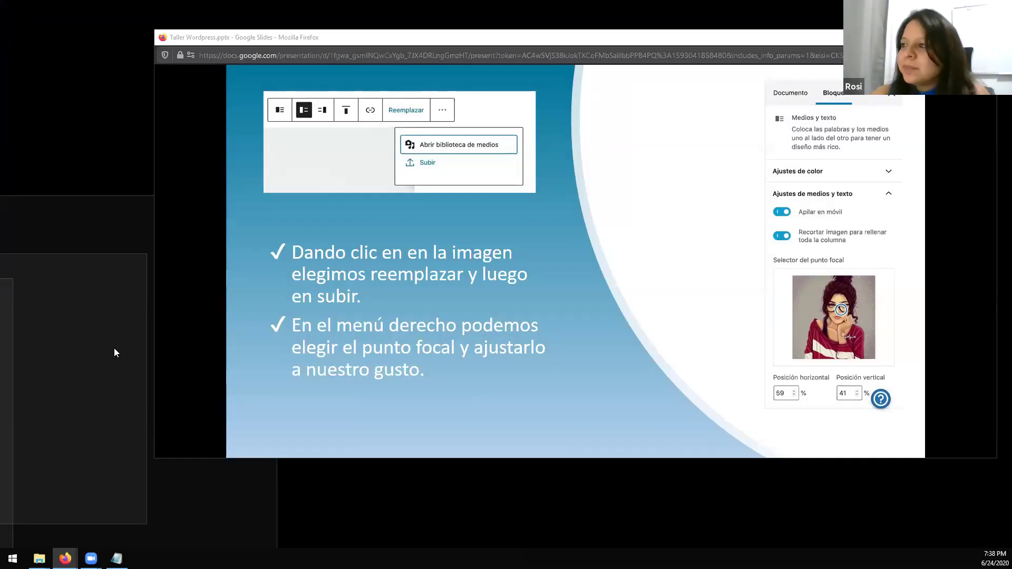
key(Right)
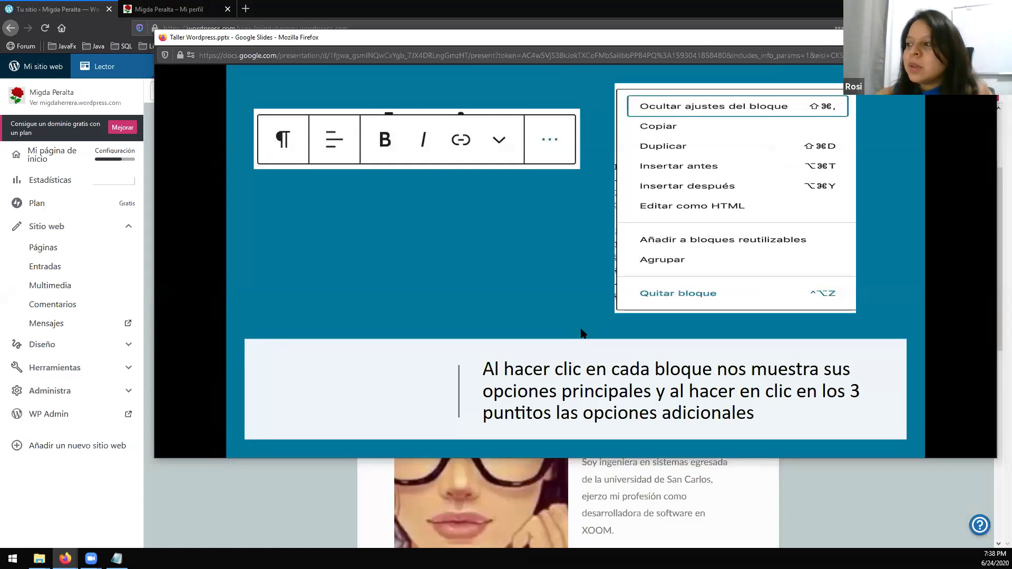
key(Right)
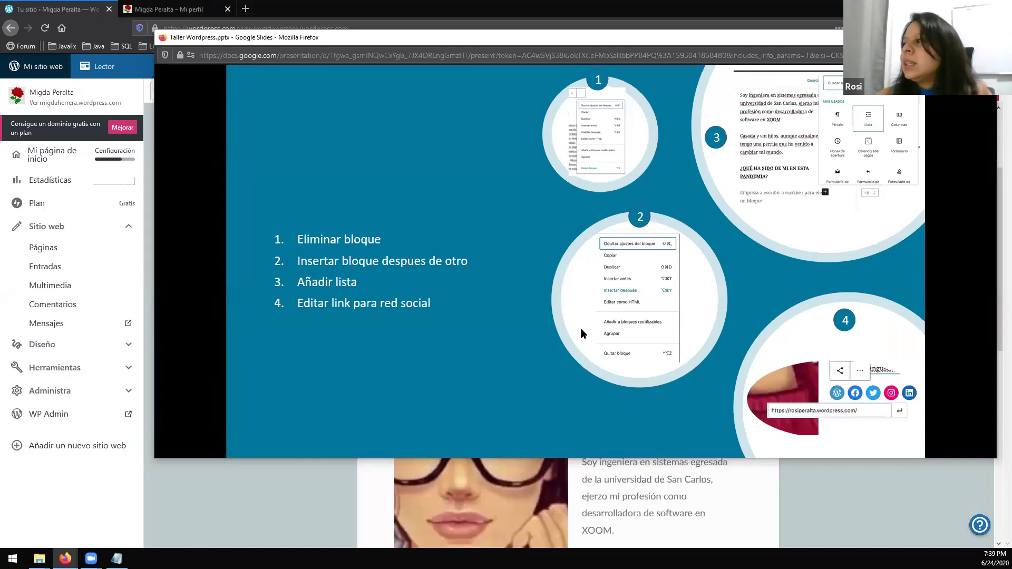
key(Right)
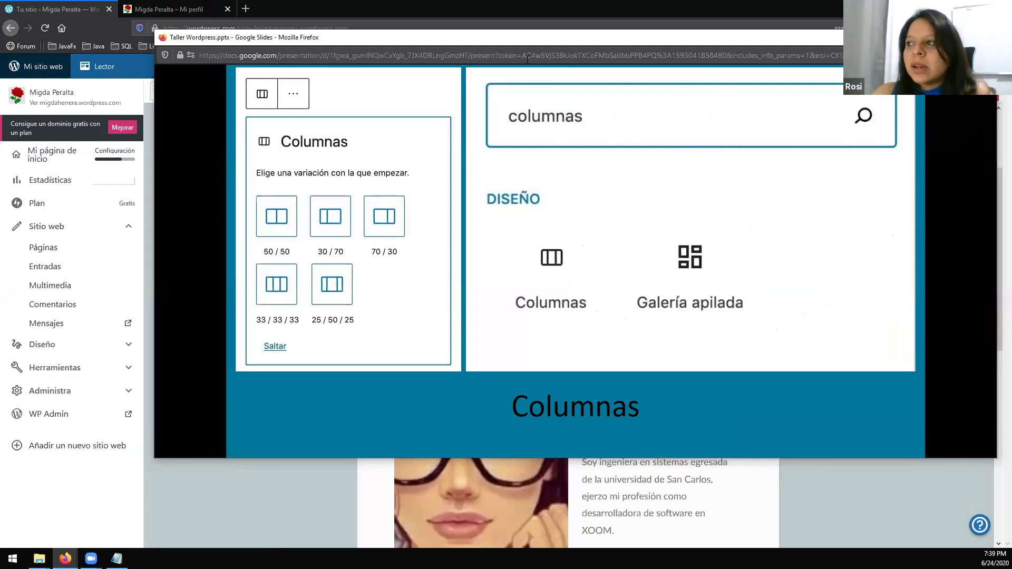
Reopen the Mi historia page for editing, then advance the slides to Paso 11
click(148, 127)
click(71, 248)
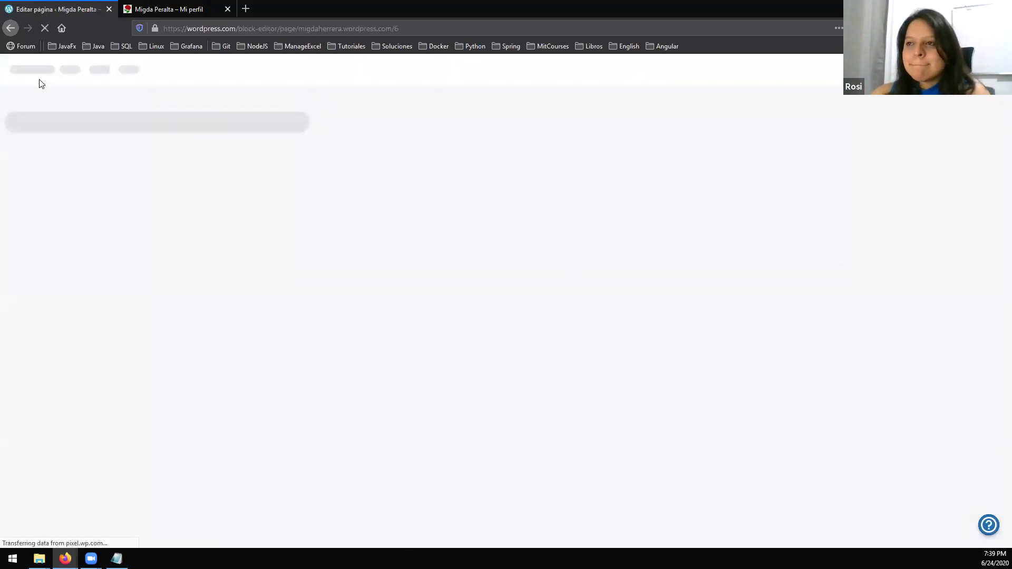
key(alt+Tab)
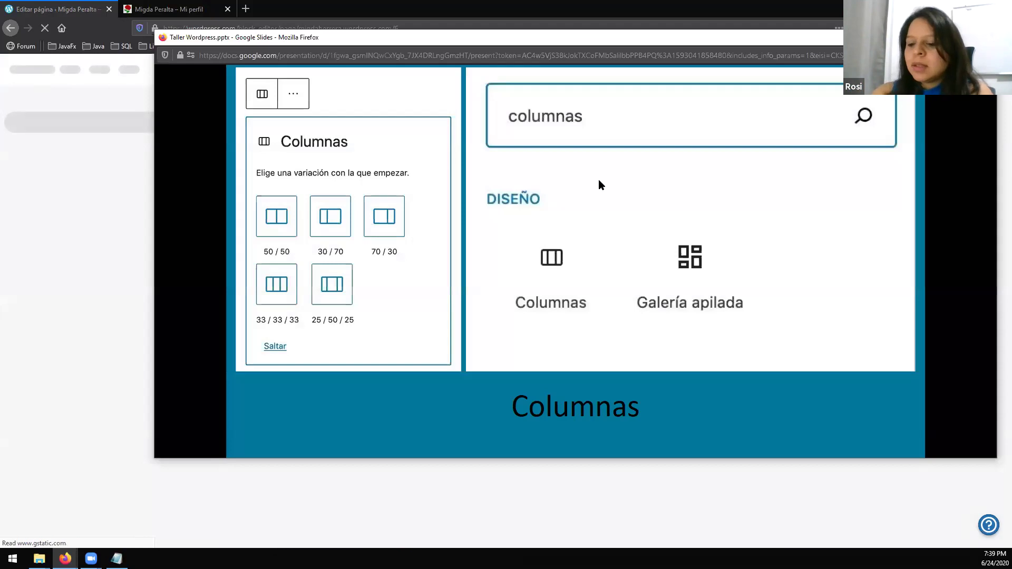
click(599, 179)
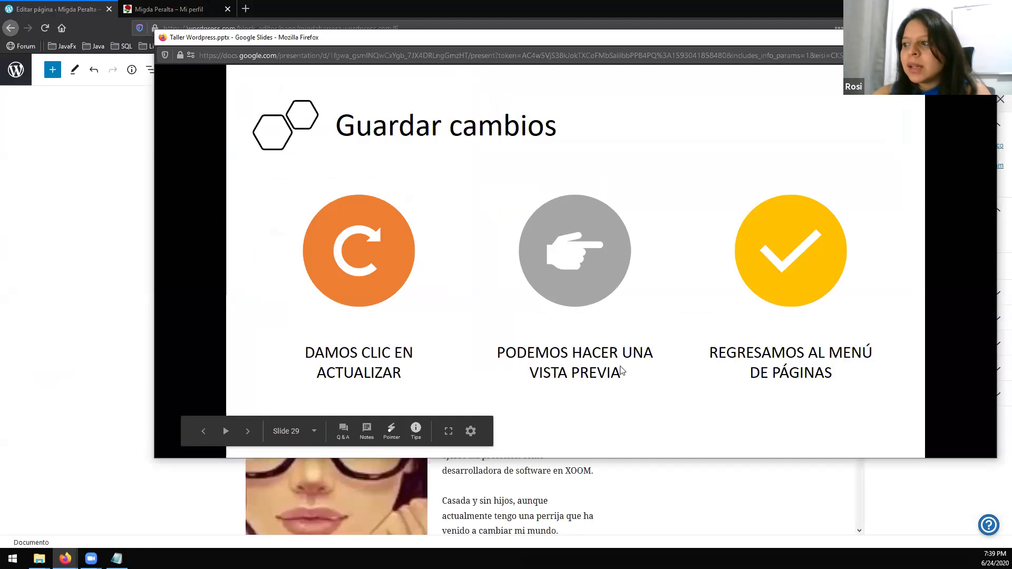
click(844, 369)
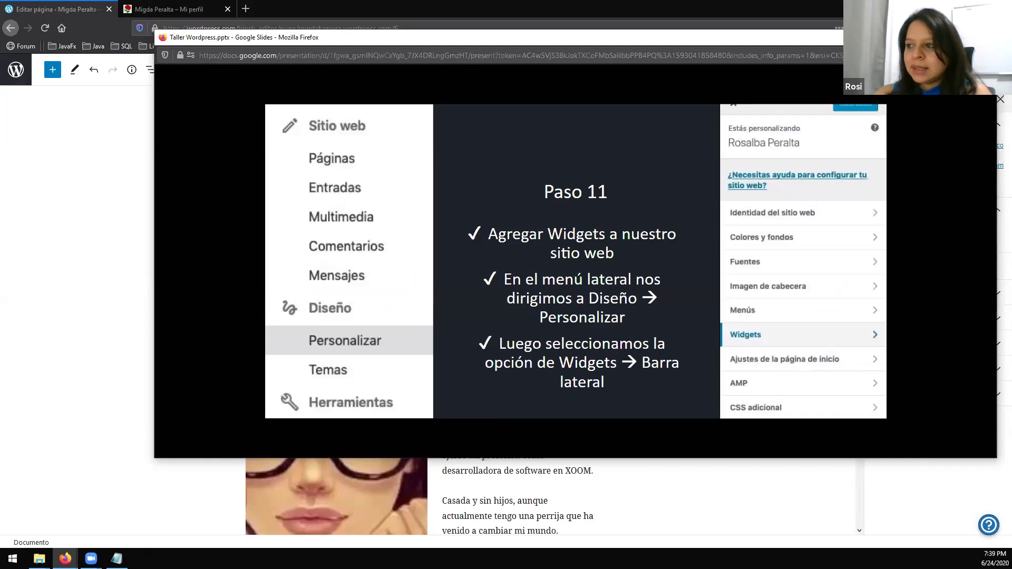
click(149, 315)
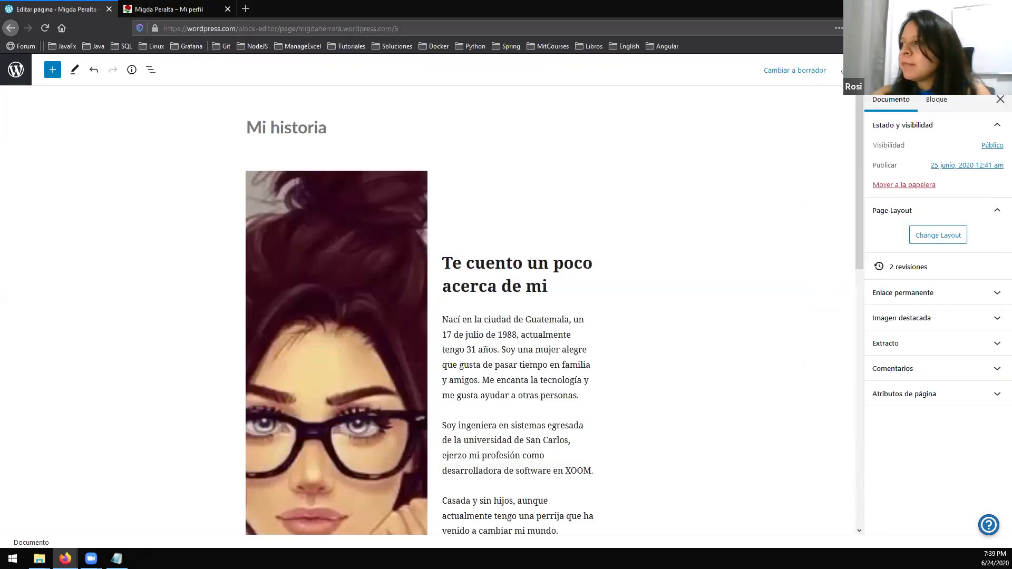
Add a Columnas block at the end of Mi historia by searching 'col'
click(53, 70)
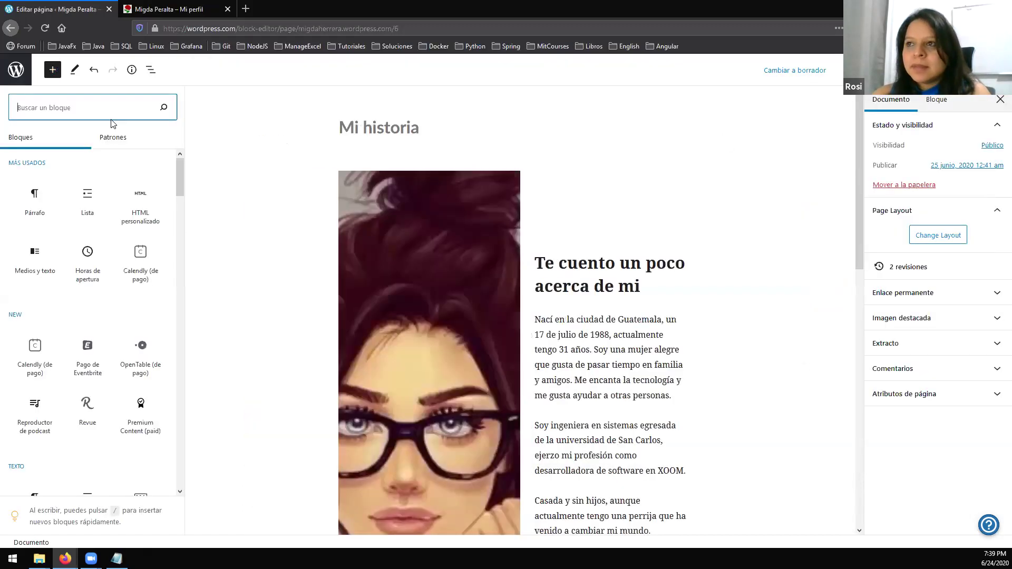
text(coli)
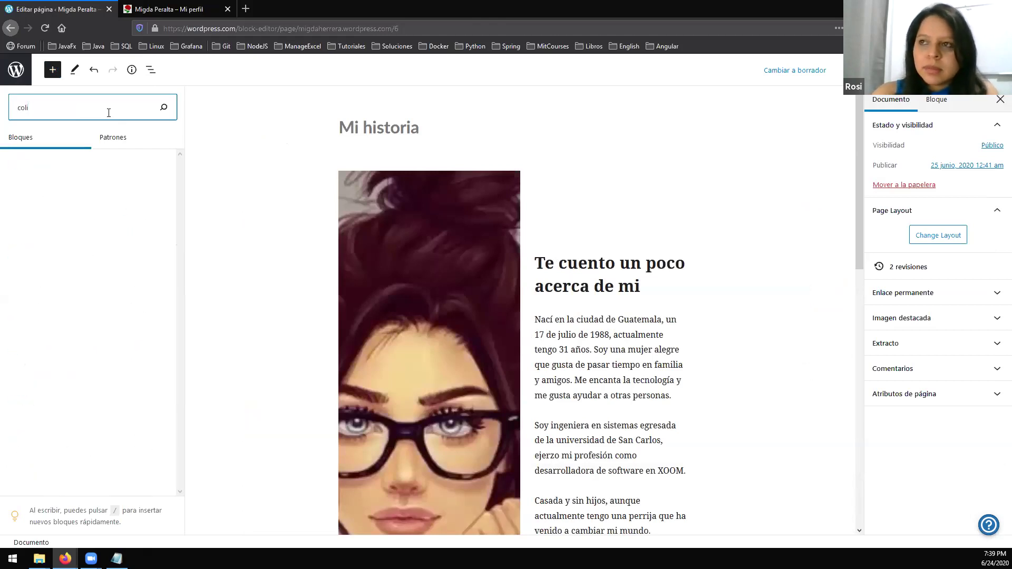
key(BackSpace)
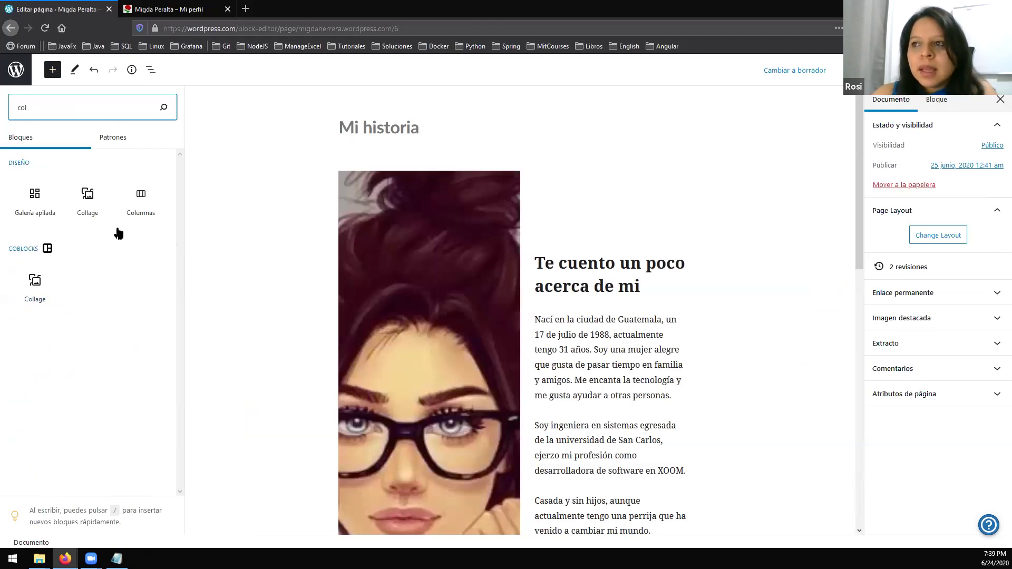
click(142, 190)
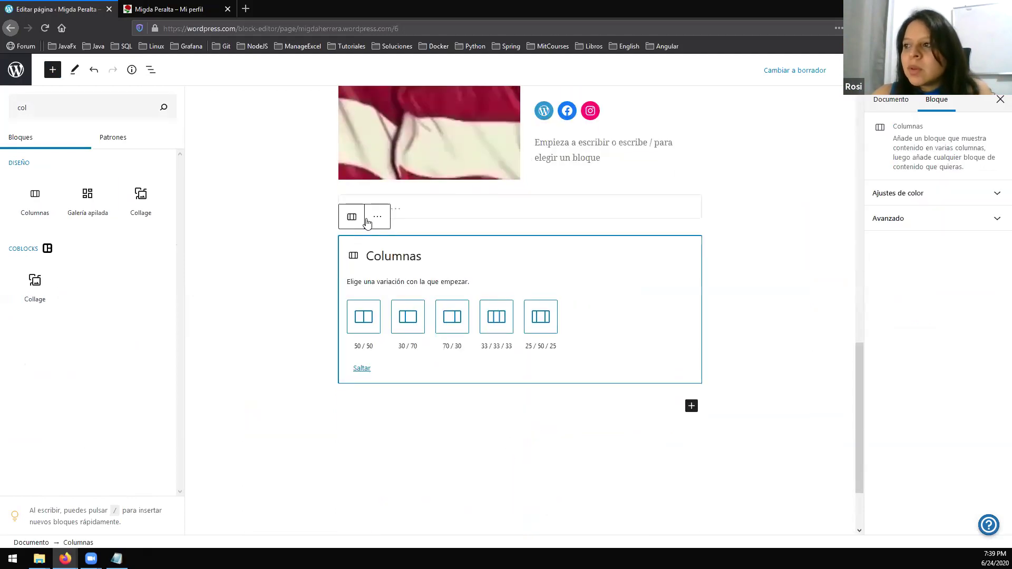
Remove the Columns block and leave the editor without saving changes
click(377, 216)
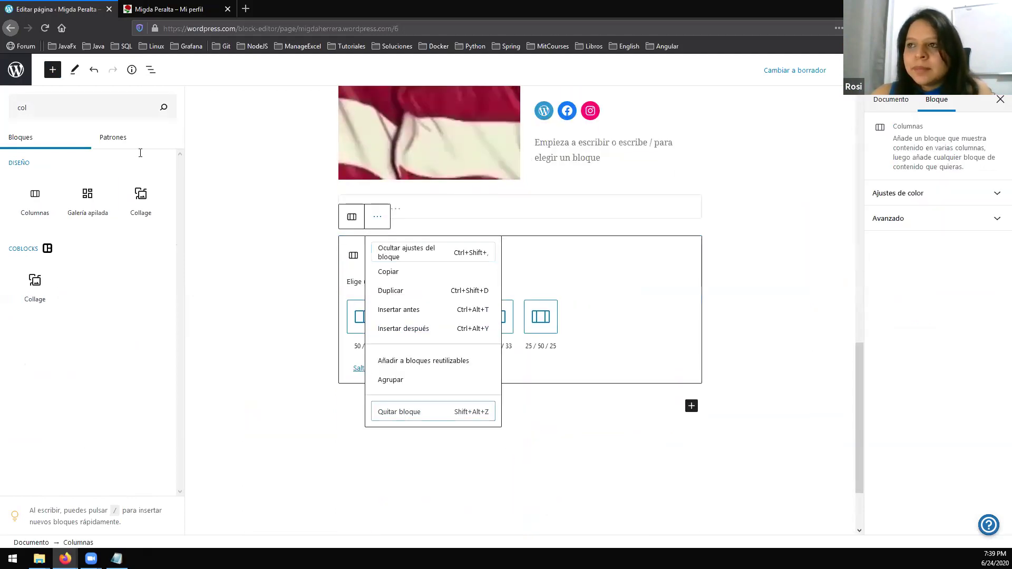
click(399, 411)
key(Tab)
key(Return)
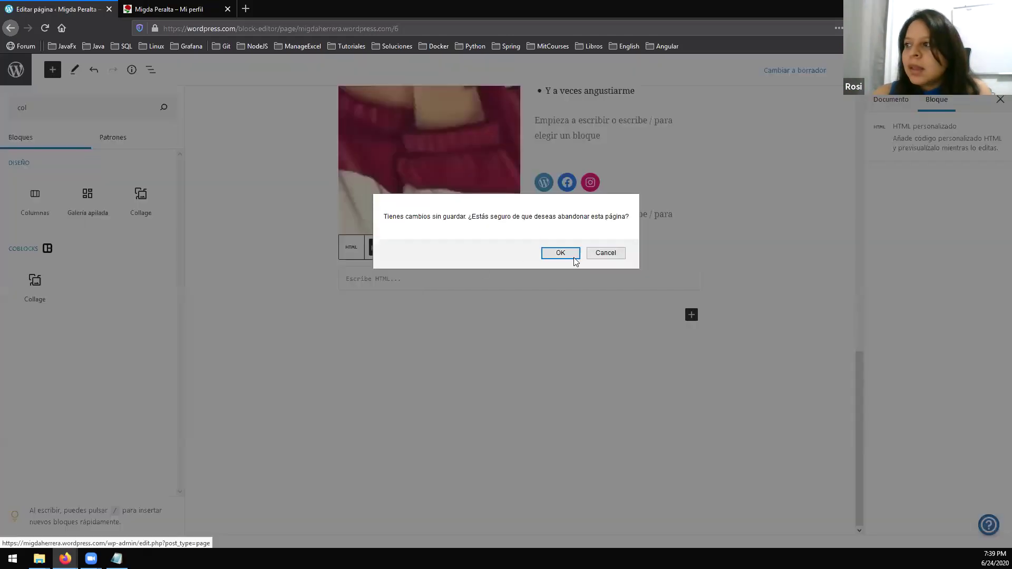
key(Return)
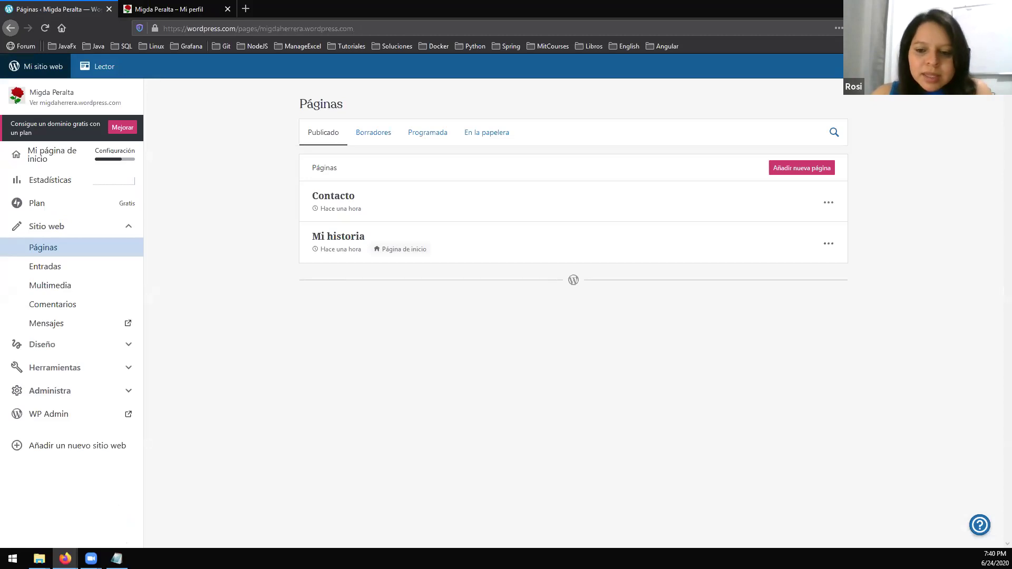
Visit the live site's Contacto page, then go back to the Mi historia home page
key(alt+Tab)
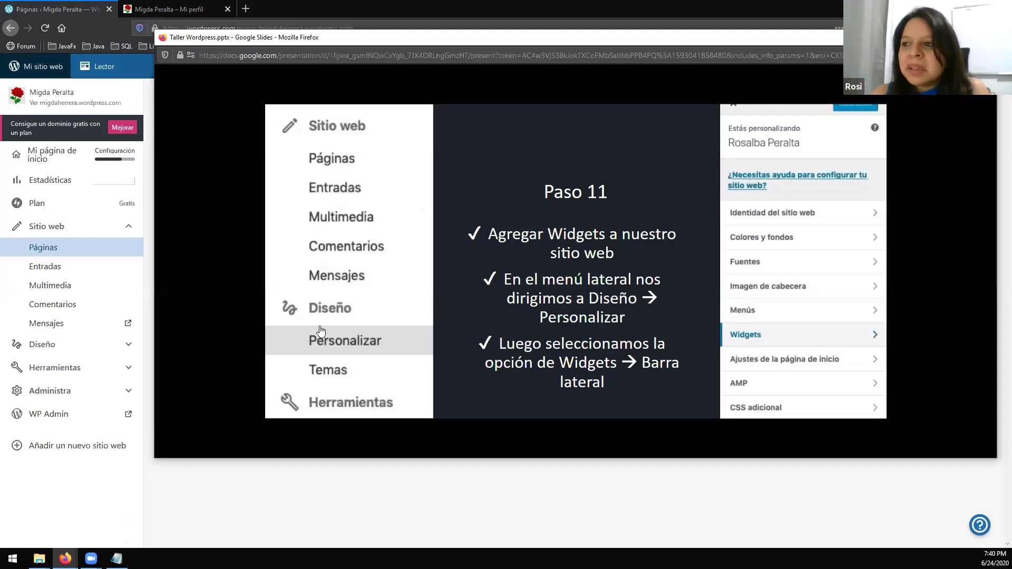
click(122, 8)
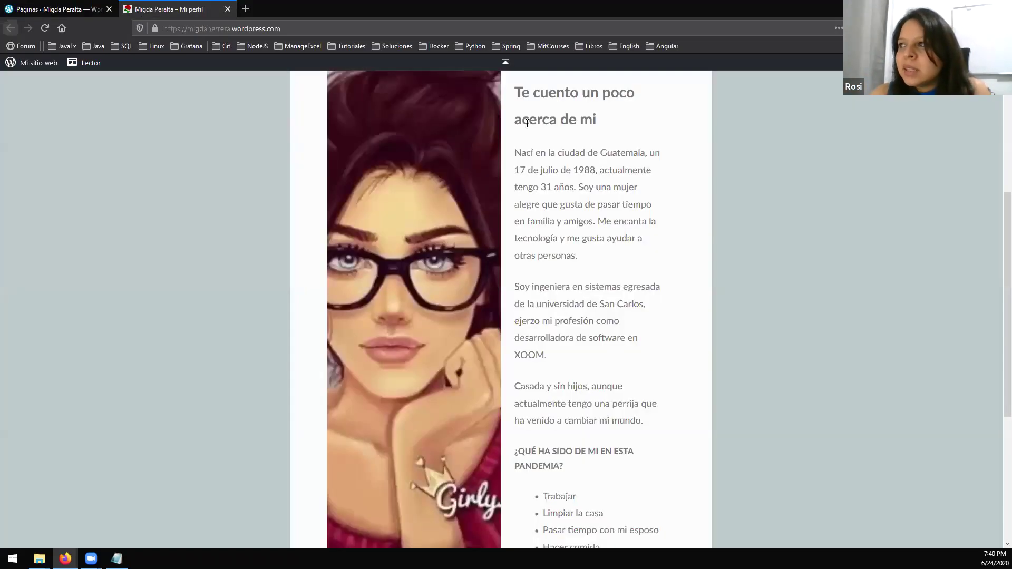
scroll(525, 117, down, 4)
scroll(523, 116, up, 5)
click(533, 82)
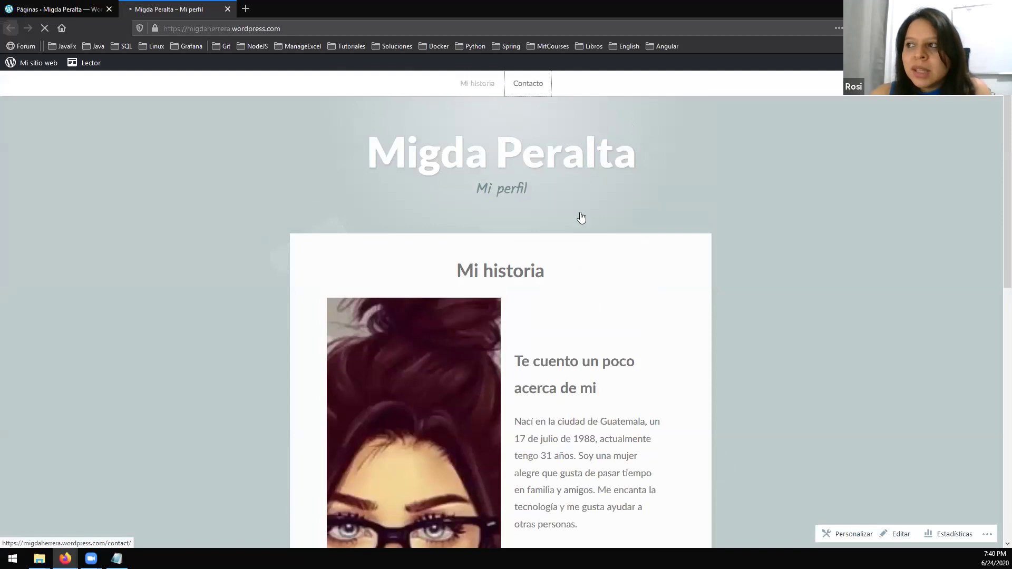
click(39, 9)
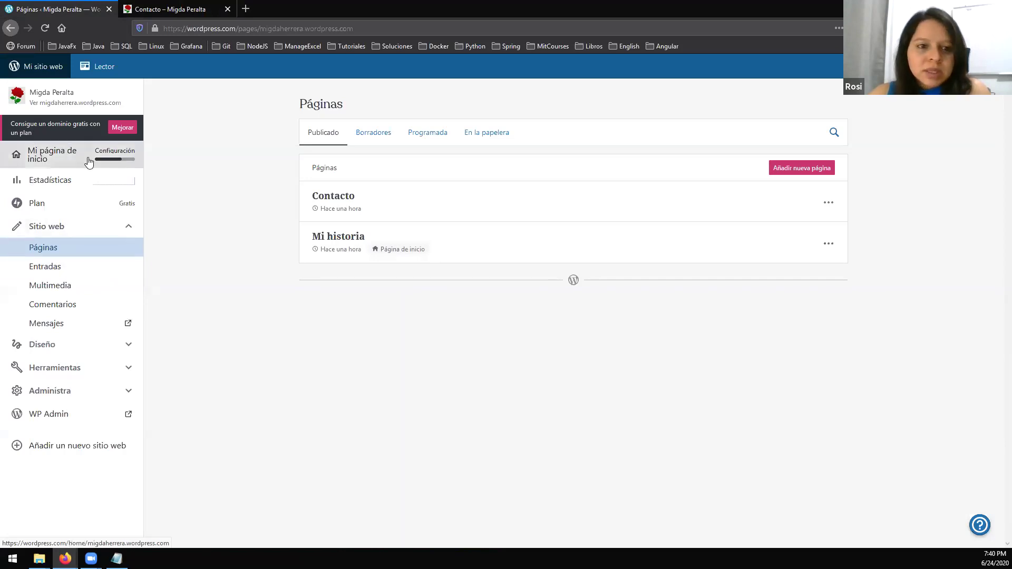
click(203, 9)
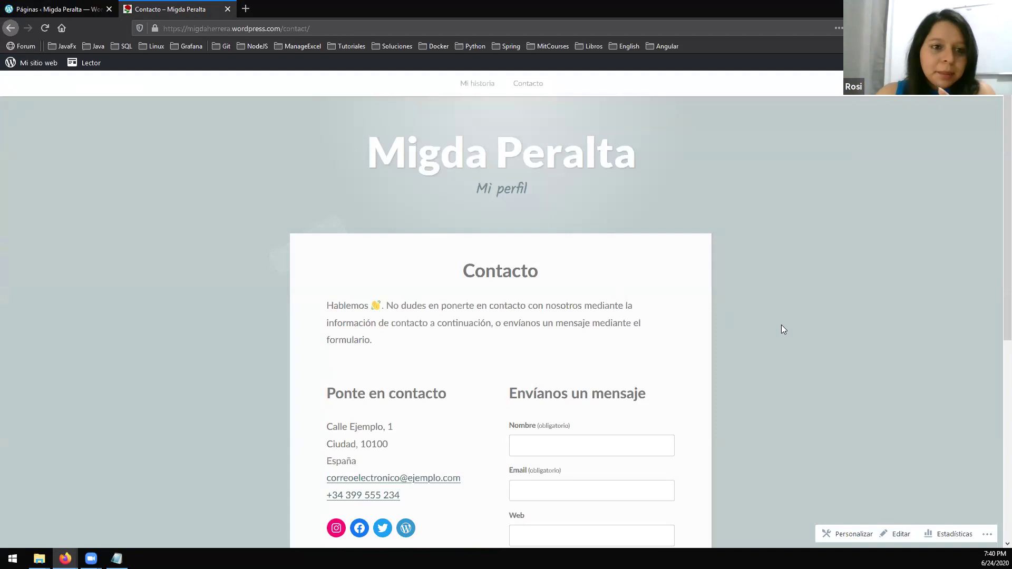
scroll(356, 95, down, 1)
scroll(400, 92, up, 1)
click(467, 82)
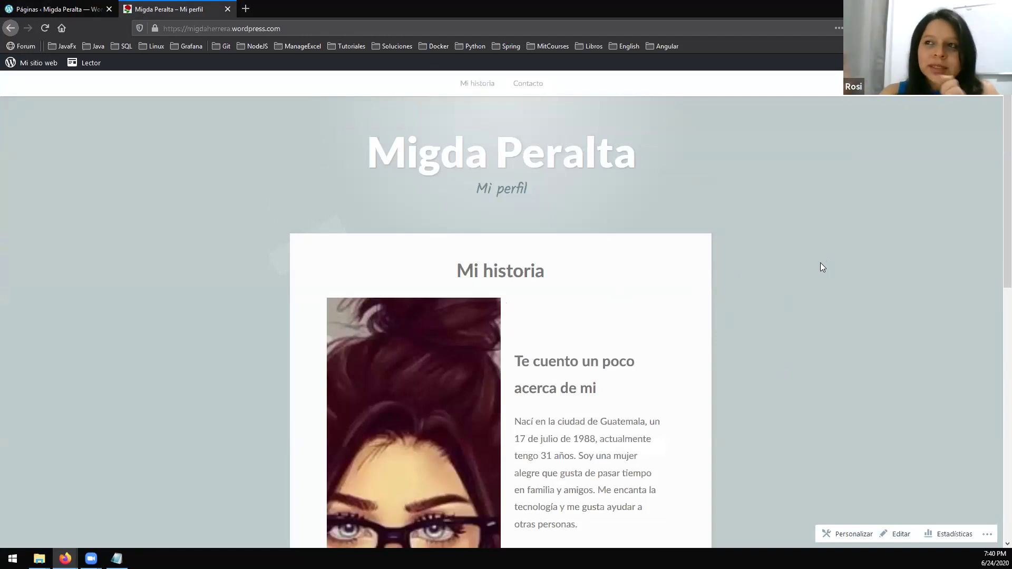
Launch the Customizer via Diseño > Personalizar in the dashboard sidebar
click(62, 8)
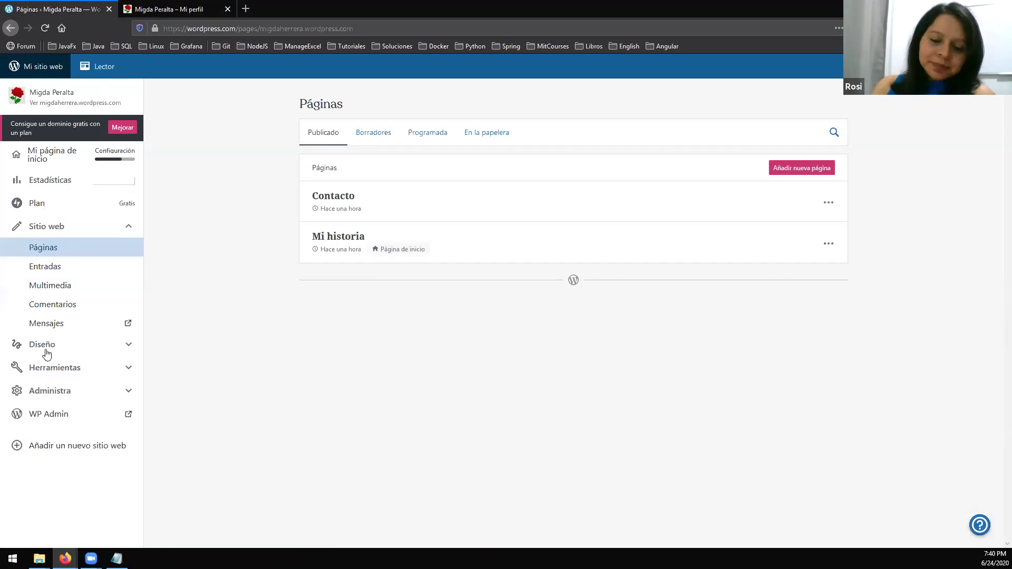
key(alt+Tab)
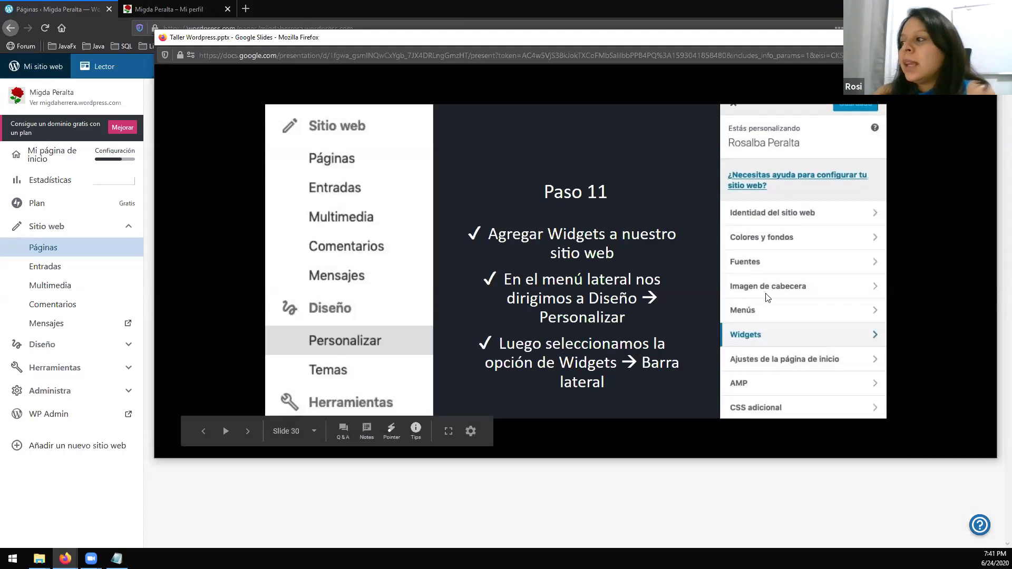
click(45, 345)
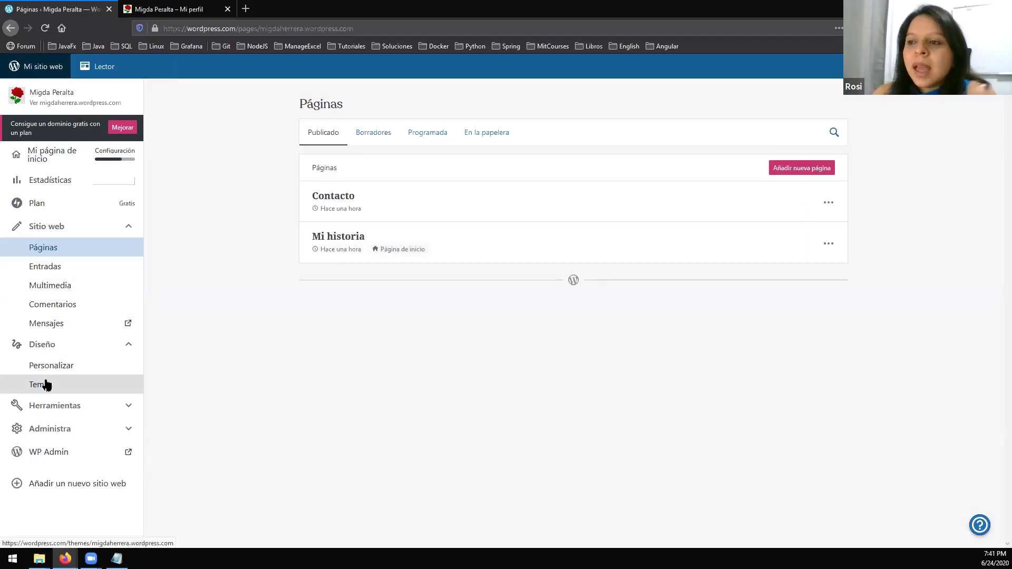
click(91, 365)
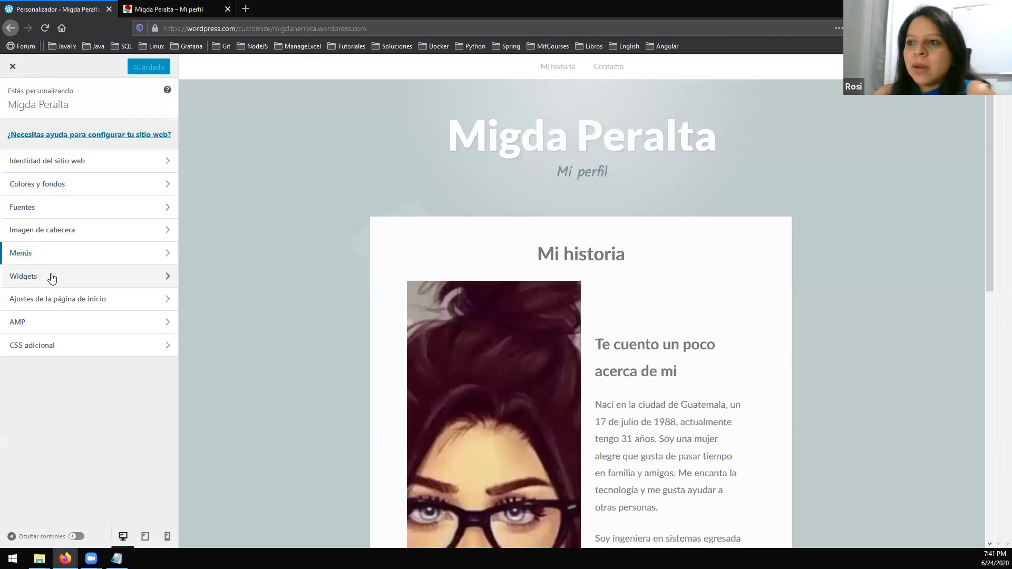
Go to Widgets > Barra lateral in the Customizer and review the 'Añadir Widget Texto' slides
click(51, 278)
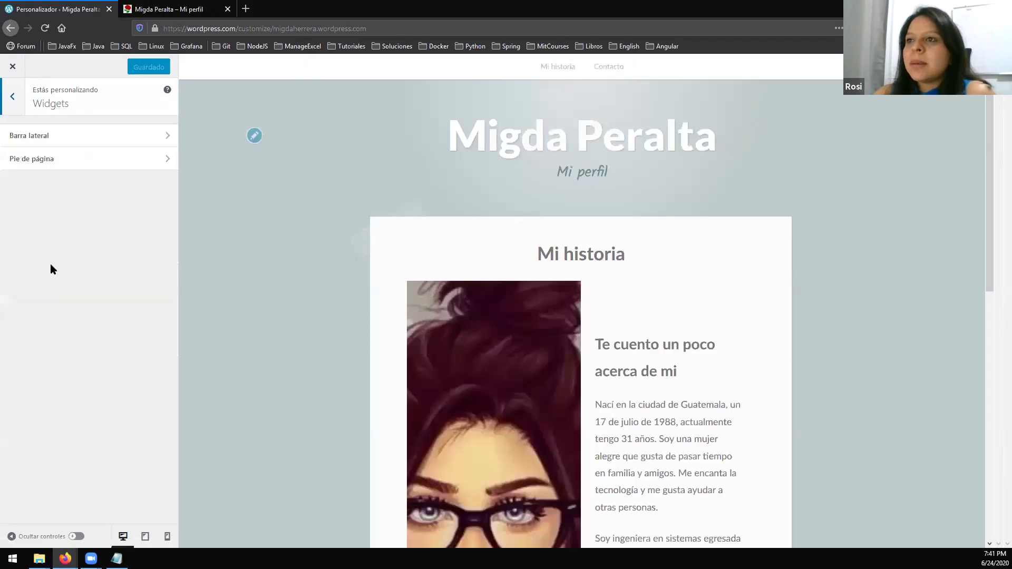
click(40, 146)
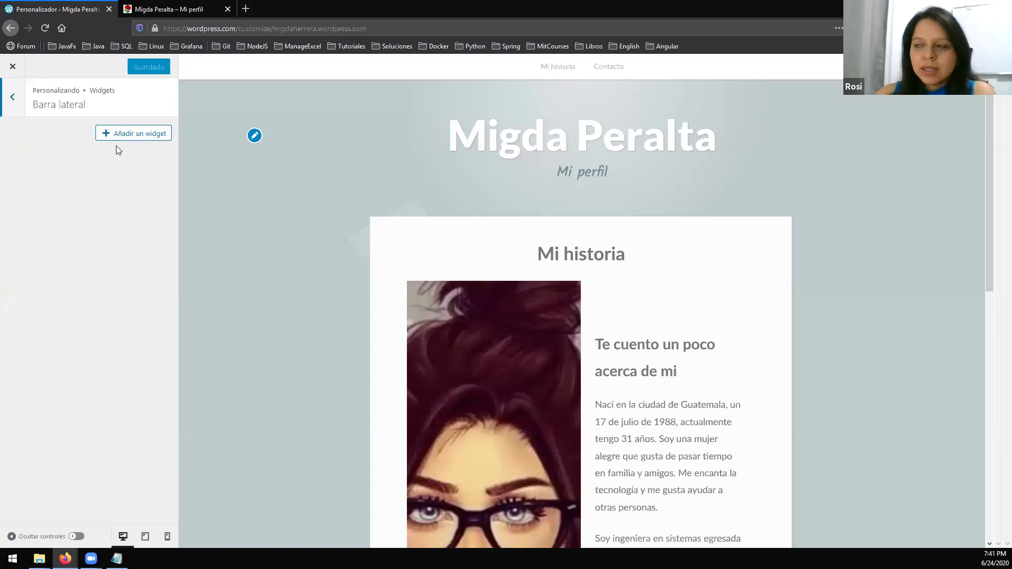
key(alt+Tab)
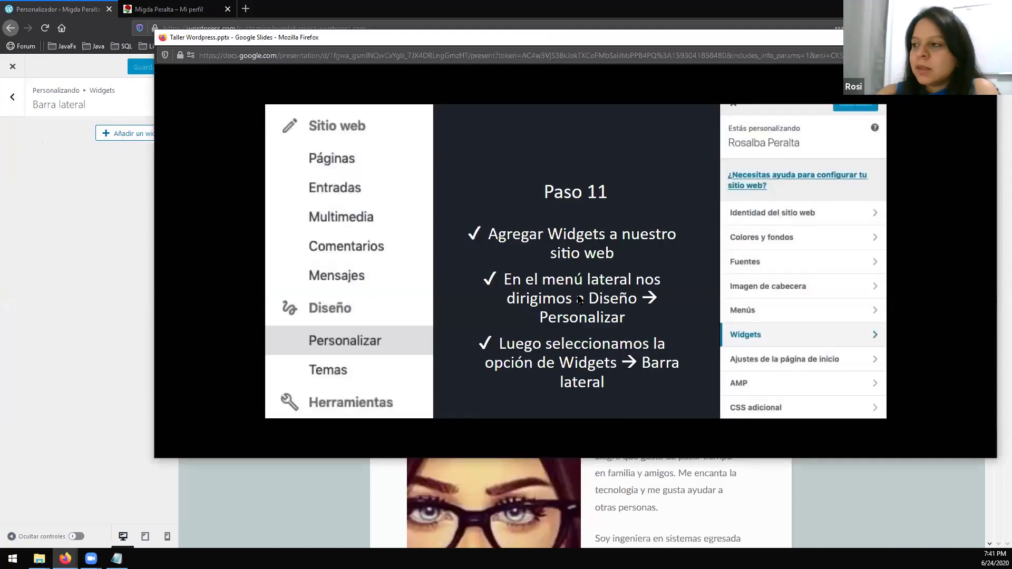
click(580, 299)
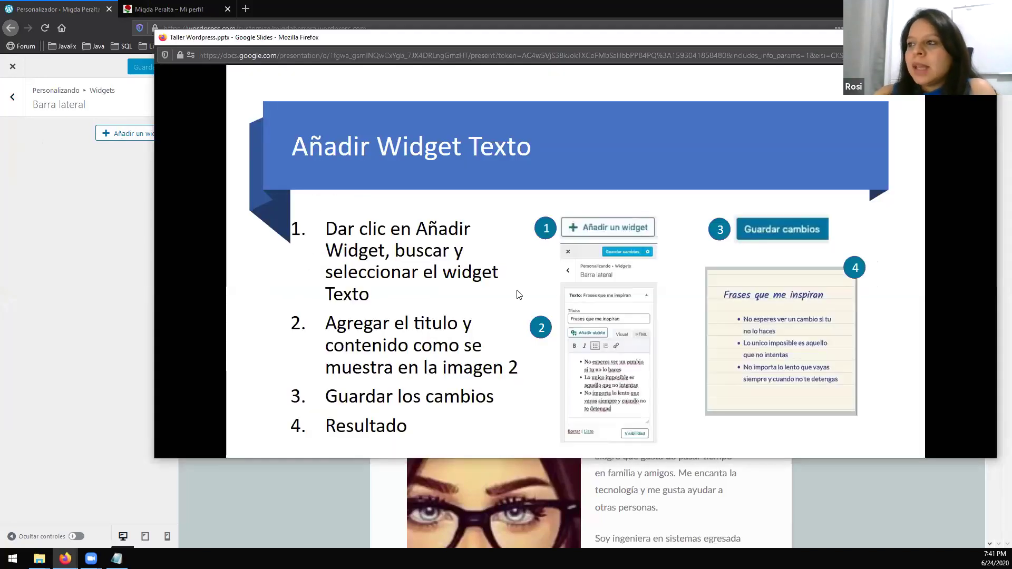
click(409, 283)
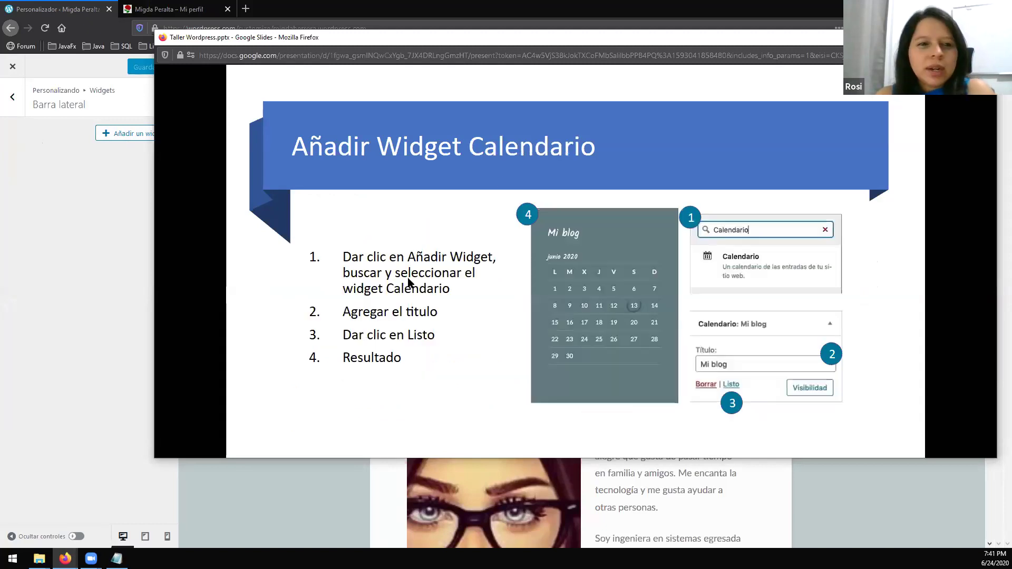
click(409, 282)
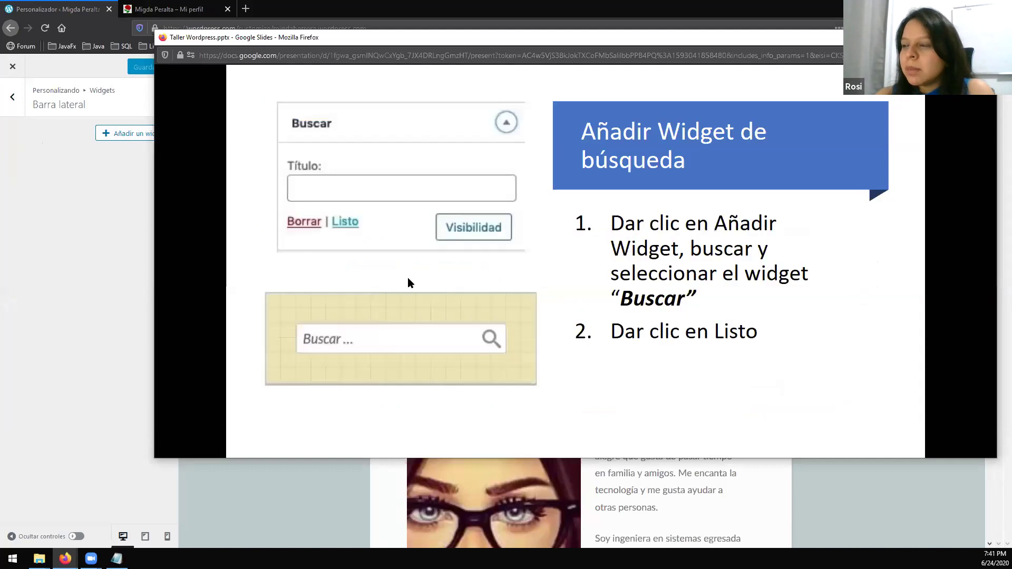
click(409, 284)
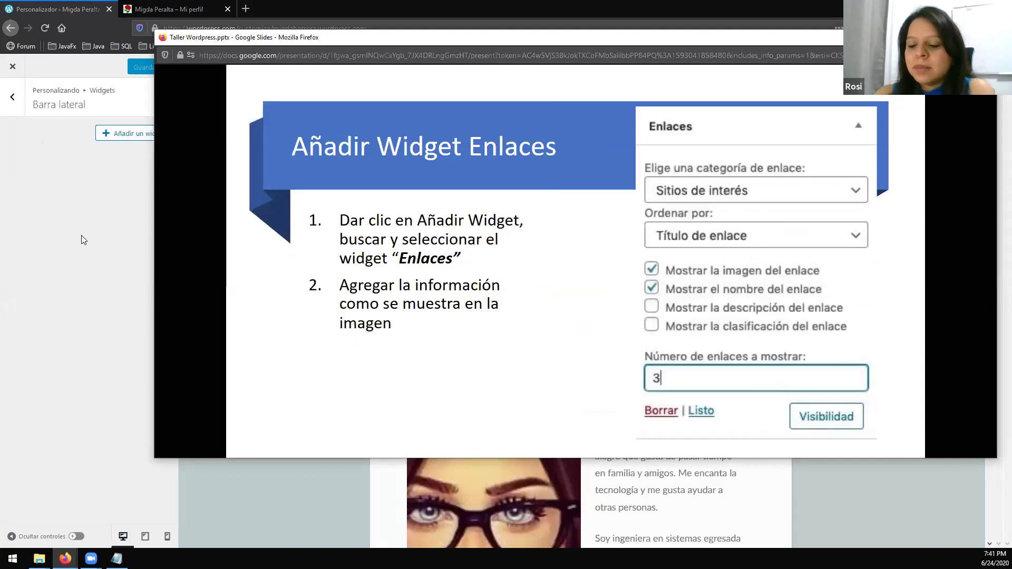
key(Left)
key(Left)
key(Left)
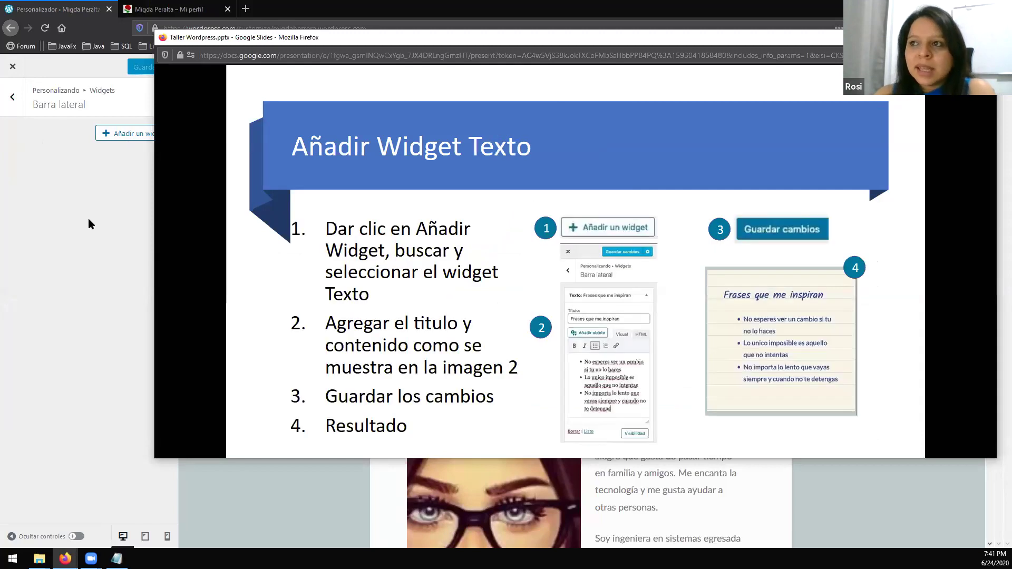
click(80, 238)
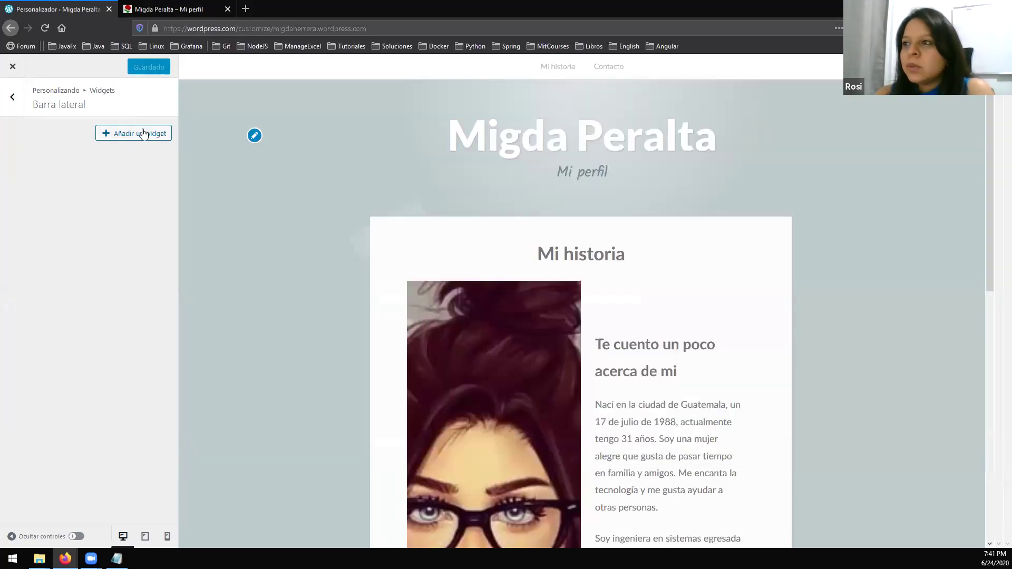
Add a Texto widget titled 'Frases que me inspiran' to the sidebar, then switch to the workshop folder
click(143, 133)
text(texto)
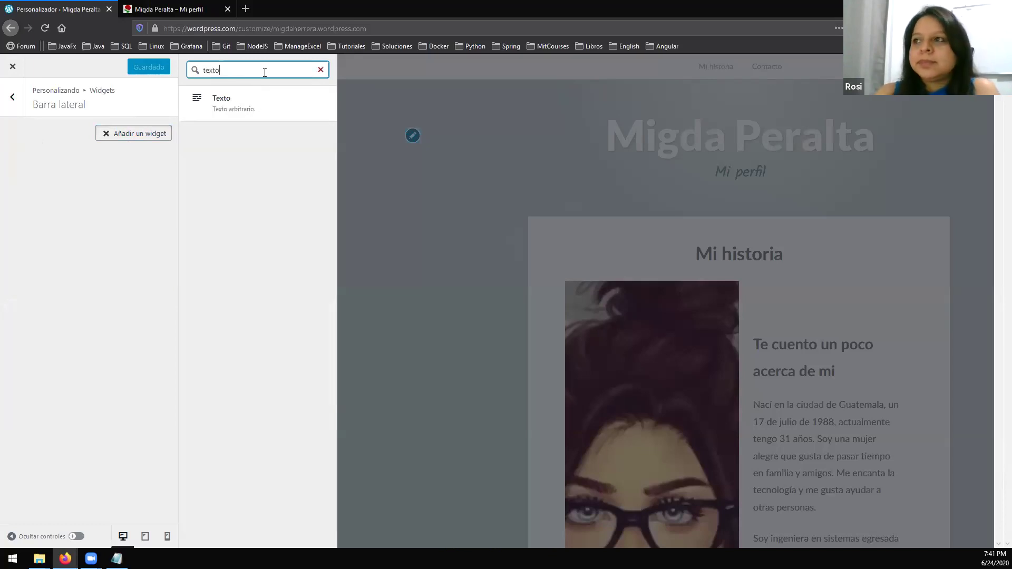
click(254, 93)
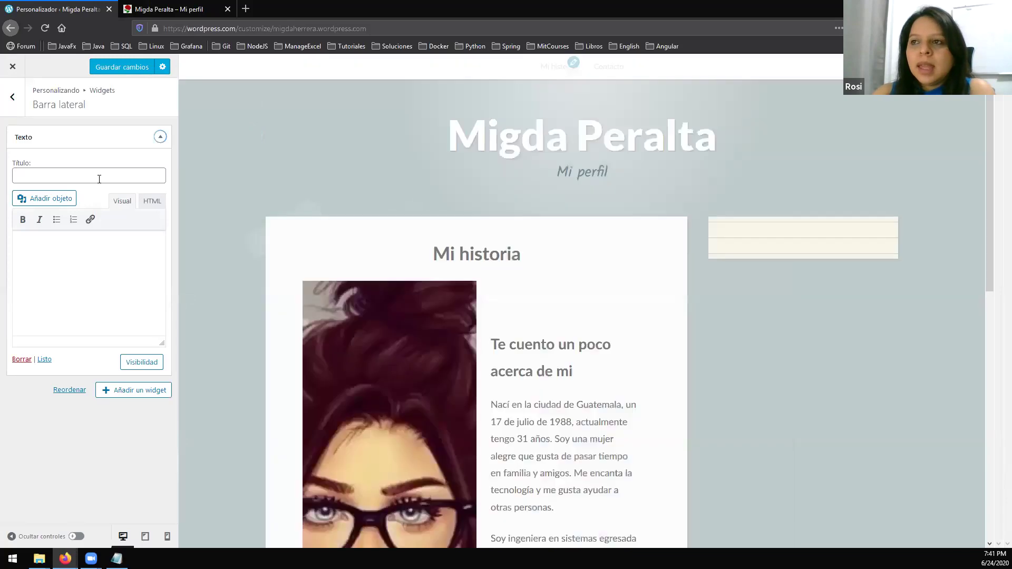
click(99, 178)
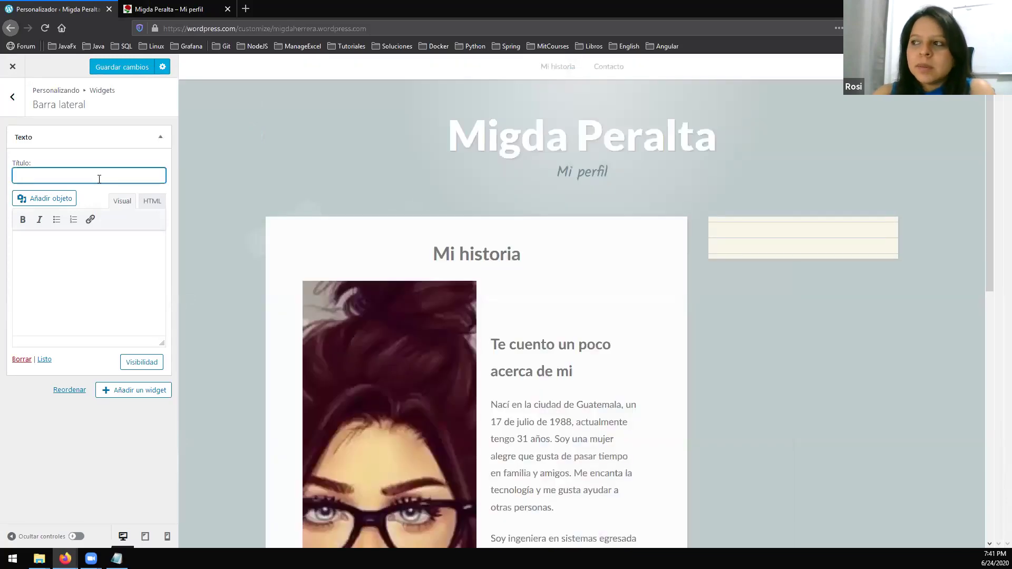
text(Frases)
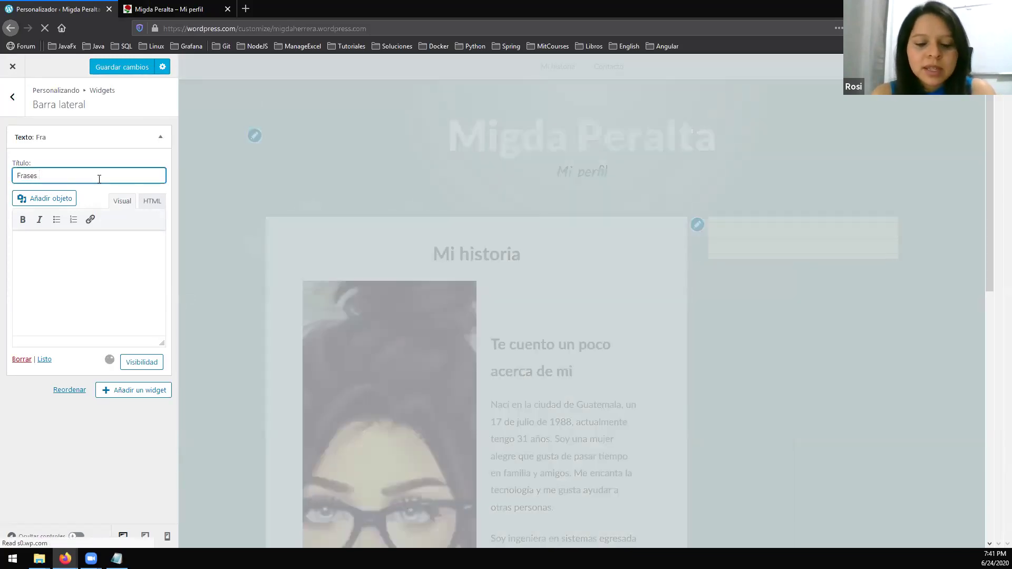
text( que me insp)
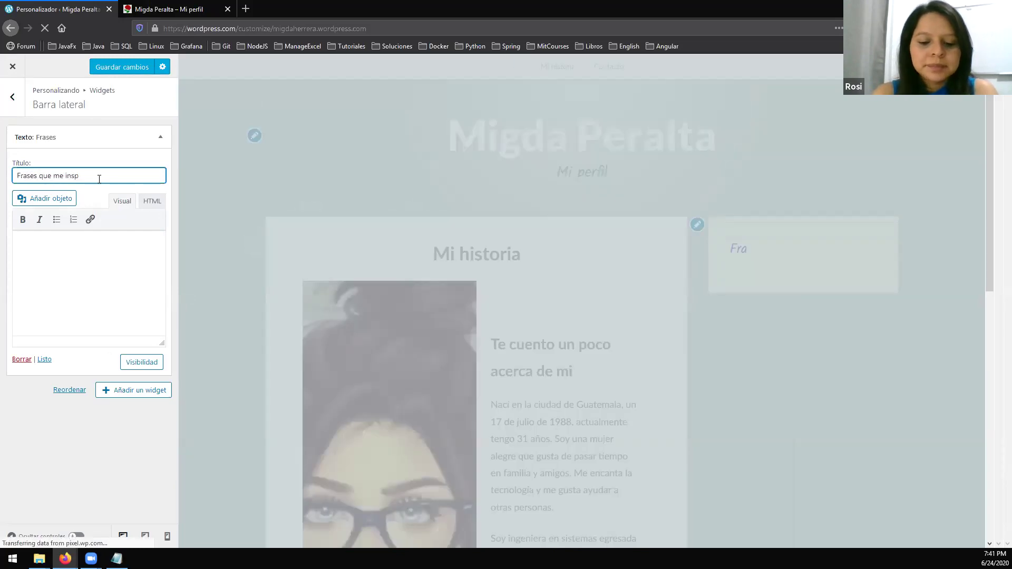
text(iran)
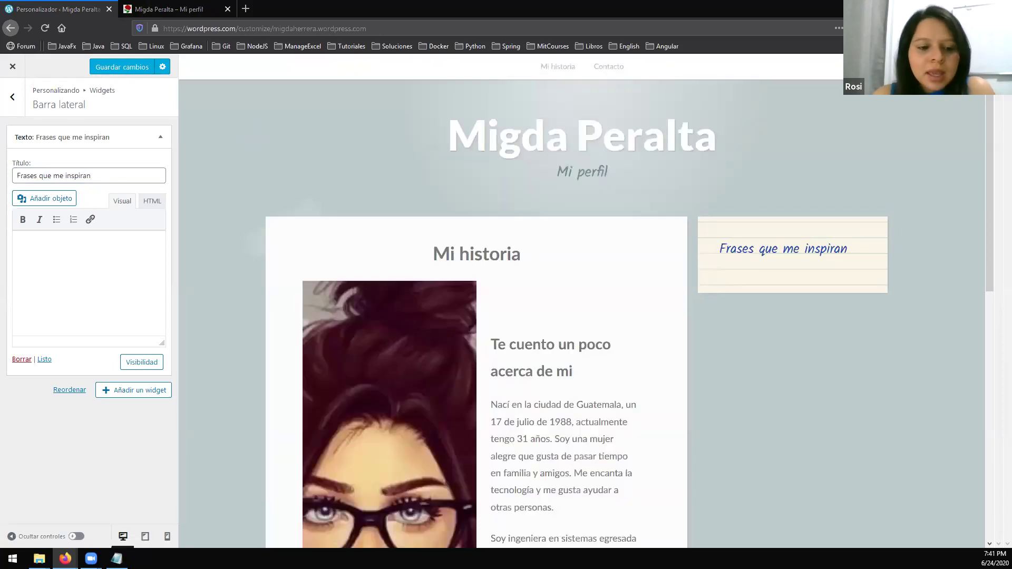
key(alt+Tab)
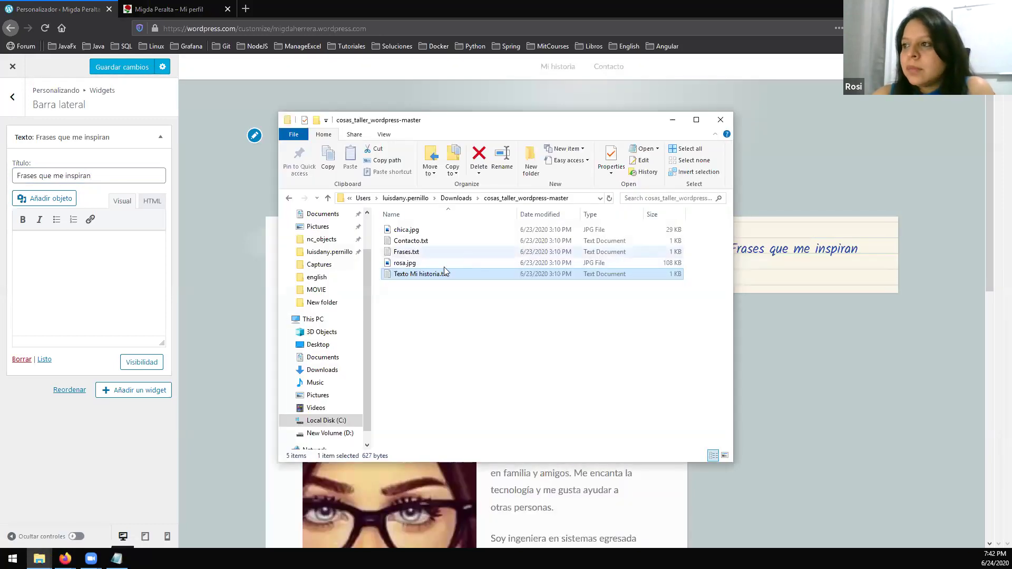
Copy the three quotes from Frases.txt and begin a bulleted list in the widget
double_click(422, 253)
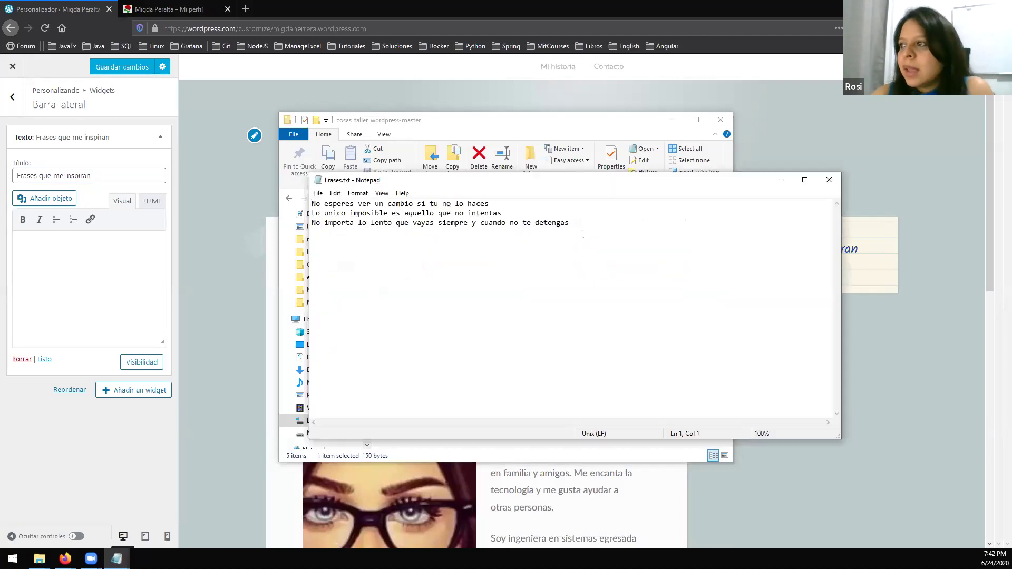
key(ctrl+a)
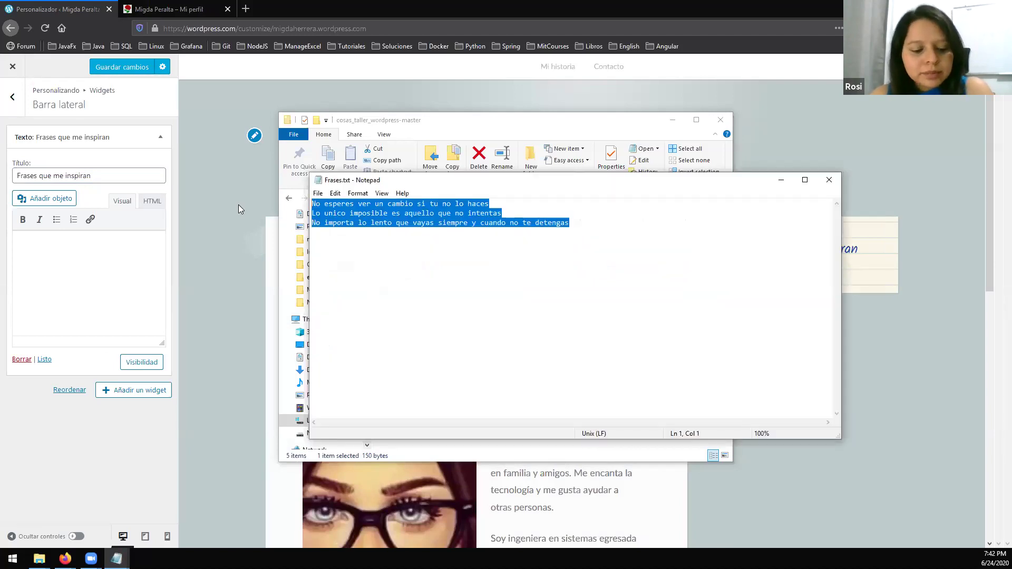
click(90, 283)
click(57, 219)
Paste the three quotes into the widget and break them into three separate bullet points
text(No esperes ver un cambio si tu no lo haces Lo único imposible es aquello que no intentas No importa lo lento que vayas siempre y cuando no te detengas)
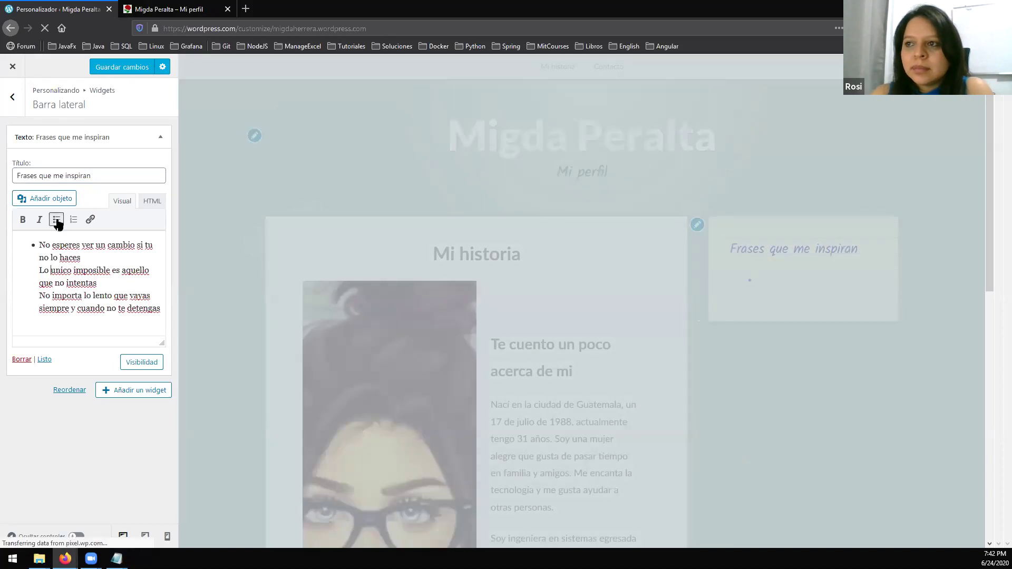
click(57, 220)
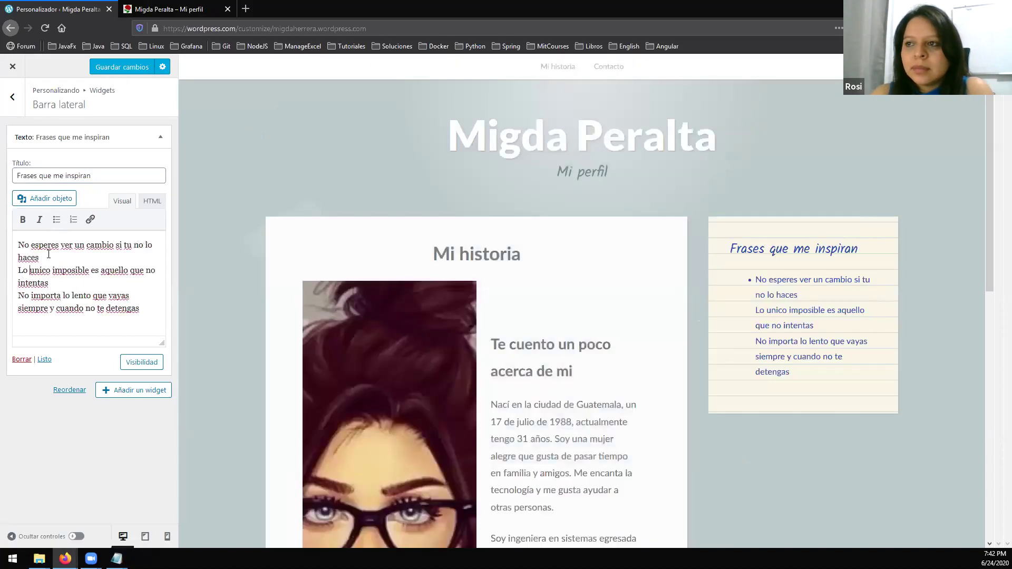
click(56, 220)
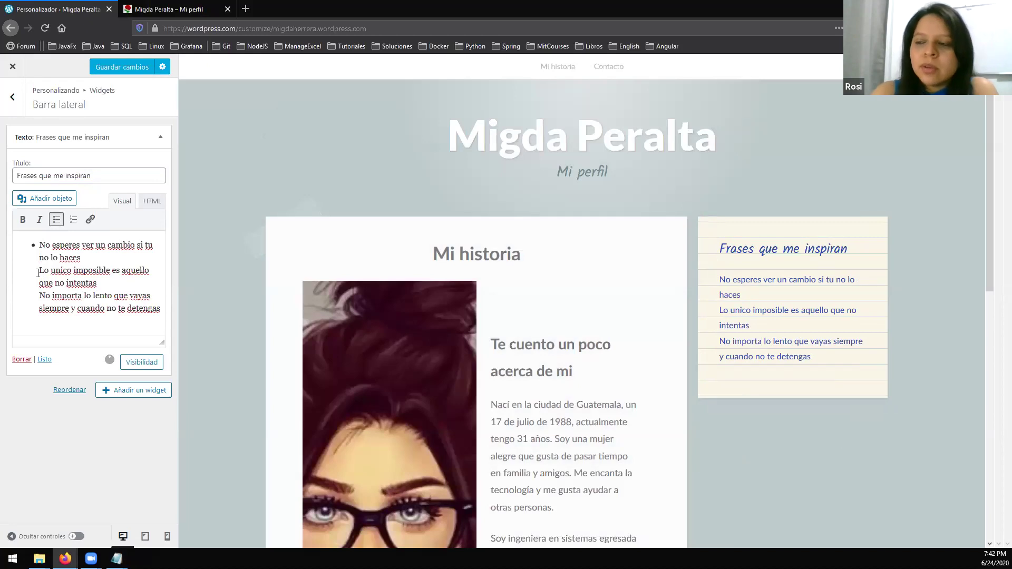
click(38, 272)
key(Return)
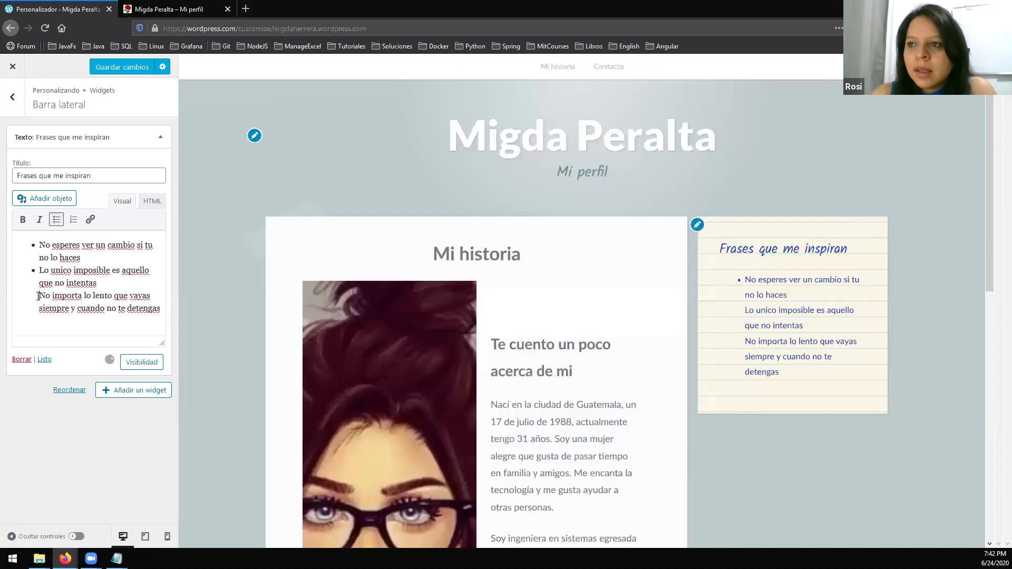
click(38, 295)
key(Return)
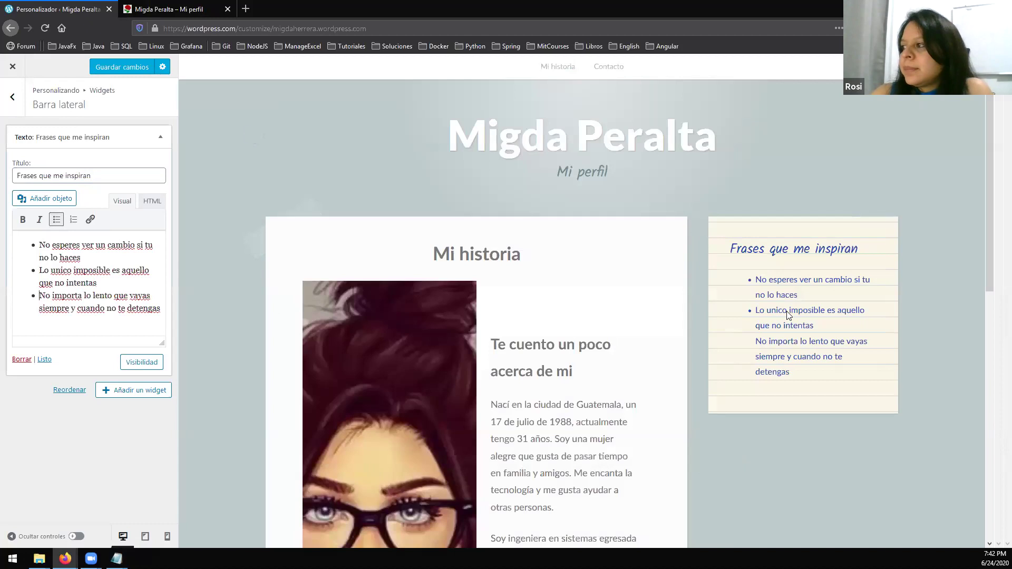
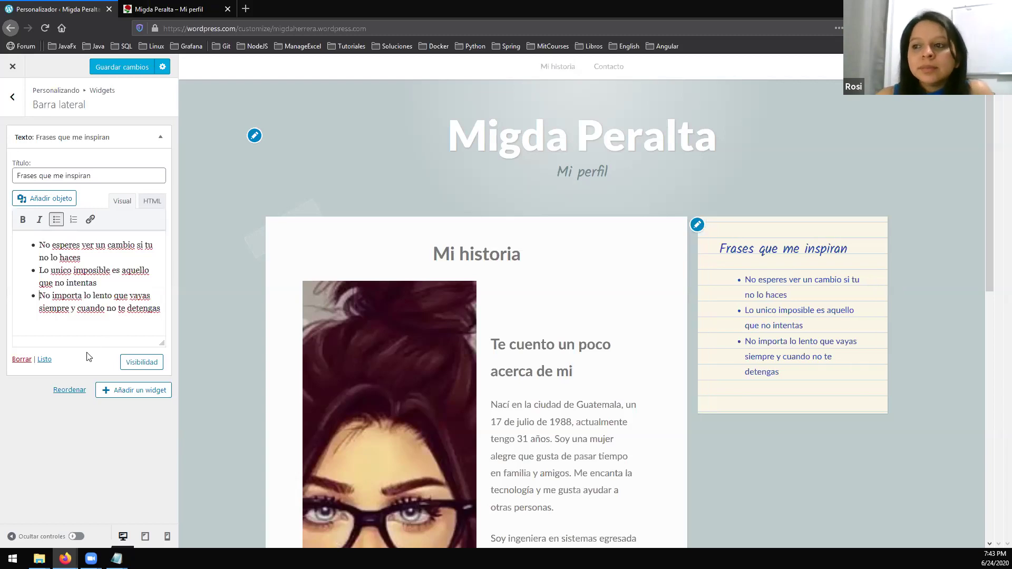
Close the 'Frases que me inspiran' text widget, reopen it to check the quotes, then close it again
click(41, 365)
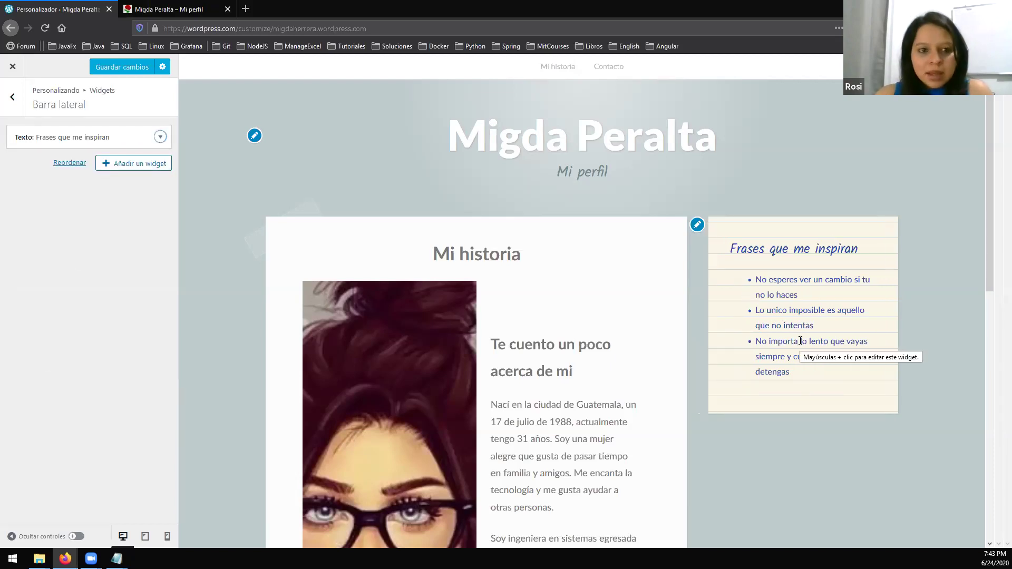
click(141, 138)
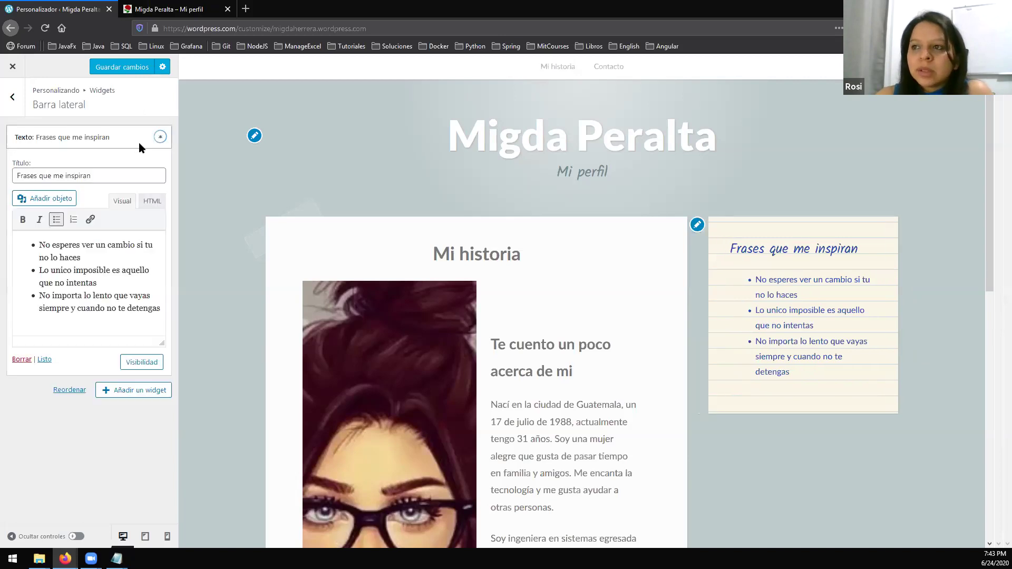
click(44, 359)
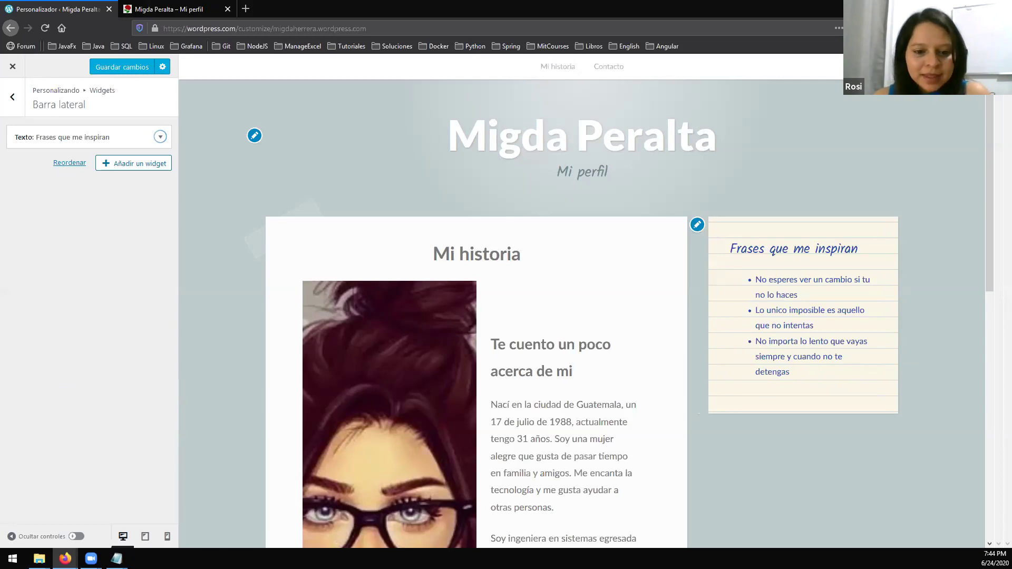
Add a Calendario widget, found by searching 'calendario', titled 'Mi blog' to the sidebar
key(alt+Tab)
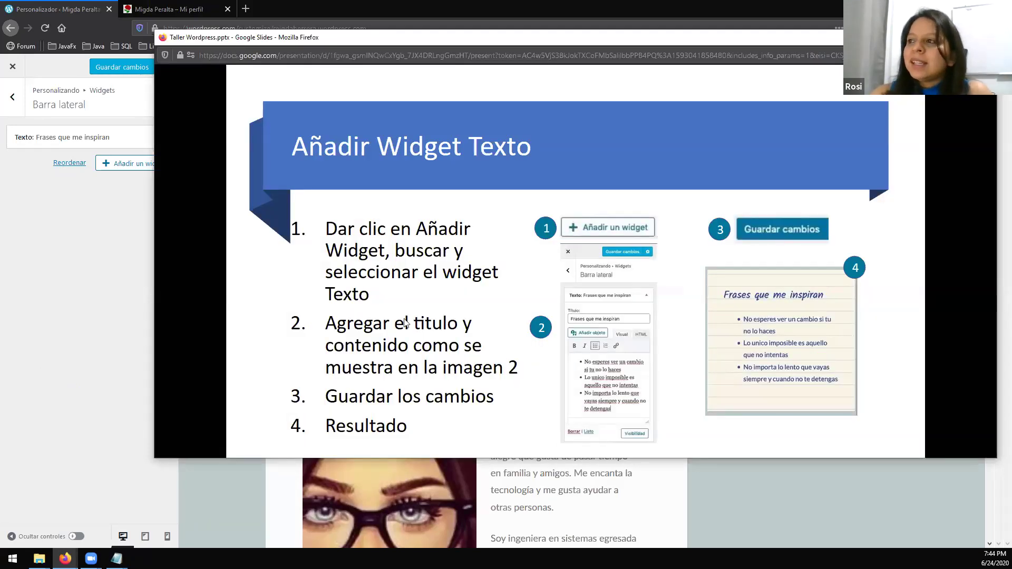
key(Right)
click(107, 246)
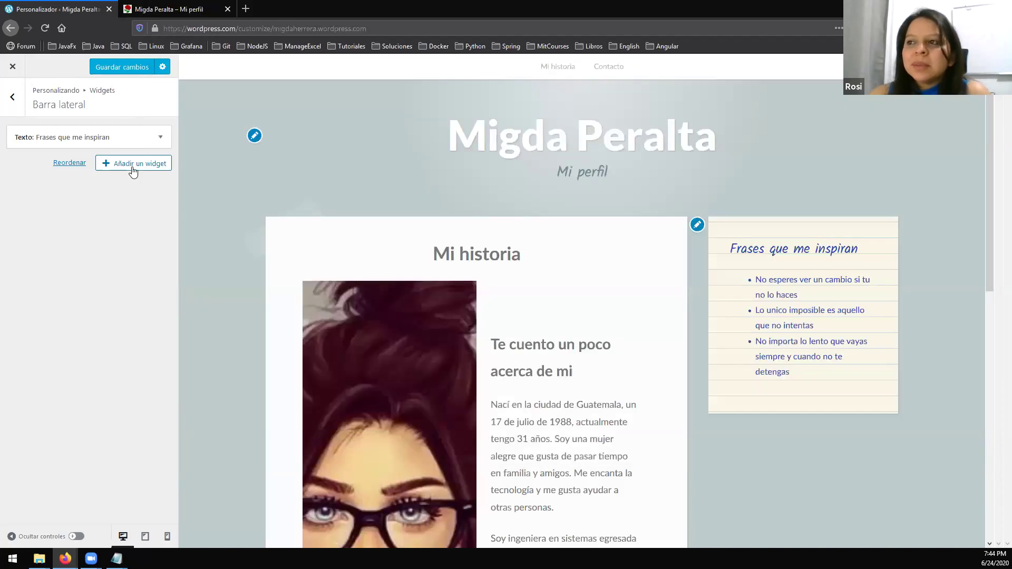
click(134, 165)
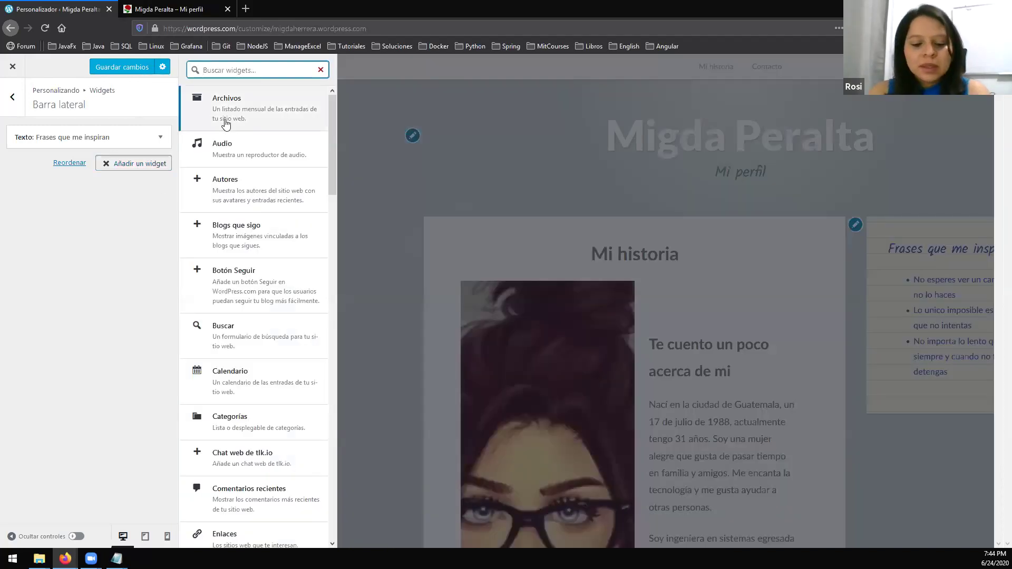
text(calenda)
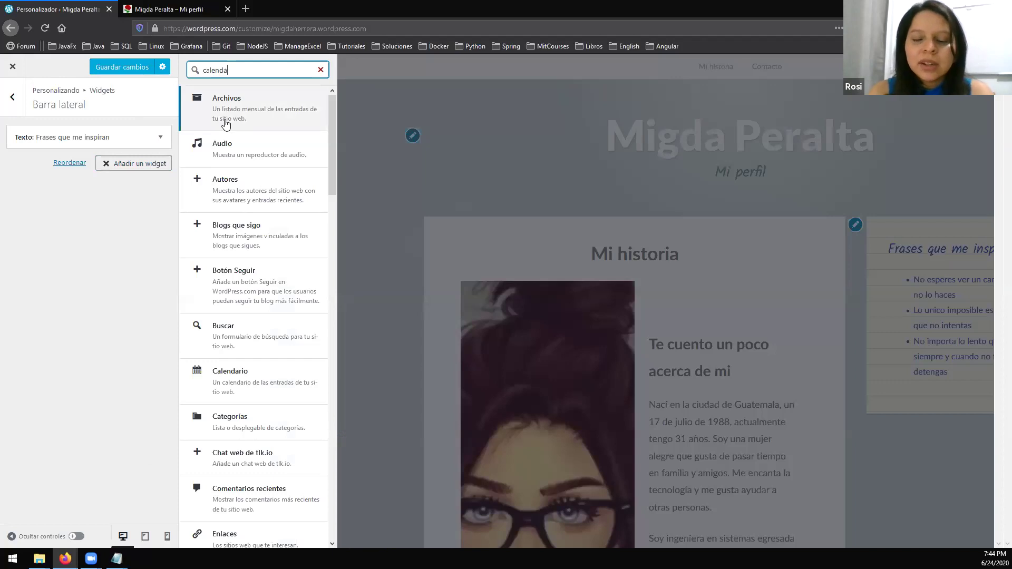
text(rio)
click(226, 119)
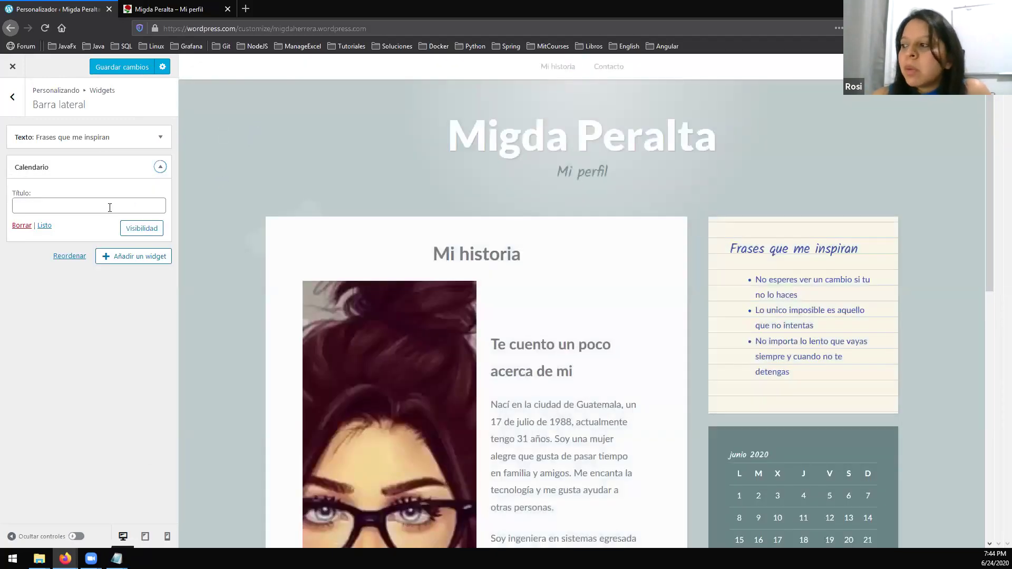
click(109, 207)
text(mi)
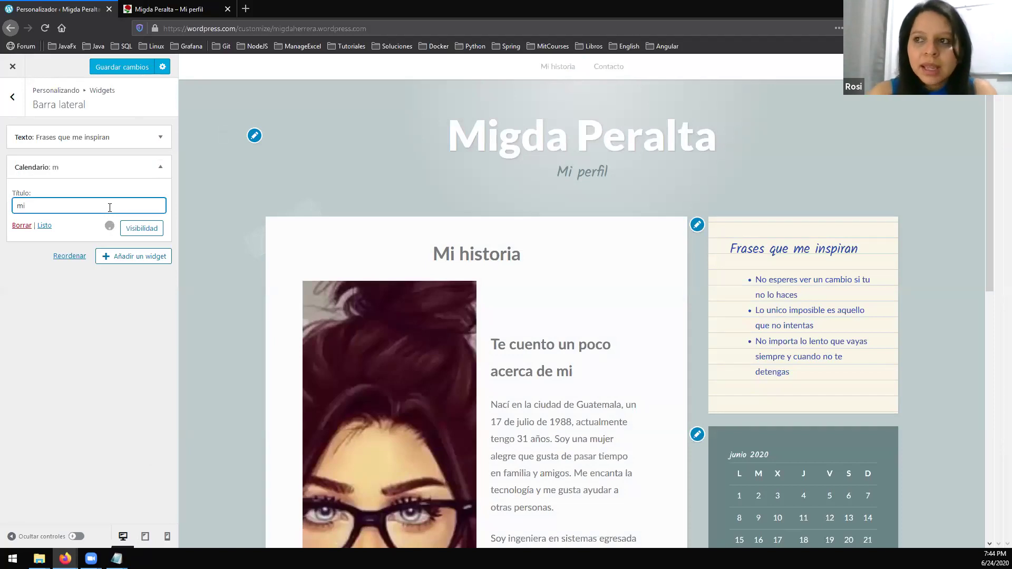
key(BackSpace)
key(BackSpace)
text(Mi b)
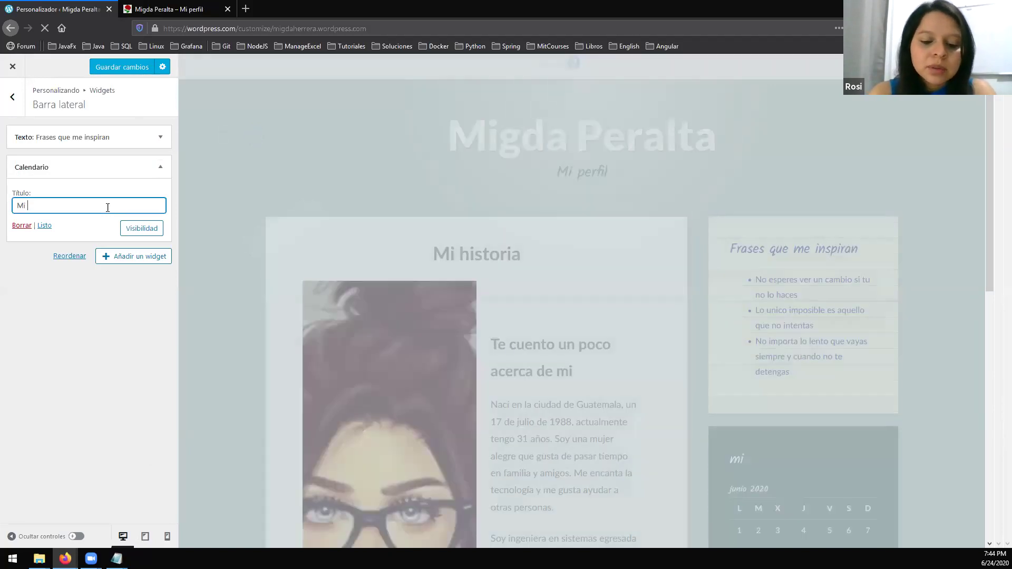
text(log)
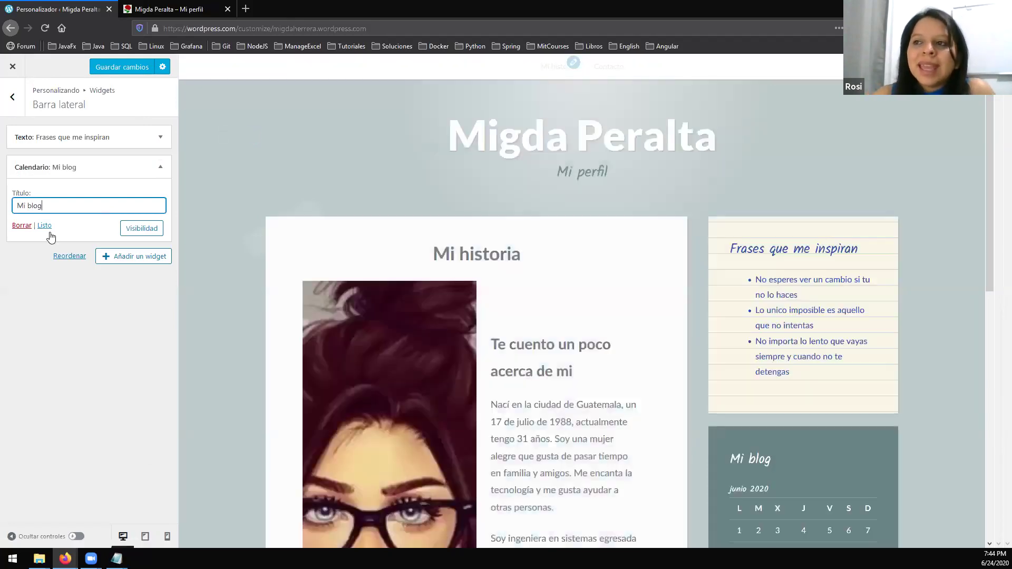
click(46, 226)
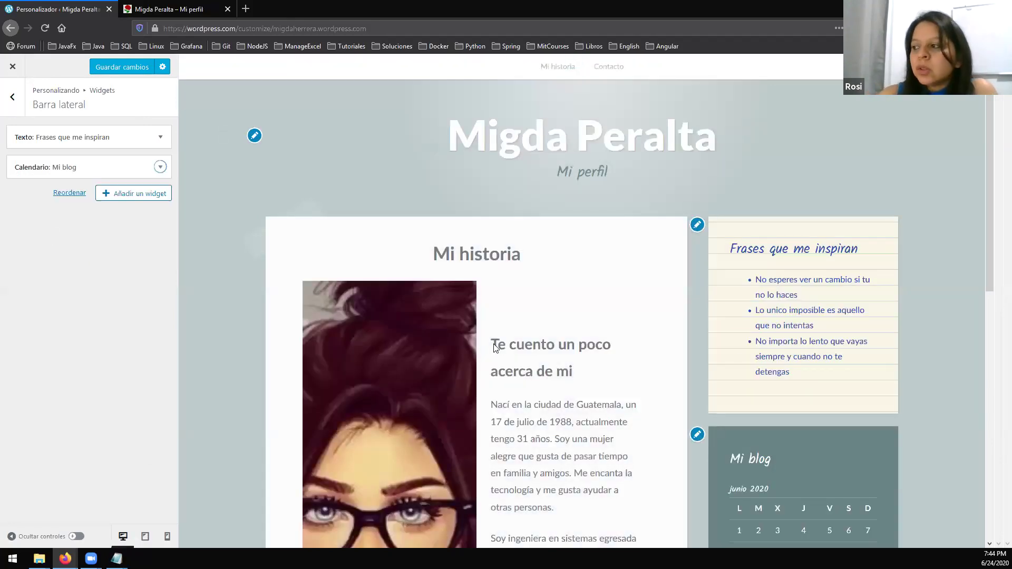
scroll(764, 364, down, 4)
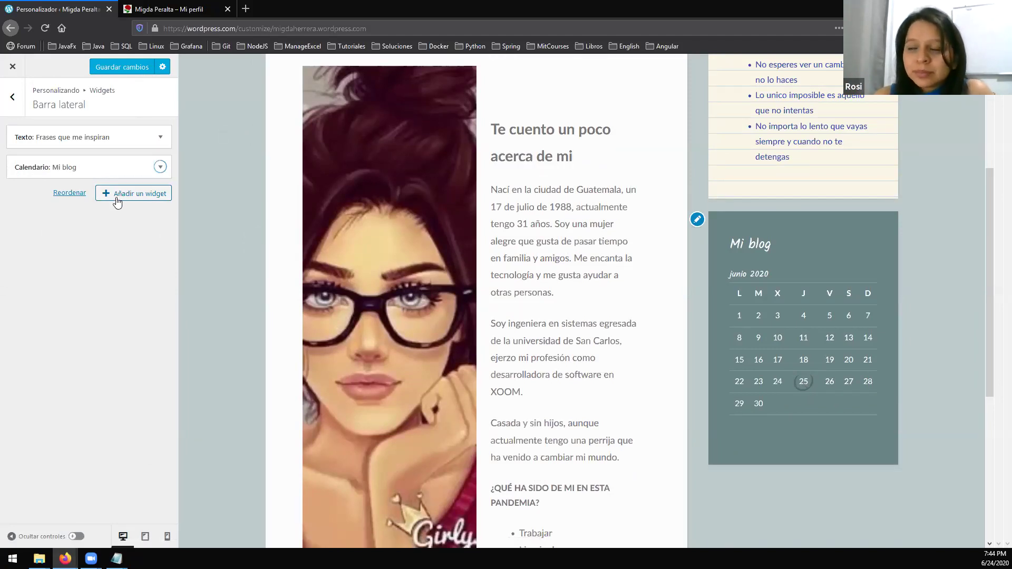
scroll(792, 257, down, 4)
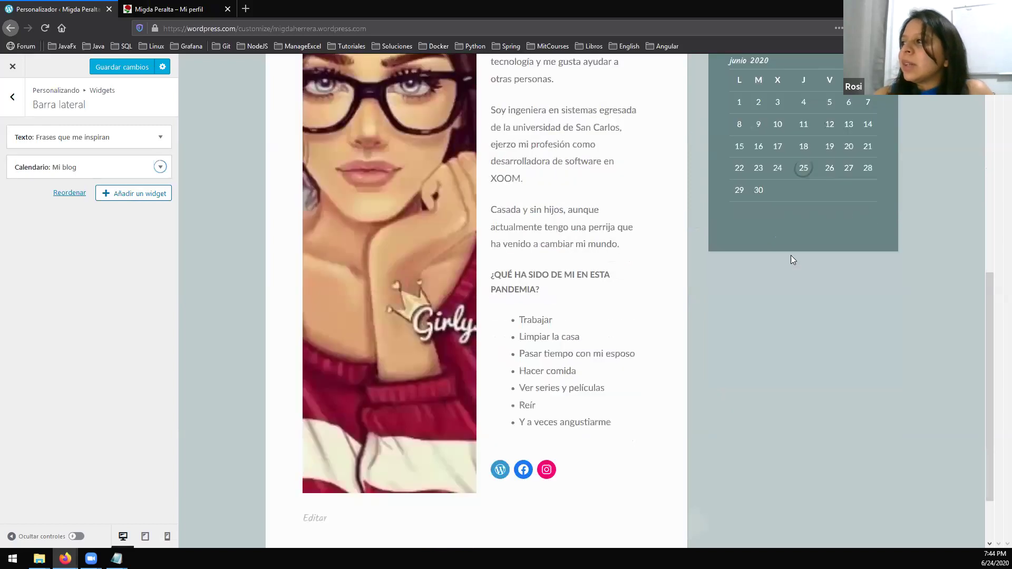
scroll(790, 255, up, 6)
scroll(662, 400, down, 3)
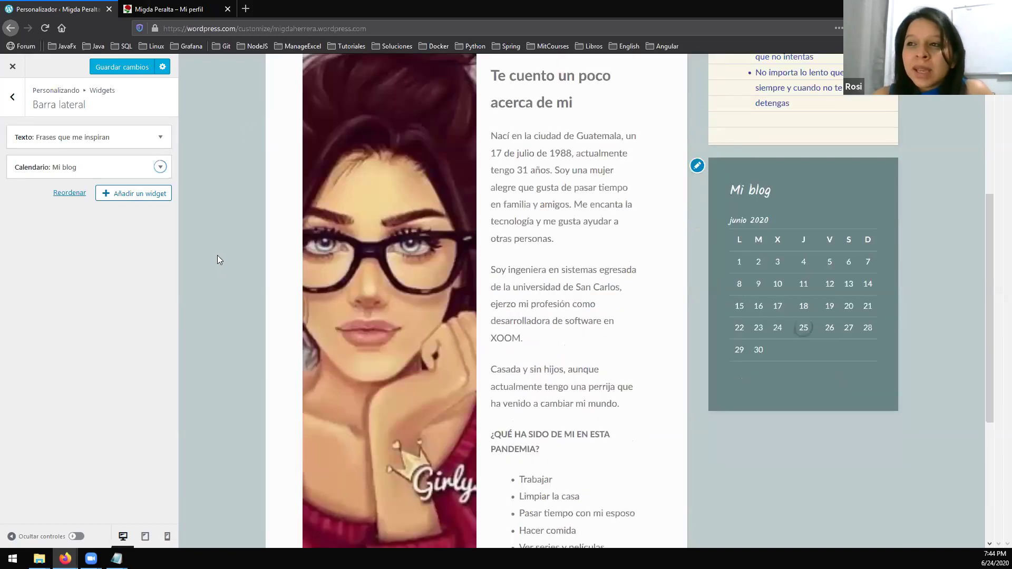
Add the Buscar search widget to the sidebar by searching 'busca'
click(105, 199)
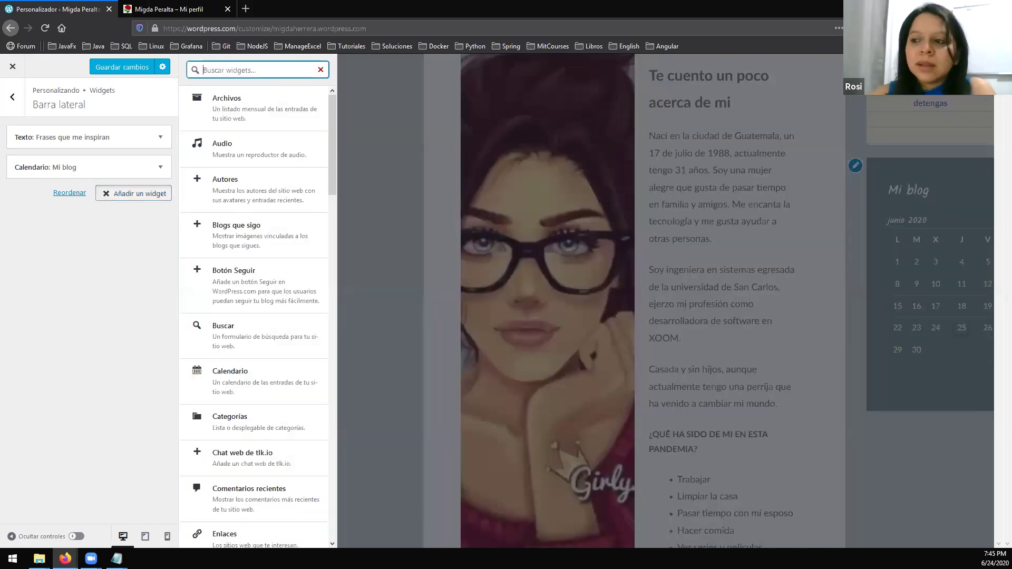
mouse_move(65, 558)
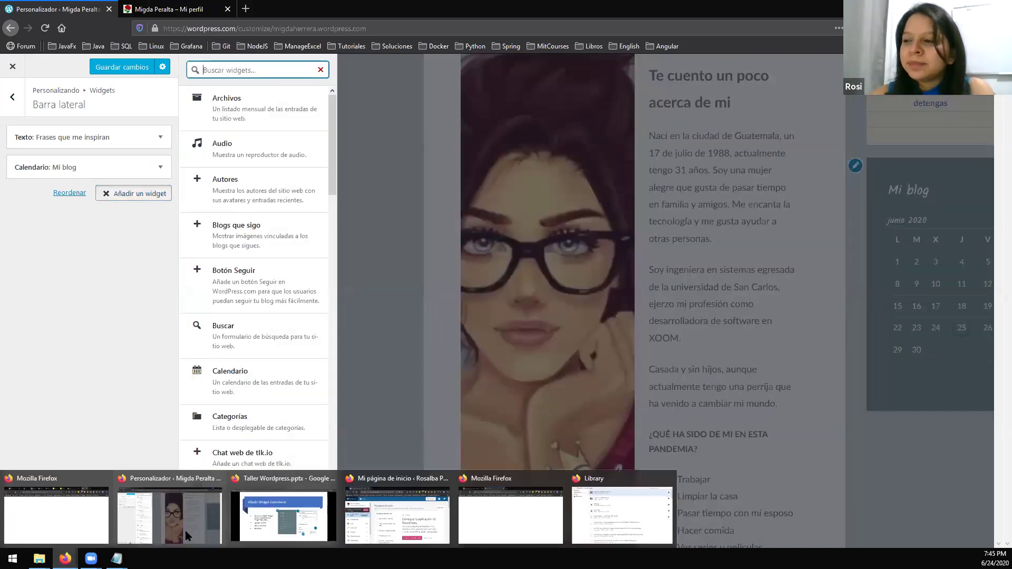
click(272, 530)
key(Right)
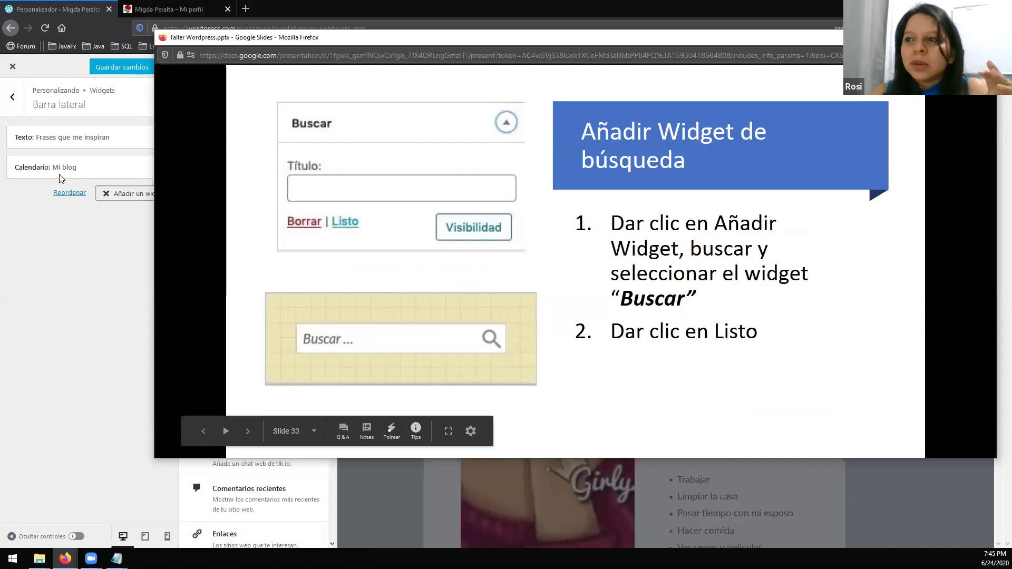
click(108, 192)
click(108, 193)
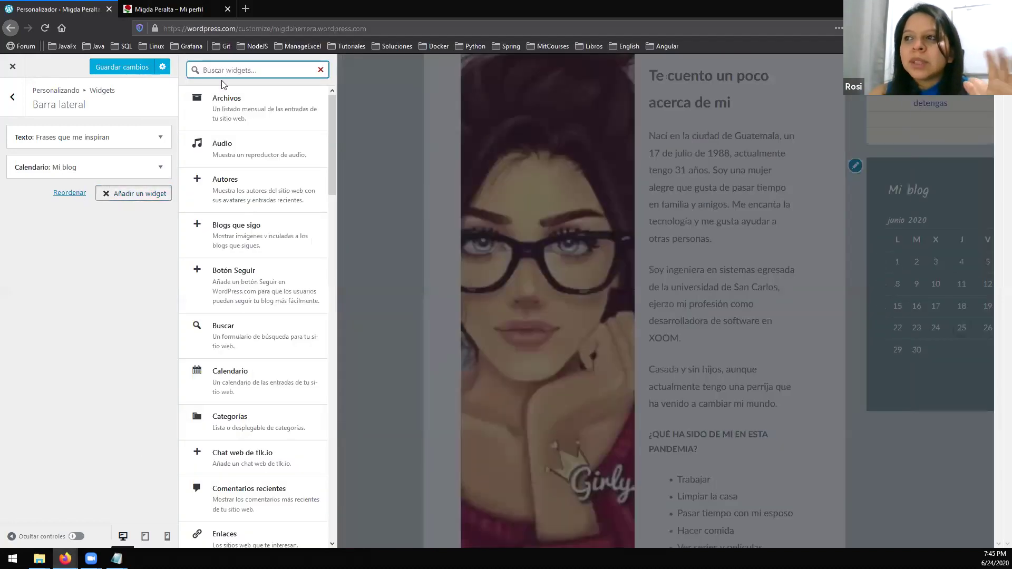
text(busca)
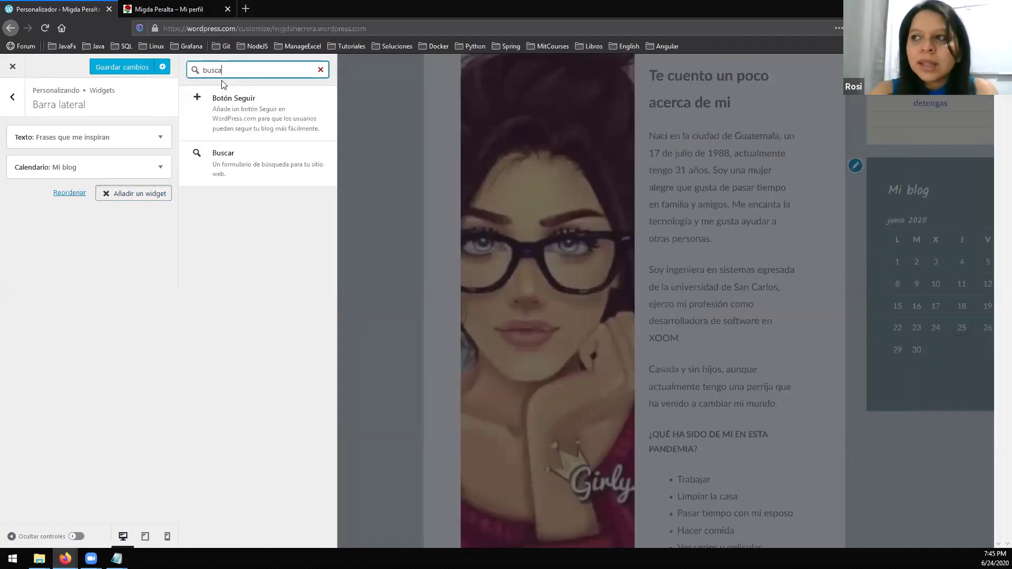
click(221, 100)
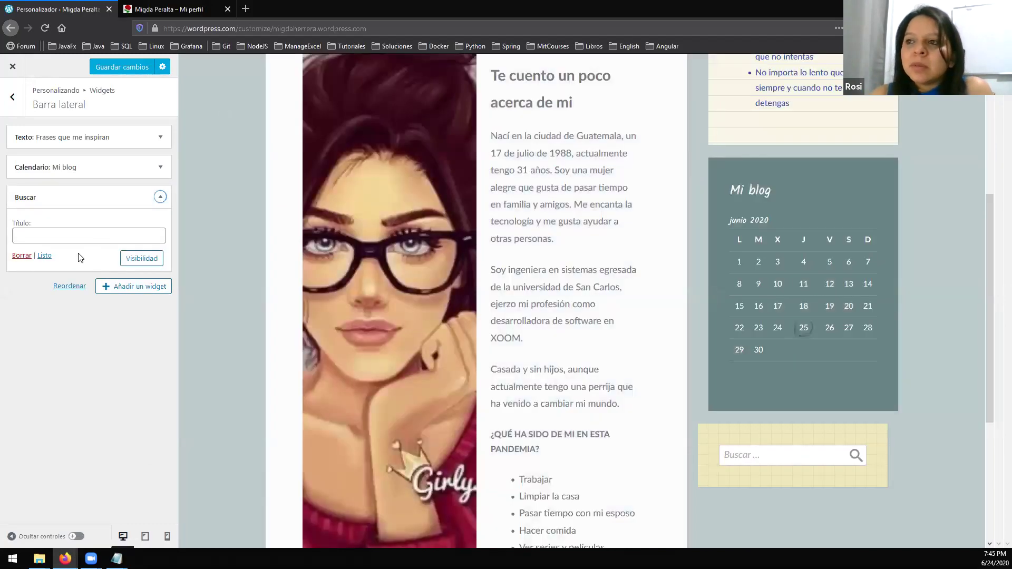
Leave the search widget's title empty, finish it, and reopen the widget list
key(Tab)
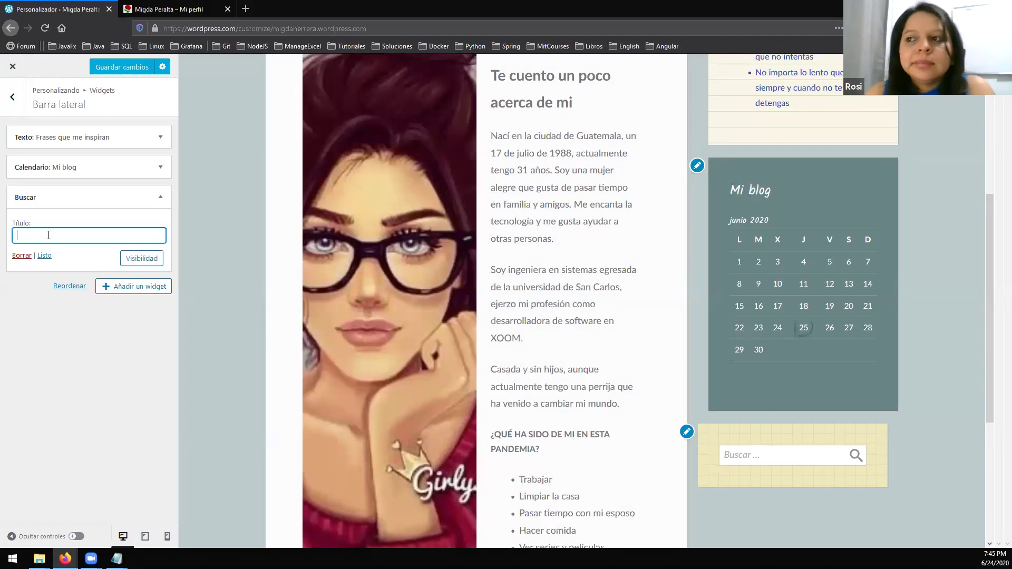
click(43, 257)
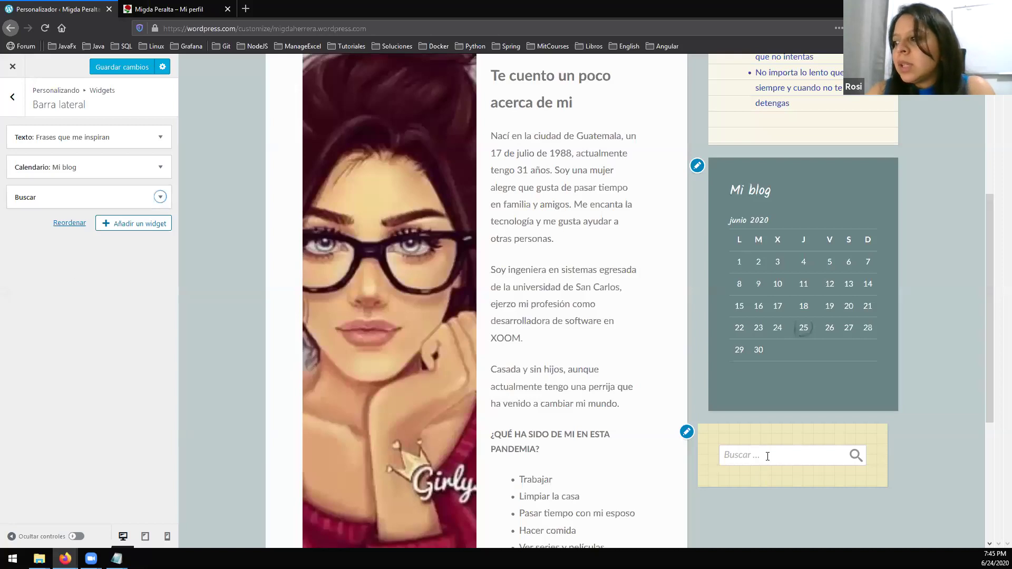
click(146, 222)
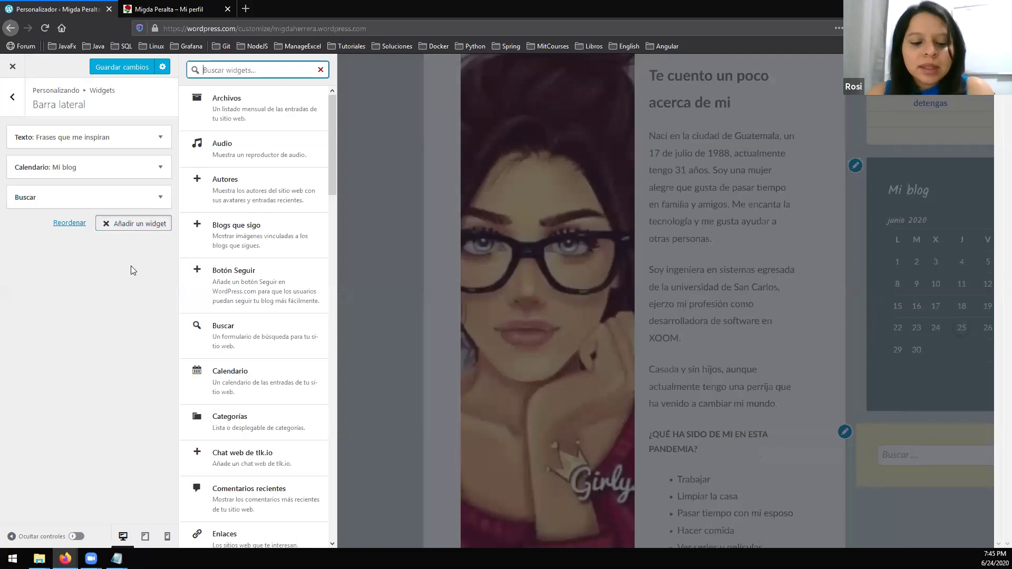
key(alt+Tab)
Add an Enlaces widget to the sidebar by searching 'enlace'
click(245, 271)
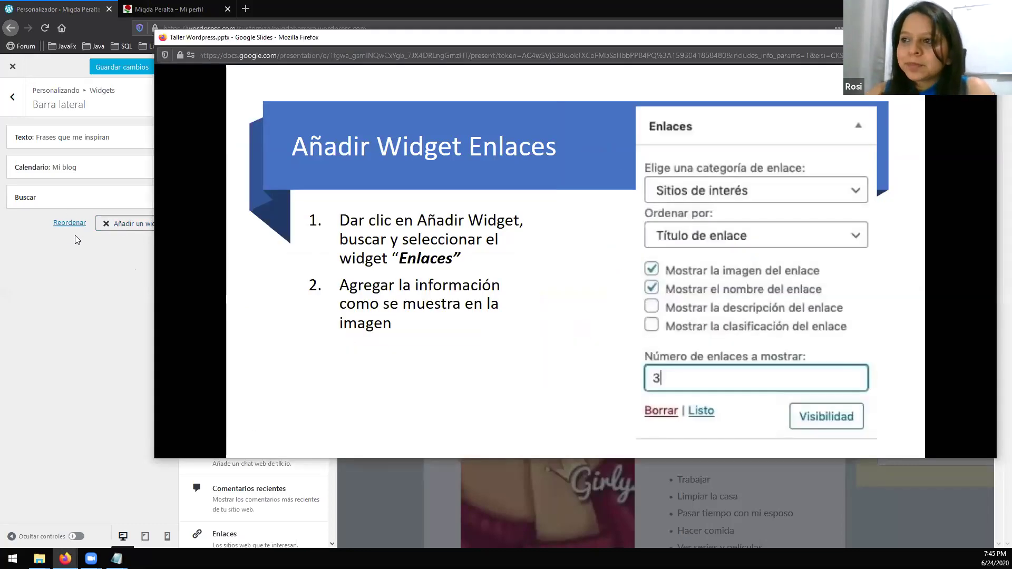
click(112, 224)
click(114, 224)
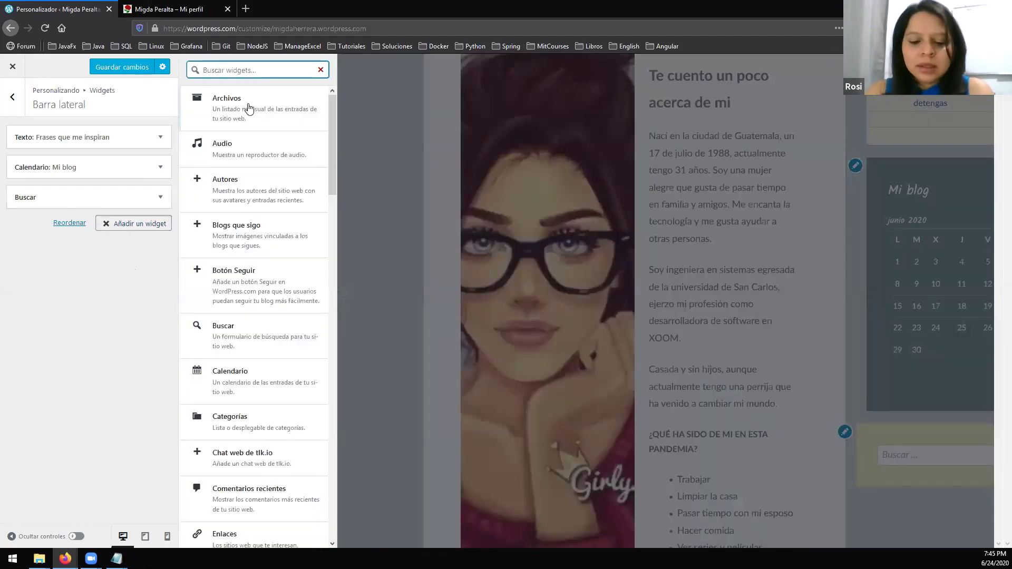
text(enlanb)
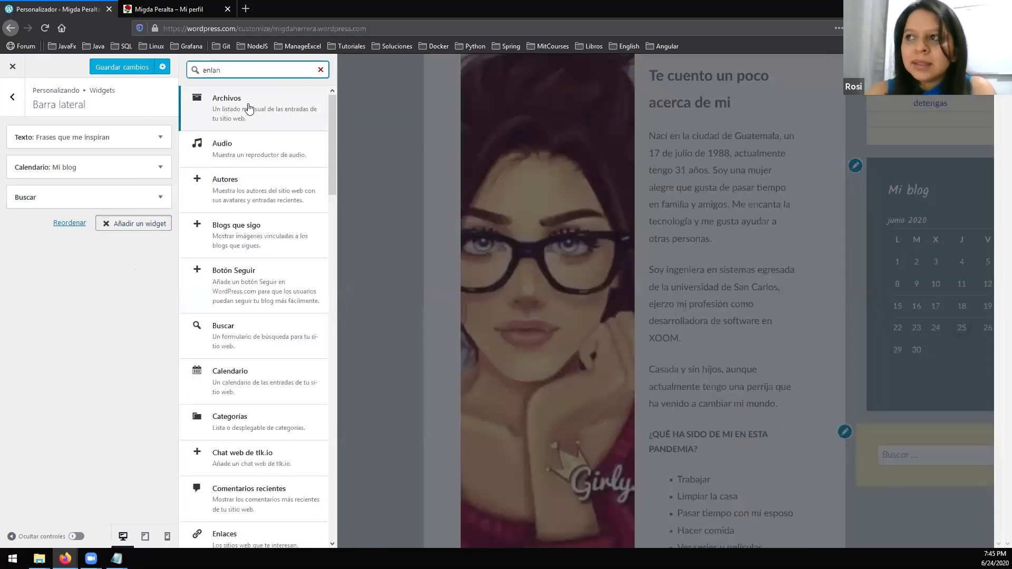
key(BackSpace)
key(BackSpace)
text(ce)
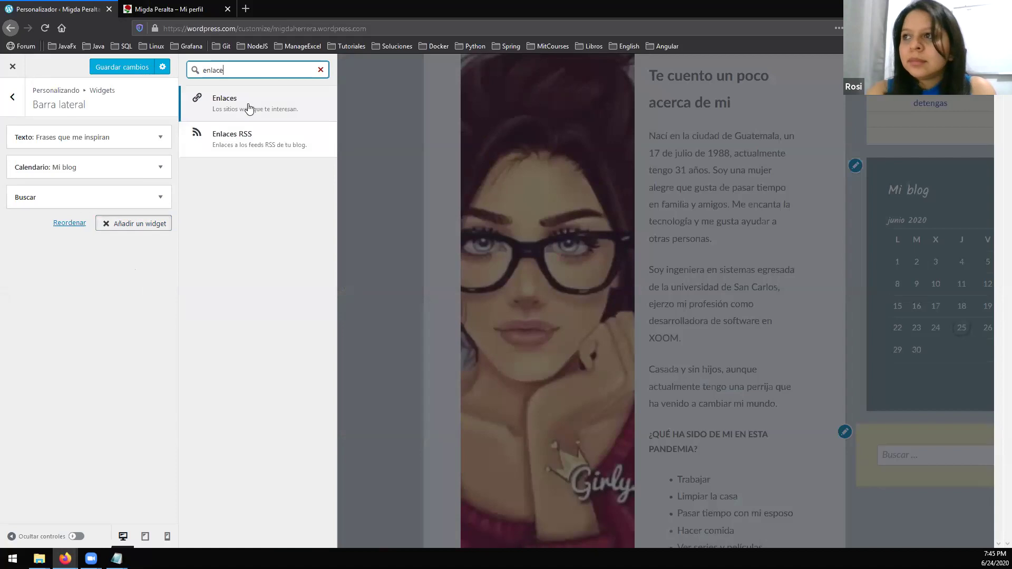
click(249, 108)
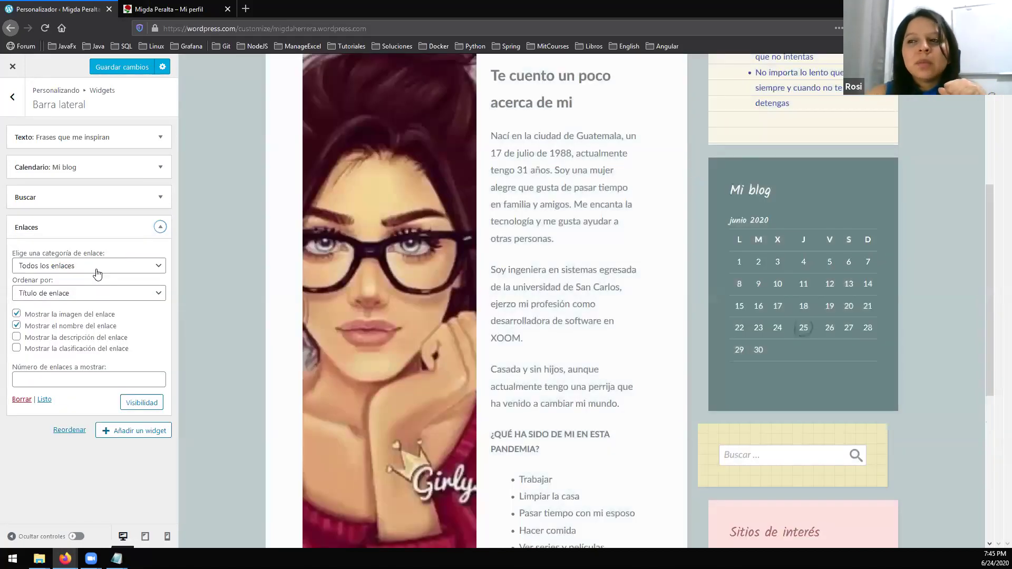
Set the Enlaces widget's link category to Sitios de interés
click(97, 269)
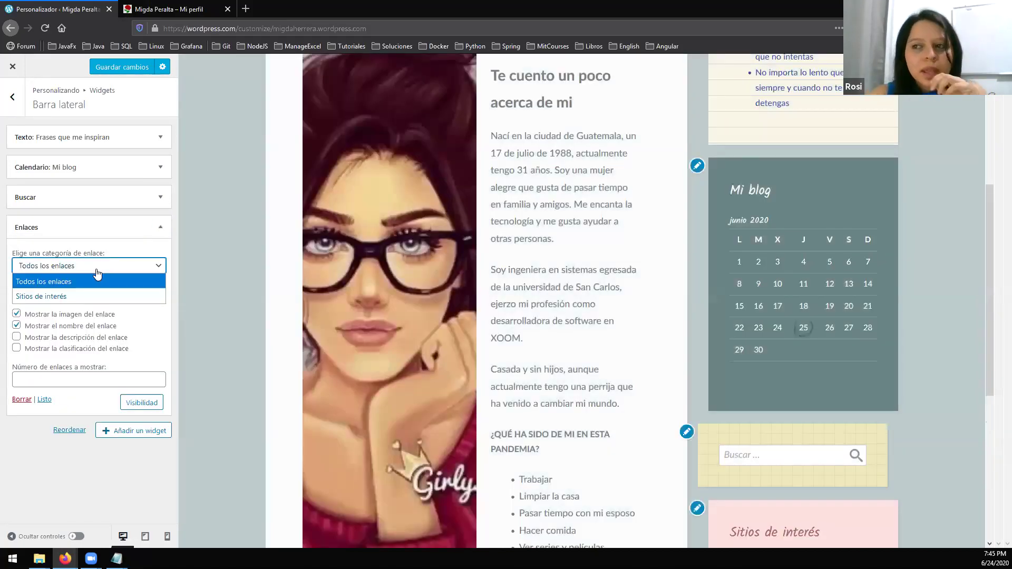
click(57, 297)
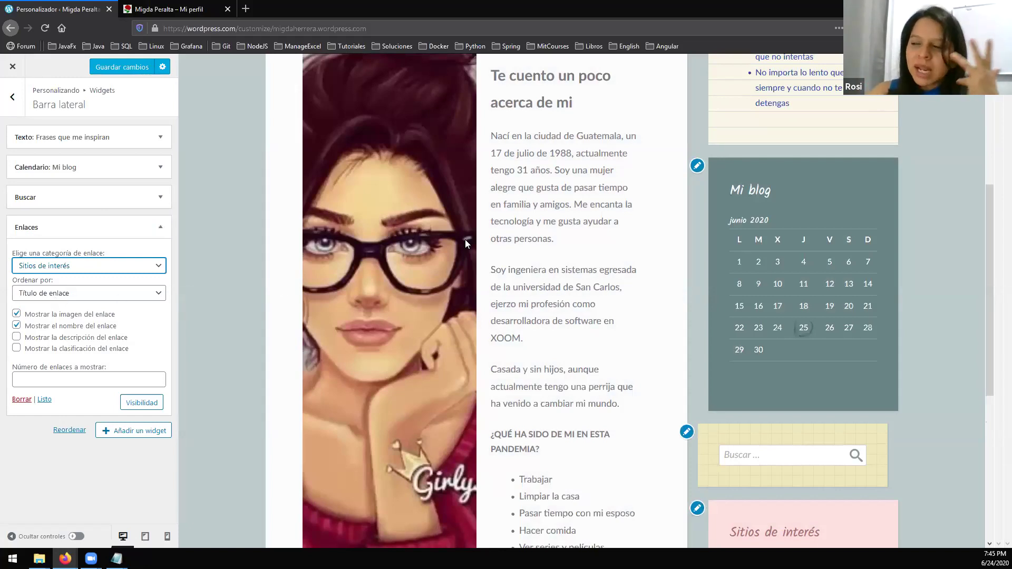
scroll(680, 367, down, 3)
scroll(680, 369, down, 3)
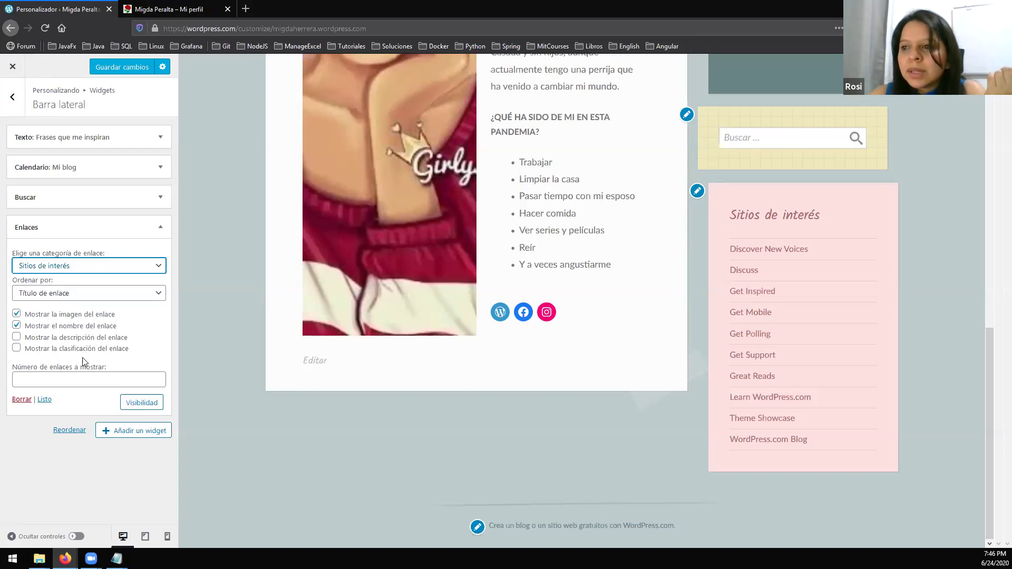
Collapse the Enlaces widget and review the new link list in the preview
click(44, 399)
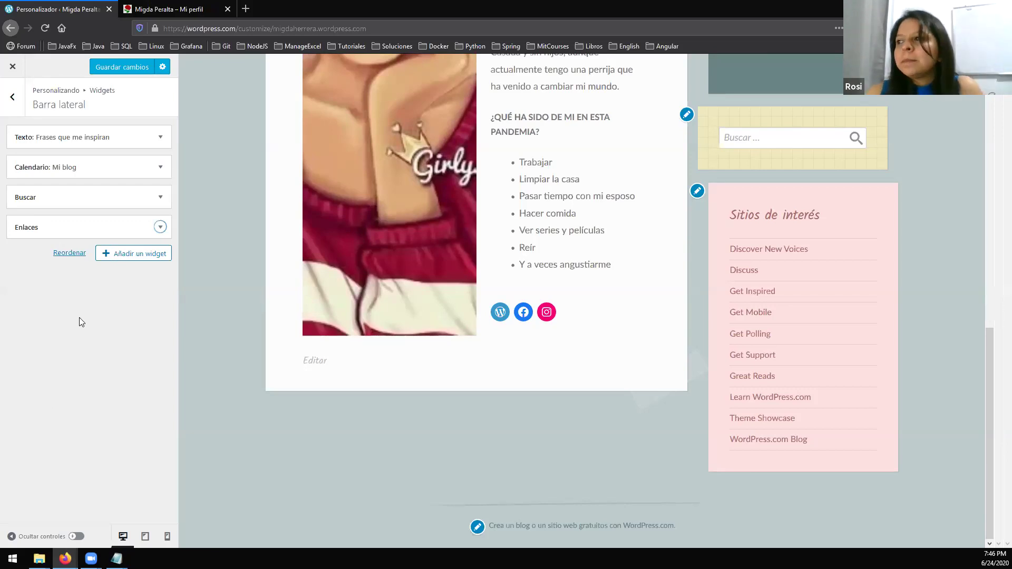
scroll(891, 269, up, 3)
scroll(891, 269, up, 7)
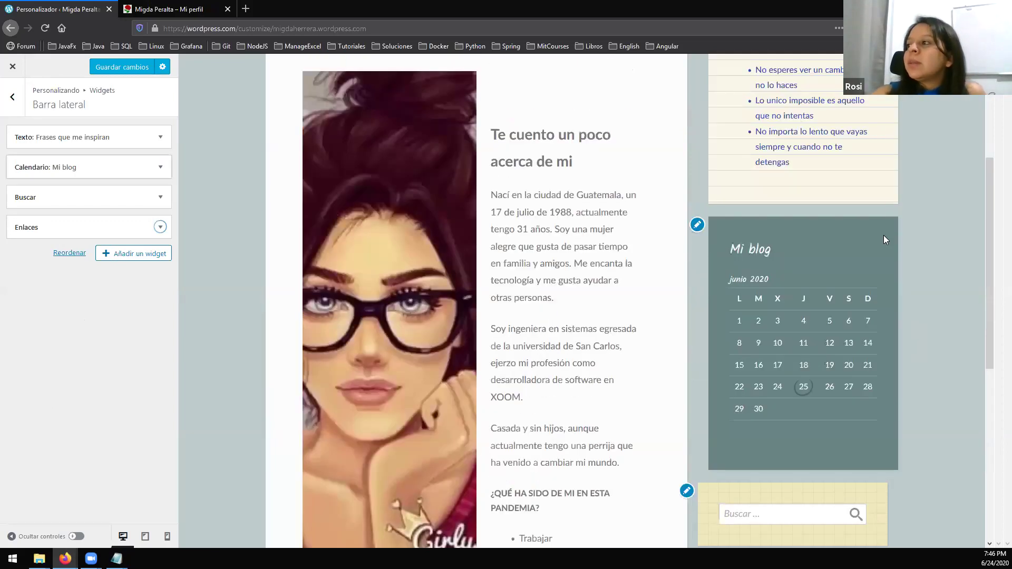
scroll(808, 271, down, 5)
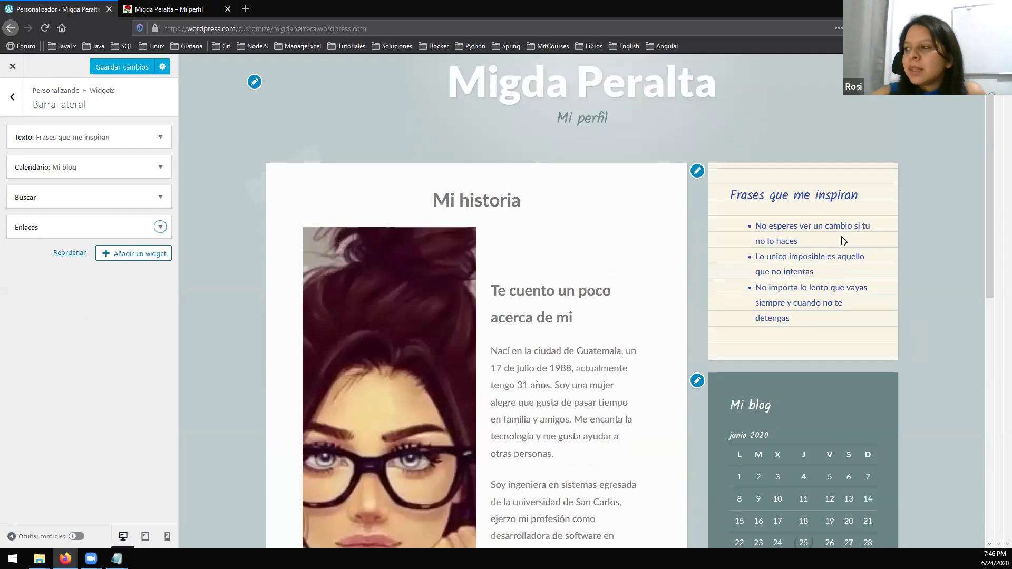
scroll(802, 246, down, 5)
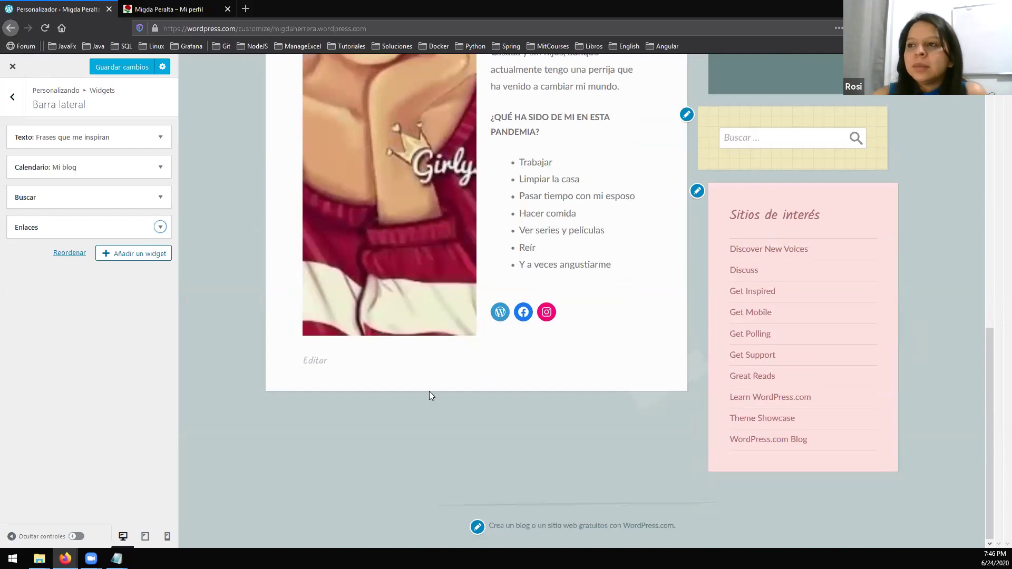
scroll(427, 387, up, 8)
scroll(427, 387, down, 8)
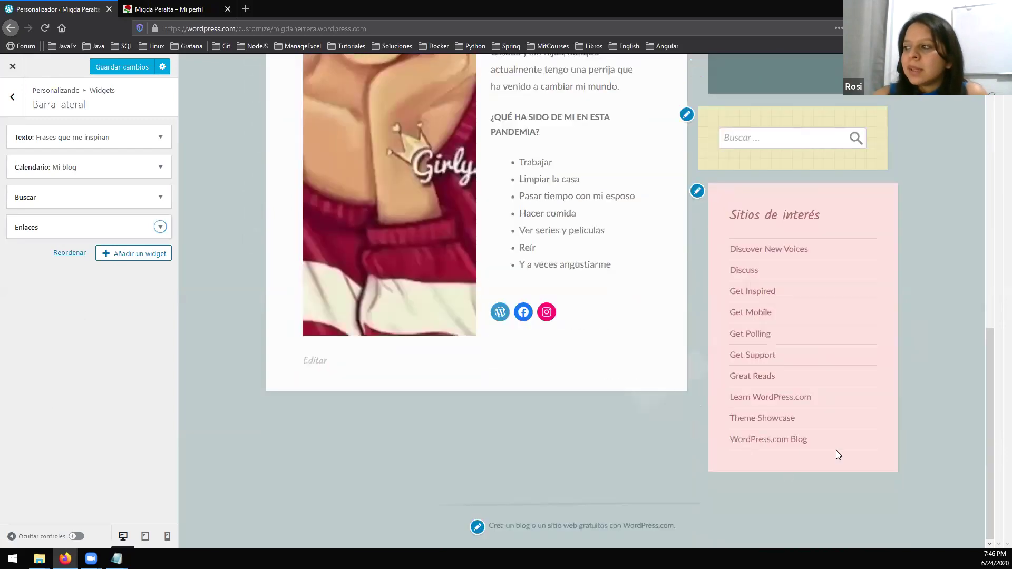
Select the Sitios de interés links in the preview, then save the Customizer changes
drag(840, 444, 707, 243)
click(707, 242)
drag(840, 444, 730, 248)
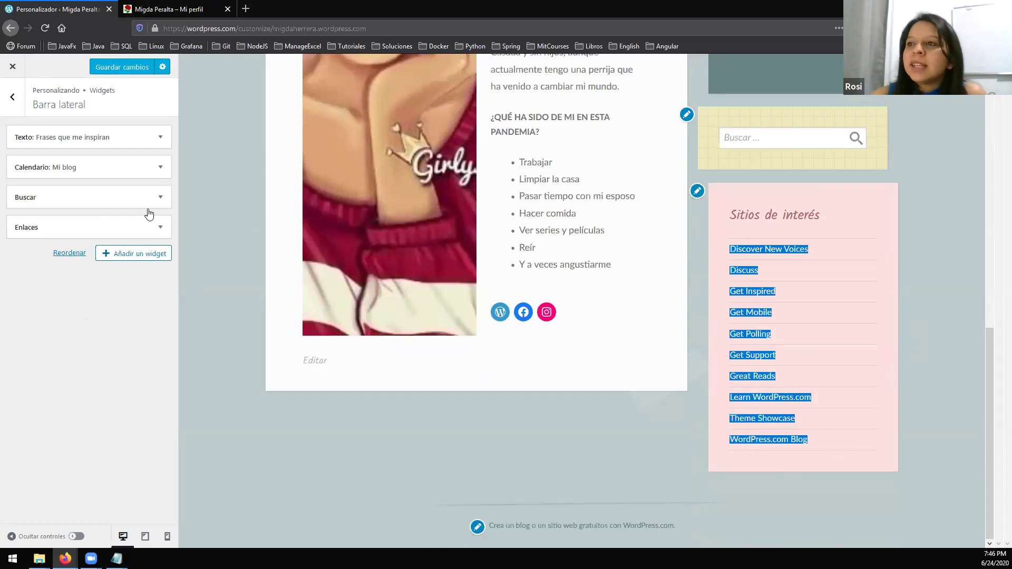
click(122, 70)
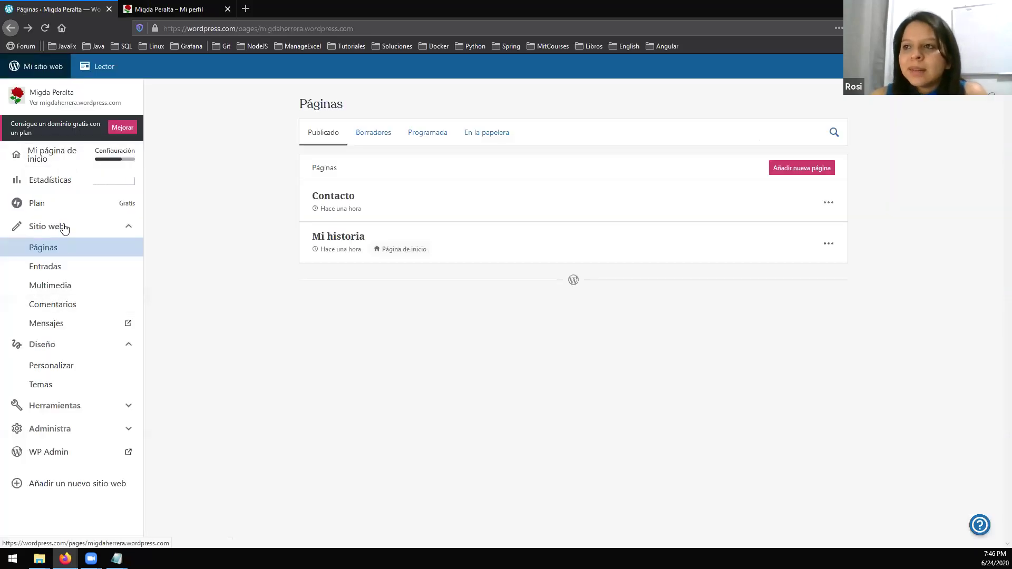
Open the site Customizer via Diseño > Personalizar in the dashboard menu
click(64, 227)
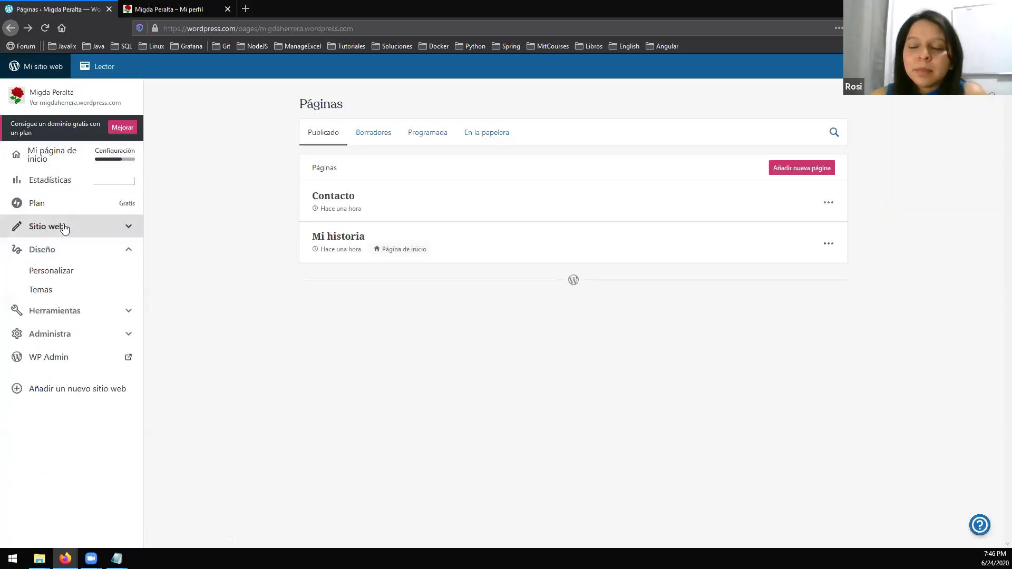
click(57, 250)
click(57, 250)
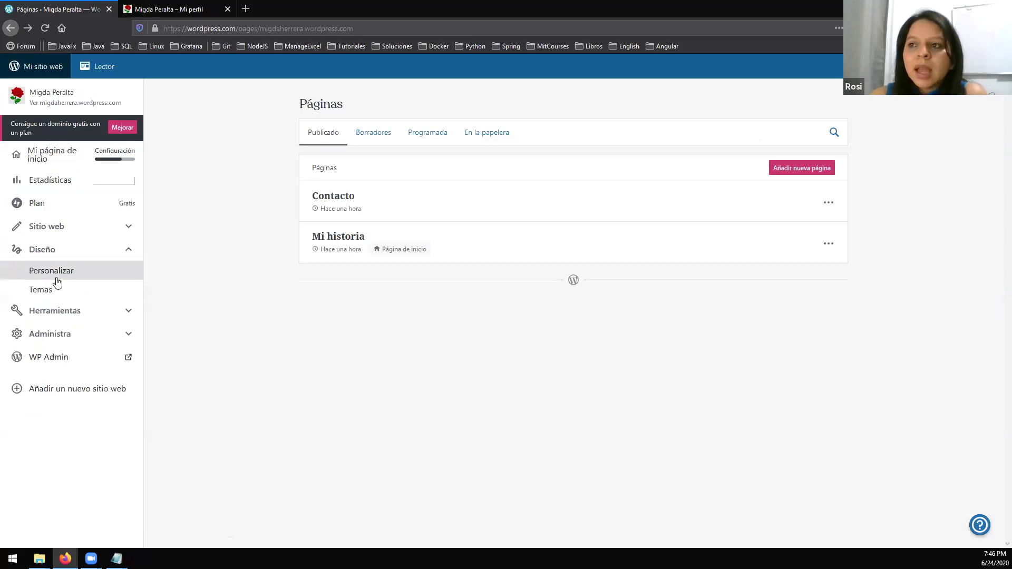
click(69, 275)
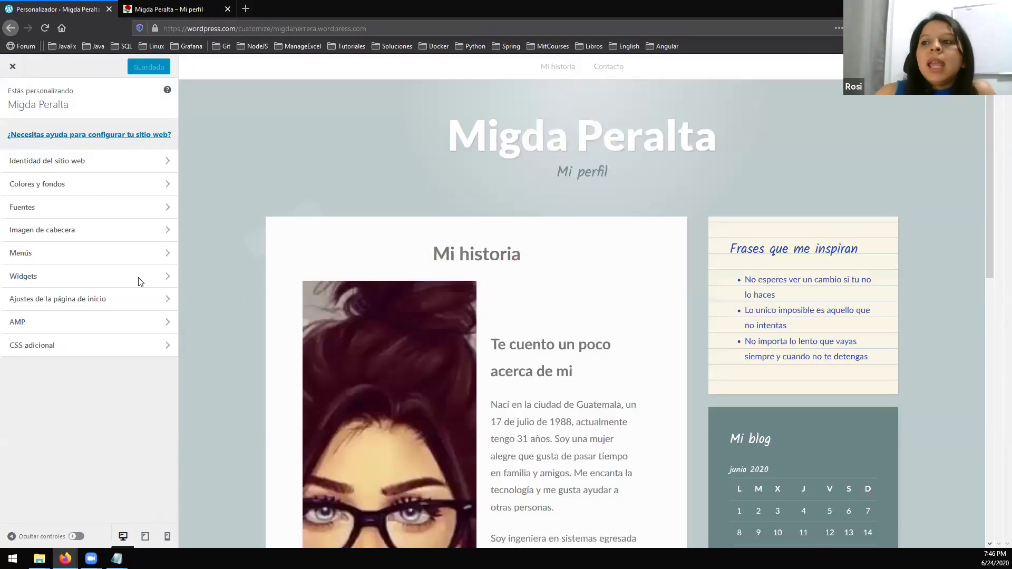
Go to Widgets and open the Barra lateral widget list
click(81, 285)
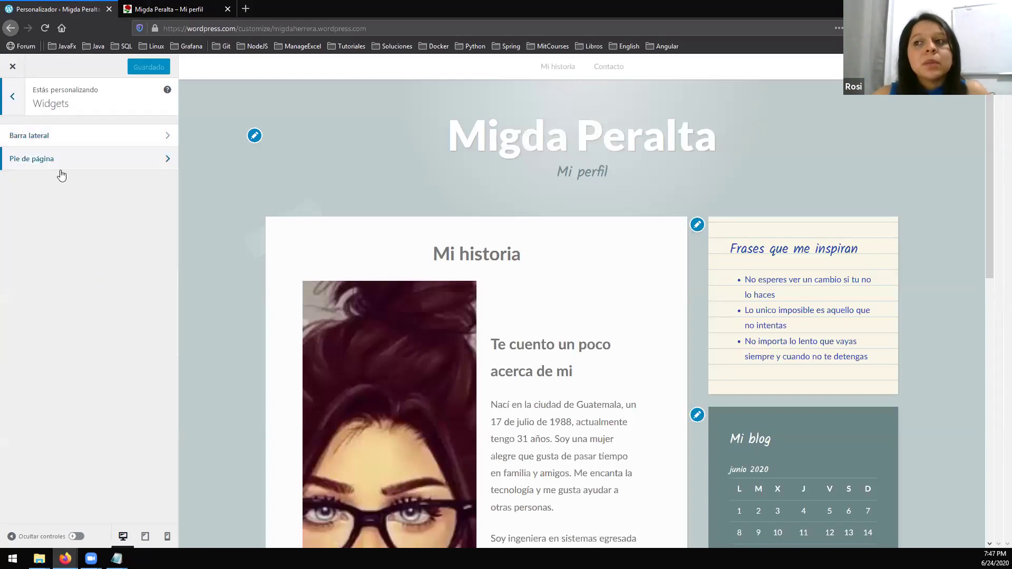
scroll(253, 342, down, 10)
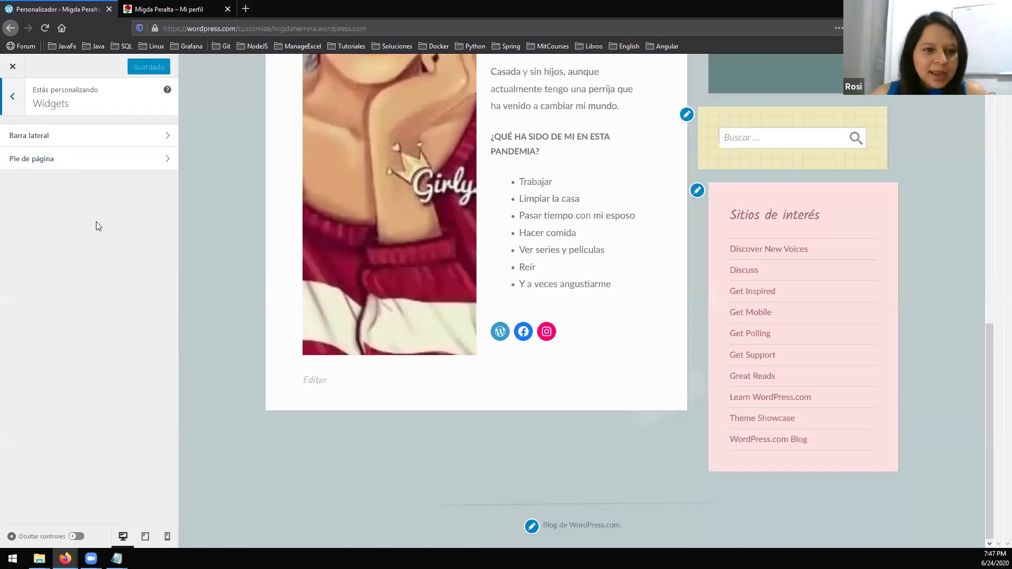
click(66, 138)
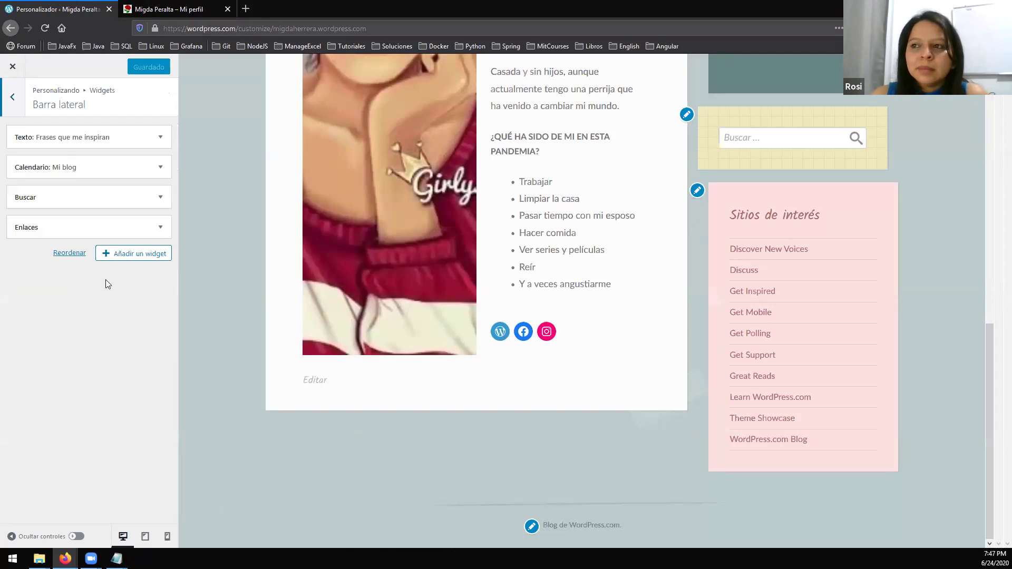
click(14, 100)
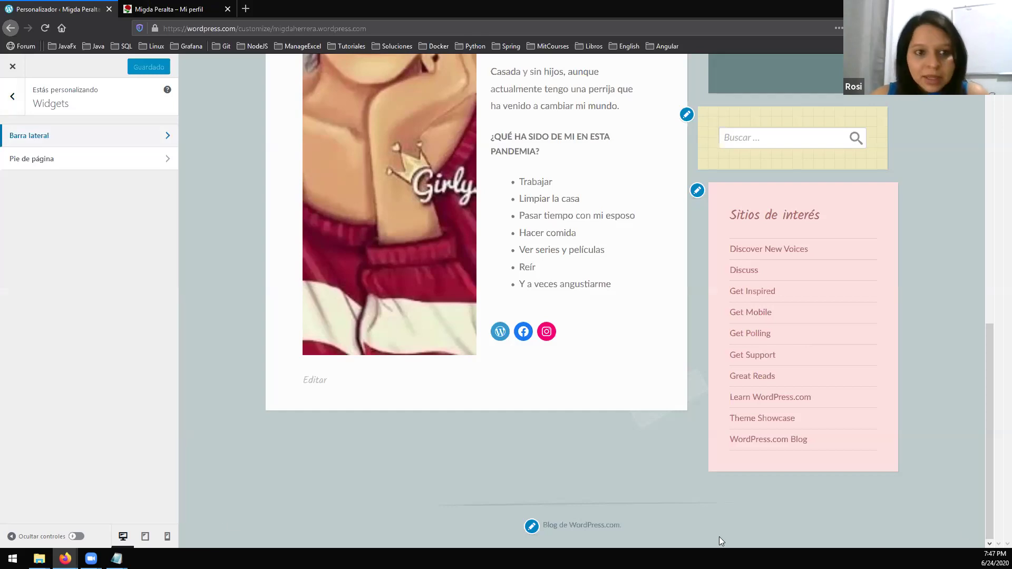
click(88, 142)
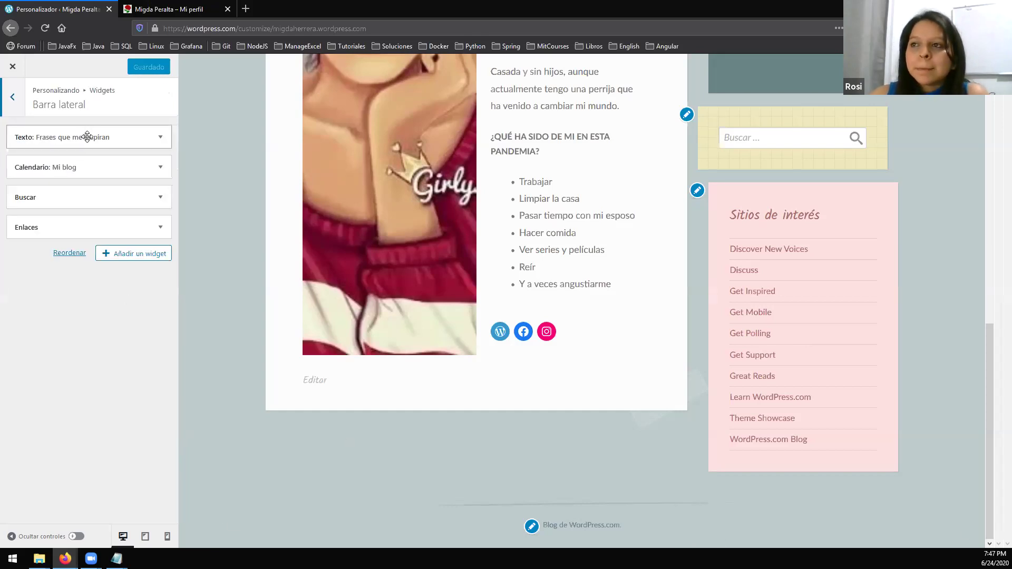
click(133, 254)
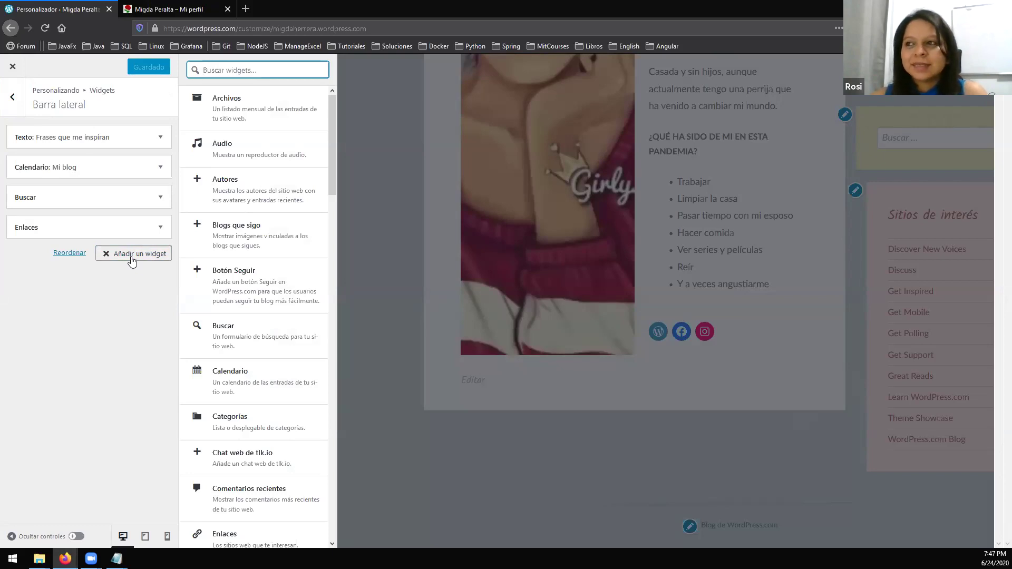
click(138, 283)
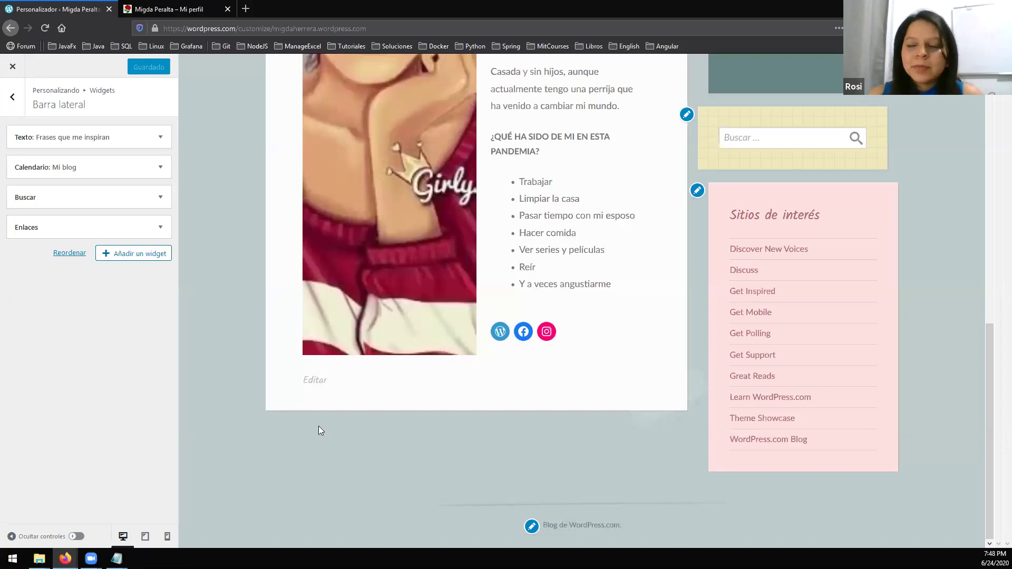
scroll(785, 241, up, 8)
scroll(786, 240, up, 2)
scroll(878, 176, down, 12)
scroll(876, 184, up, 6)
scroll(876, 185, down, 5)
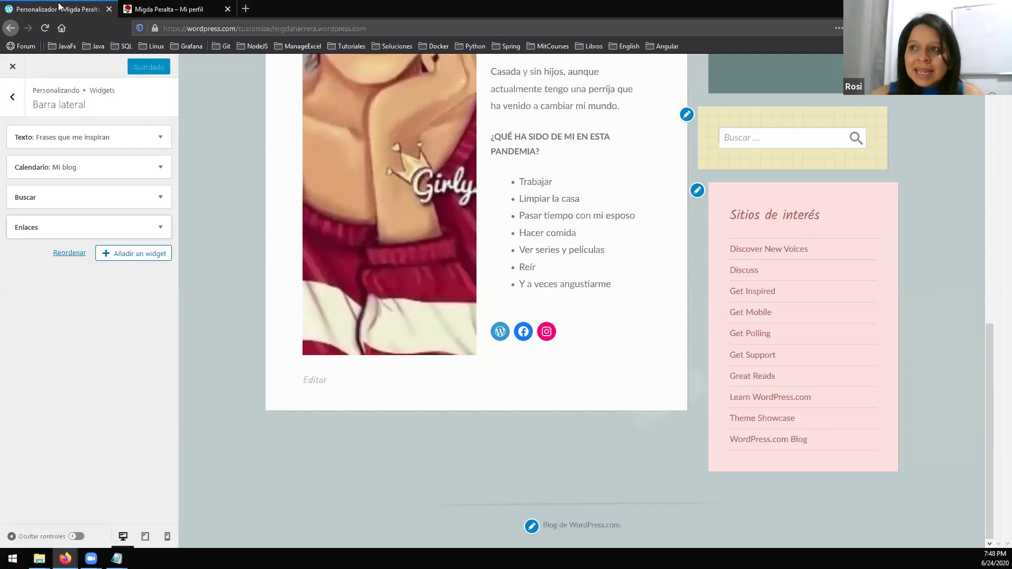
Close the Customizer and open WP Admin from the left sidebar
click(8, 70)
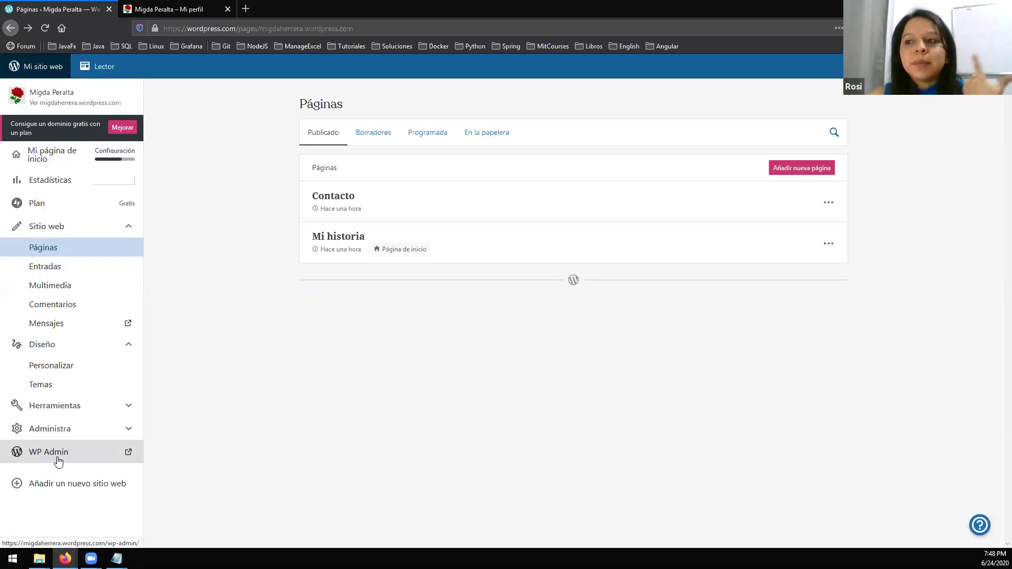
click(59, 462)
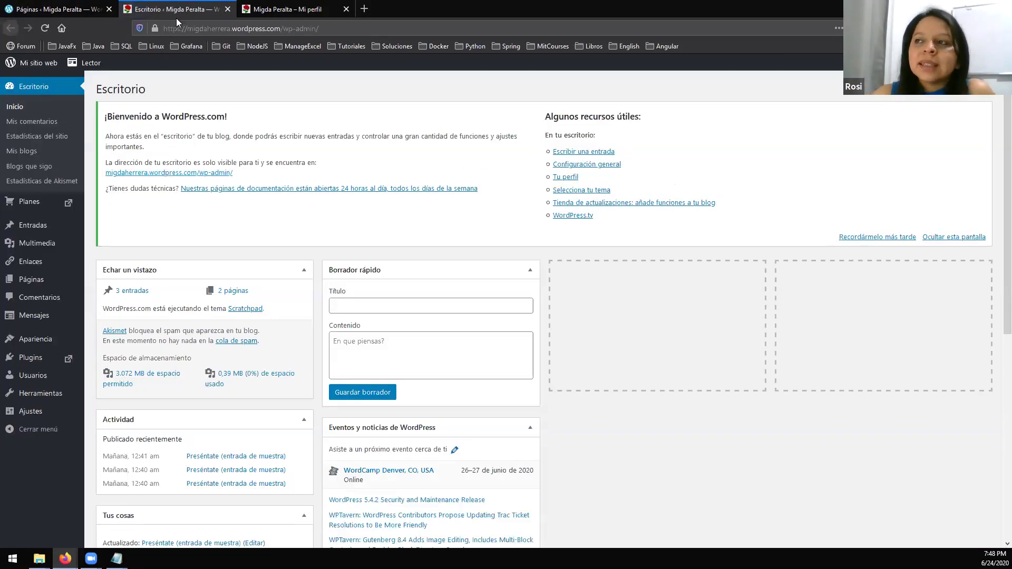
Open the Enlaces link manager in WP Admin to list all site links
mouse_move(53, 234)
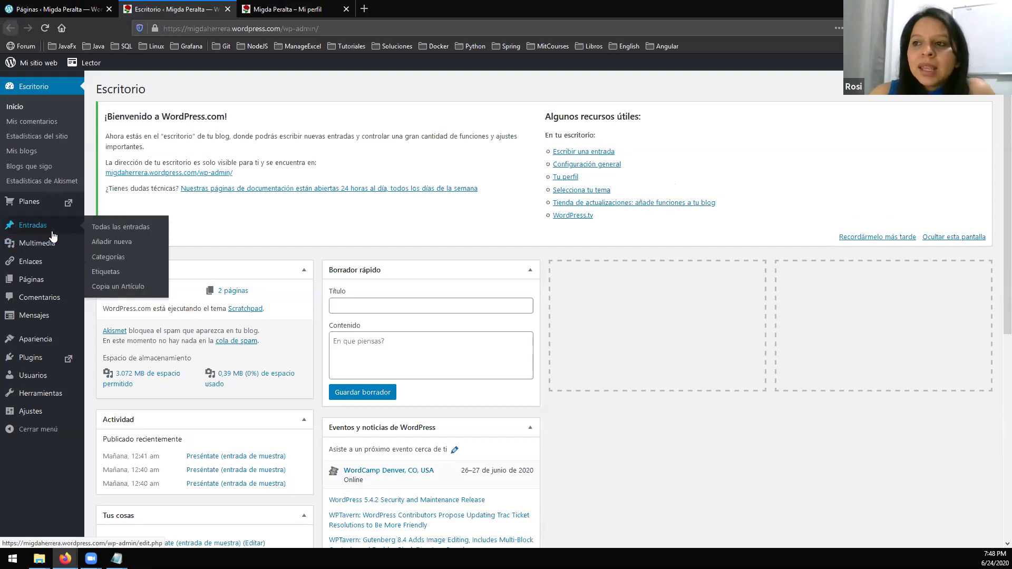
mouse_move(42, 280)
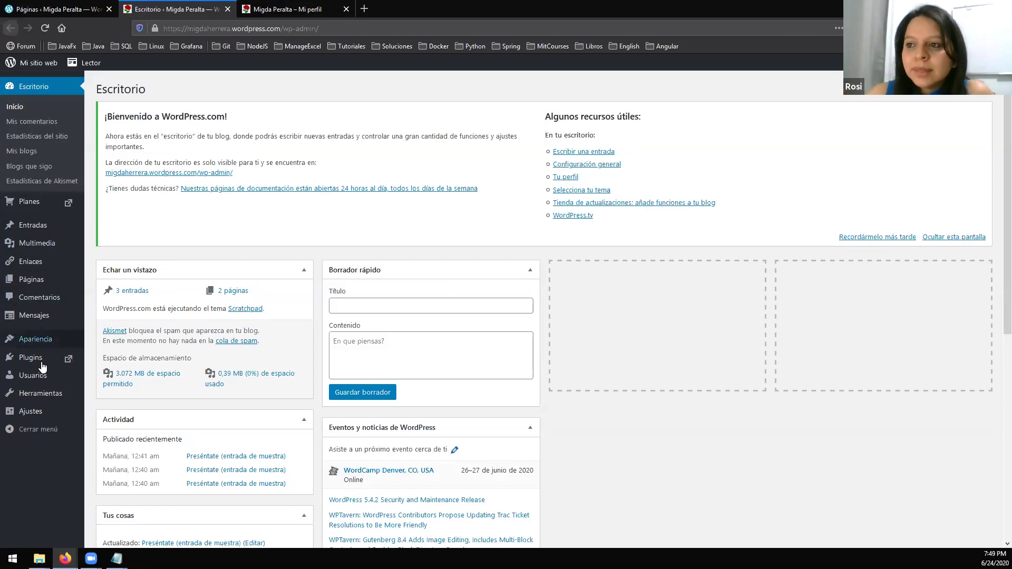
click(59, 264)
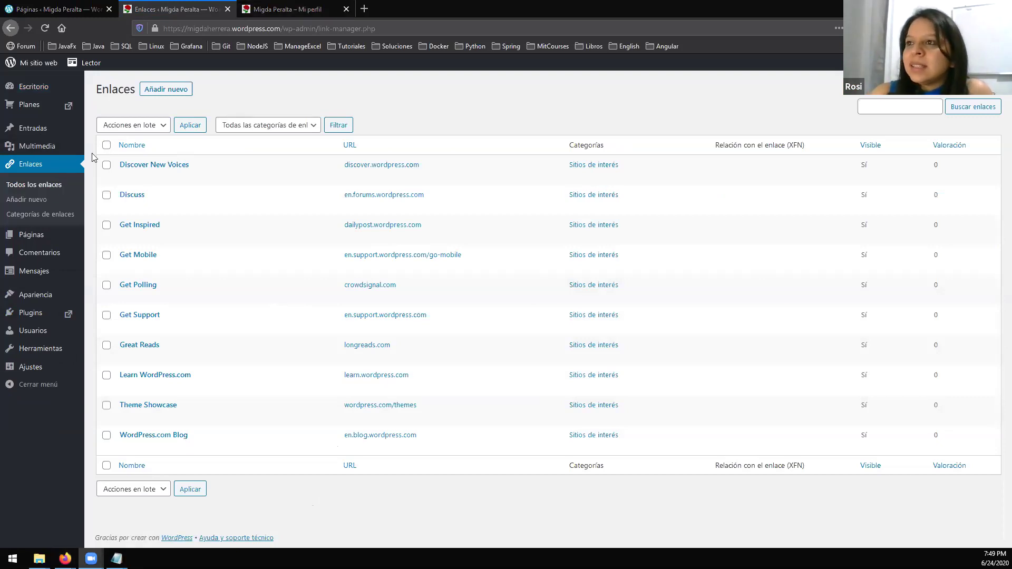
click(302, 10)
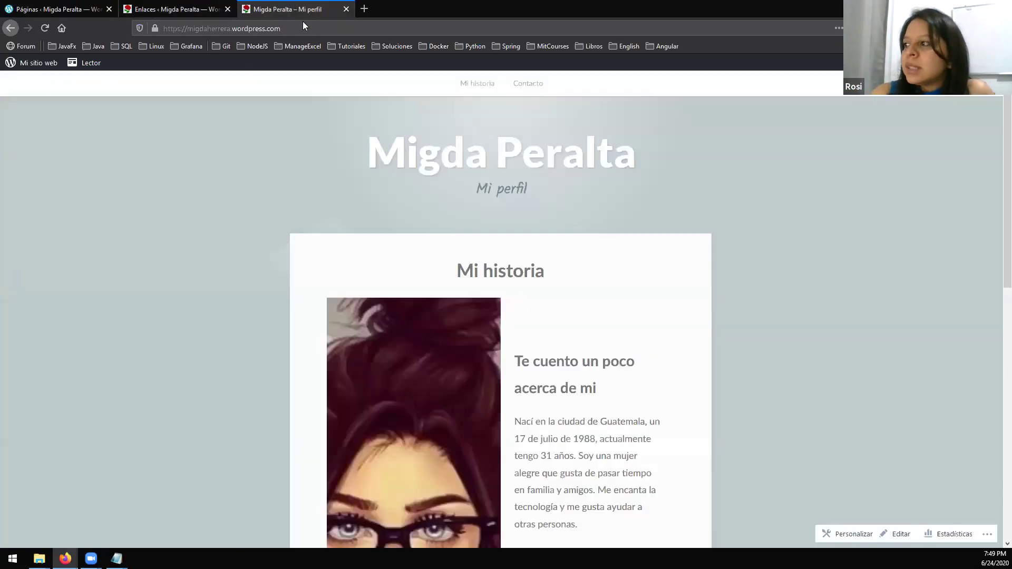
scroll(165, 95, down, 2)
click(46, 29)
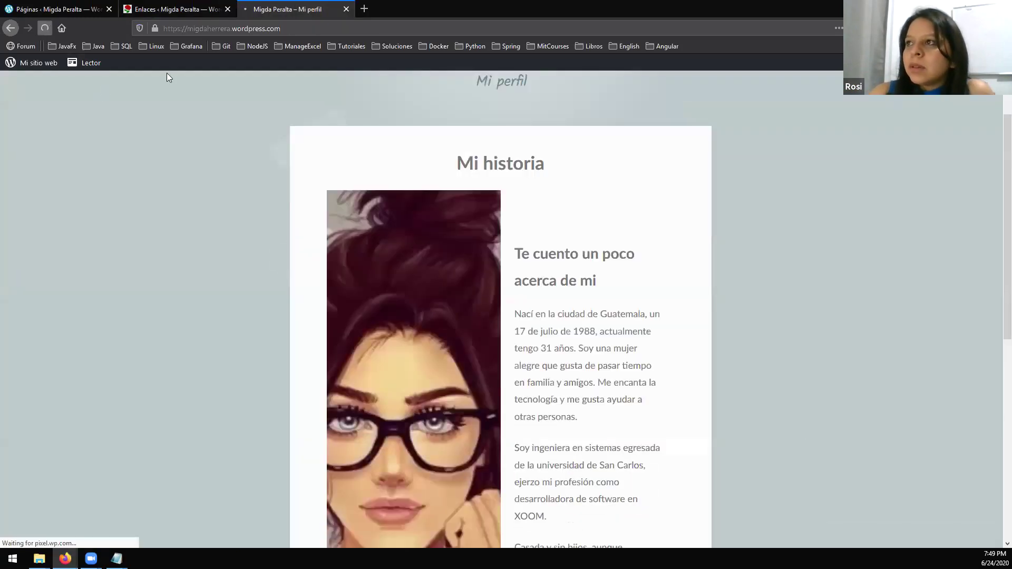
scroll(662, 381, down, 9)
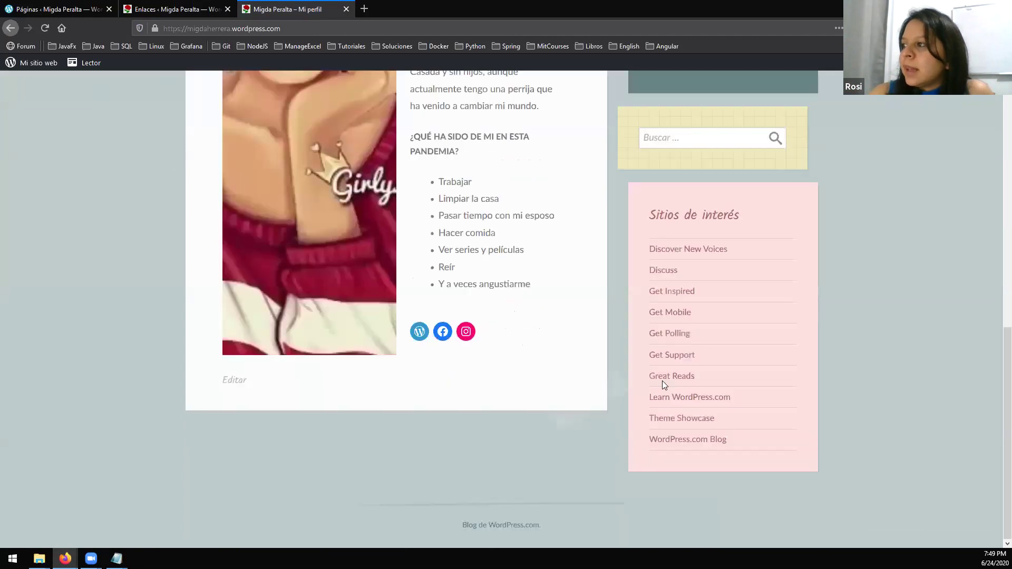
triple_click(632, 248)
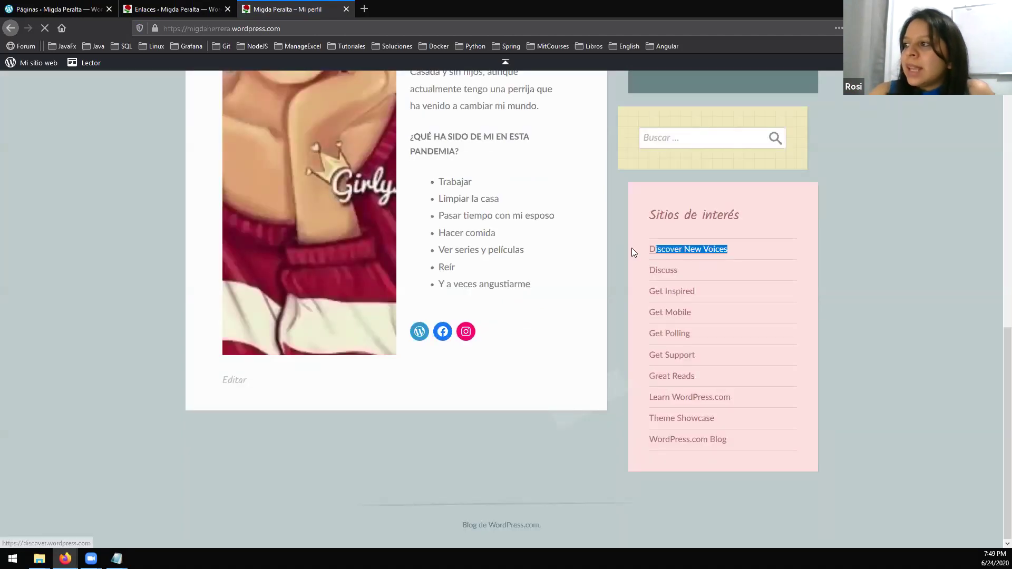
click(174, 9)
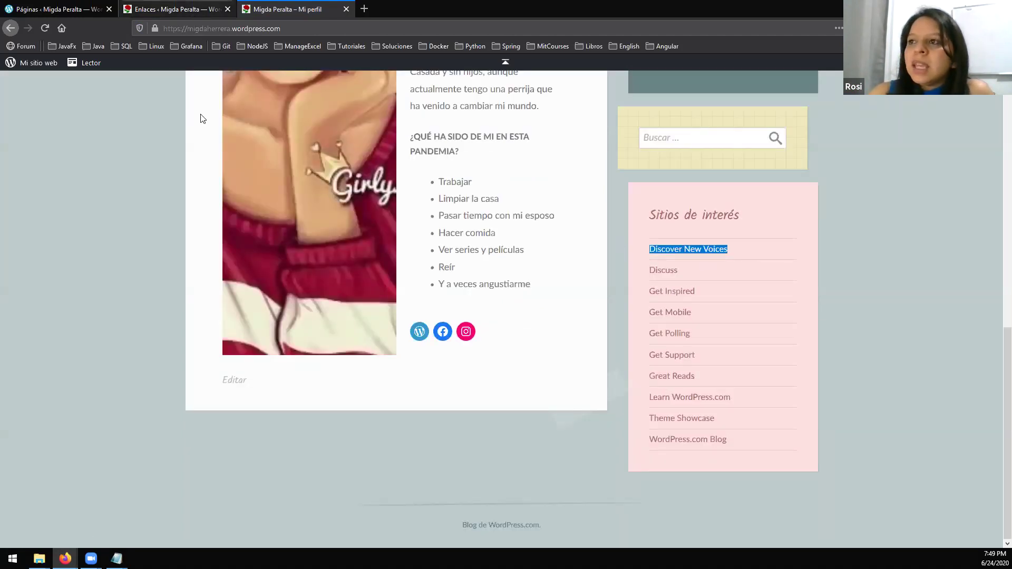
key(ctrl+Tab)
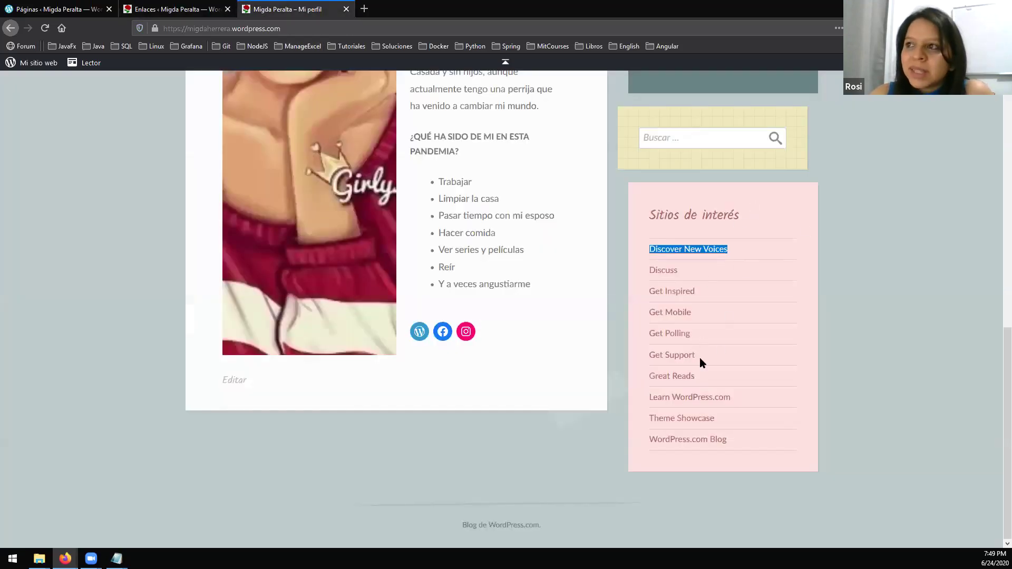
click(187, 8)
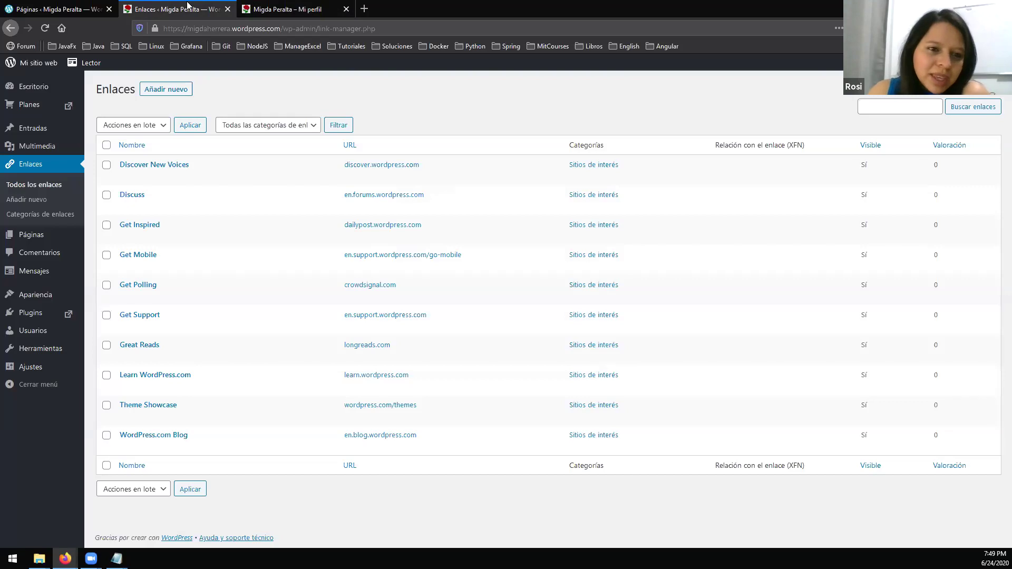
Select all ten links and delete them with the Borrar bulk action
click(107, 146)
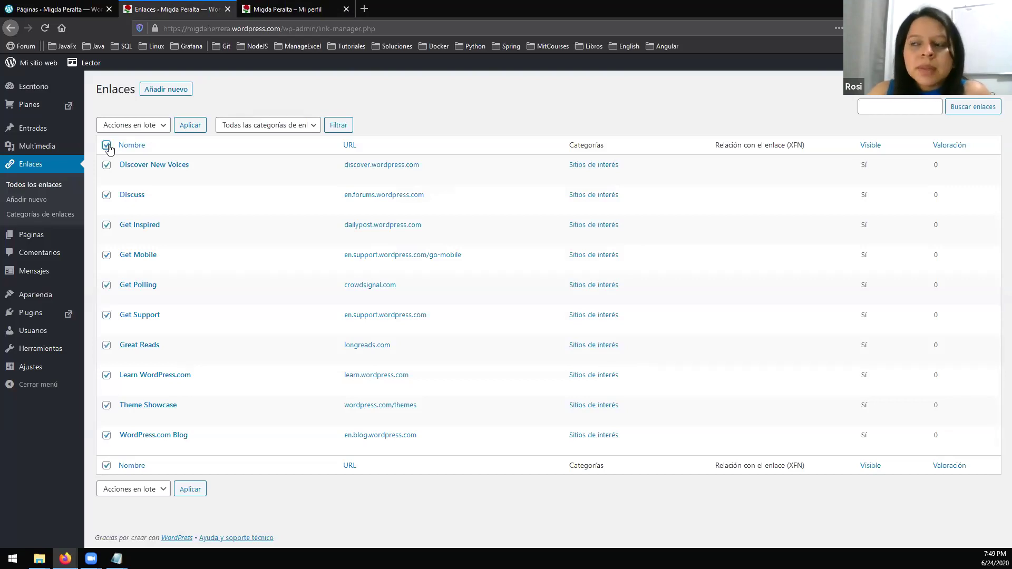
click(123, 127)
click(122, 157)
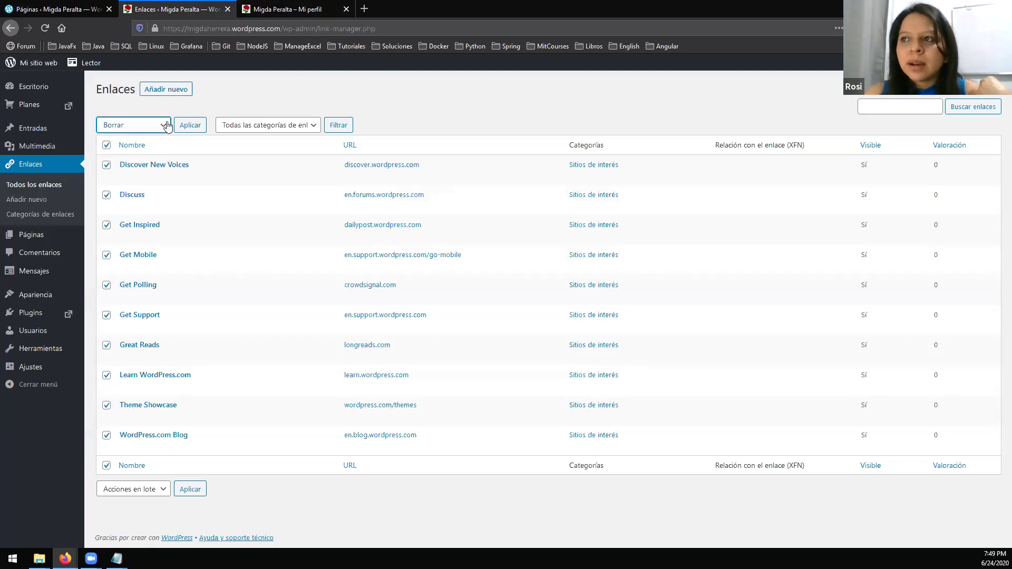
click(186, 126)
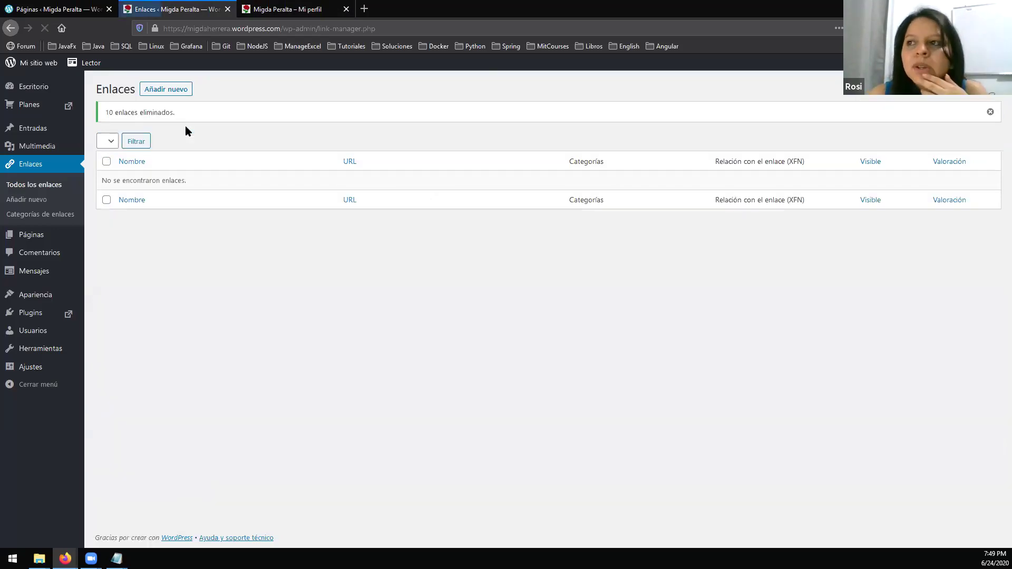
Switch to the Páginas tab, open Diseño > Personalizar, then close the Customizer
click(75, 12)
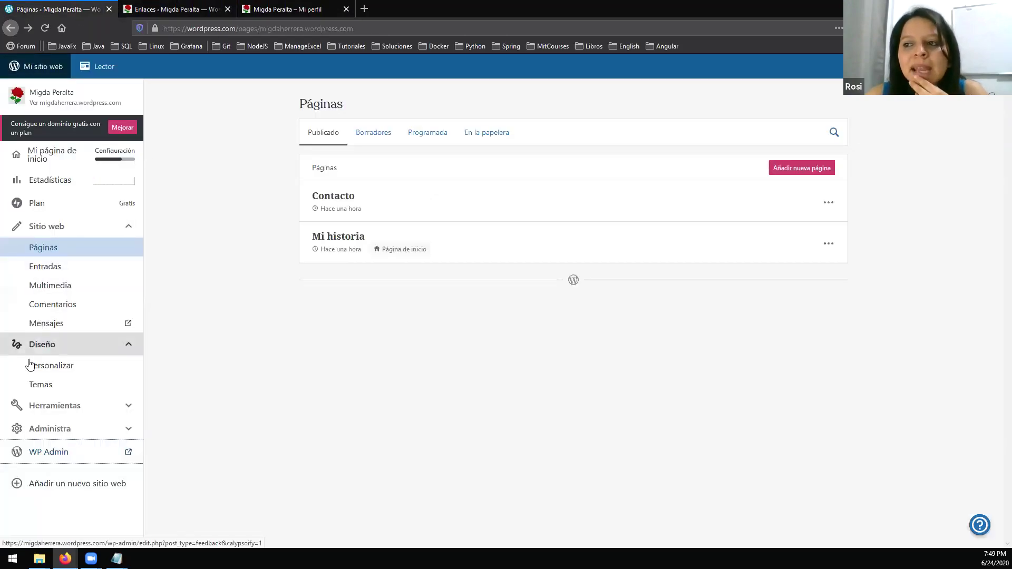
click(65, 368)
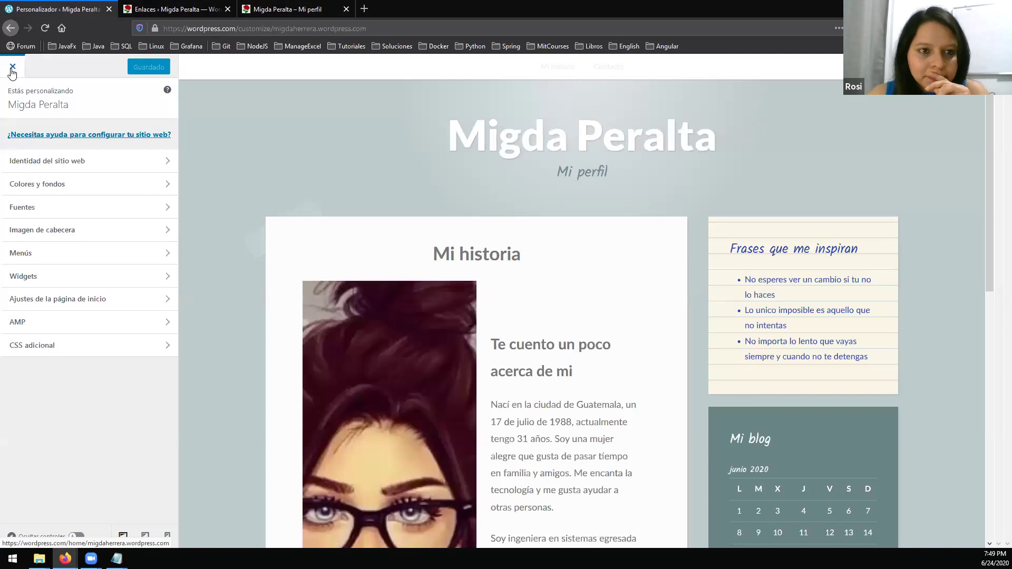
click(11, 69)
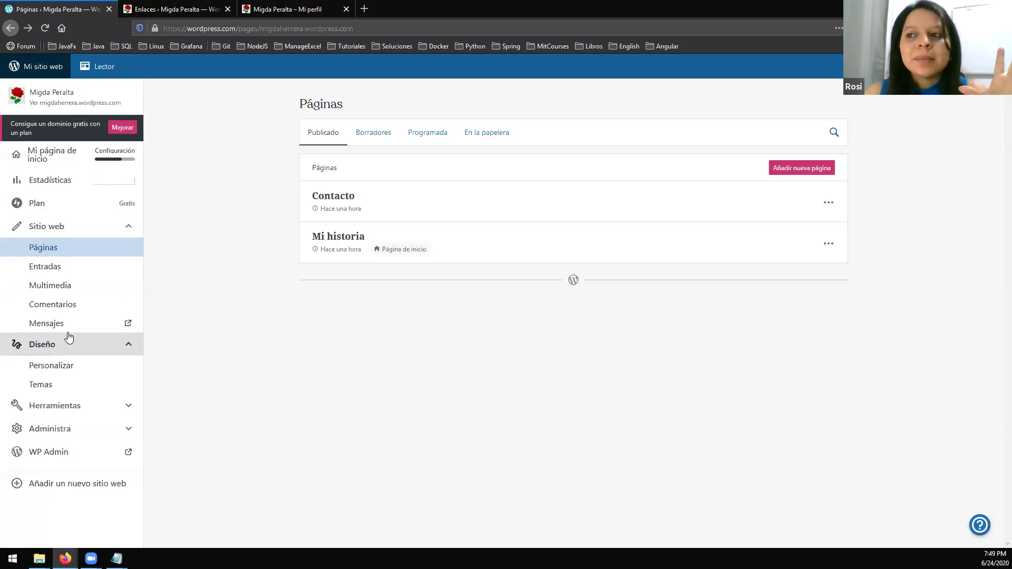
Open WP Admin in a fresh tab and close the old Enlaces tab
click(50, 460)
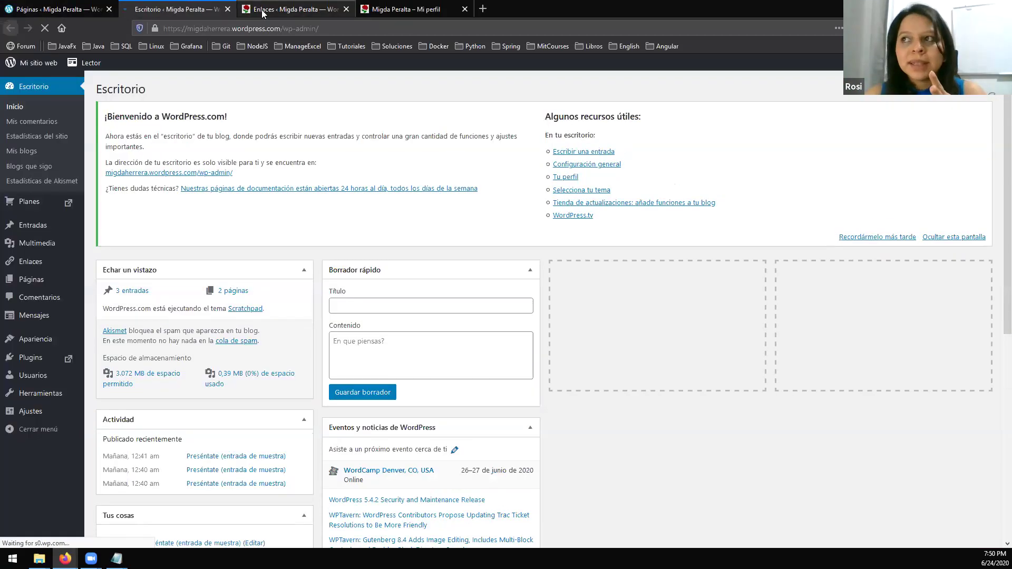
click(258, 6)
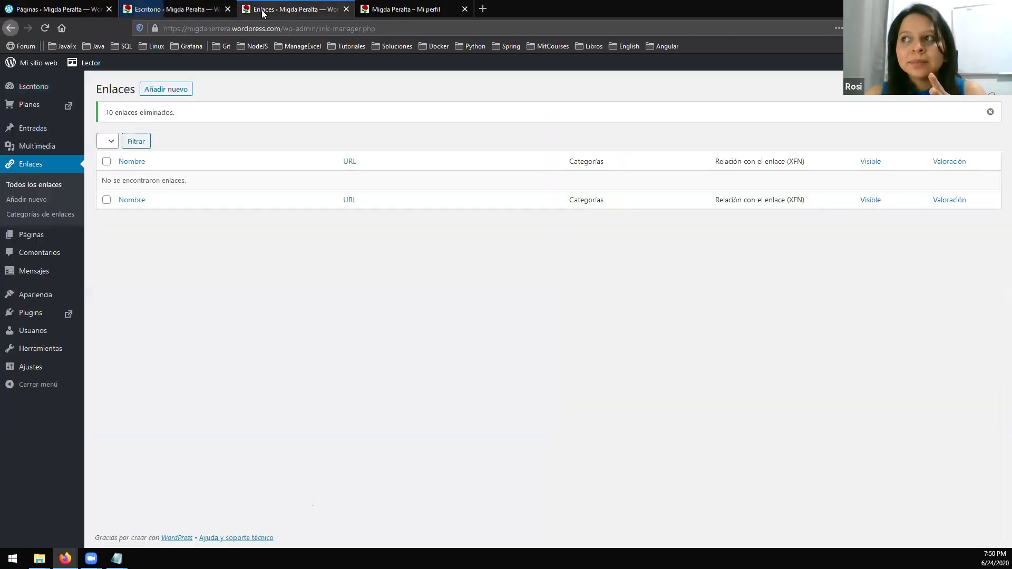
click(346, 8)
click(205, 6)
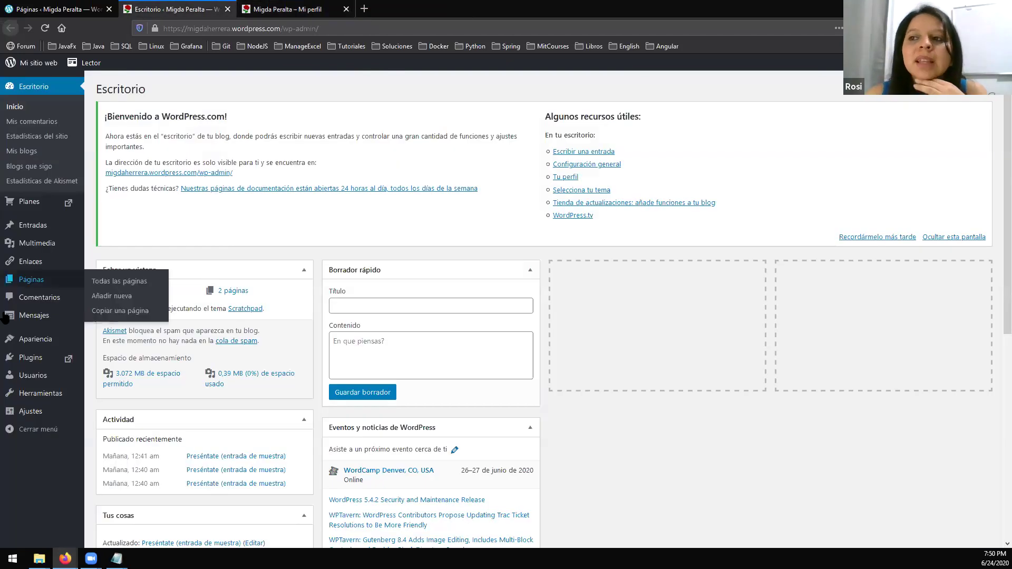
Show the empty Todos los enlaces list, then advance the workshop slides to 'Modificar enlaces'
mouse_move(35, 264)
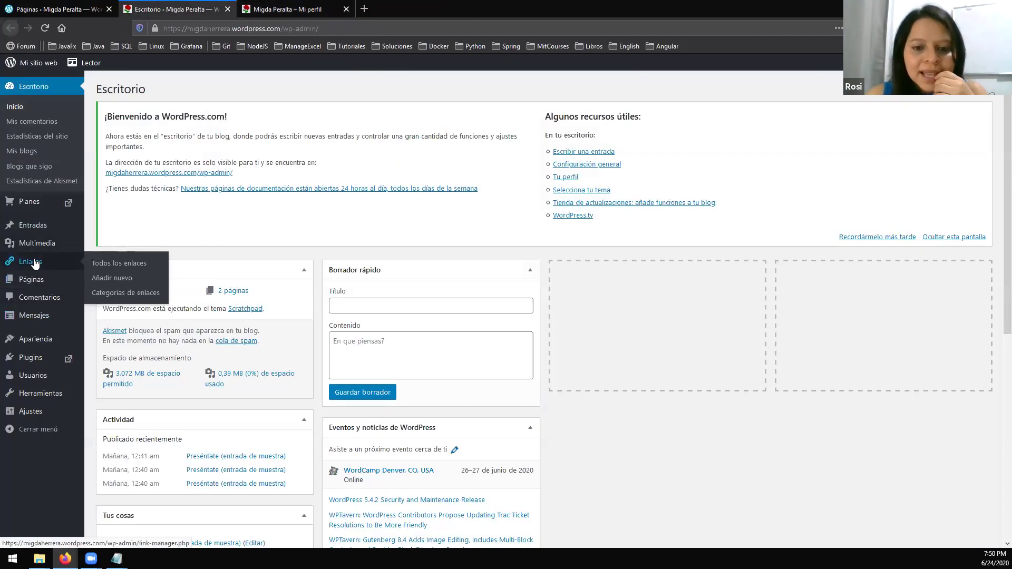
click(99, 269)
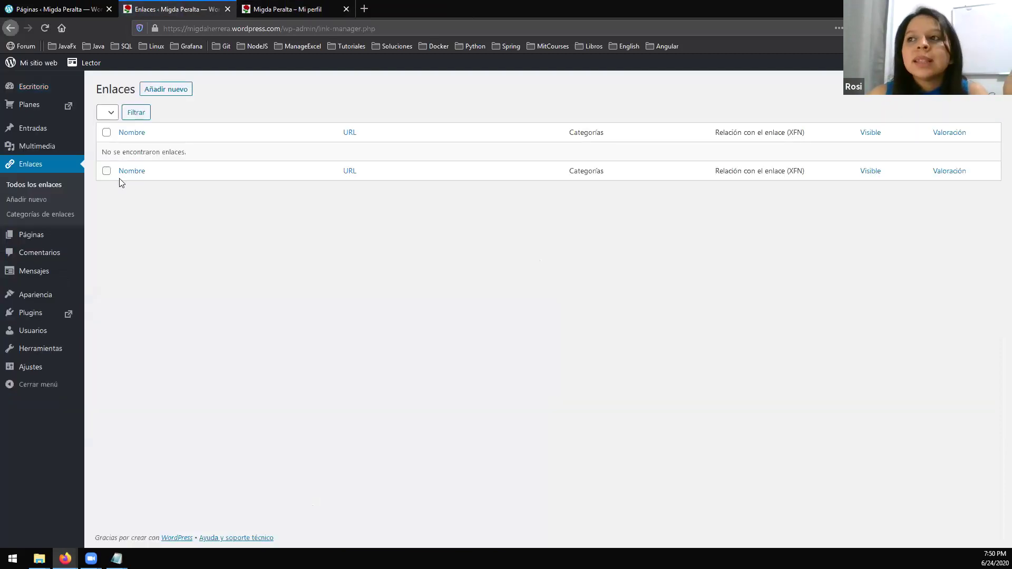
click(106, 132)
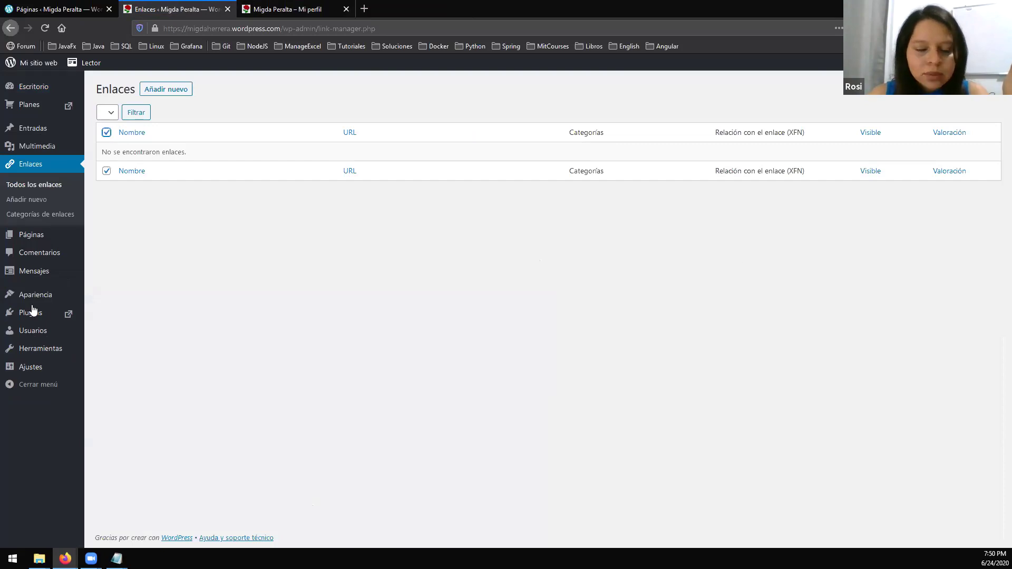
key(alt+Tab)
key(Right)
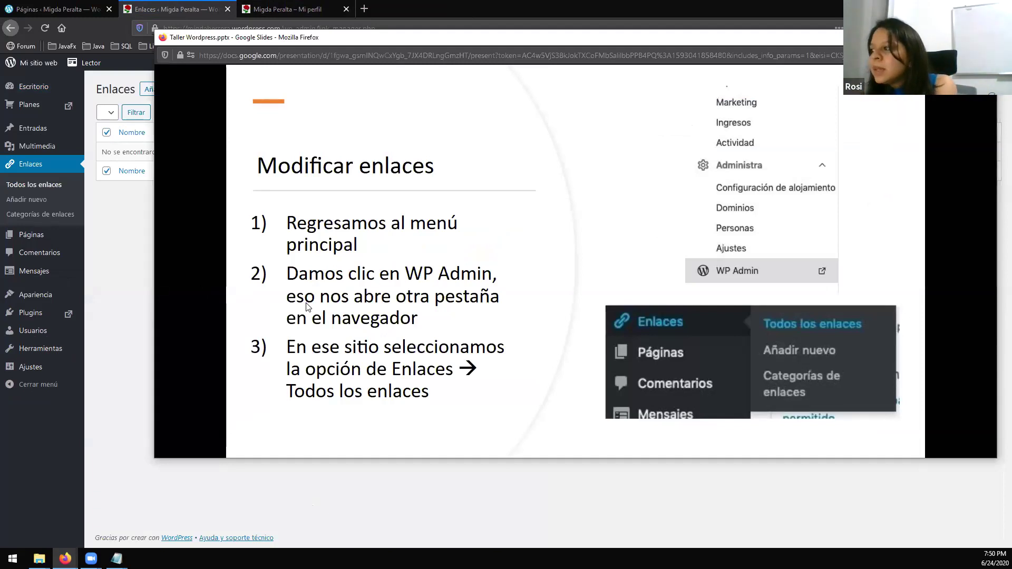
Page ahead to the Paso 12 slide, go back to the link-deletion slide, and return to WordPress
key(Right)
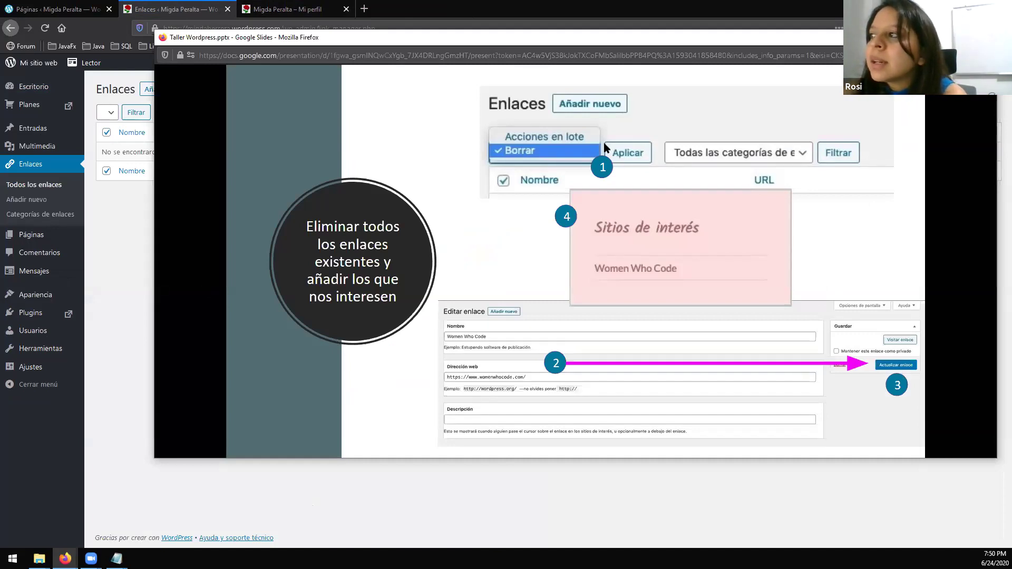
click(481, 254)
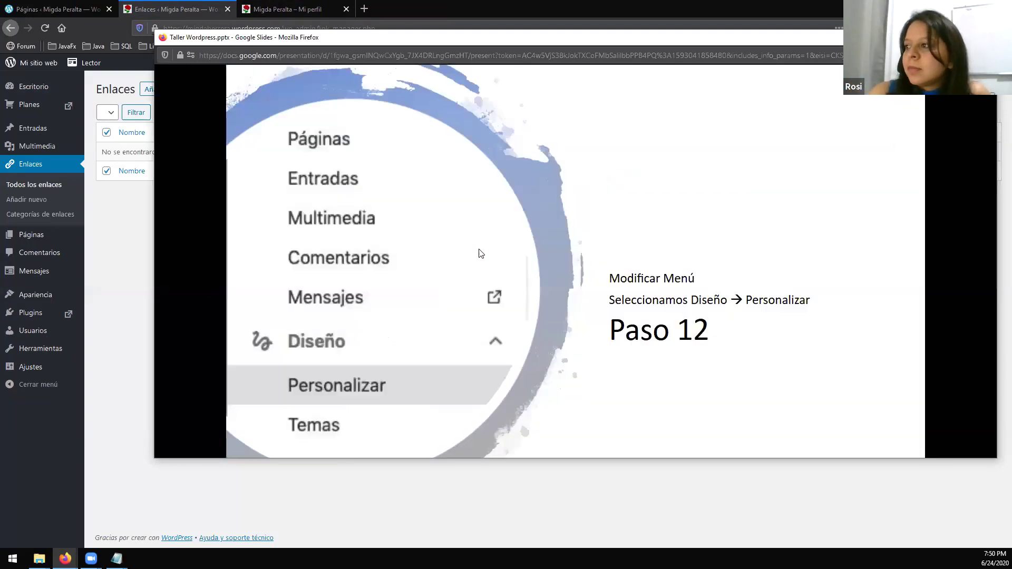
key(Left)
click(152, 242)
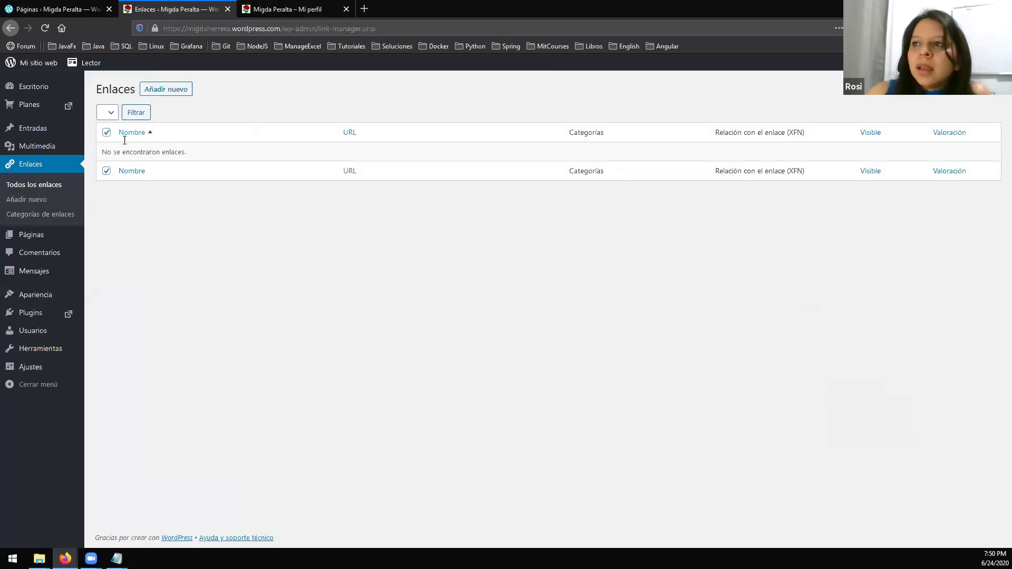
Clear the select-all tick and start a new link named 'Women Who Code'
click(105, 135)
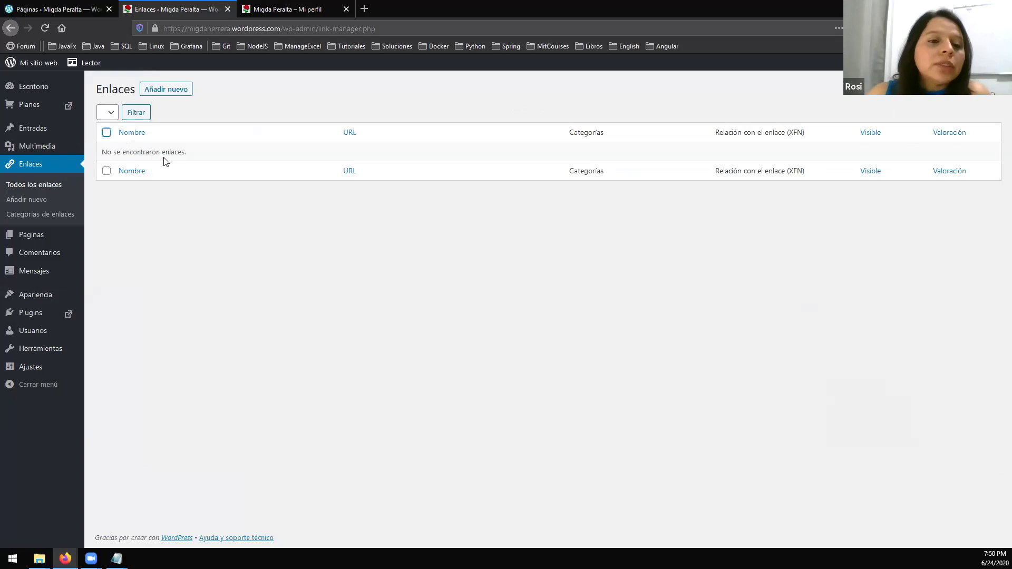
click(167, 92)
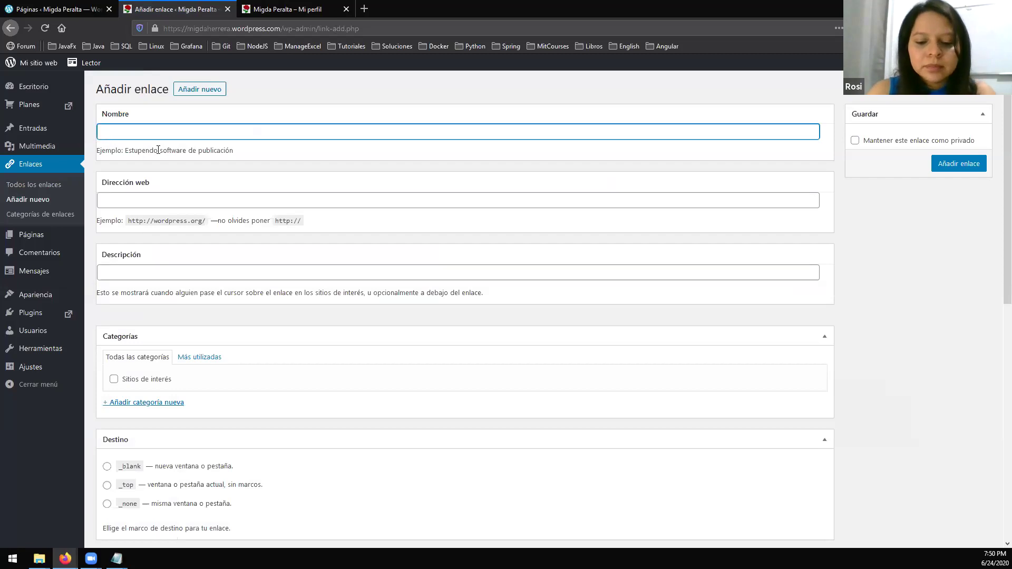
text(Women Who Code)
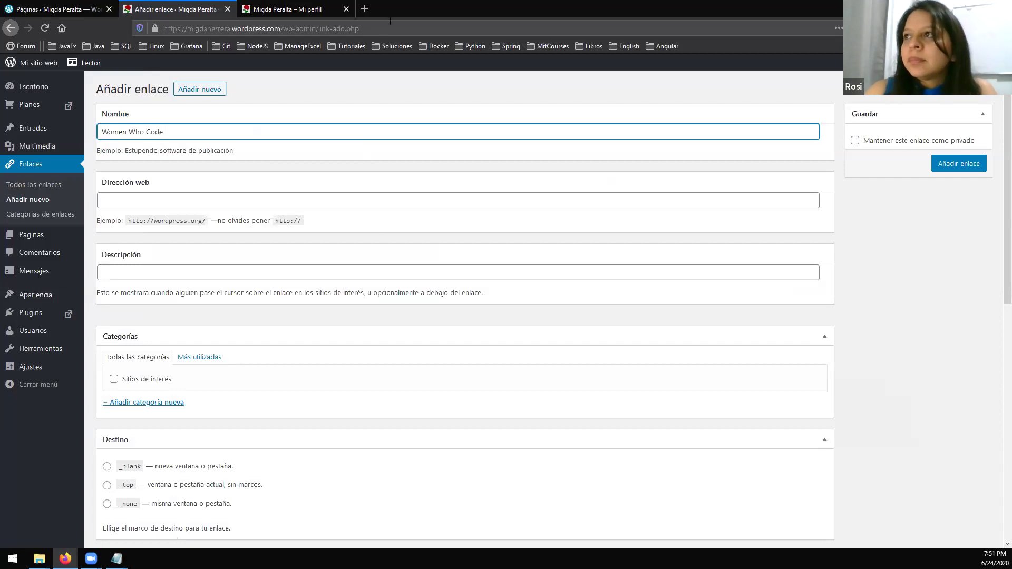
click(363, 8)
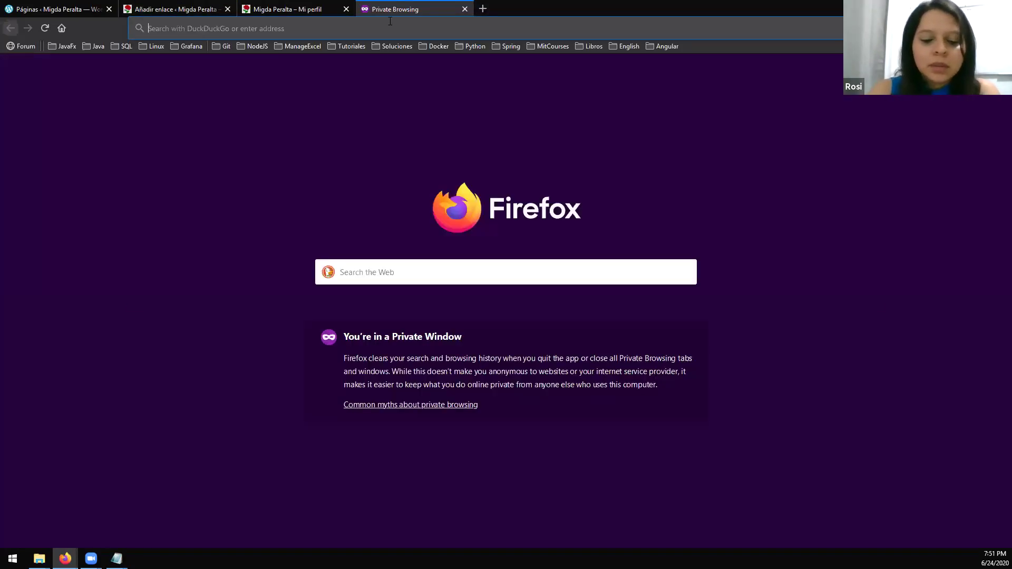
Search DuckDuckGo for 'Women who code' and open the womenwhocode.com homepage
text(Women who code)
key(Return)
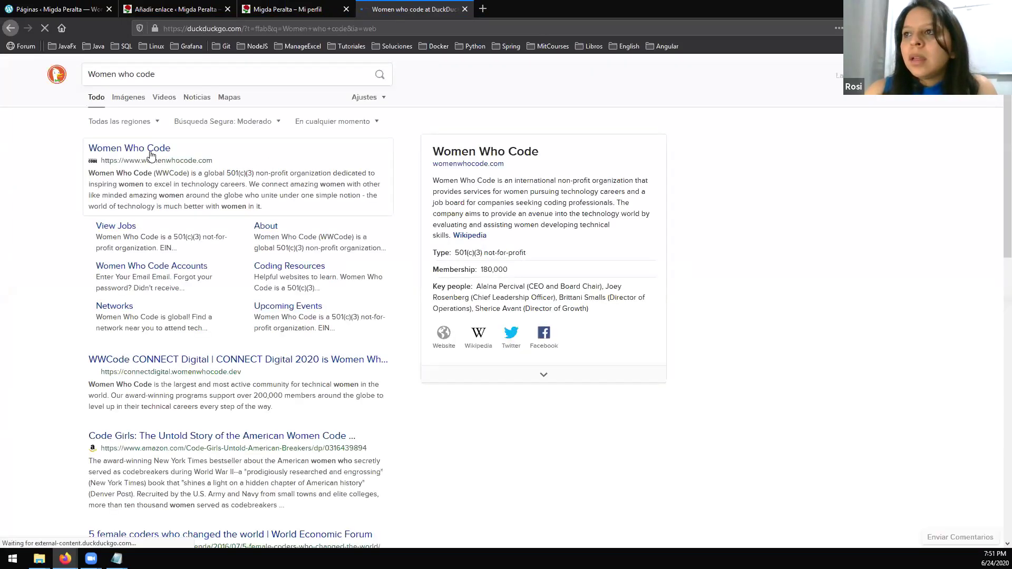
click(365, 30)
key(ctrl+c)
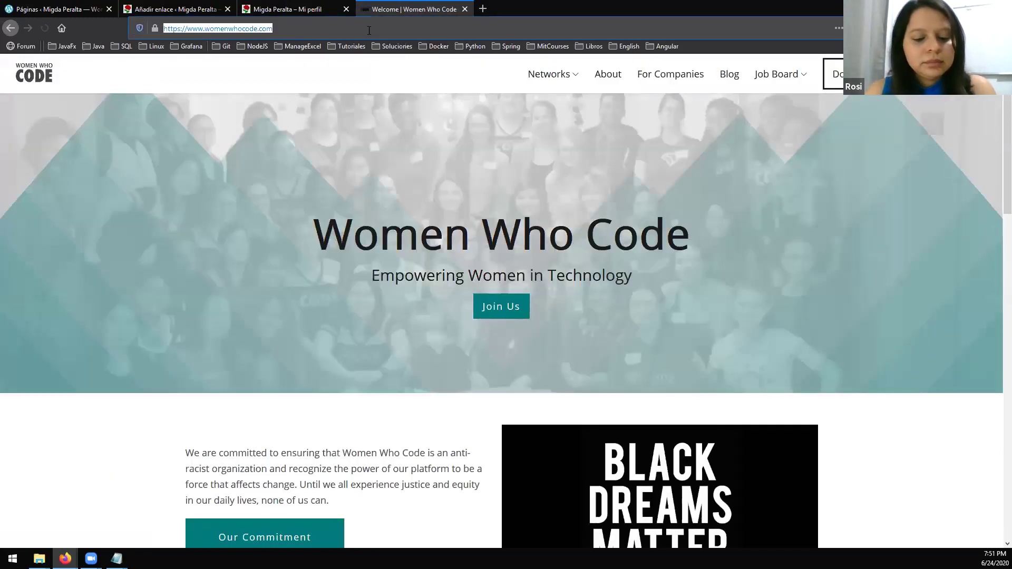
click(71, 8)
Check the blog's current sidebar links and start filling the new link's Dirección web field
click(202, 10)
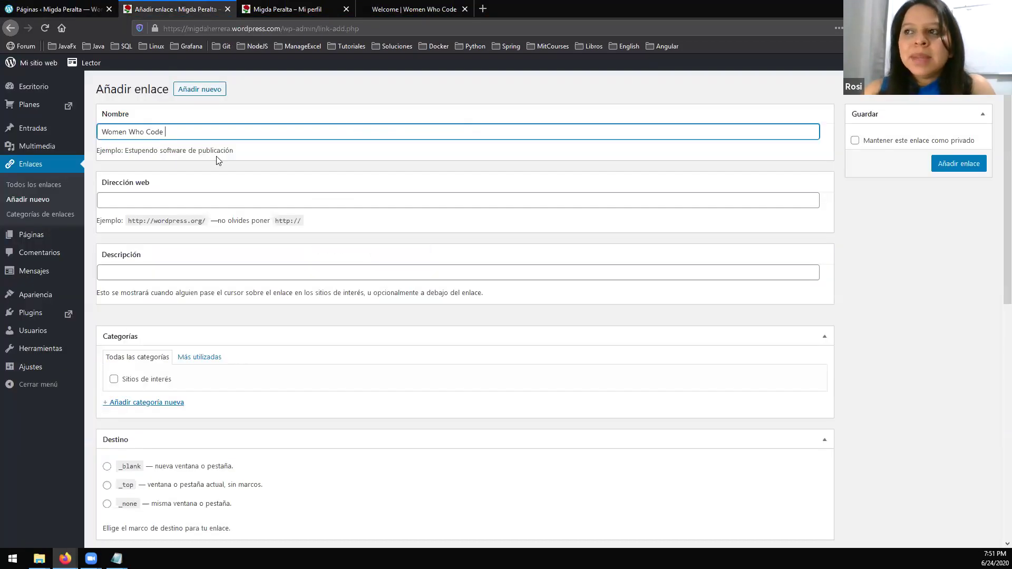
click(167, 197)
click(166, 132)
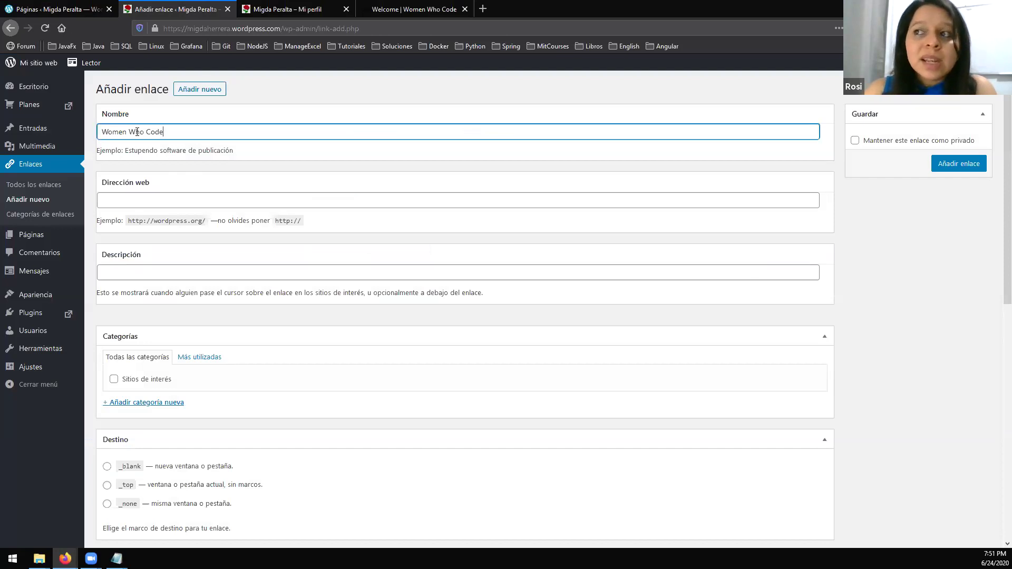
key(ctrl+a)
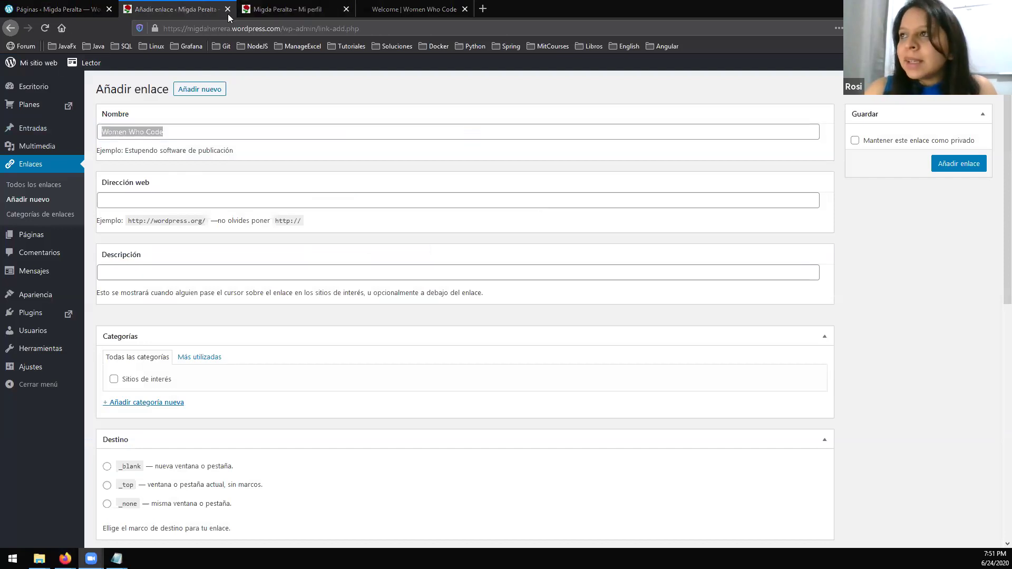
click(285, 9)
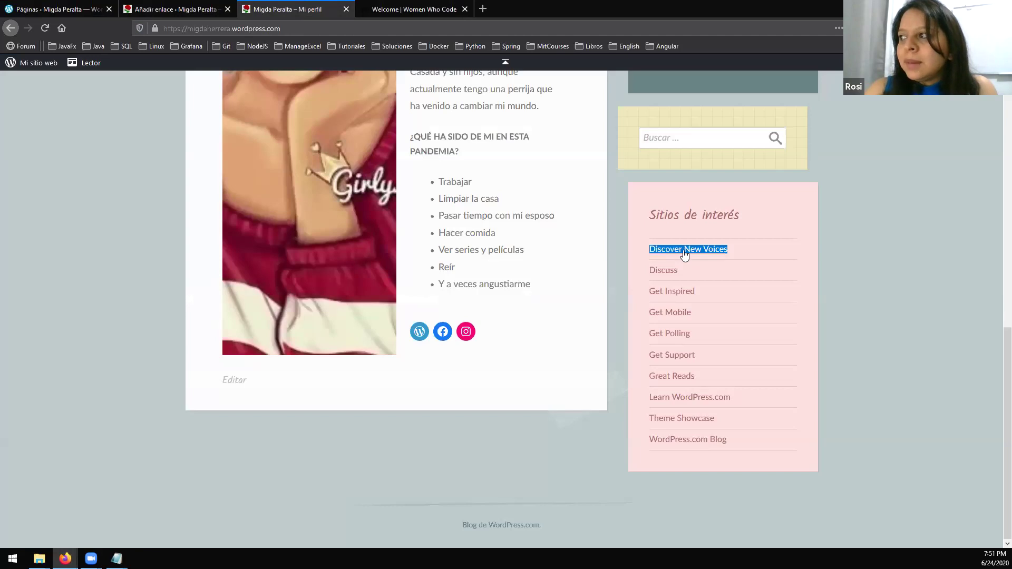
click(210, 9)
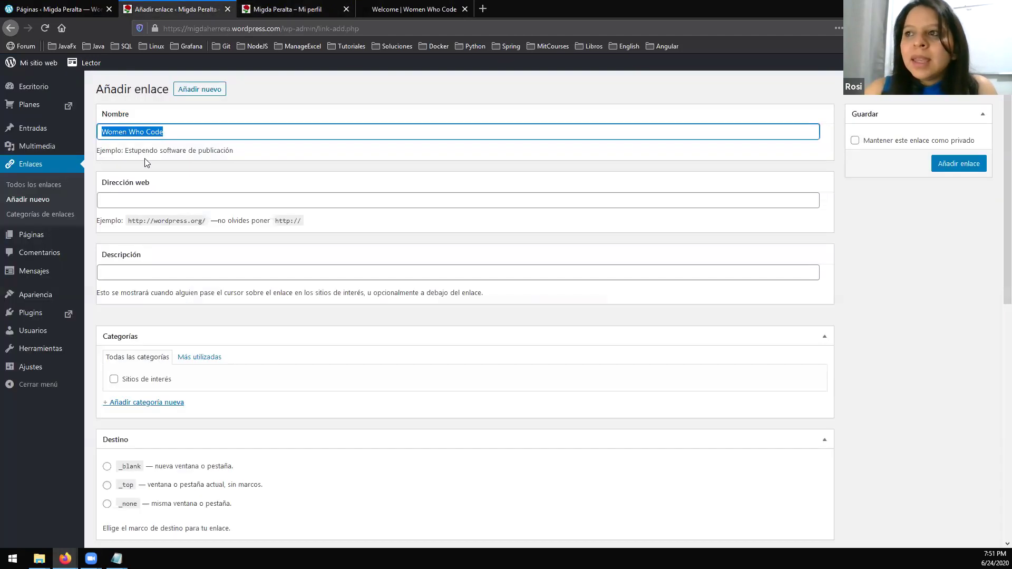
click(139, 205)
key(ctrl+v)
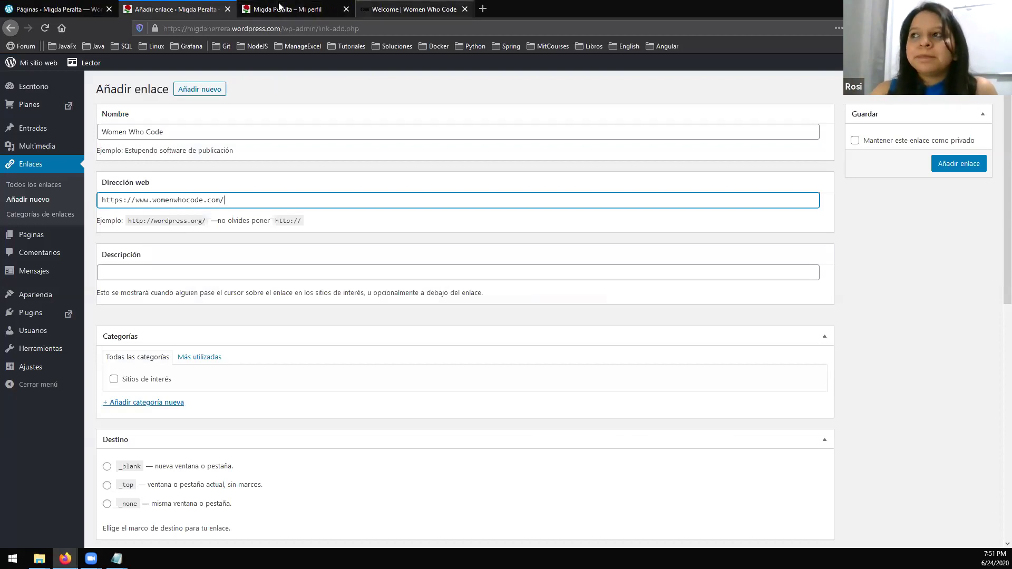
click(413, 9)
click(221, 29)
key(ctrl+c)
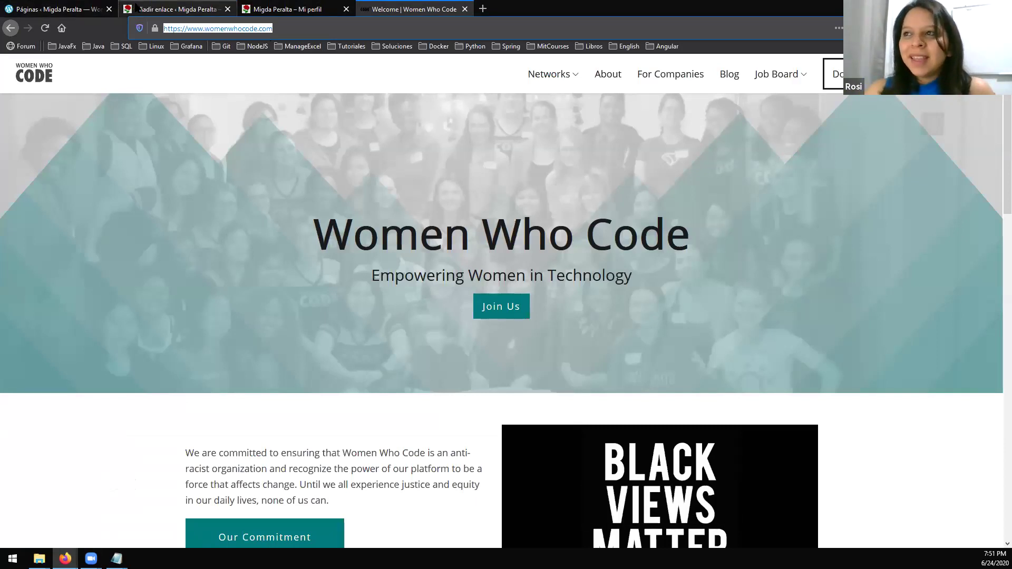
click(174, 9)
key(ctrl+v)
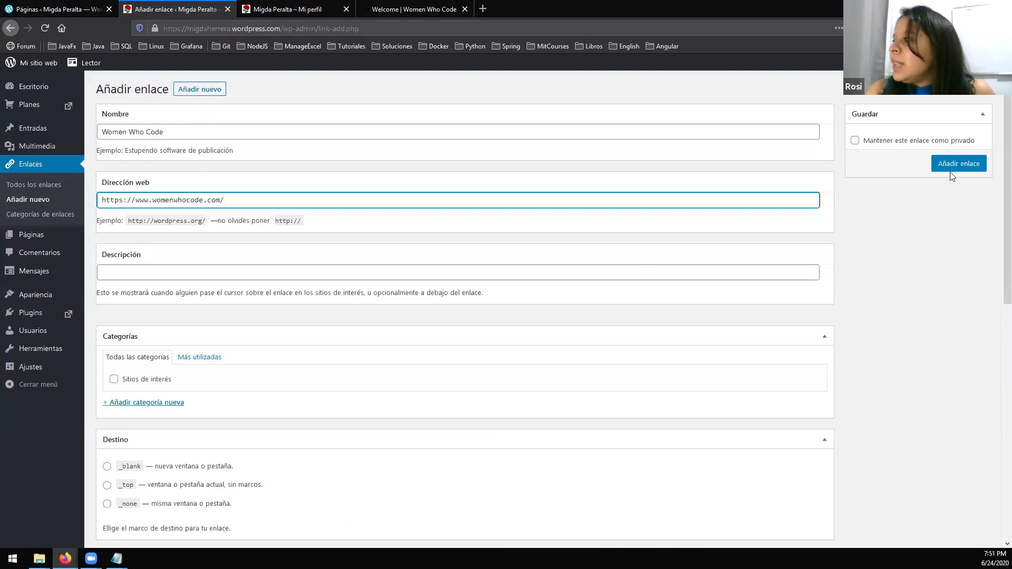
click(951, 166)
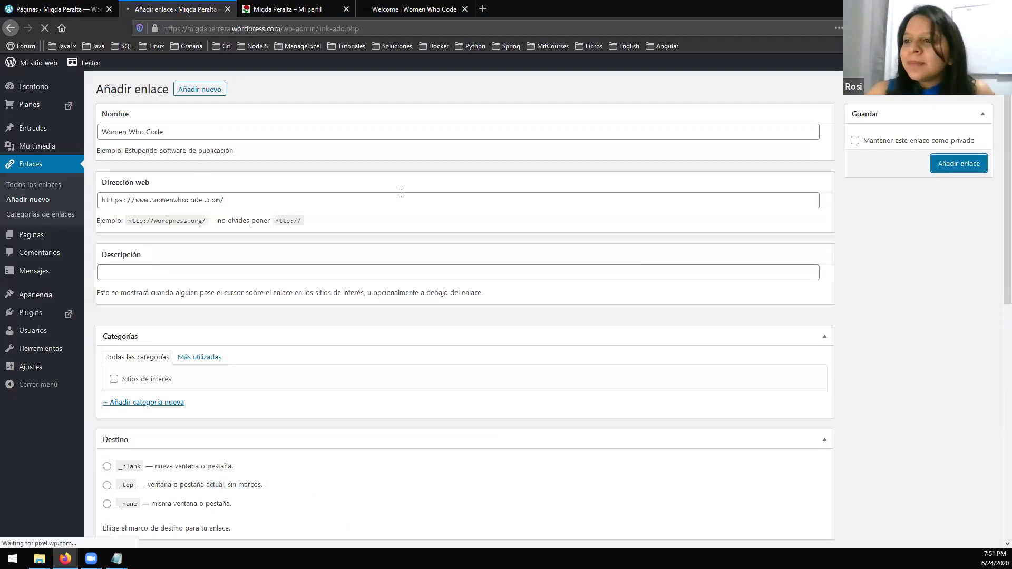
scroll(232, 274, down, 5)
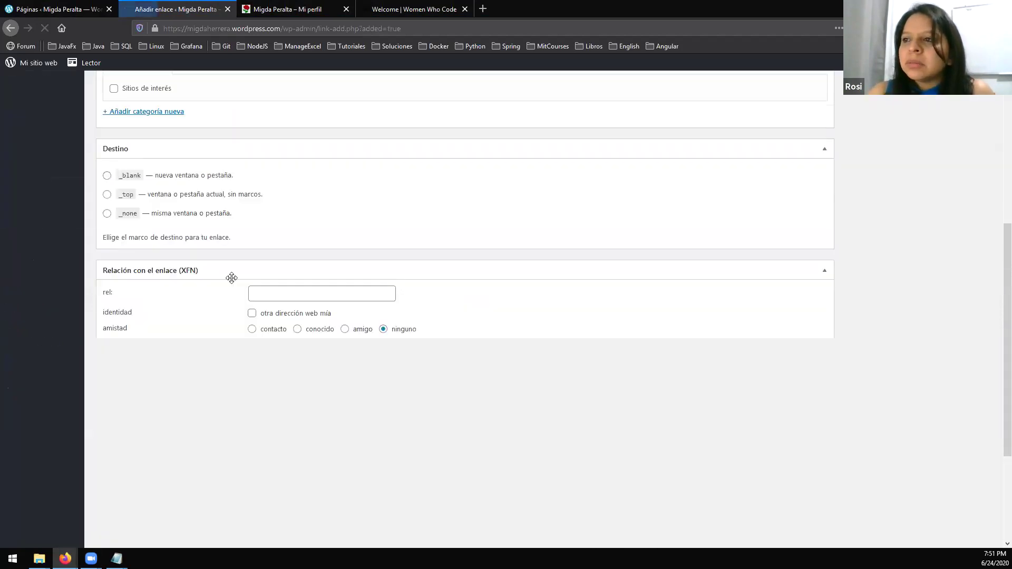
scroll(231, 278, up, 3)
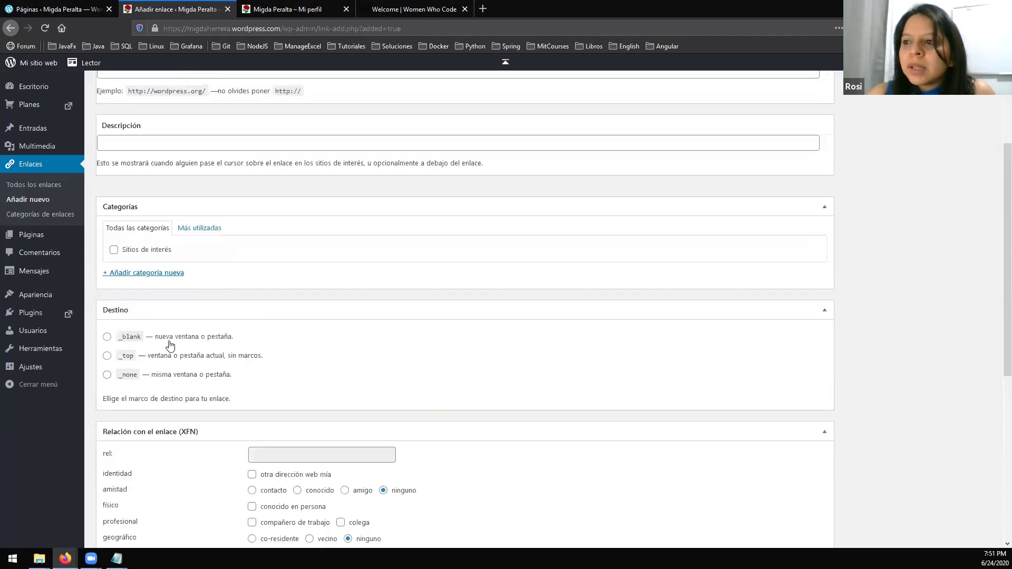
scroll(148, 343, up, 3)
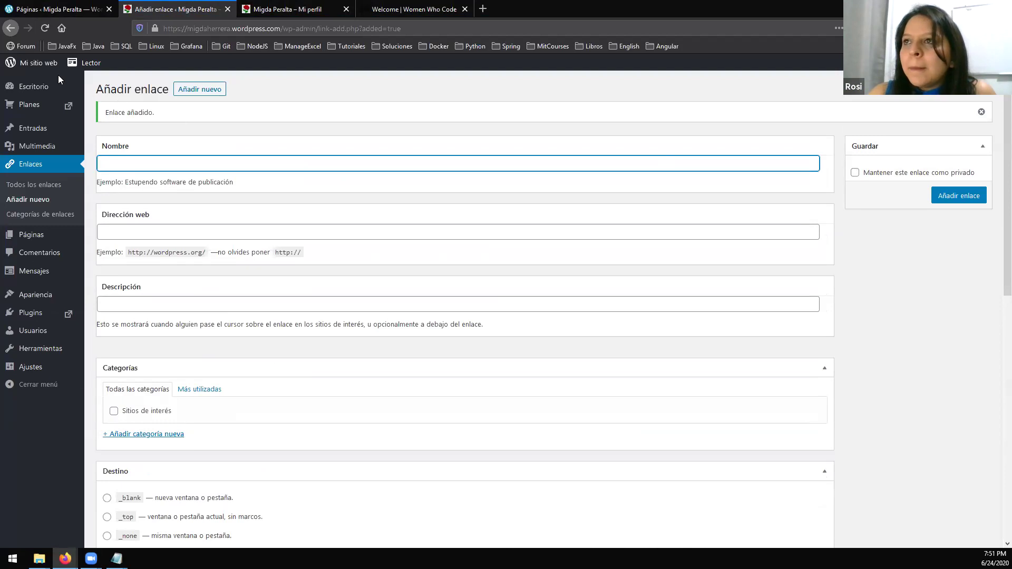
click(11, 28)
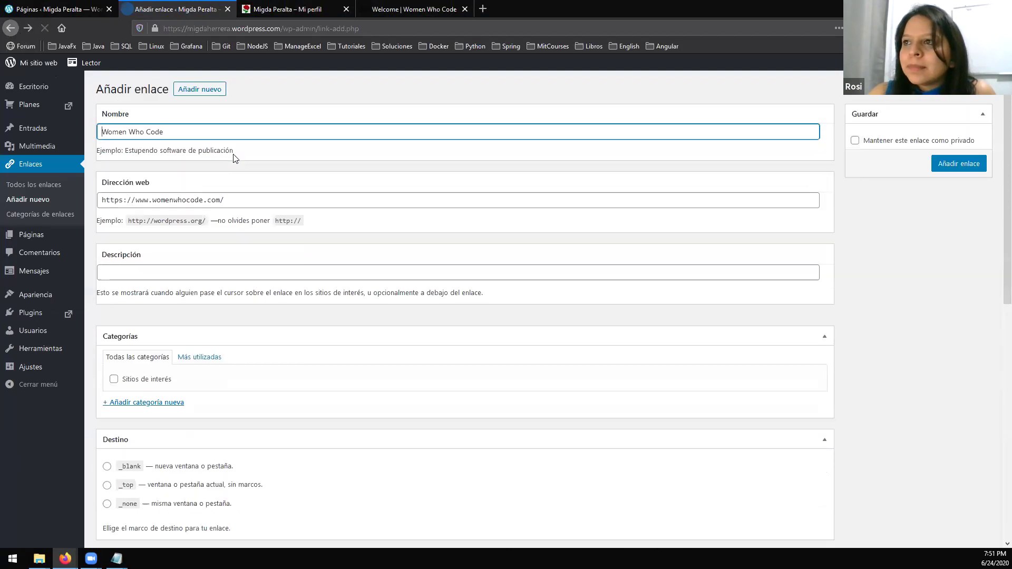
Set the Women Who Code link's Destino to _blank and update the link
click(13, 29)
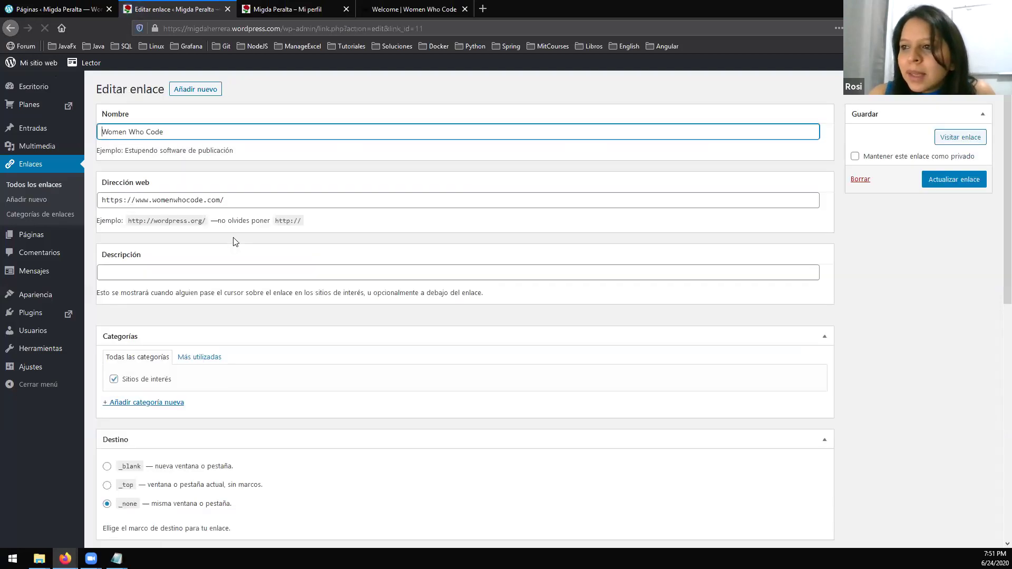
scroll(235, 242, down, 3)
scroll(235, 242, down, 2)
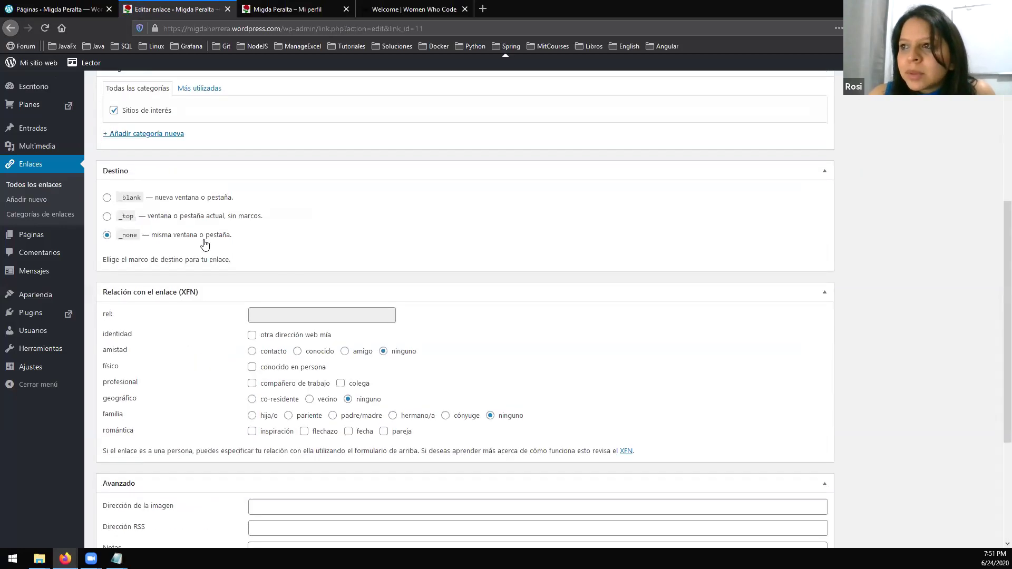
click(107, 198)
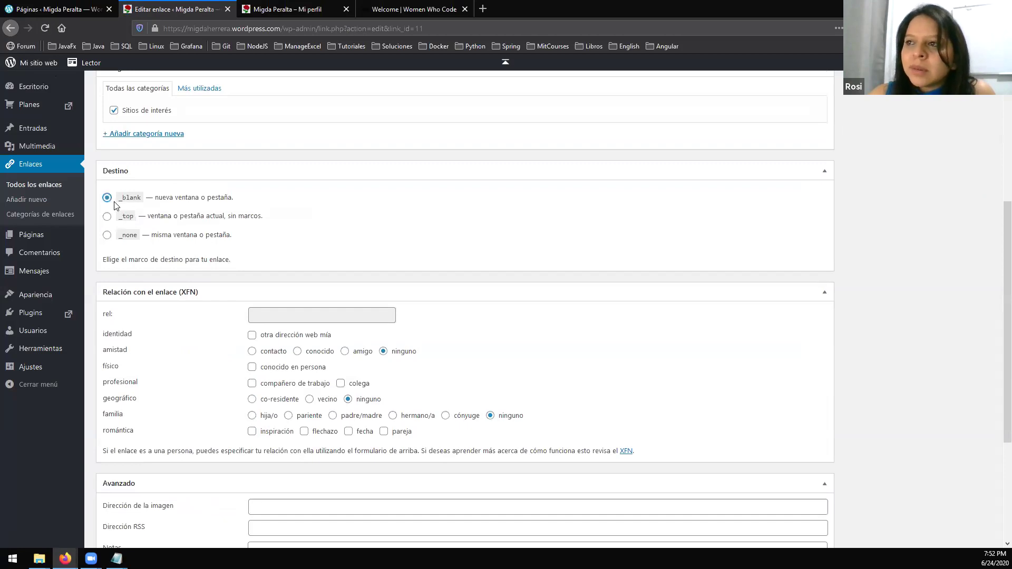
scroll(113, 203, down, 3)
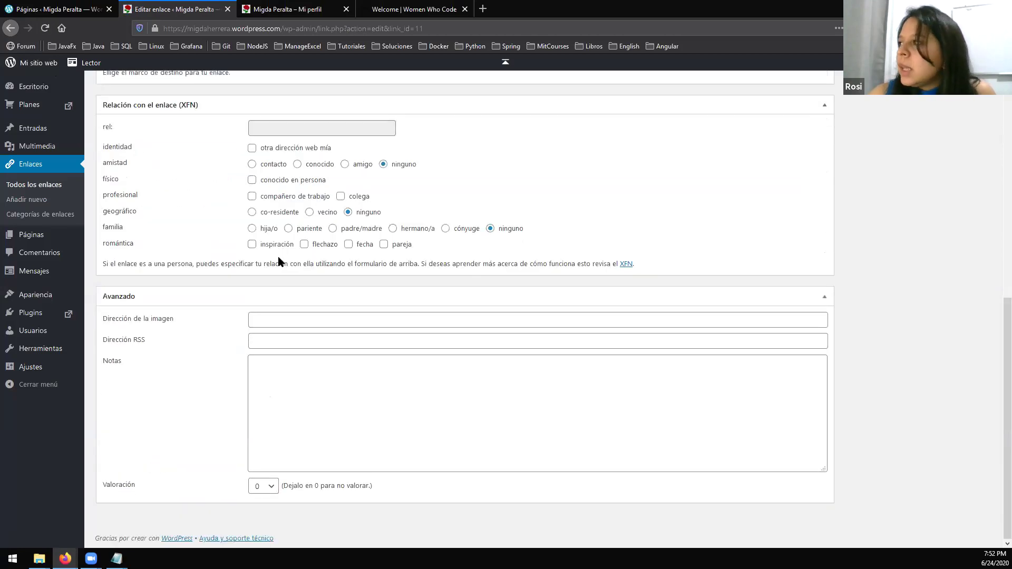
scroll(279, 262, up, 2)
scroll(278, 262, up, 6)
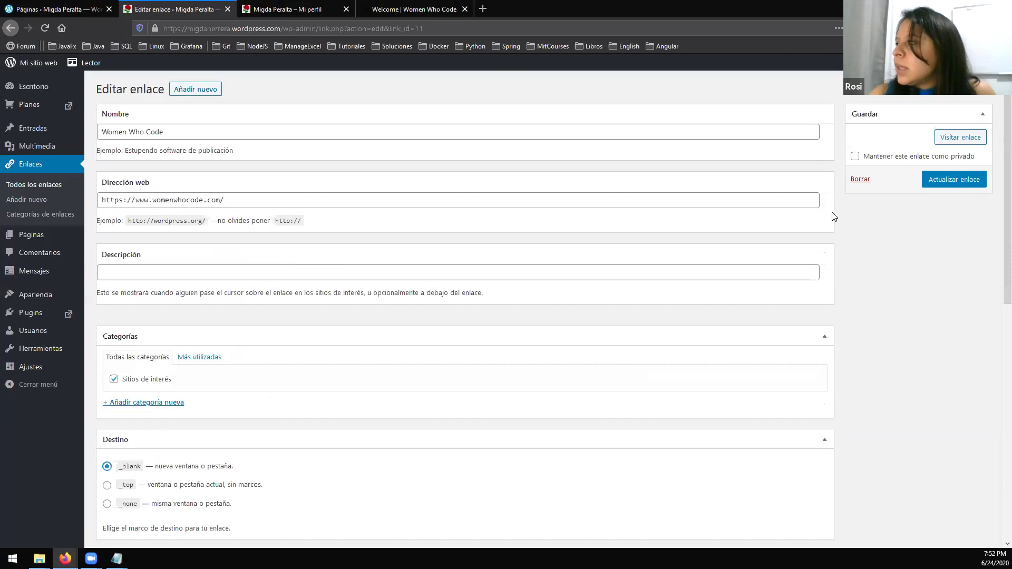
click(930, 180)
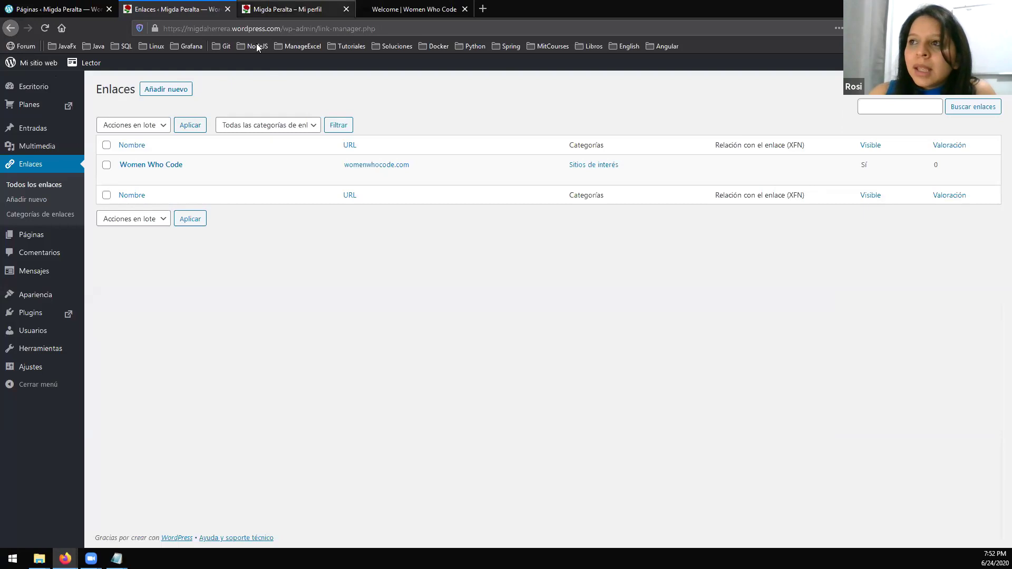
Reload the blog to confirm Women Who Code is the only sidebar link, then close the Enlaces tab
click(284, 9)
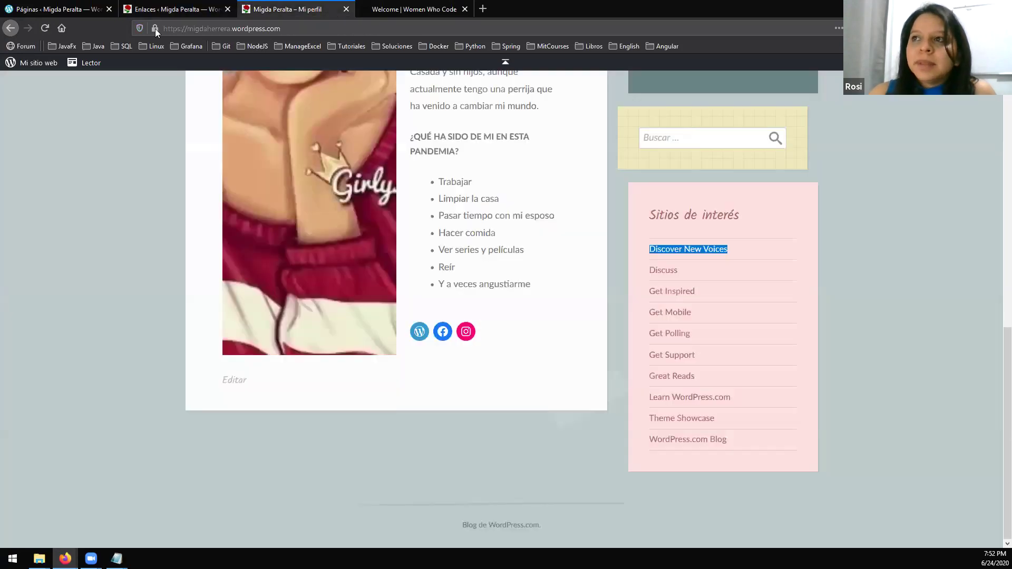
click(45, 28)
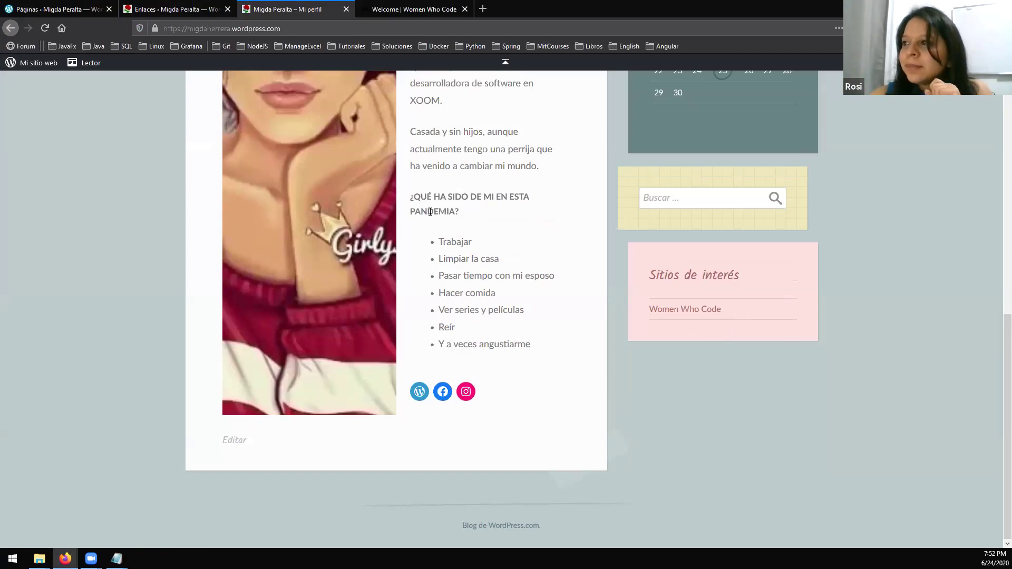
scroll(429, 211, up, 8)
scroll(429, 210, down, 8)
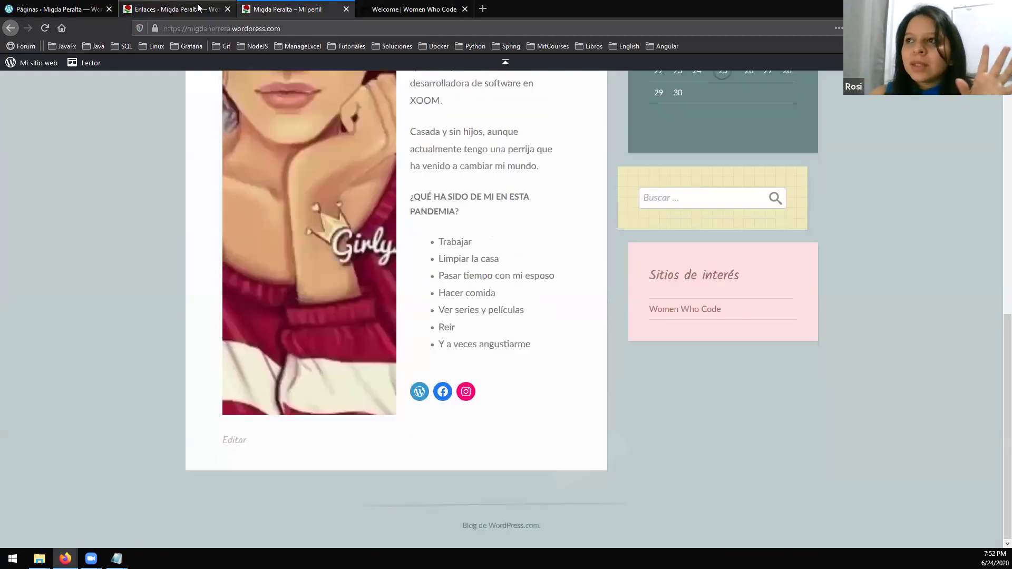
click(198, 7)
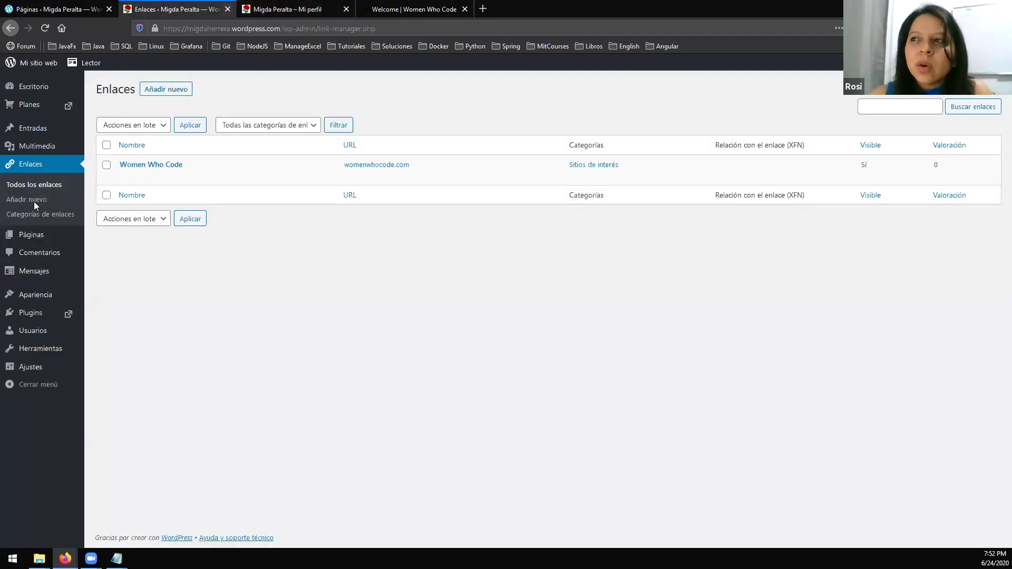
click(227, 9)
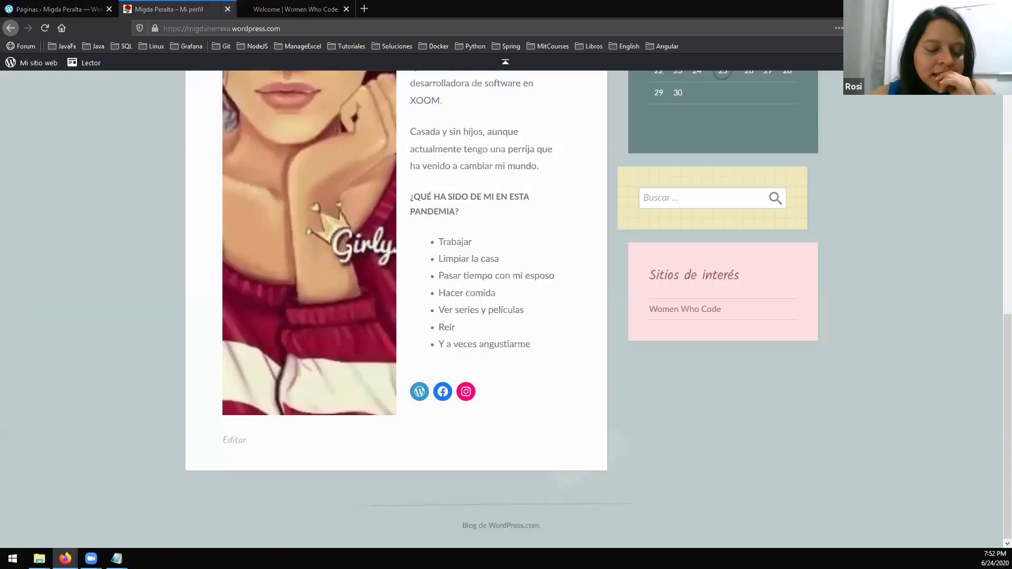
key(alt+Tab)
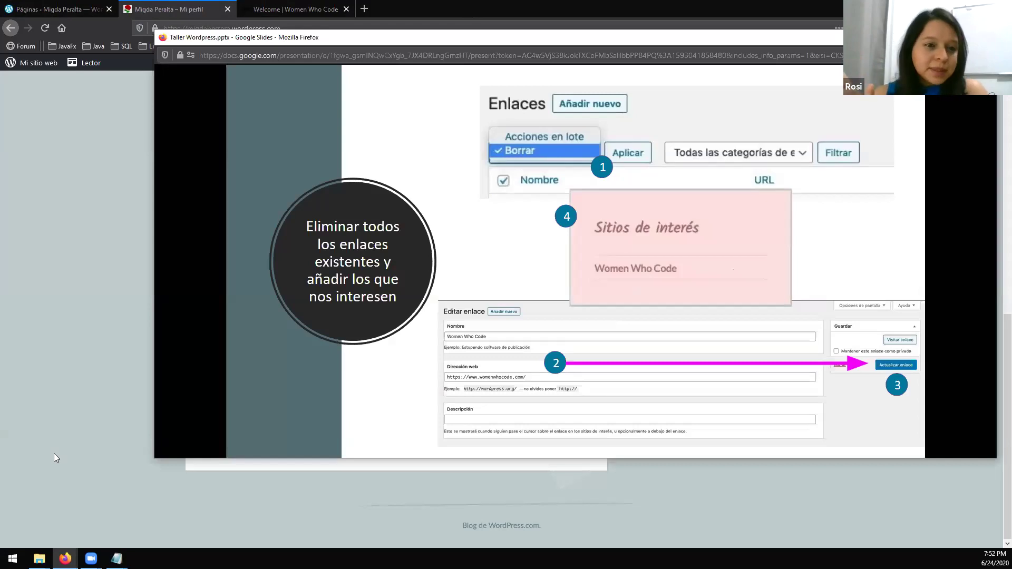
Advance two slides to the one on deleting invalid menu items
key(Right)
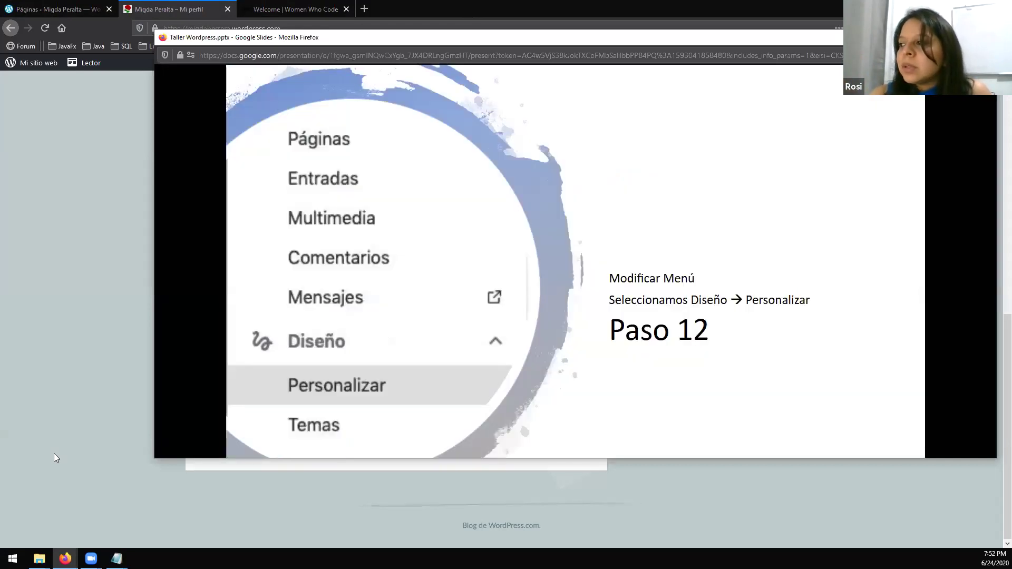
key(Right)
key(Right)
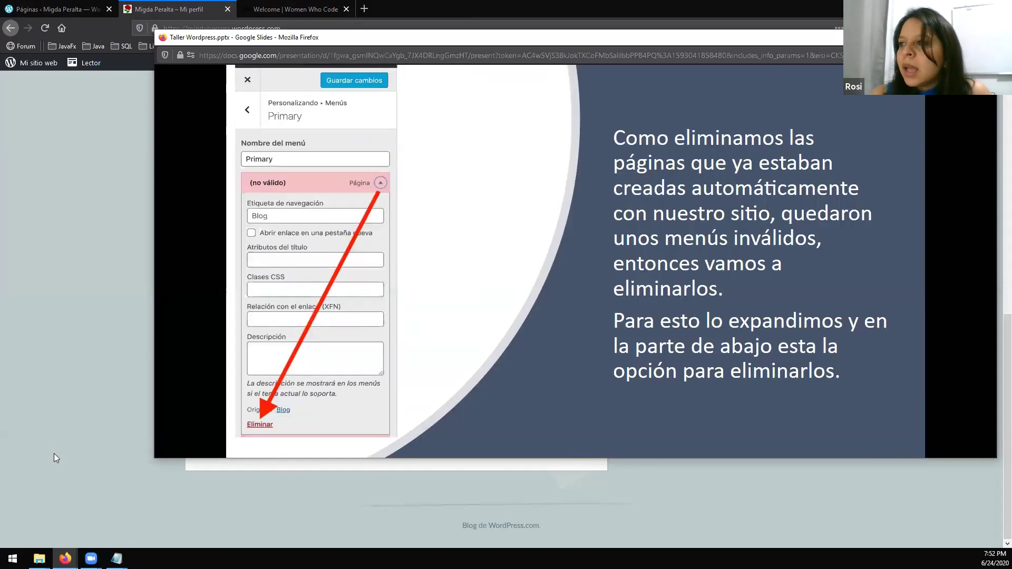